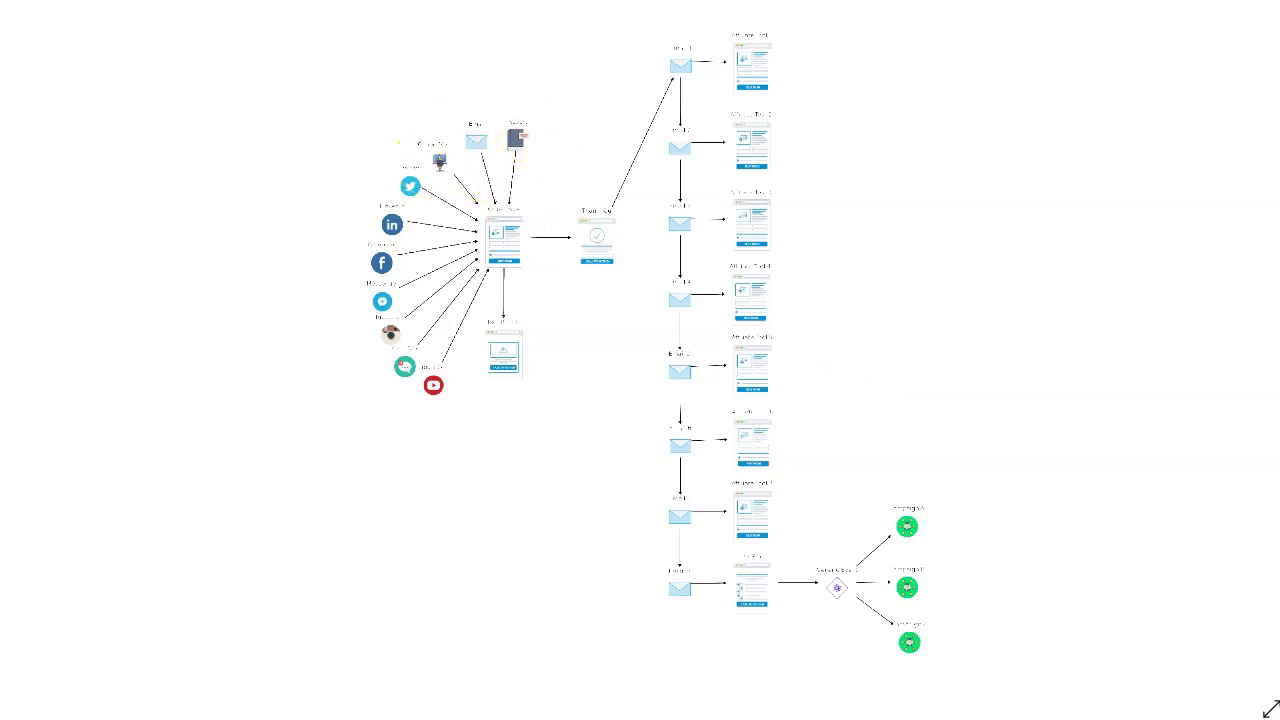
Magnify the funnel image and center it on the Order Page with its Email, Report and Twitter sources.
drag(451, 32, 471, 34)
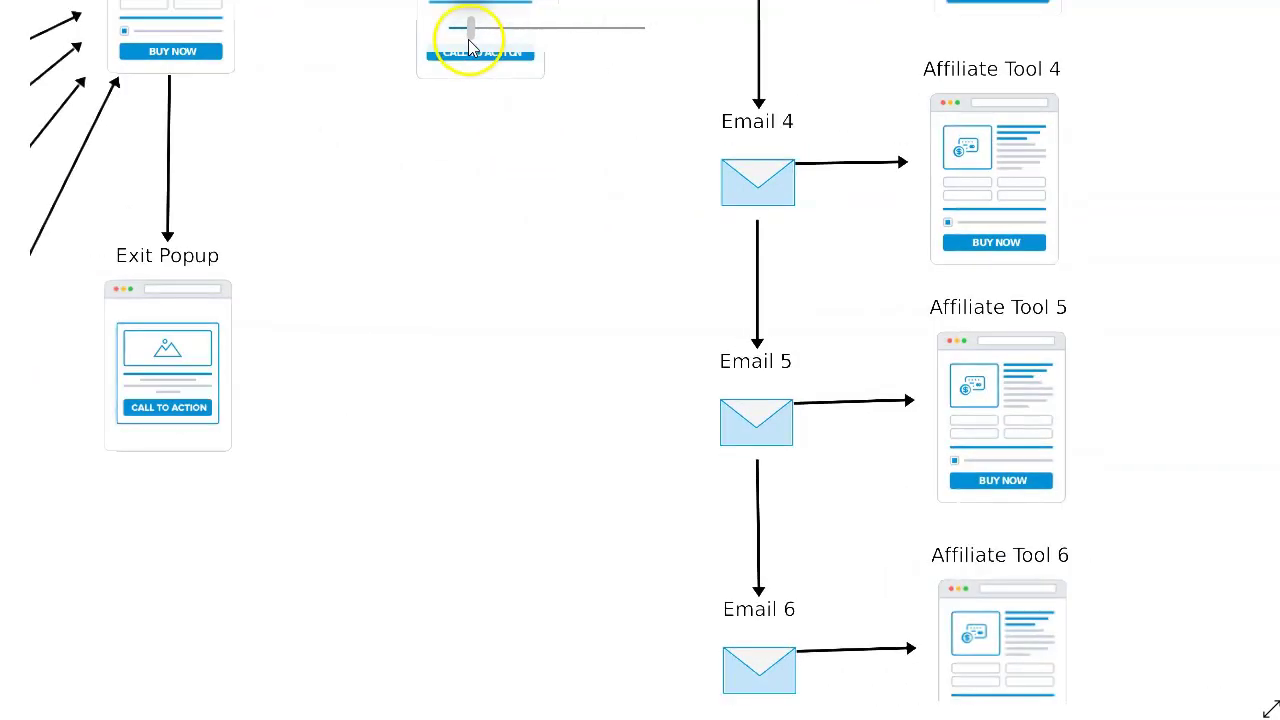
scroll(706, 409, up, 4)
scroll(480, 366, up, 2)
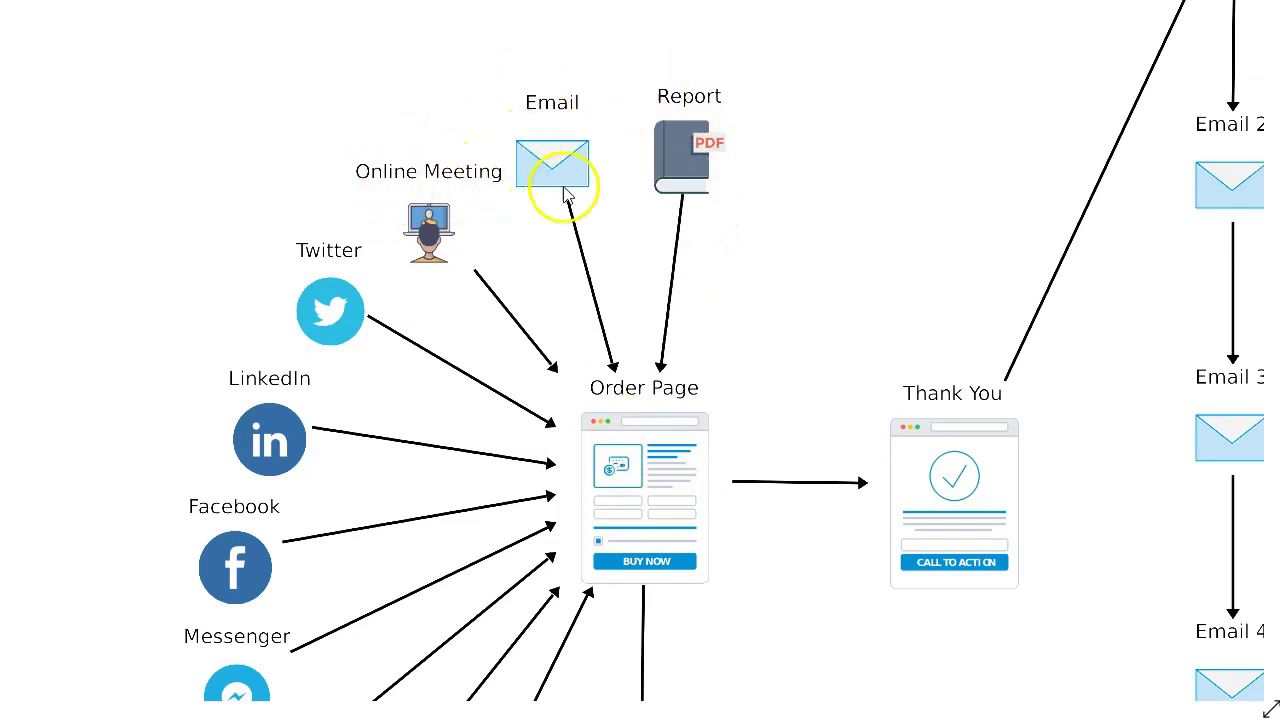
Pan across the funnel to inspect Chat Box, YouTube, Exit Popup, Thank You and Emails 2–4 with their Affiliate Tools.
mouse_move(400, 497)
mouse_down()
mouse_move(389, 340)
mouse_move(423, 249)
mouse_move(418, 218)
mouse_up()
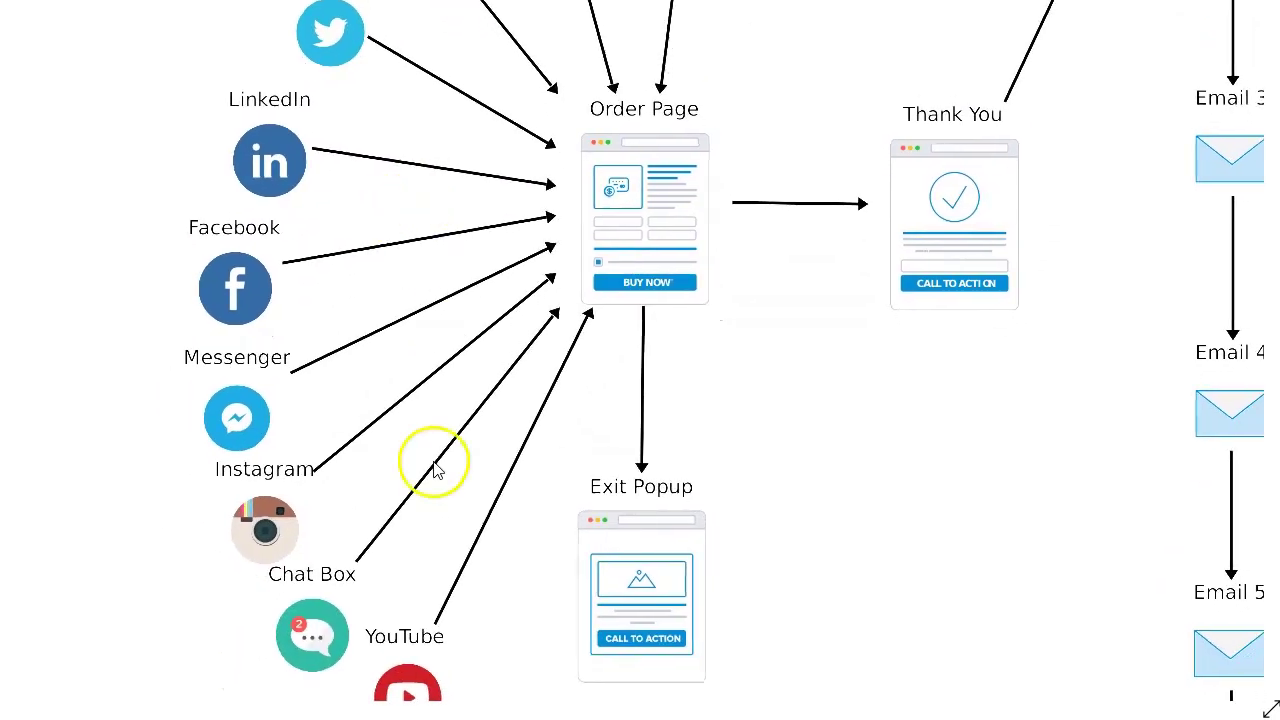
drag(429, 457, 429, 323)
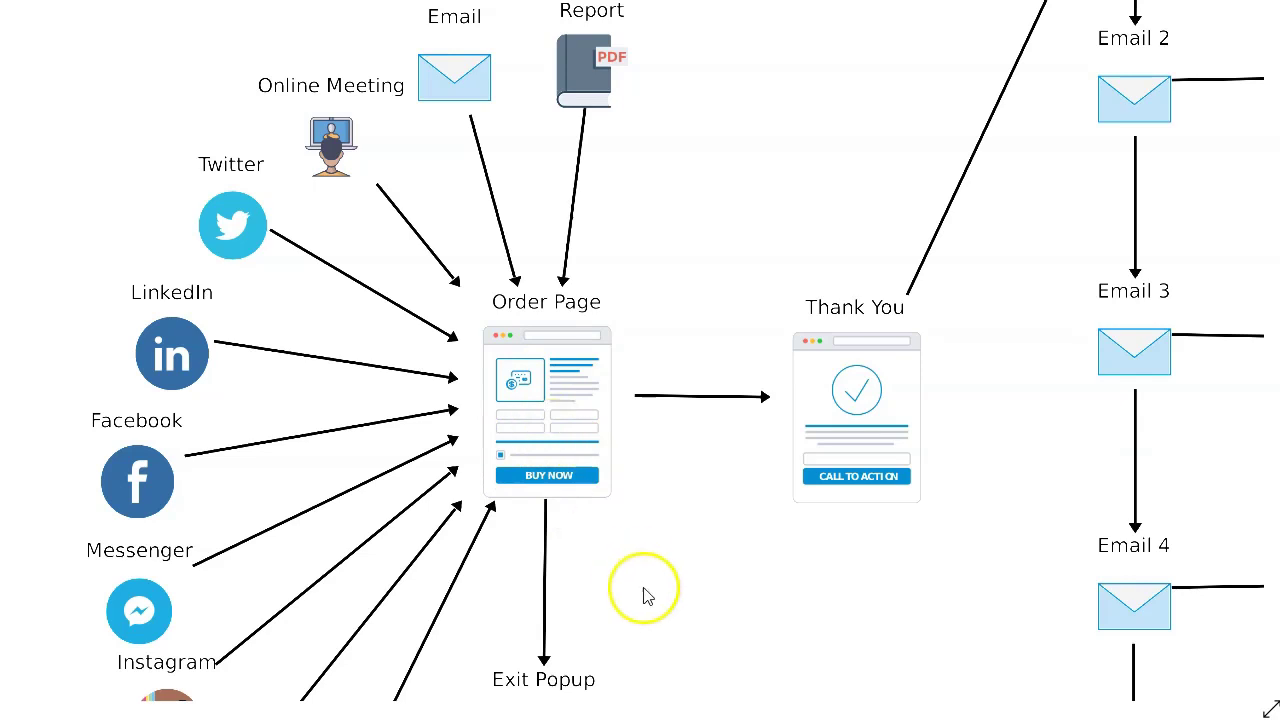
drag(646, 591, 620, 345)
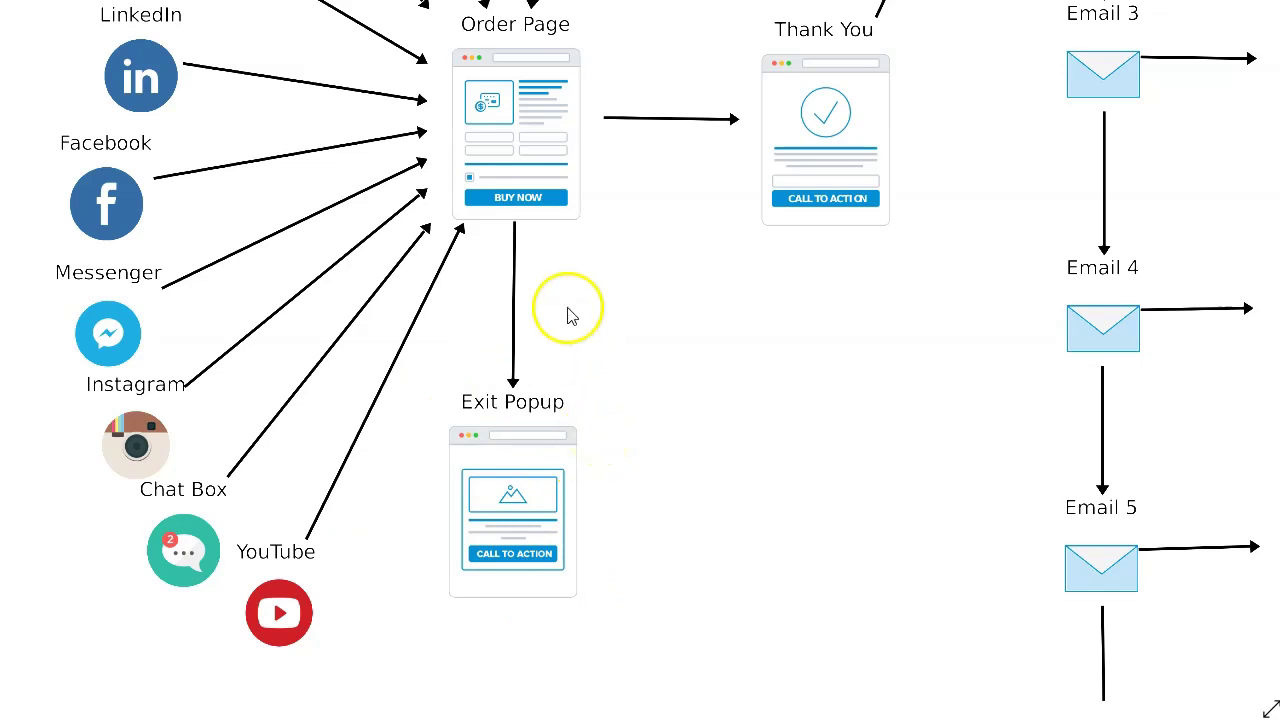
drag(651, 246, 651, 474)
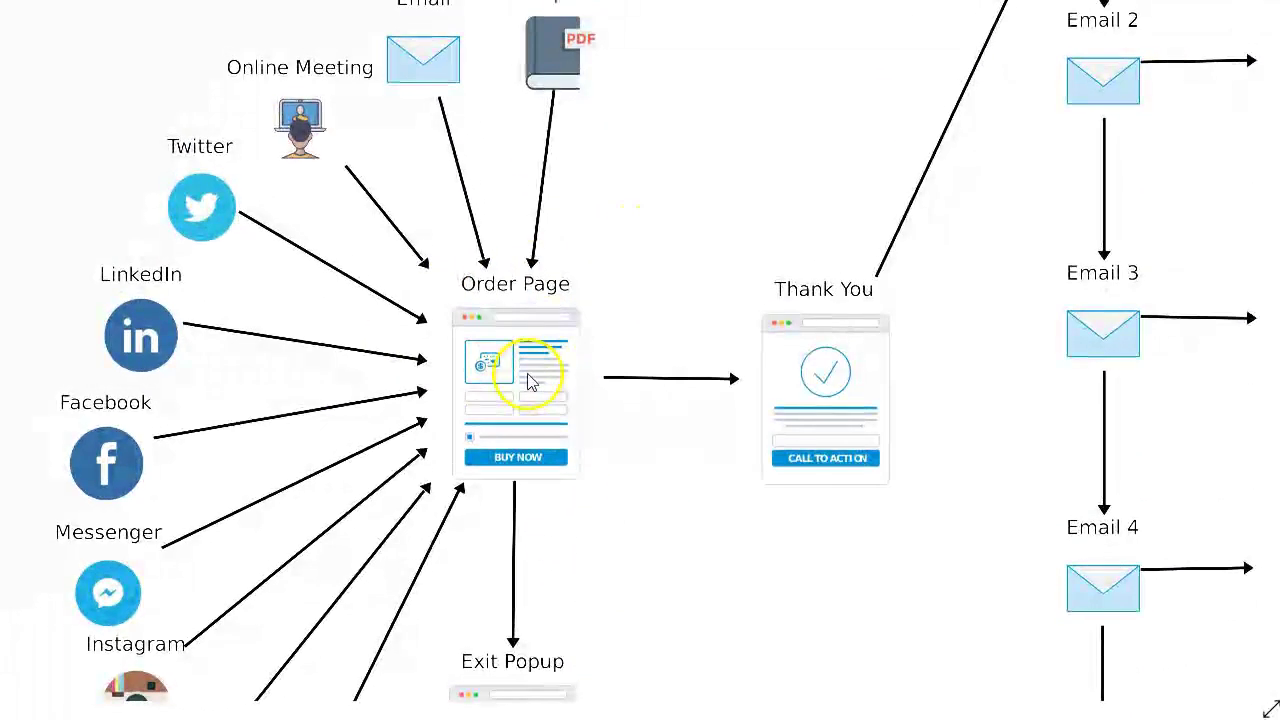
drag(623, 543, 505, 175)
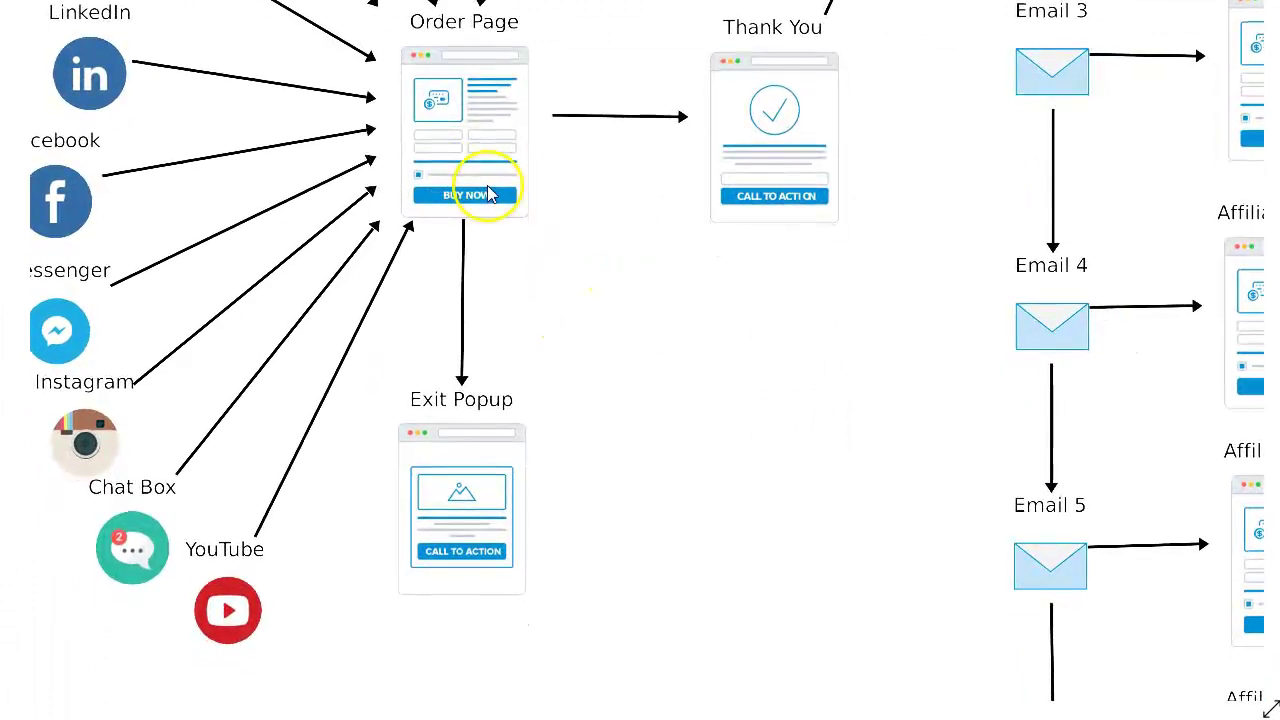
drag(745, 384, 760, 603)
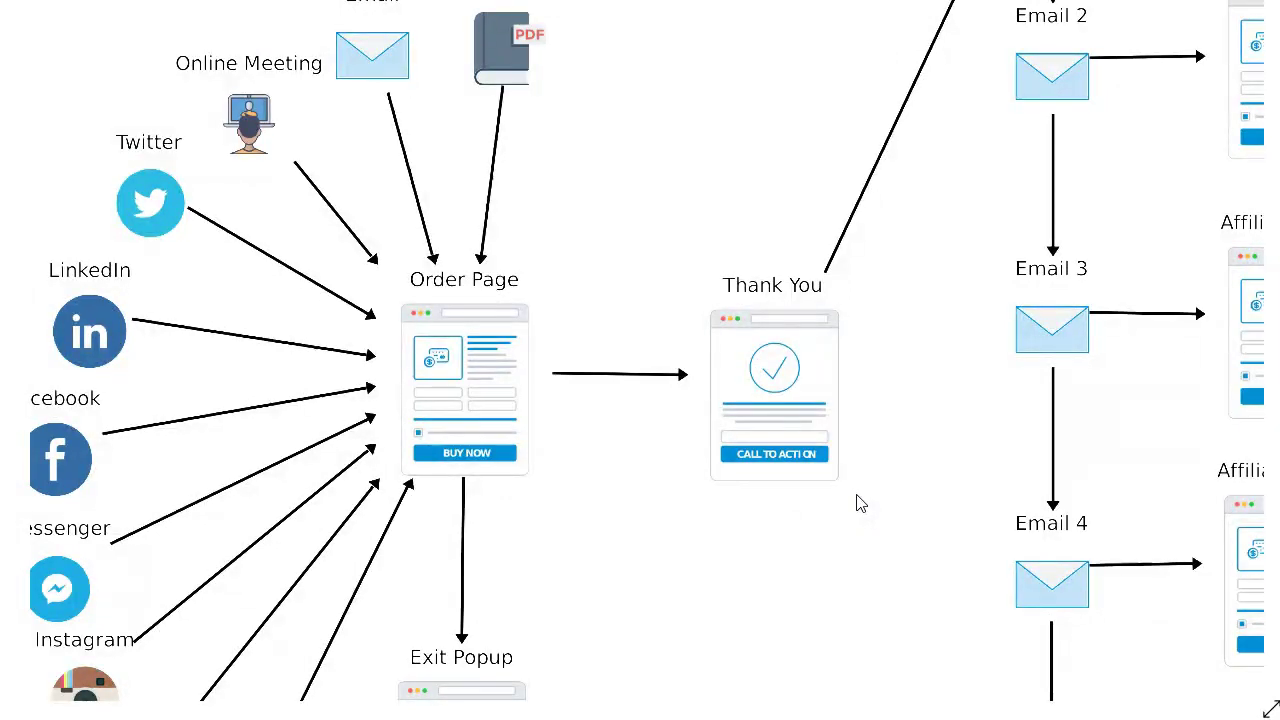
click(838, 545)
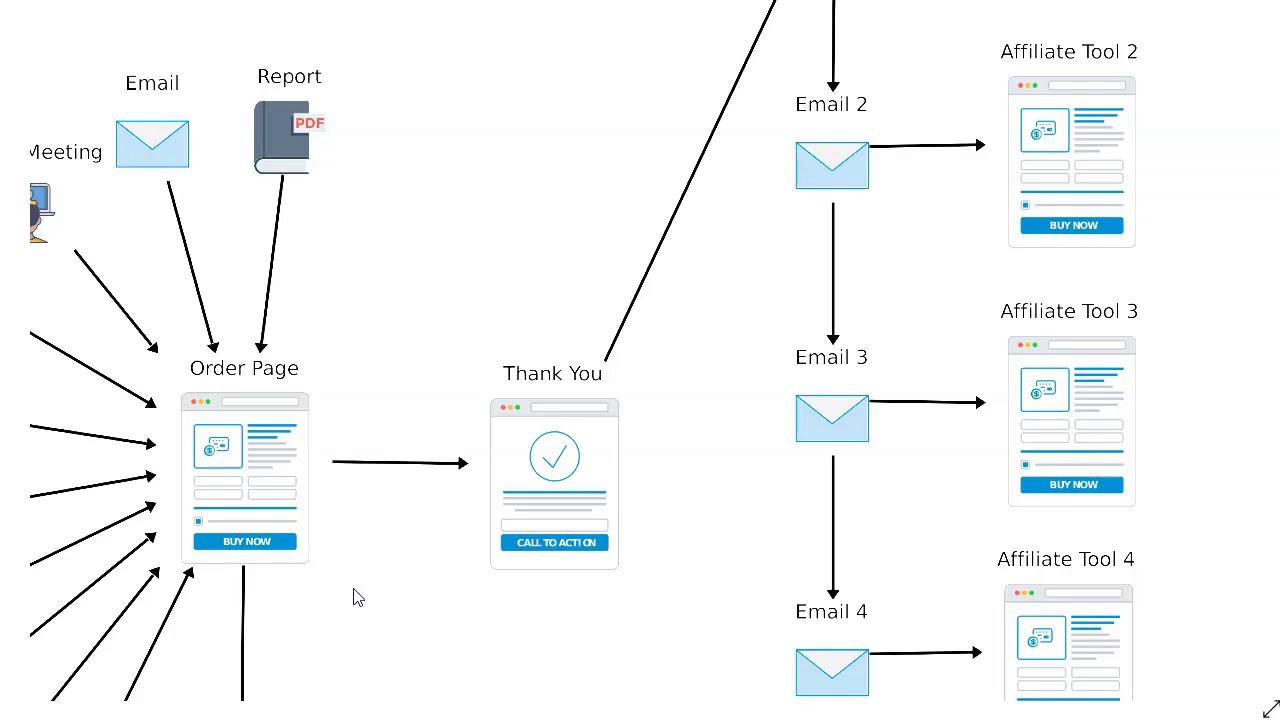
Pan around the funnel and settle on Email 1 and Affiliate Tool 1 beside the Thank You page.
drag(994, 286, 533, 576)
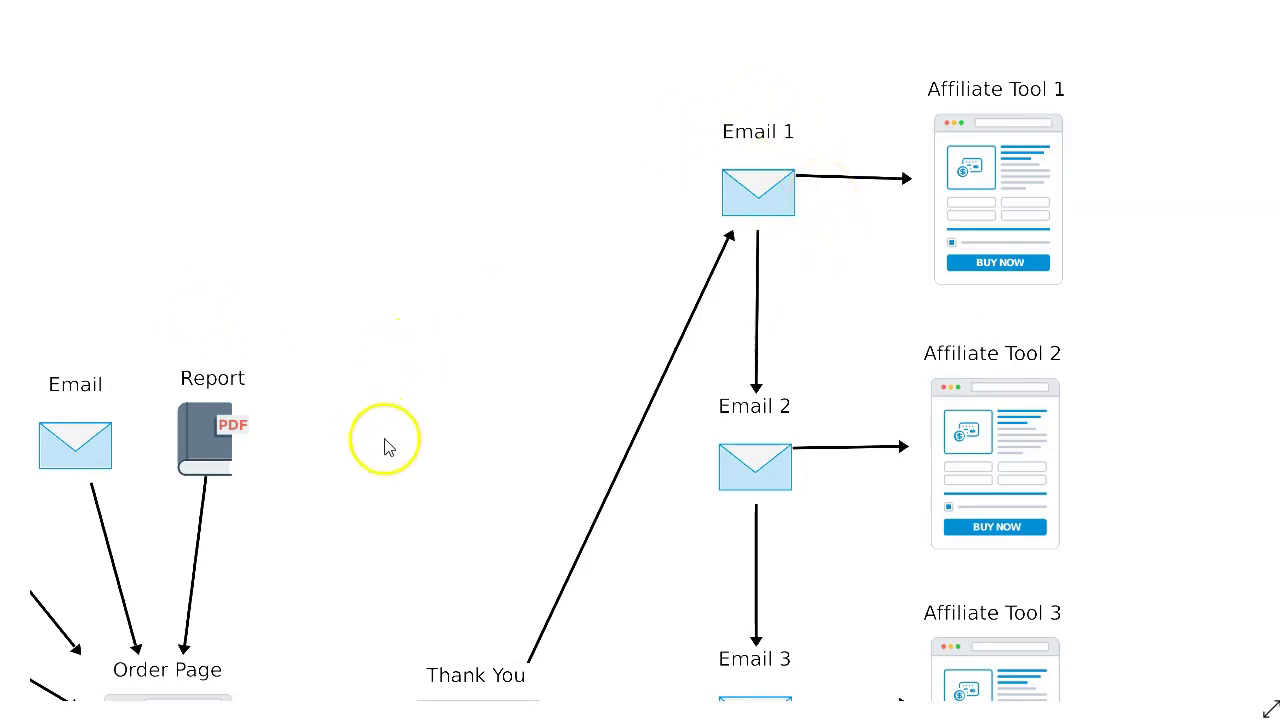
drag(388, 447, 700, 177)
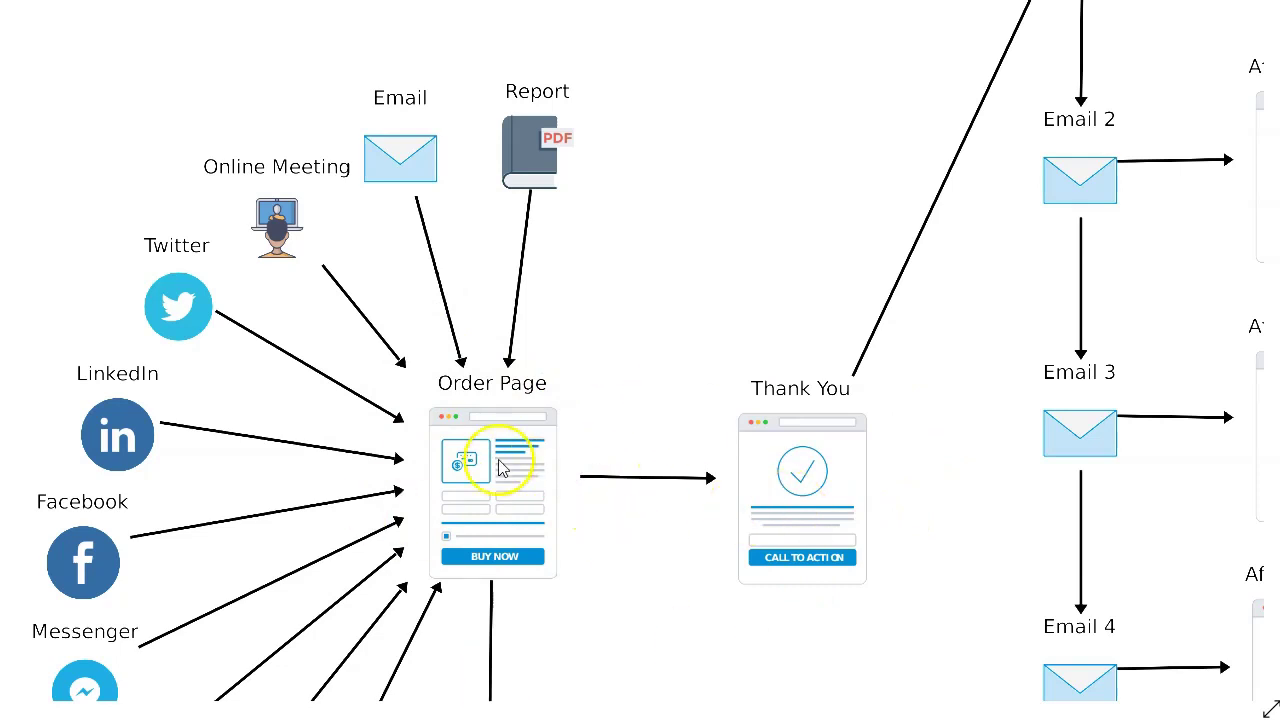
drag(654, 636, 608, 232)
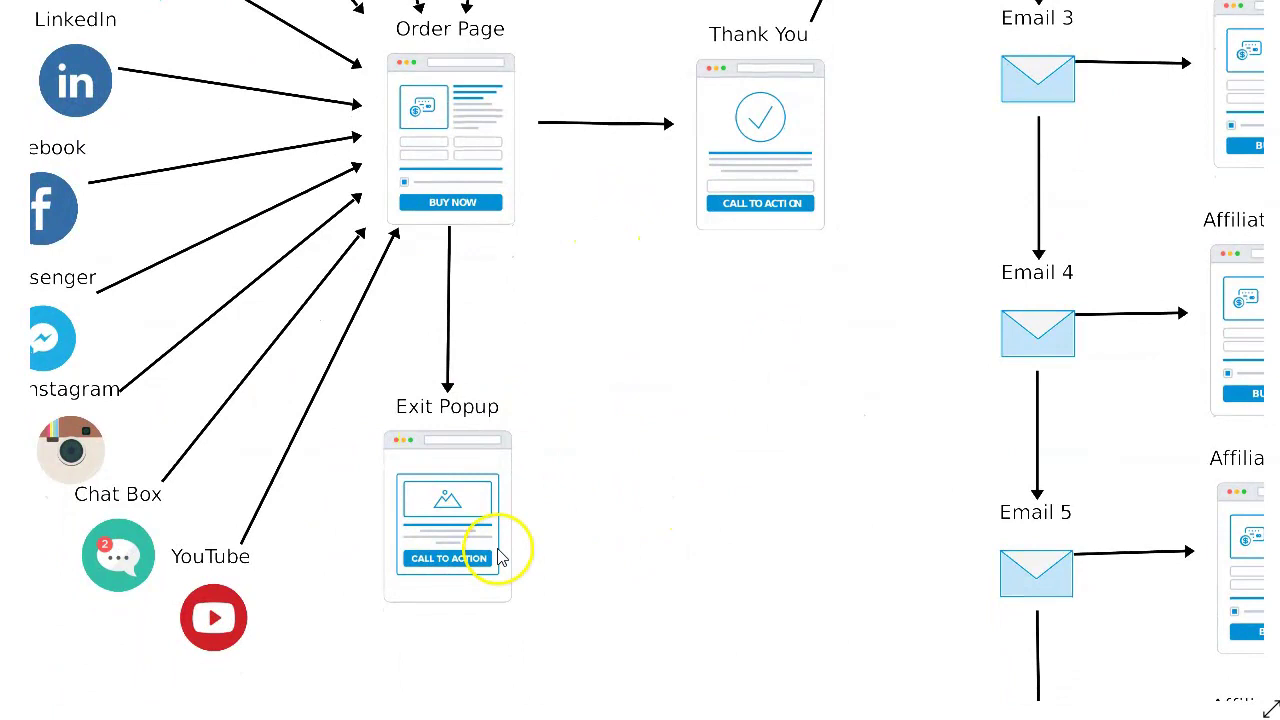
drag(746, 334, 545, 590)
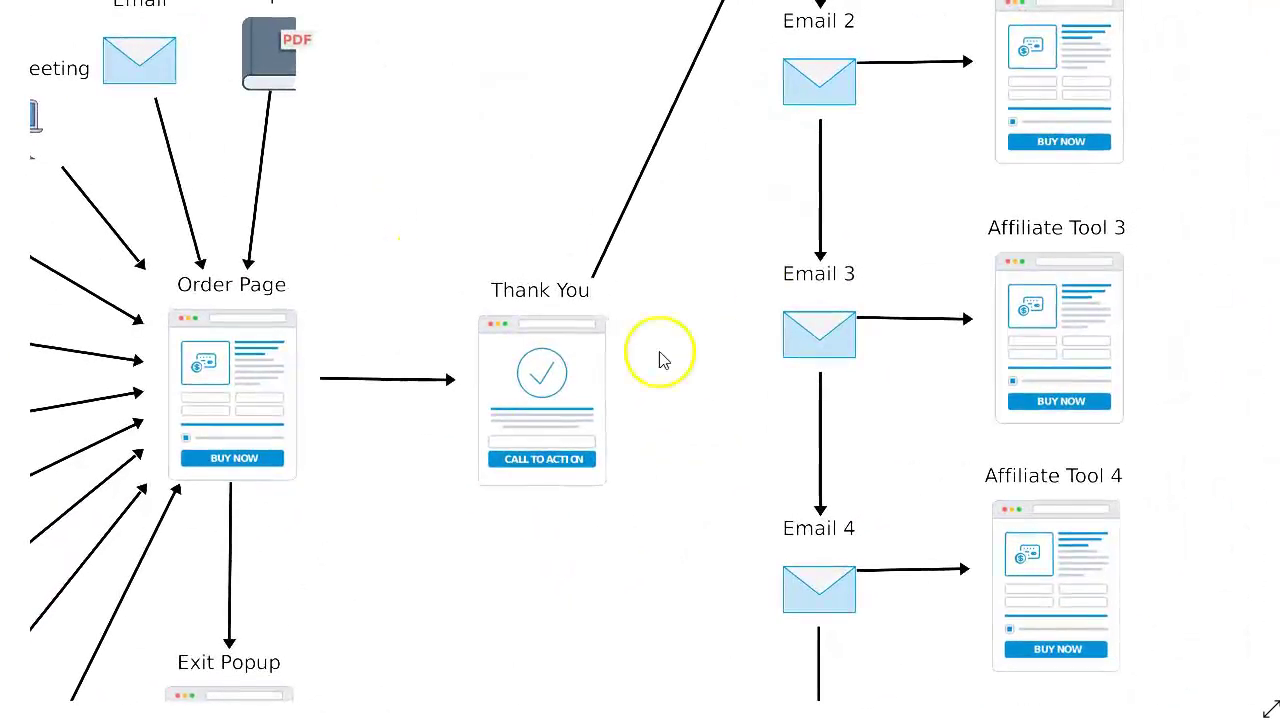
mouse_move(1070, 75)
mouse_down()
mouse_move(971, 314)
mouse_move(966, 400)
mouse_up()
scroll(1057, 280, up, 1)
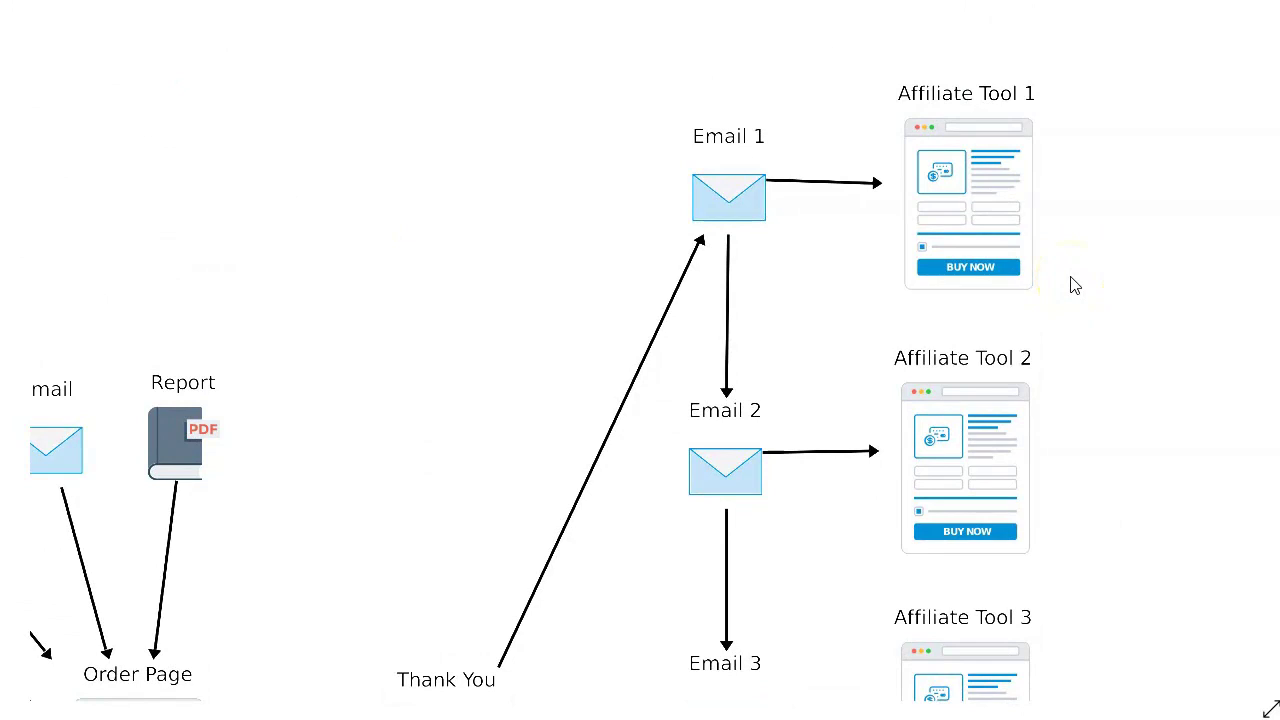
Move the view from Email 1 to the Order Page, Thank You page and Emails 2–3.
click(343, 305)
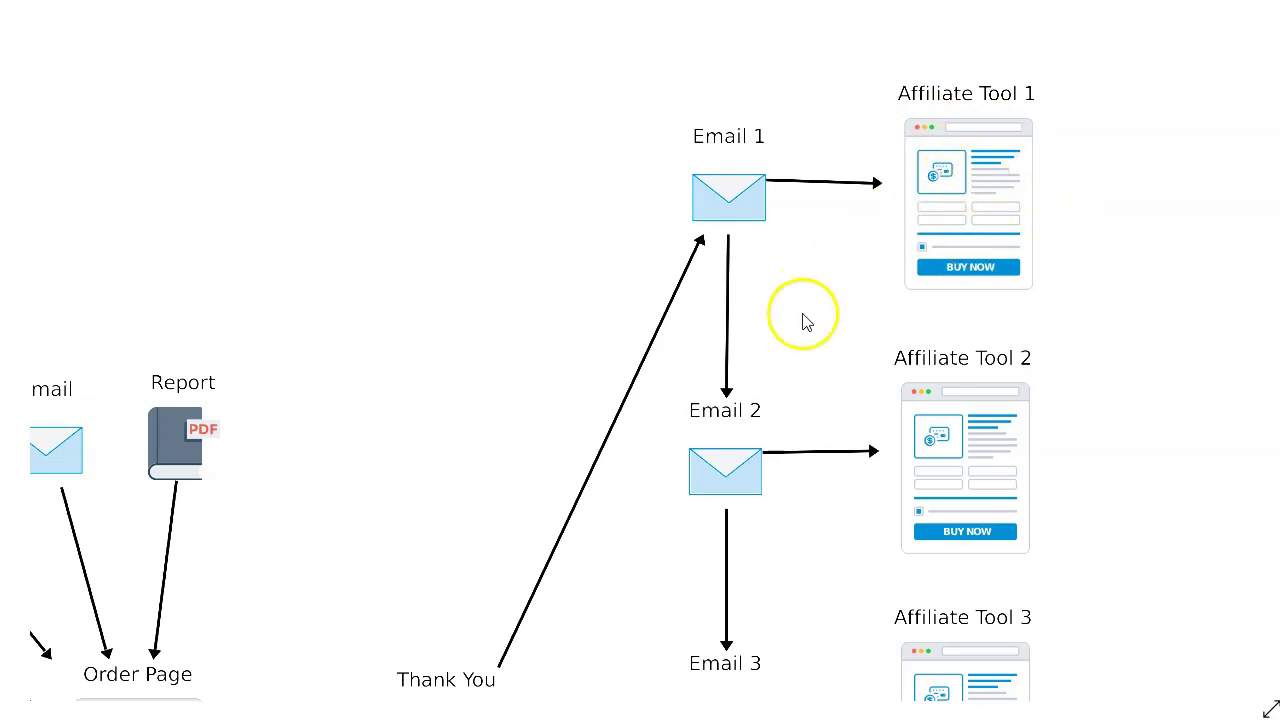
drag(808, 320, 806, 114)
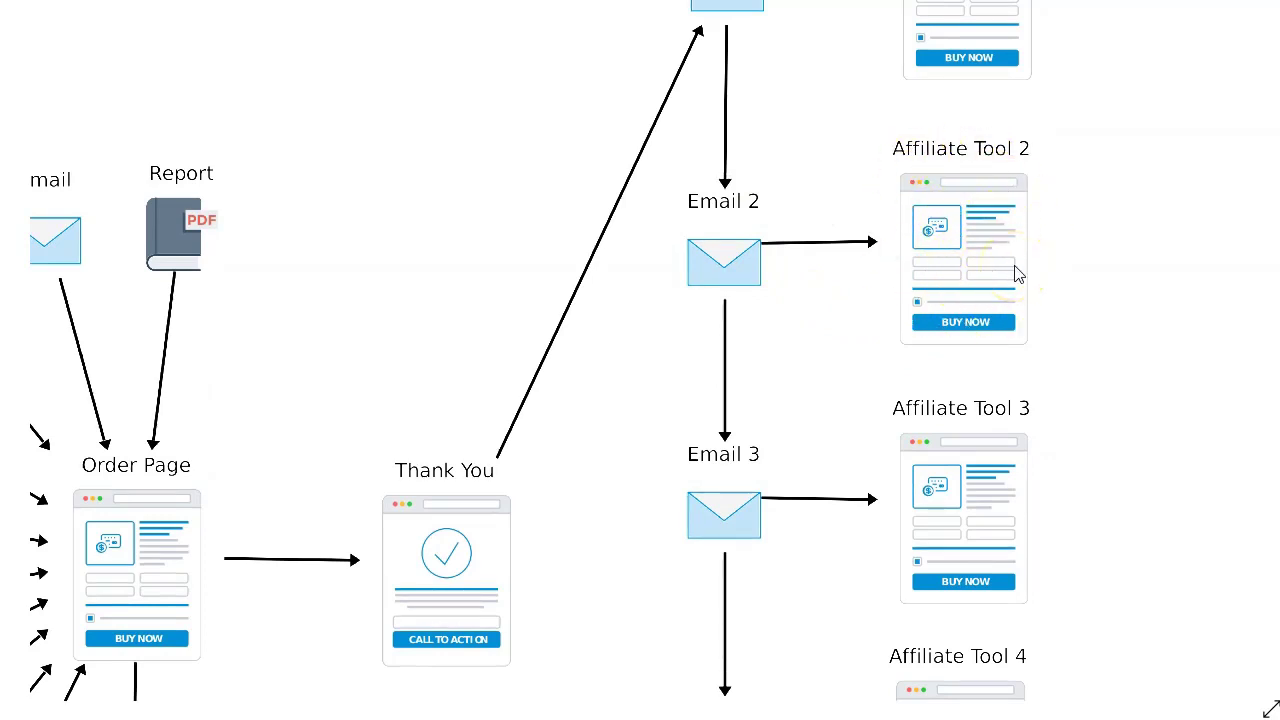
Follow the email column down to Email 8, the Survey and Generic Event, then the Campaign nodes.
drag(846, 391, 834, 189)
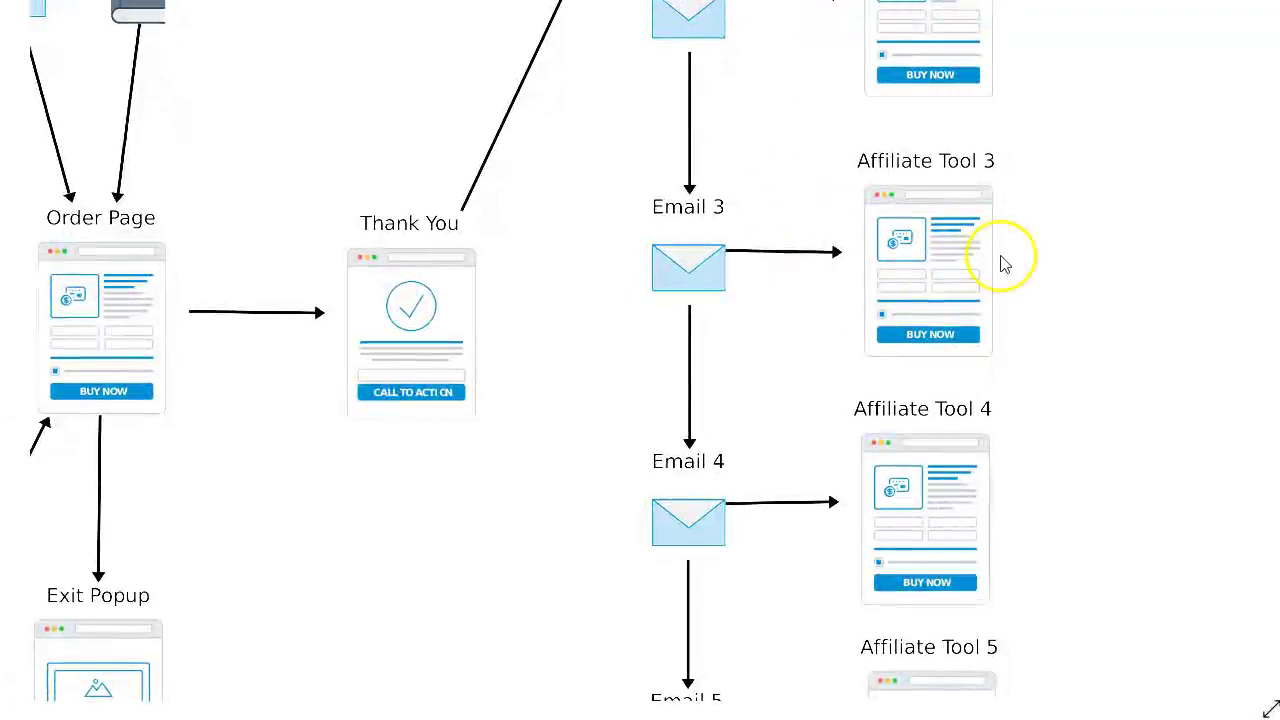
scroll(1080, 360, down, 3)
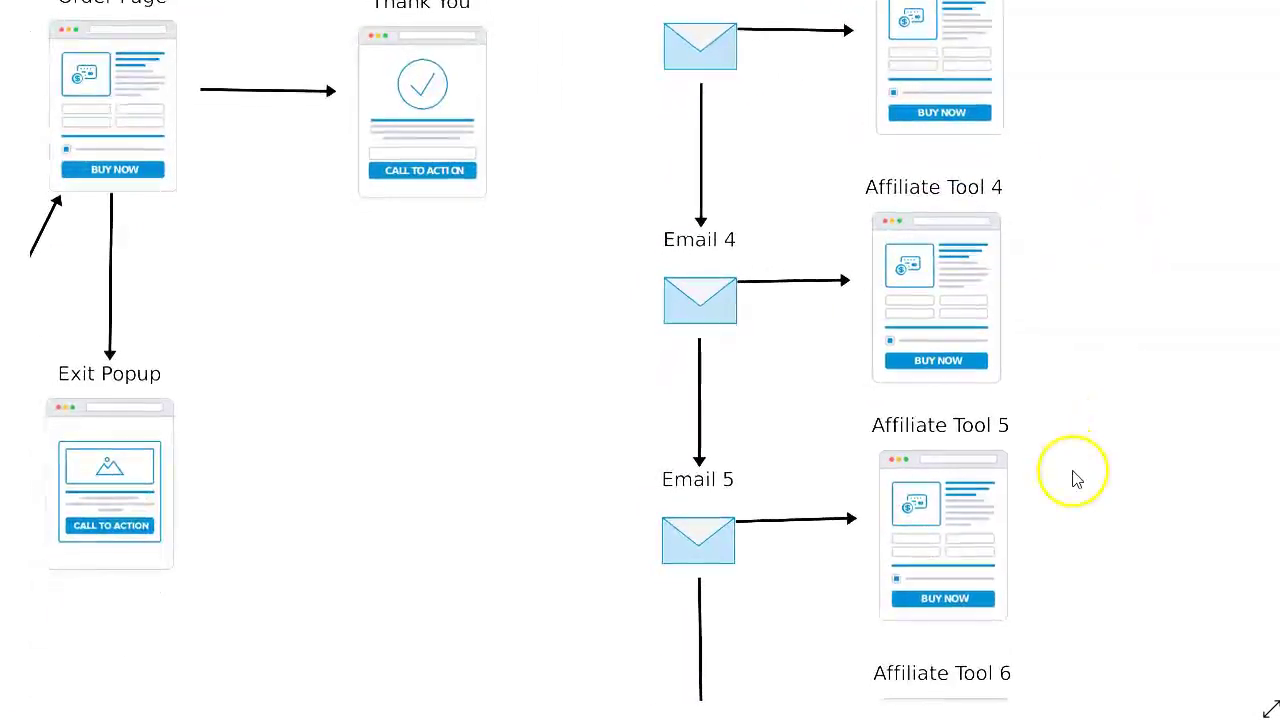
scroll(1076, 480, down, 3)
scroll(1043, 371, down, 2)
scroll(1057, 406, down, 4)
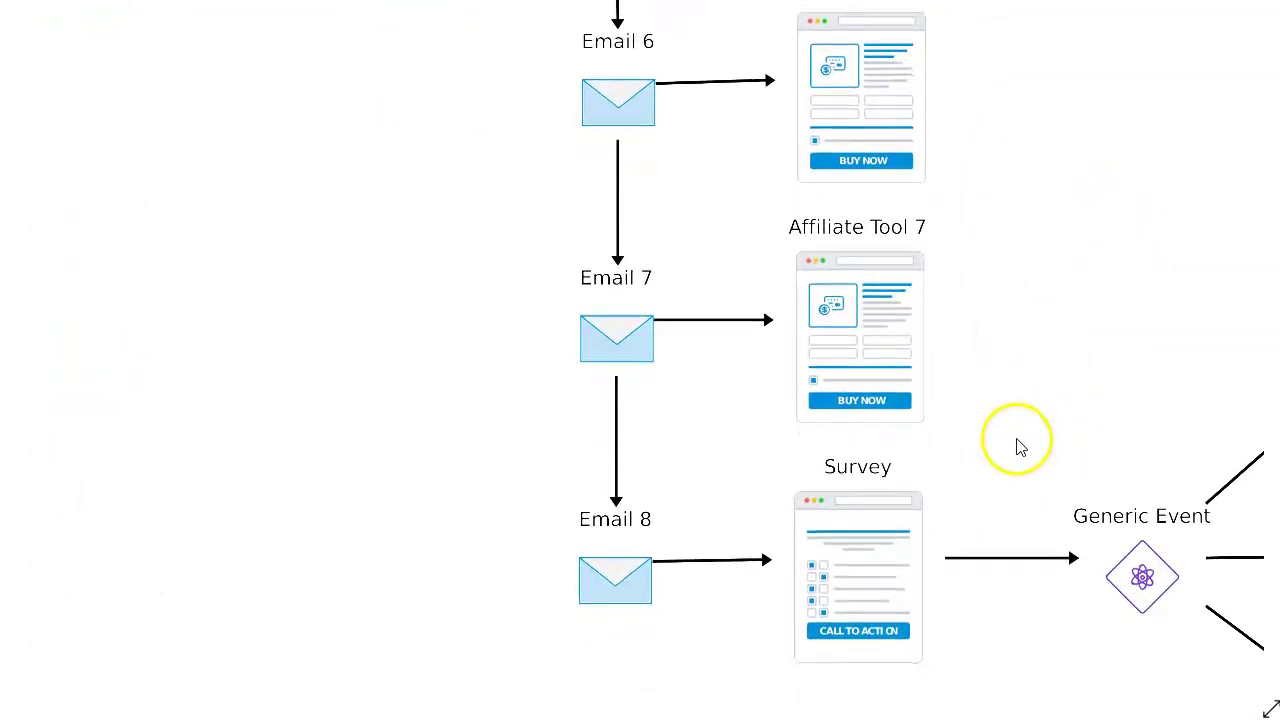
drag(1020, 447, 1053, 347)
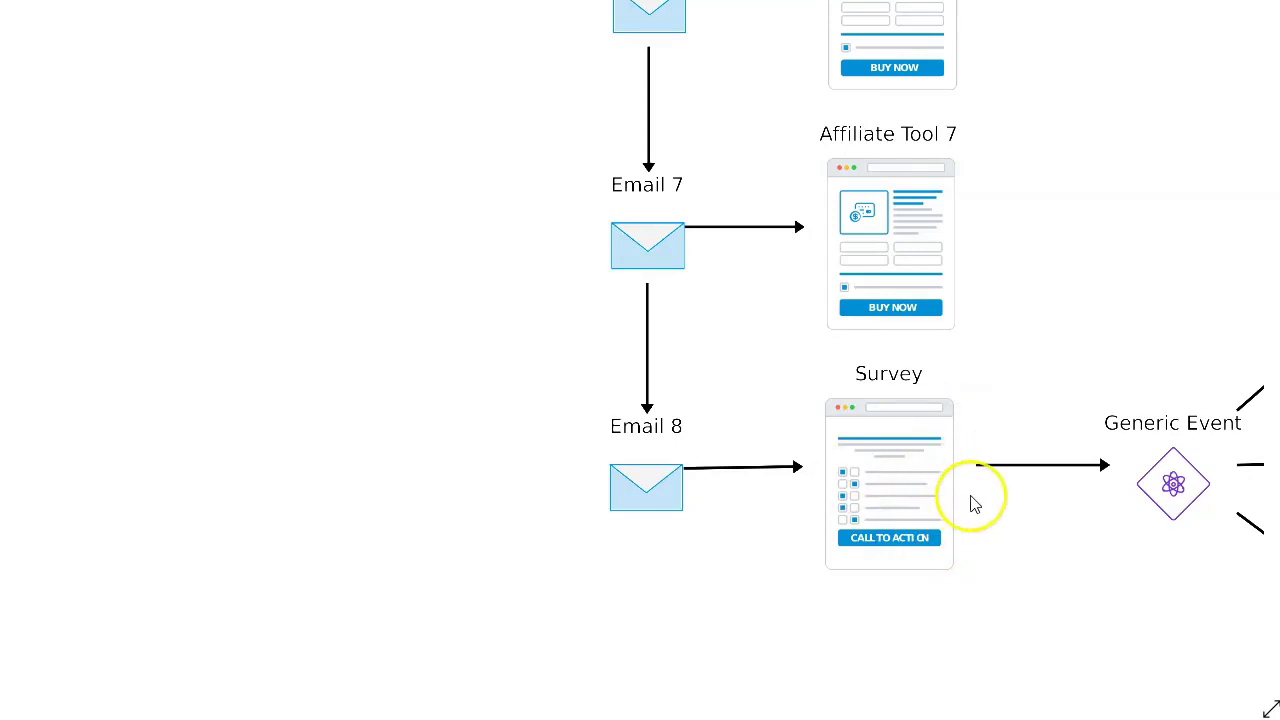
drag(1030, 549, 525, 517)
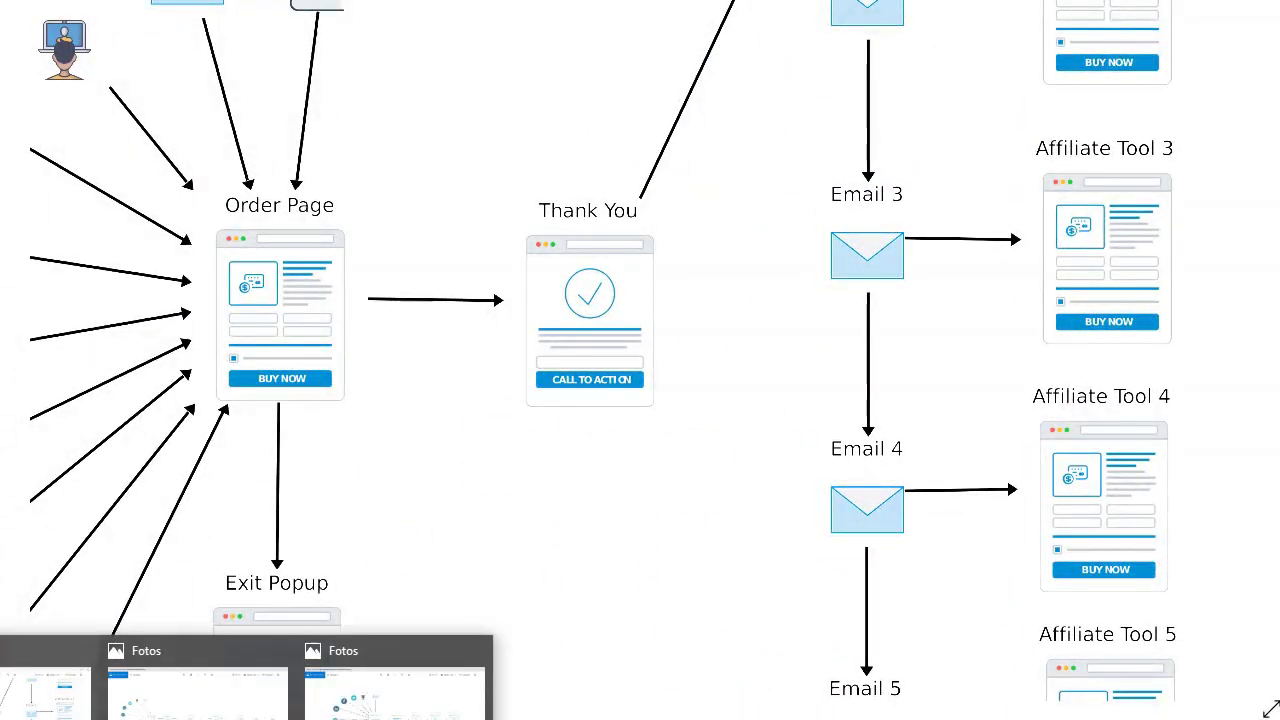
click(190, 700)
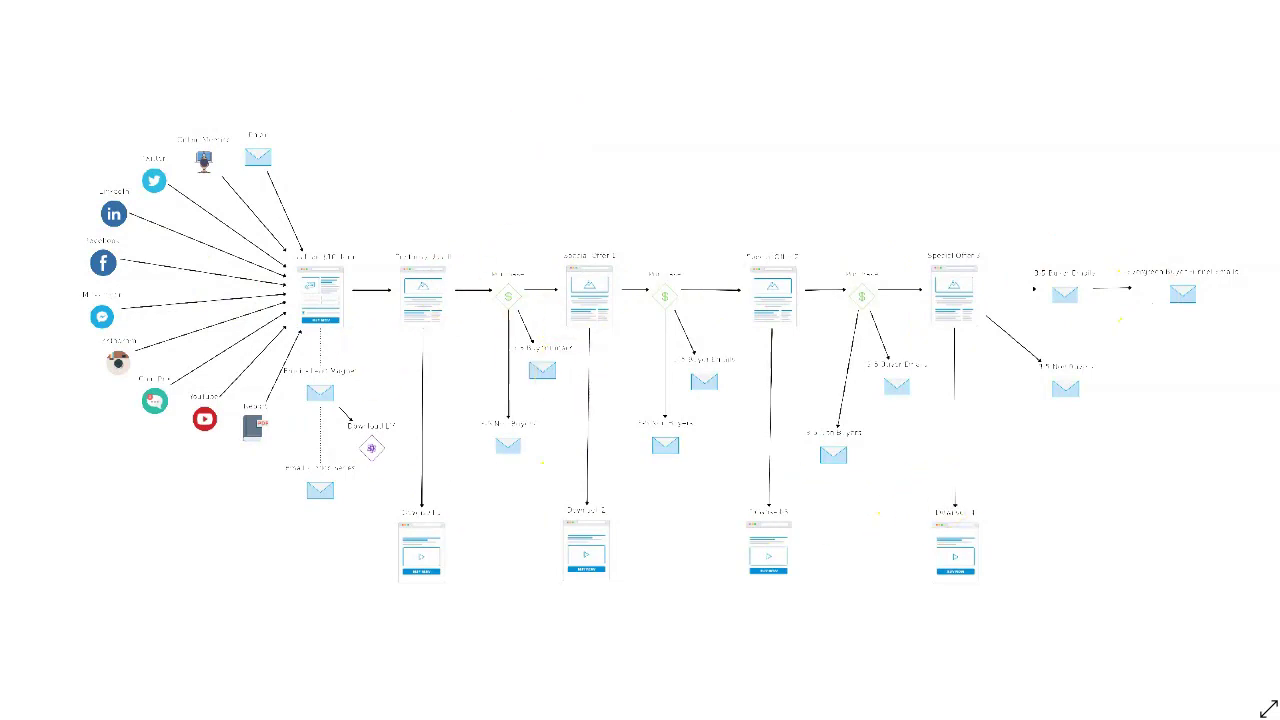
mouse_move(452, 28)
mouse_down()
mouse_move(474, 30)
mouse_move(460, 40)
mouse_up()
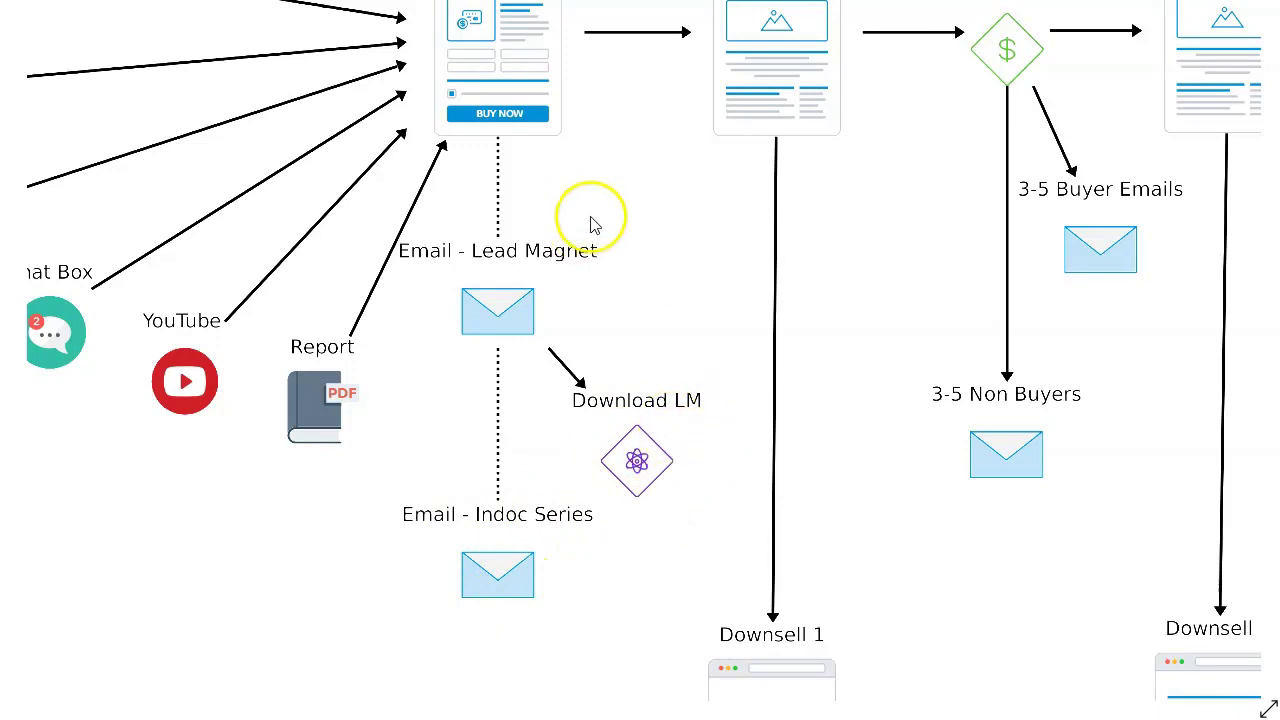
scroll(594, 223, up, 5)
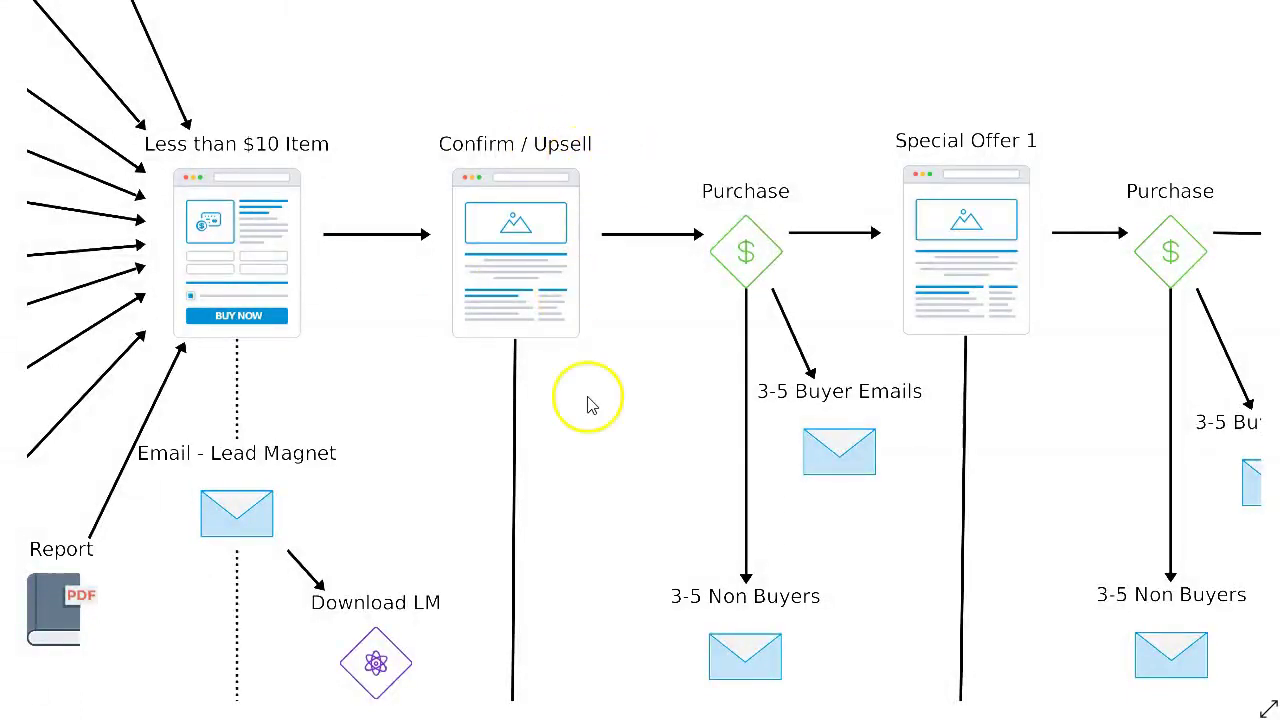
Scroll the diagram to the top row from the Less than $10 Item through Confirm / Upsell to Special Offer 1.
scroll(600, 380, down, 3)
scroll(640, 400, down, 1)
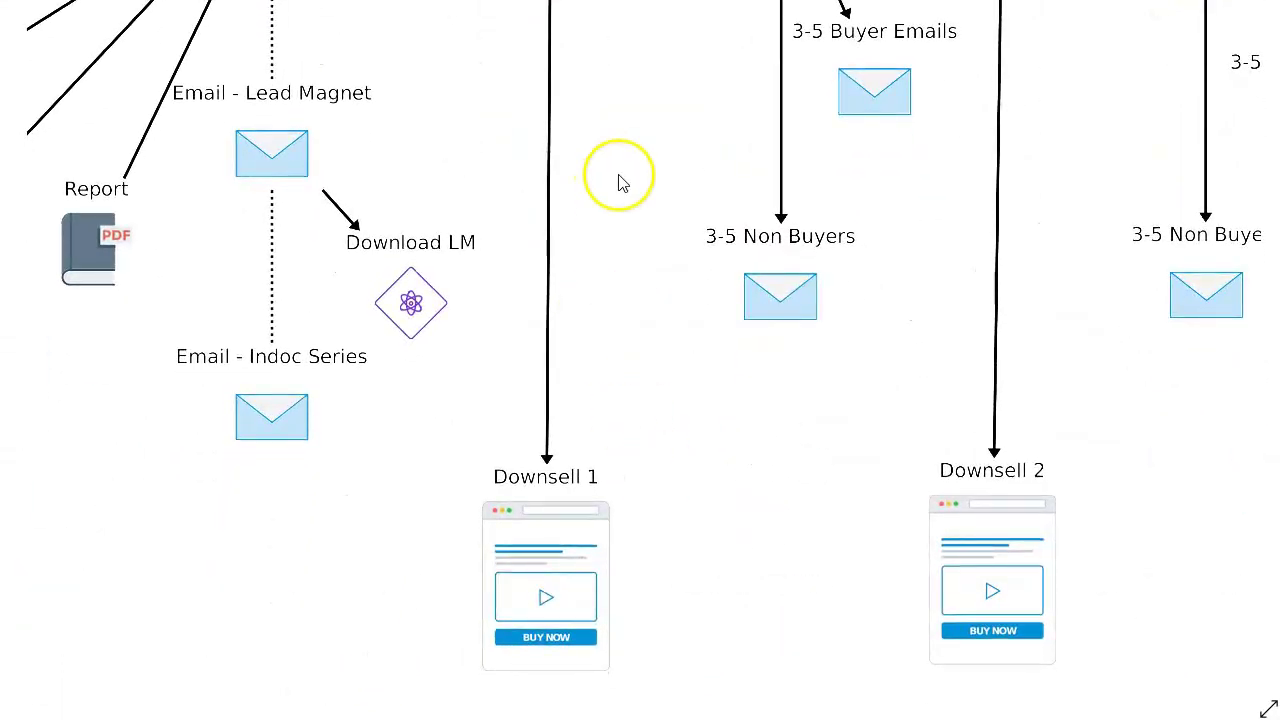
scroll(590, 400, down, 1)
scroll(657, 386, up, 1)
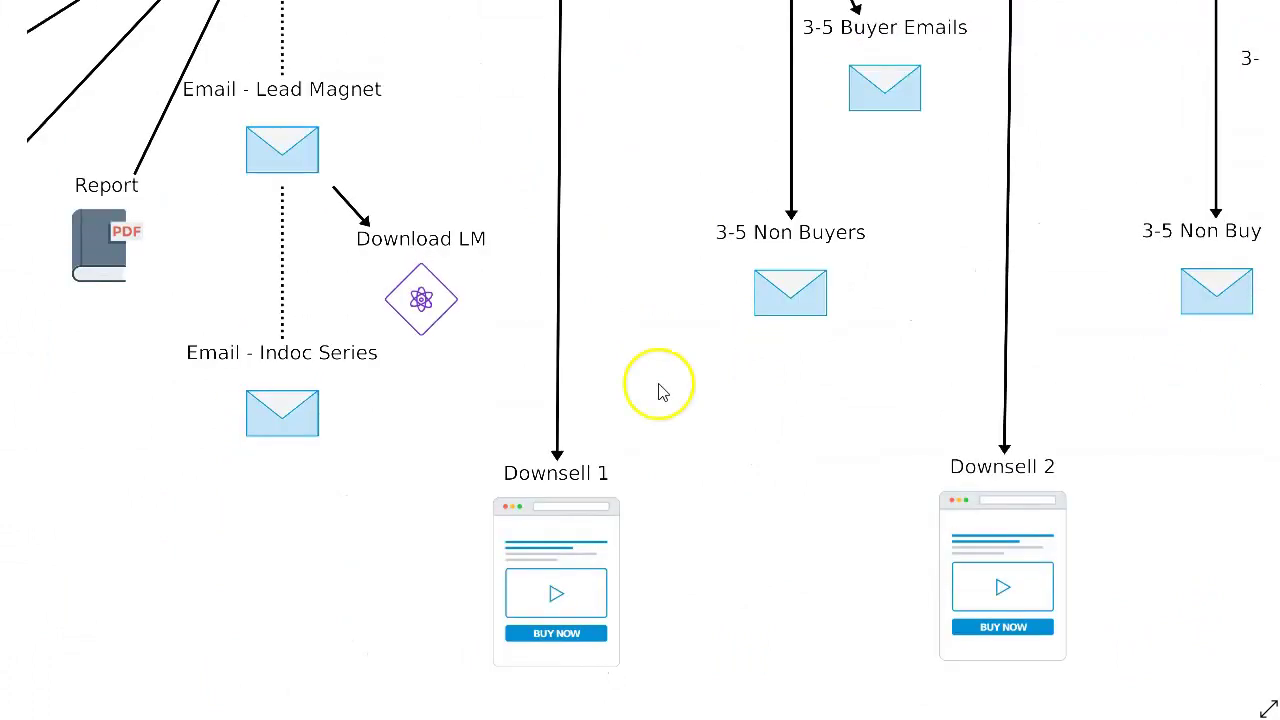
scroll(620, 300, up, 5)
scroll(651, 474, down, 1)
scroll(685, 403, down, 4)
scroll(600, 404, down, 1)
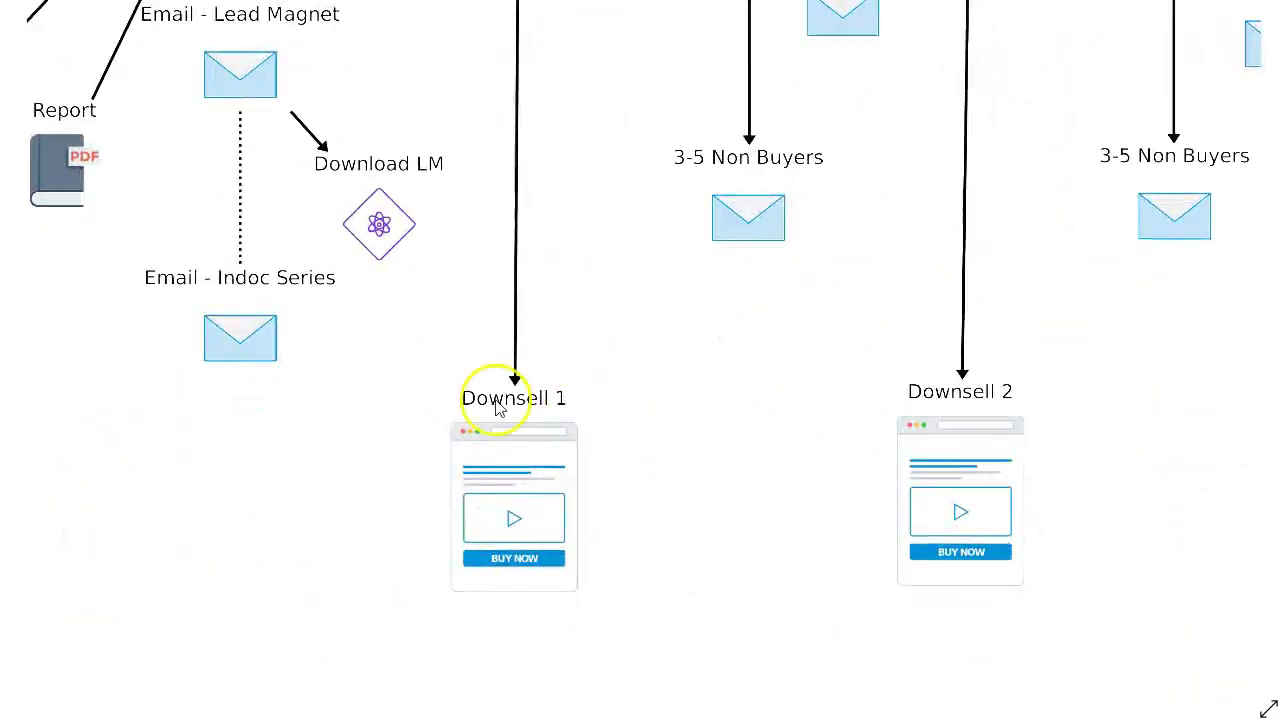
scroll(545, 482, up, 2)
scroll(580, 531, up, 3)
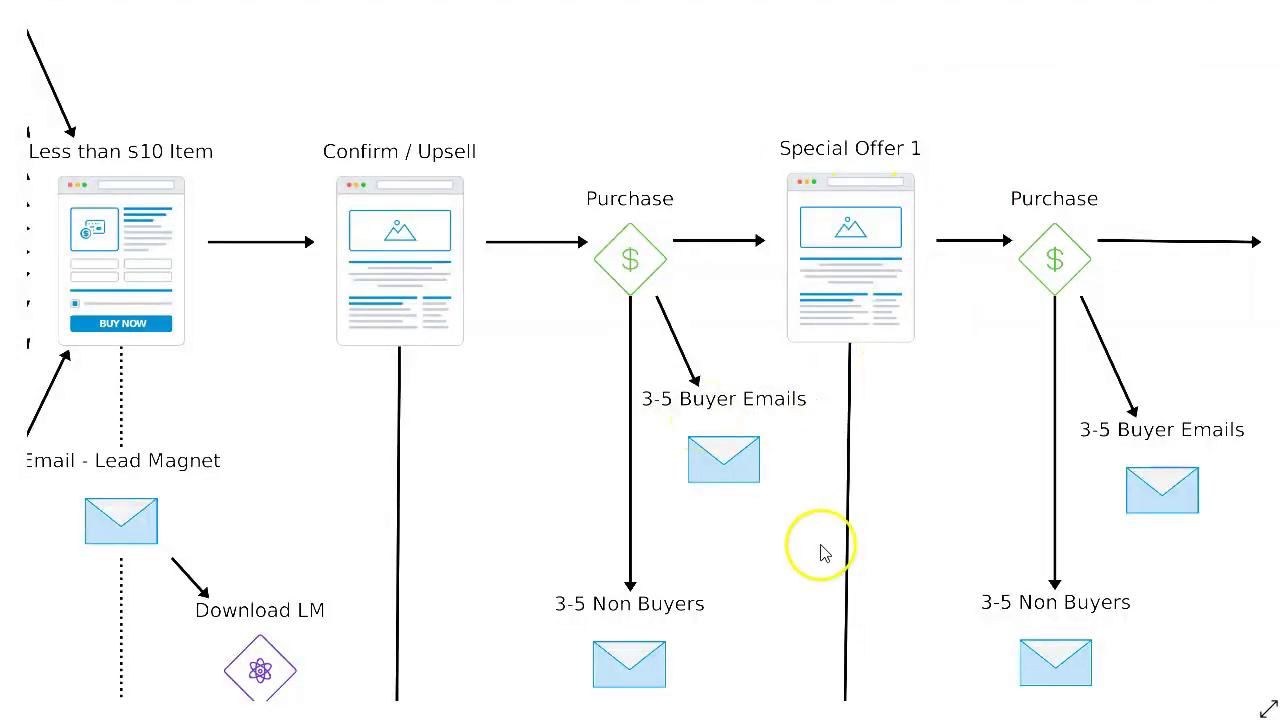
scroll(815, 530, down, 2)
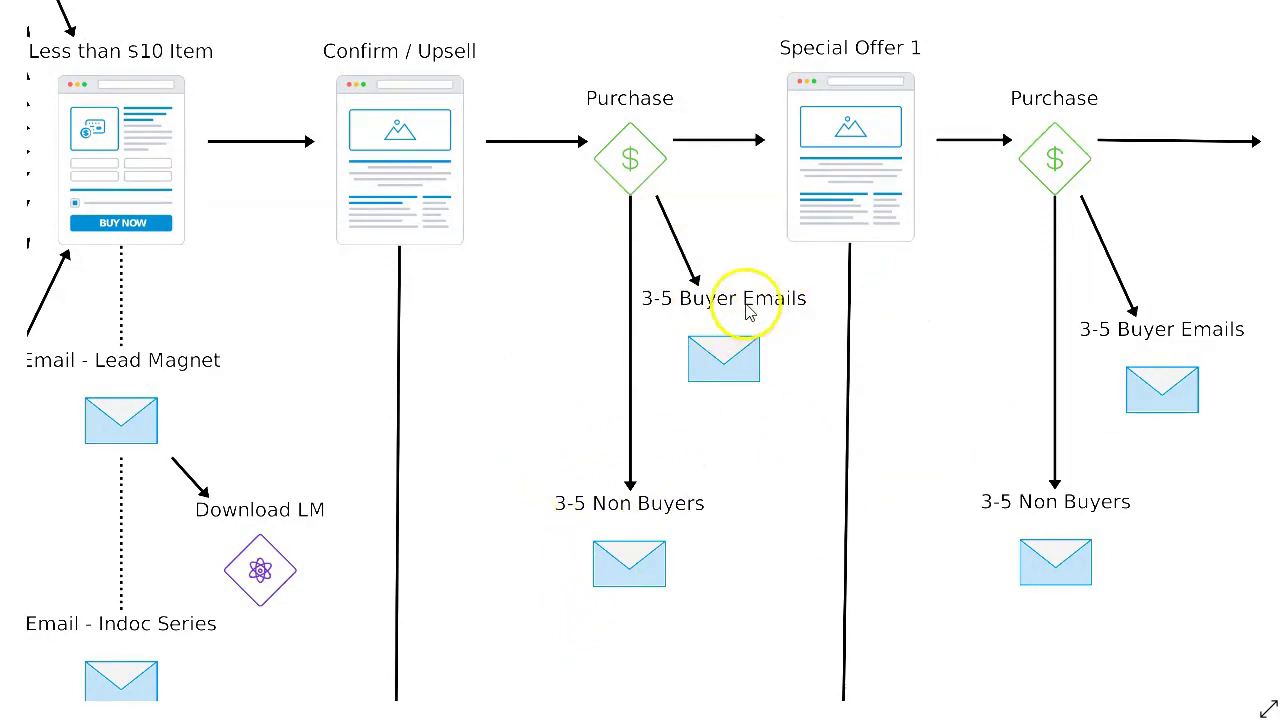
Pan right past Special Offer 2 and check the Downsell 1–3 row below it.
mouse_move(966, 363)
mouse_down()
mouse_move(727, 411)
mouse_move(631, 346)
mouse_up()
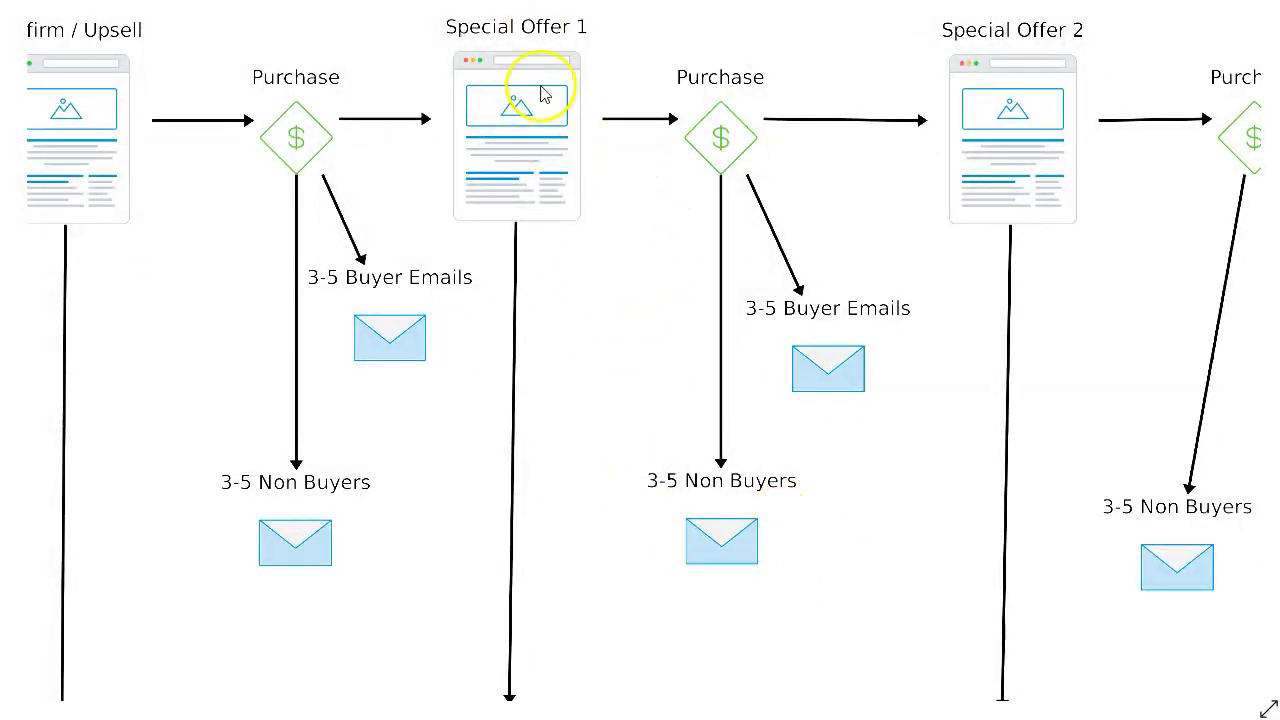
drag(703, 566, 700, 240)
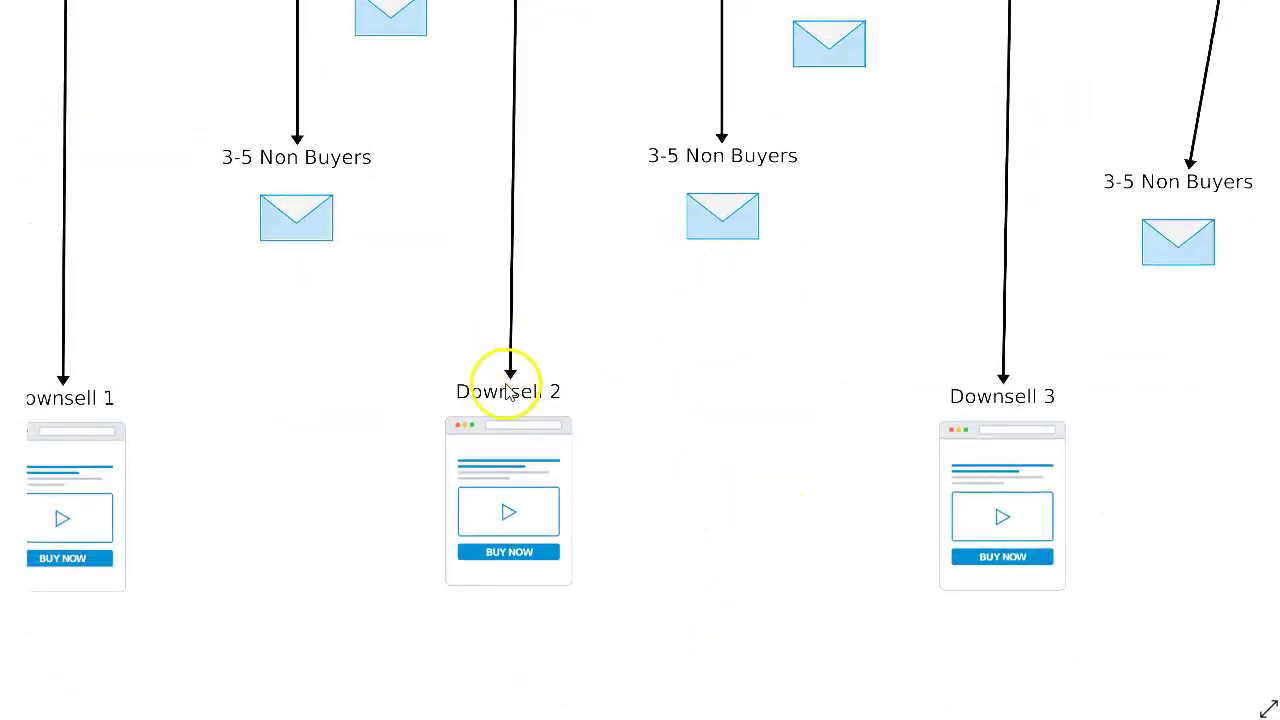
scroll(709, 309, up, 5)
drag(909, 380, 655, 418)
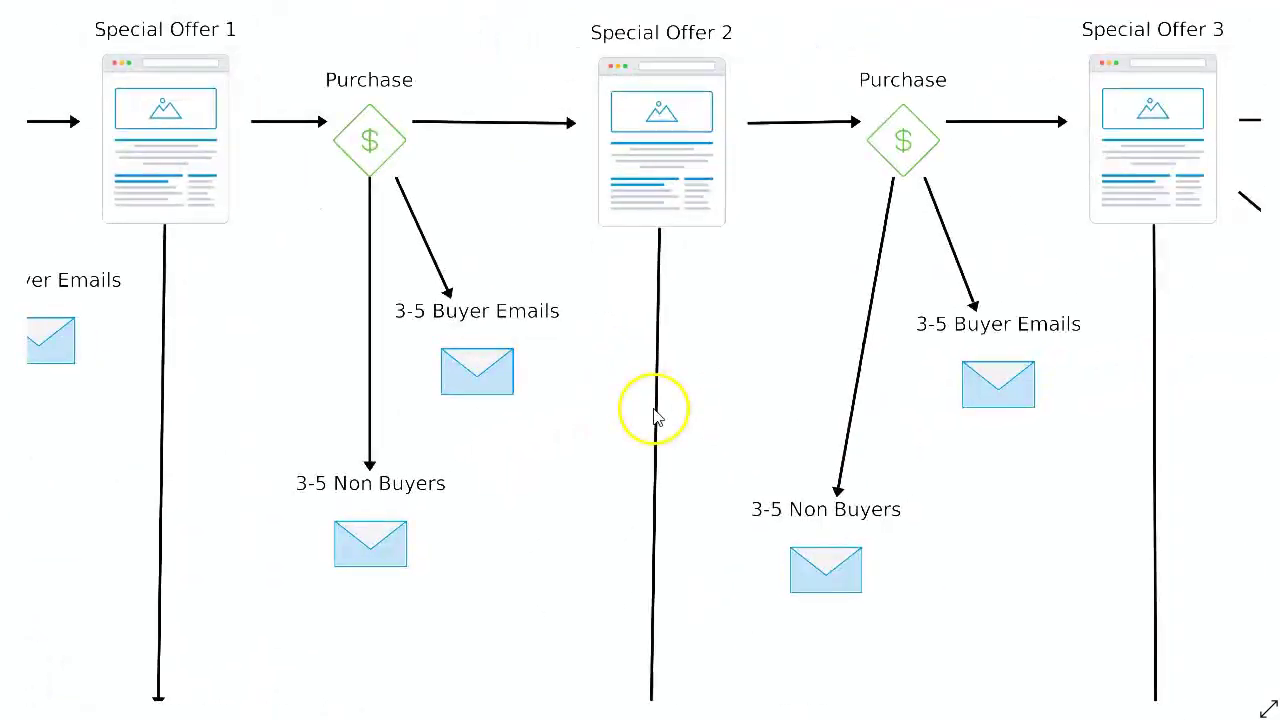
mouse_move(823, 520)
mouse_down()
mouse_move(820, 340)
mouse_move(657, 477)
mouse_move(607, 562)
mouse_up()
scroll(818, 341, down, 2)
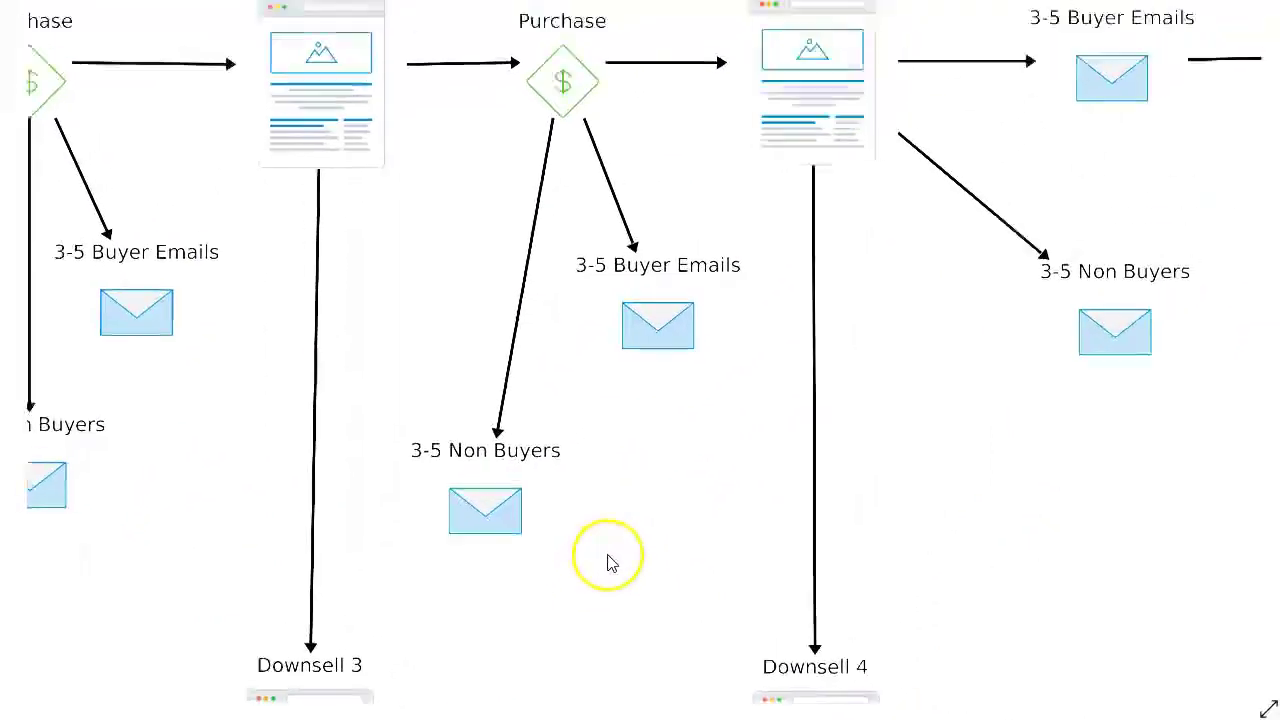
scroll(607, 562, up, 3)
Reveal Special Offer 3 and the Evergreen Buyer Funnel Emails, then scroll back left.
drag(1134, 420, 855, 393)
scroll(870, 392, left, 1)
scroll(740, 395, left, 5)
scroll(720, 385, left, 5)
Return to the funnel start showing the Less than $10 Item and Confirm / Upsell pages.
scroll(895, 362, left, 1)
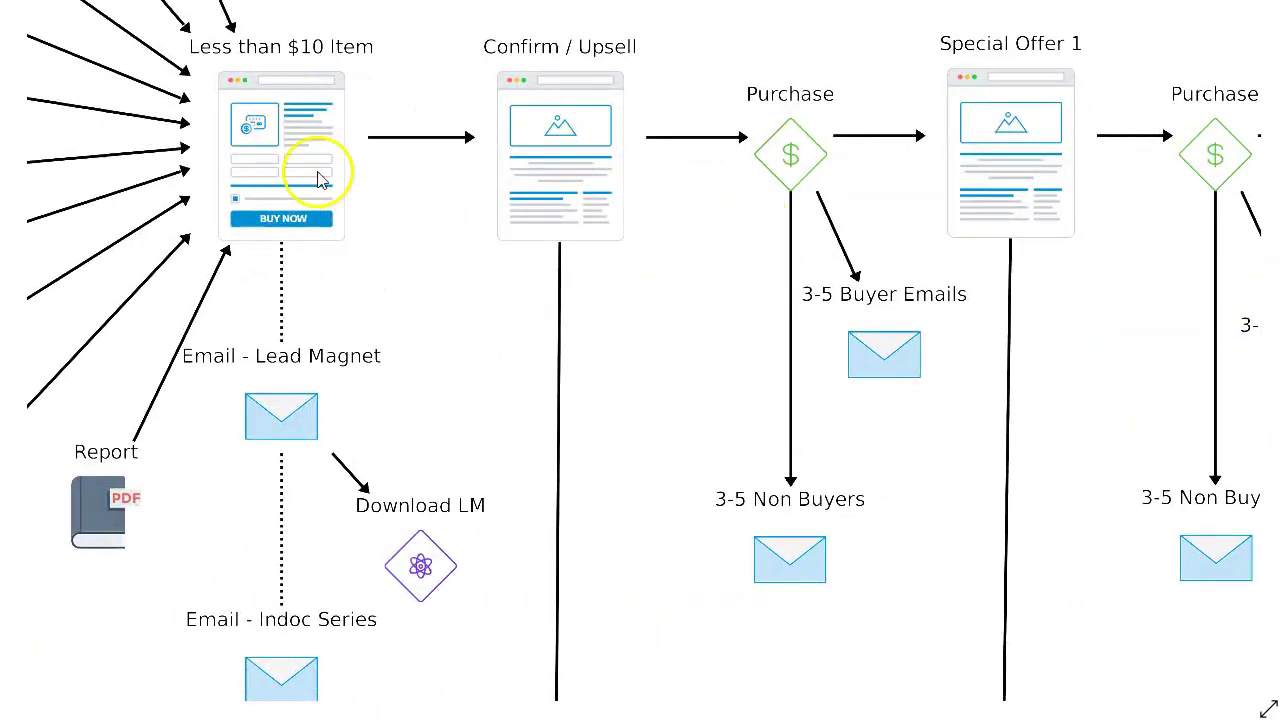
click(427, 284)
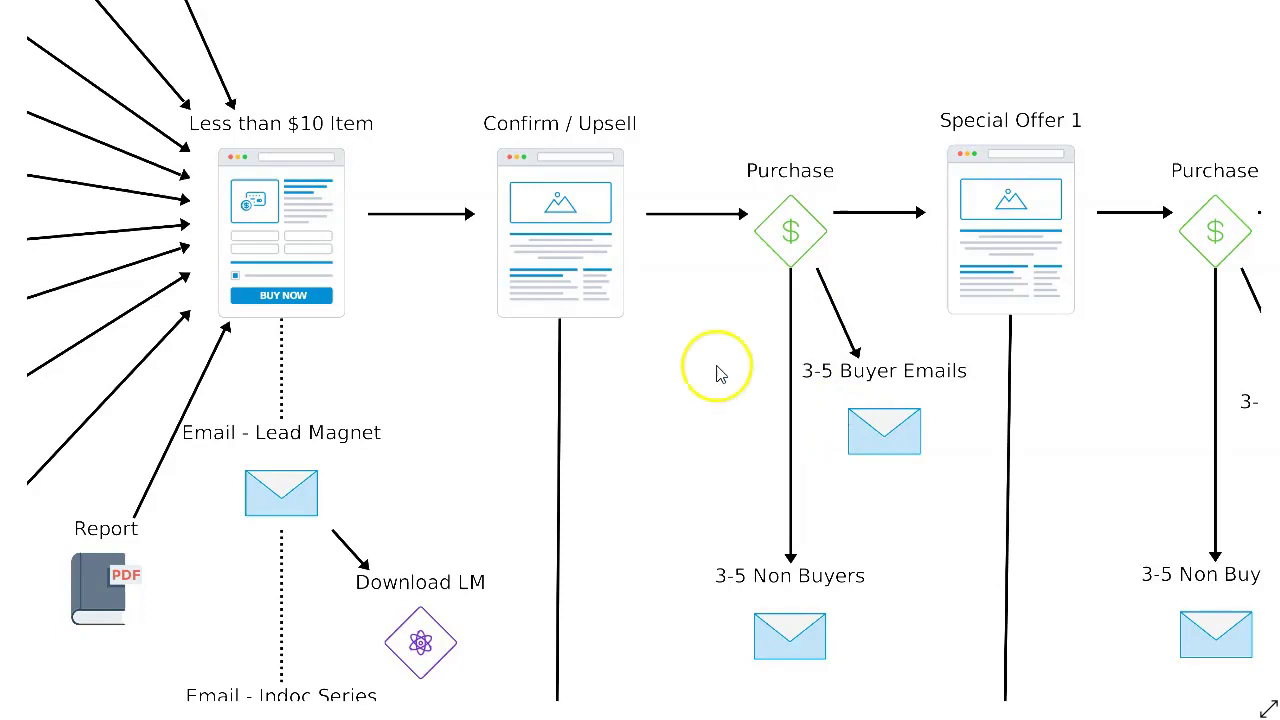
drag(1094, 409, 520, 383)
mouse_move(886, 320)
mouse_down()
mouse_move(743, 357)
mouse_move(500, 377)
mouse_up()
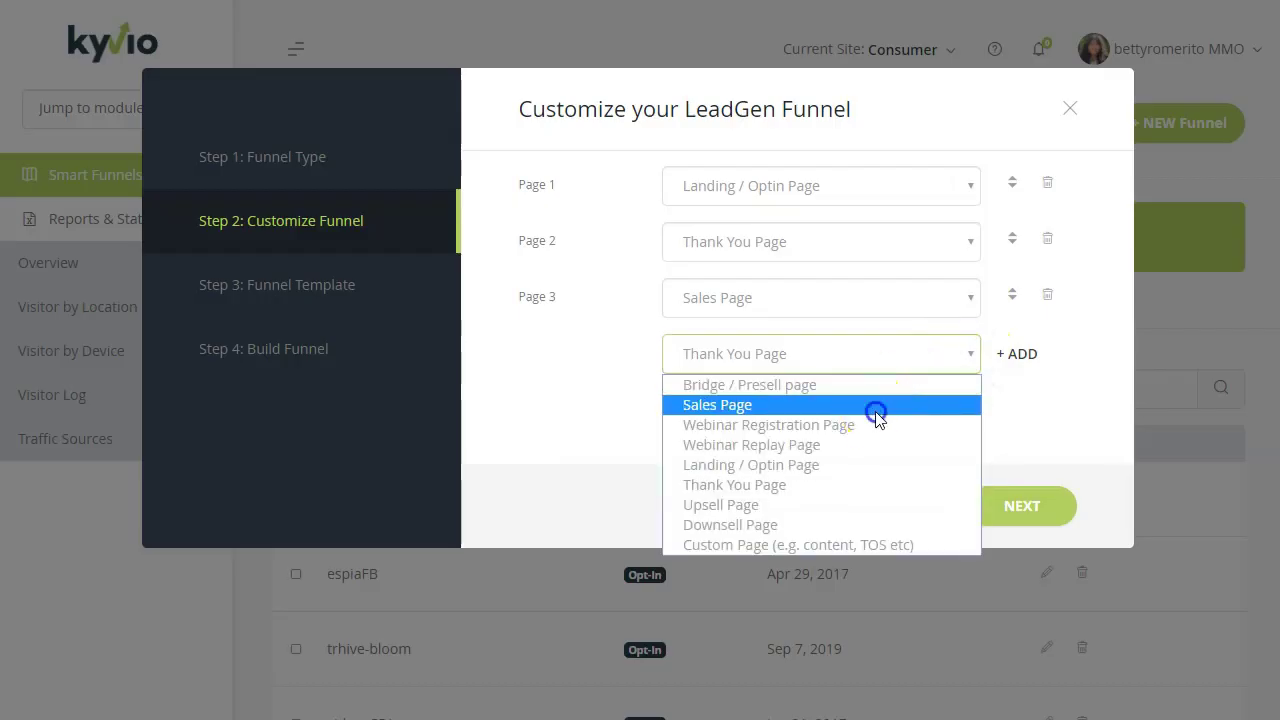
Add a fourth and fifth page to the LeadGen funnel and make the last one a Thank You Page.
click(876, 410)
click(906, 518)
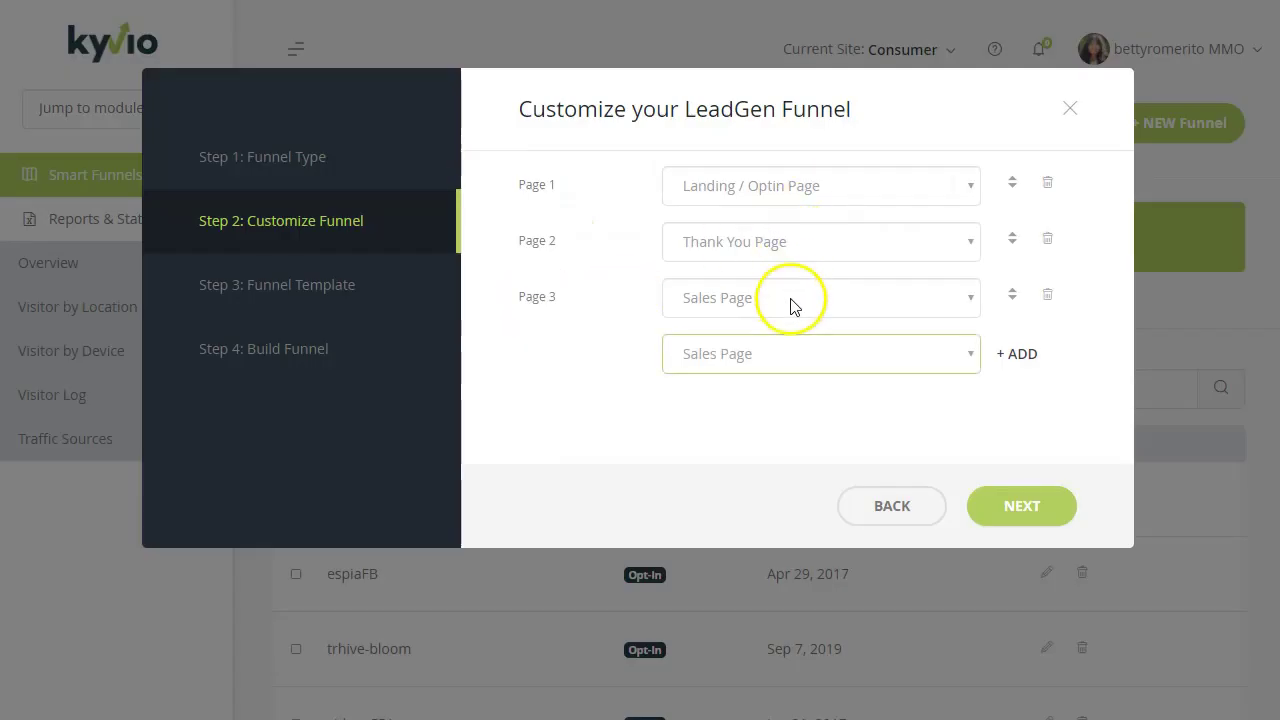
click(1020, 355)
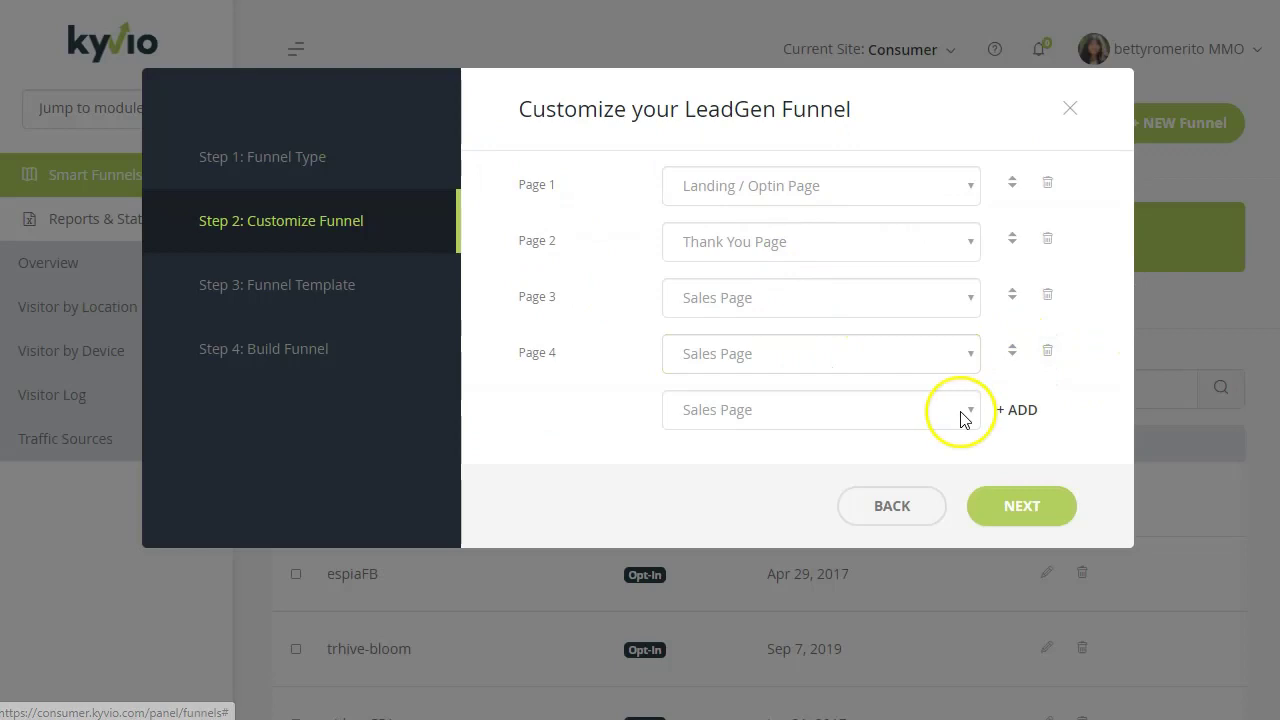
click(1016, 409)
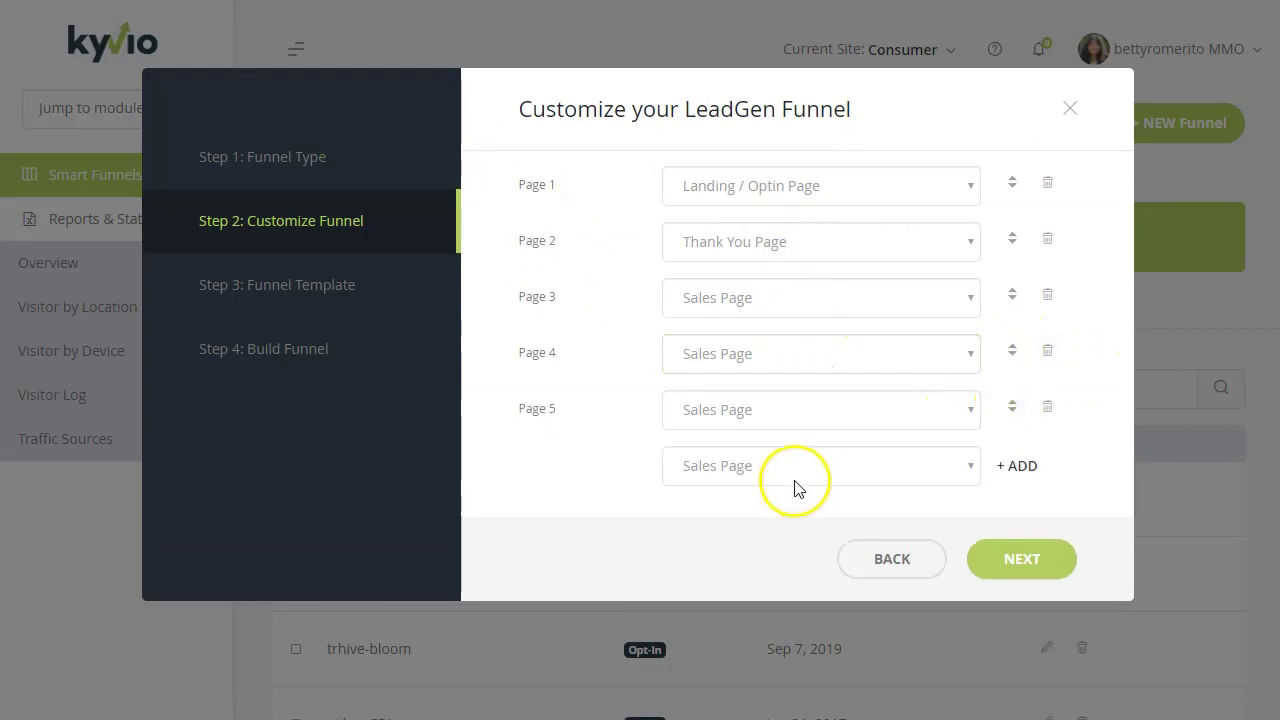
click(782, 468)
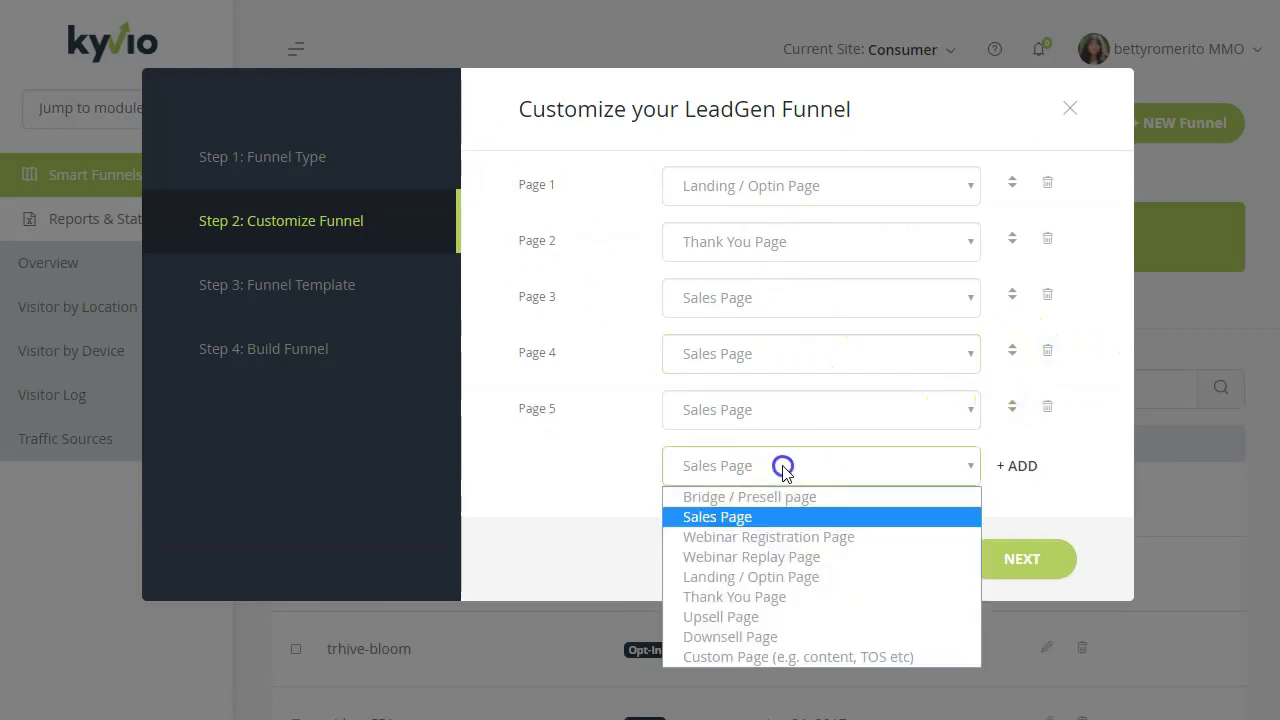
click(763, 600)
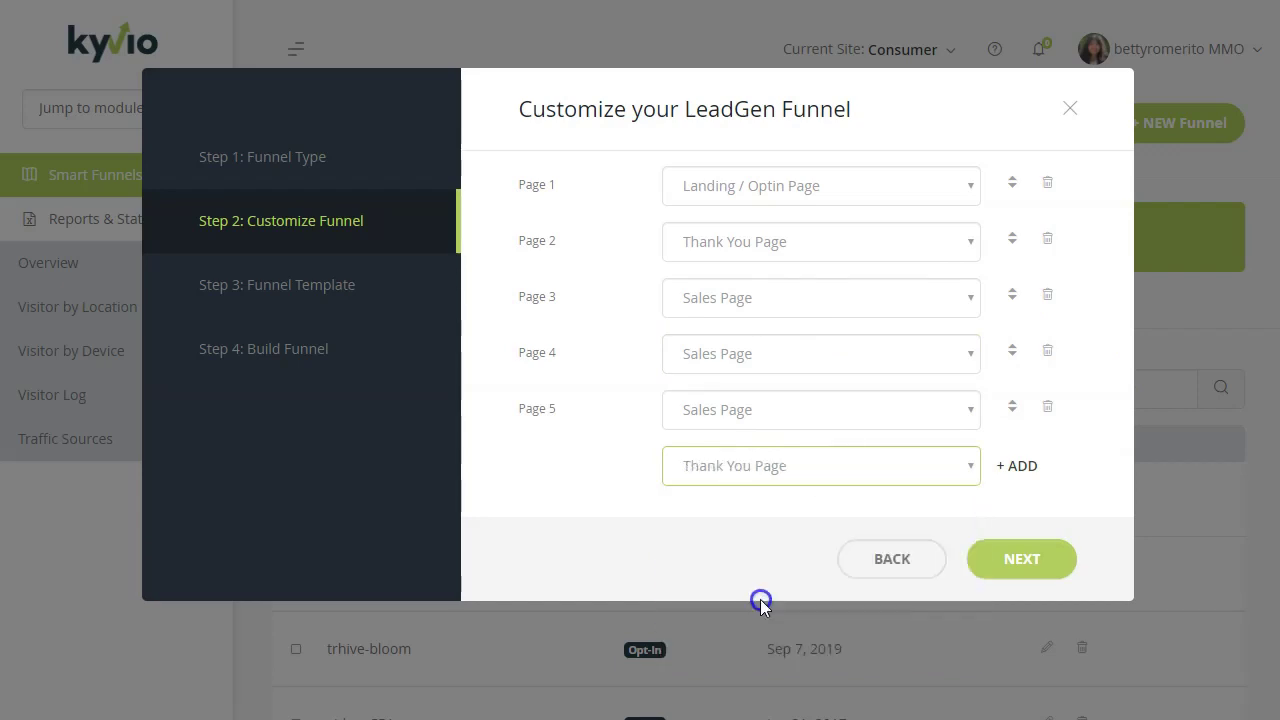
Set Page 2 to an Upsell Page and Pages 3 and 4 to Downsell Pages.
click(790, 298)
click(808, 241)
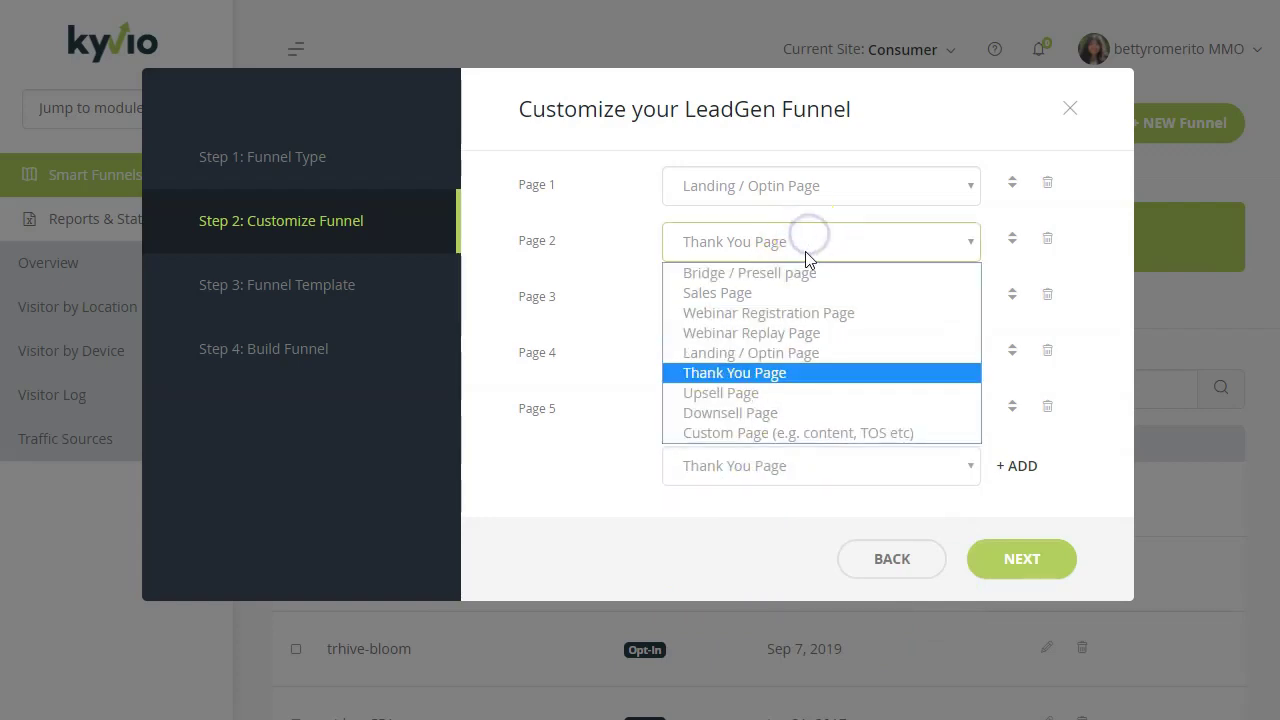
click(770, 392)
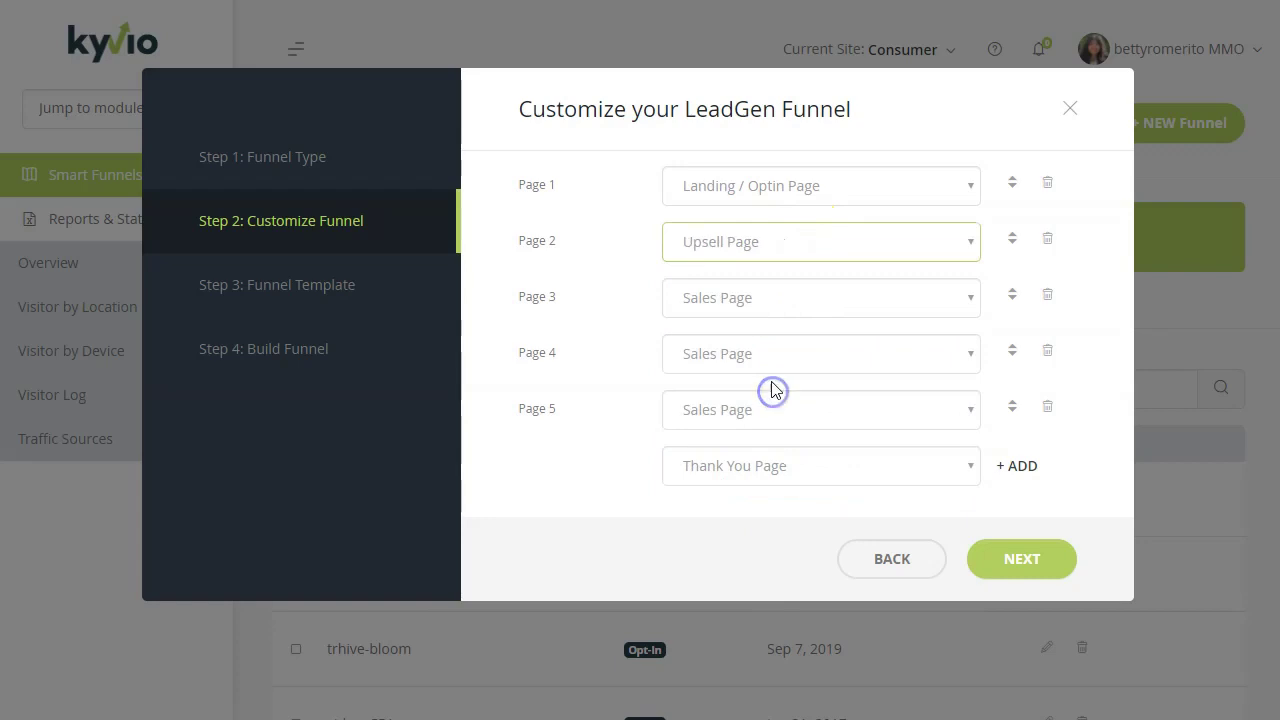
click(766, 300)
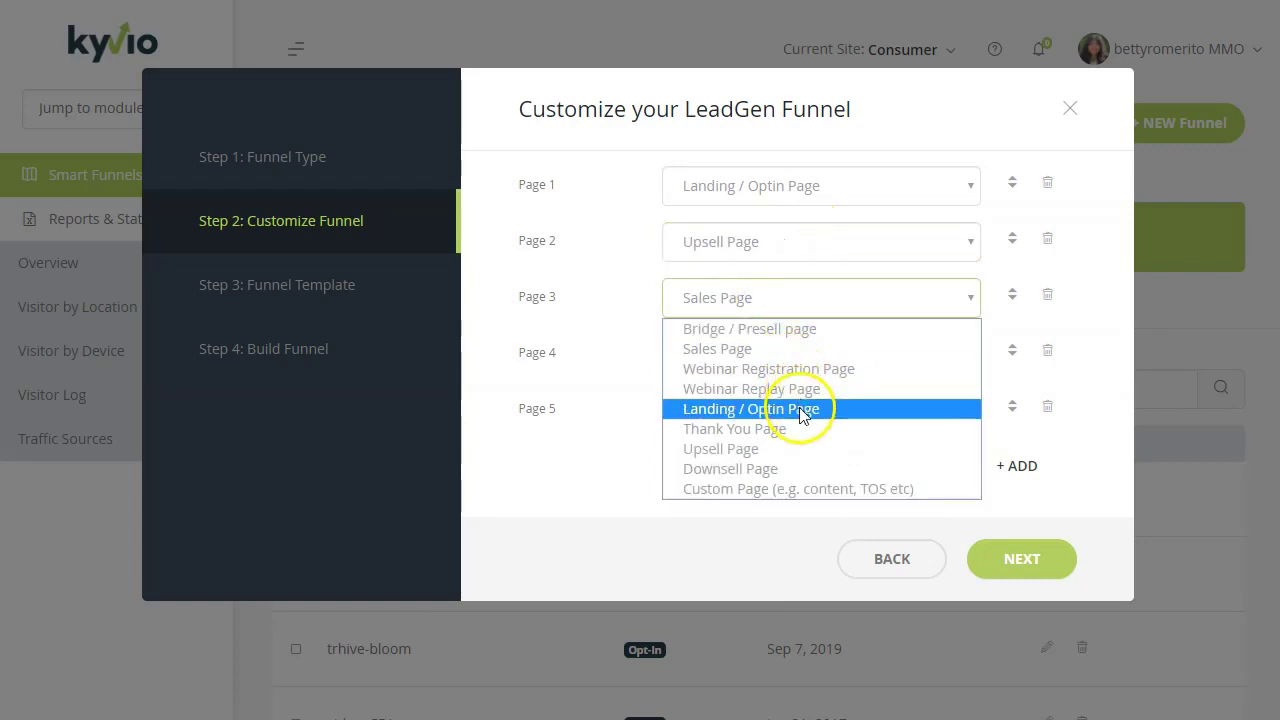
click(791, 470)
click(785, 356)
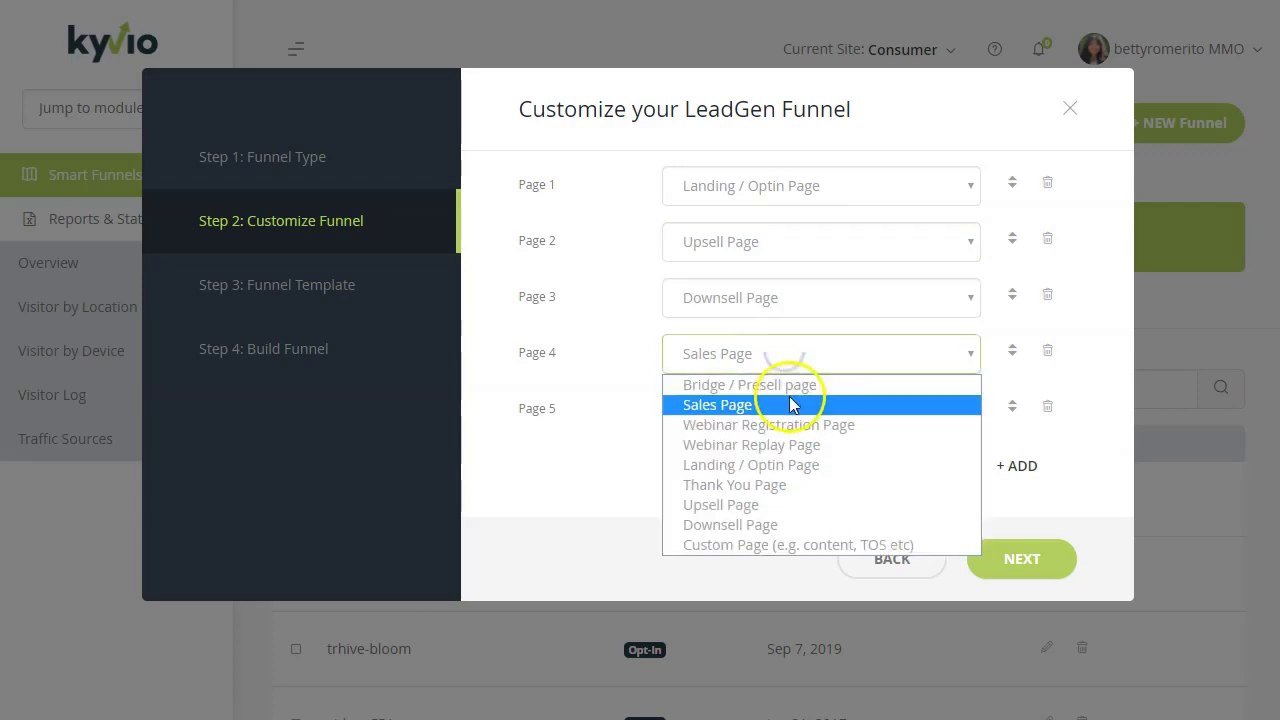
click(760, 525)
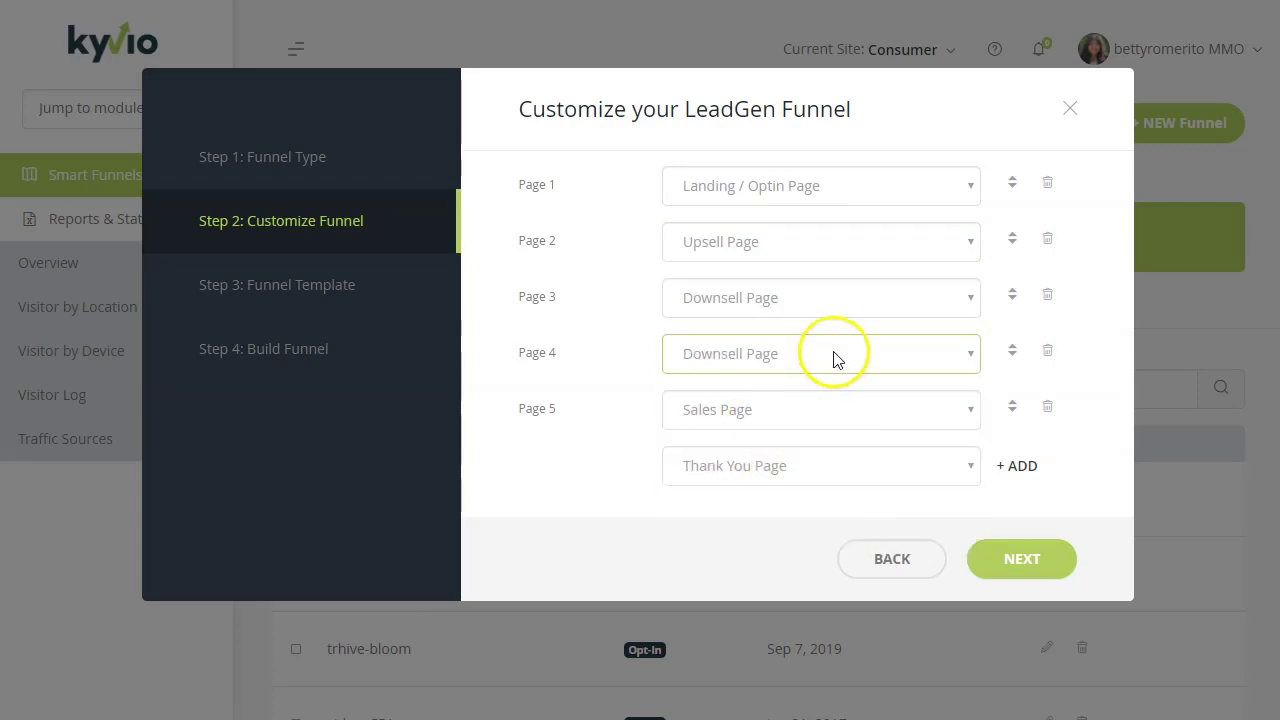
Keep Page 4 as a Downsell Page and change the page type of Page 5.
click(817, 355)
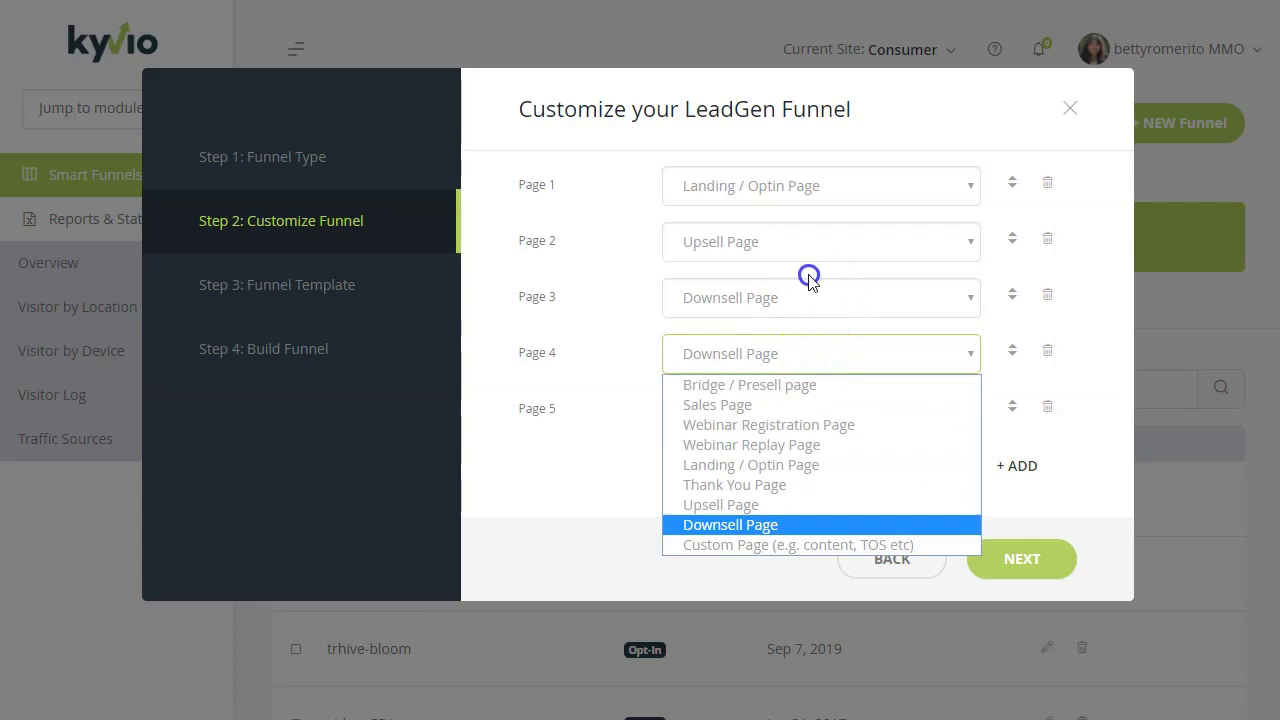
click(791, 355)
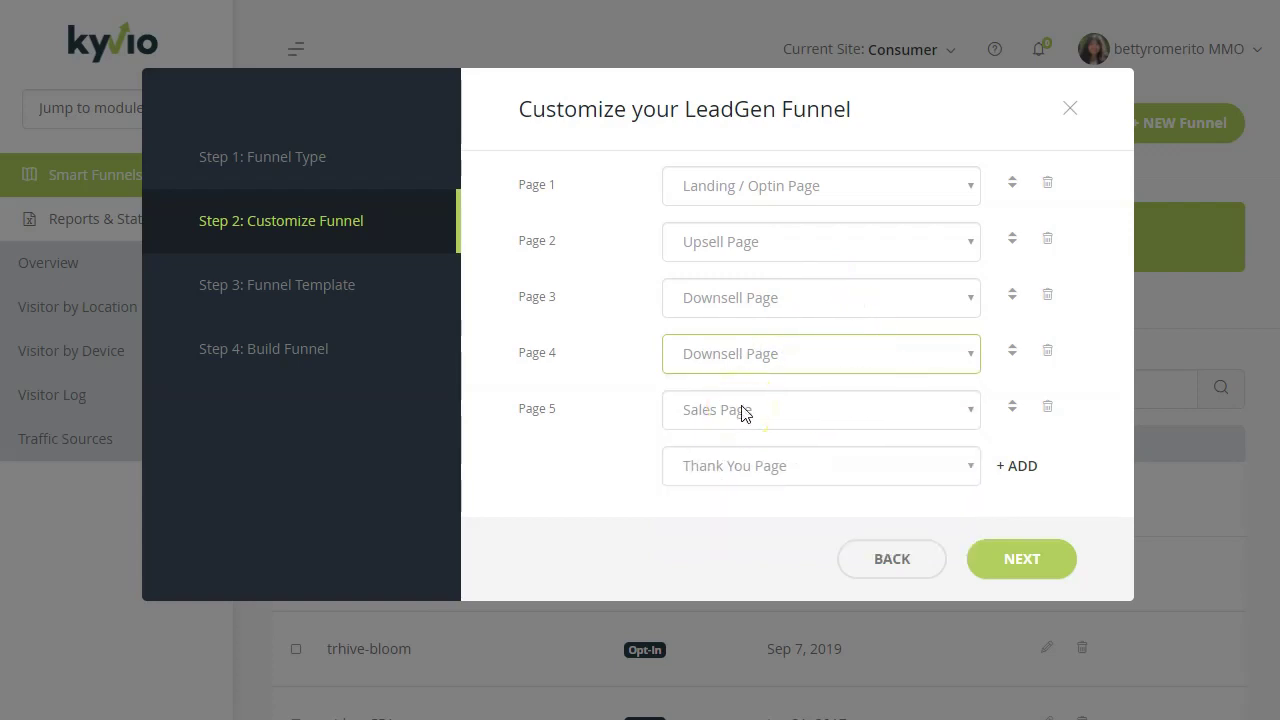
click(743, 412)
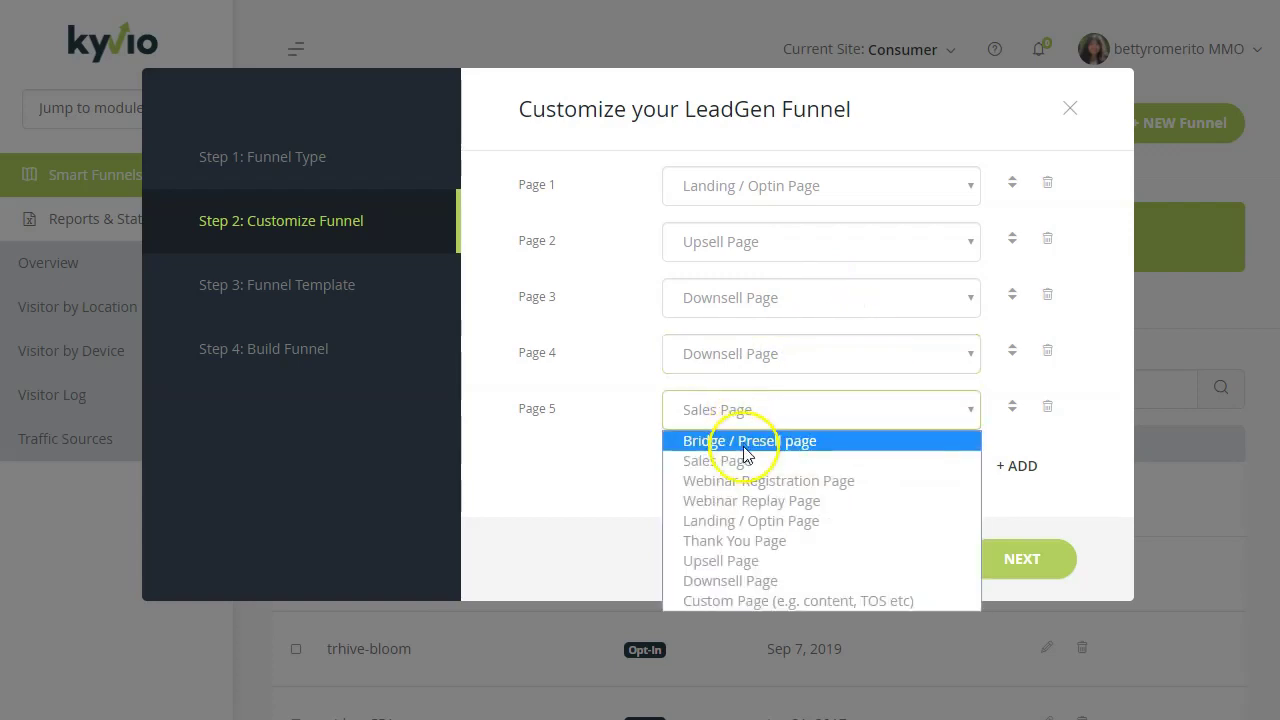
click(758, 561)
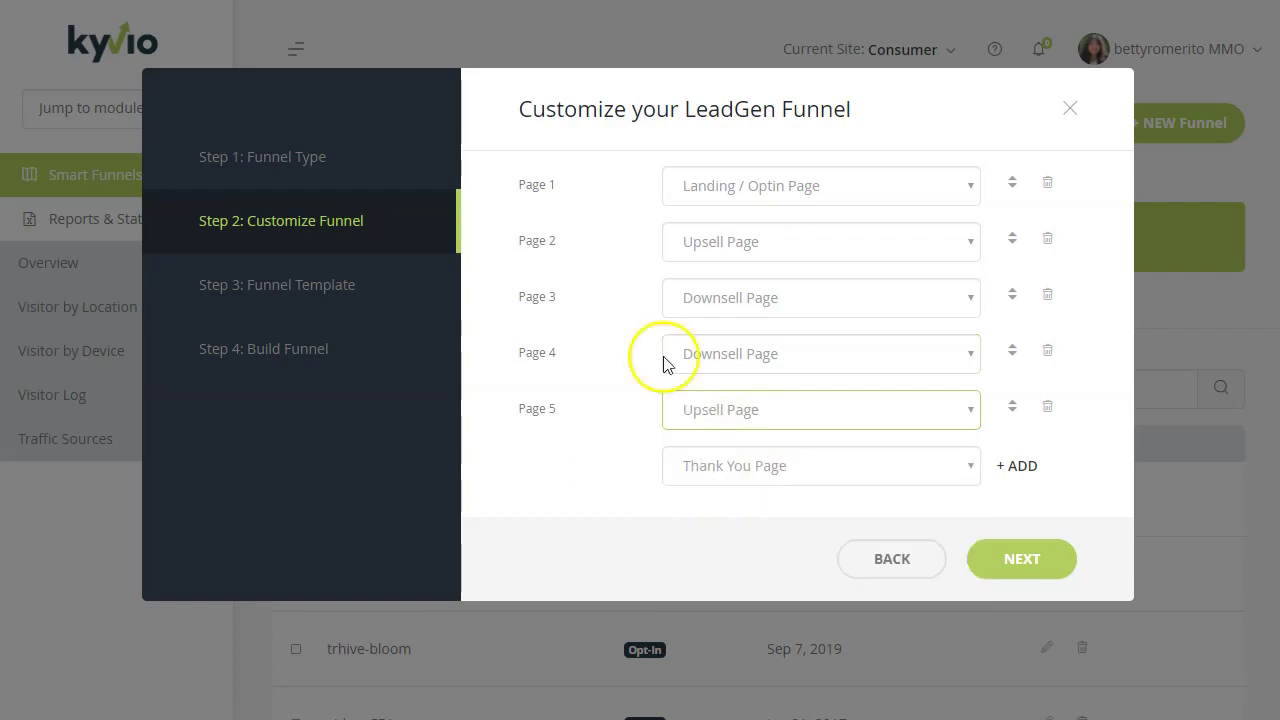
click(778, 410)
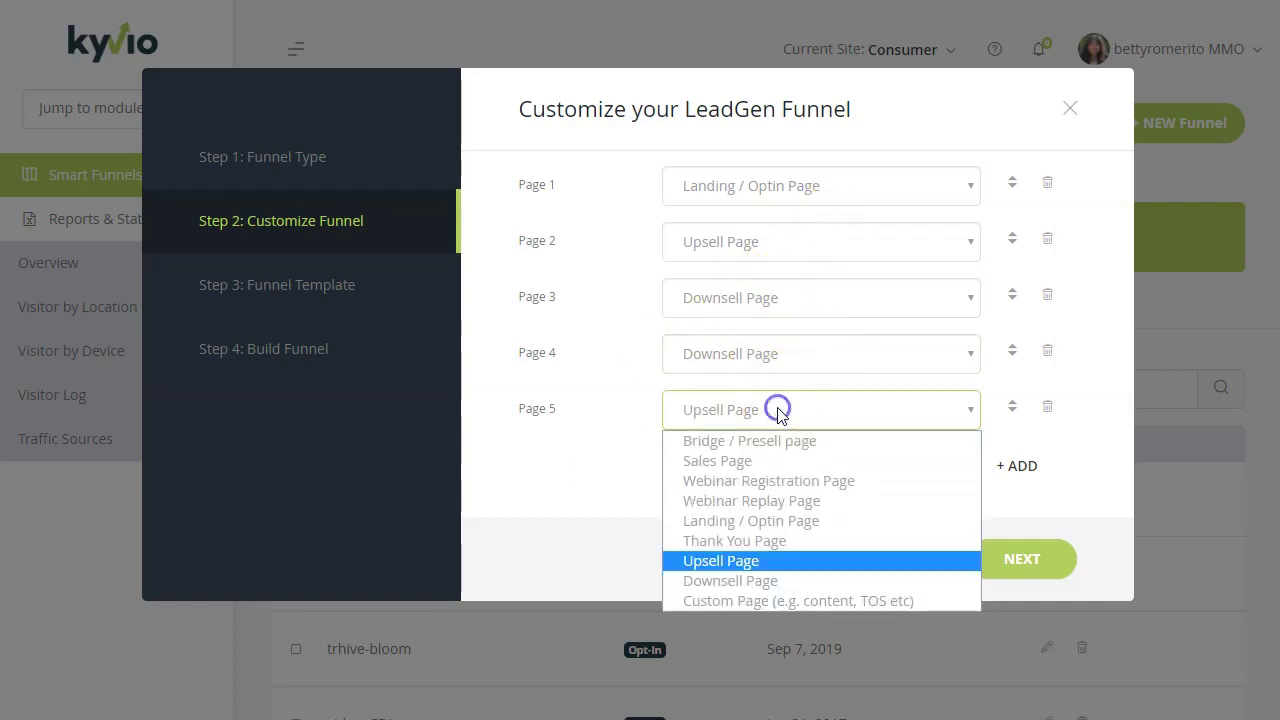
click(748, 601)
Log in to Funnelytics to reach the Projects welcome dashboard.
key(Tab)
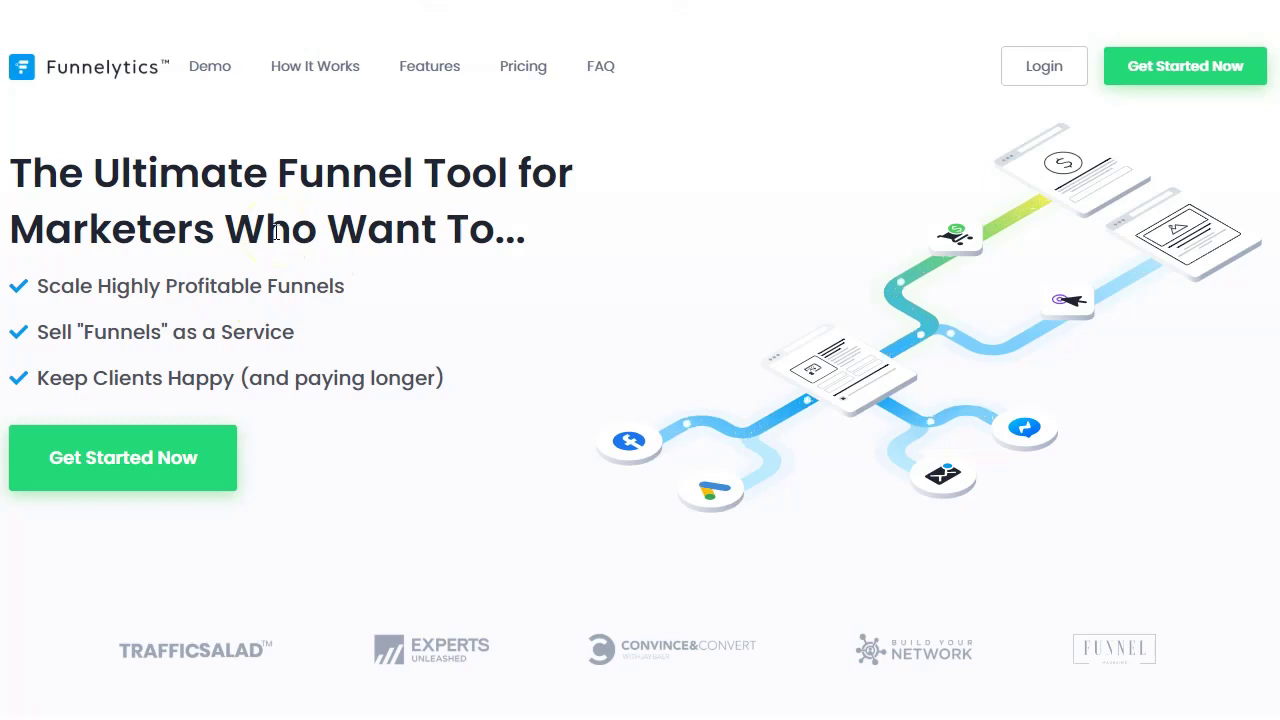
click(1060, 64)
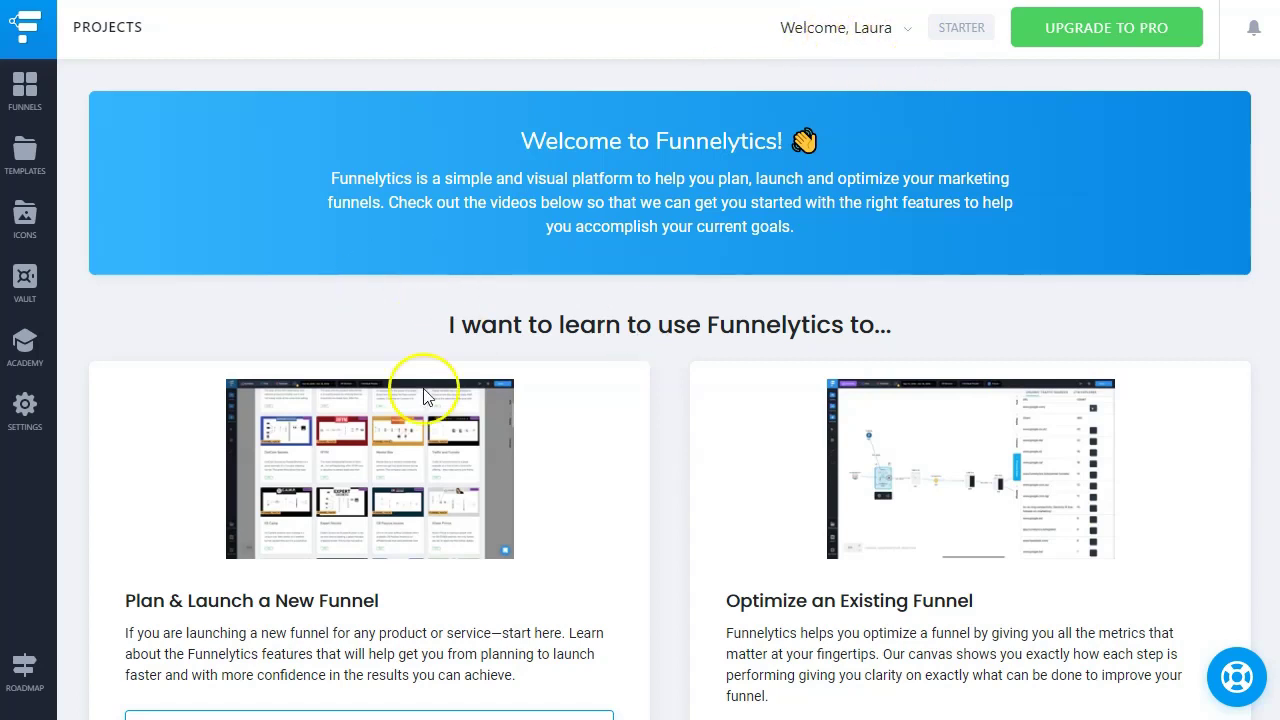
Open the test-1 funnel in the test project and dismiss the locked-funnel notice.
click(35, 97)
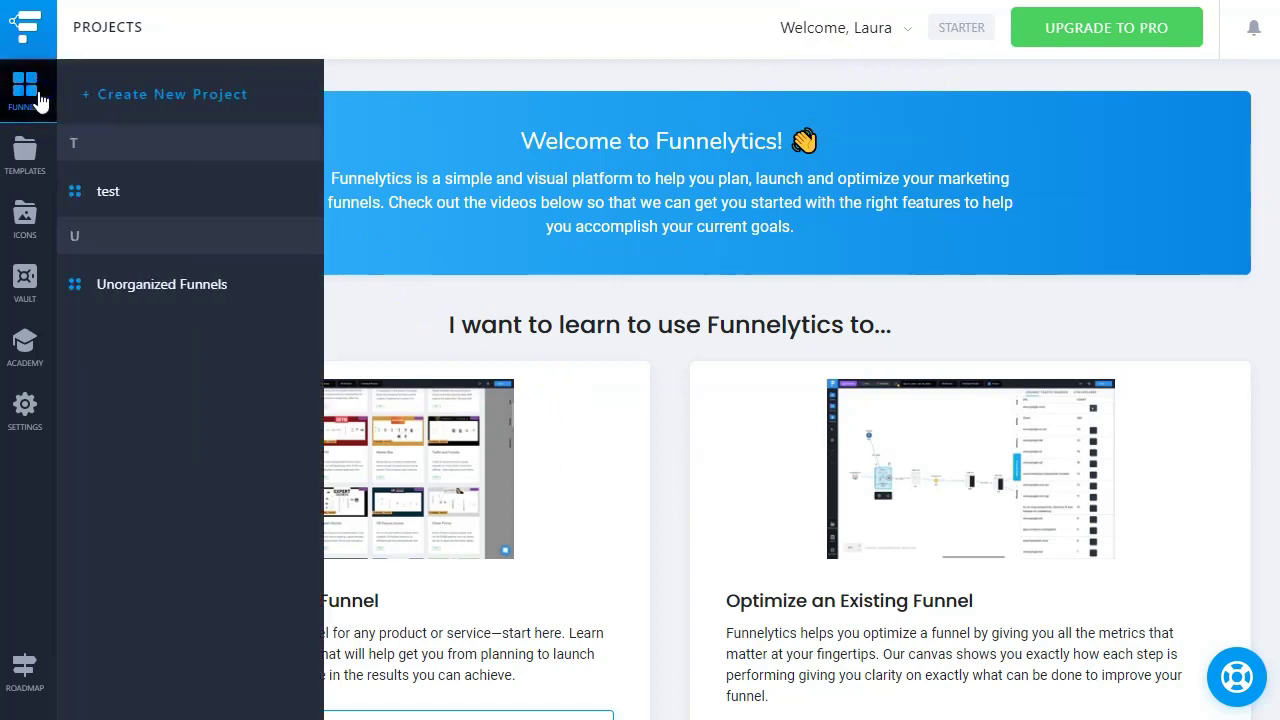
click(106, 189)
click(155, 207)
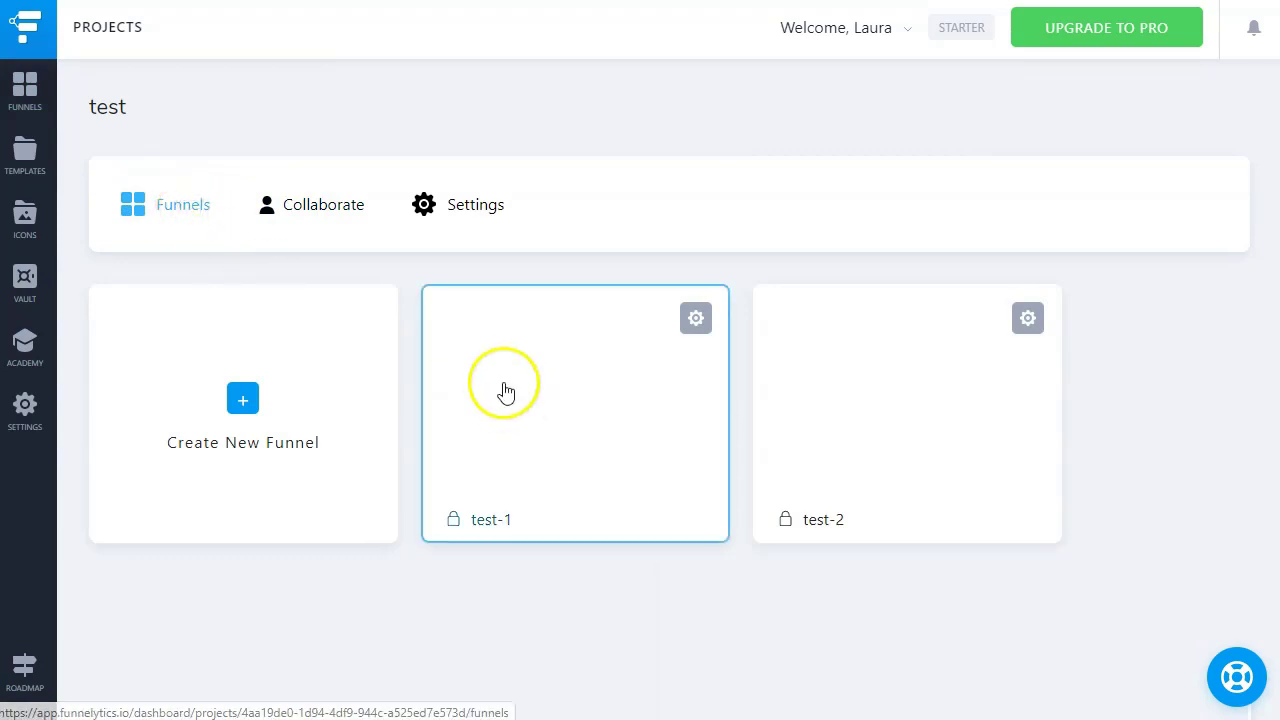
click(591, 414)
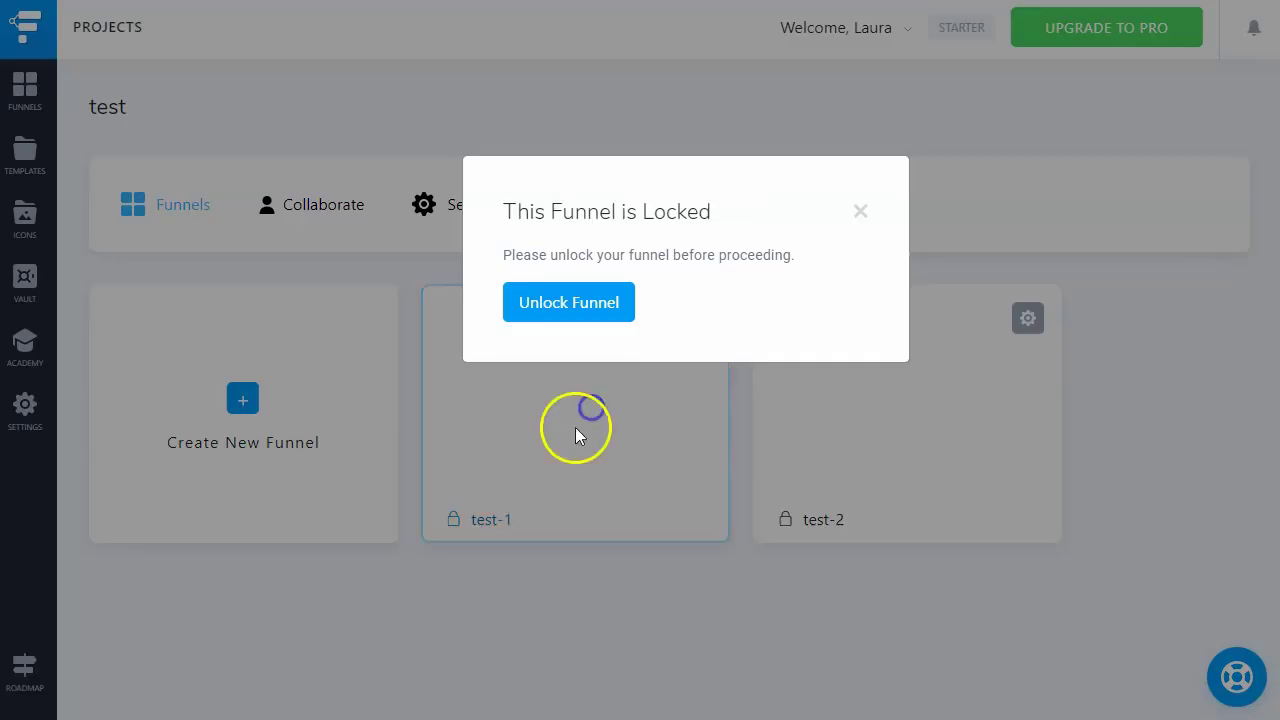
click(862, 211)
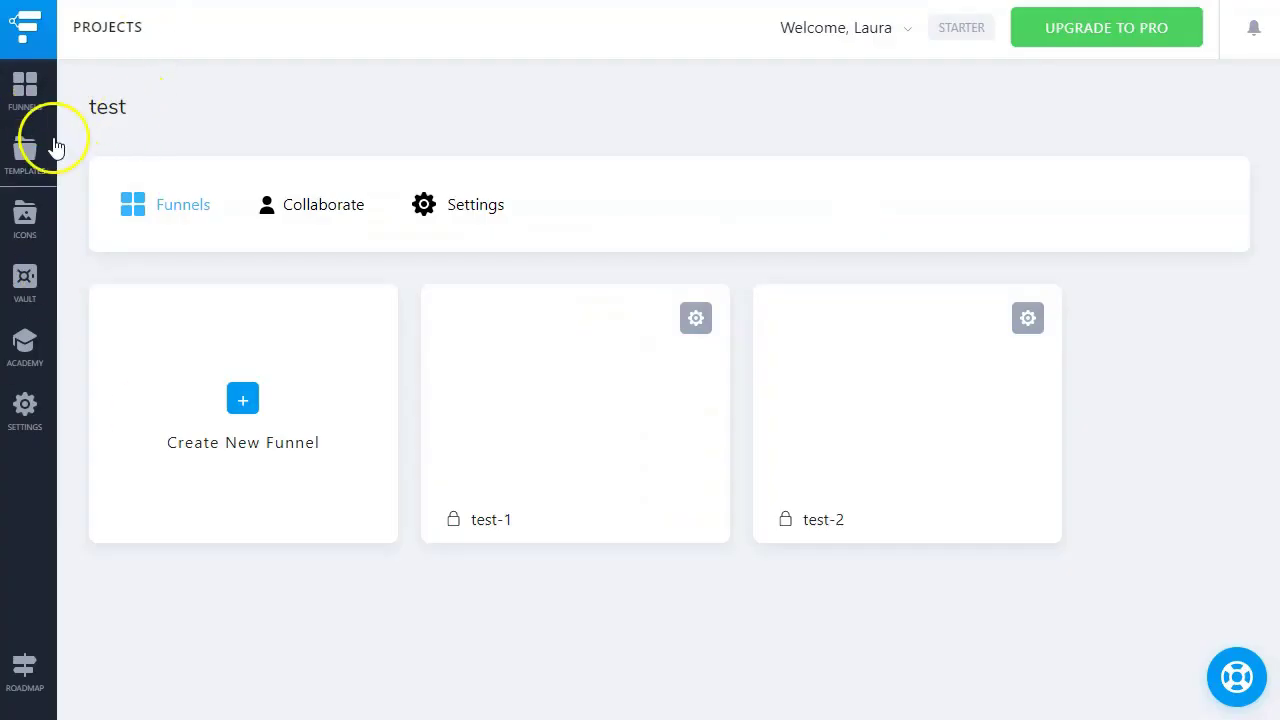
Load the Vault's Lead Magnet Funnel as a Funnelytics template.
click(37, 163)
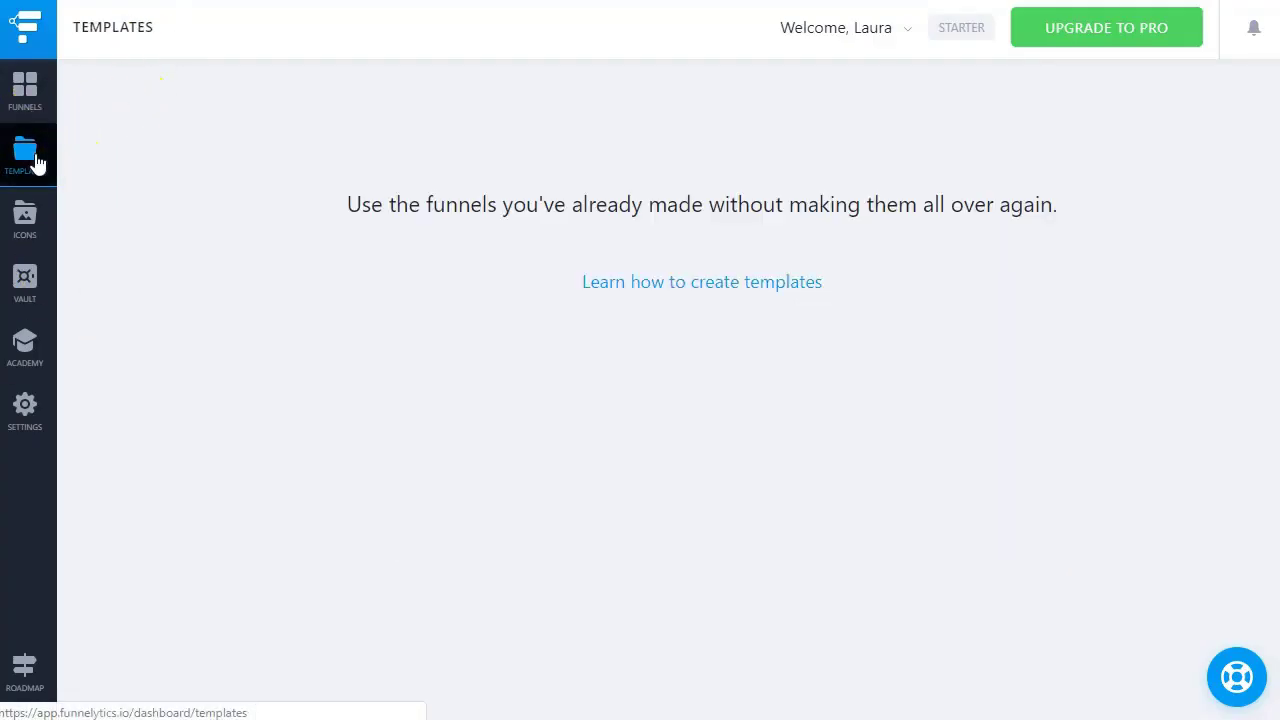
click(25, 285)
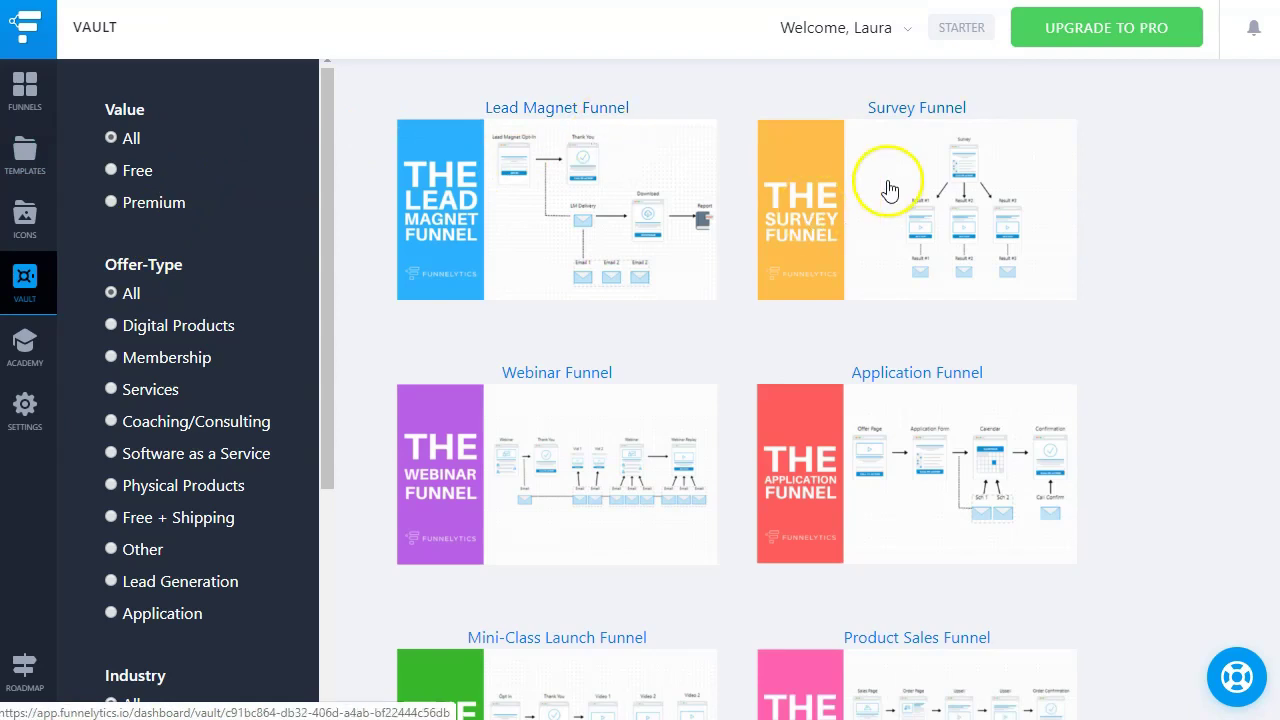
click(587, 219)
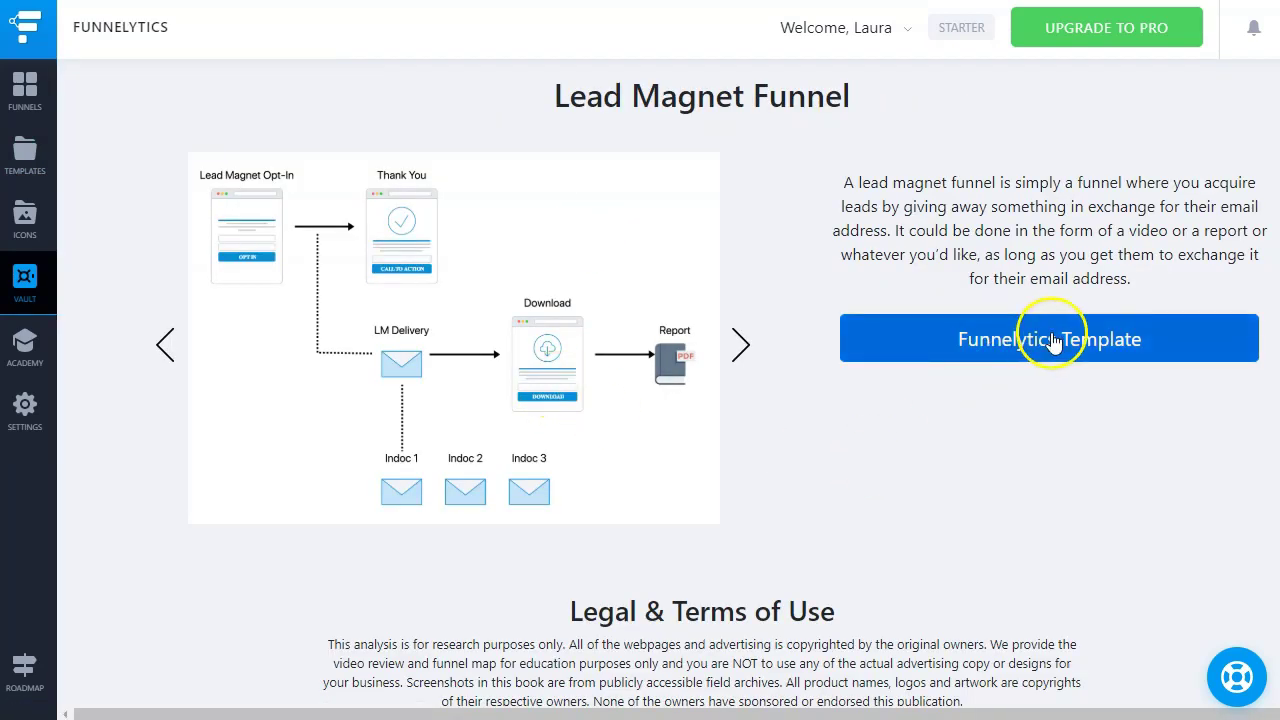
click(1052, 341)
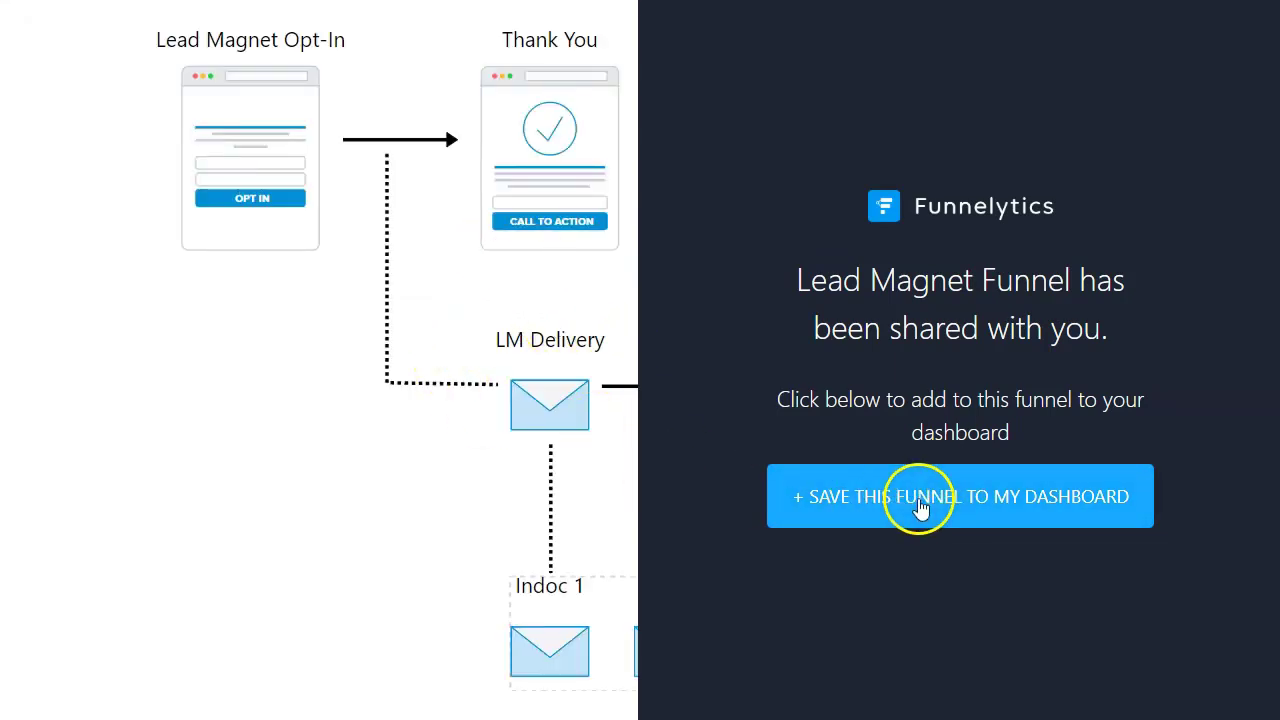
Save the Lead Magnet Funnel to the dashboard and nudge the Opt-In and Thank You pages.
click(920, 508)
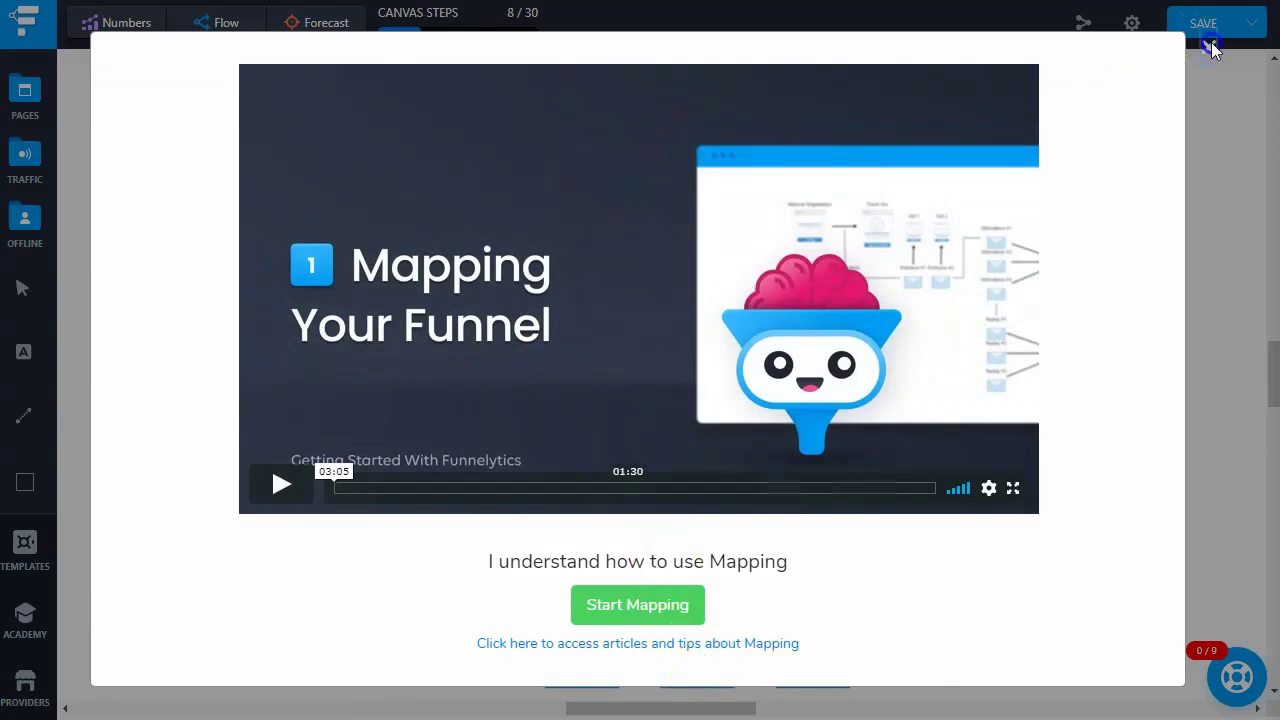
click(1209, 46)
drag(287, 164, 232, 189)
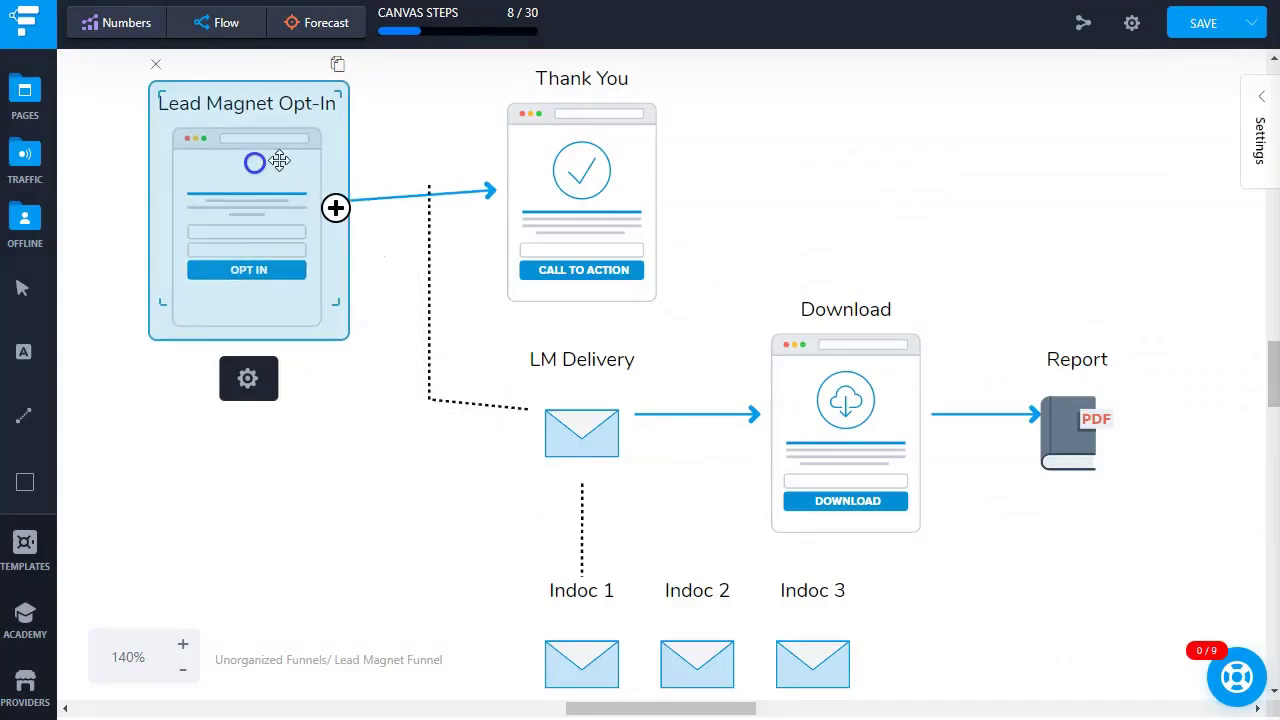
mouse_move(591, 112)
mouse_down()
mouse_move(705, 127)
mouse_move(630, 120)
mouse_up()
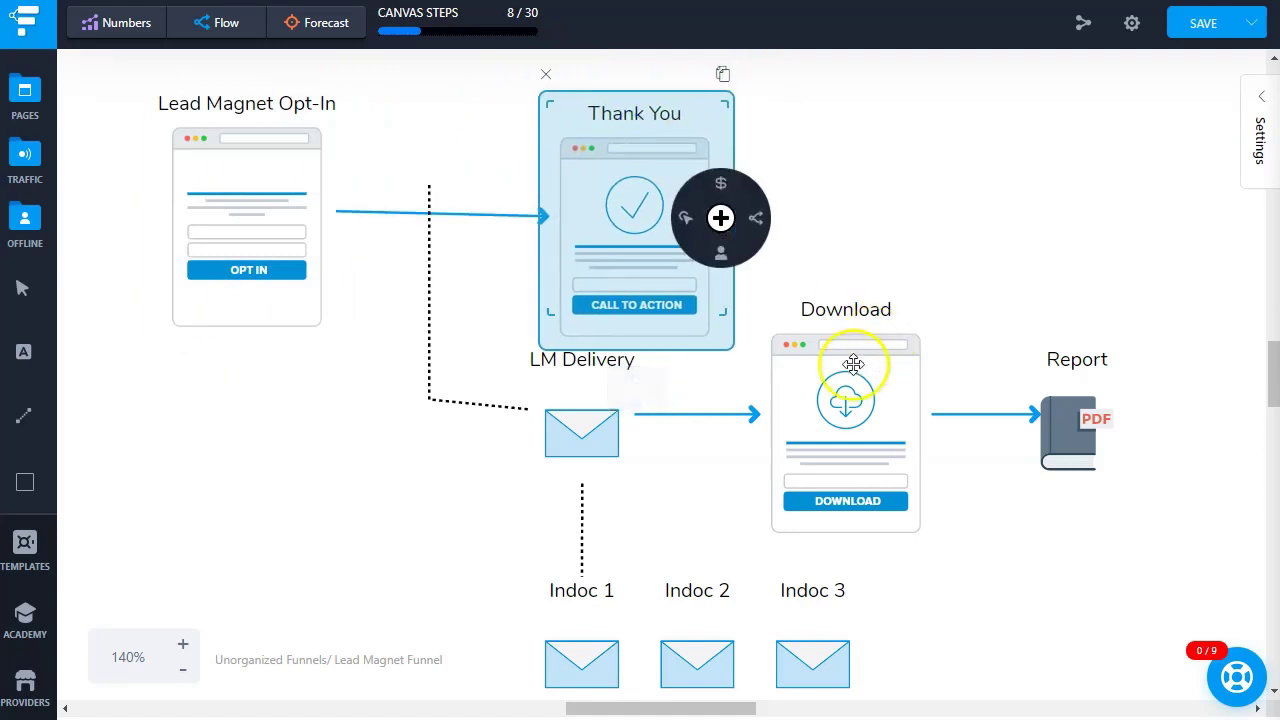
Reposition LM Delivery and delete its dotted connection from Lead Magnet Opt-In.
drag(591, 433, 322, 520)
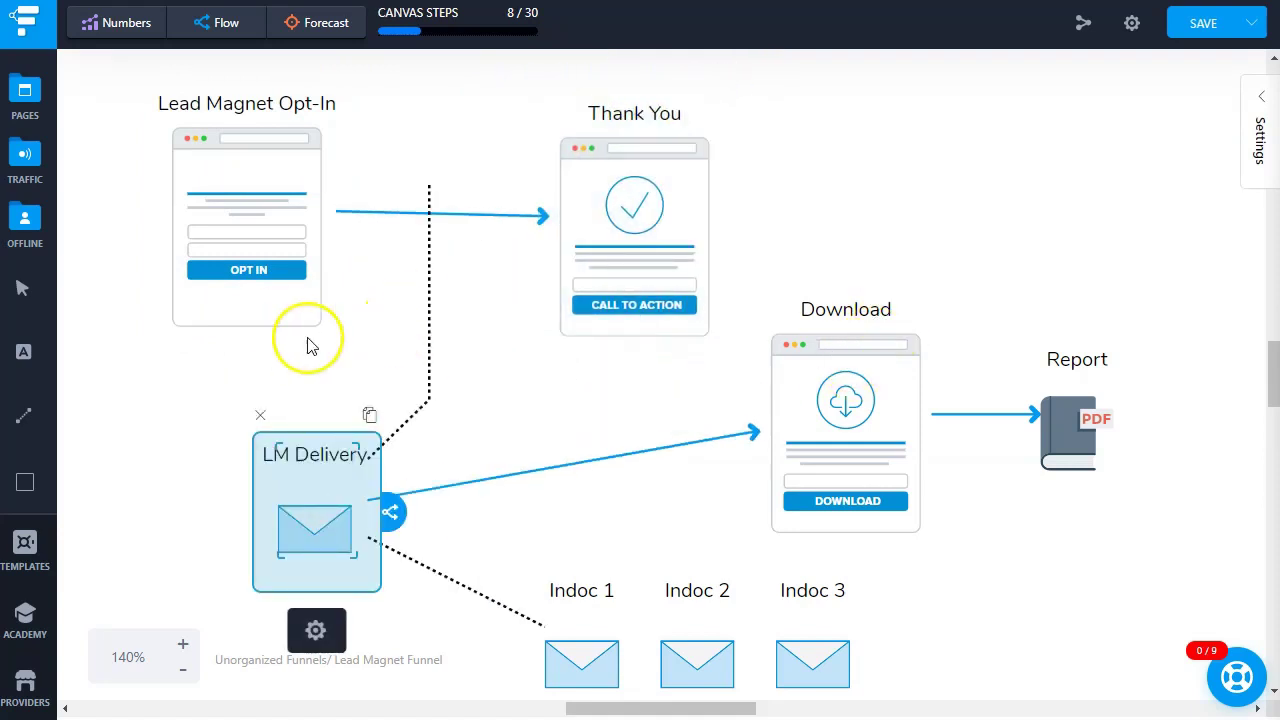
drag(417, 317, 240, 435)
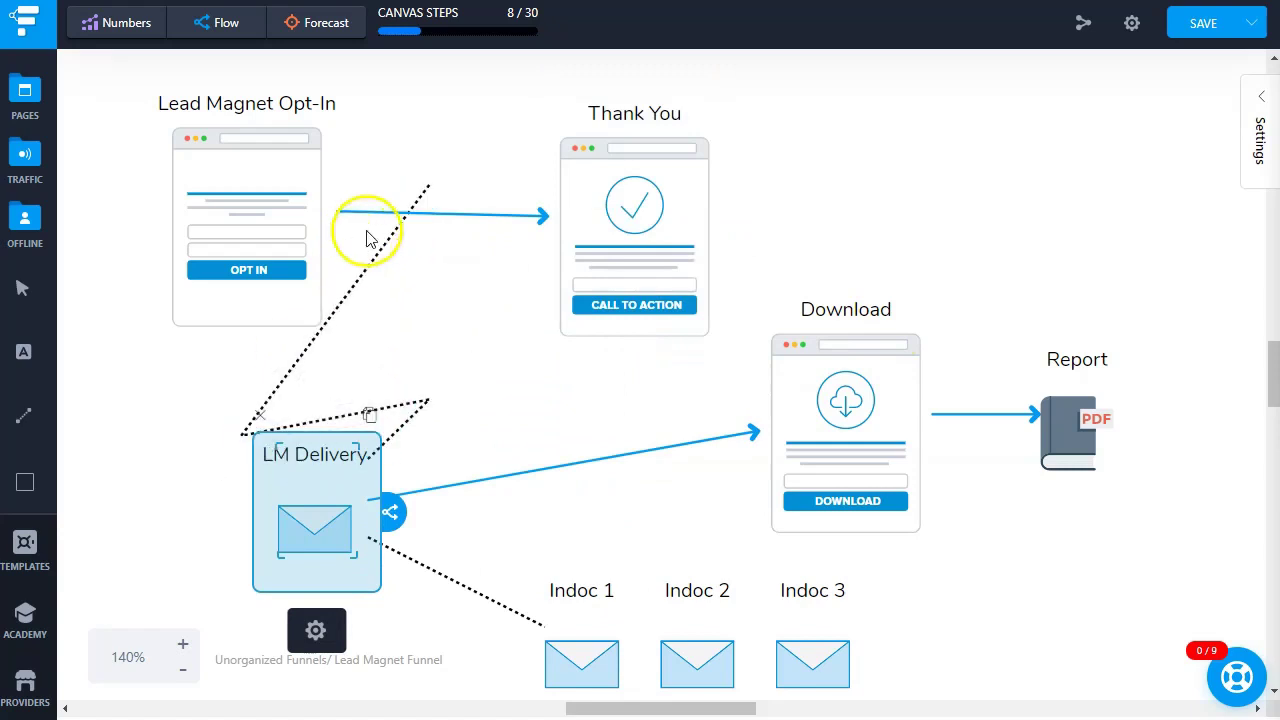
drag(430, 181, 243, 326)
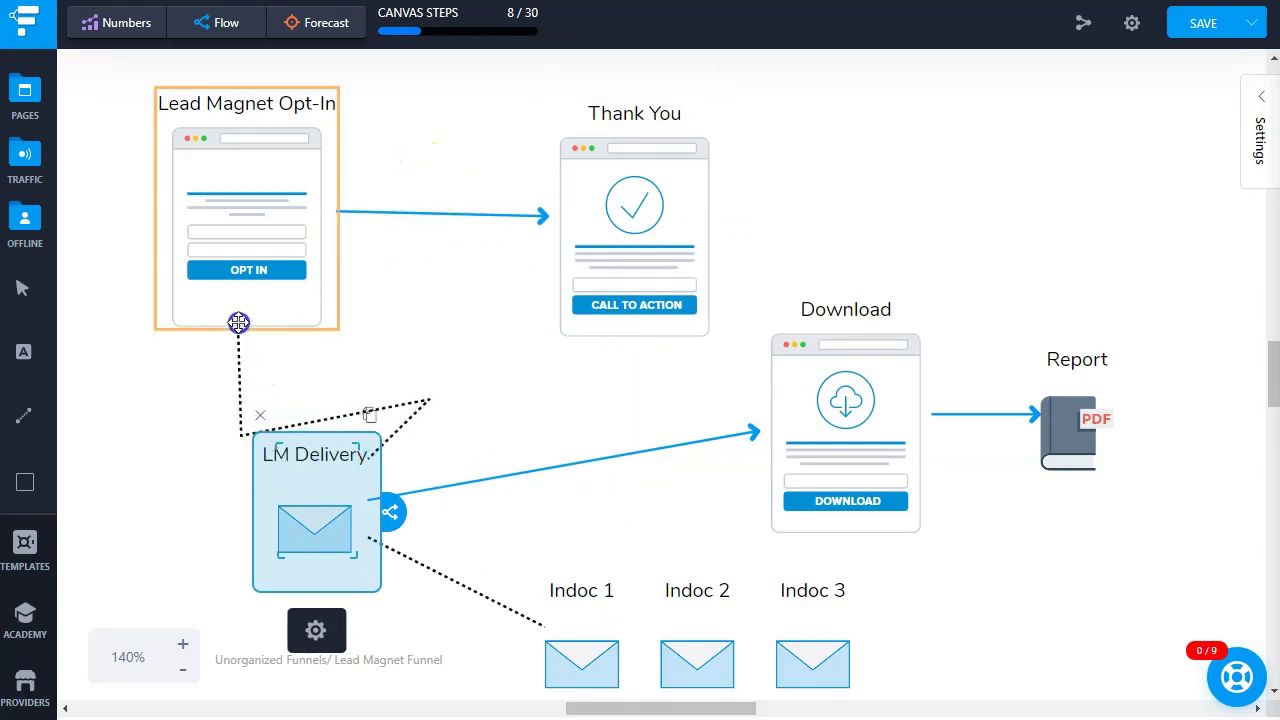
drag(337, 514, 467, 437)
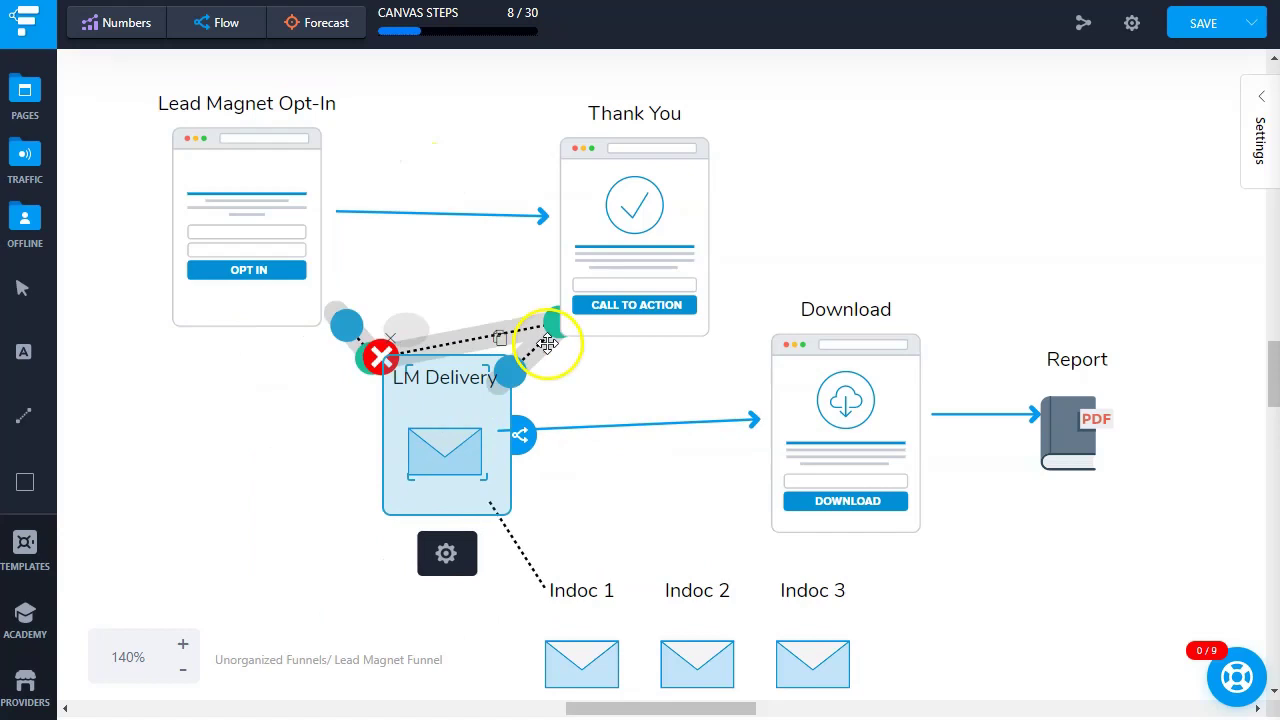
click(381, 358)
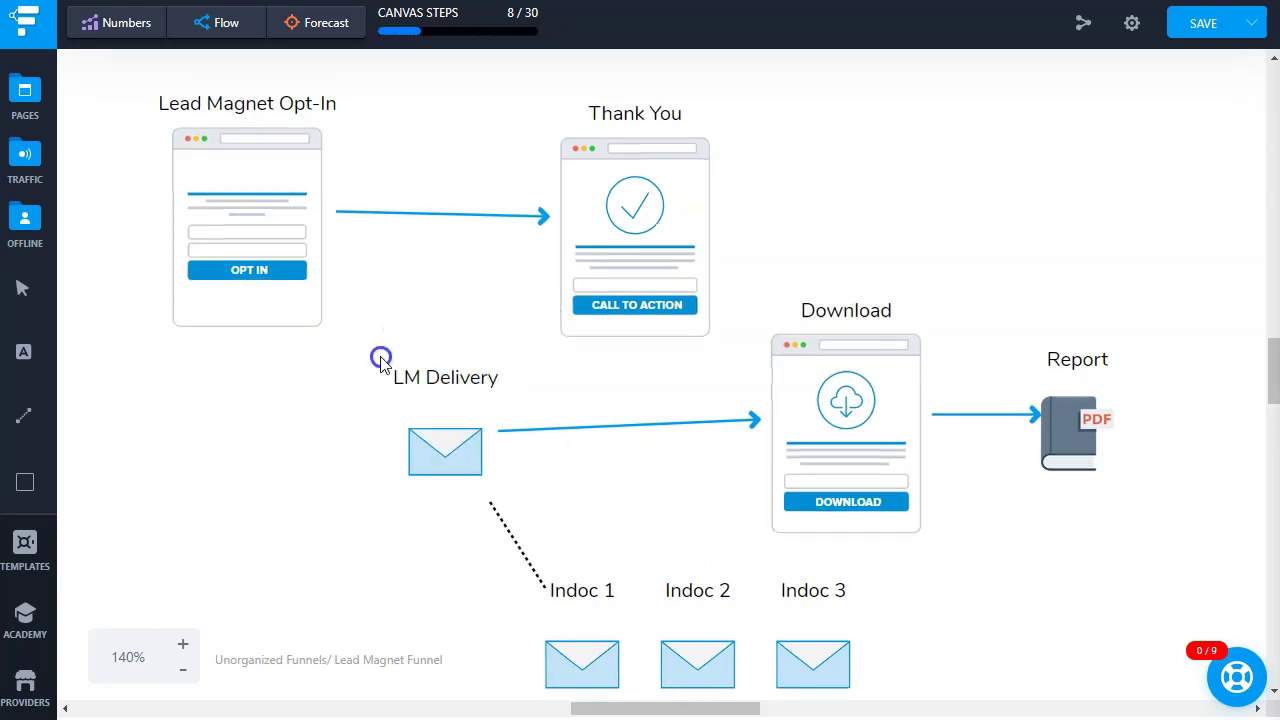
click(268, 318)
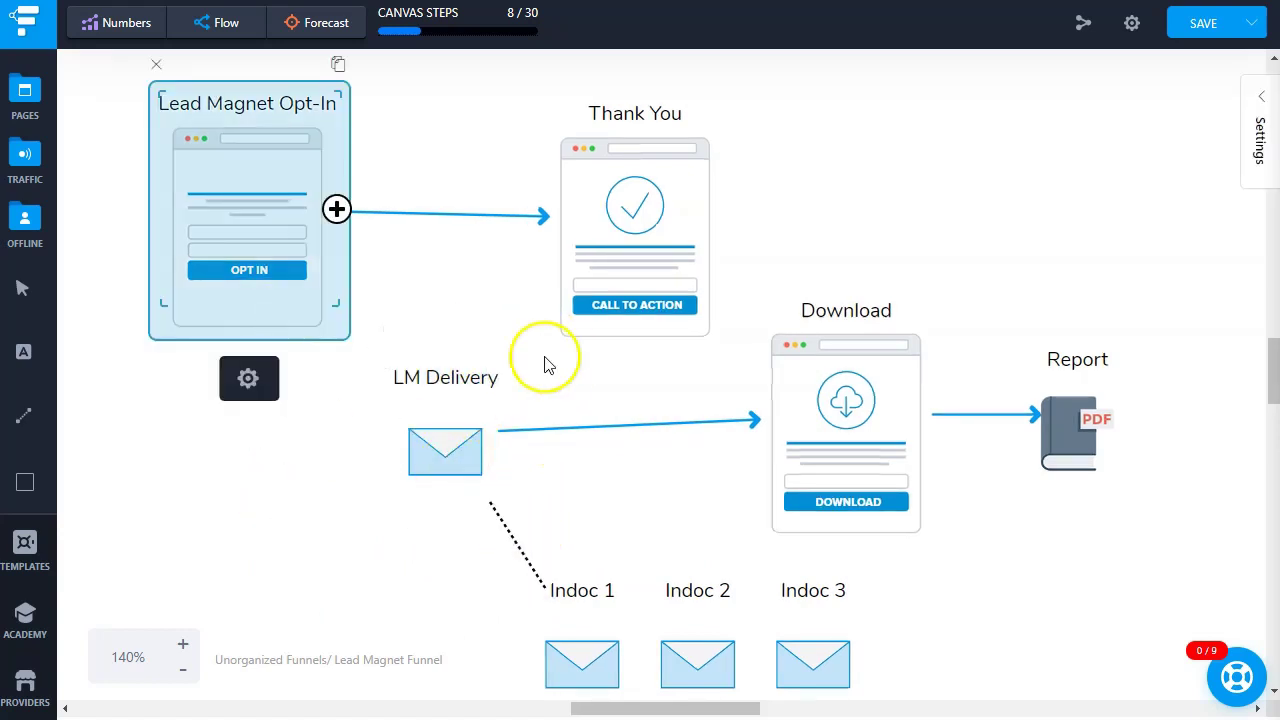
click(1078, 421)
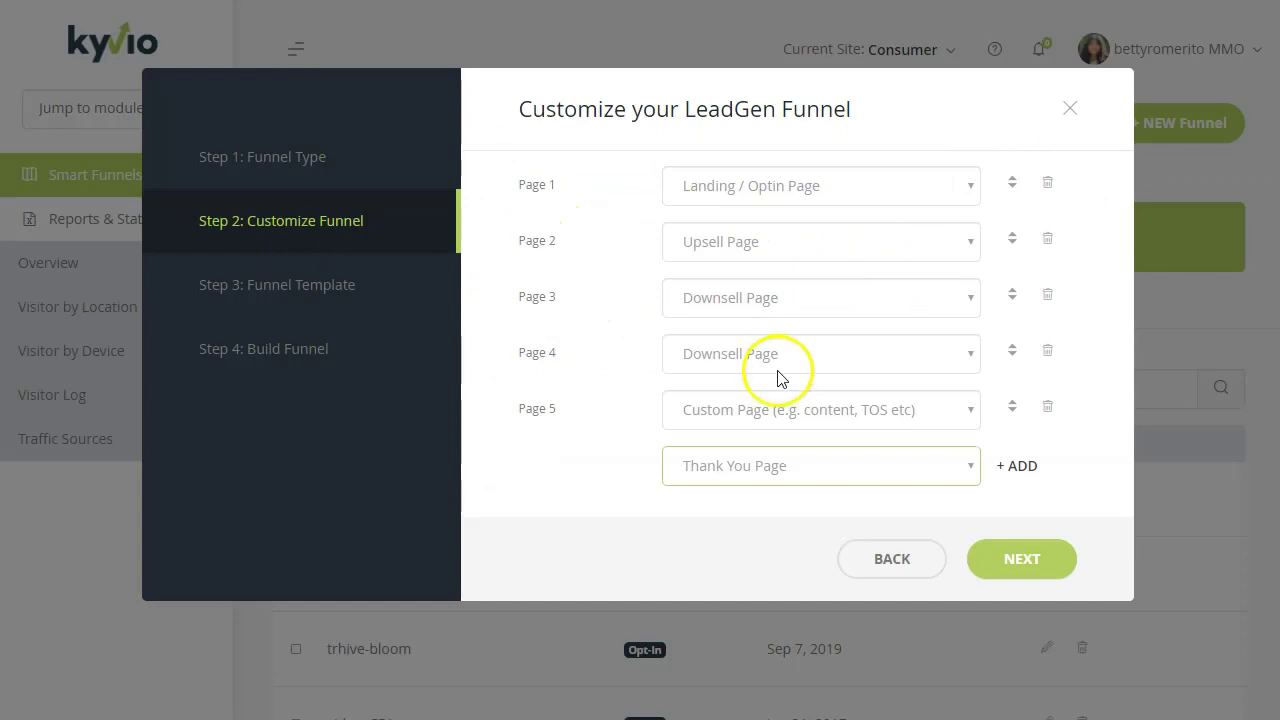
Advance the LeadGen wizard from page customization to Step 3: Funnel Template.
click(1030, 562)
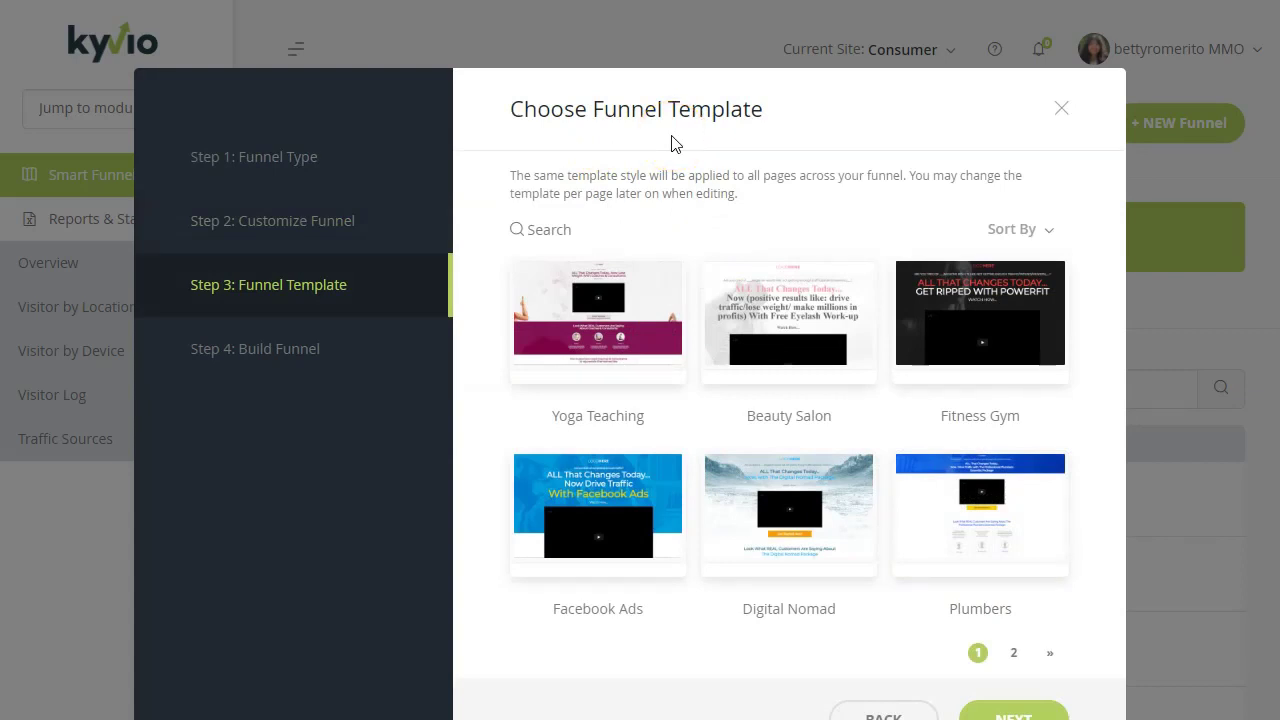
mouse_move(789, 315)
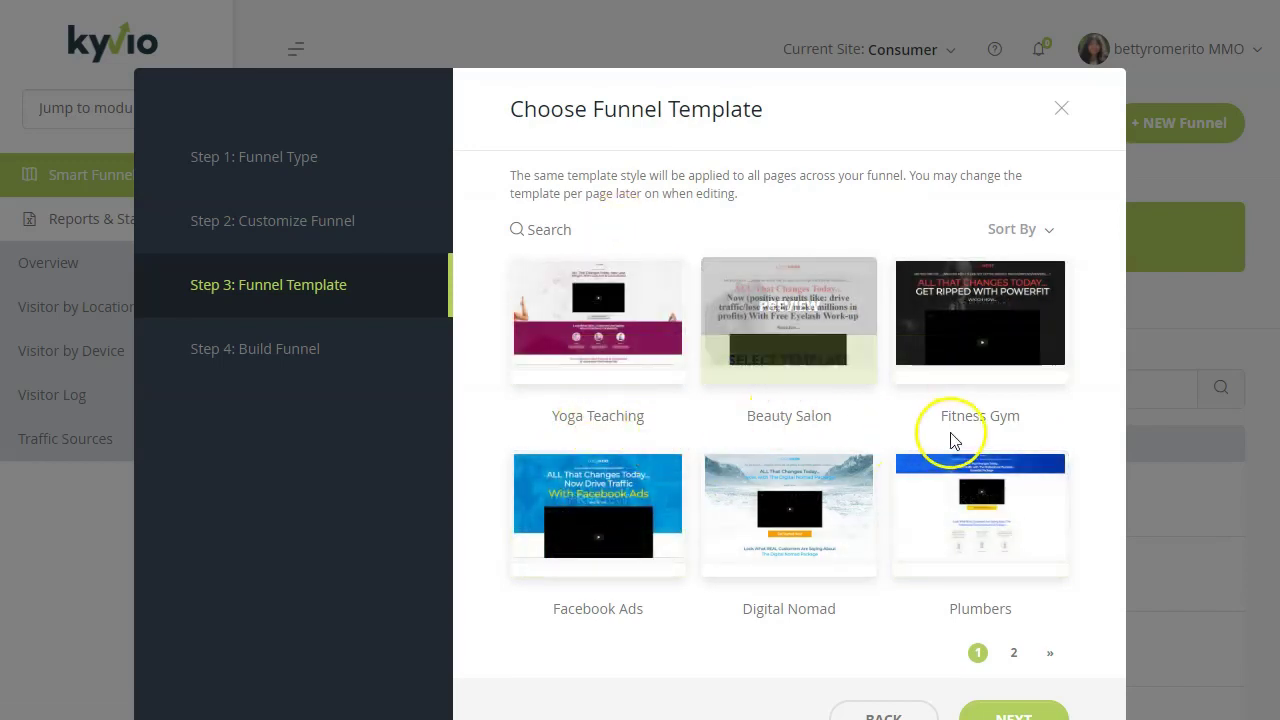
Choose the Fitness Gym template after browsing both template pages and continue to Build Funnel.
scroll(984, 415, down, 1)
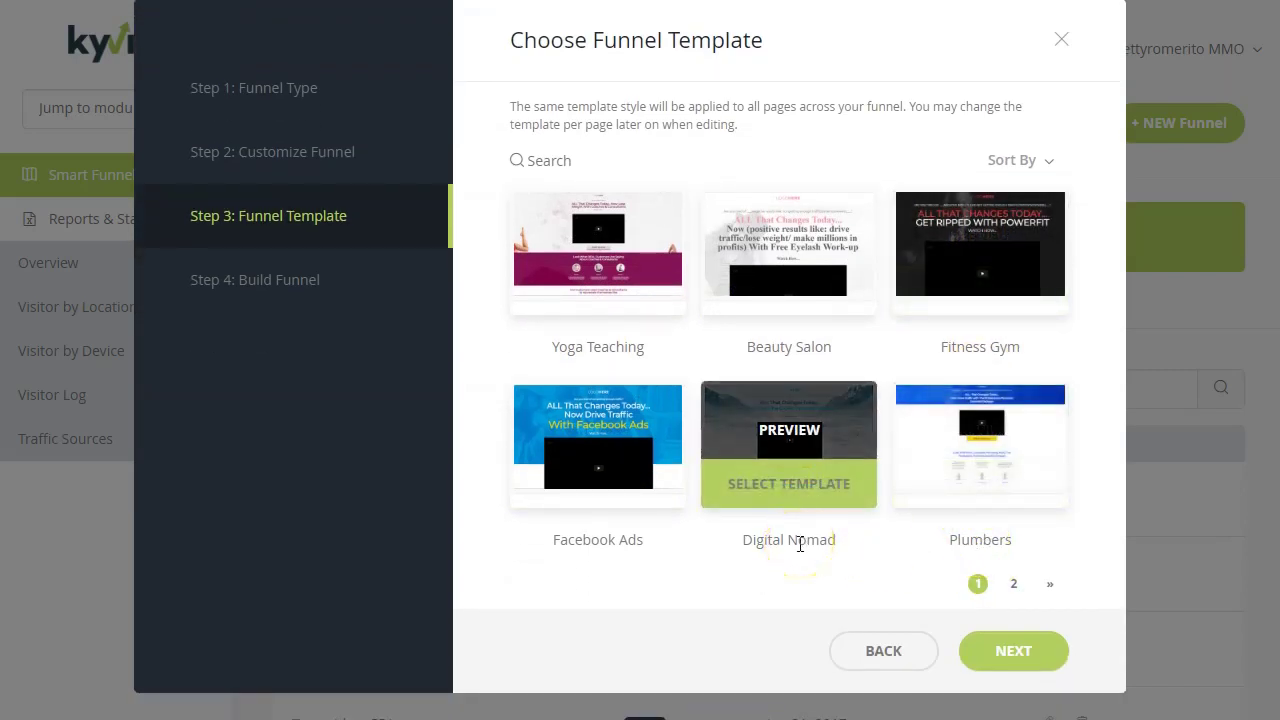
click(1015, 588)
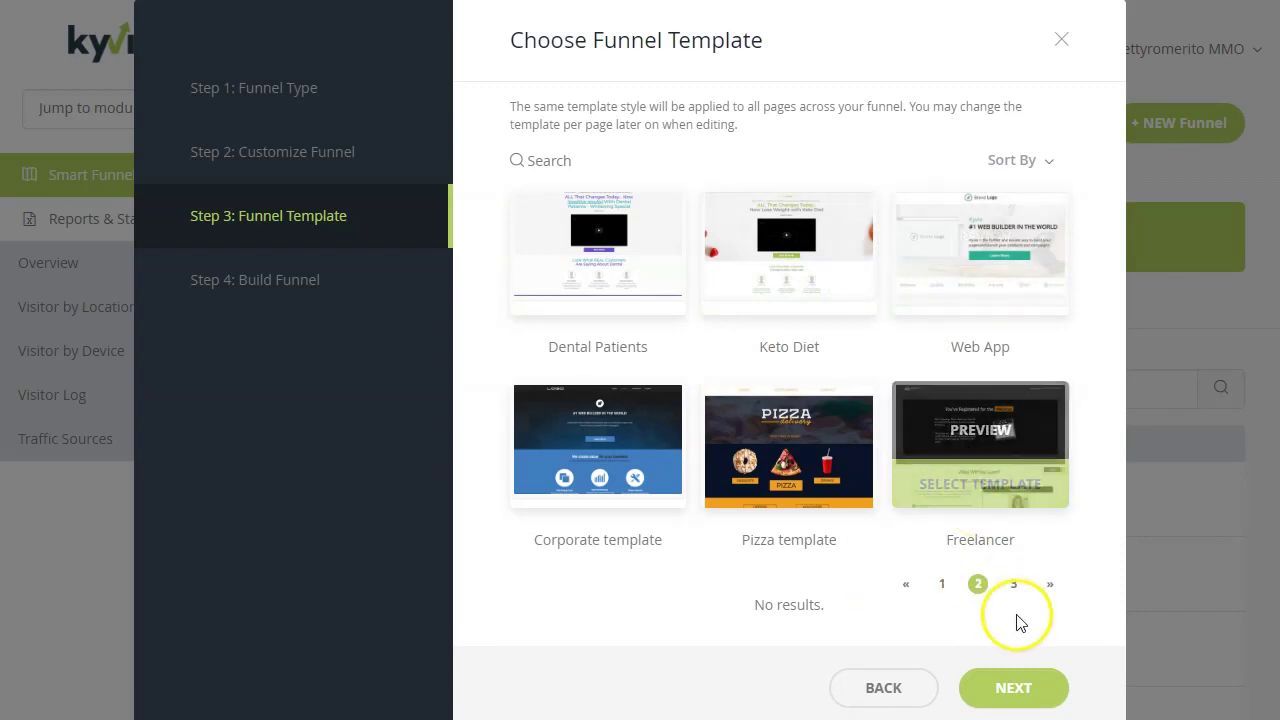
click(944, 585)
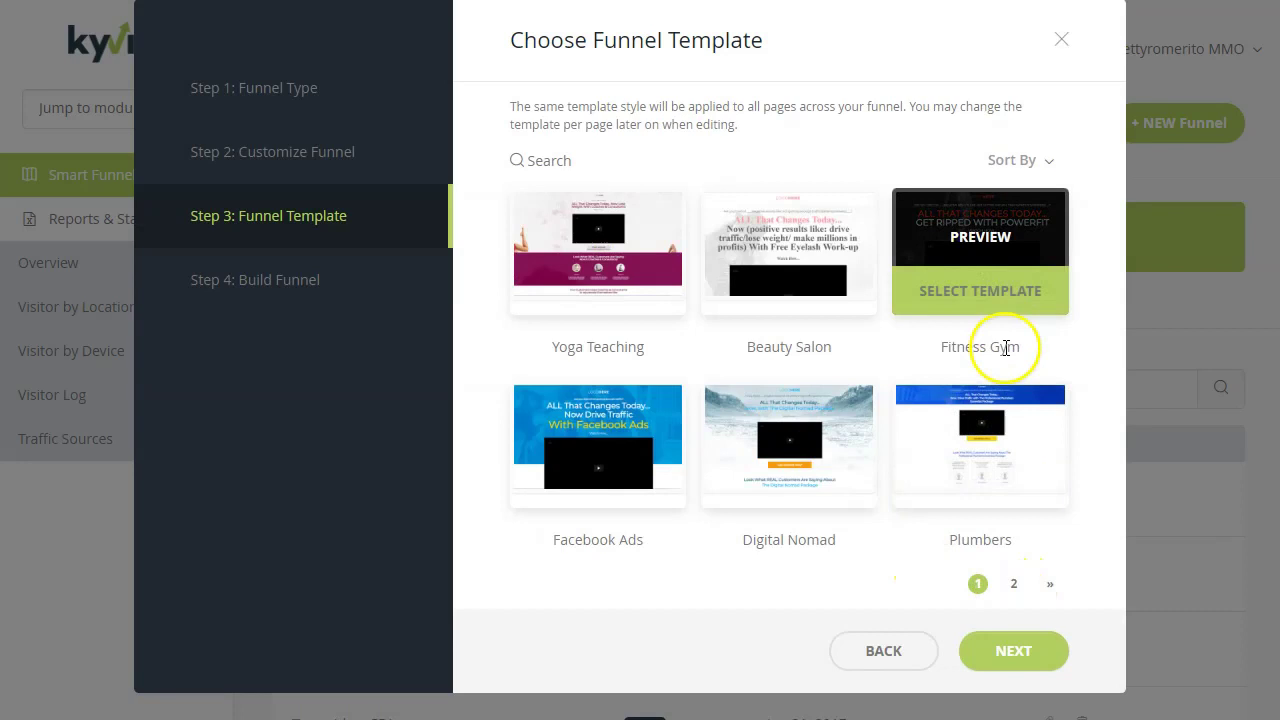
mouse_move(980, 250)
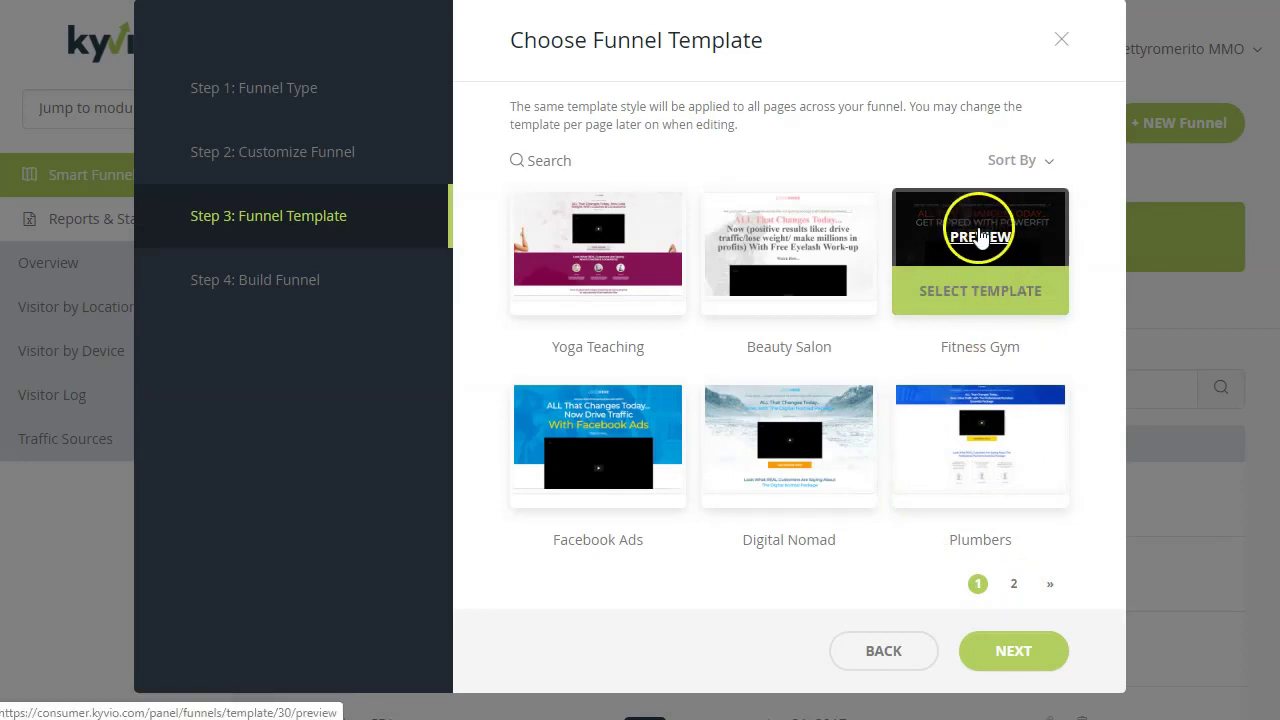
click(988, 296)
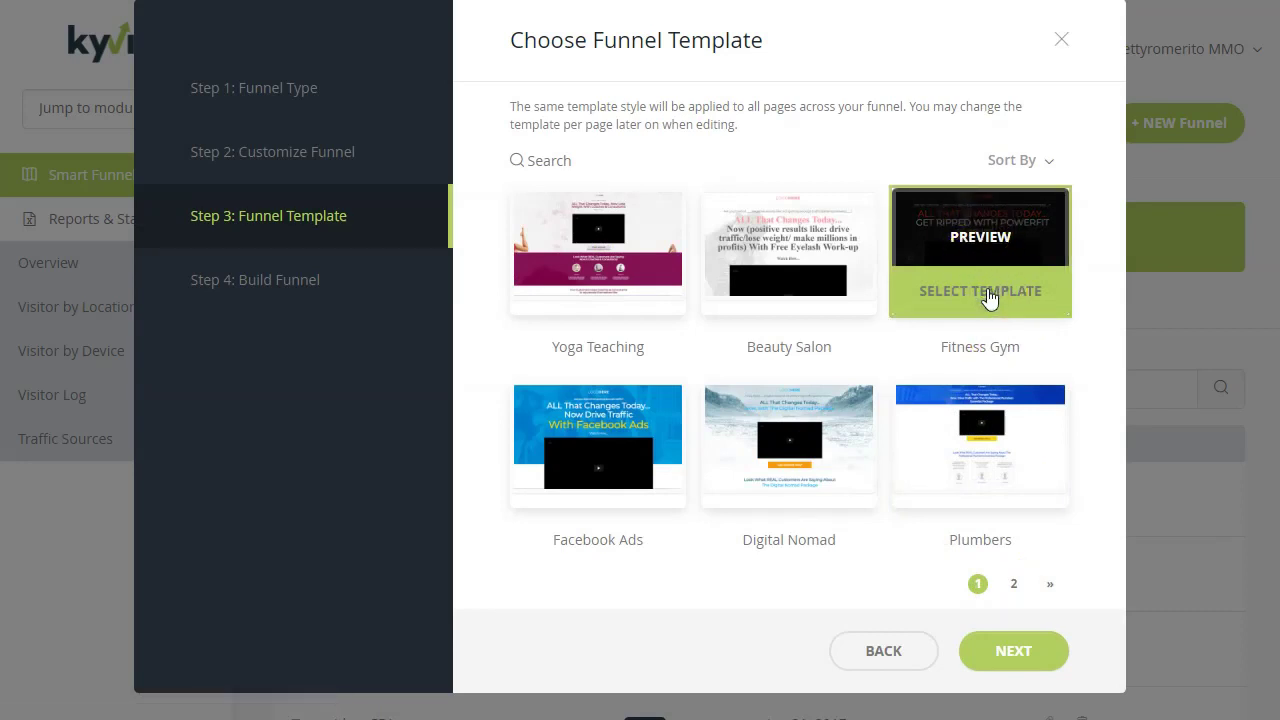
click(1007, 655)
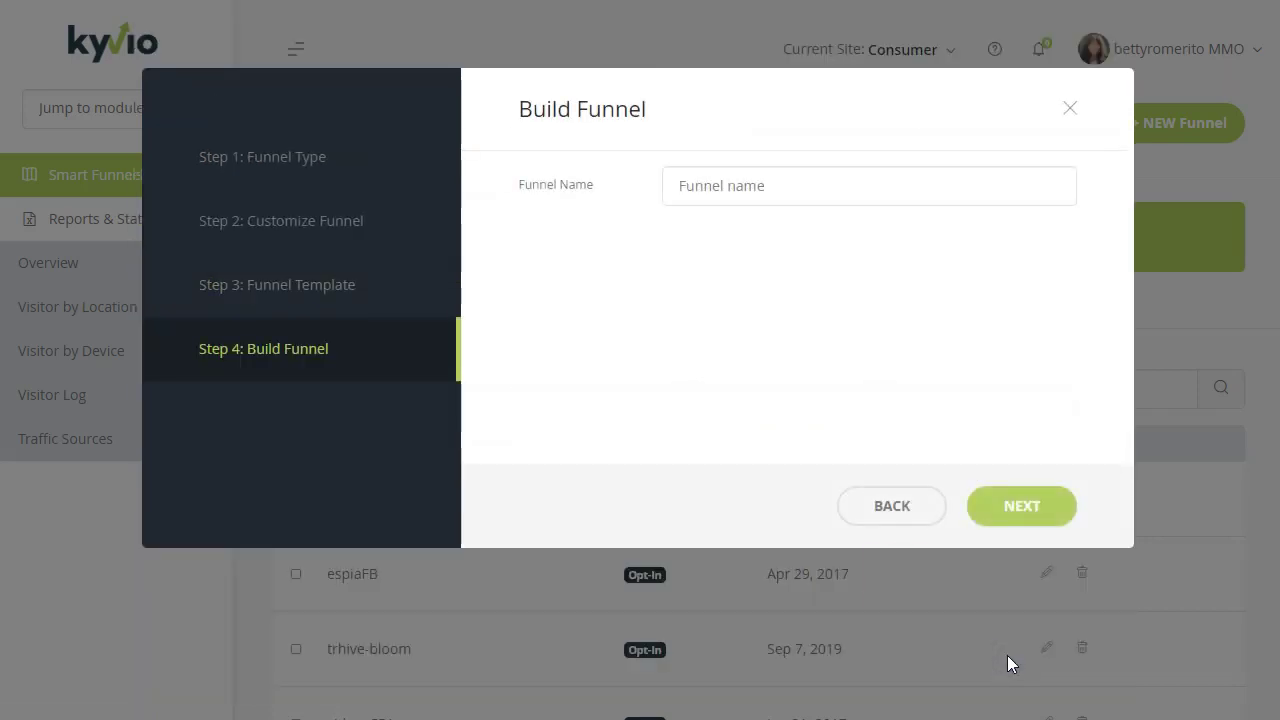
Name the funnel 'Apolo Gym Lead Genearion', create it and dismiss the confirmation.
click(785, 189)
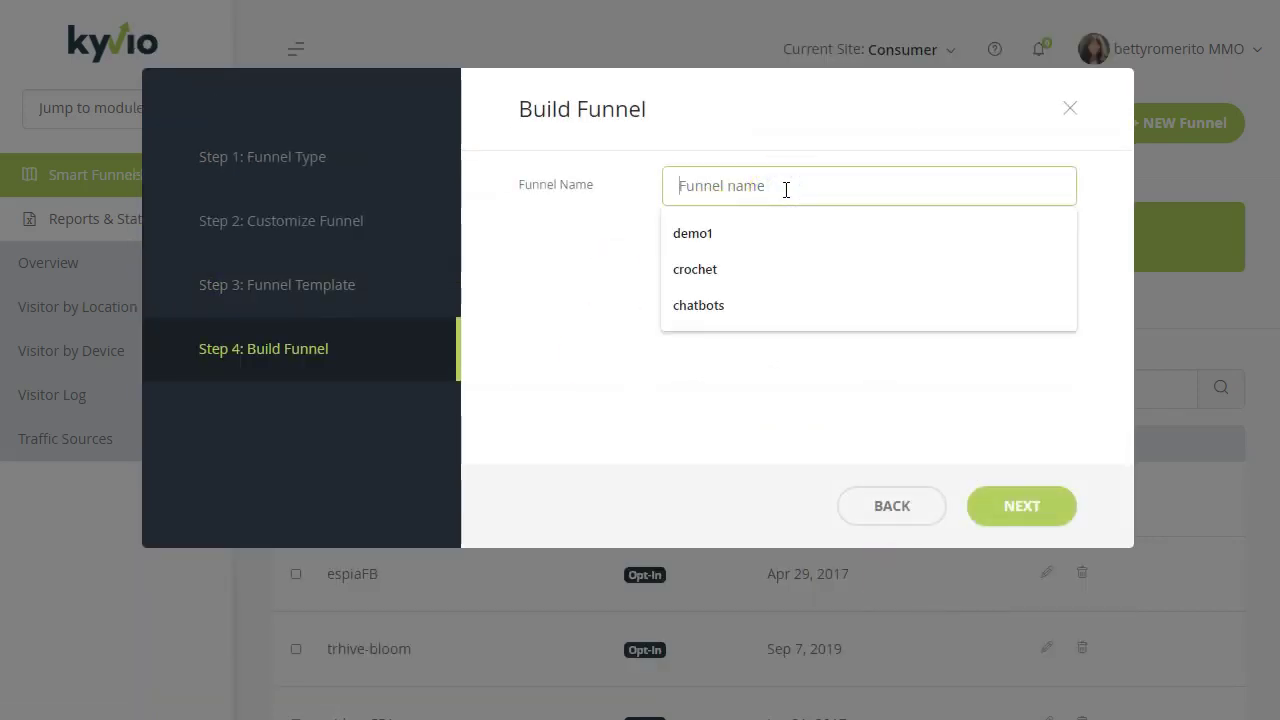
text(Gym Lead Genearion)
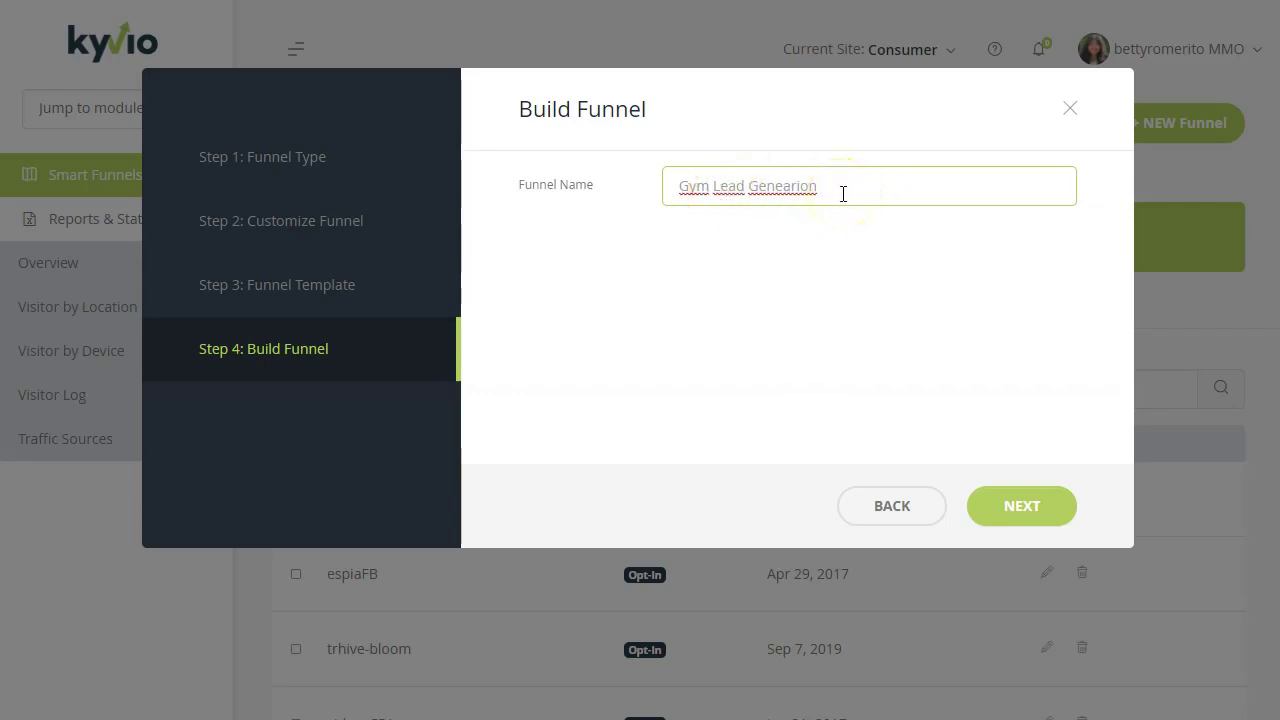
click(679, 189)
text(Aplol)
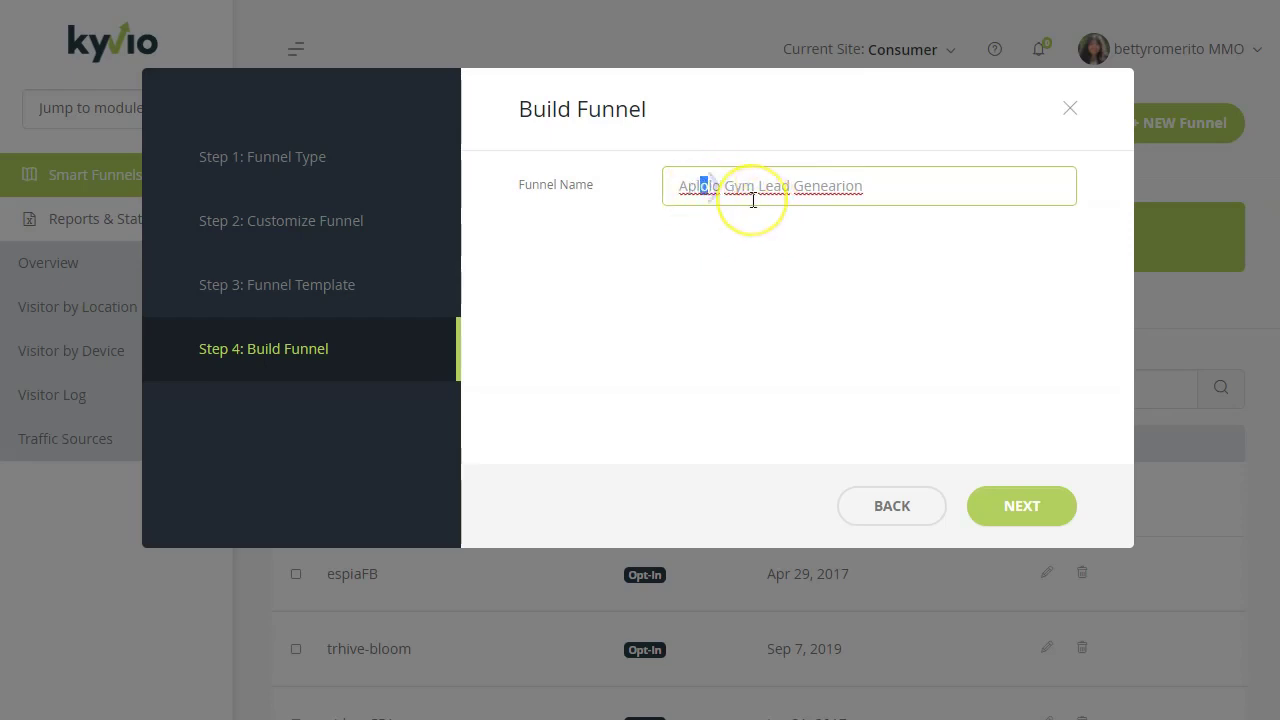
text(o)
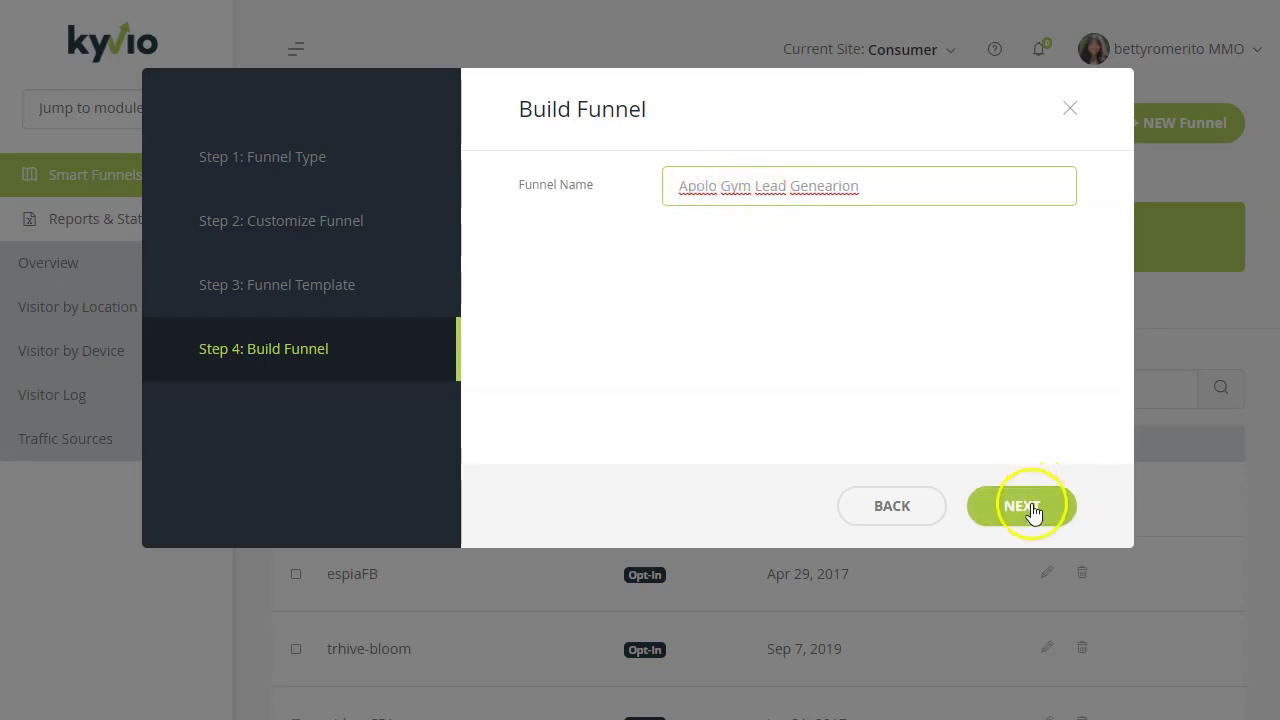
click(1030, 505)
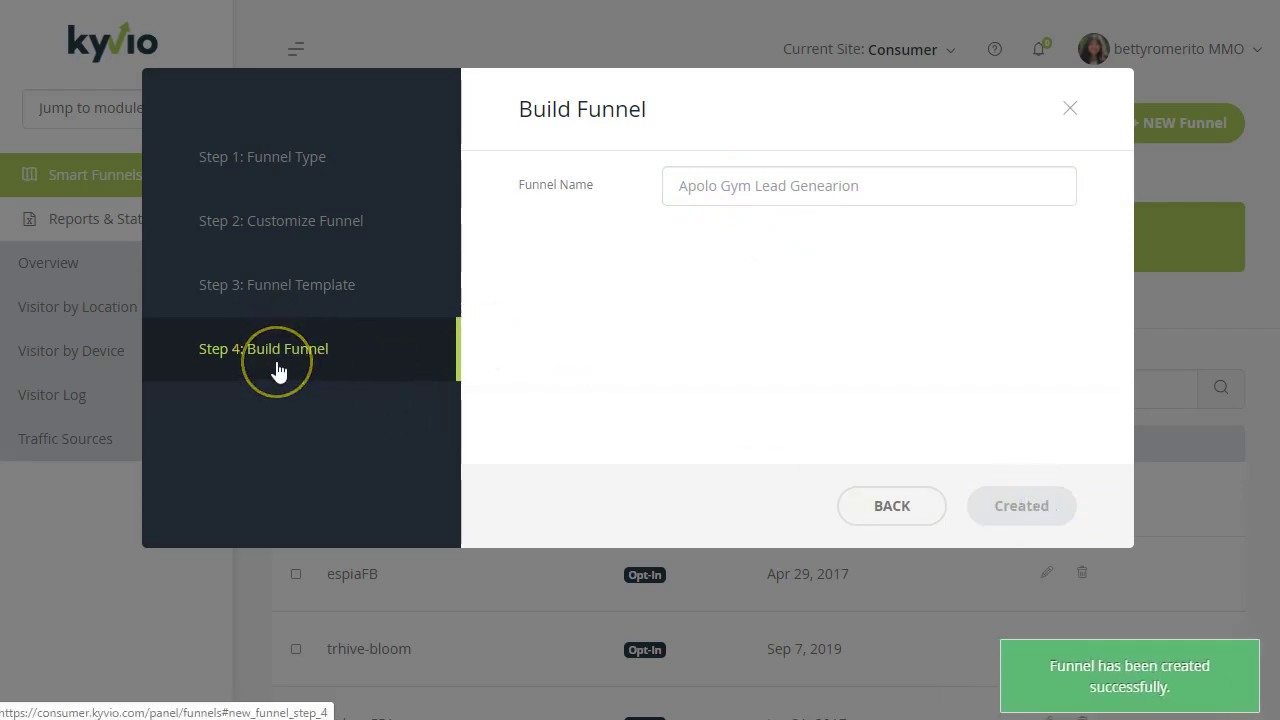
click(1160, 684)
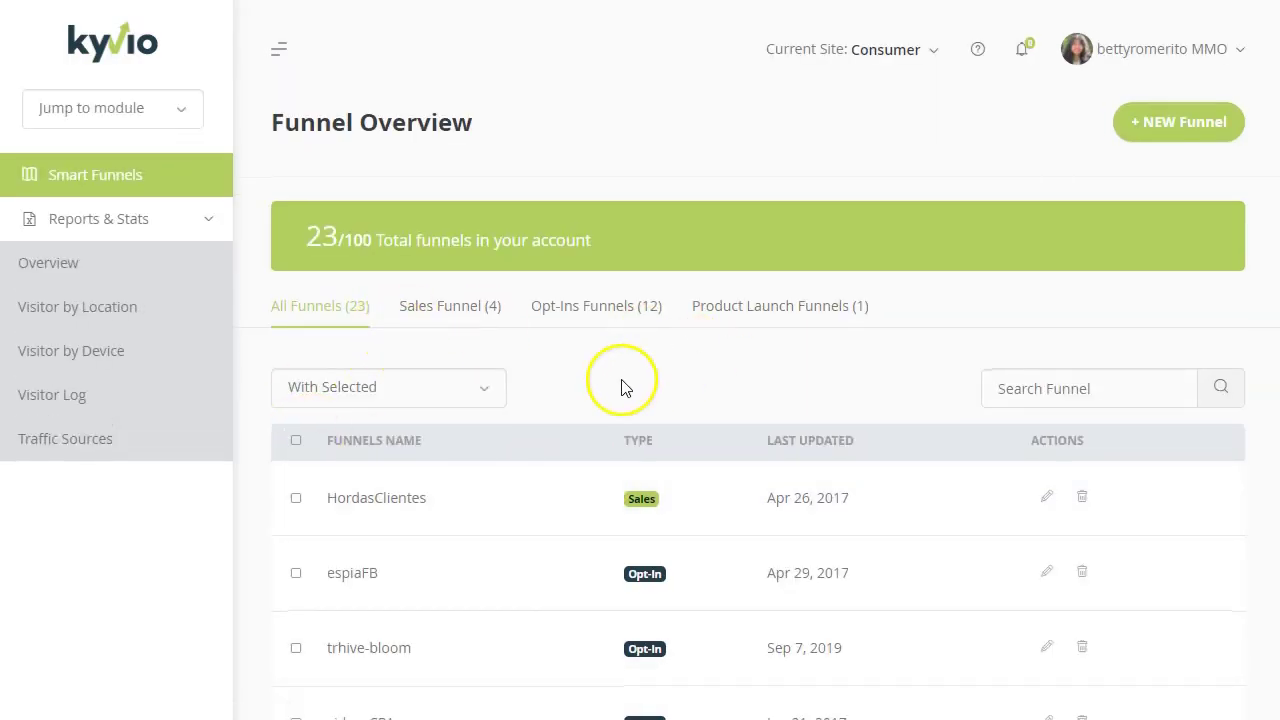
Find Apolo Gym Lead Genearion on page 3 of the funnel list and edit its Landing / Optin Page.
scroll(560, 450, down, 2)
scroll(516, 500, down, 5)
click(1192, 543)
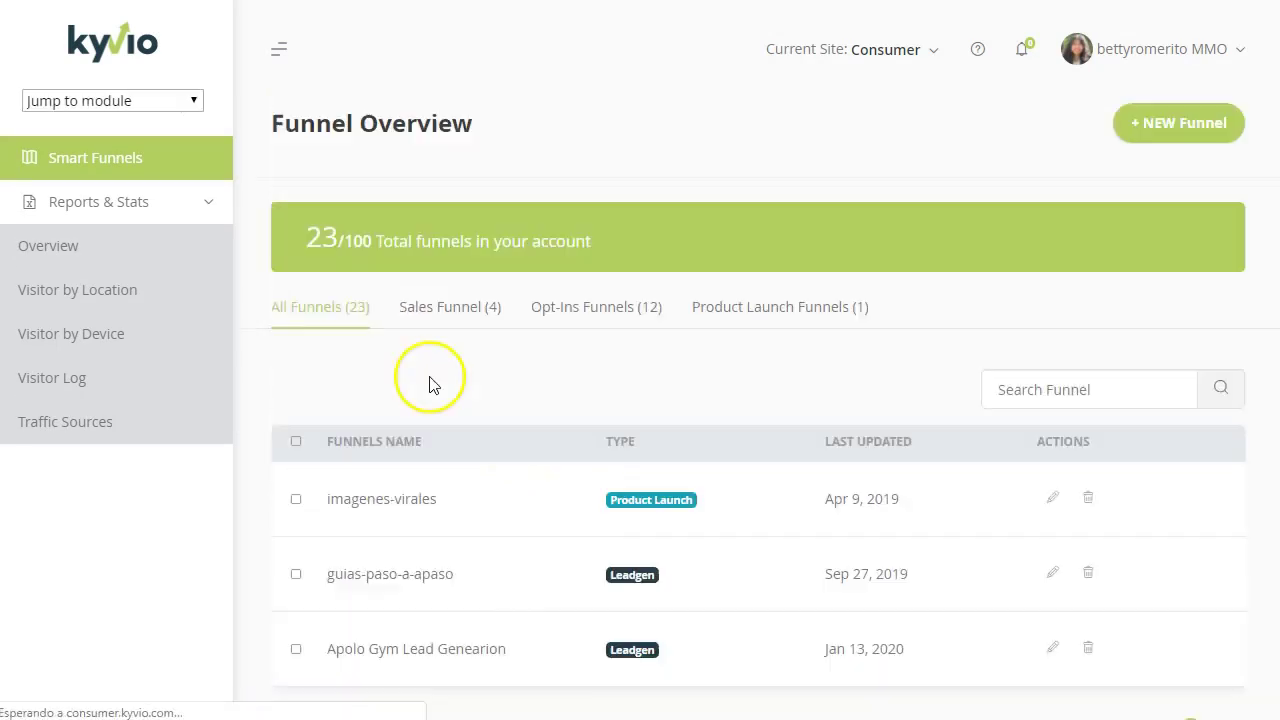
scroll(409, 543, down, 2)
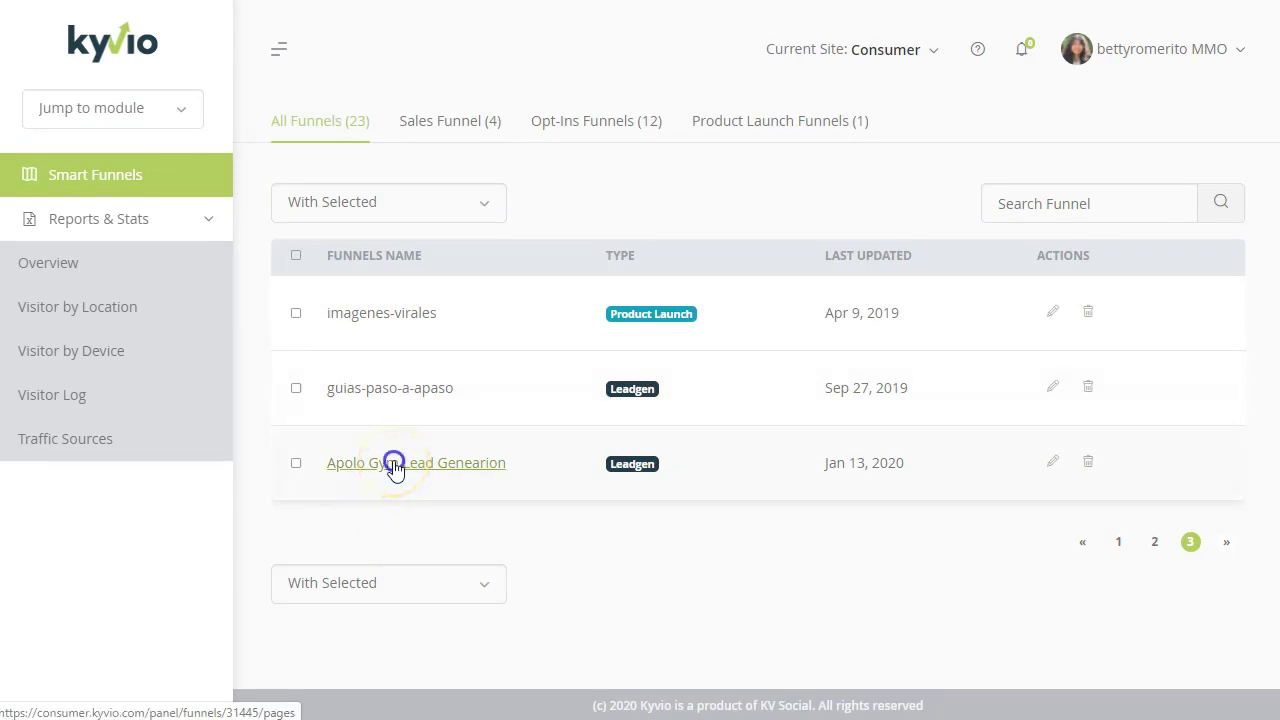
click(394, 465)
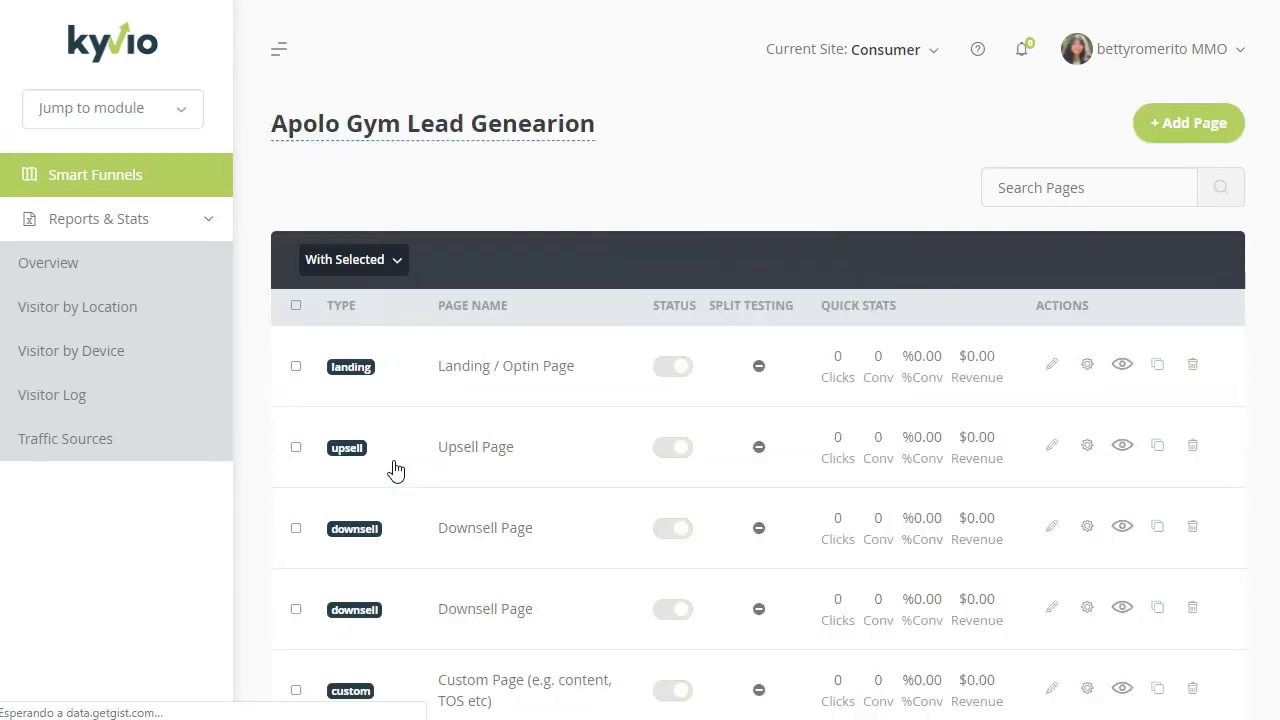
scroll(843, 420, down, 2)
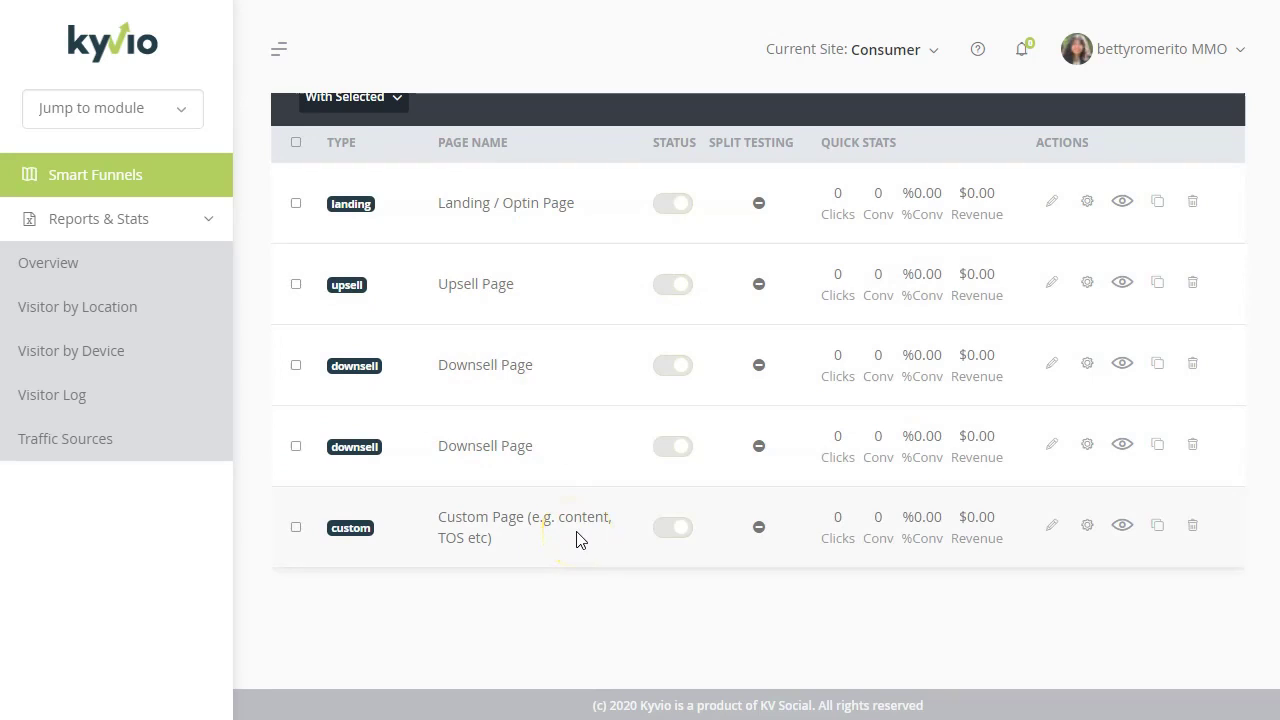
scroll(576, 540, up, 2)
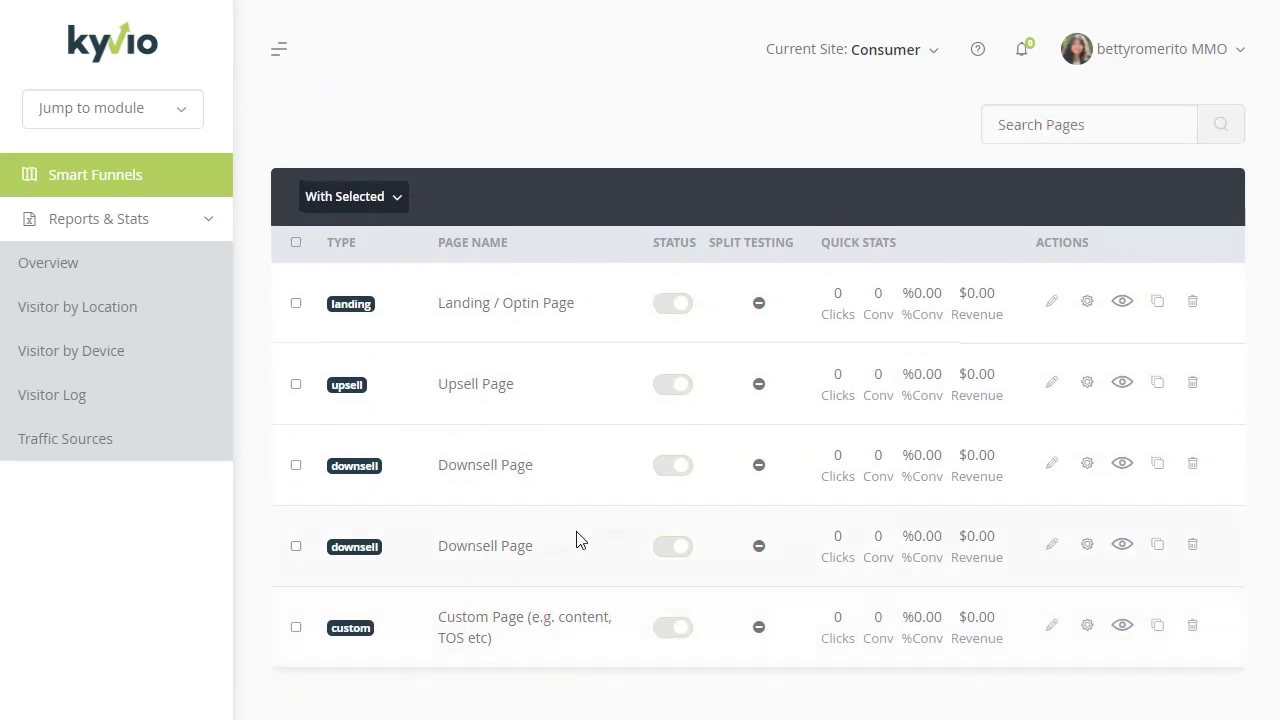
click(1052, 303)
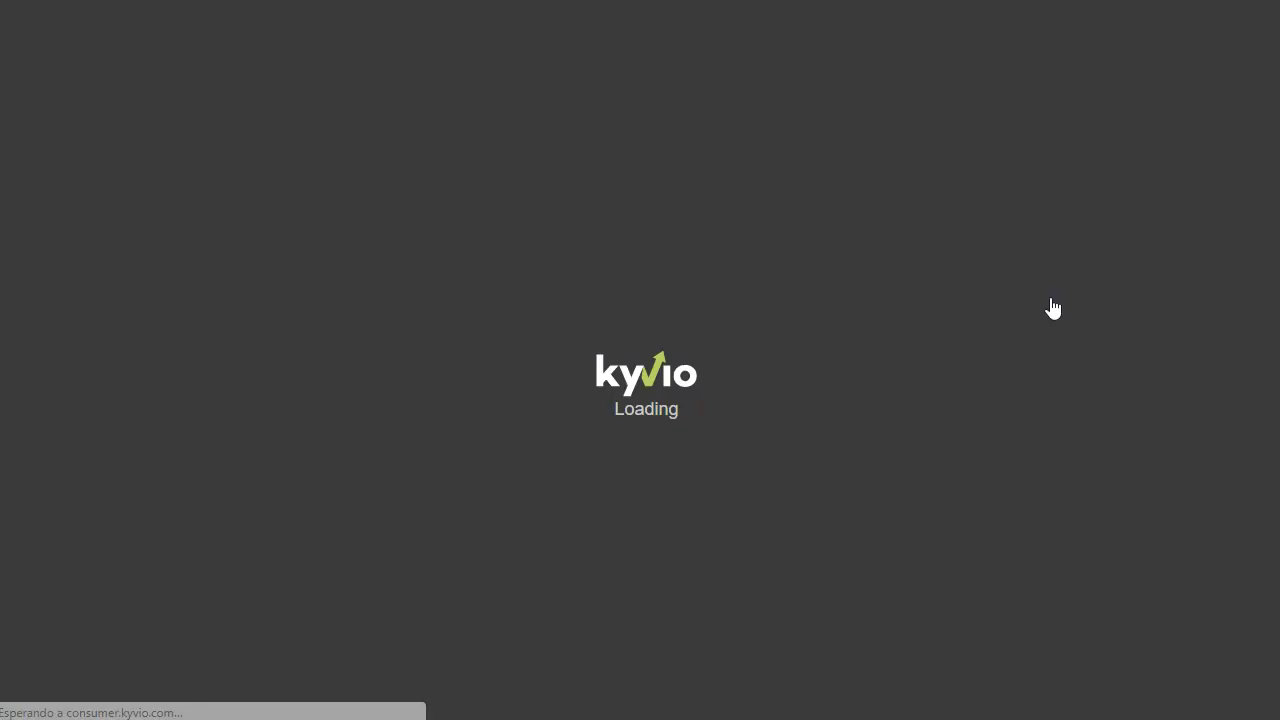
Delete the header navigation links and the logo row from the landing page.
click(357, 289)
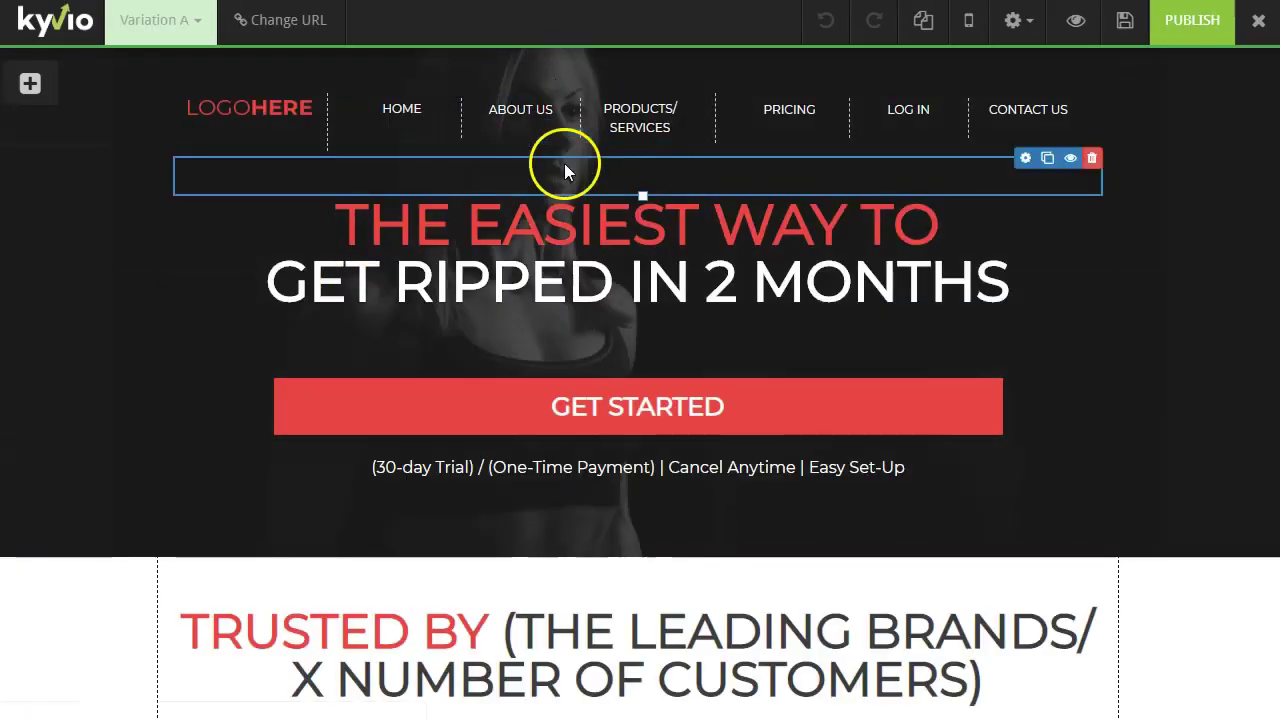
click(546, 140)
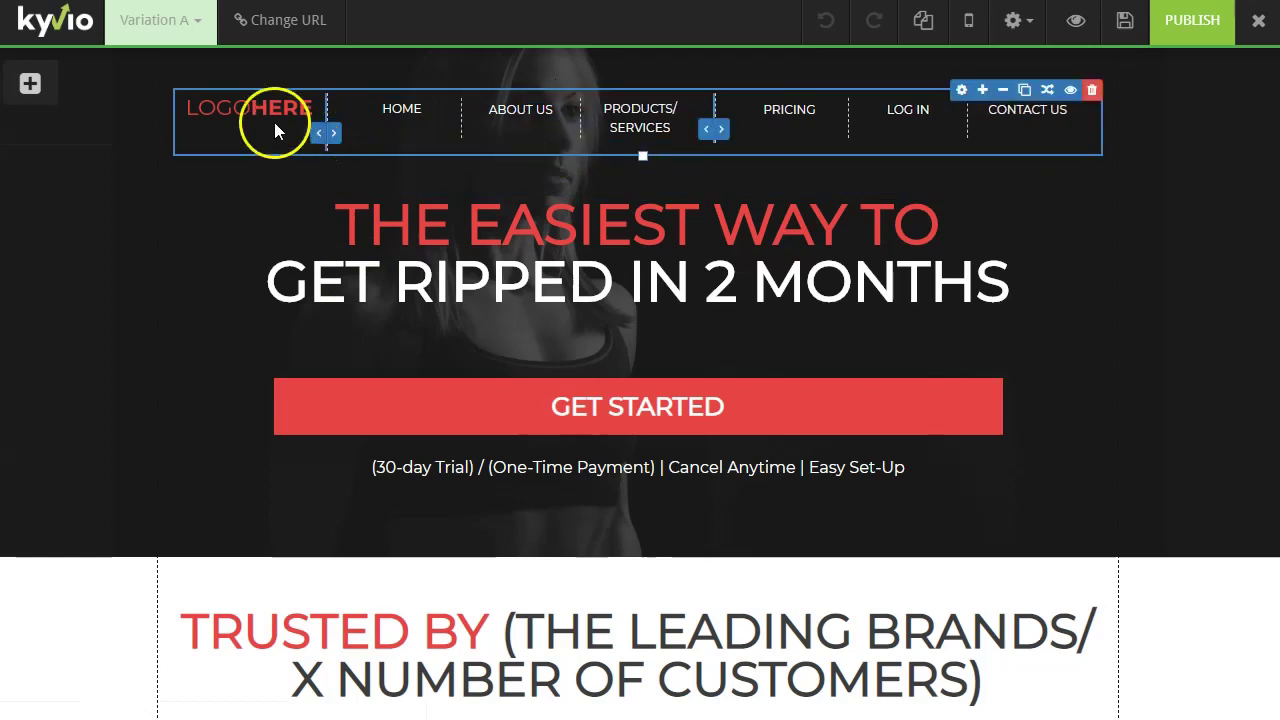
click(1078, 92)
click(755, 196)
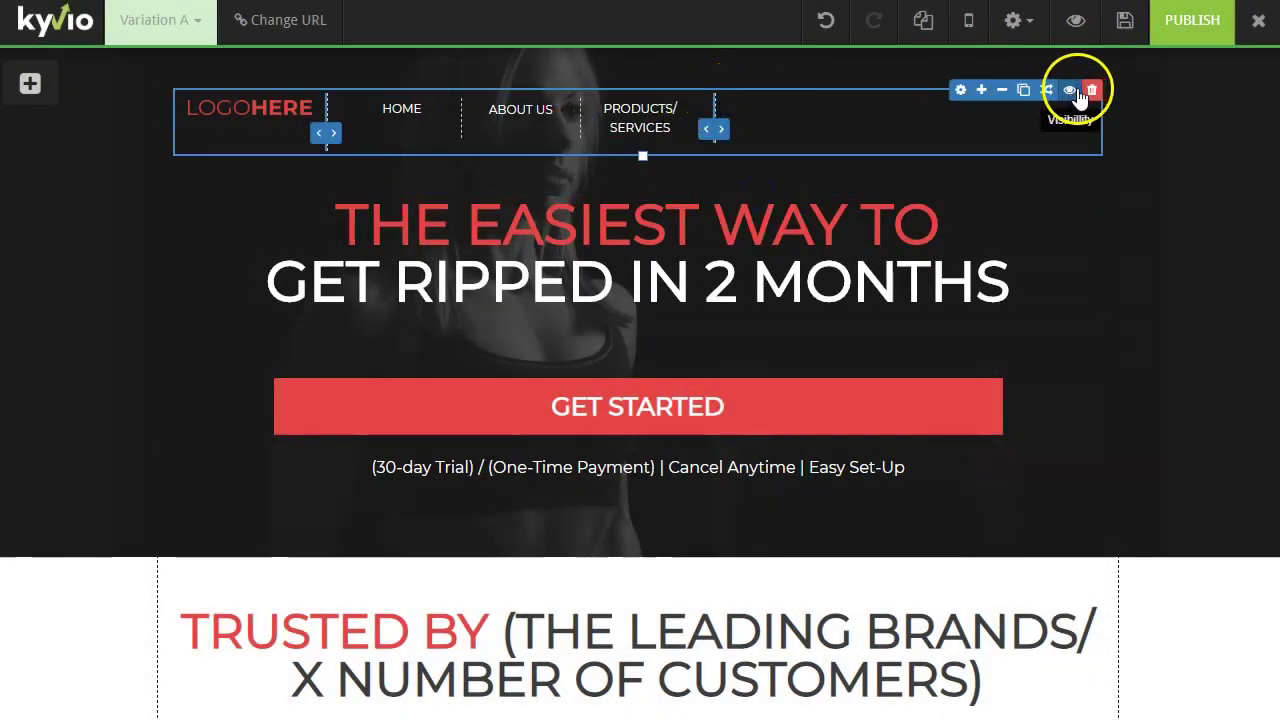
click(1091, 92)
click(735, 197)
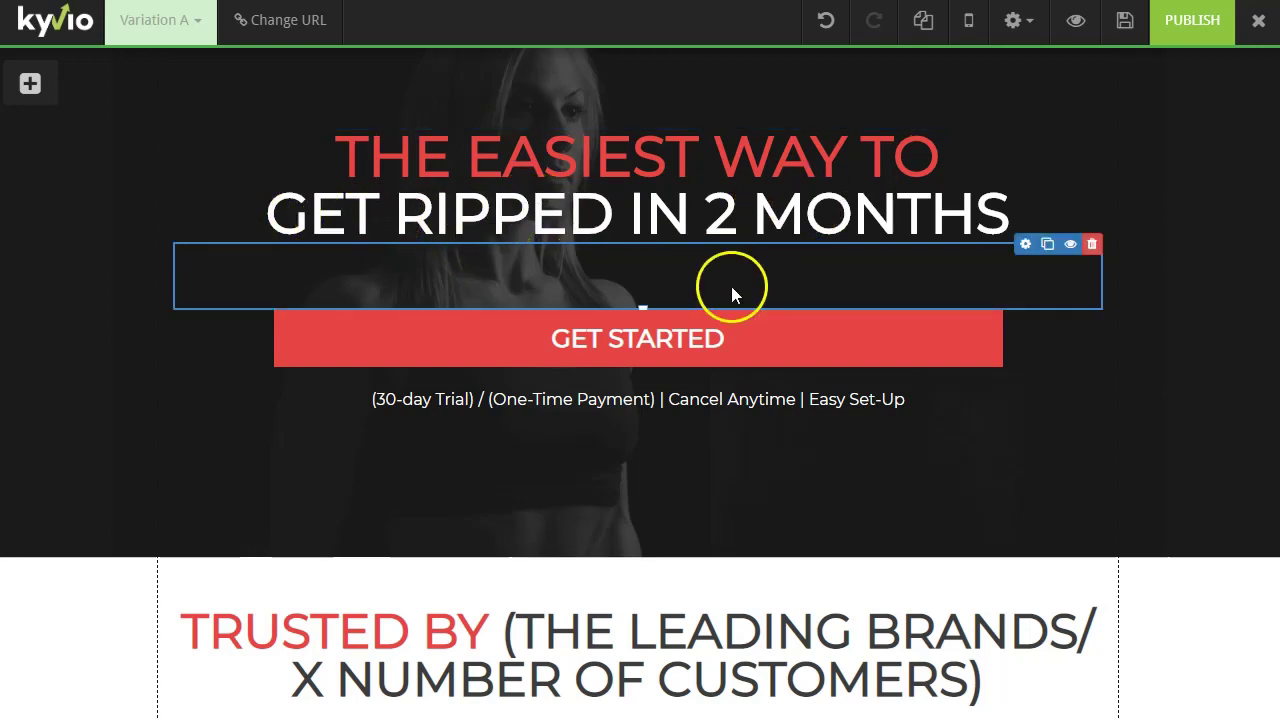
Select the hero and footer GET STARTED buttons, ending on the hero button.
click(667, 341)
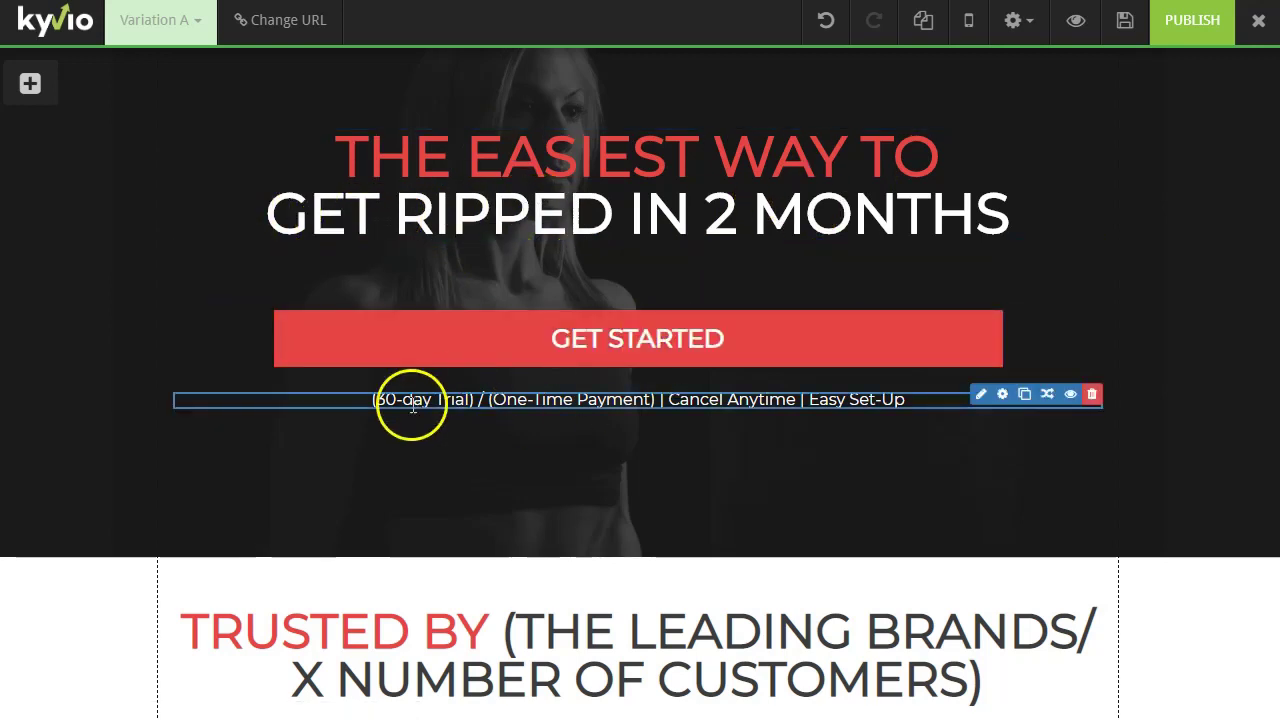
scroll(494, 456, down, 3)
scroll(494, 451, down, 1)
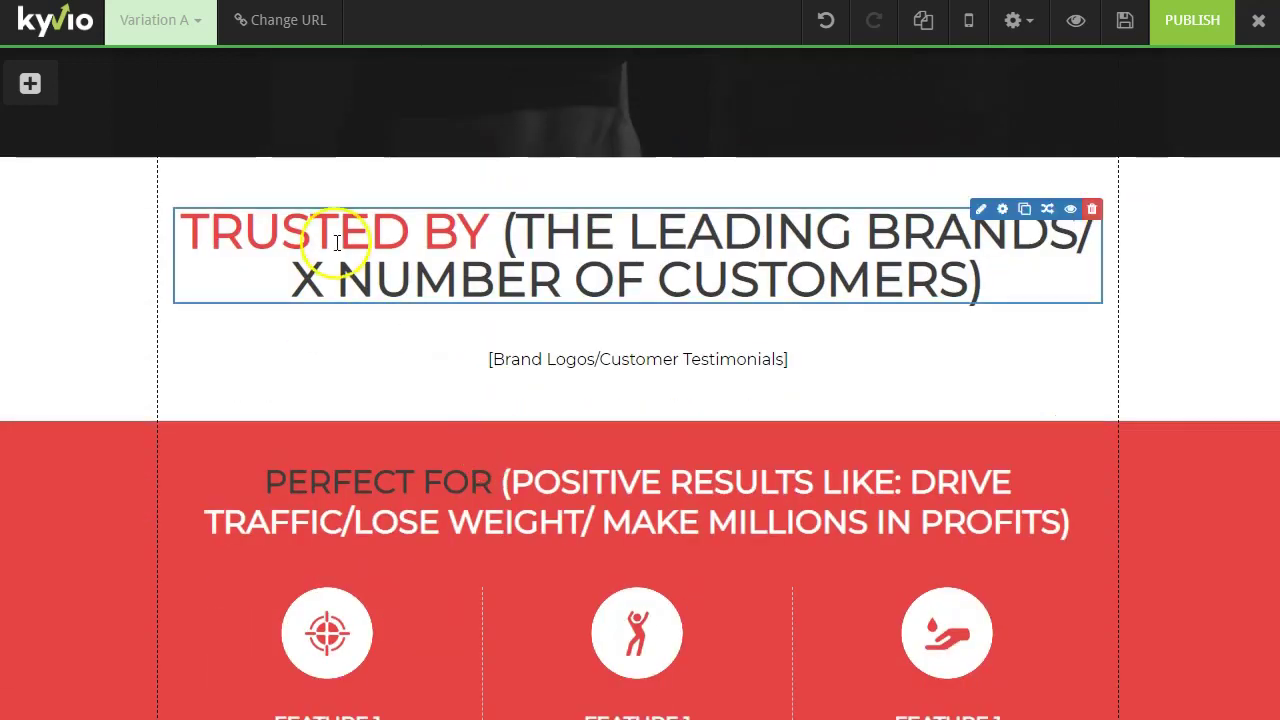
scroll(590, 370, down, 3)
scroll(590, 370, down, 3)
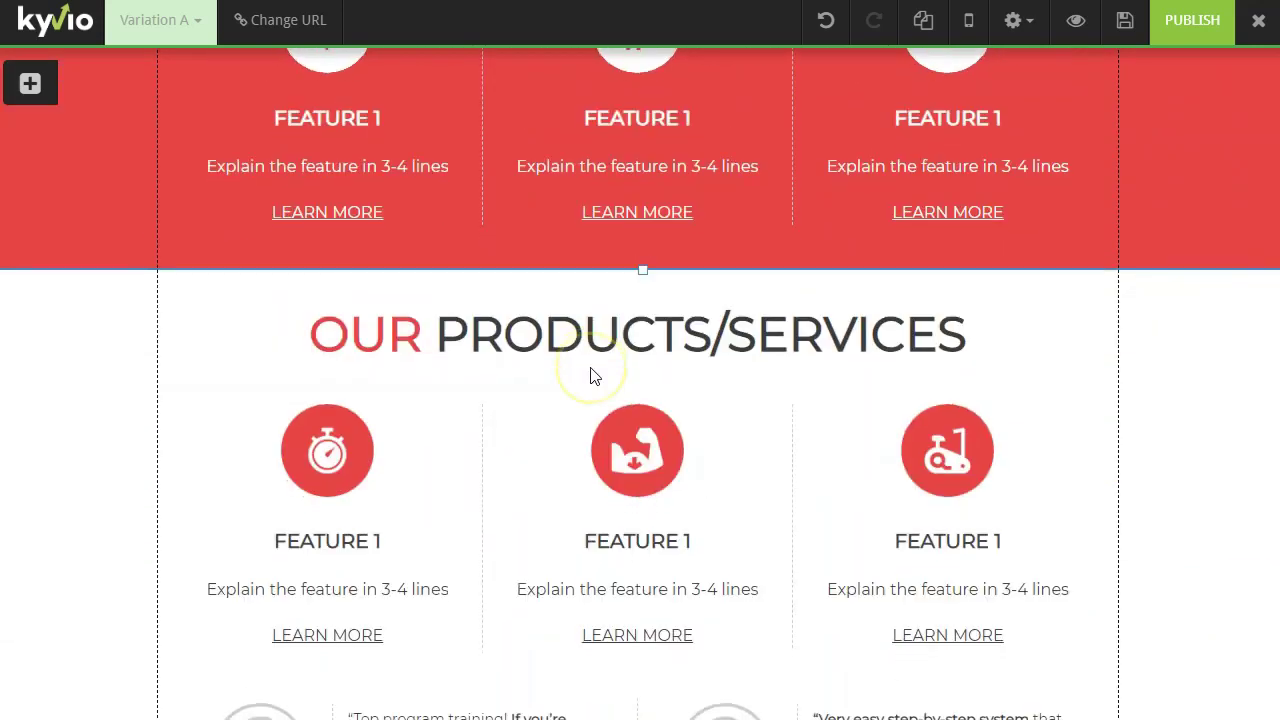
scroll(590, 372, down, 3)
scroll(590, 375, down, 2)
click(604, 498)
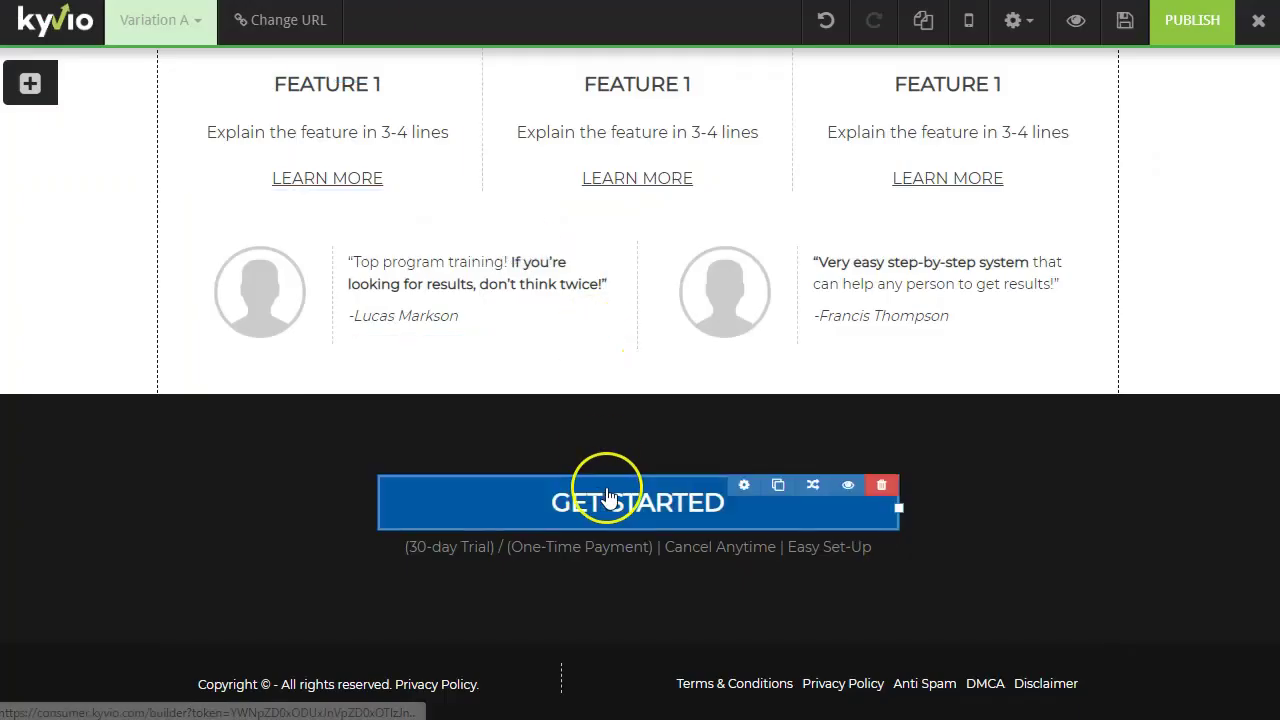
scroll(608, 497, up, 5)
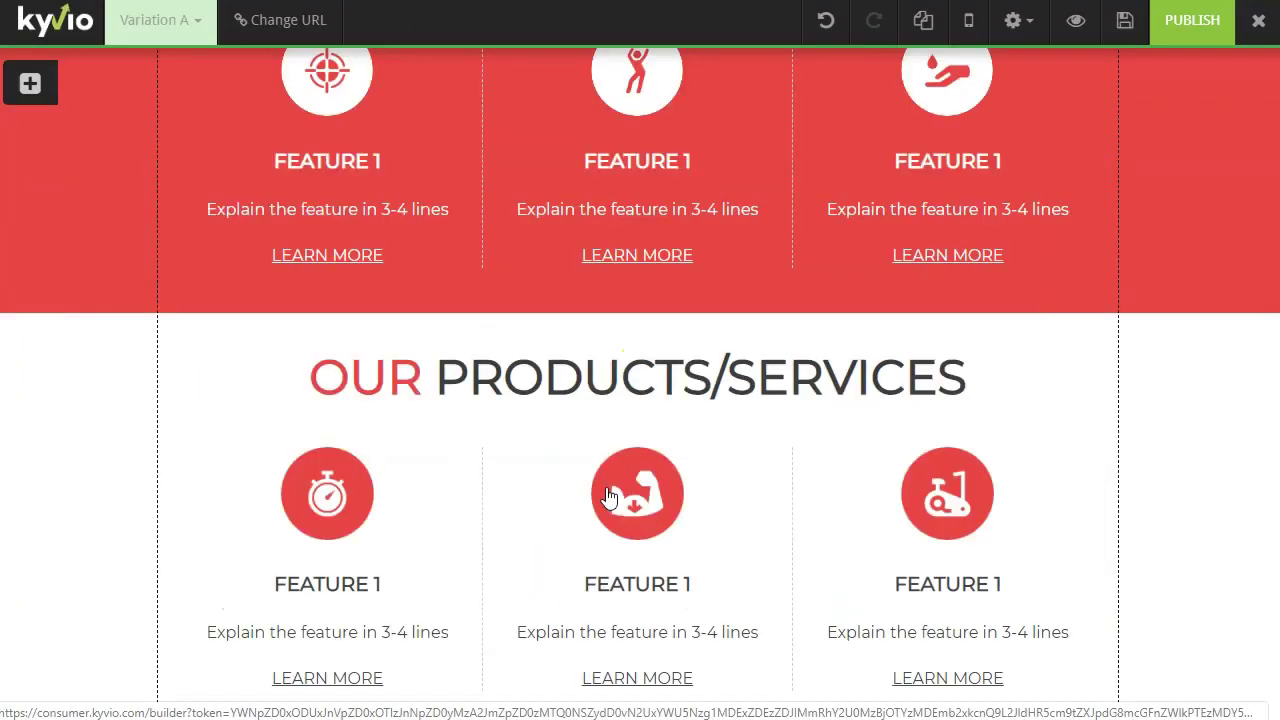
scroll(608, 497, up, 5)
scroll(608, 497, up, 4)
click(655, 338)
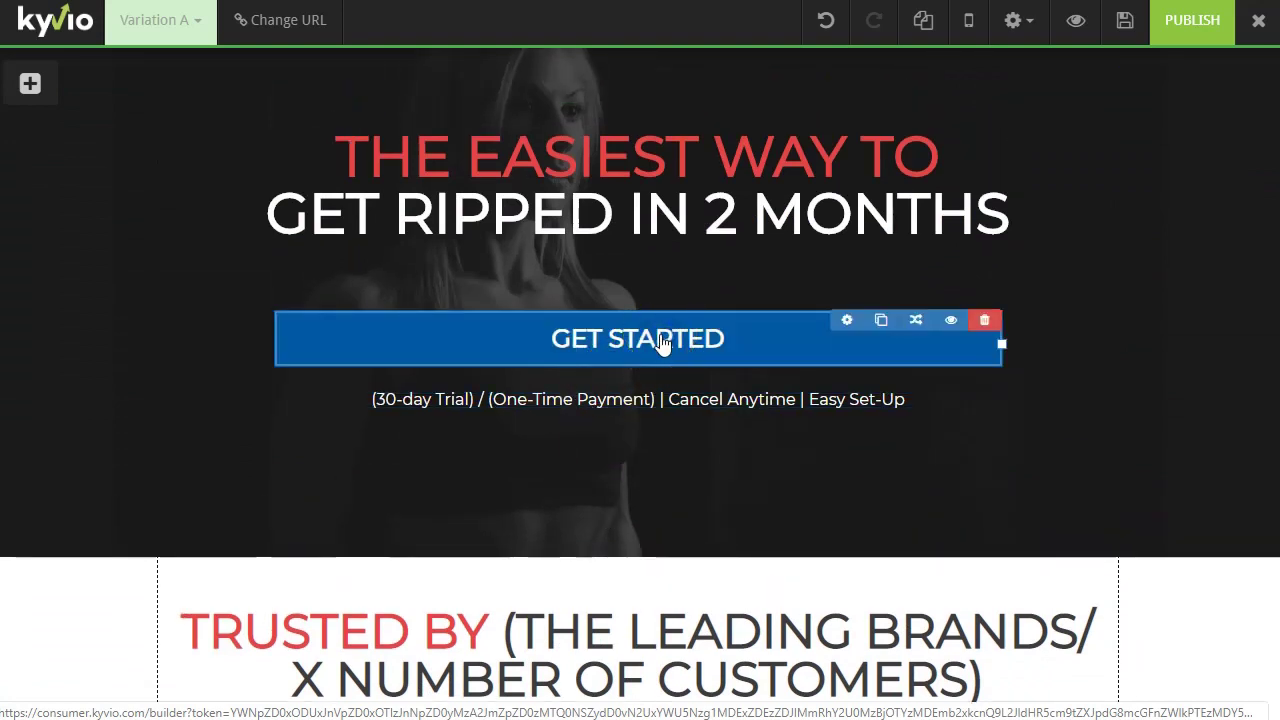
Set the hero GET STARTED button's On Click Action to 'Open a Pop Up'.
click(847, 320)
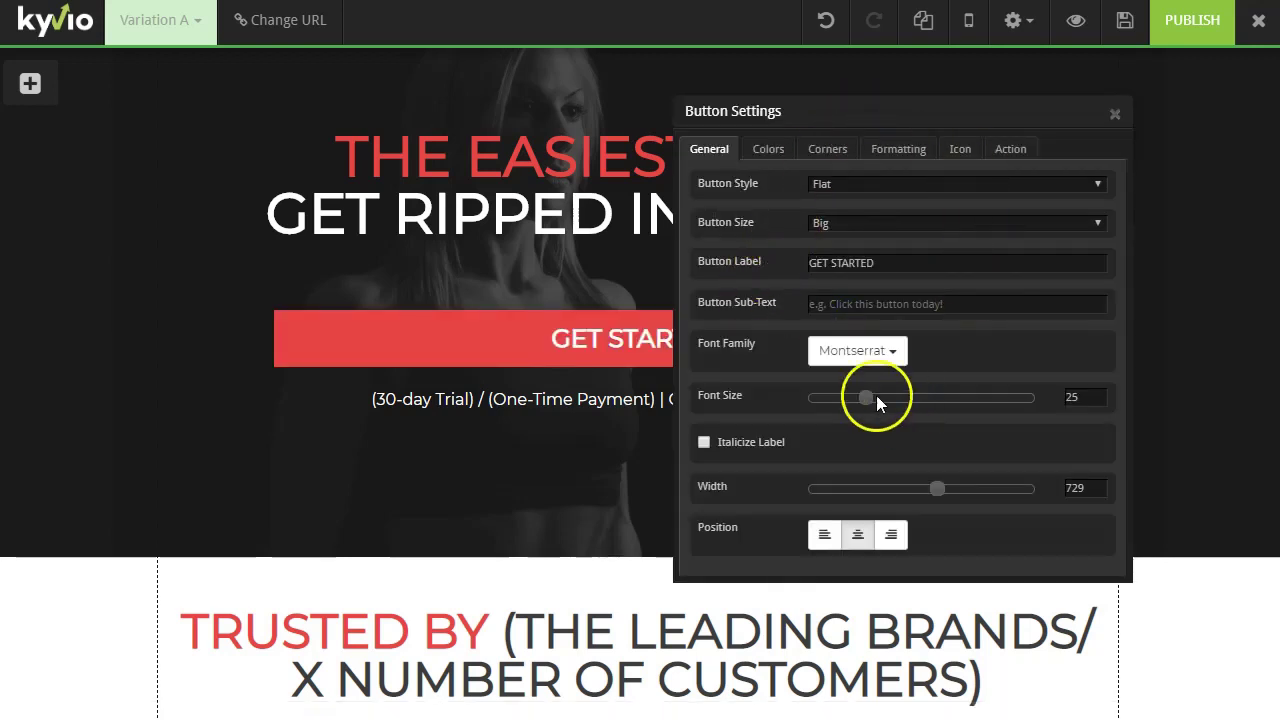
click(1008, 149)
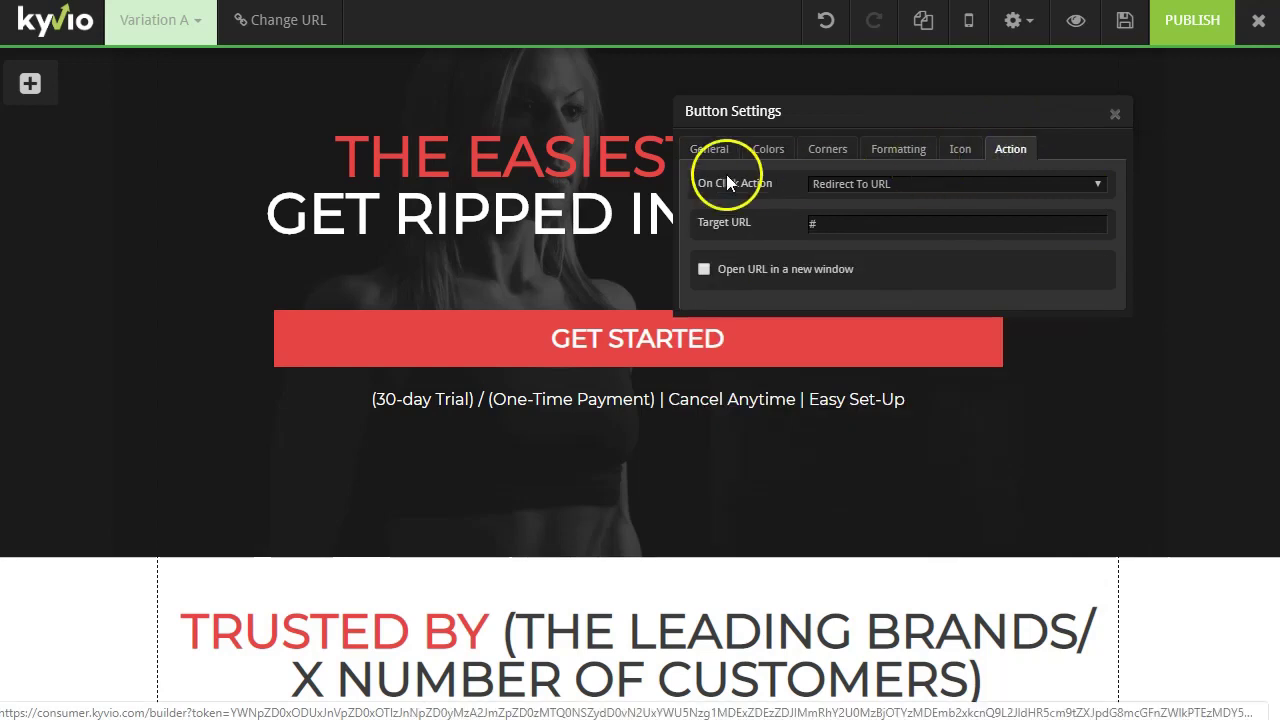
click(895, 189)
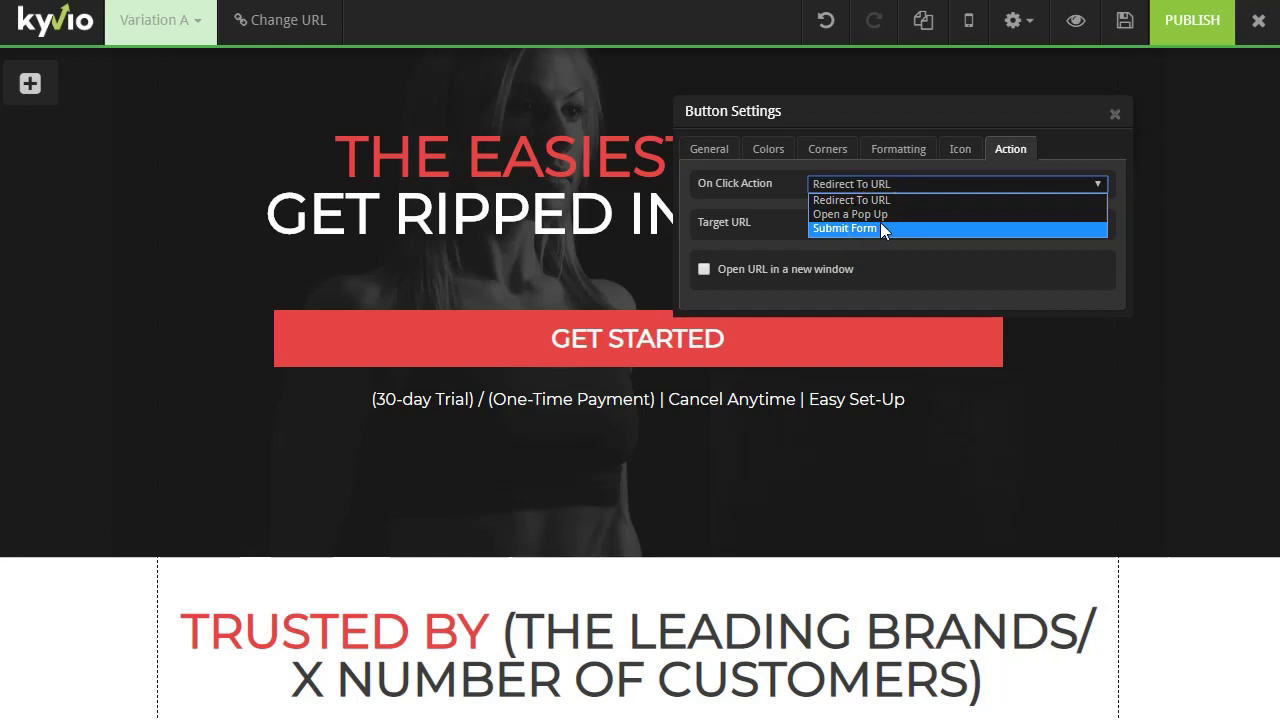
click(883, 214)
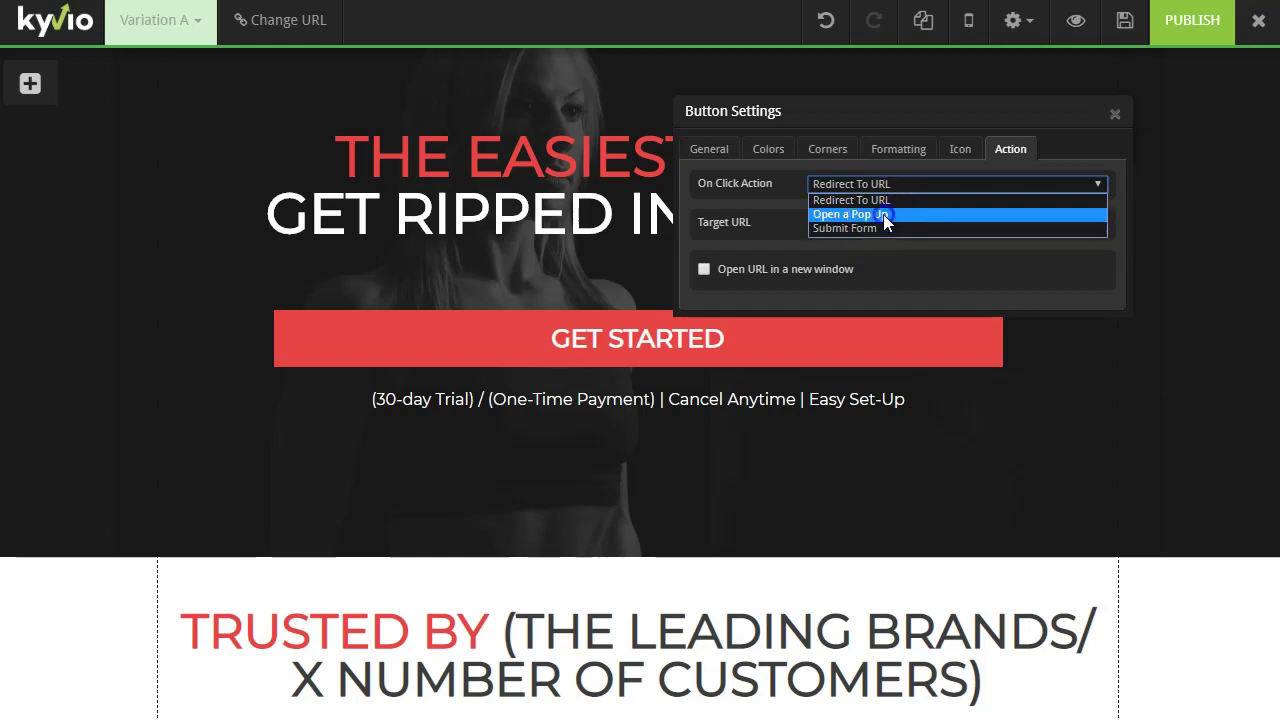
click(883, 214)
Create a blank popup for the button and list the text elements in the Insert panel.
click(1068, 228)
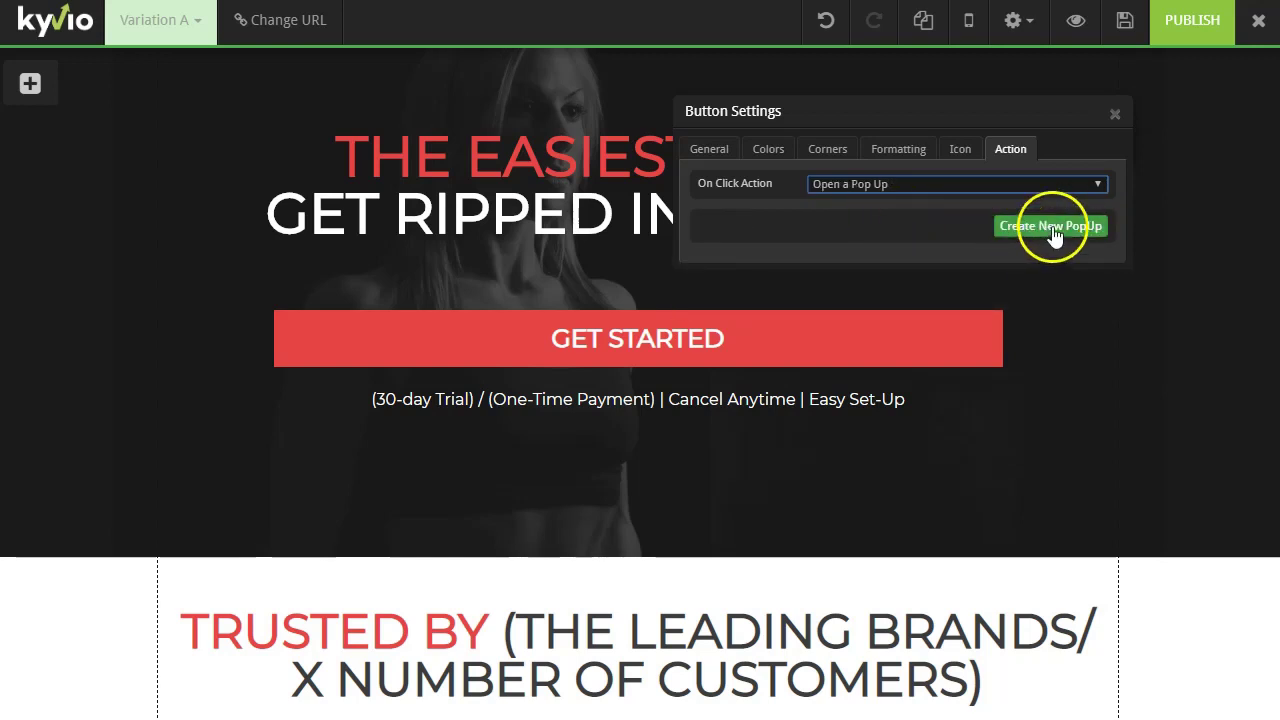
mouse_move(614, 332)
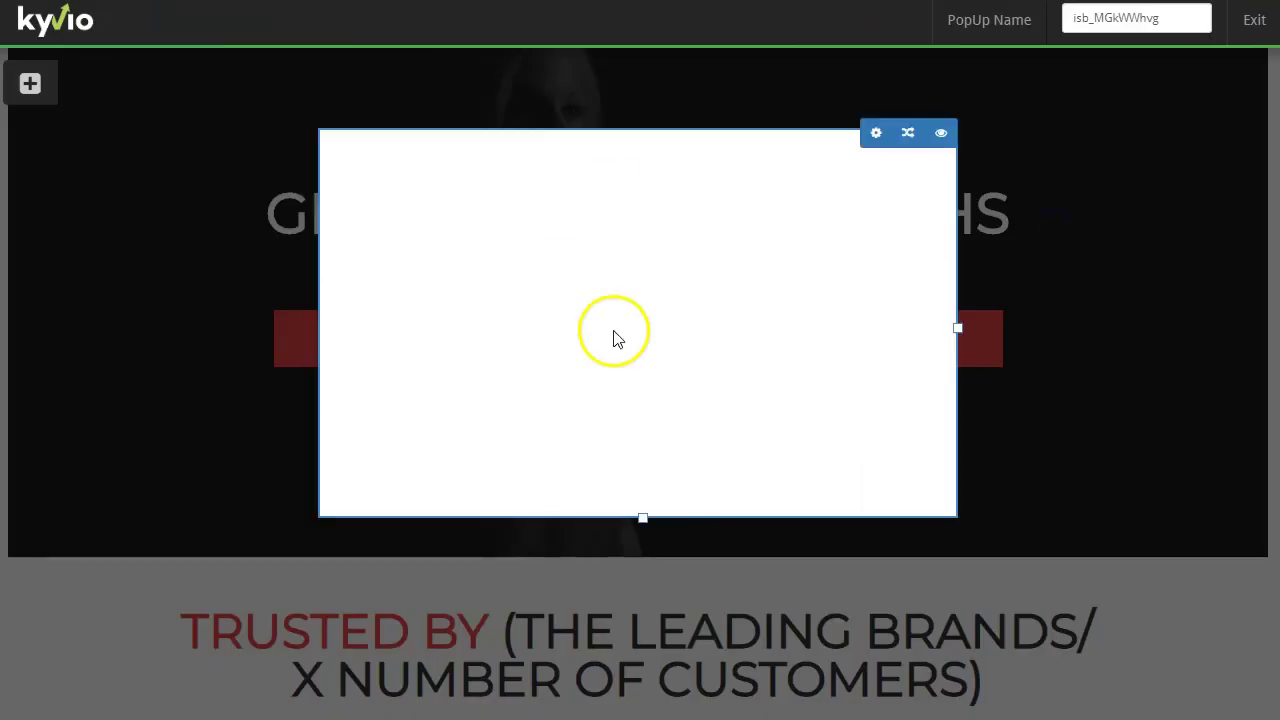
click(872, 136)
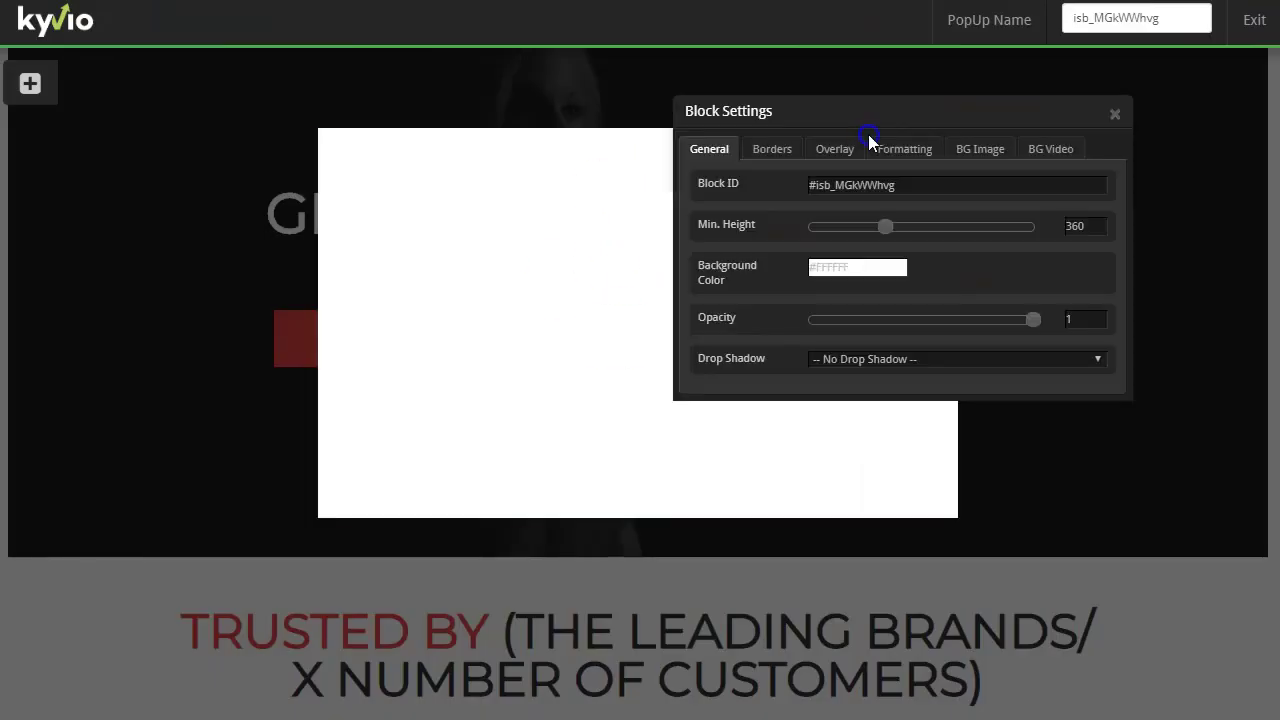
click(897, 157)
click(1115, 114)
click(30, 84)
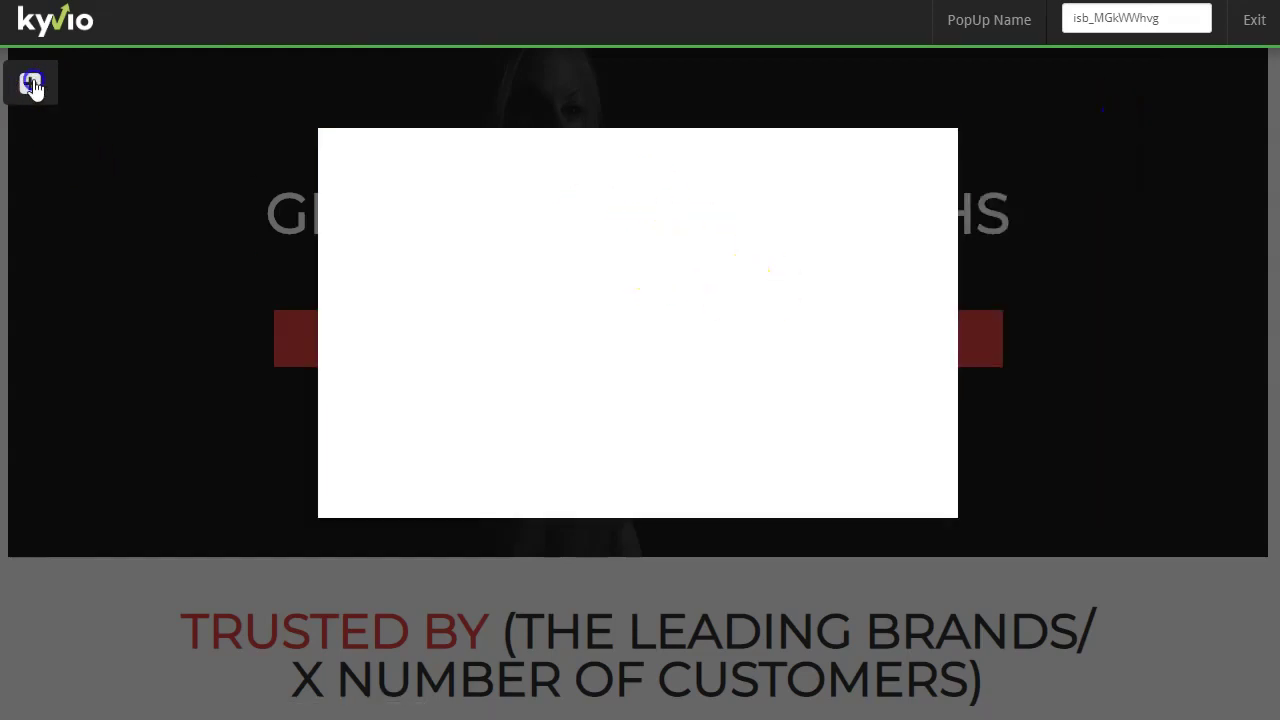
click(93, 152)
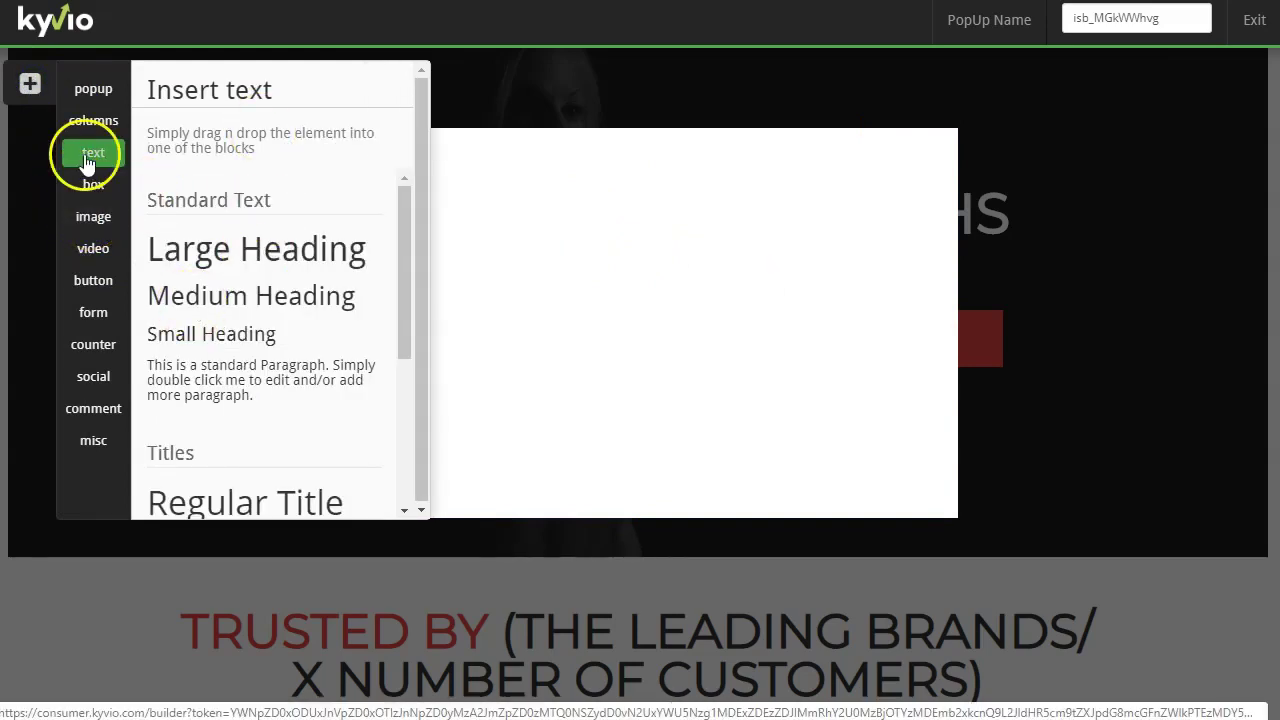
Add a Medium Heading reading 'SIX PACK EN 60 DÍAS... COMPROBADO' to the popup.
drag(251, 306, 517, 268)
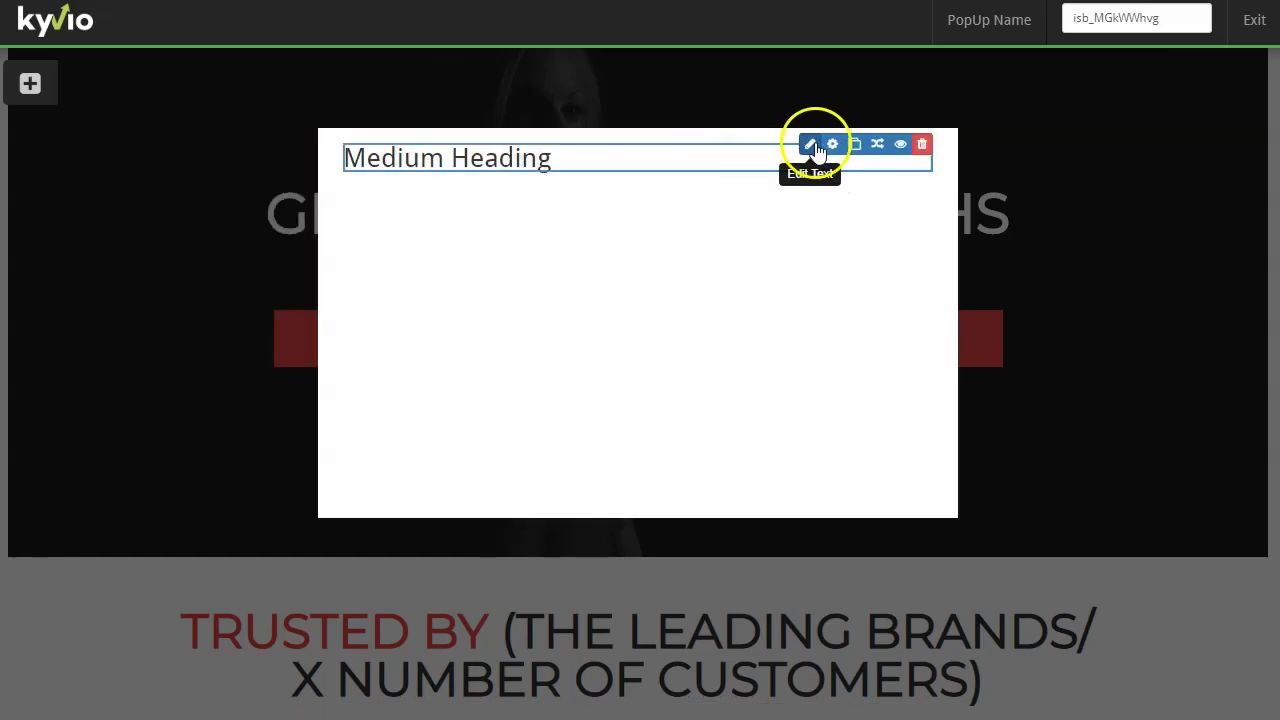
click(812, 143)
triple_click(420, 240)
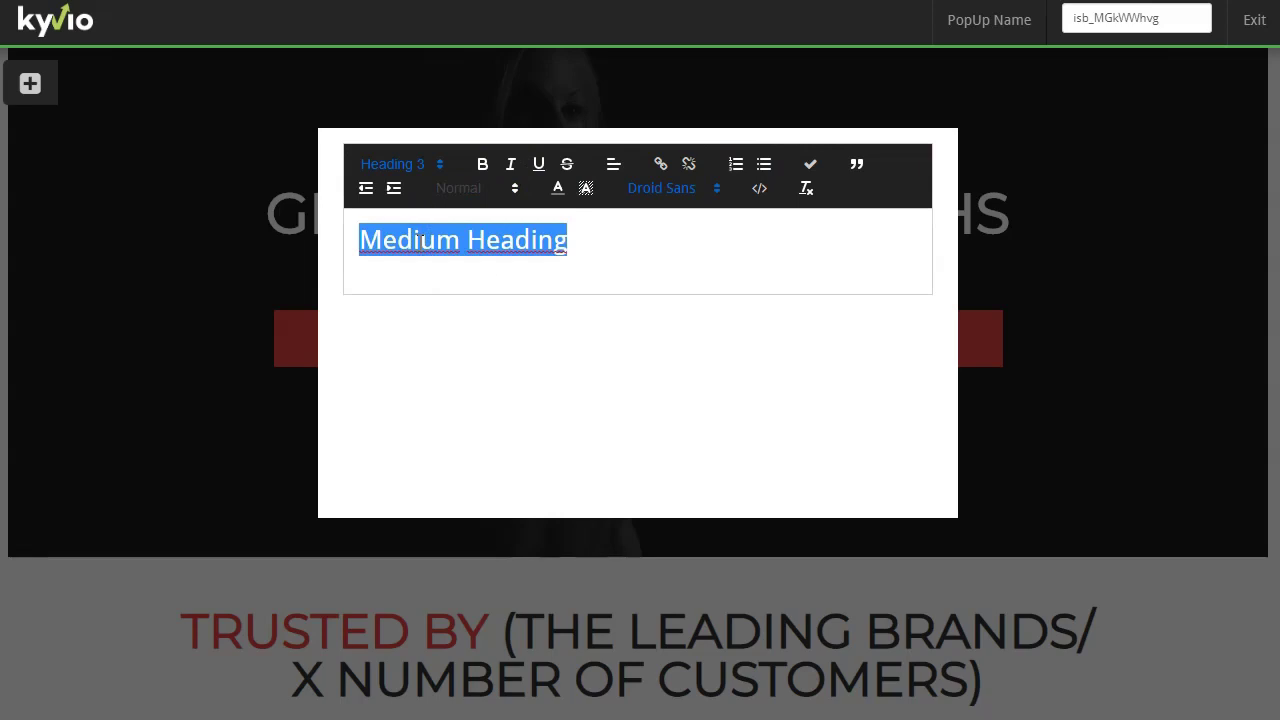
text(a)
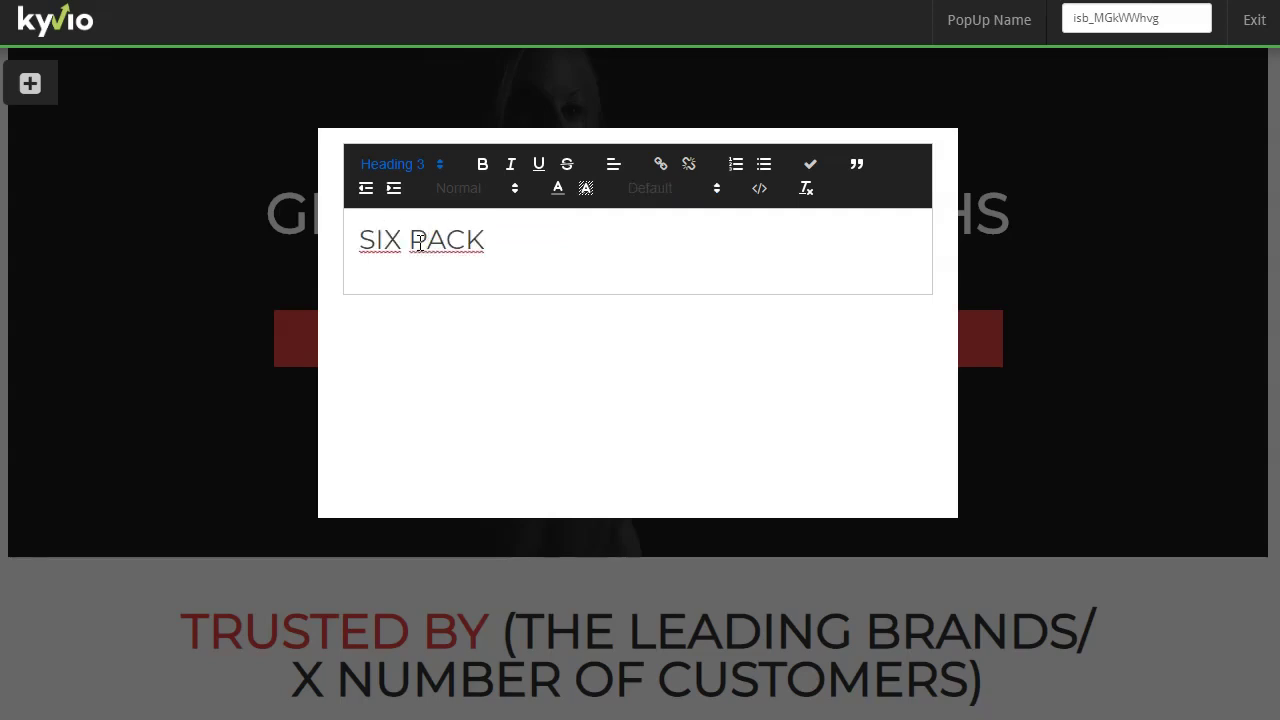
text(EWN)
key(BackSpace)
text(N 60 DÍAS)
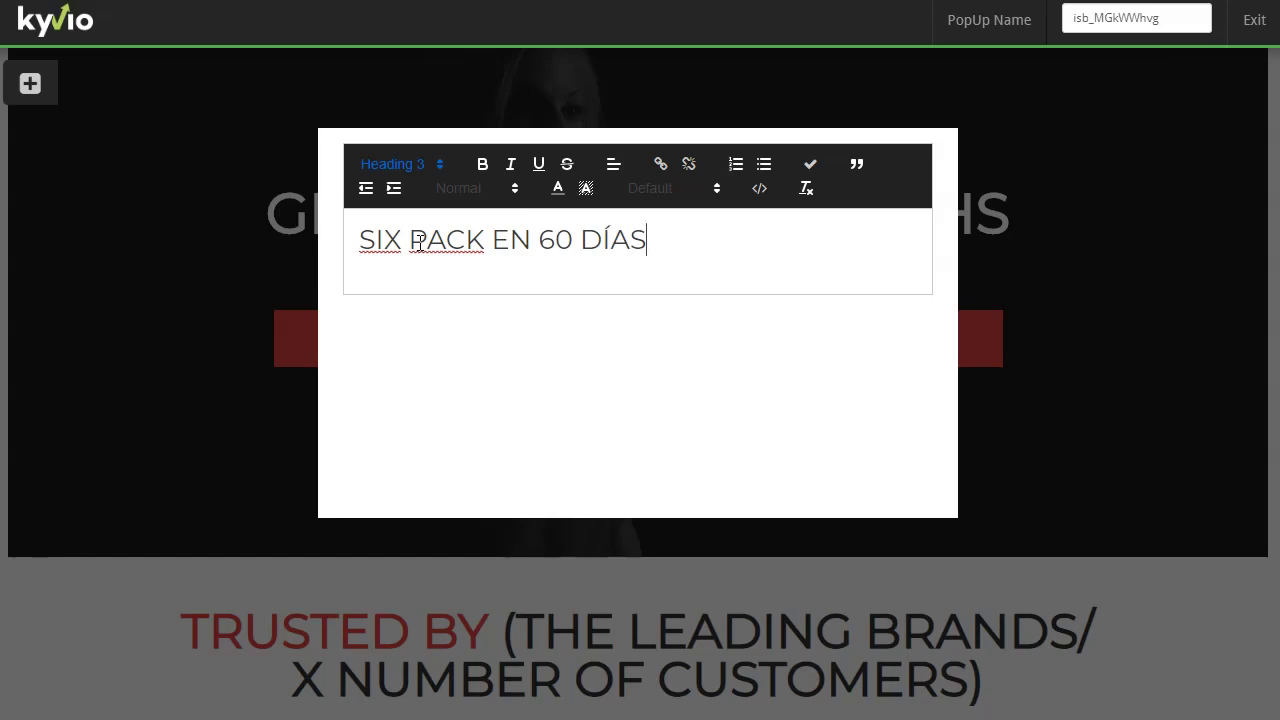
click(486, 222)
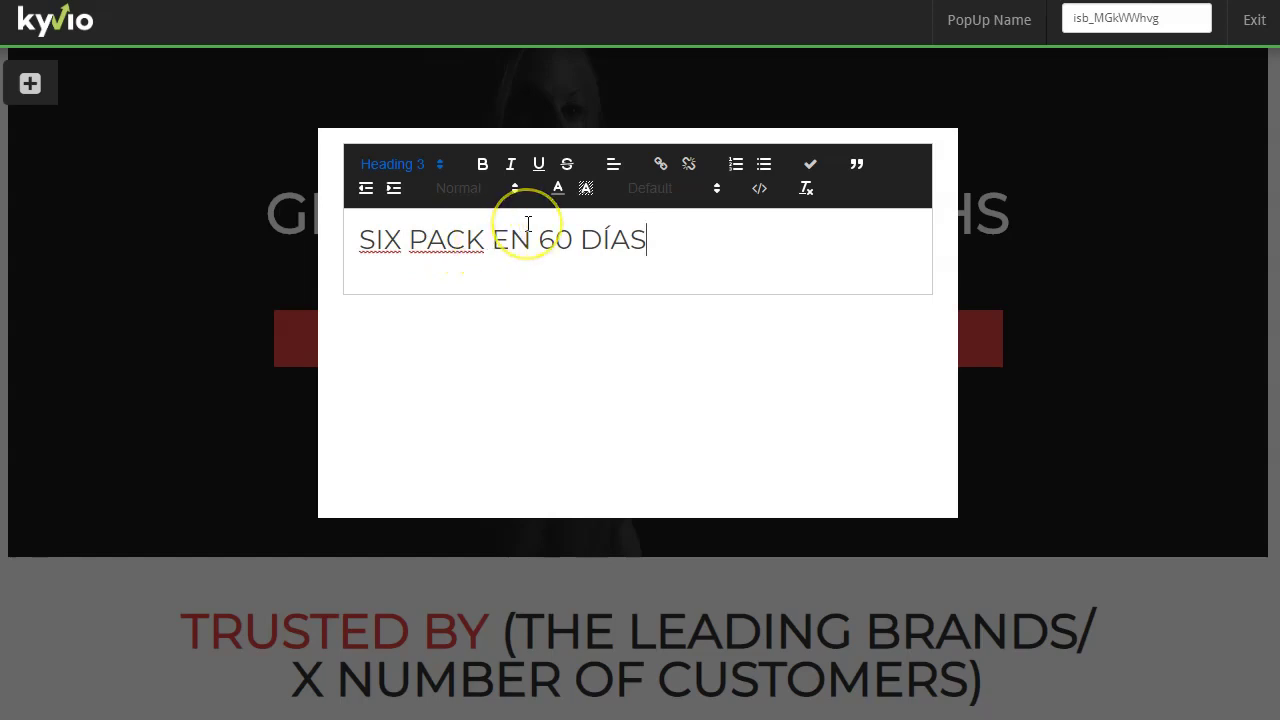
text(MPROBADO)
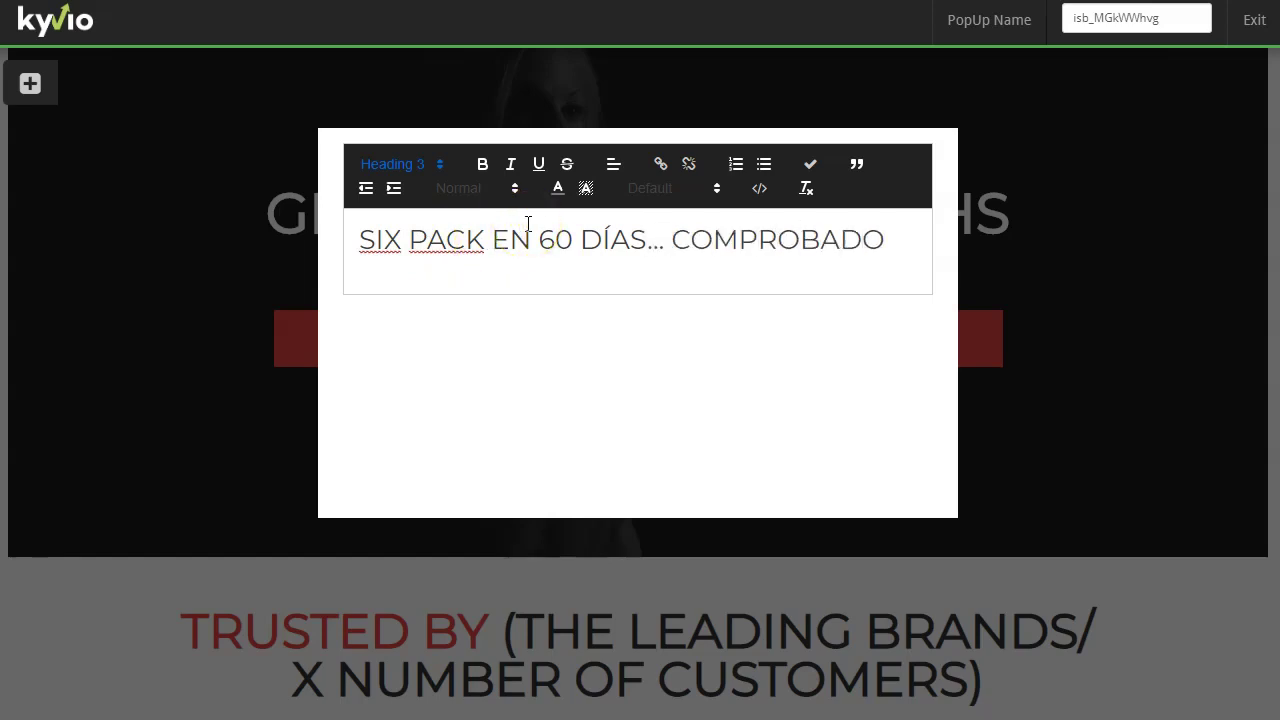
Add two Spanish paragraphs below the heading inviting visitors to download the six-pack training.
click(623, 283)
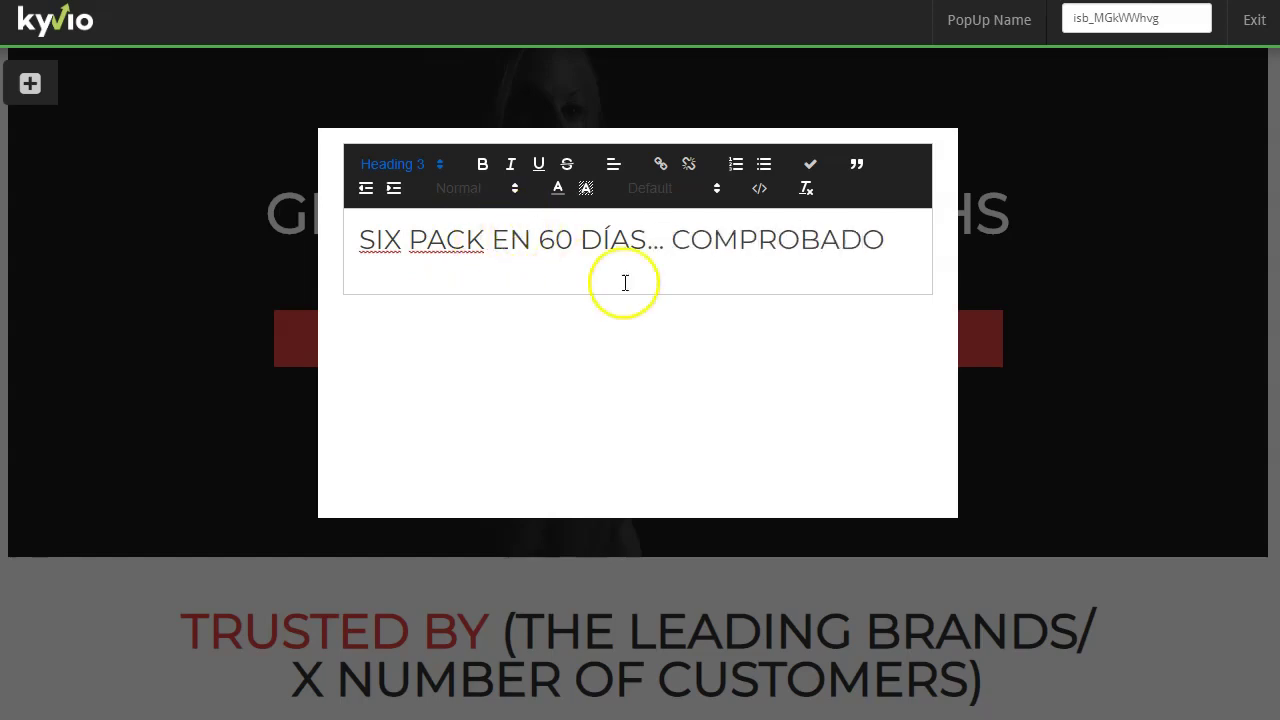
key(Return)
key(BackSpace)
key(BackSpace)
text(Descarga ahora el entrenamiento básico para tener un six pack en s)
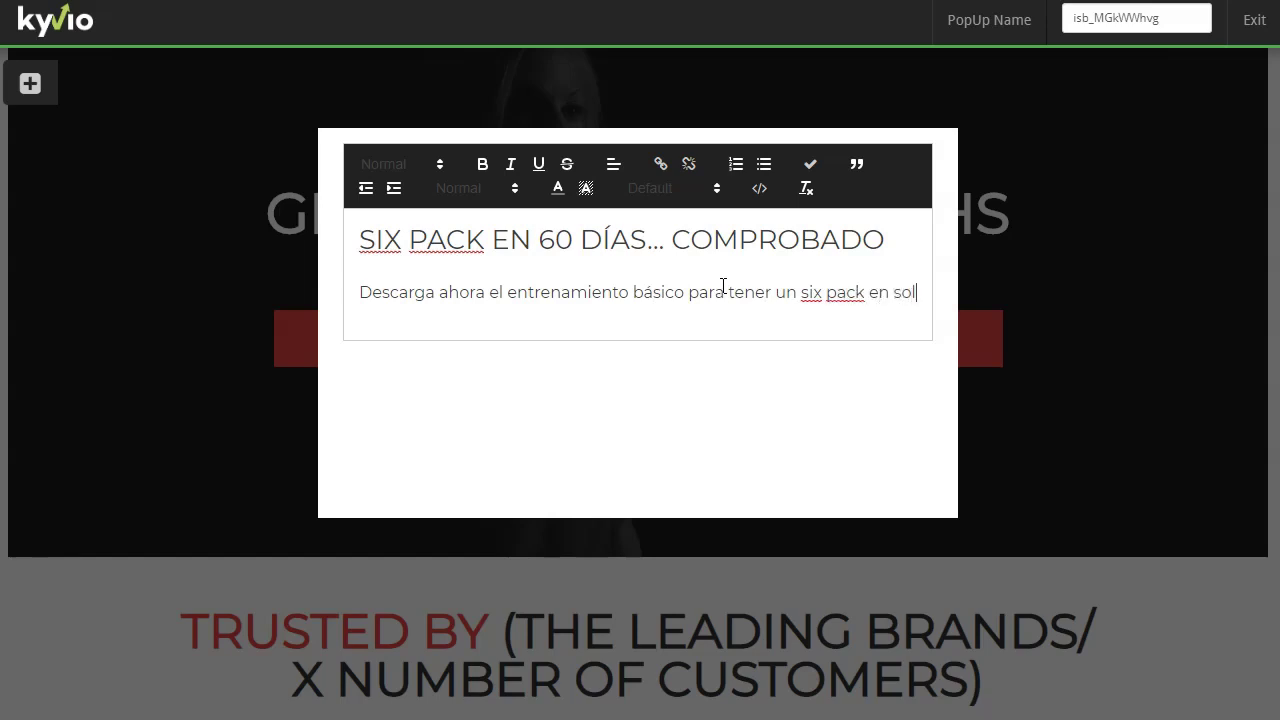
text(olo 30 días)
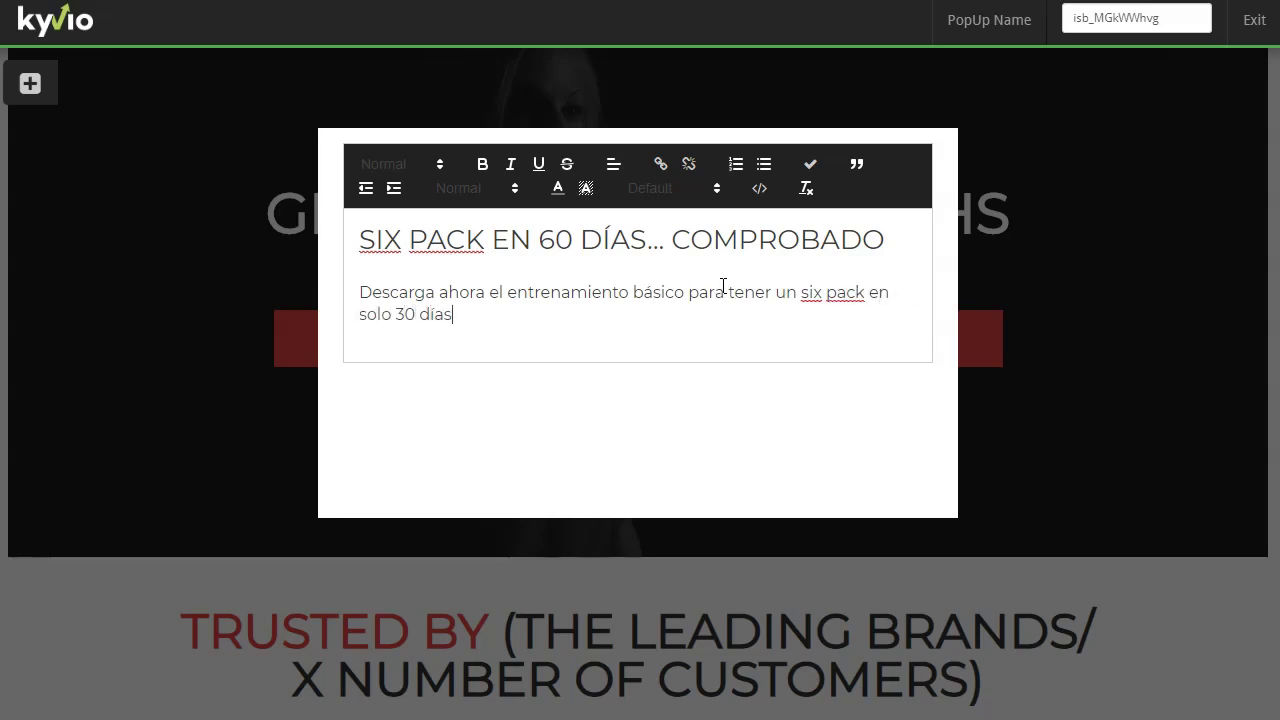
drag(673, 313, 574, 351)
key(Return)
key(Return)
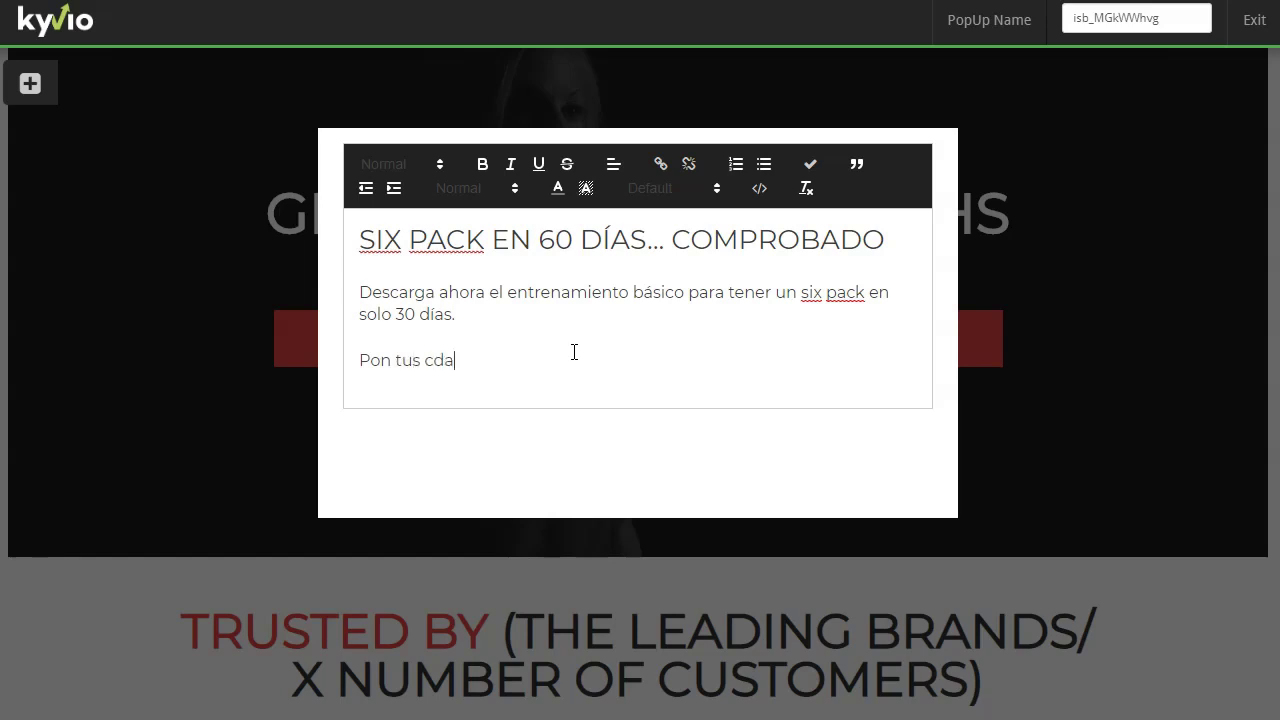
text(atos abajo y te lo)
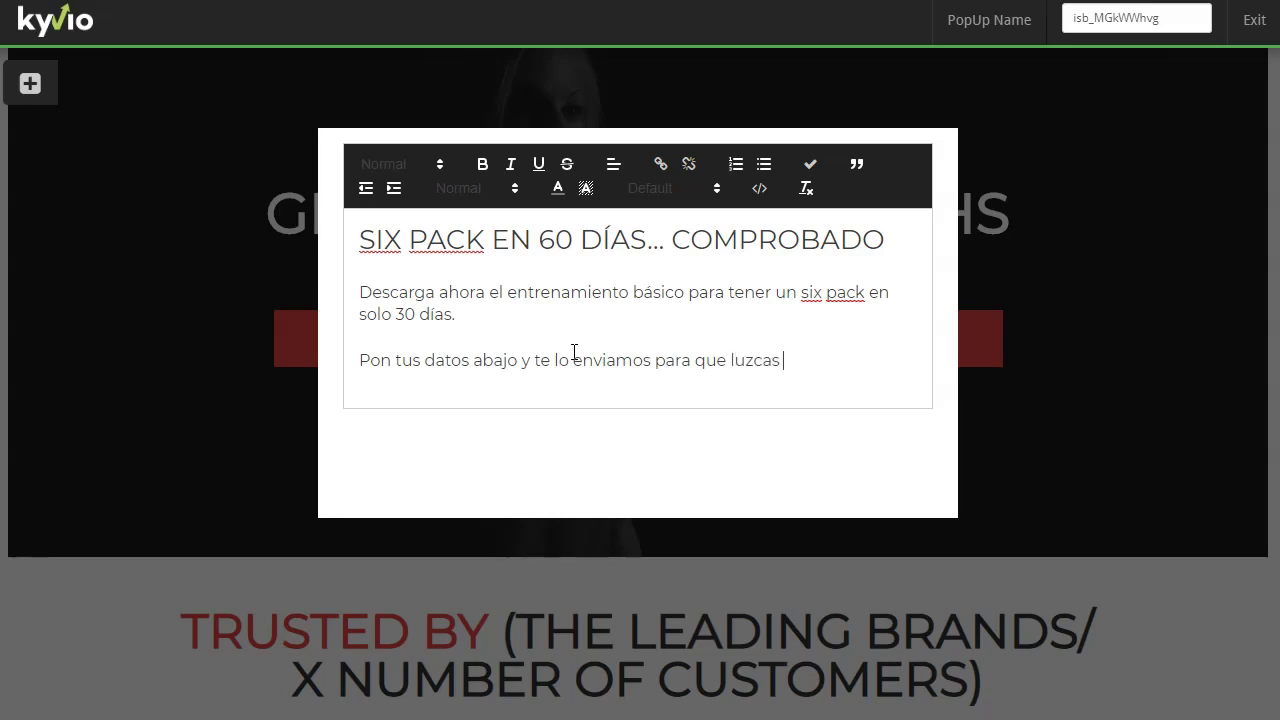
text(en)
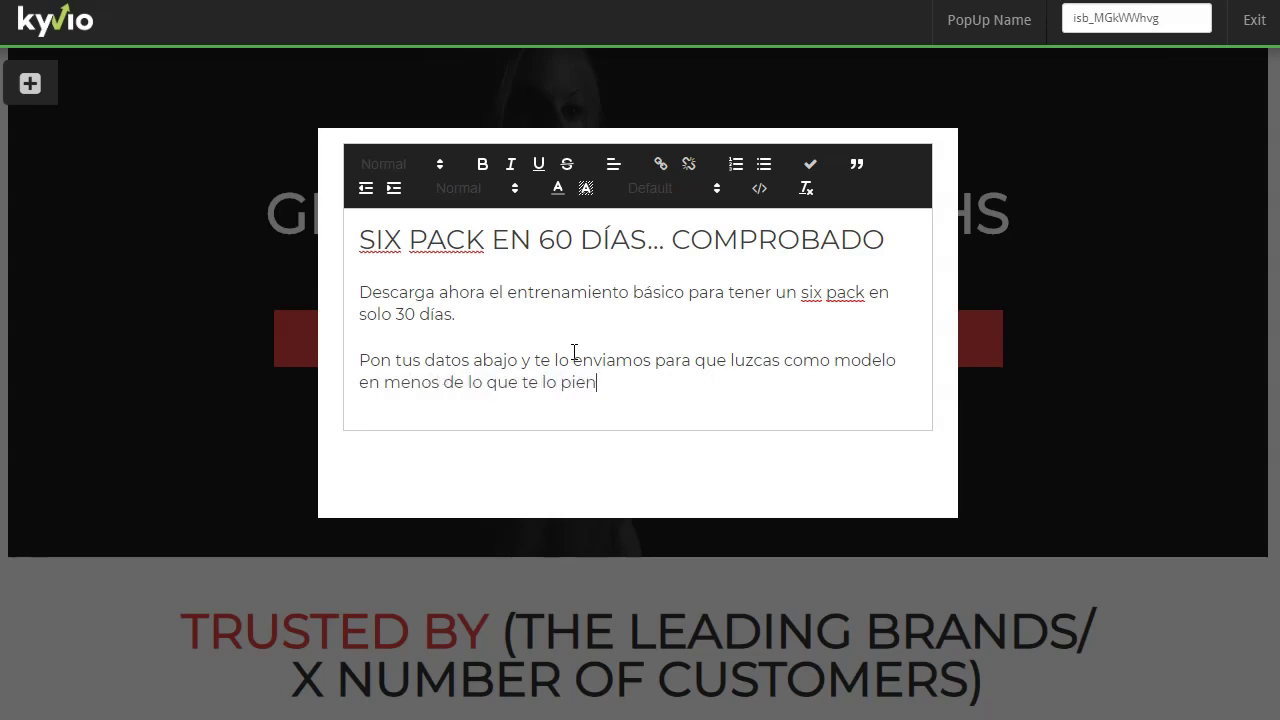
click(591, 457)
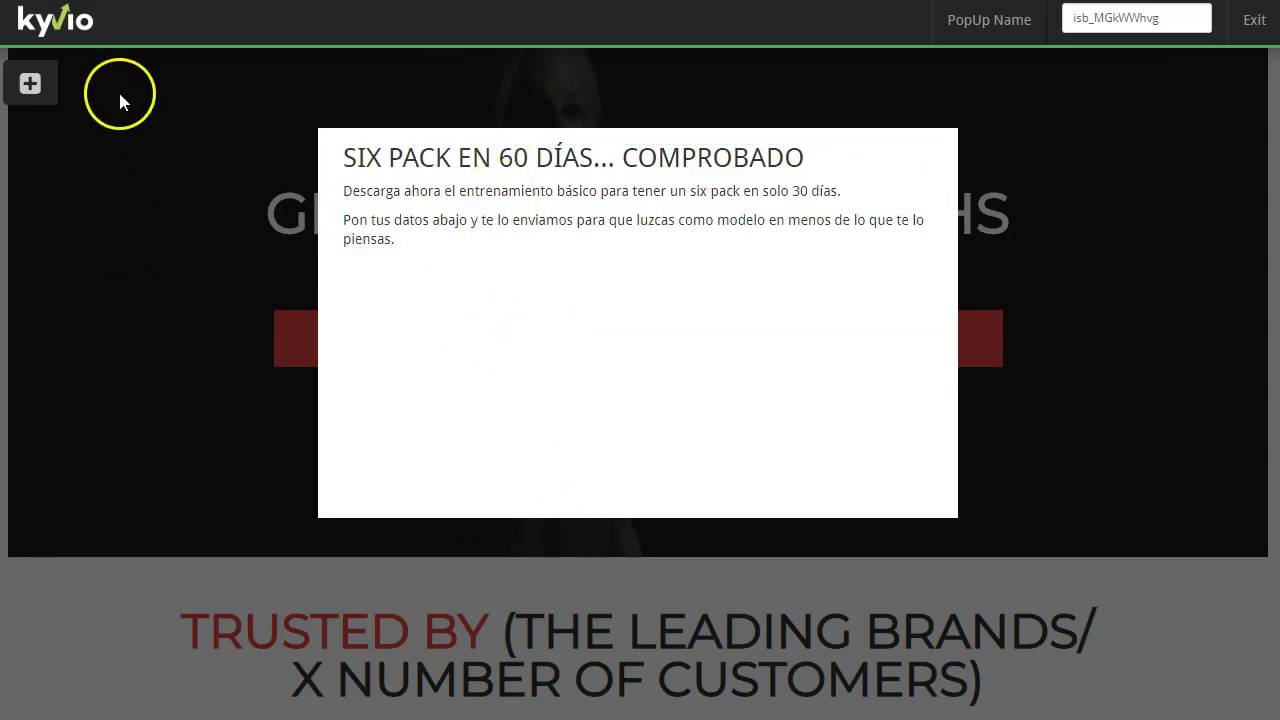
Add a standard opt-in form below the popup text.
click(32, 86)
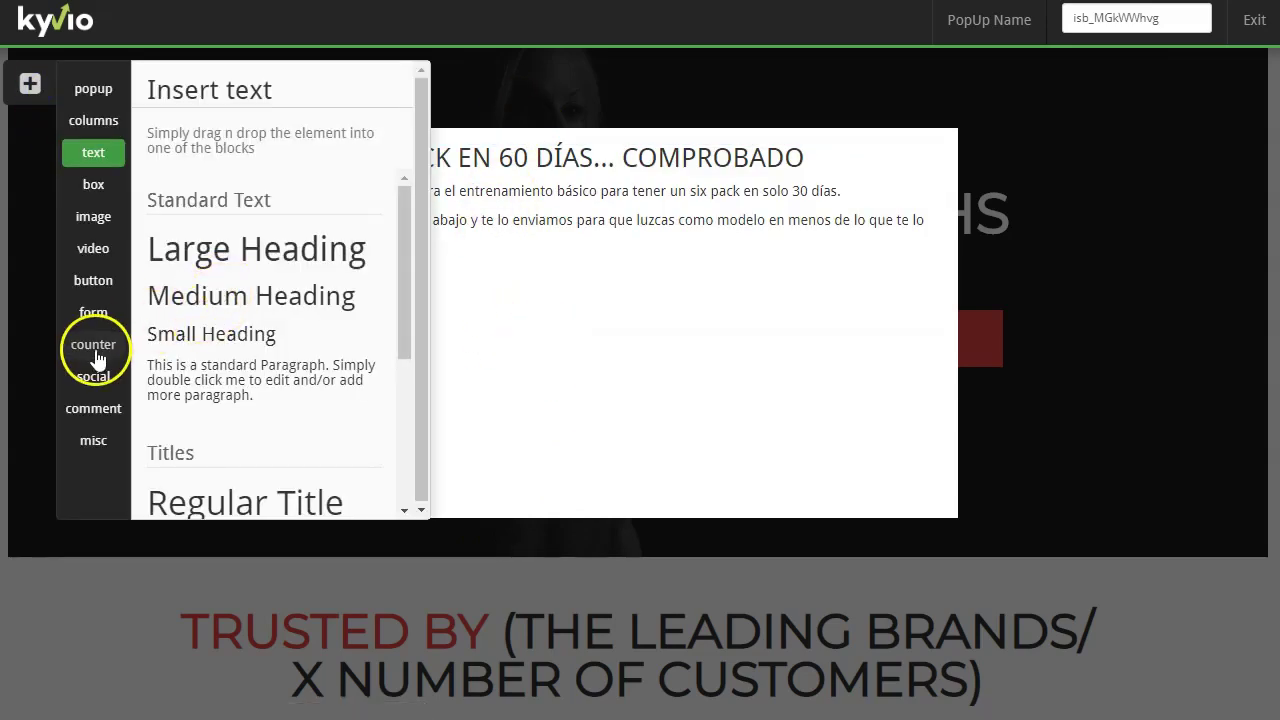
click(98, 318)
drag(237, 223, 536, 318)
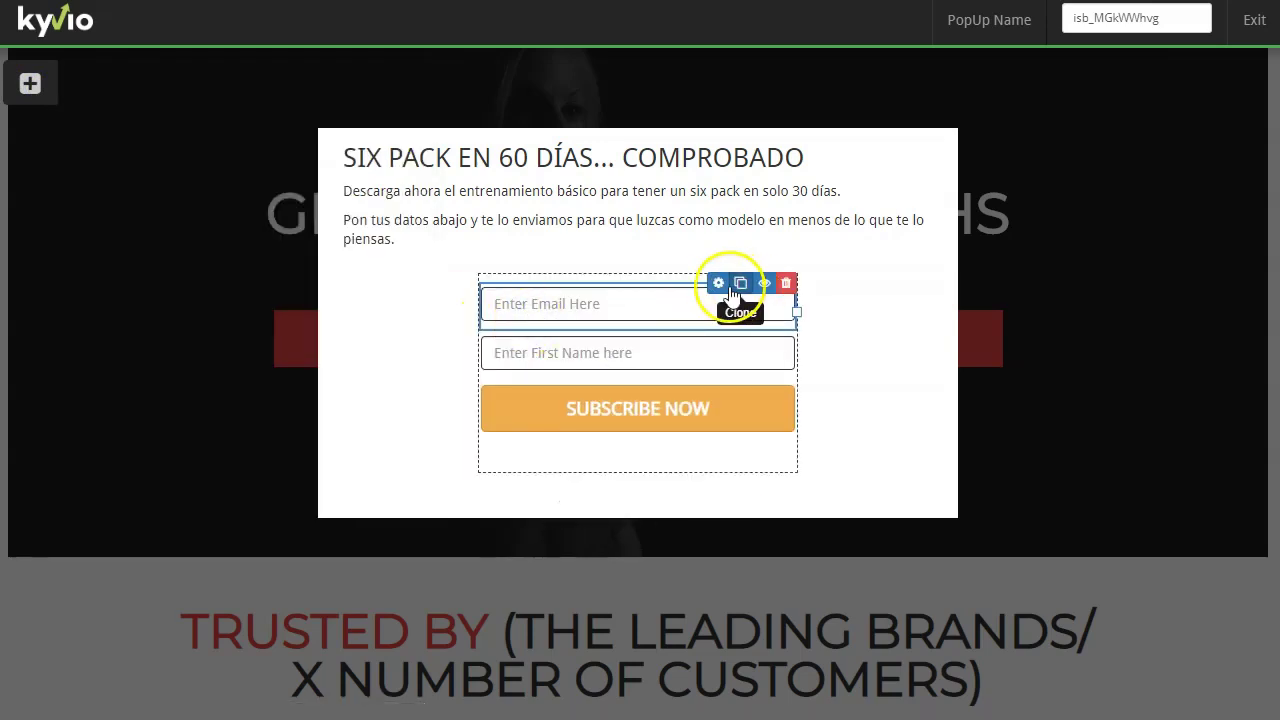
Make the email field large and required, with placeholder 'Pon aqui tu email' and a mail icon.
click(718, 283)
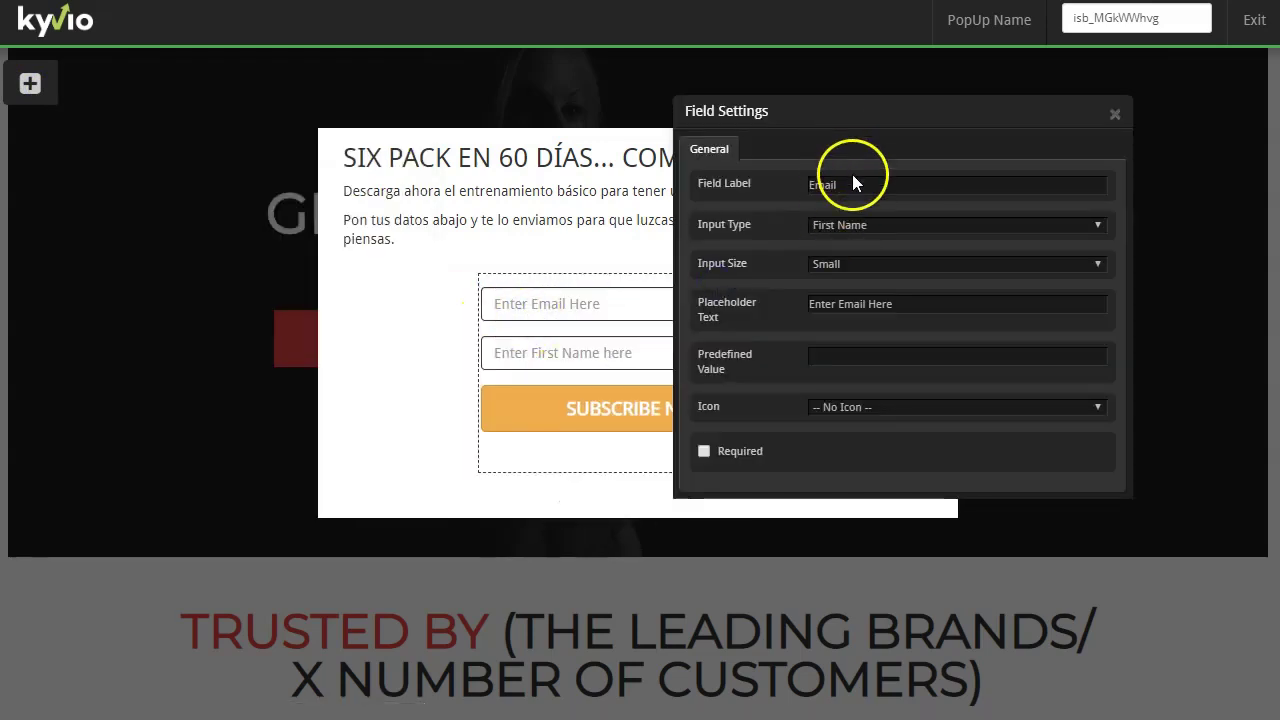
click(880, 266)
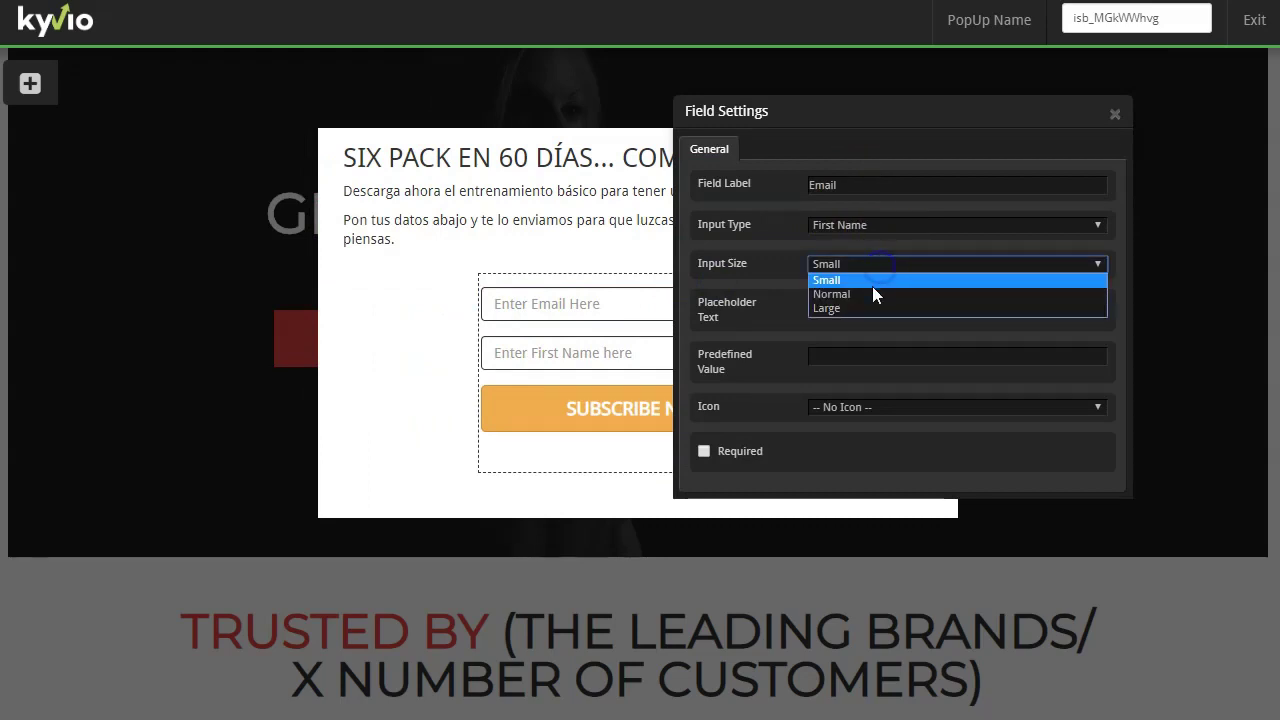
click(871, 311)
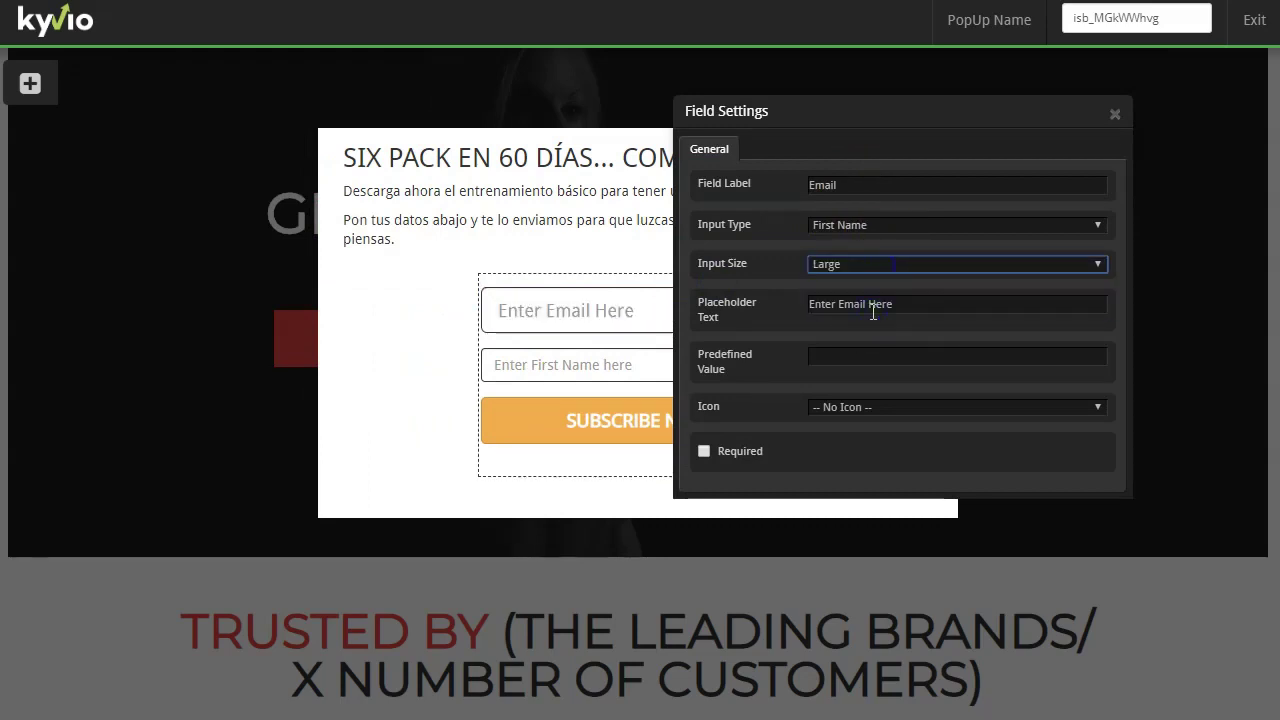
triple_click(918, 307)
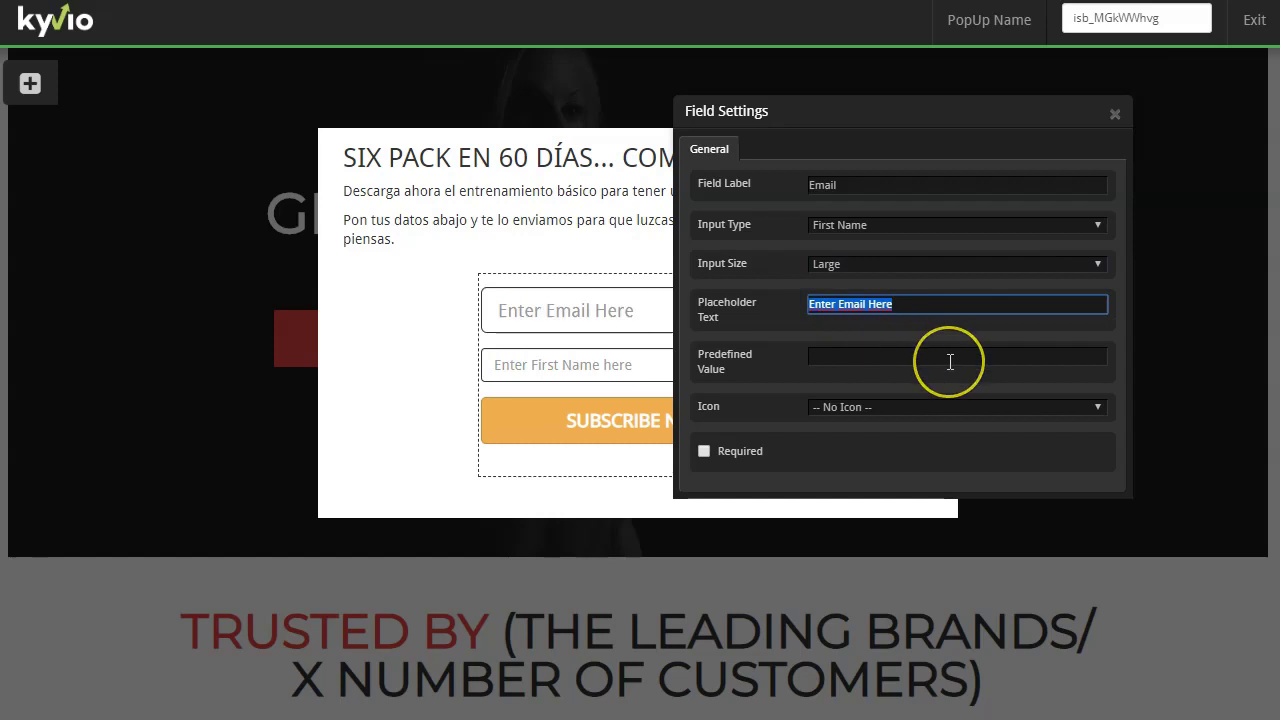
text(Pon aqui tu email)
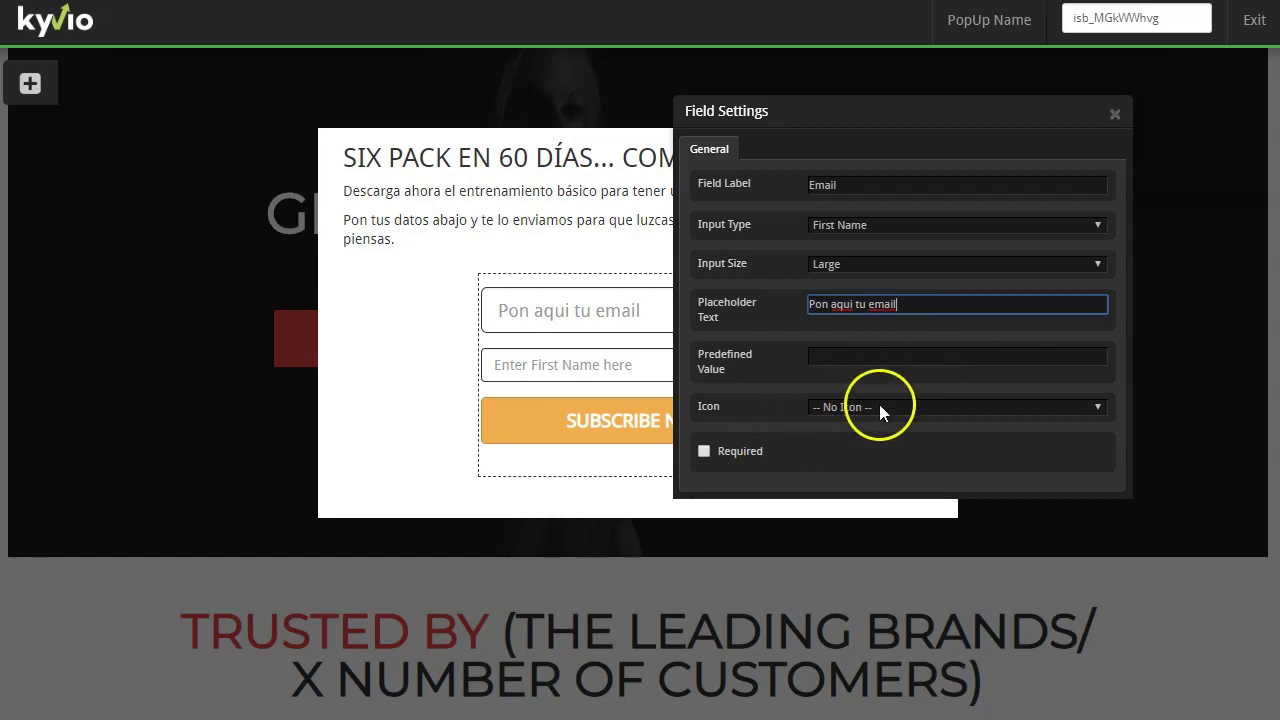
click(878, 408)
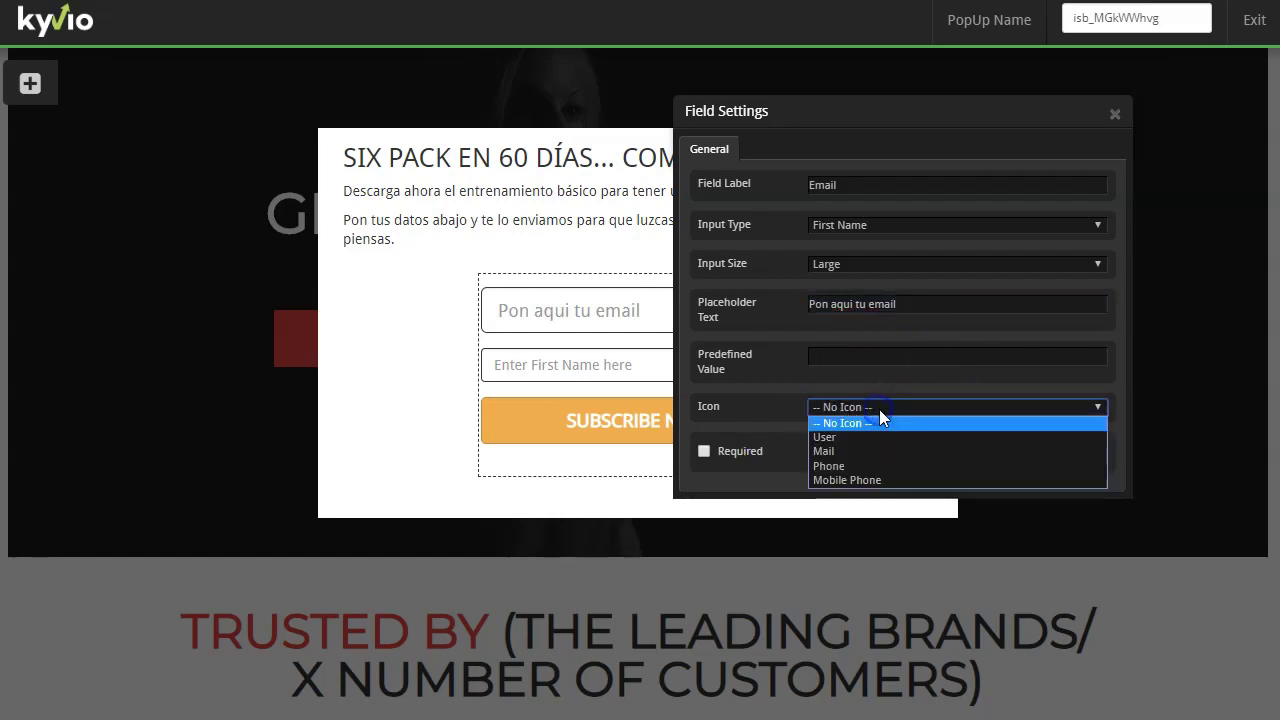
click(853, 451)
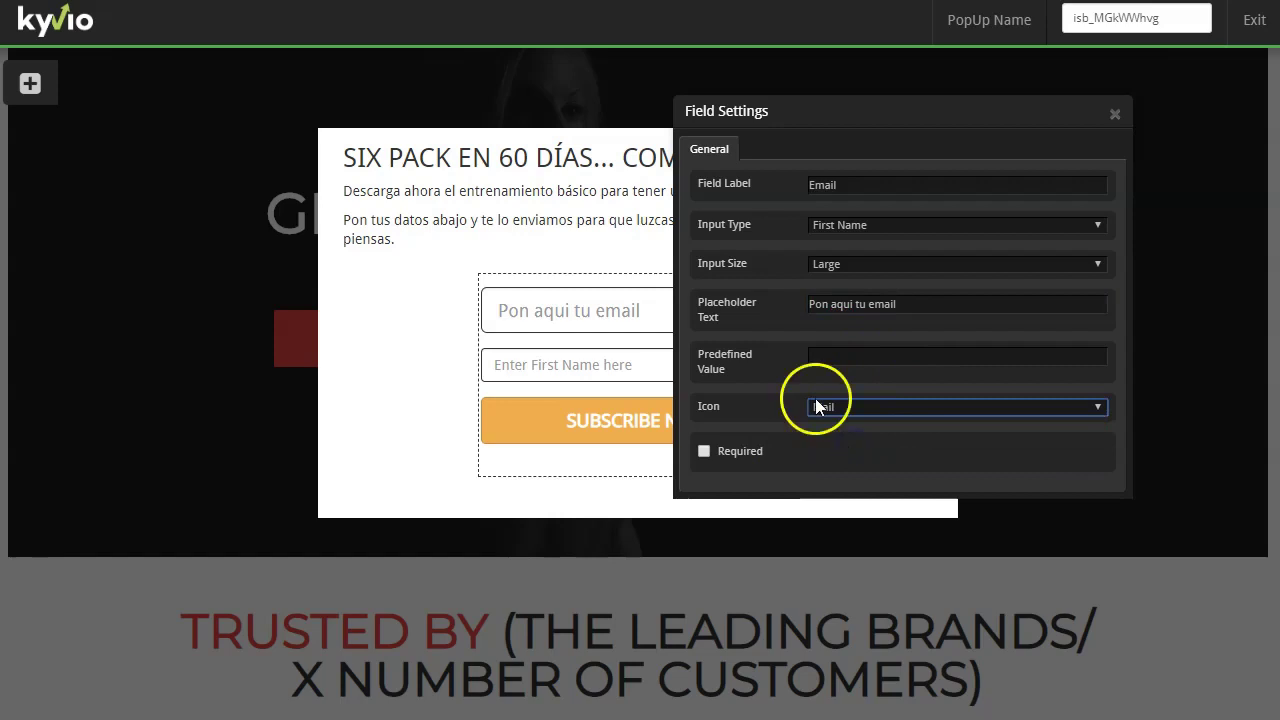
click(703, 452)
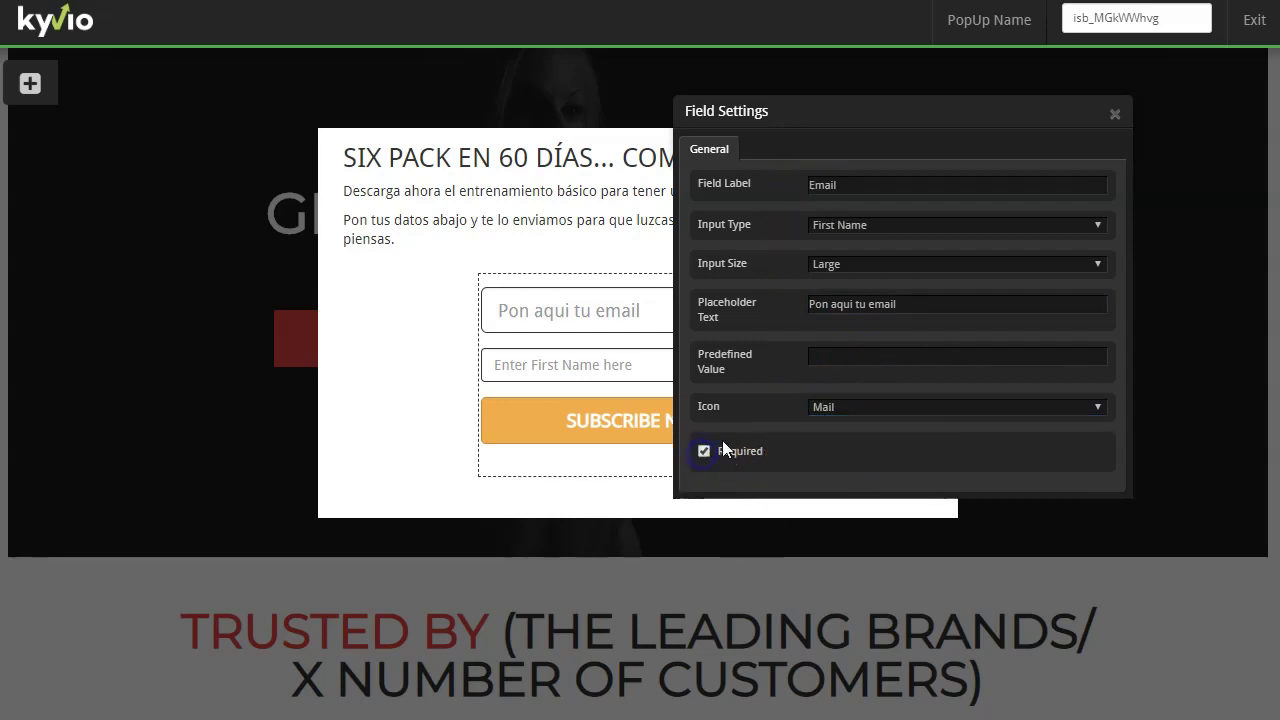
click(1115, 116)
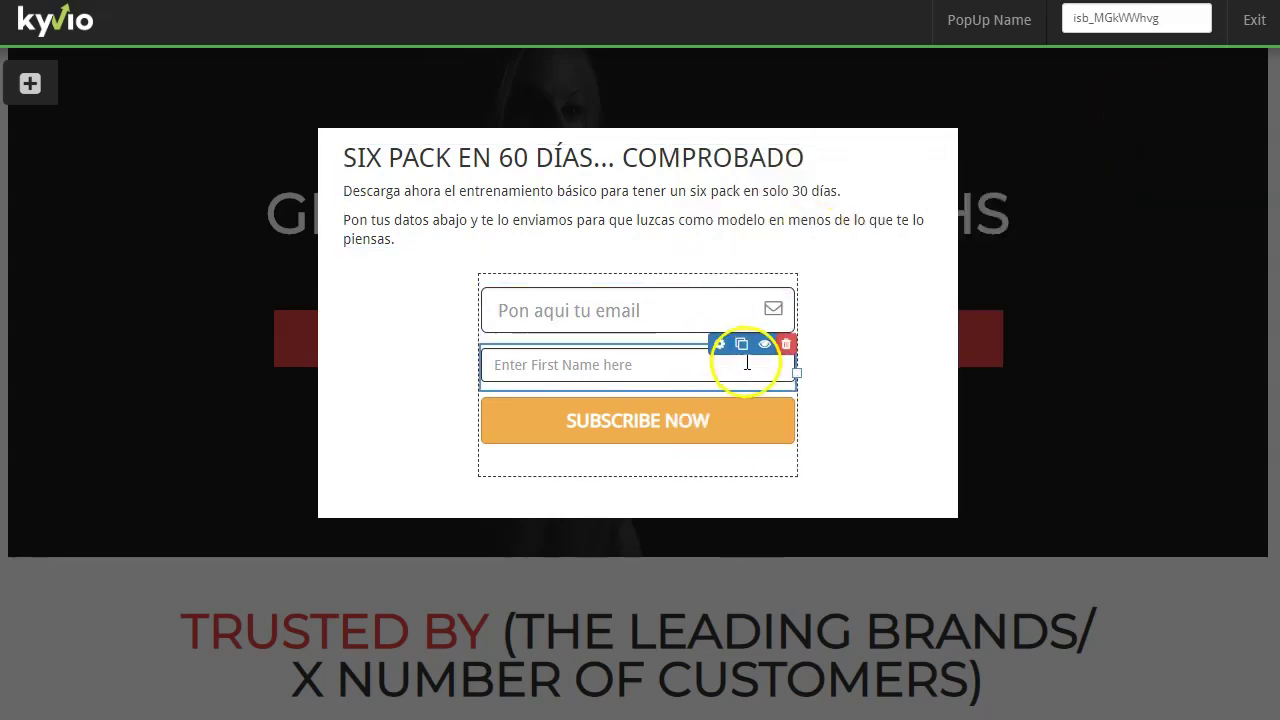
Make the name field large with placeholder 'Tu nombre' and a person icon, then widen the form.
click(717, 345)
click(886, 264)
click(878, 310)
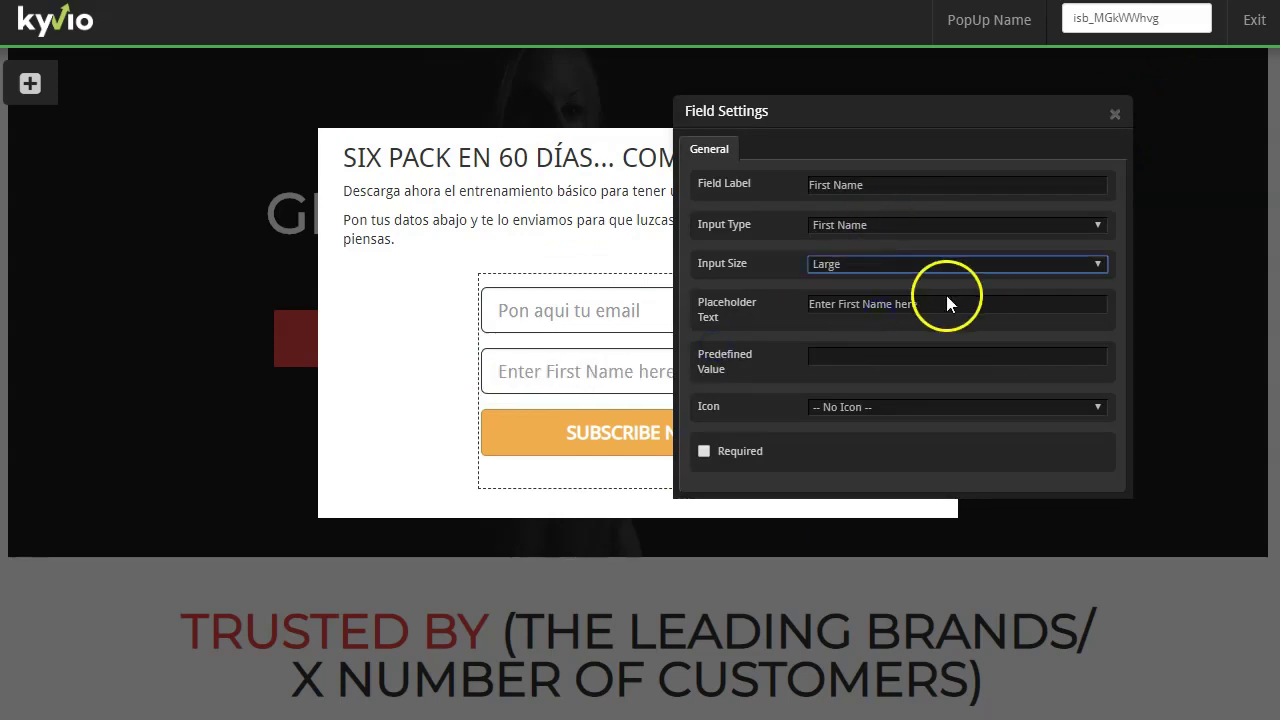
drag(946, 303, 786, 313)
text(Tu nombre)
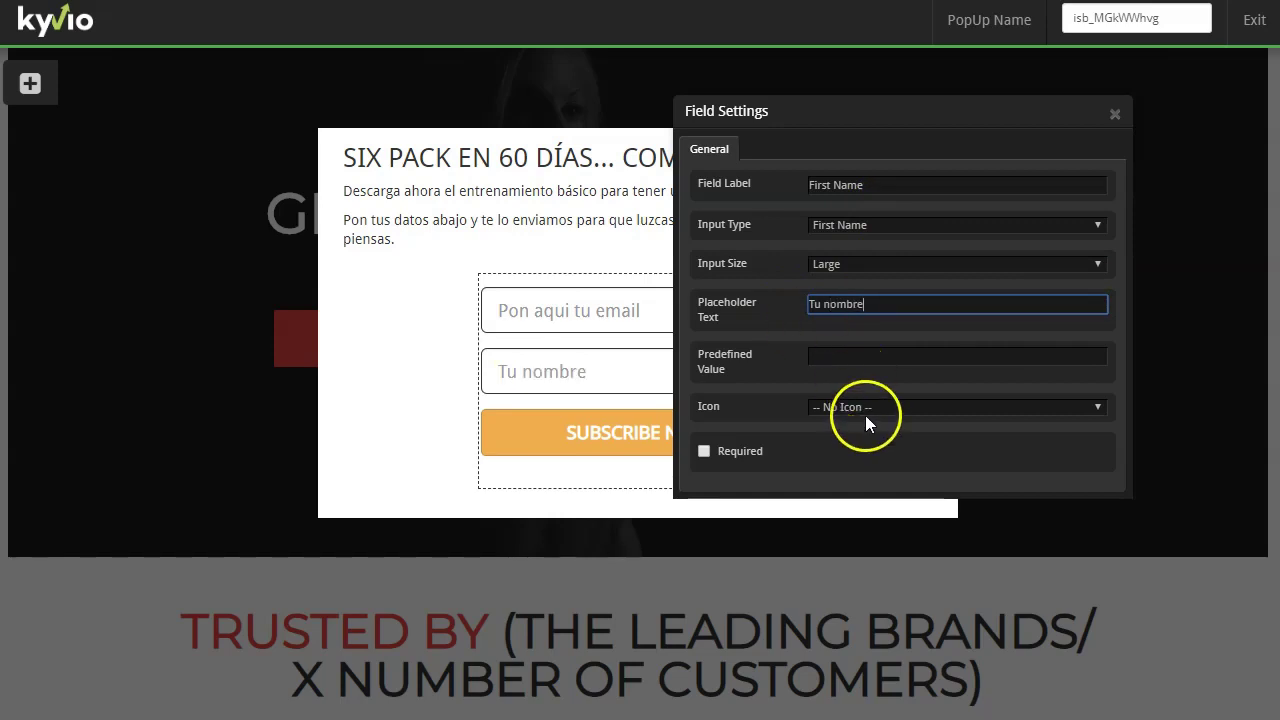
click(865, 410)
click(851, 435)
click(731, 451)
click(1123, 113)
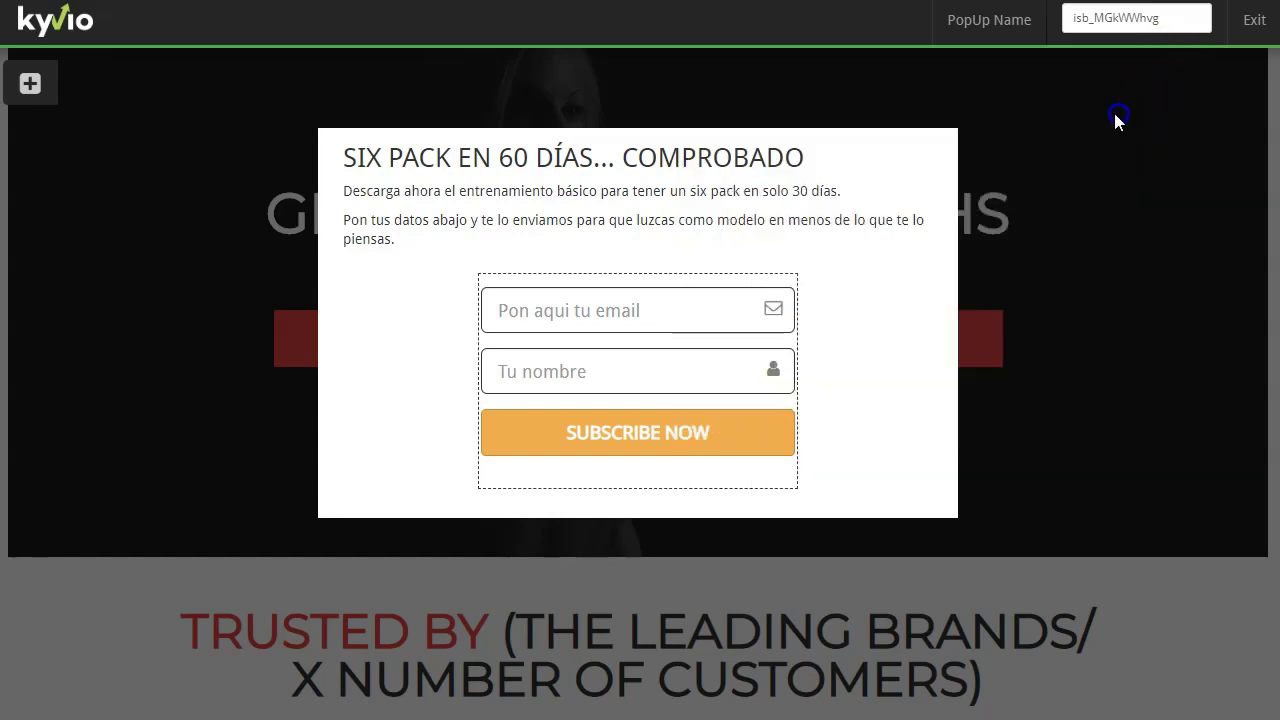
click(837, 390)
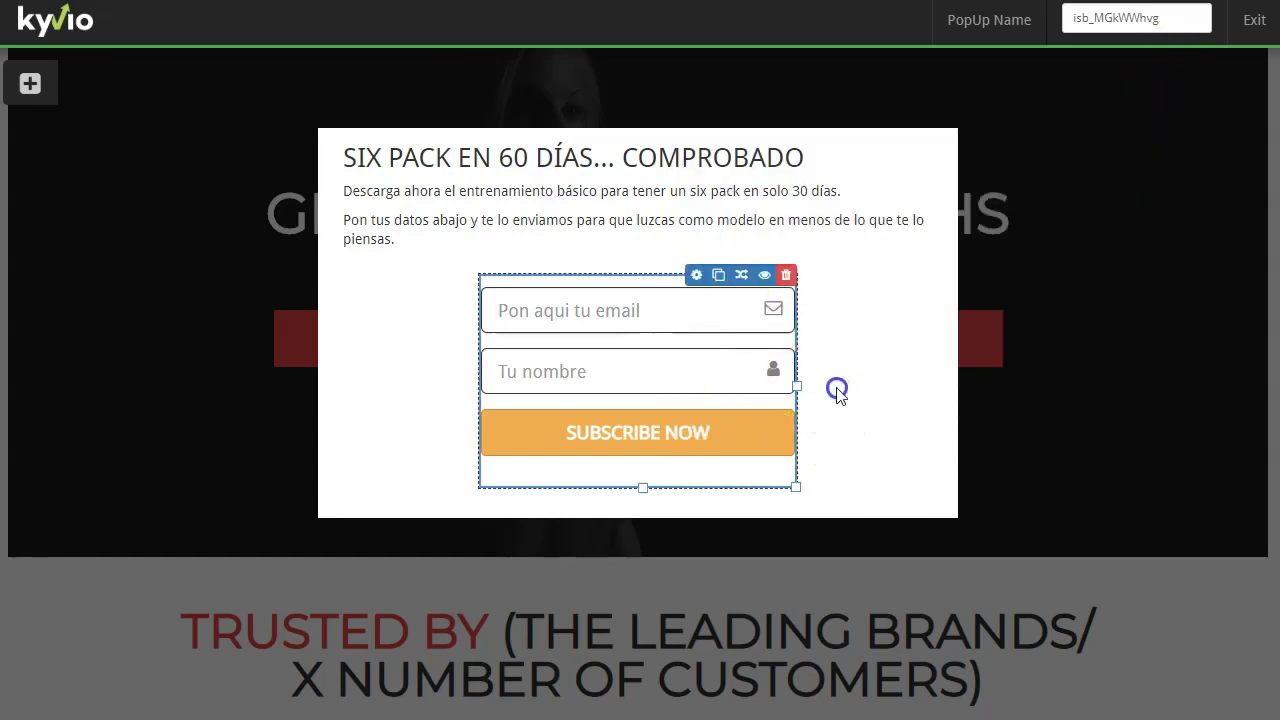
drag(798, 385, 906, 395)
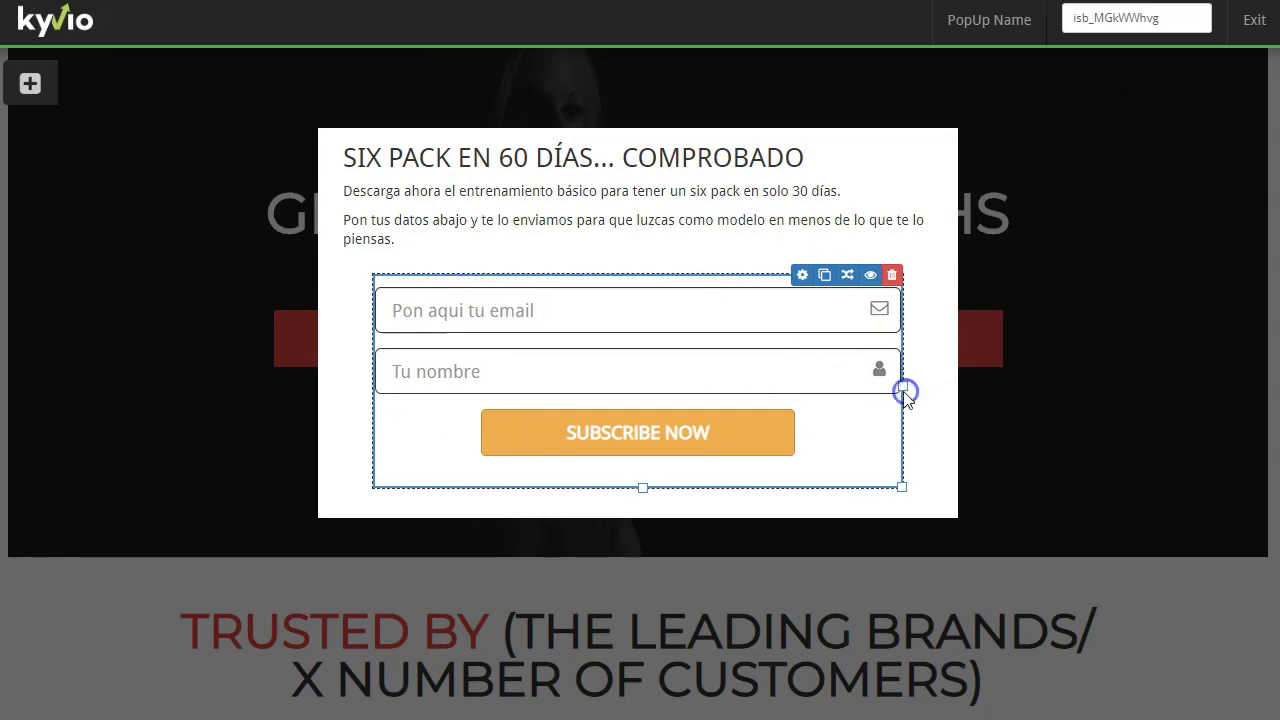
Give the SUBSCRIBE NOW button a yellow #ffff00 background and border with a black #000000 label.
click(690, 432)
click(642, 416)
click(640, 414)
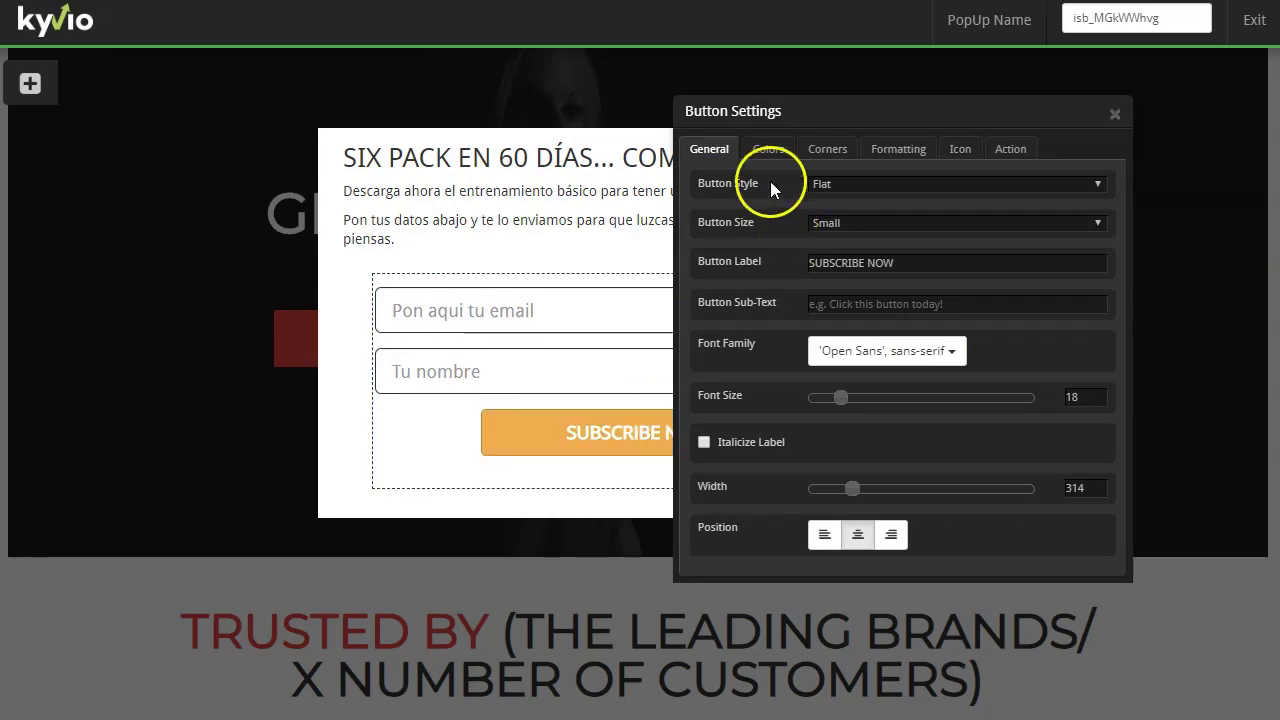
click(765, 149)
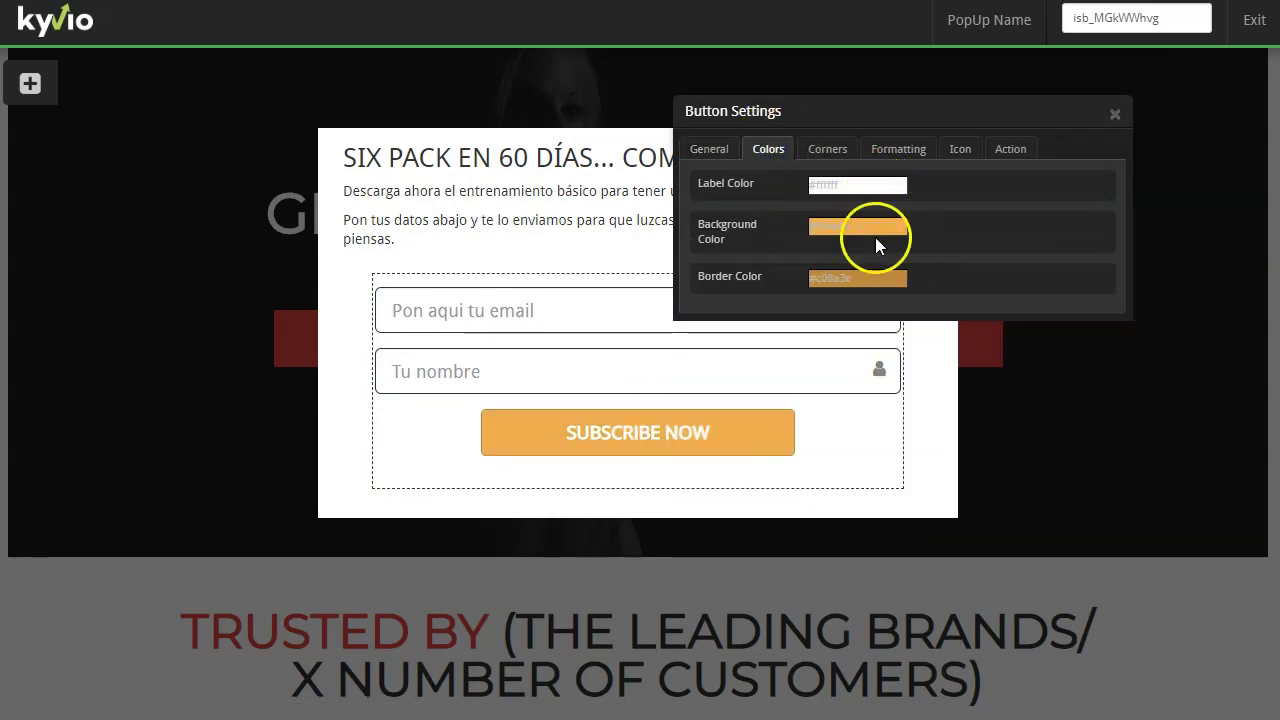
click(875, 237)
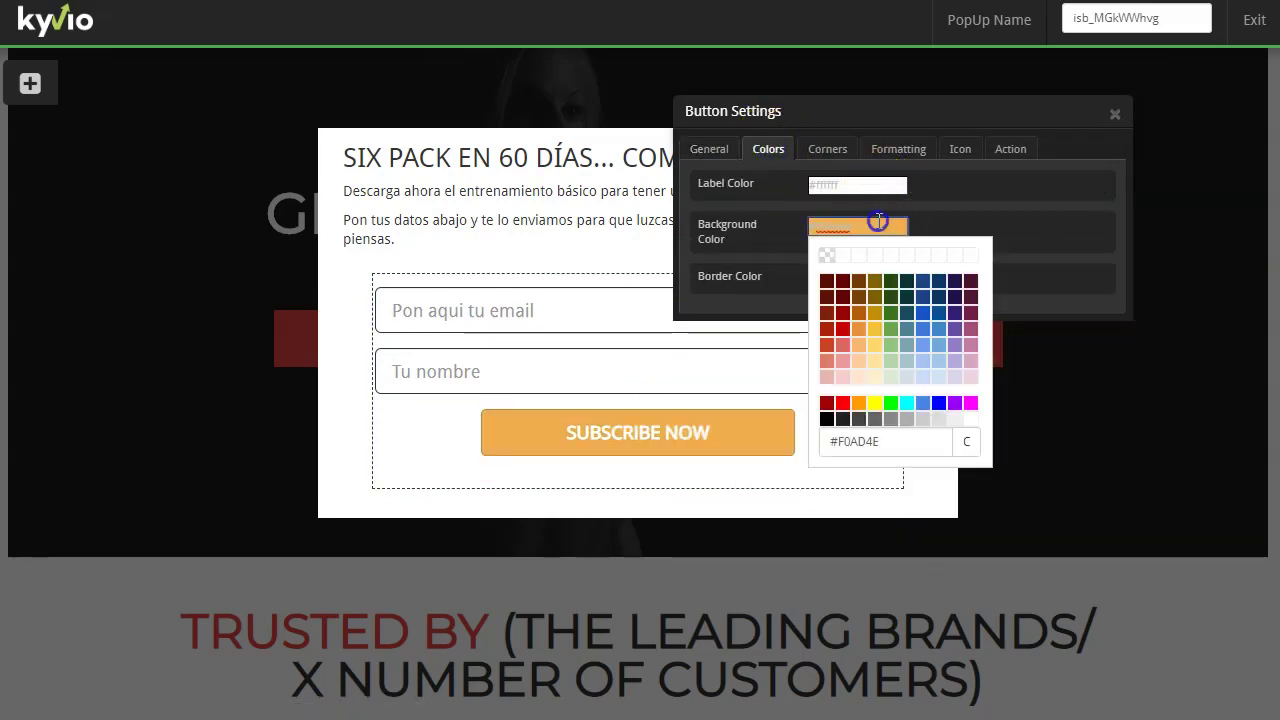
click(876, 401)
click(872, 280)
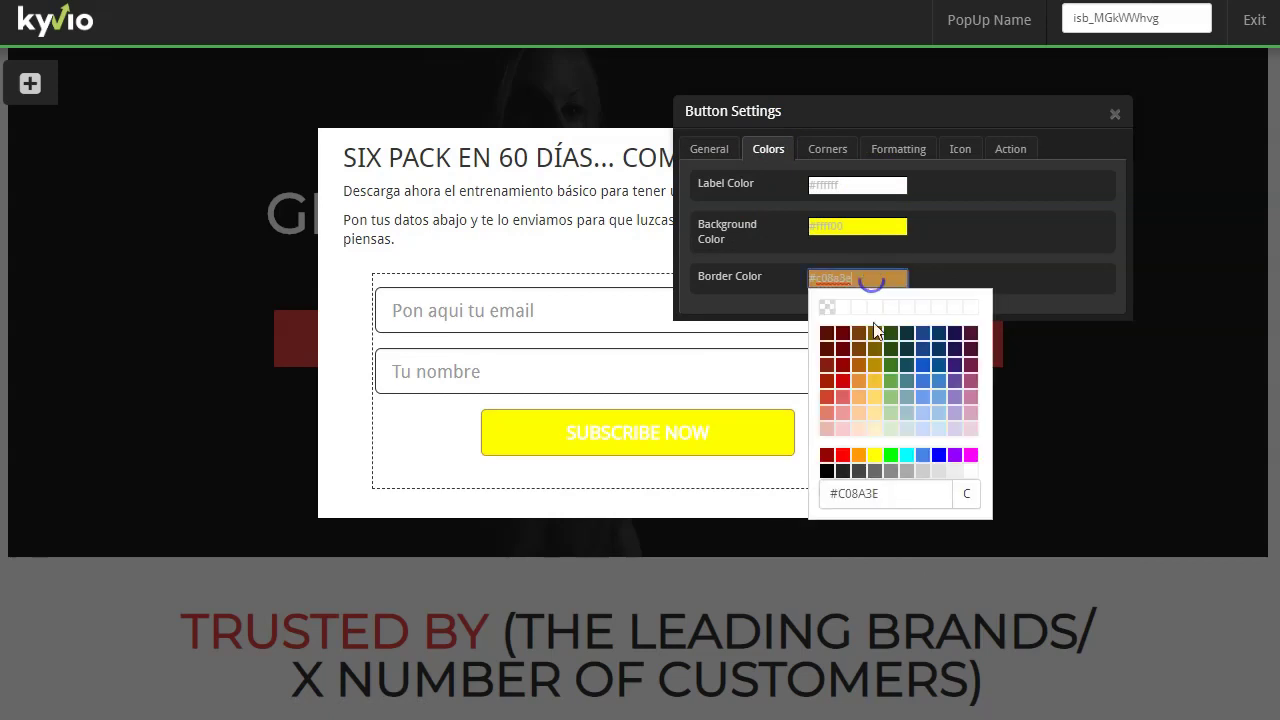
click(870, 452)
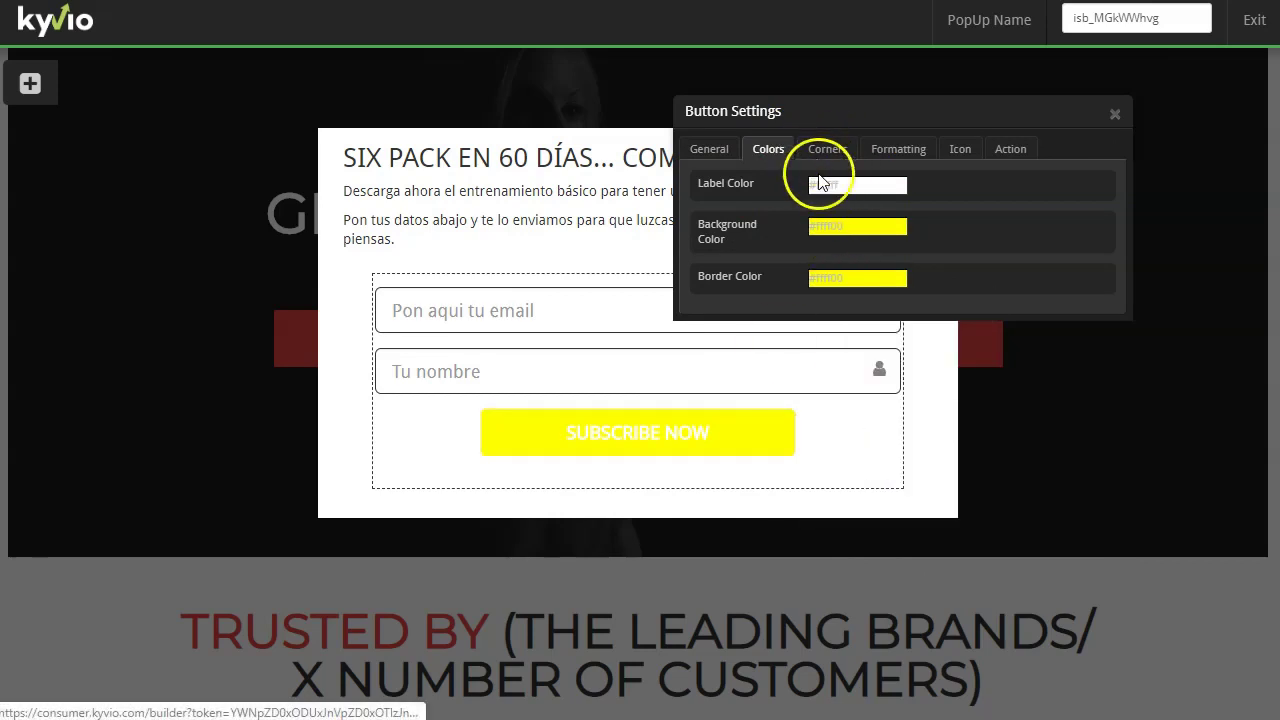
click(858, 187)
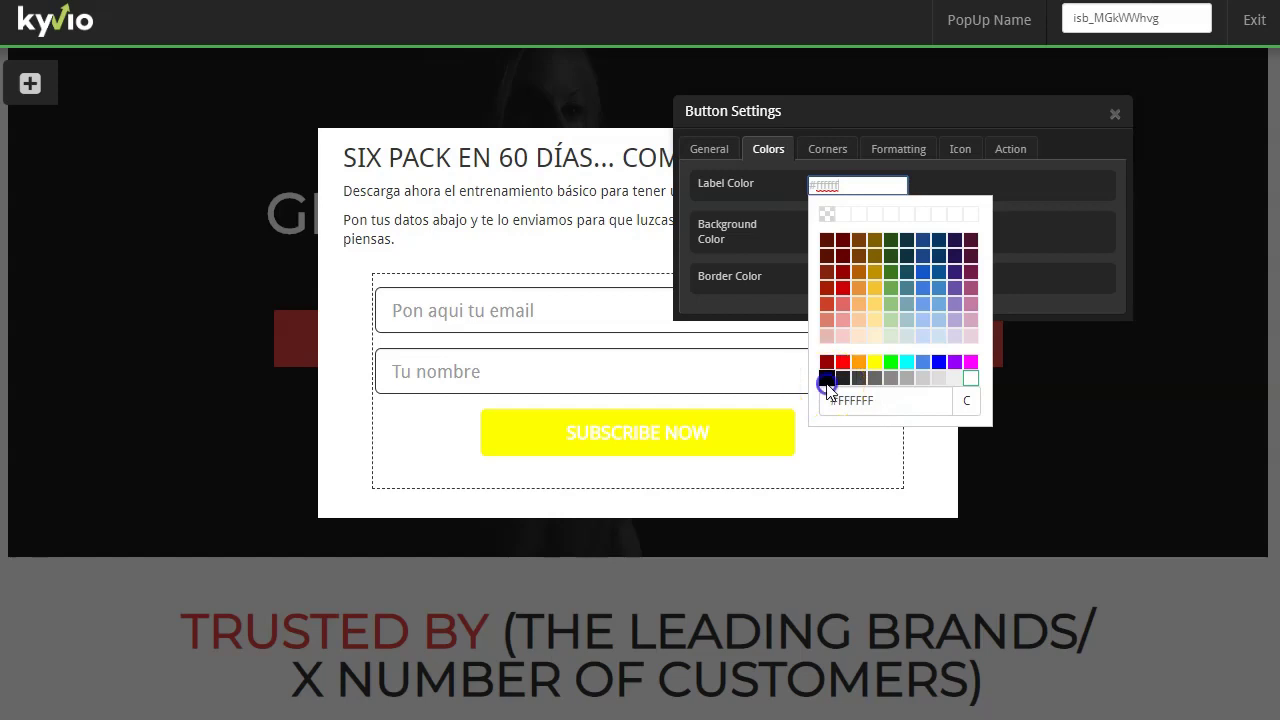
click(826, 378)
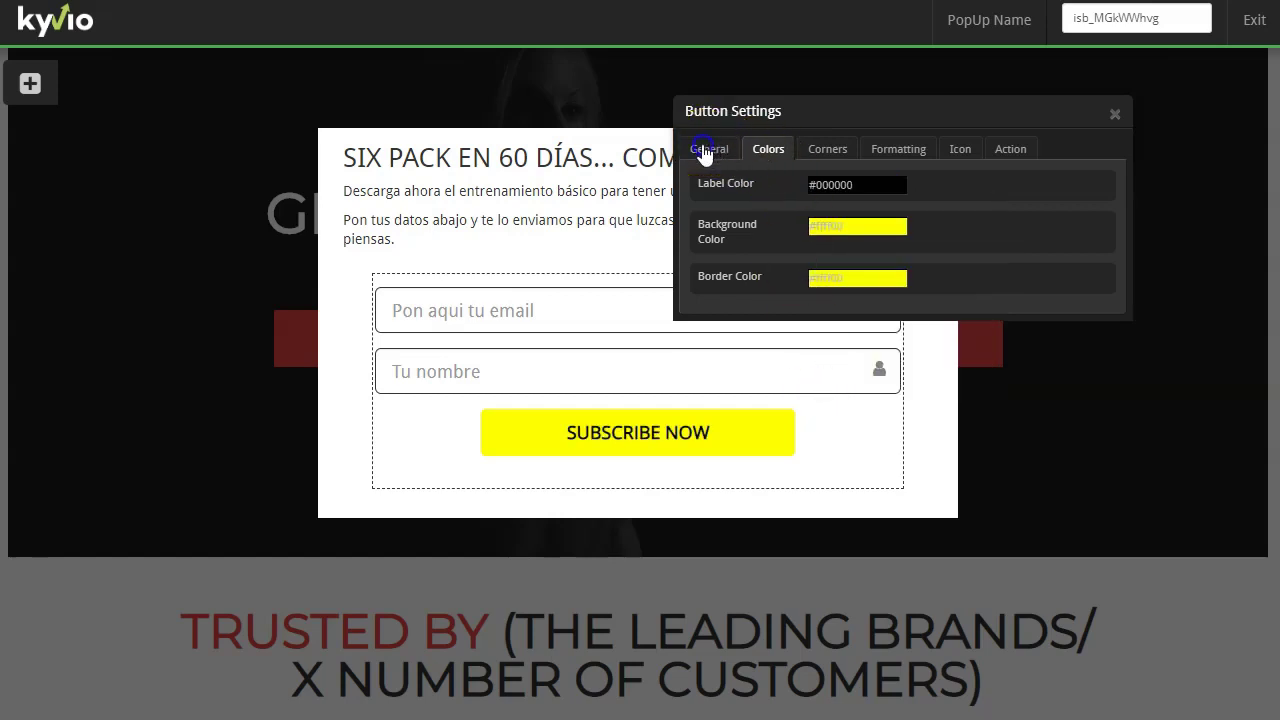
click(707, 150)
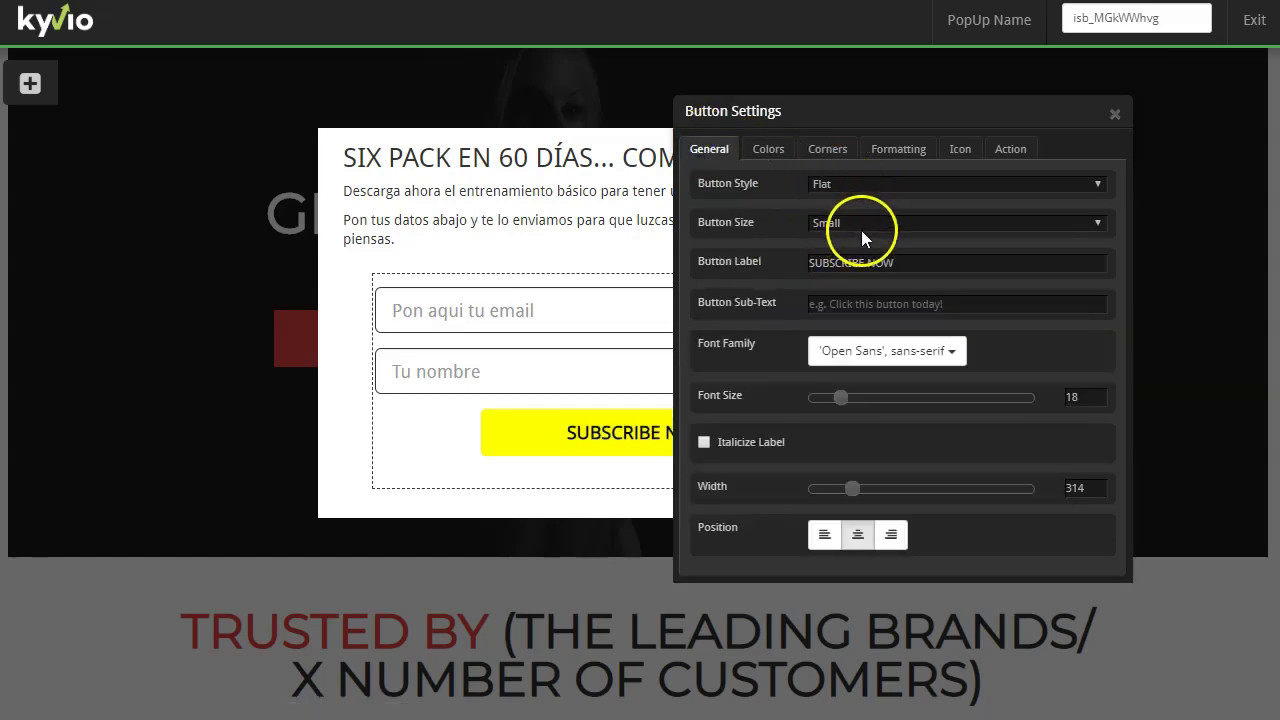
Set the button size to Big and change its label to 'DAME MI ENTRENAMIENTO'.
click(860, 228)
click(854, 267)
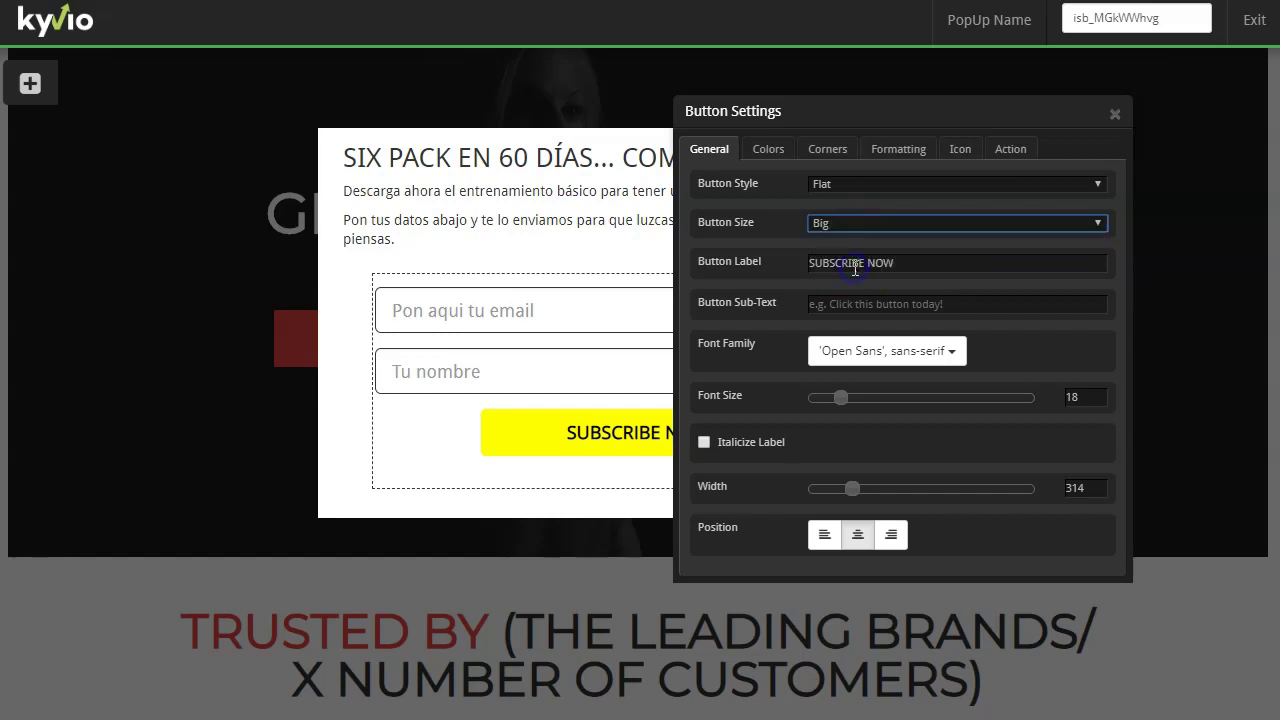
drag(906, 262, 800, 260)
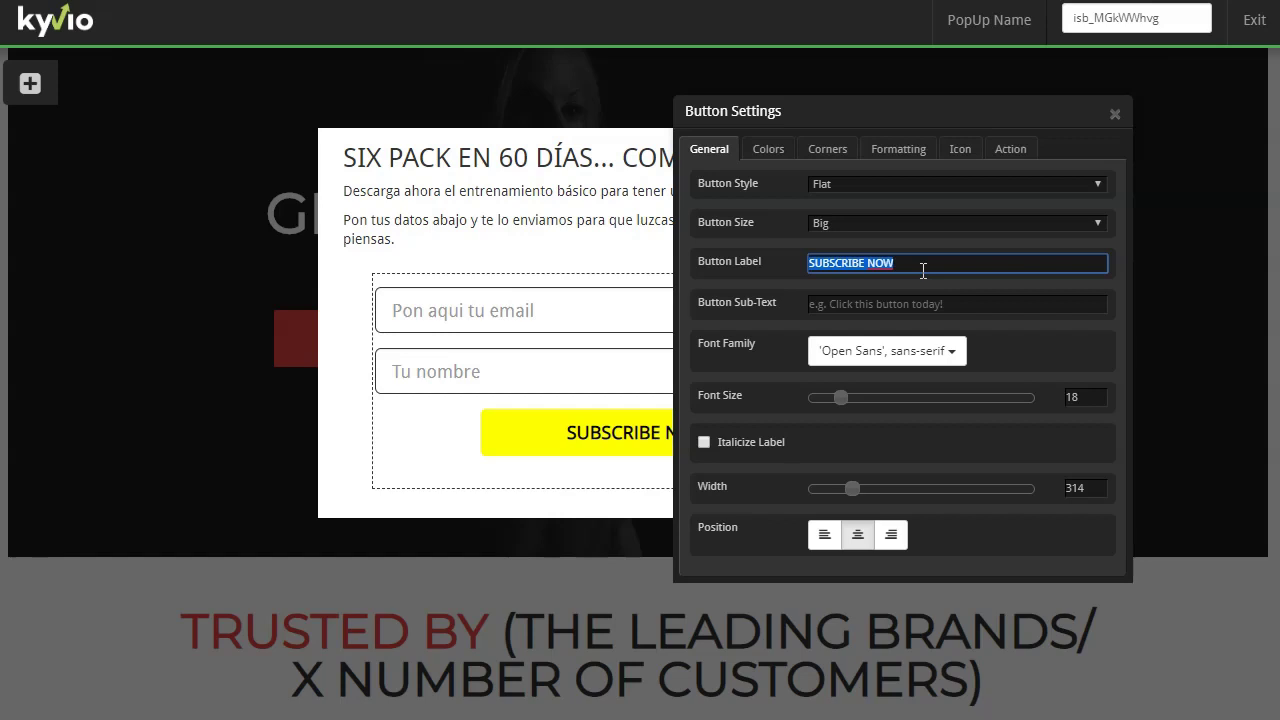
text(dame m)
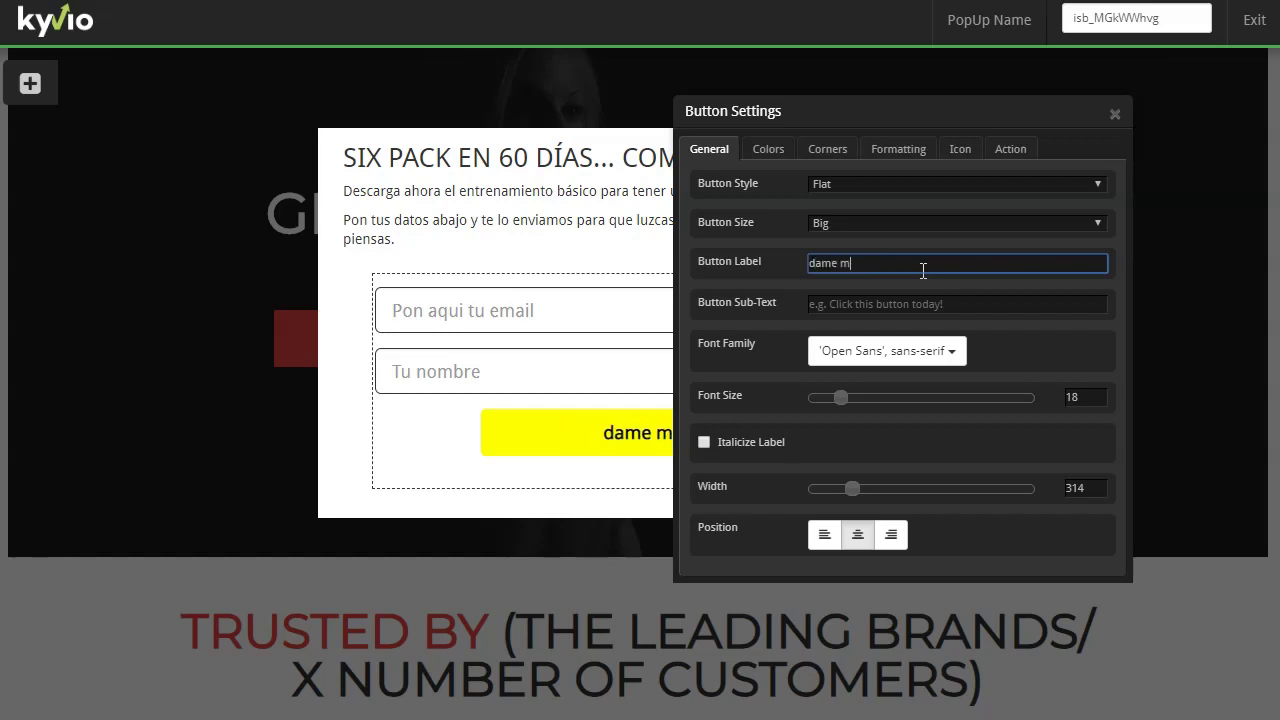
key(BackSpace)
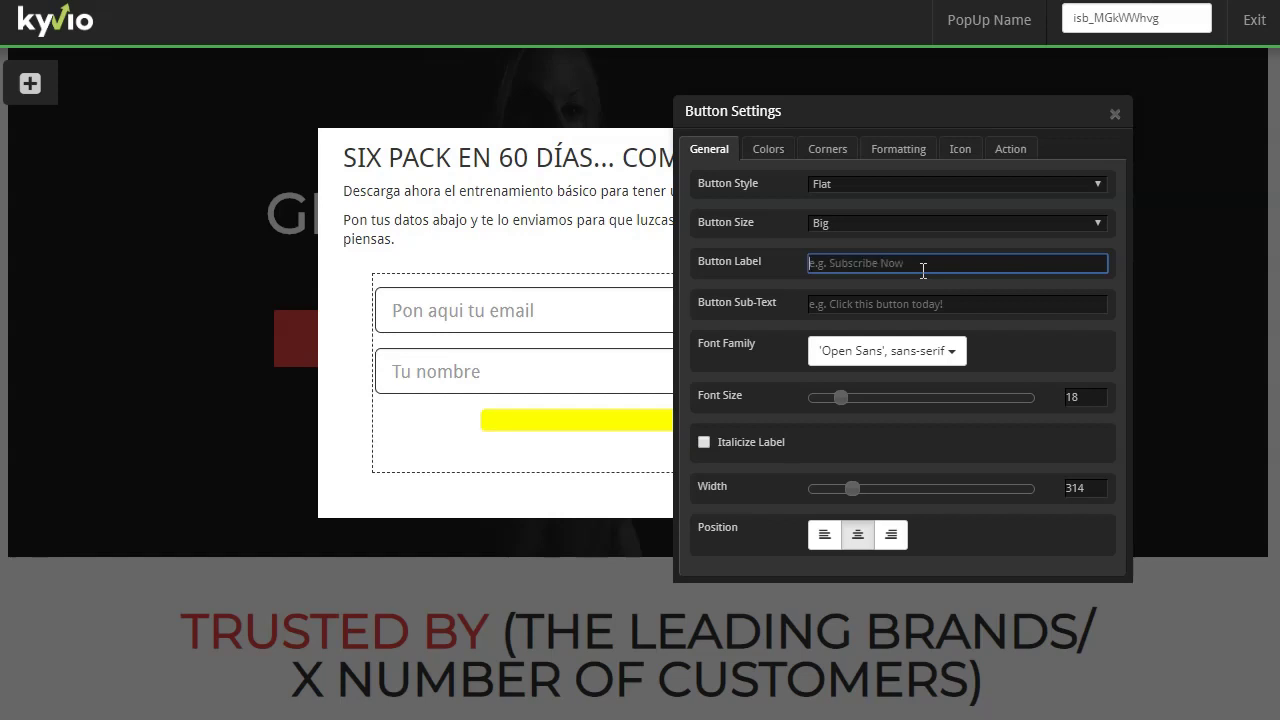
text(A)
key(BackSpace)
text(DAME MI ENTRENAMIENTO)
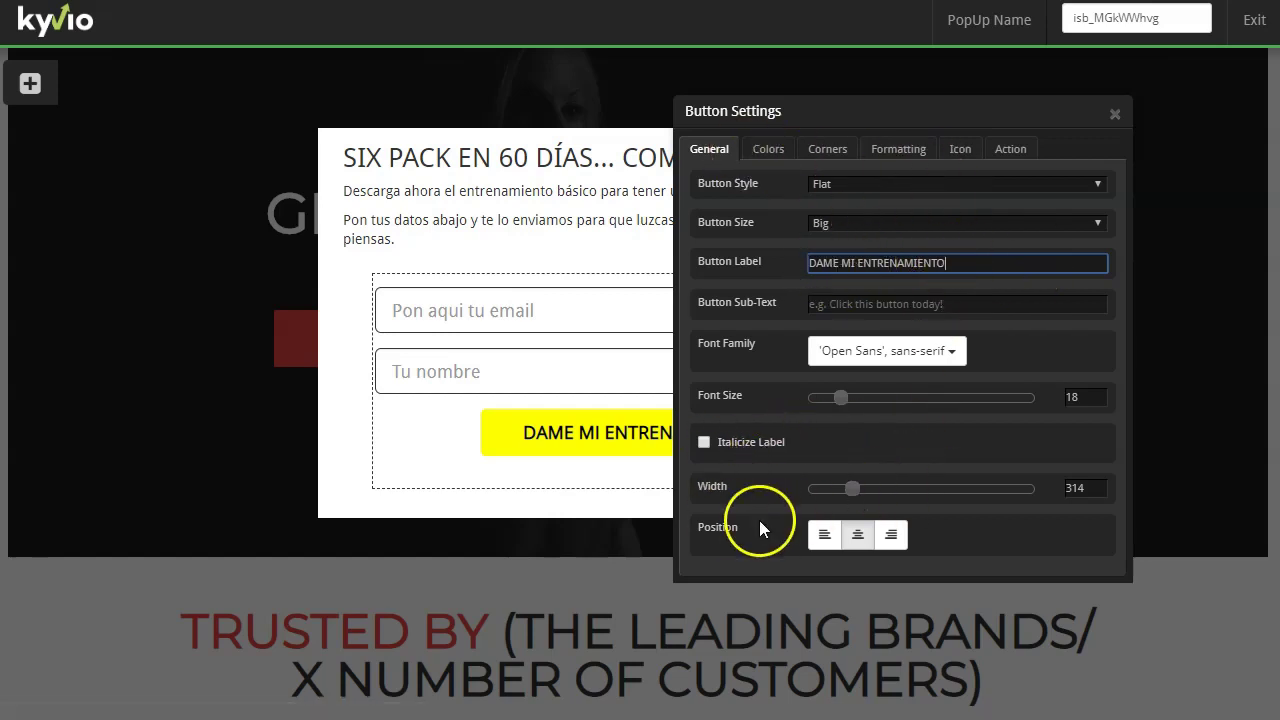
Set the button's On Click Action to Submit Form, targeting form_TgKcBA.
click(762, 150)
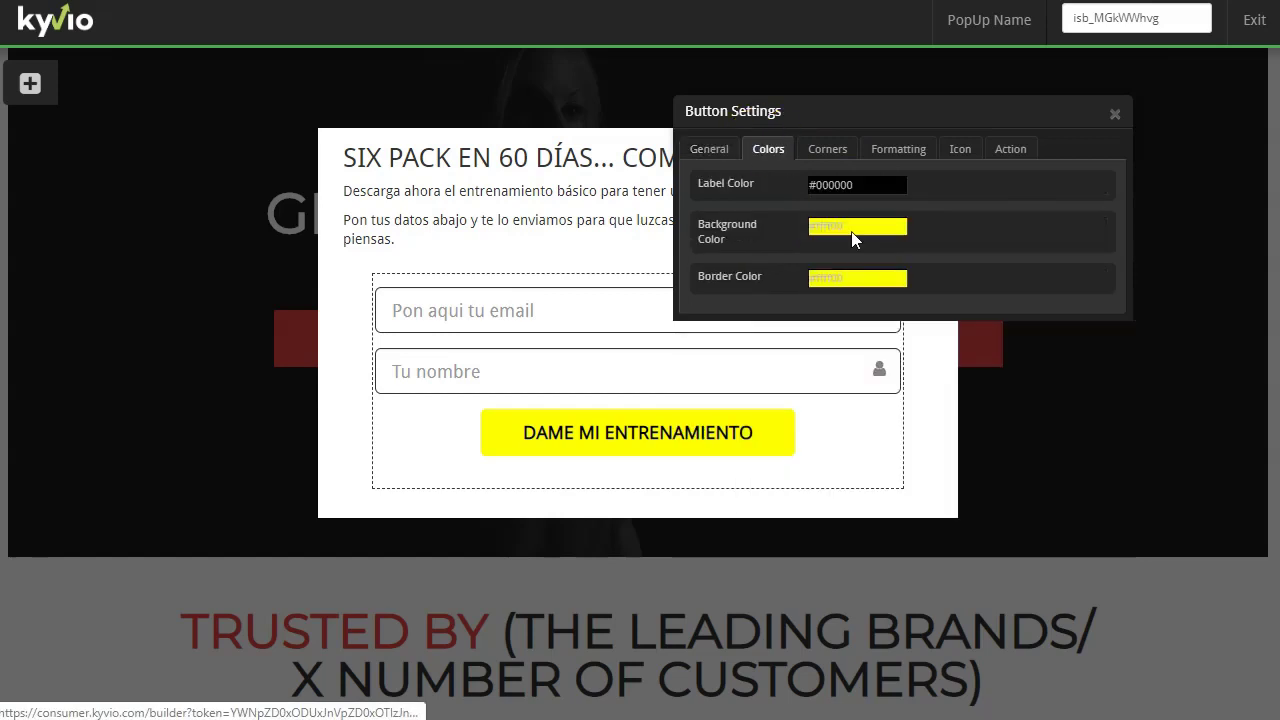
click(822, 152)
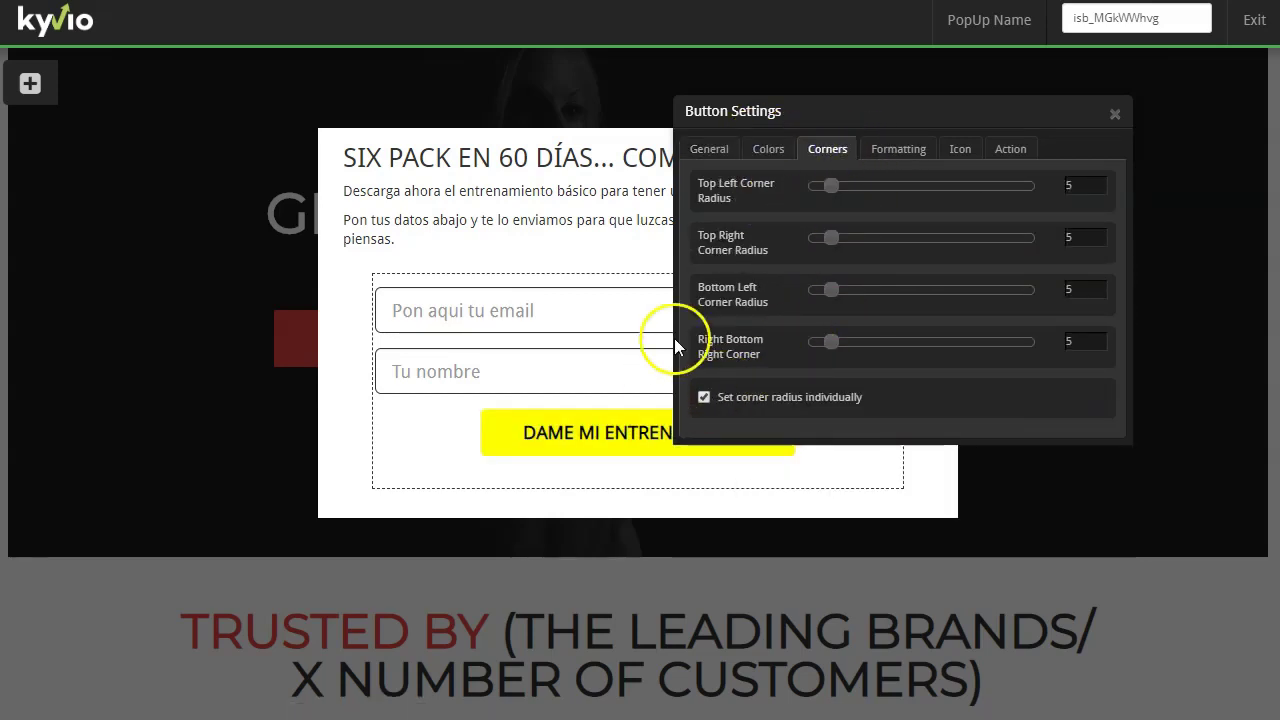
click(900, 152)
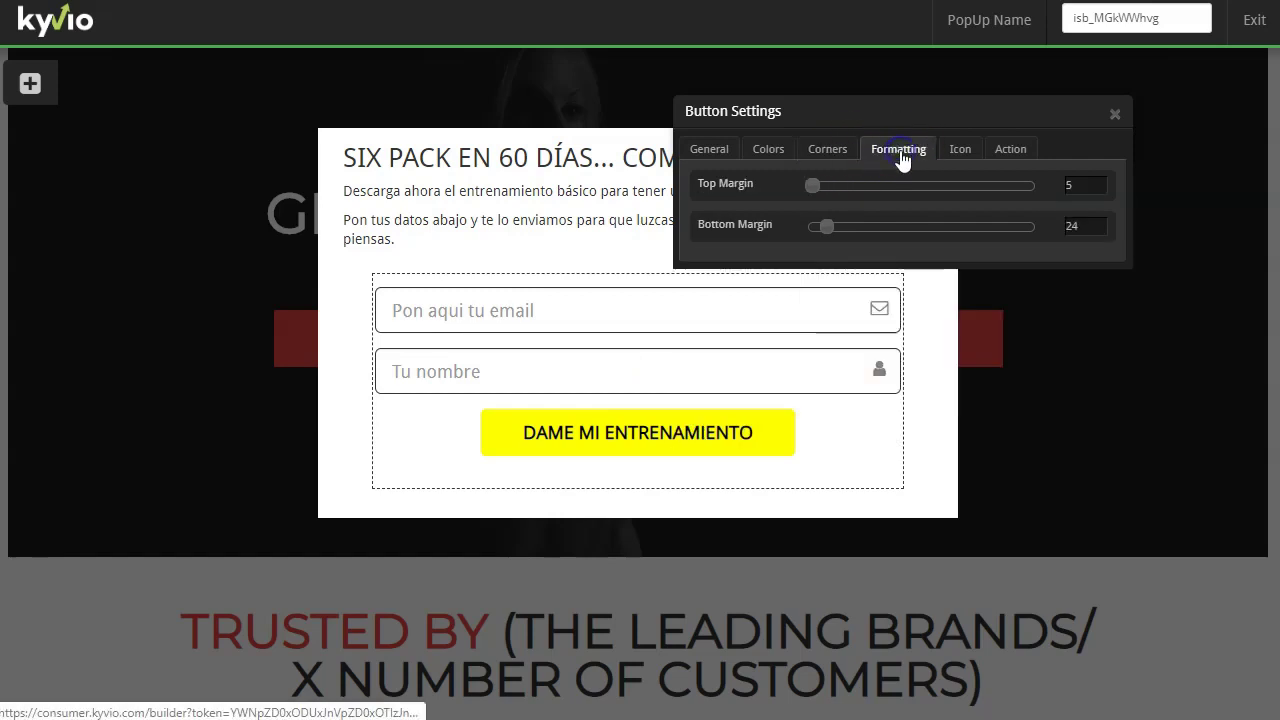
click(818, 150)
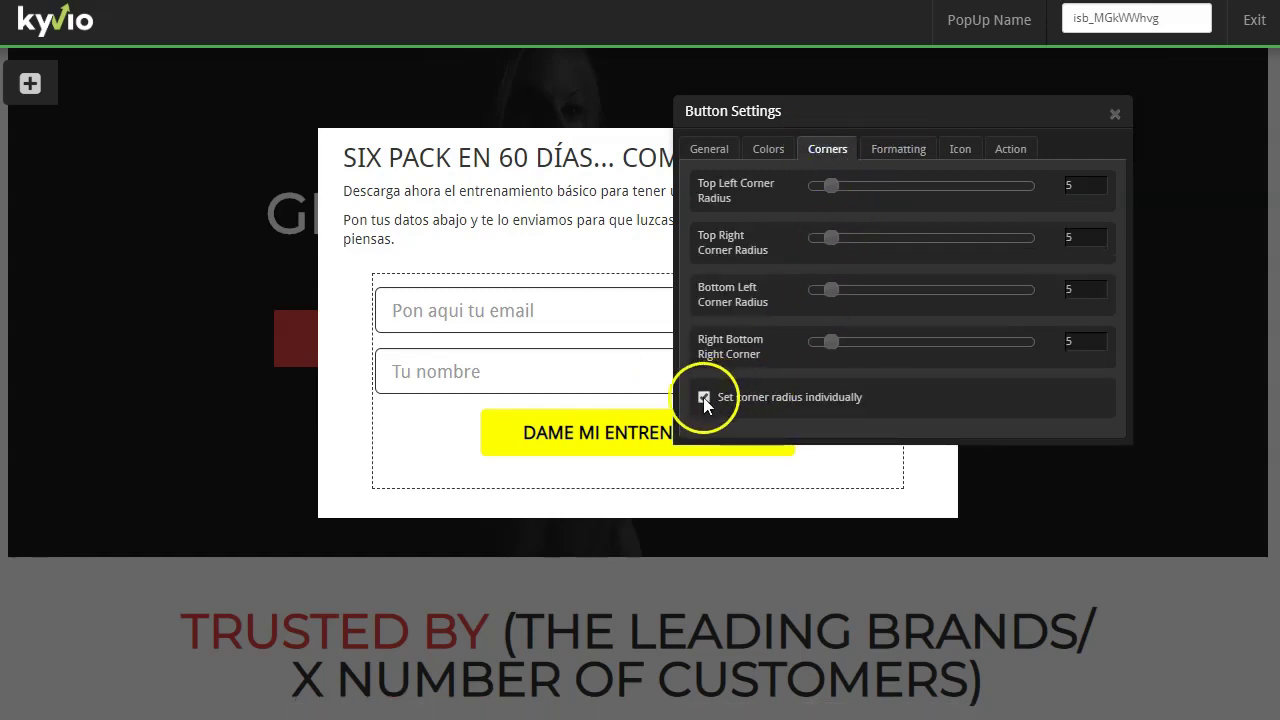
click(900, 152)
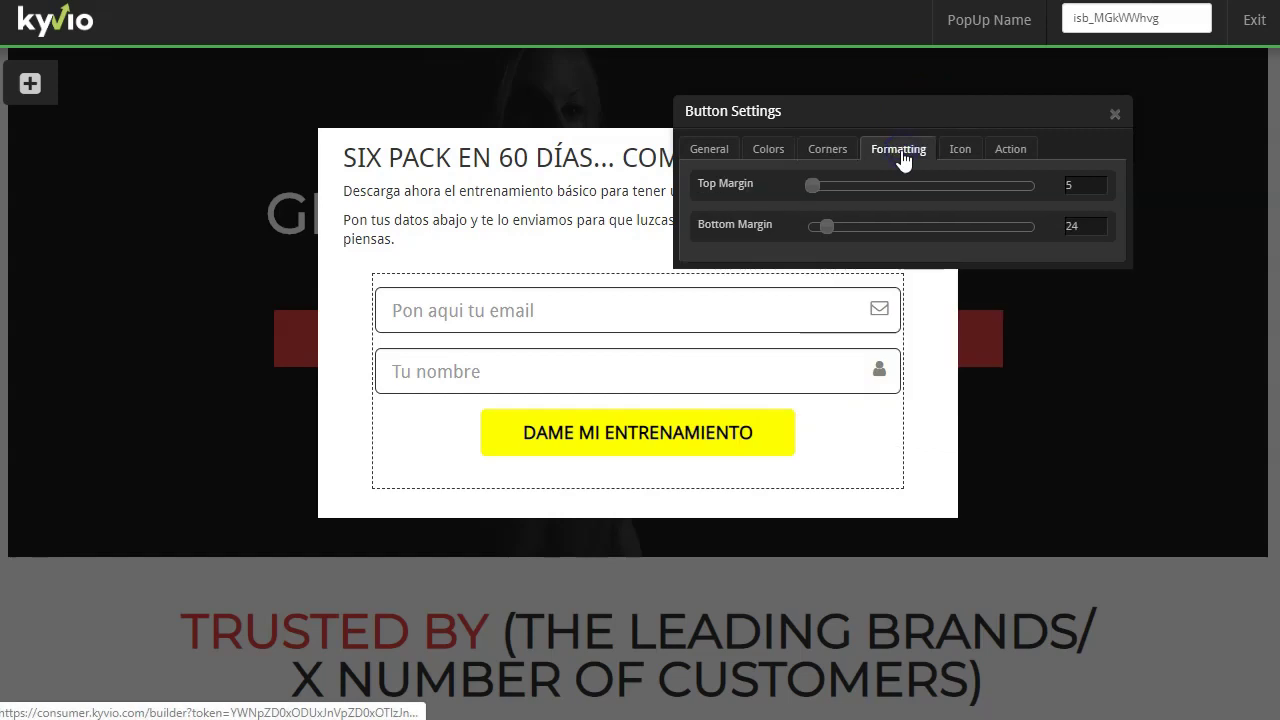
click(960, 152)
click(1010, 150)
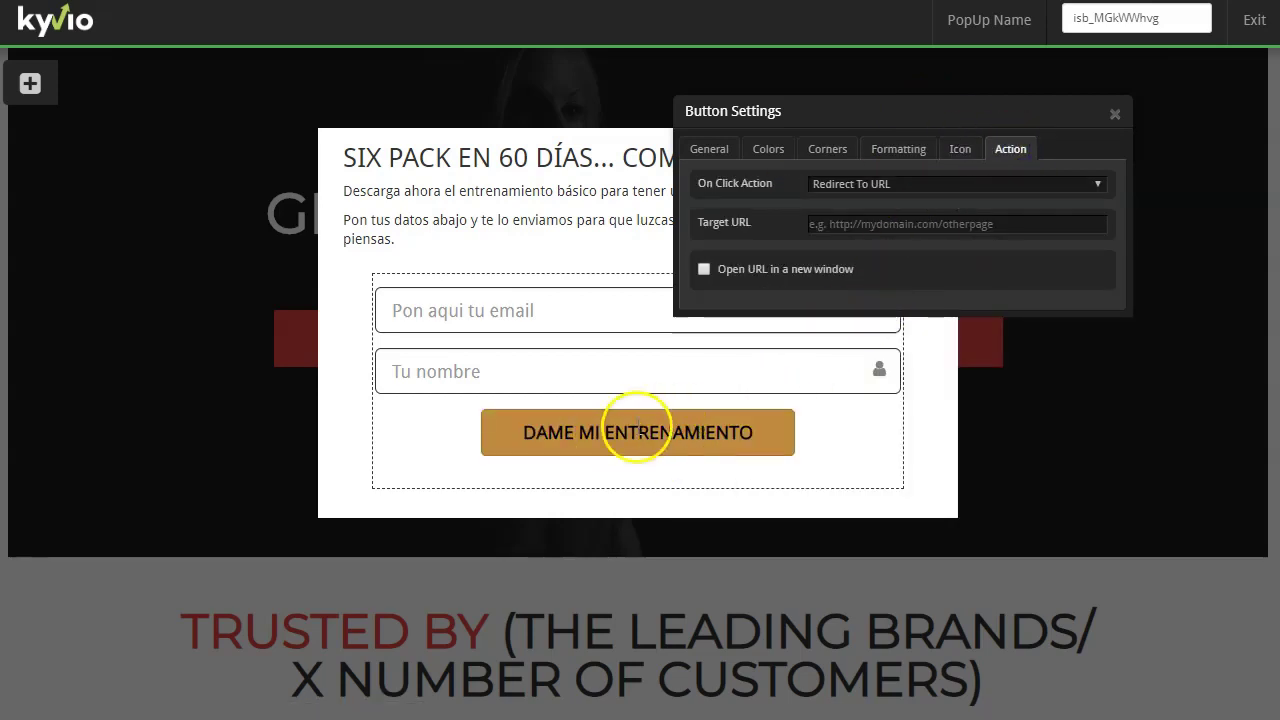
click(932, 186)
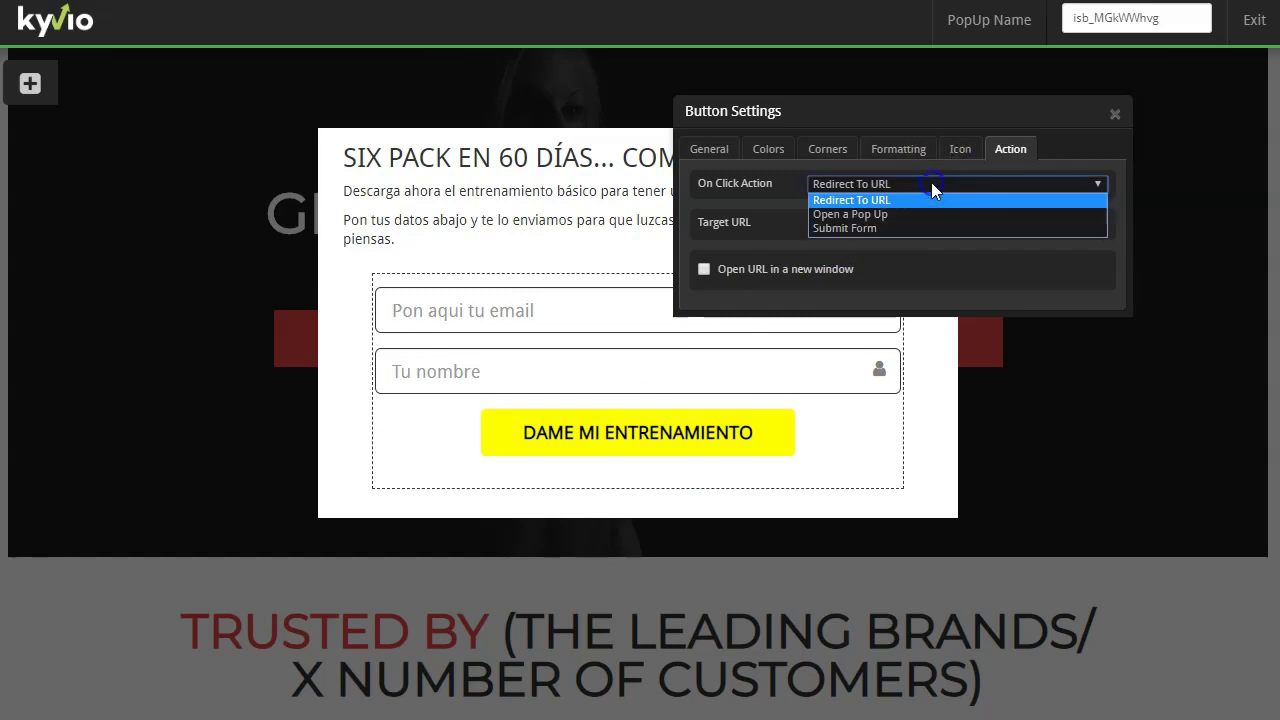
click(876, 229)
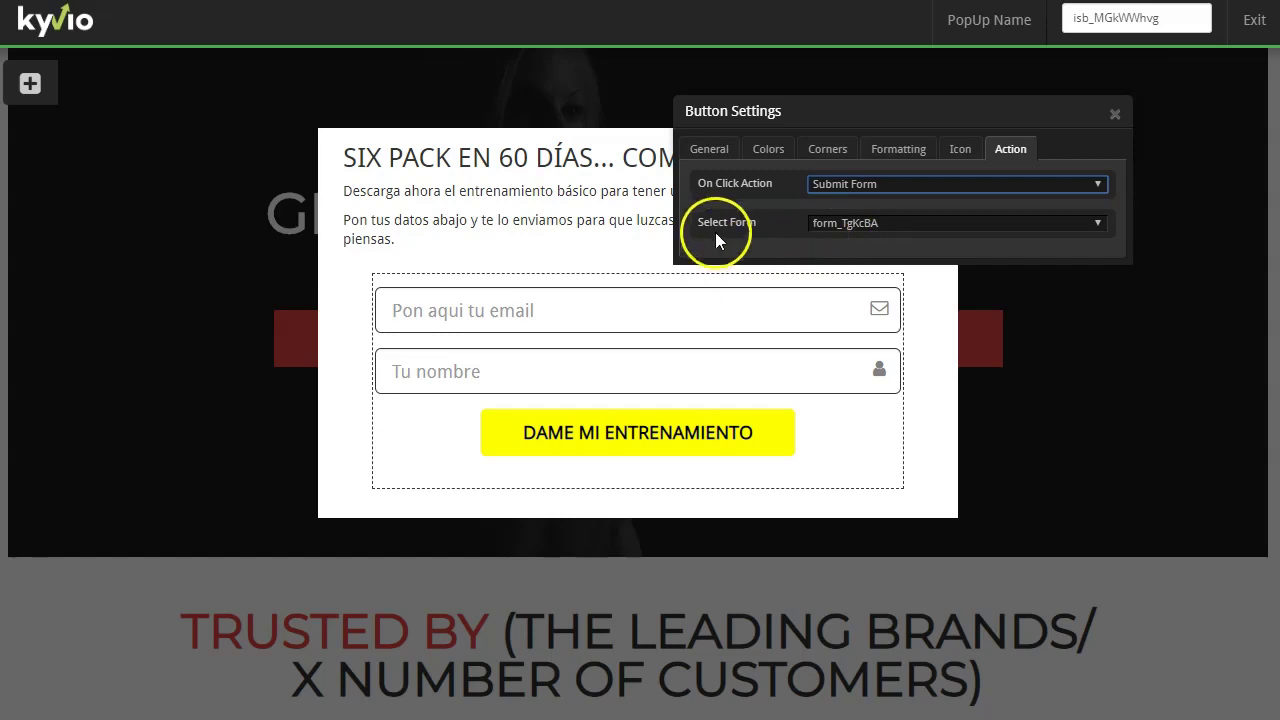
click(1115, 114)
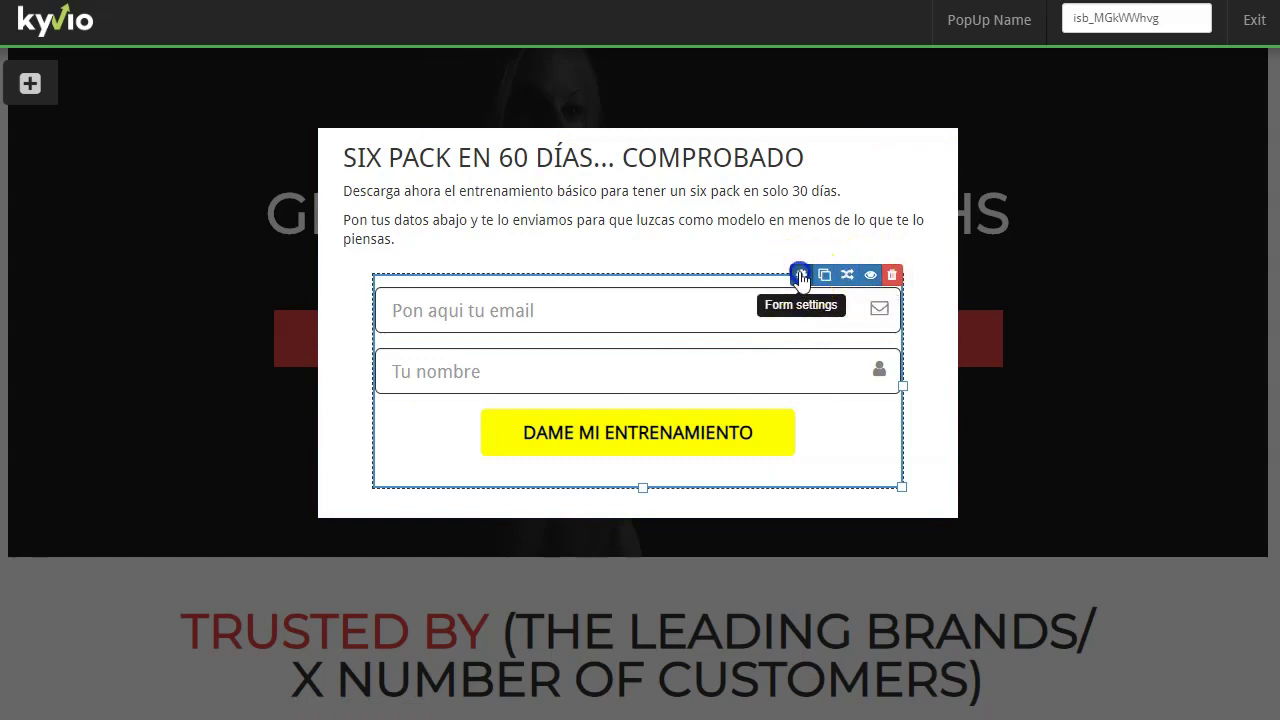
Open Form Settings for form_TgKcBA and expand the Form Action dropdown.
click(801, 274)
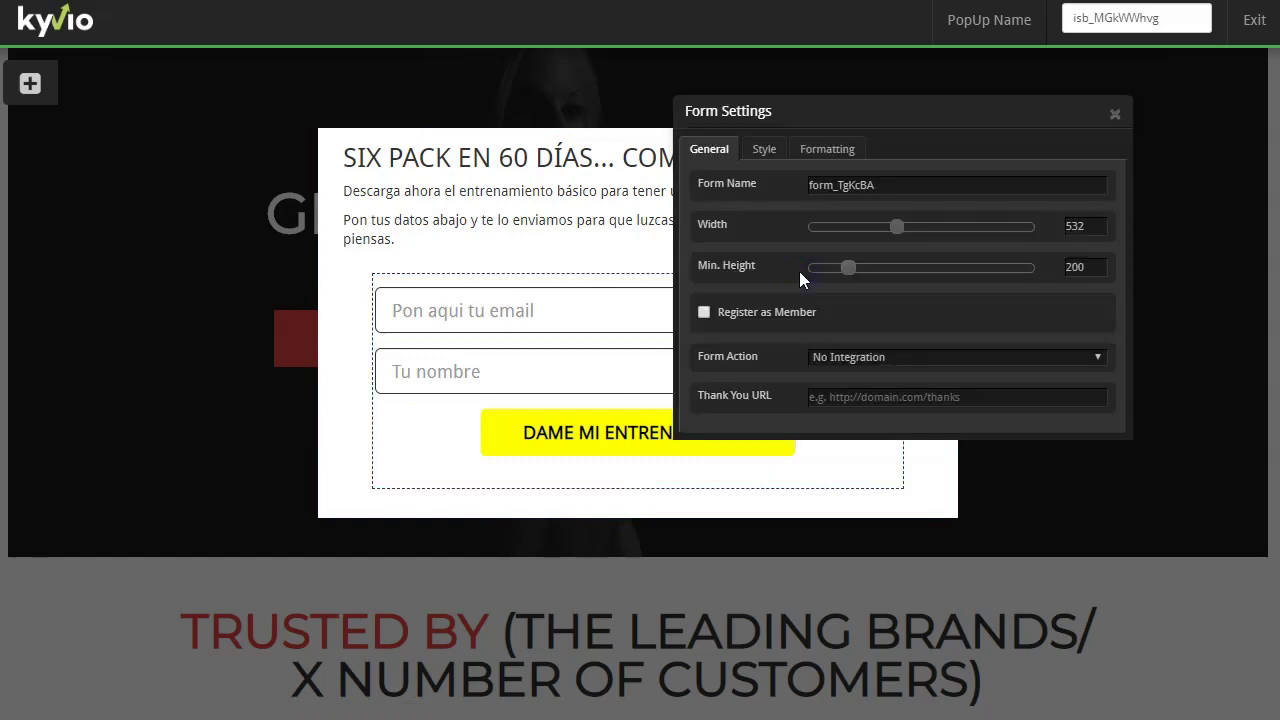
click(604, 432)
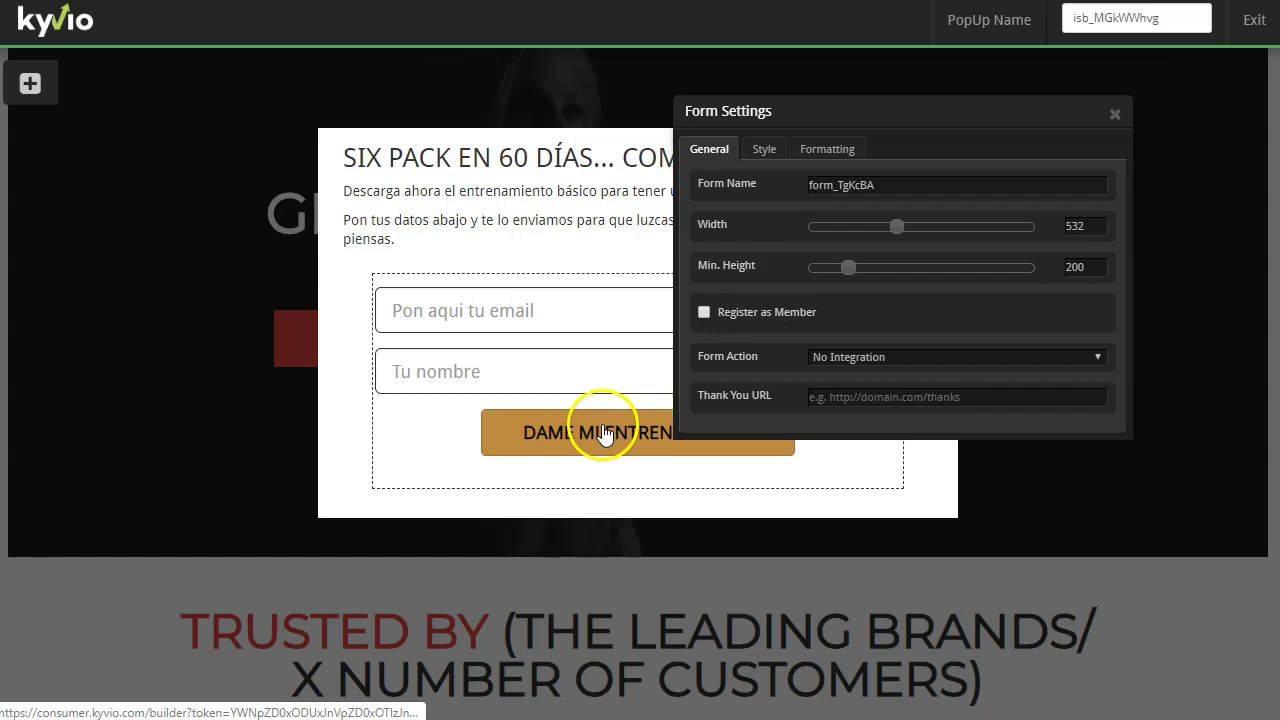
click(872, 186)
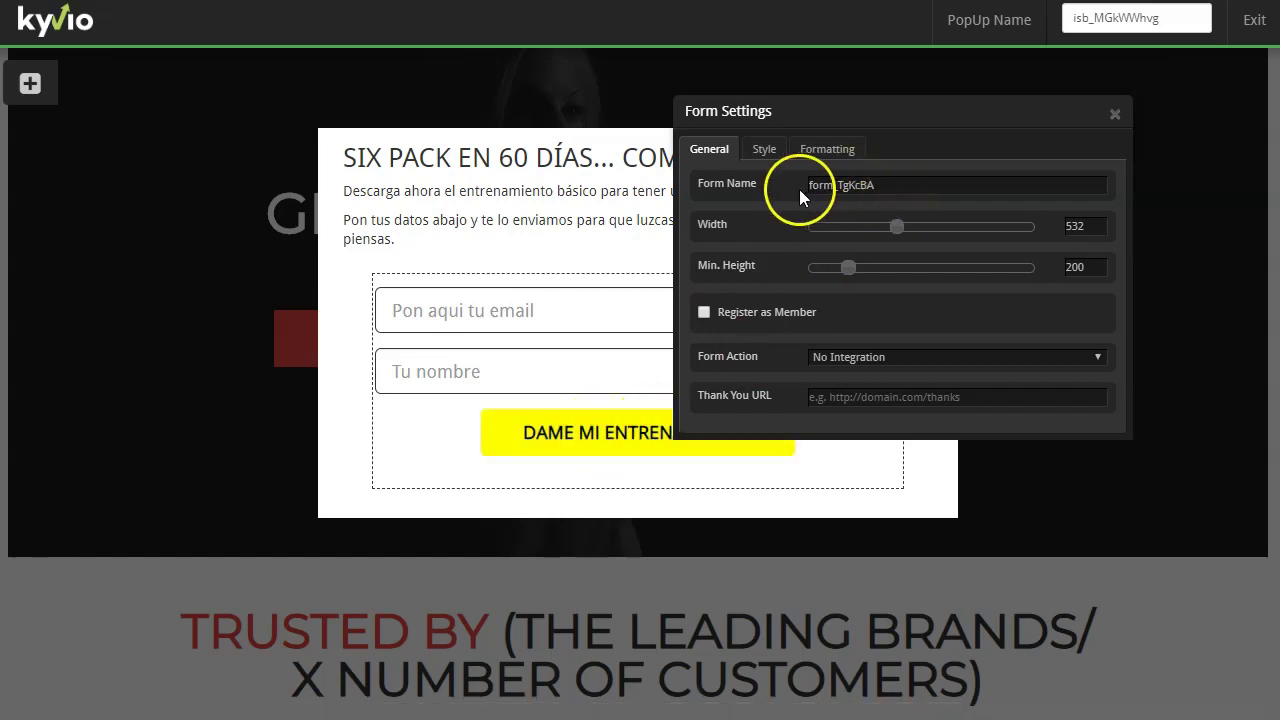
click(830, 190)
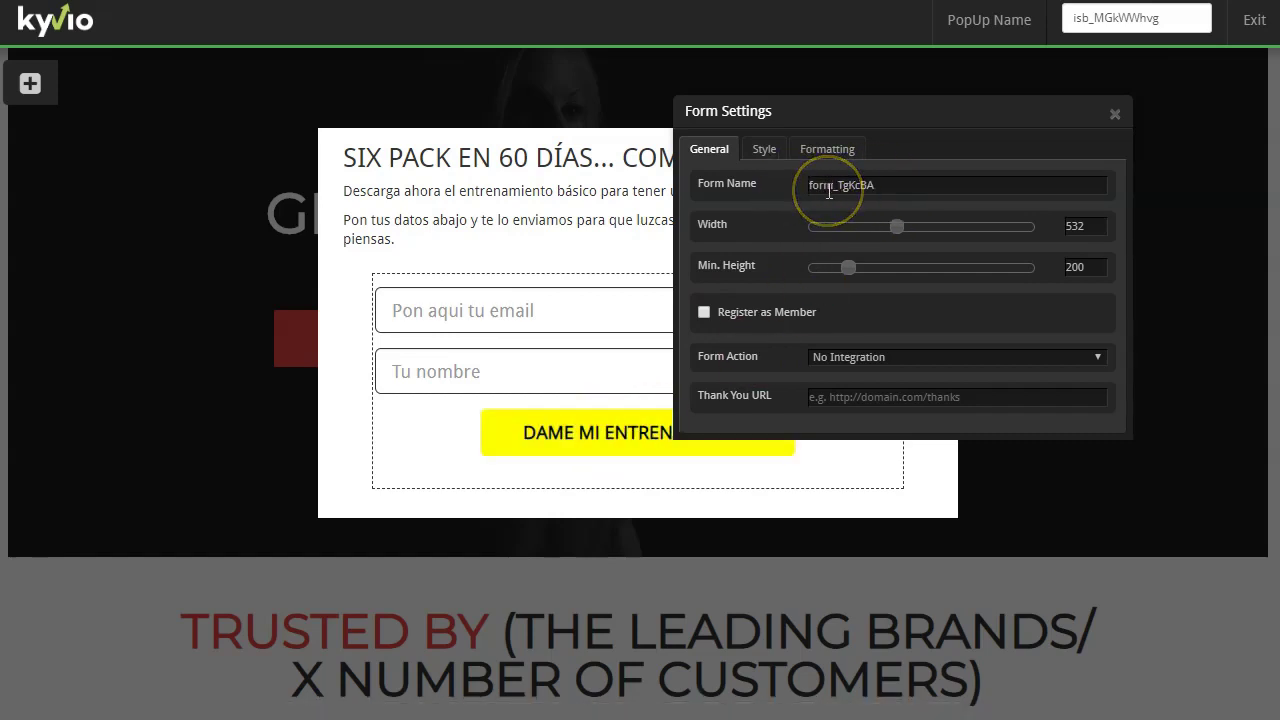
click(856, 355)
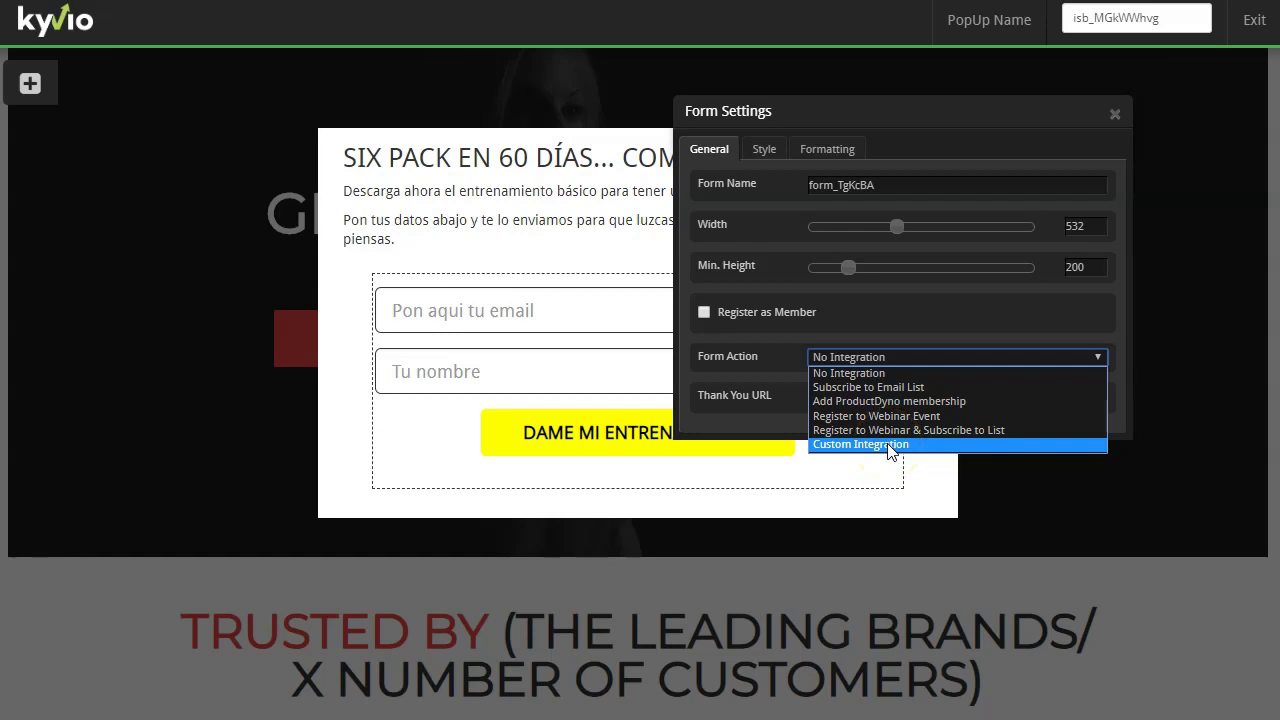
Set Form Action to Subscribe to Email List, using the Kyvio service and the BTC list.
click(913, 388)
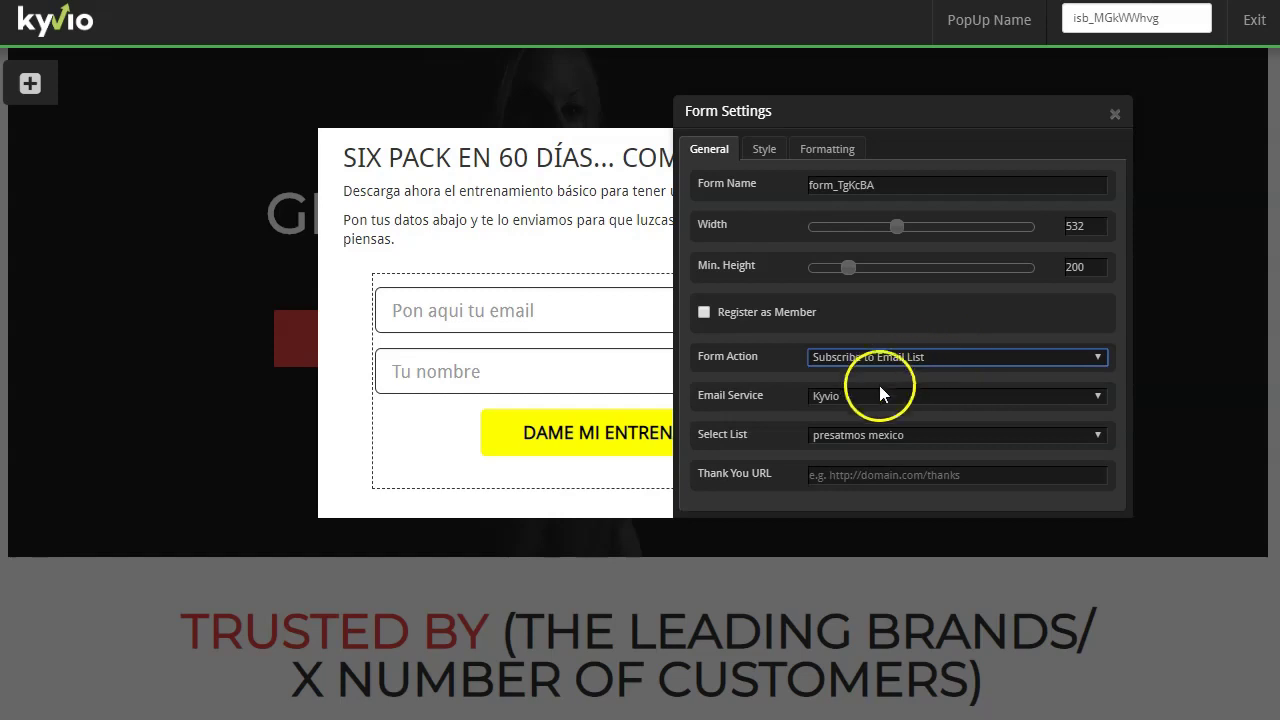
click(878, 395)
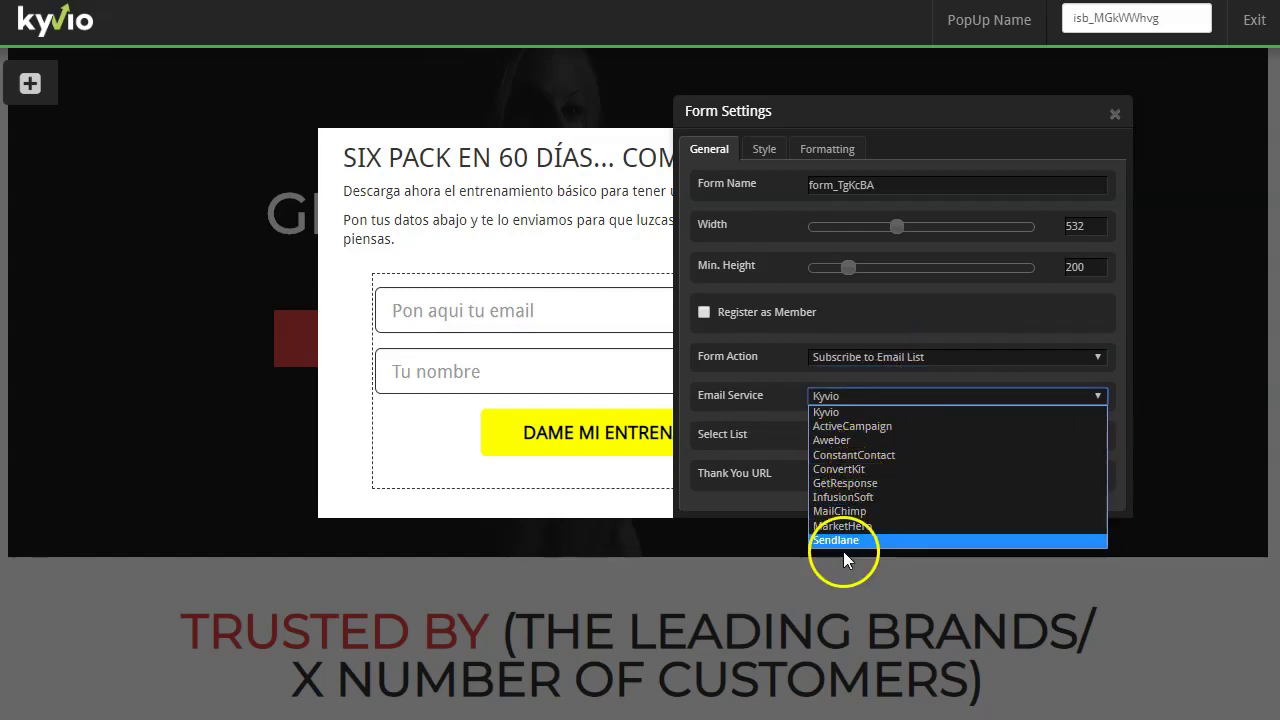
click(939, 411)
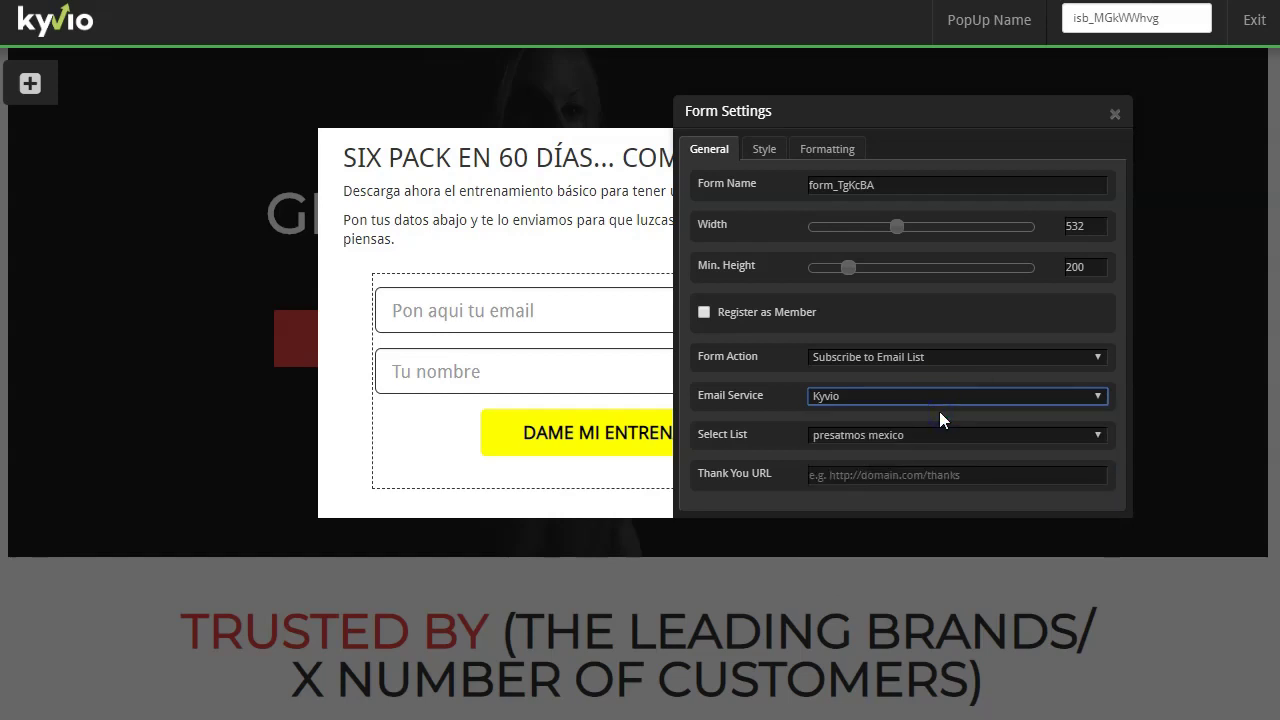
click(937, 435)
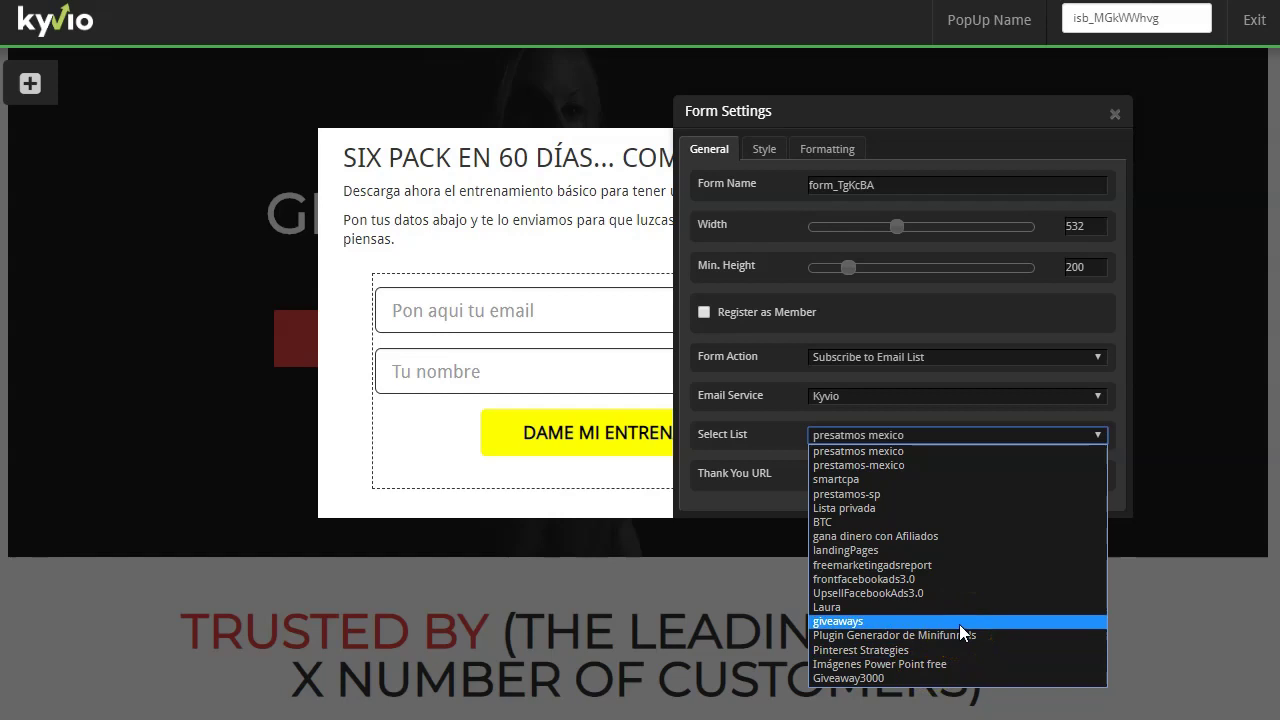
click(916, 594)
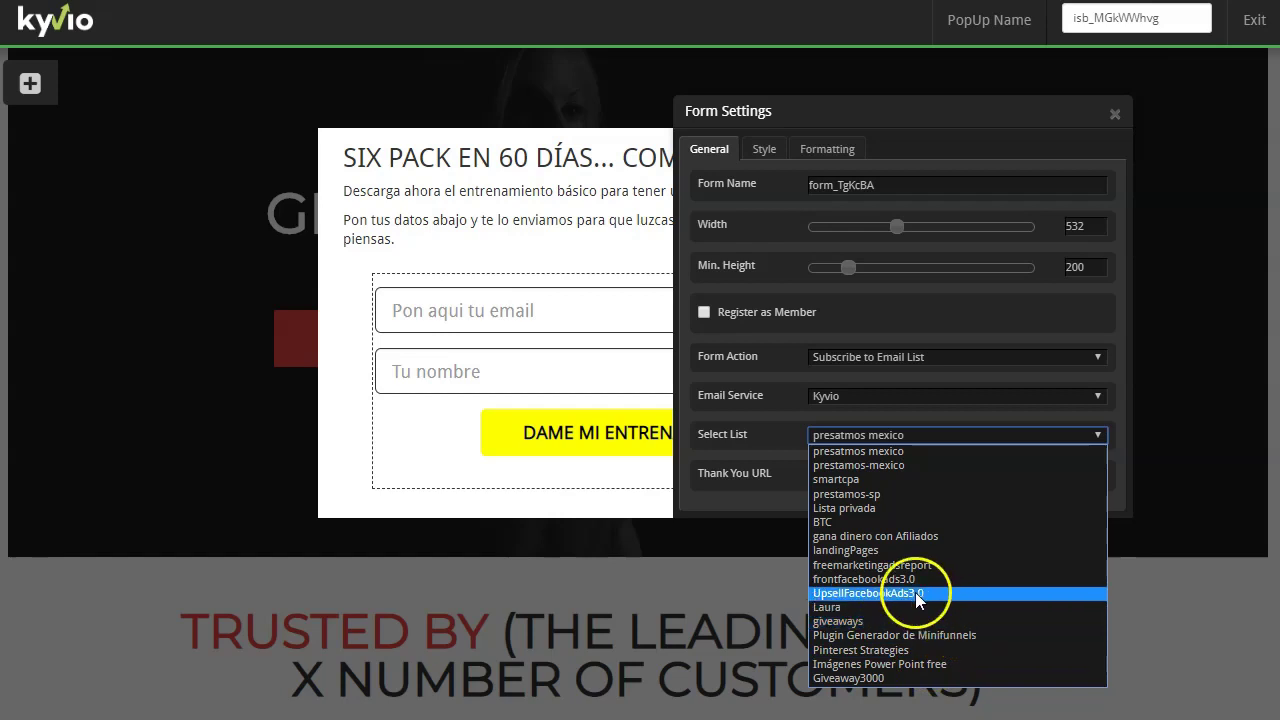
click(857, 523)
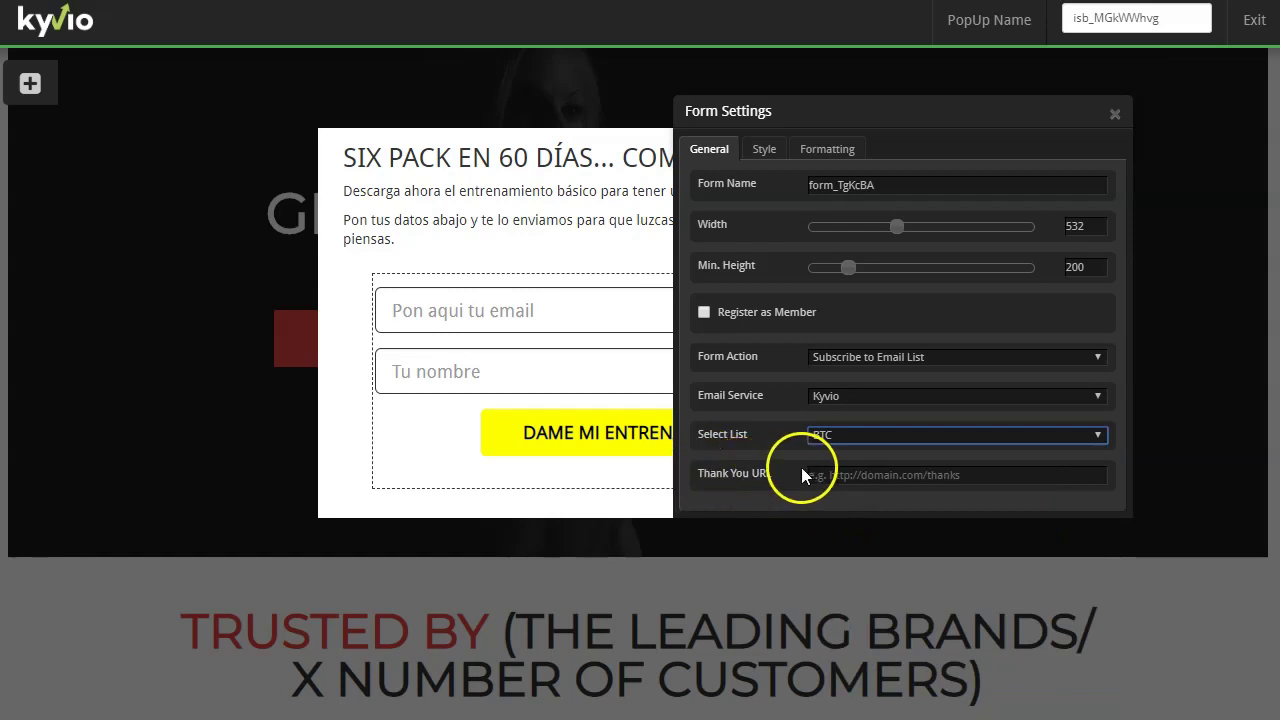
click(869, 482)
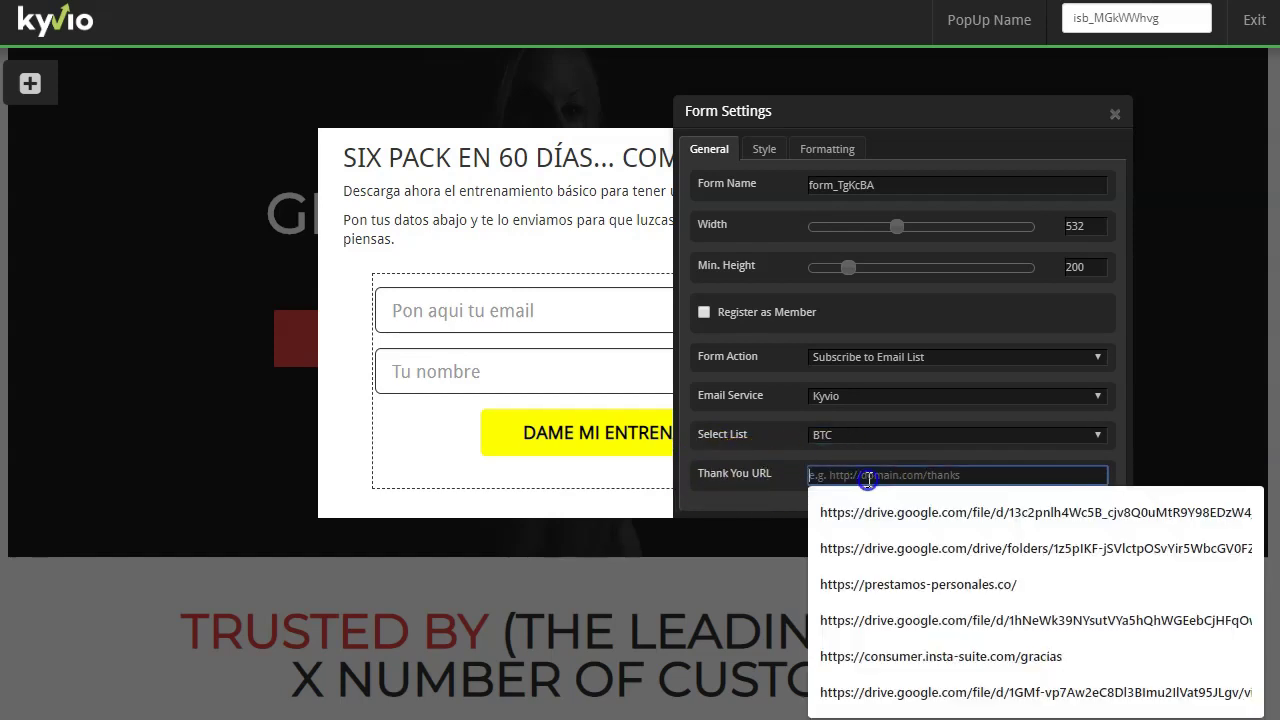
click(748, 477)
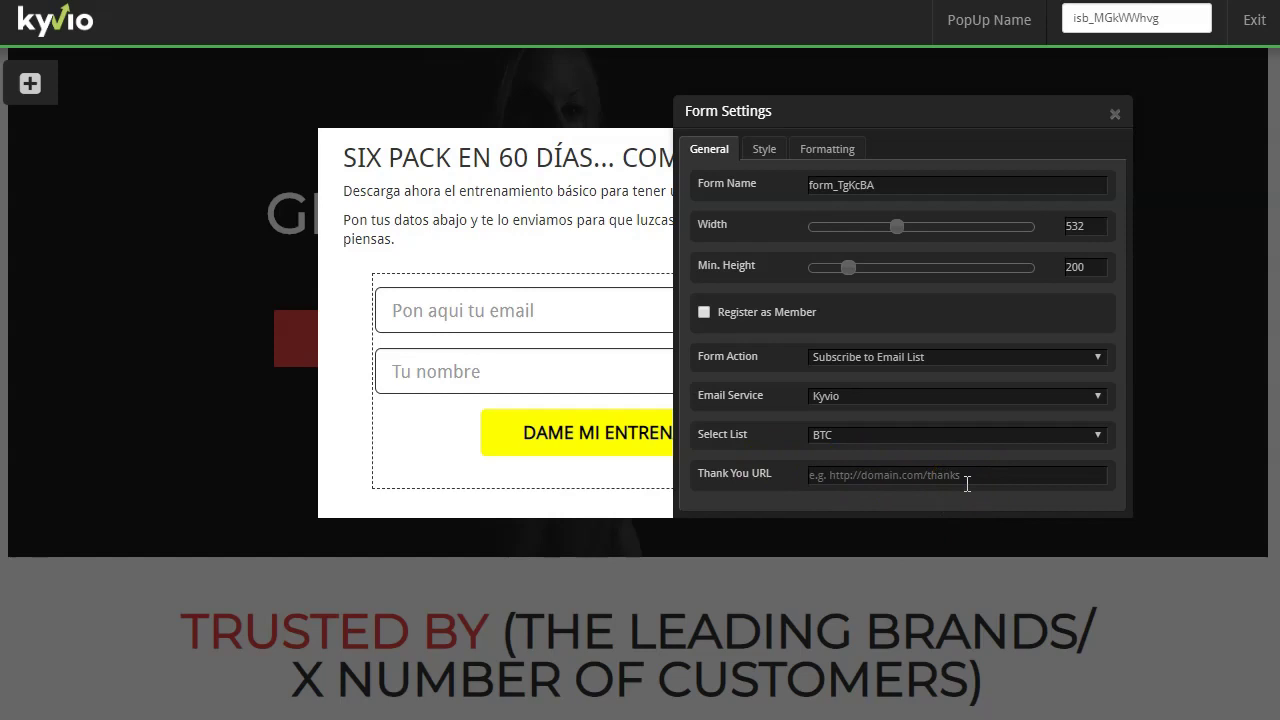
click(1115, 114)
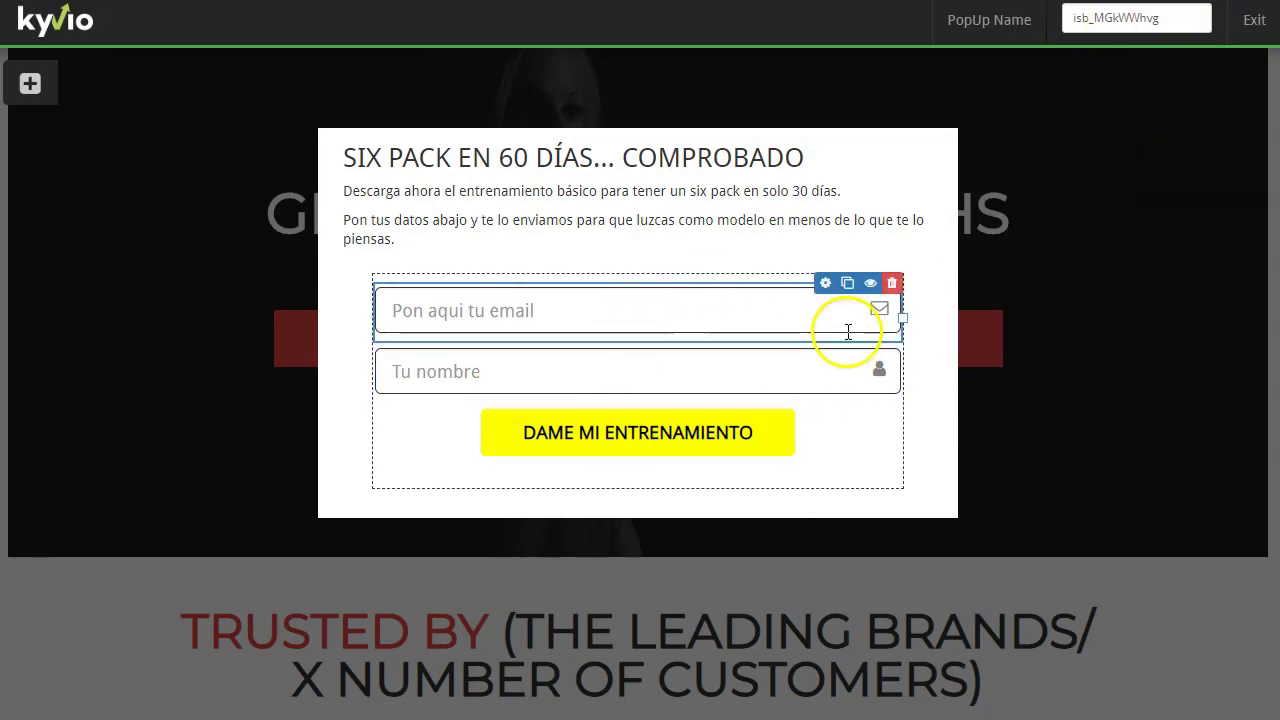
mouse_move(638, 190)
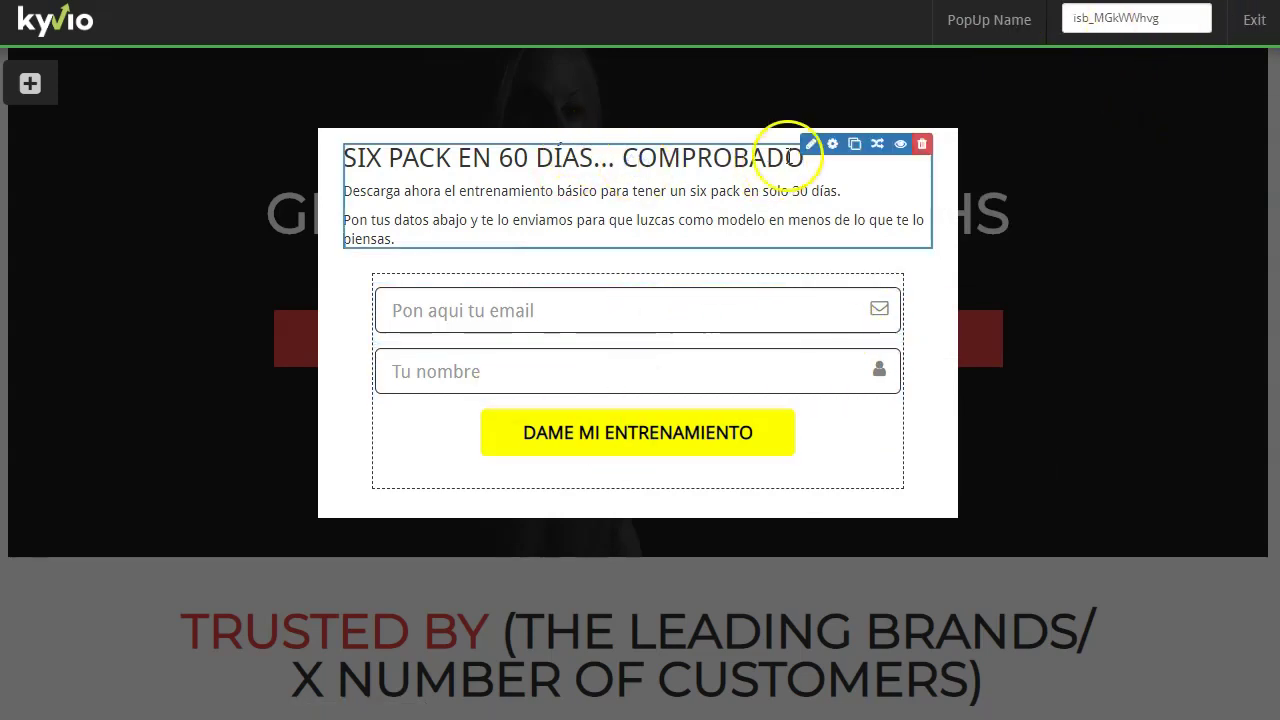
Center the SIX PACK EN 60 DÍAS... COMPROBADO heading and make it bold.
click(811, 144)
click(613, 164)
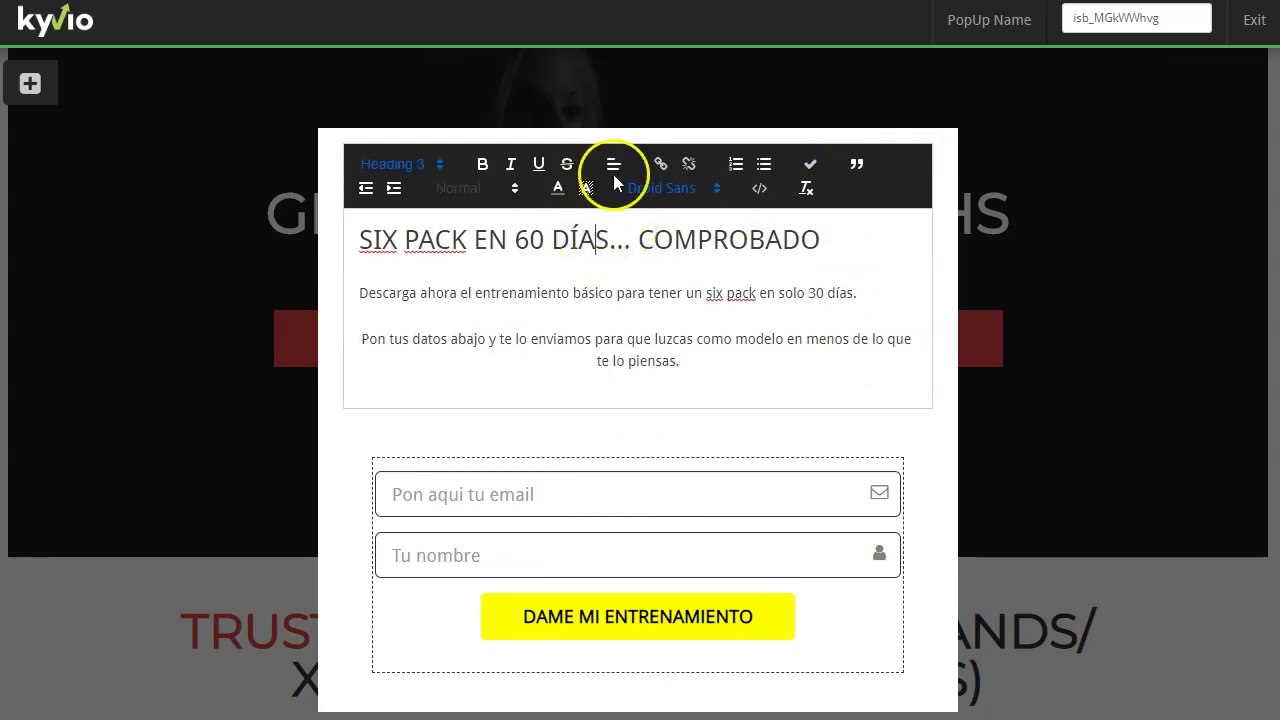
click(614, 166)
click(613, 214)
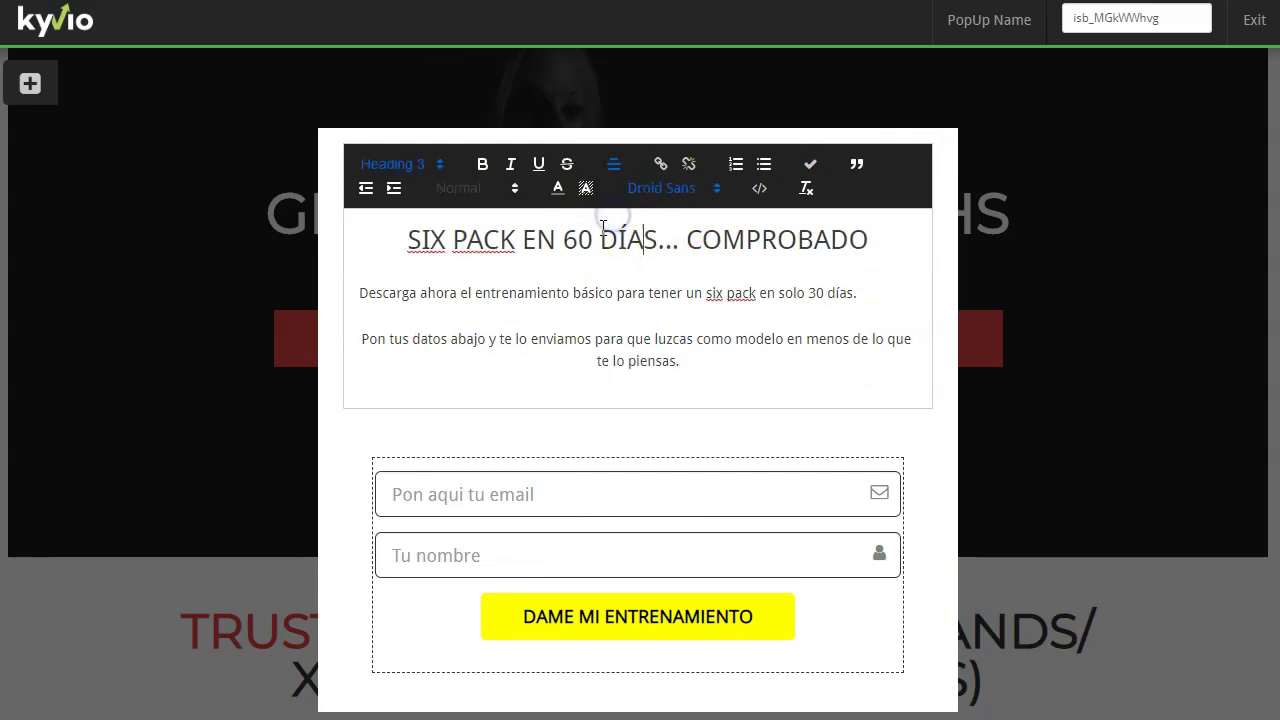
triple_click(583, 245)
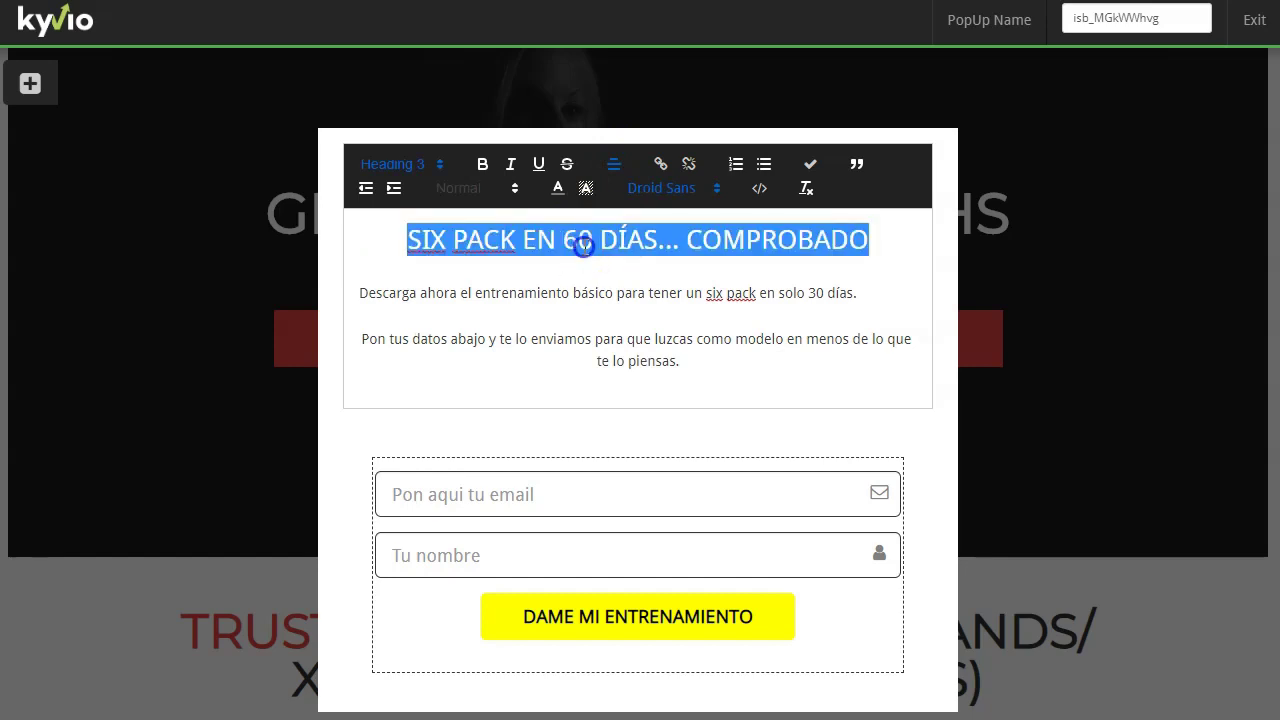
click(483, 164)
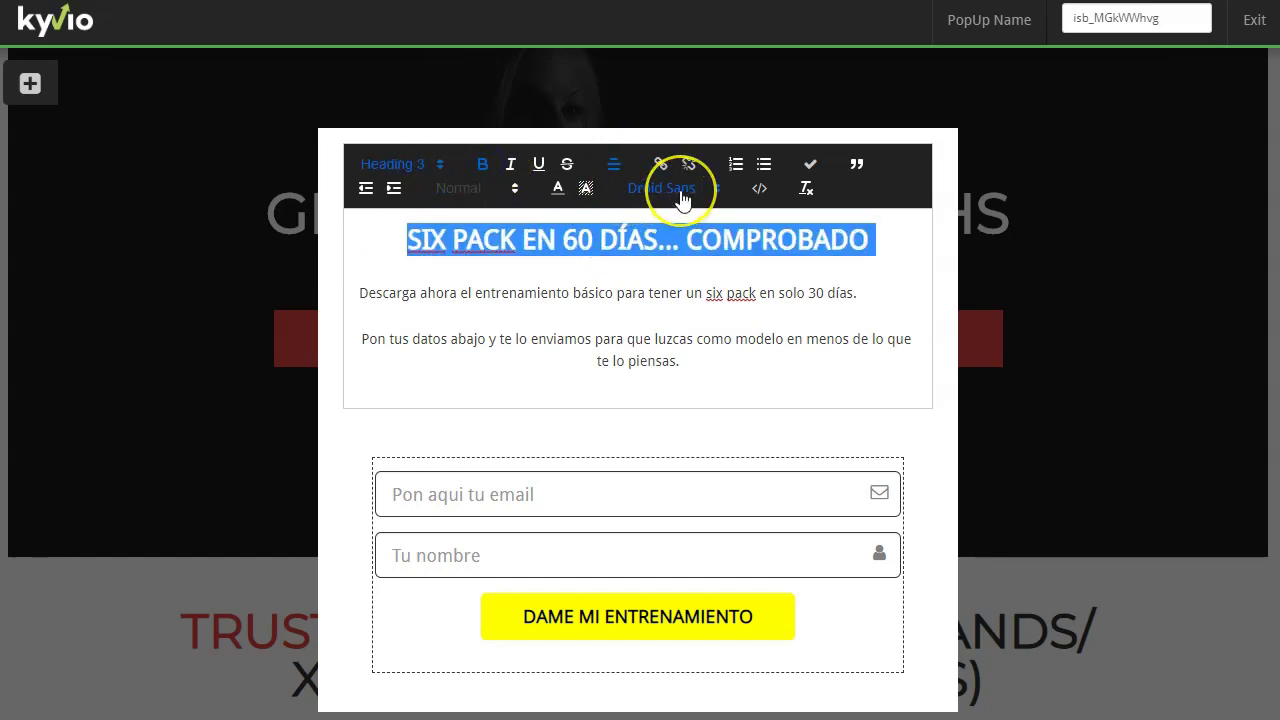
click(686, 240)
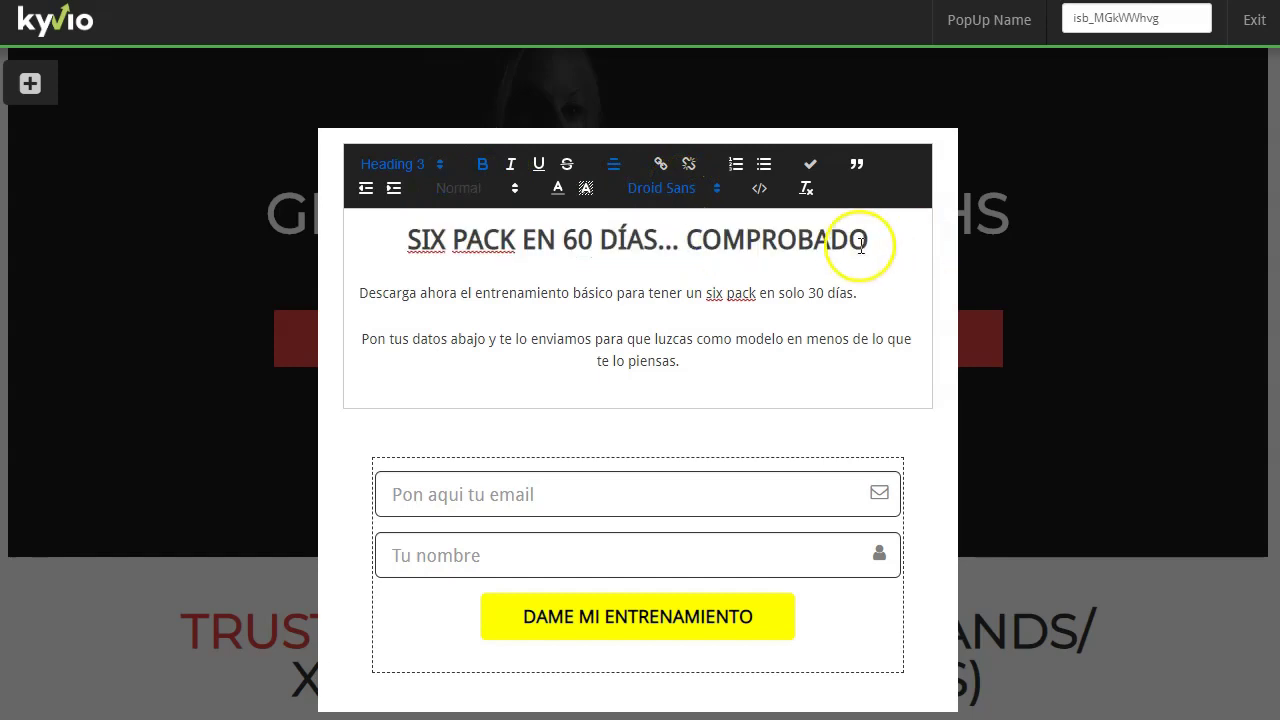
Enlarge both body paragraphs to 16px.
click(667, 357)
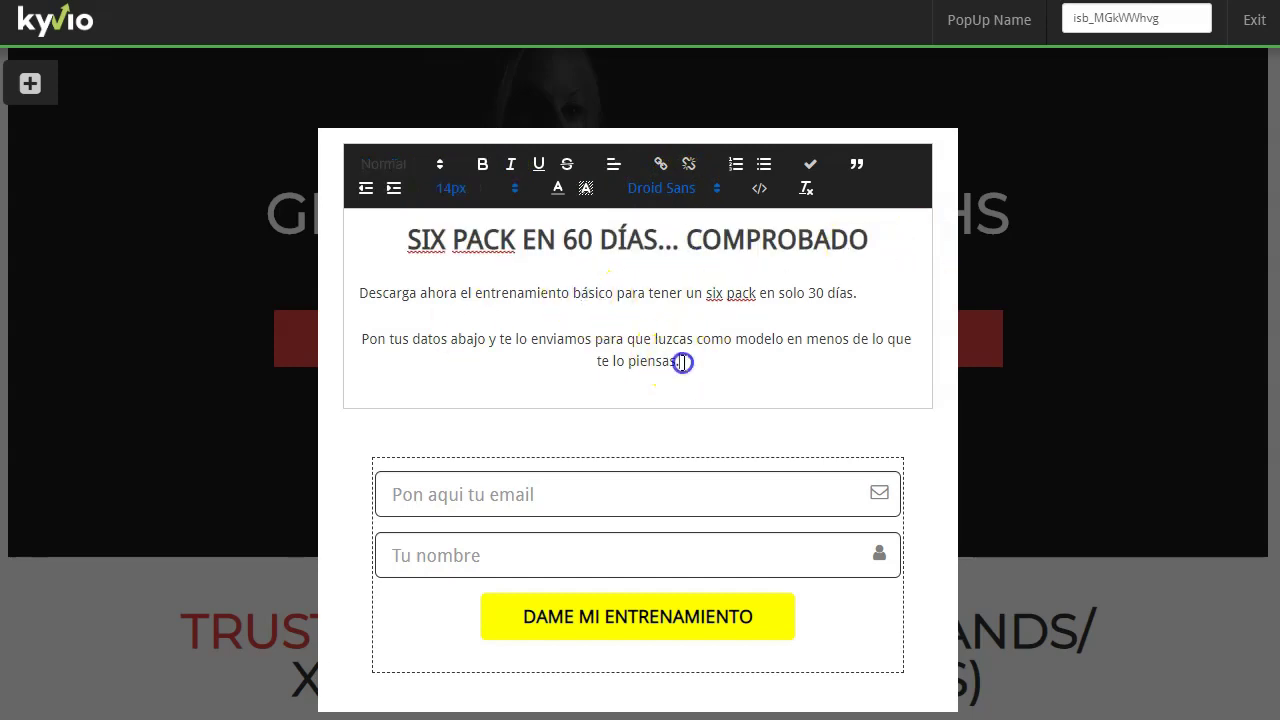
drag(682, 362, 371, 289)
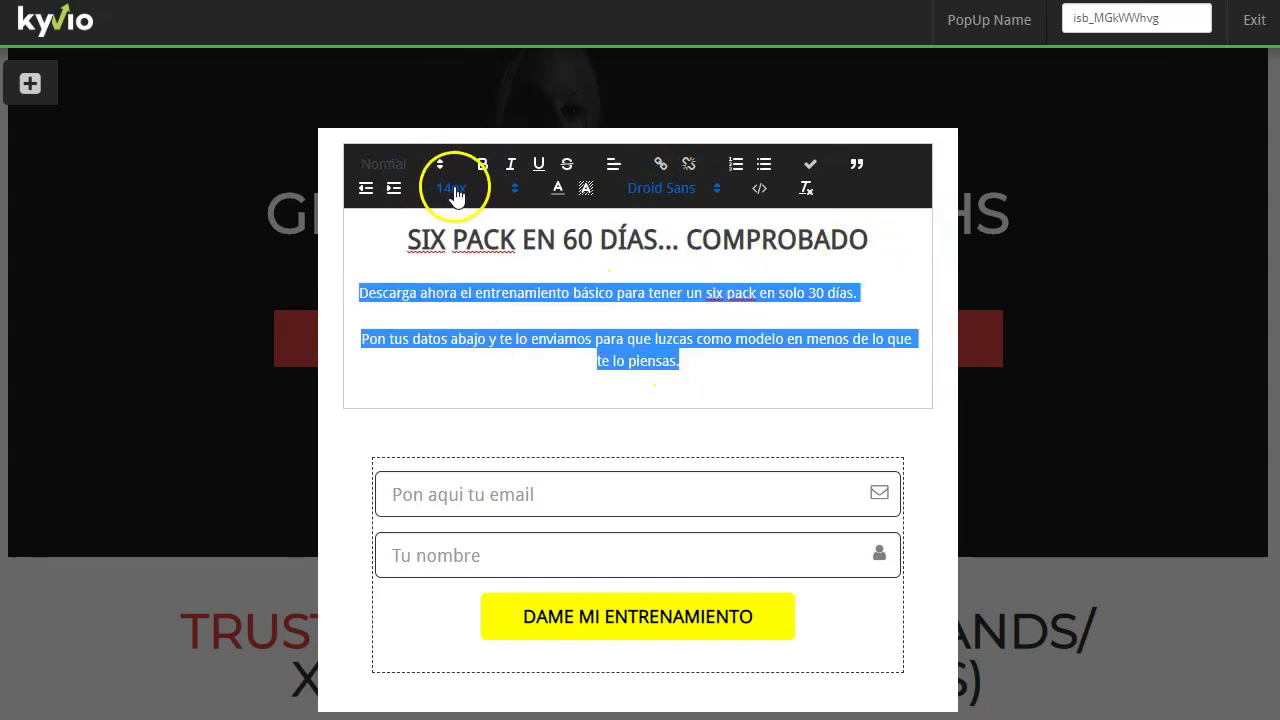
click(454, 189)
click(476, 333)
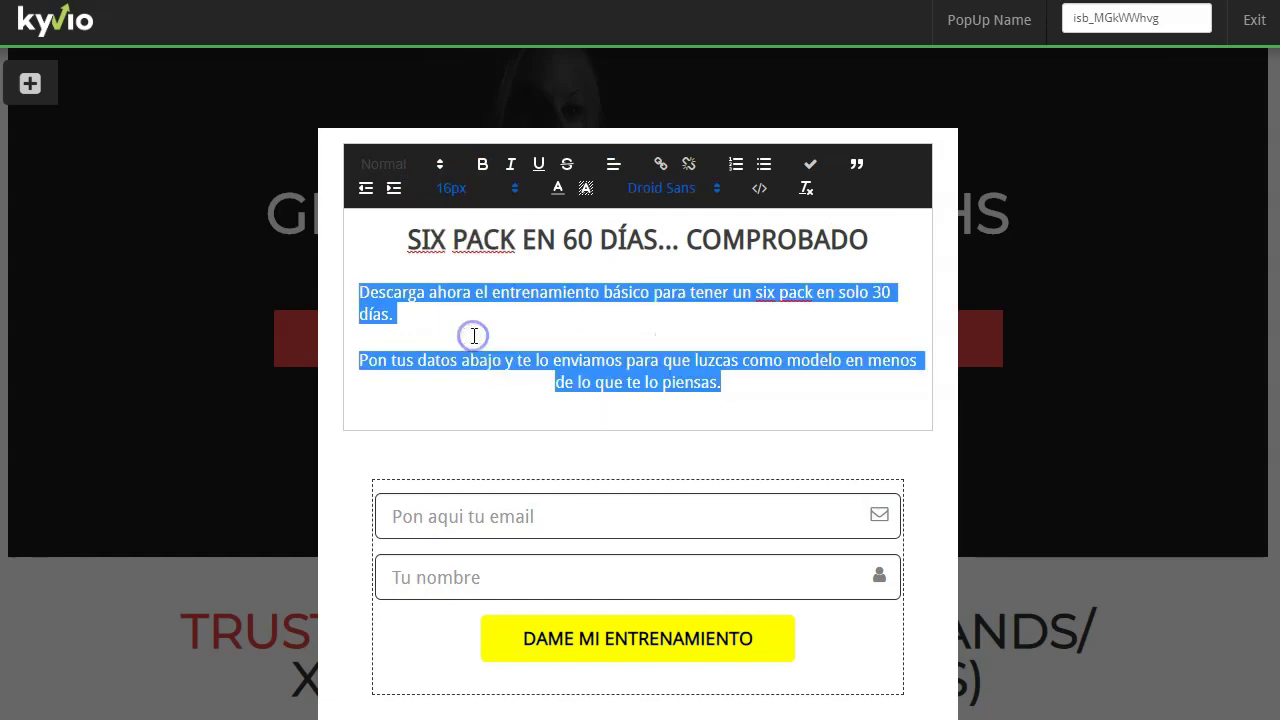
click(496, 333)
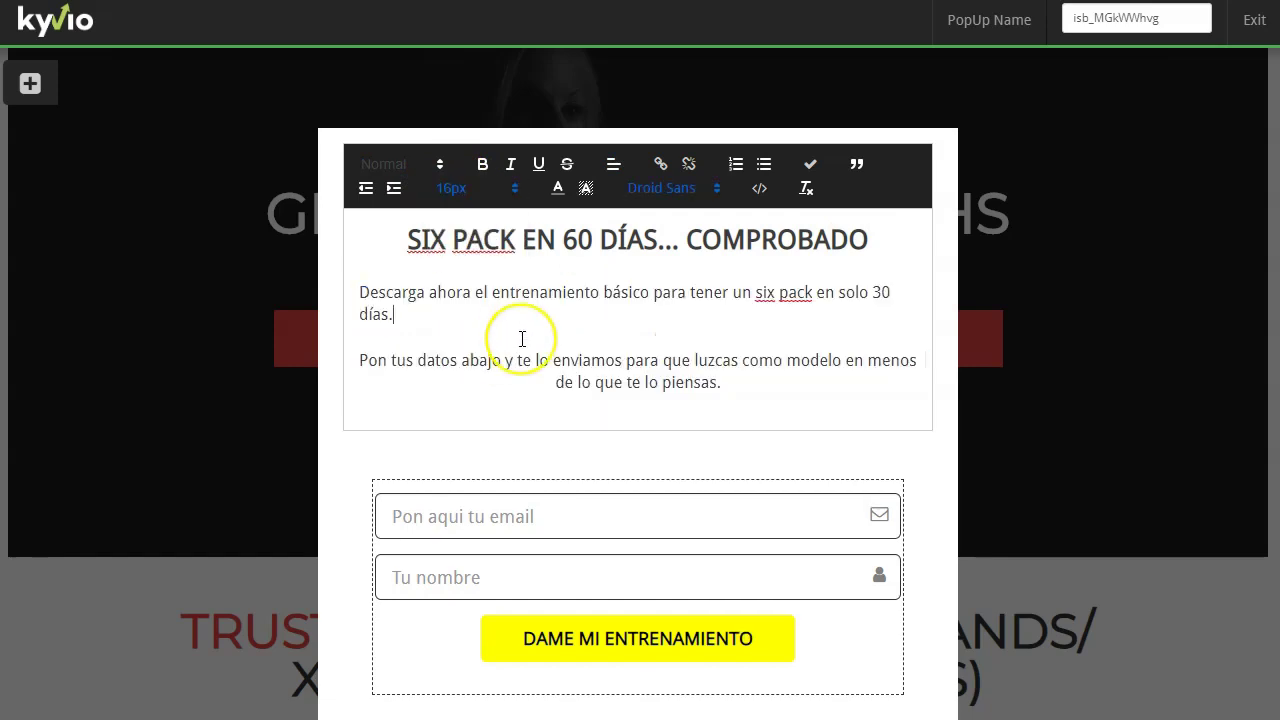
Merge the paragraphs, bold 'six pack en solo 30 días' and change 30 to 60.
key(Delete)
key(Delete)
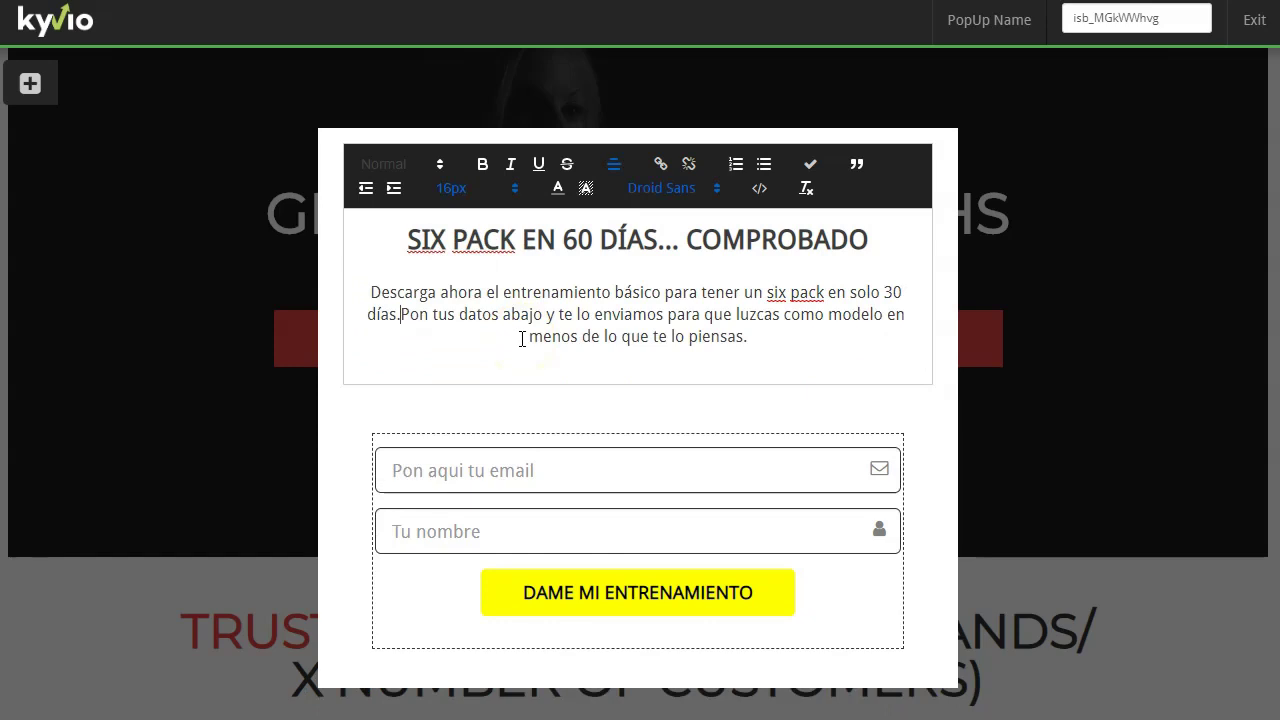
click(822, 293)
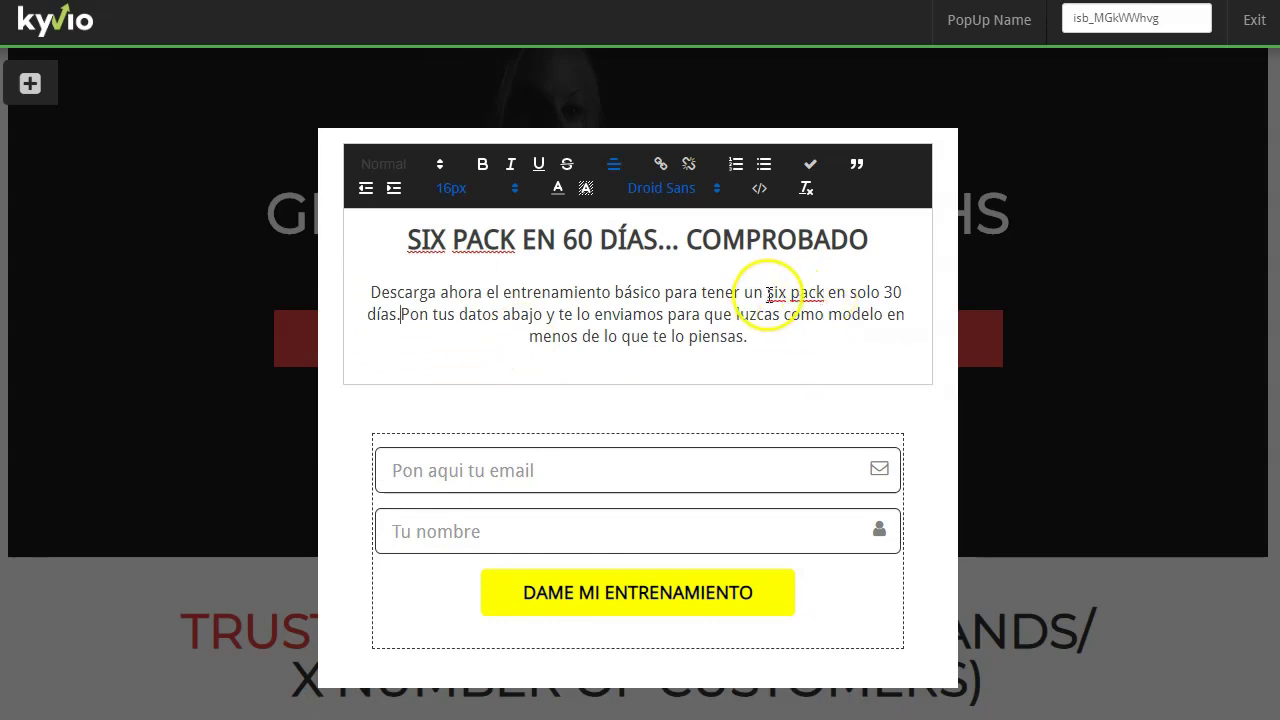
drag(766, 293, 395, 318)
click(482, 163)
click(402, 314)
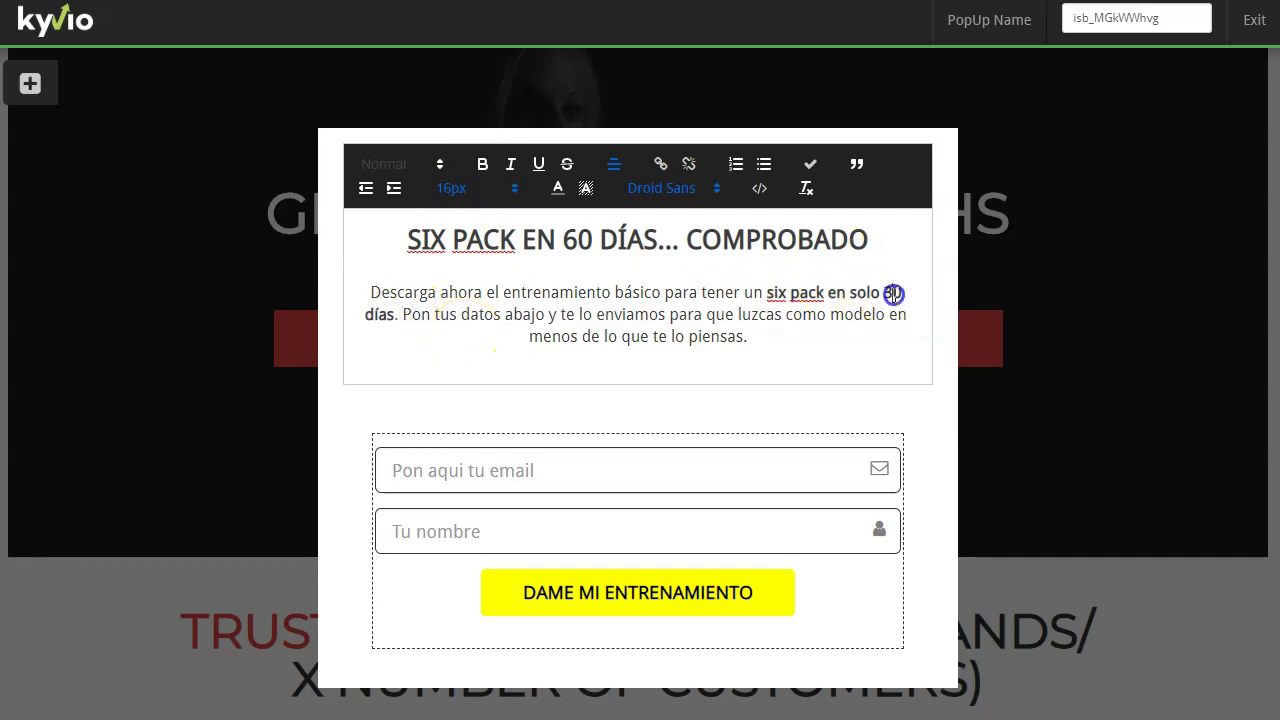
key(BackSpace)
text(6)
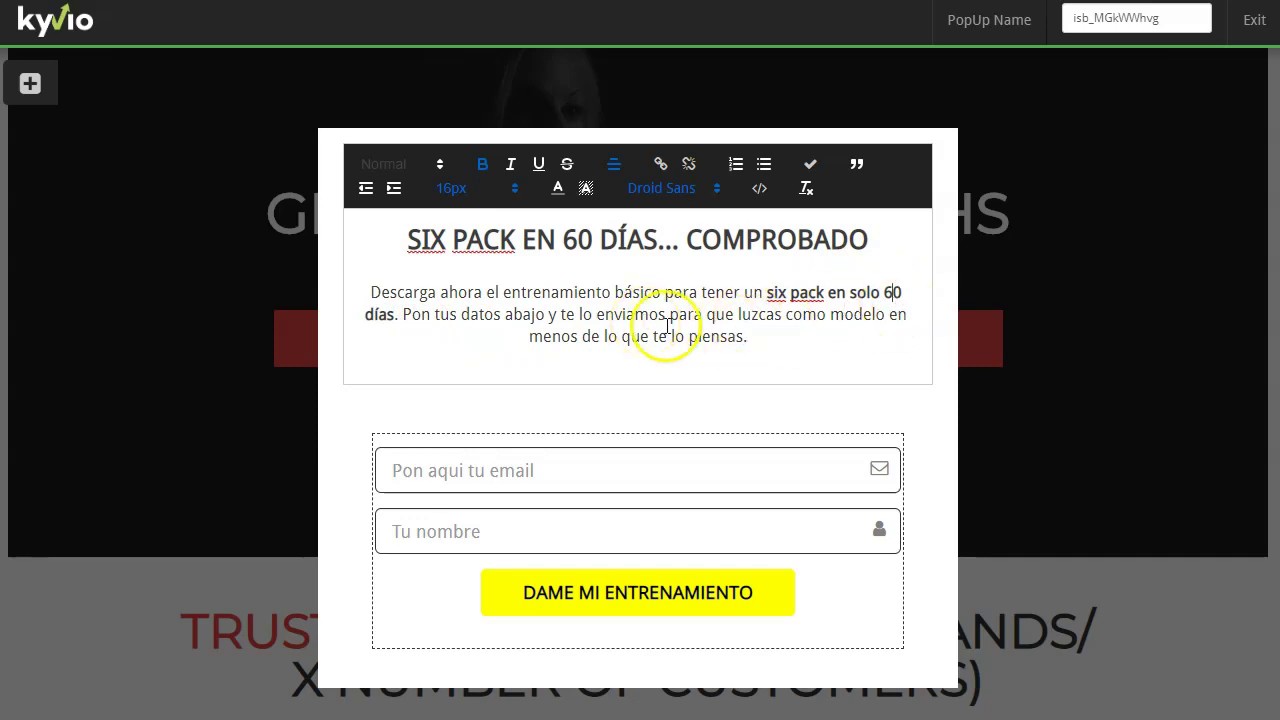
click(948, 136)
mouse_move(637, 320)
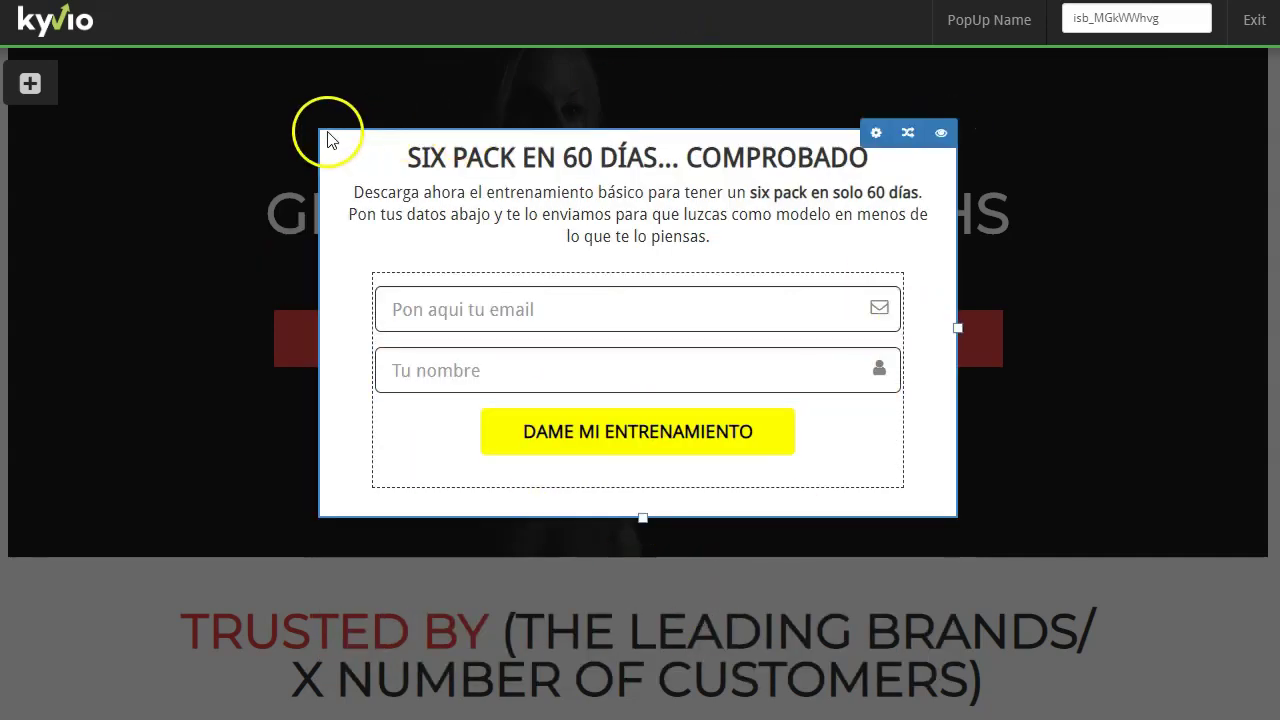
Give the popup block a 3-width solid #660000 border.
click(880, 128)
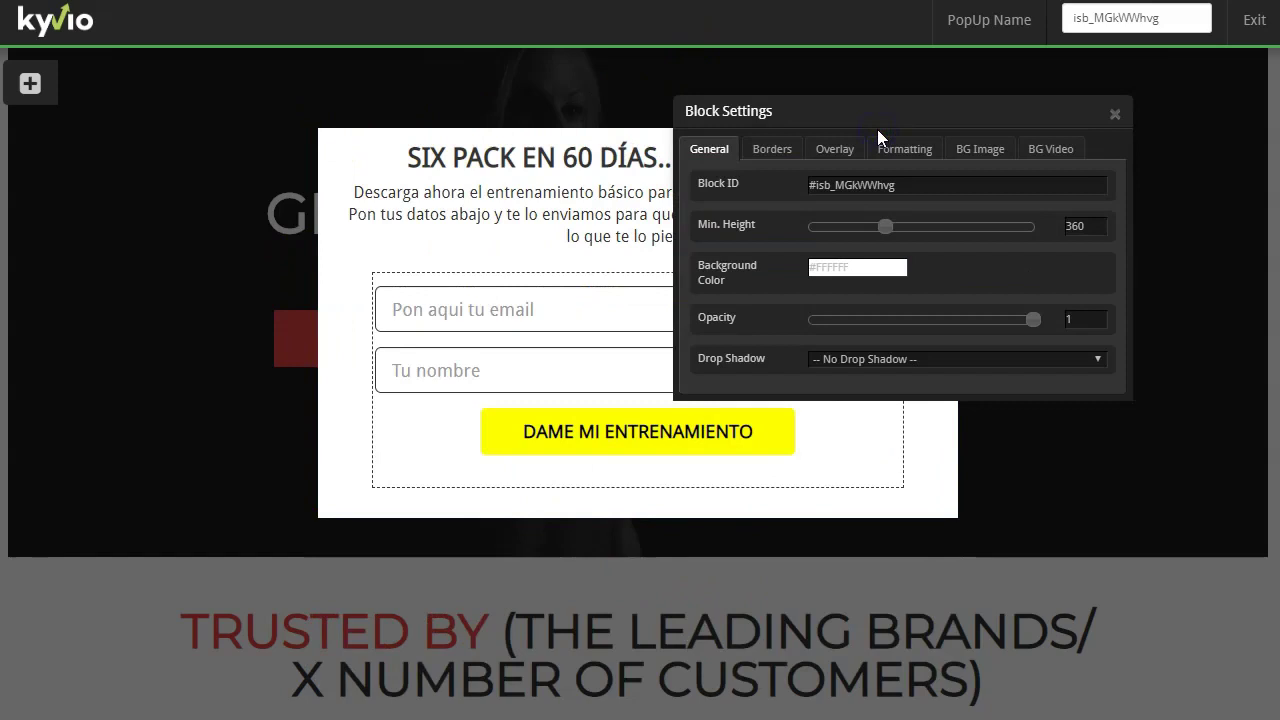
click(781, 152)
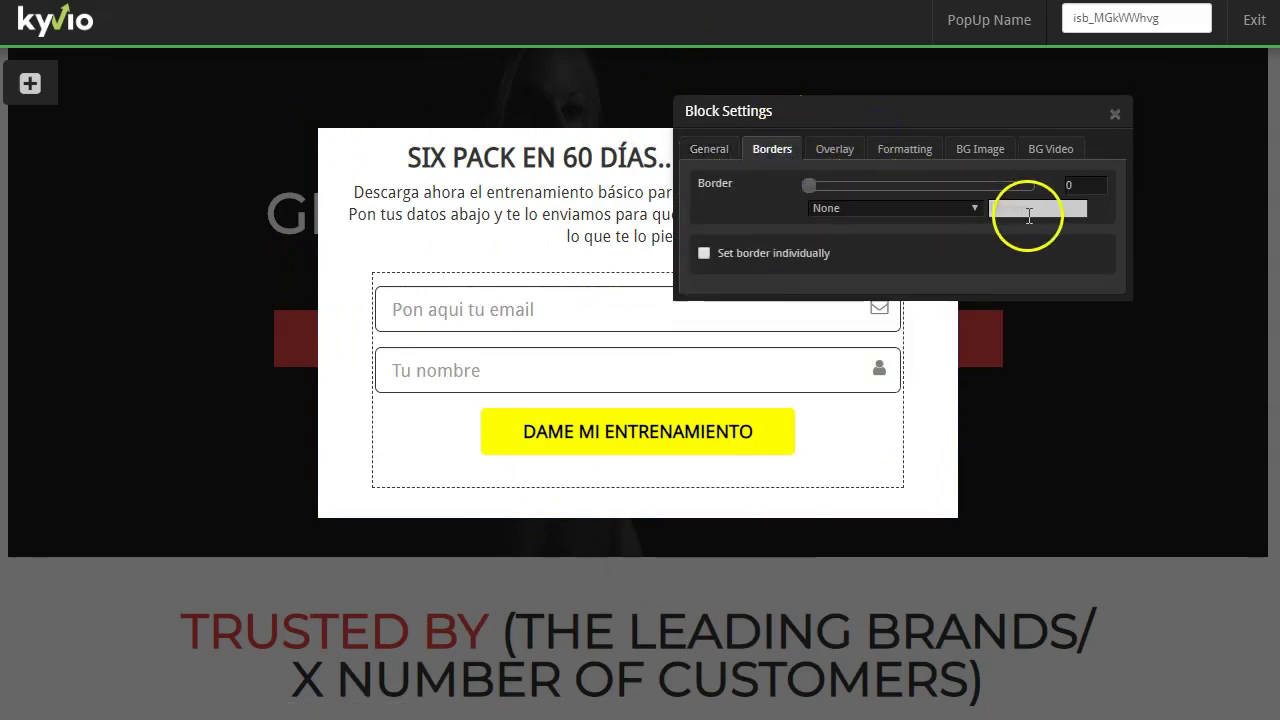
click(1043, 212)
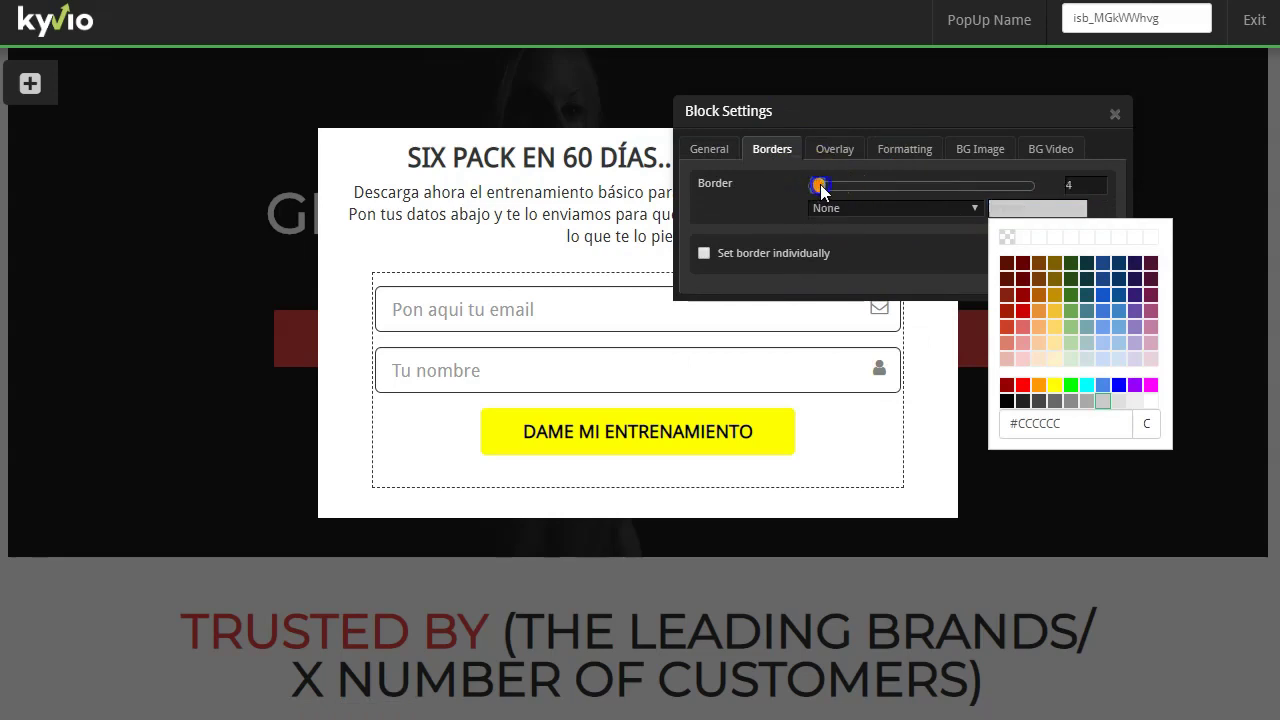
click(816, 187)
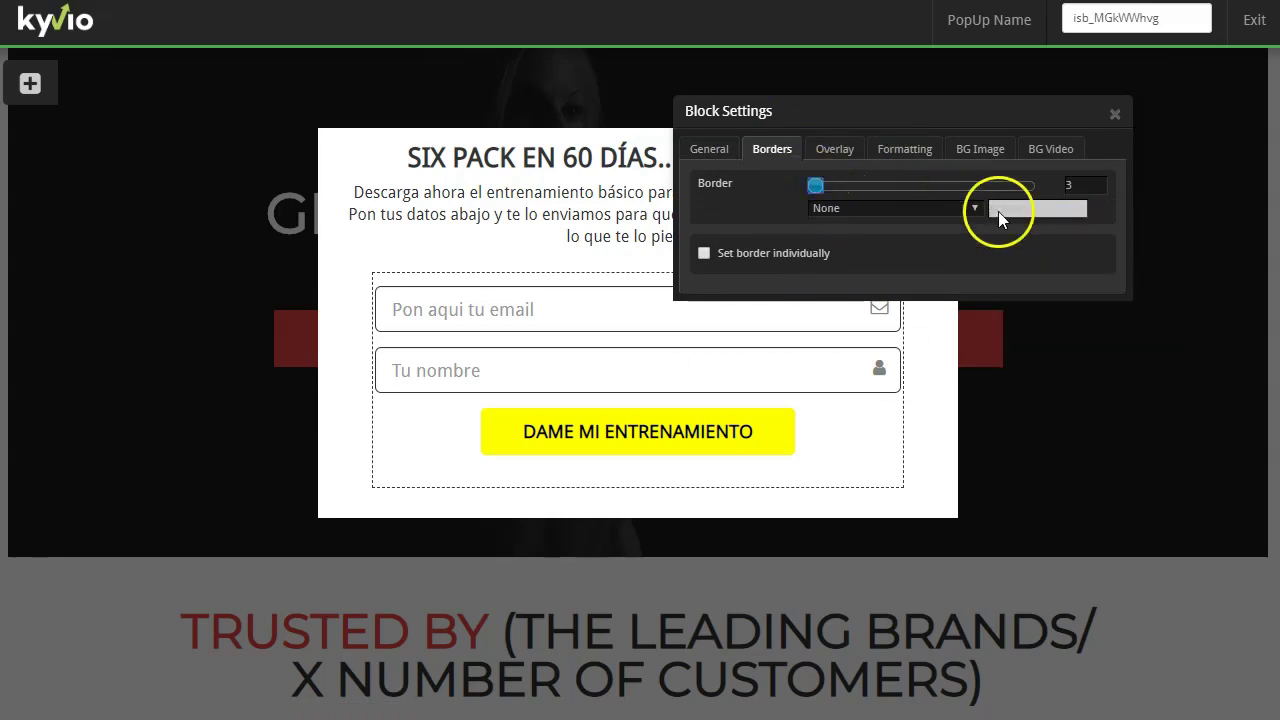
click(1030, 210)
click(1023, 263)
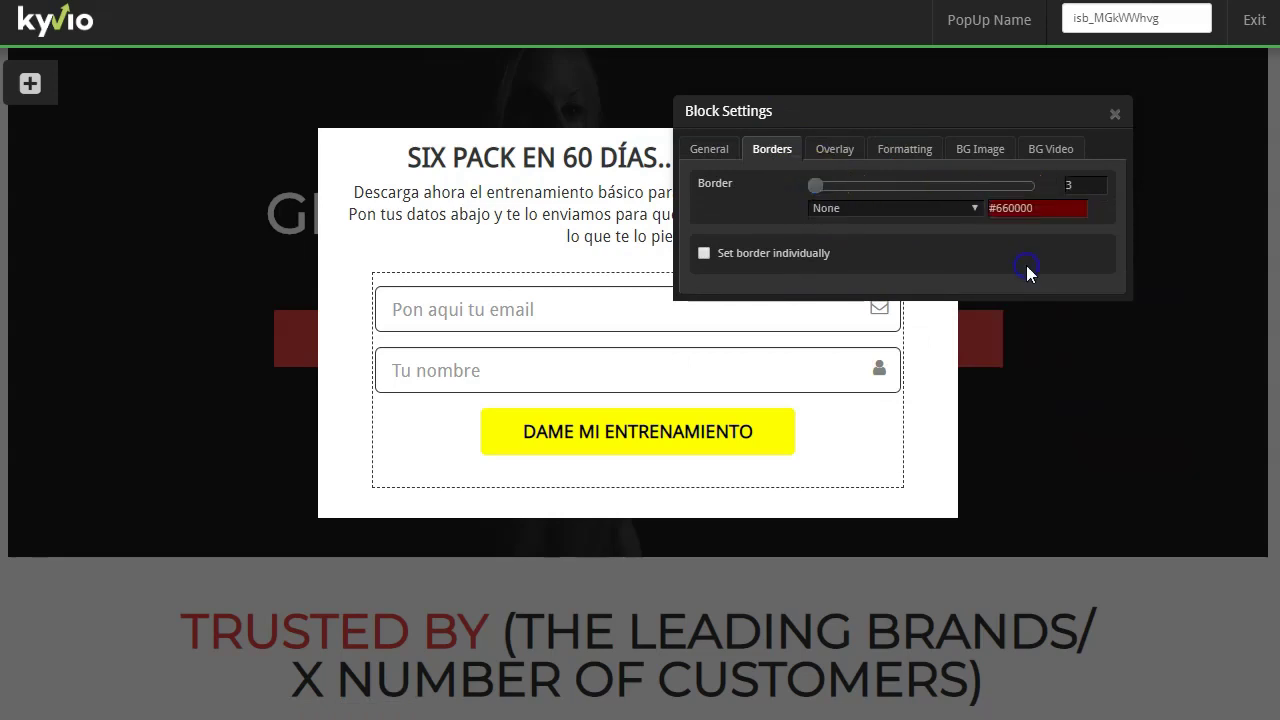
click(930, 209)
click(911, 222)
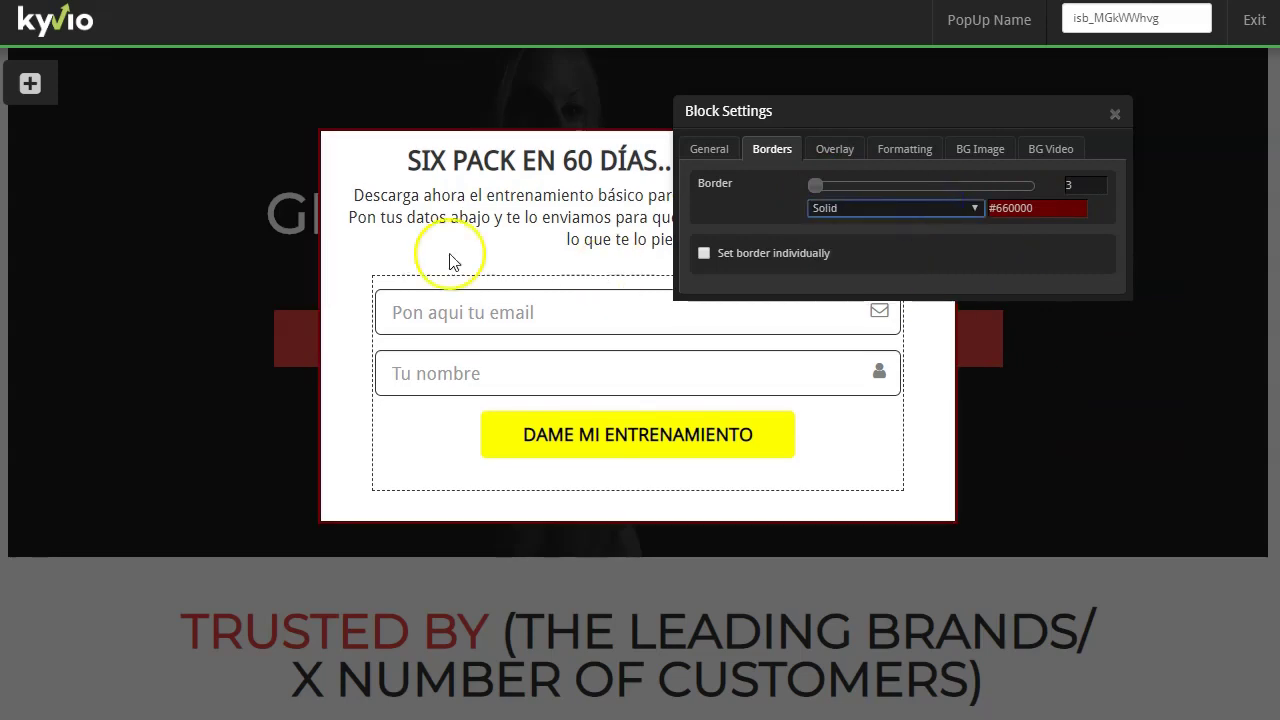
Try and remove a colour overlay, review the spacing and background tabs, then close settings.
click(833, 152)
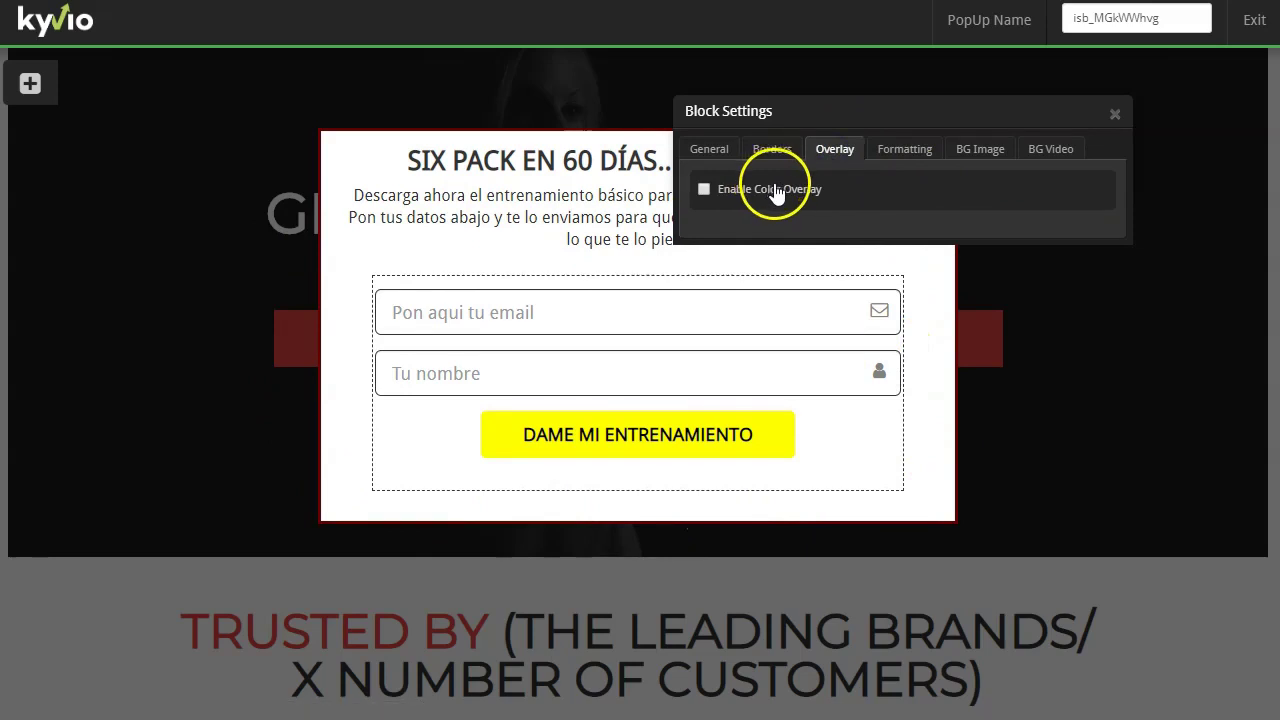
click(776, 194)
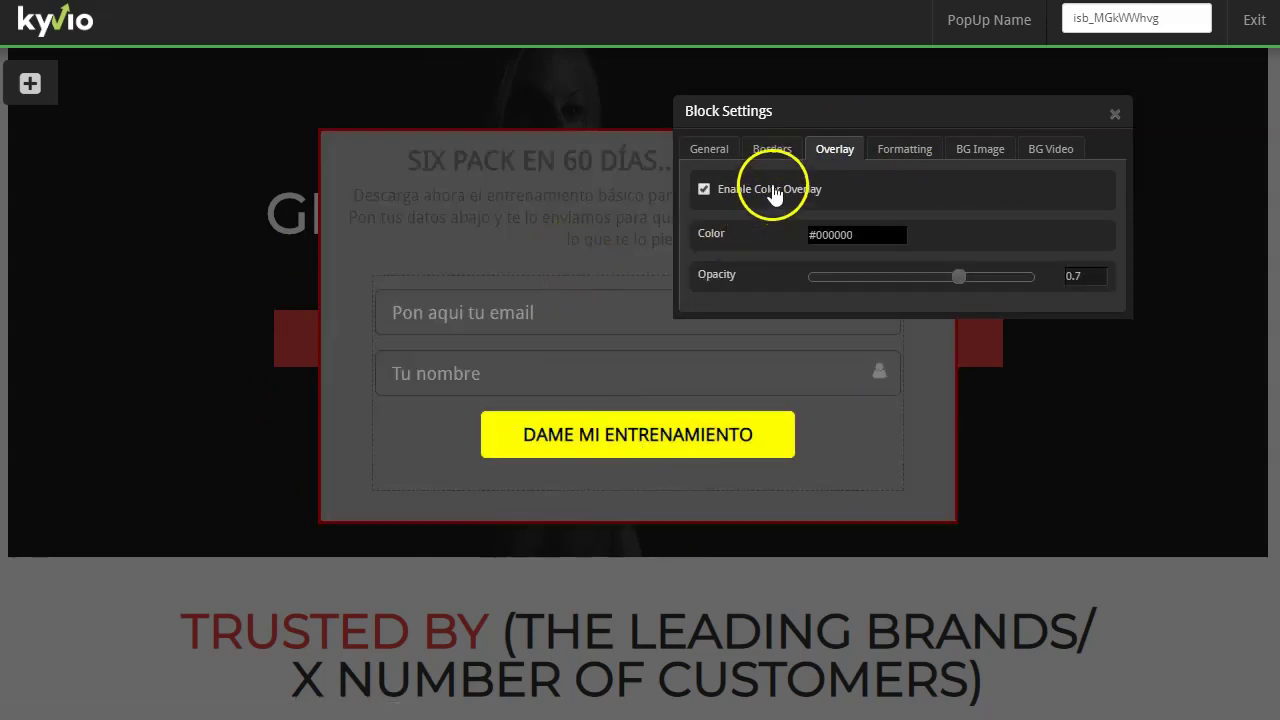
click(775, 192)
click(902, 160)
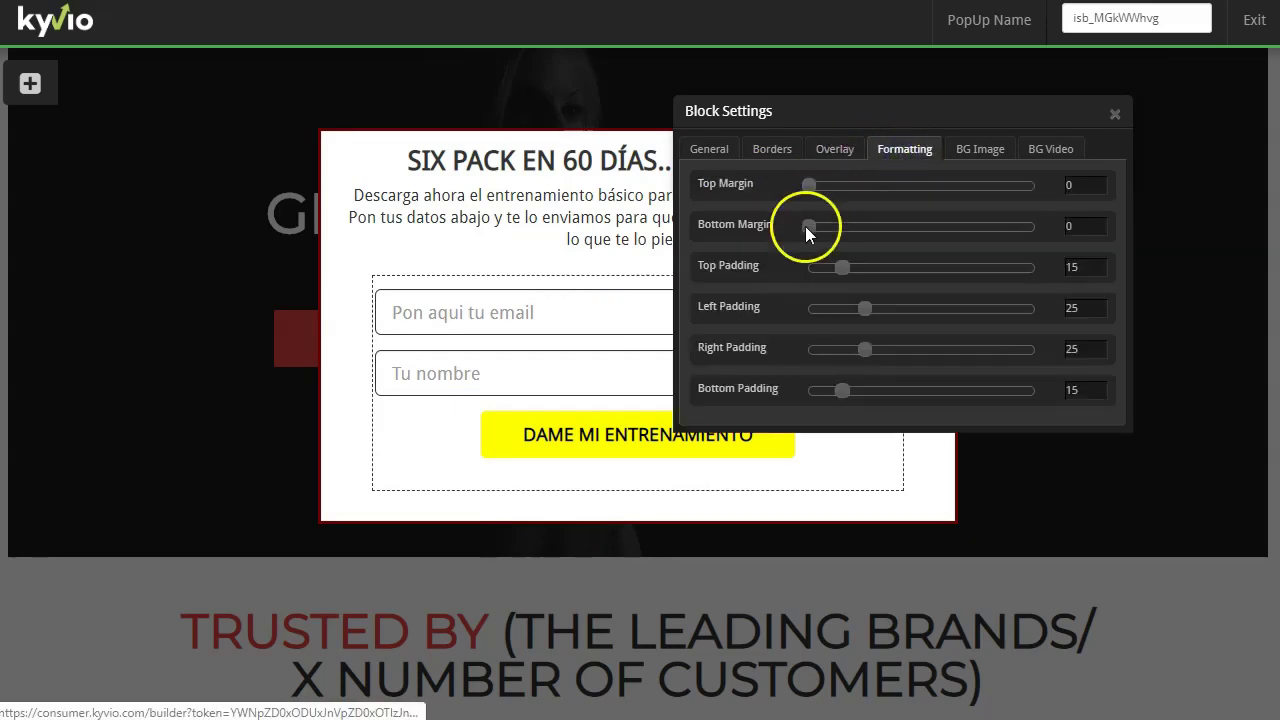
click(980, 149)
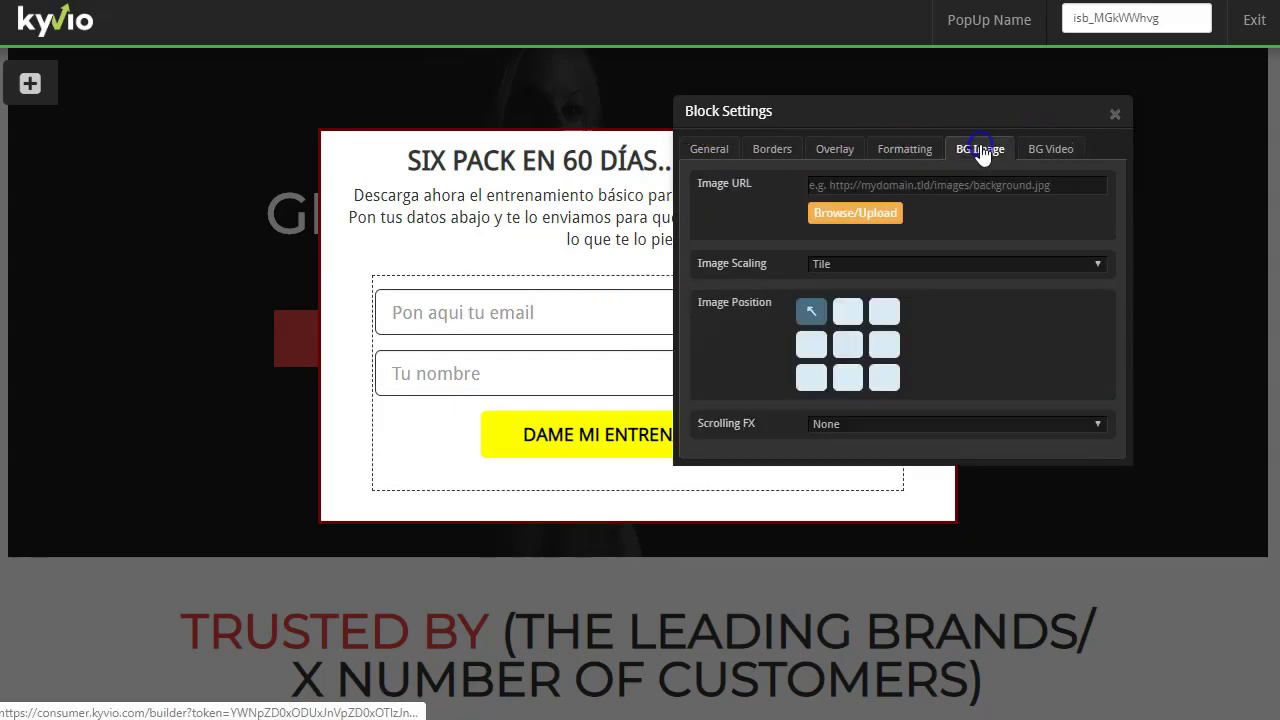
click(1052, 150)
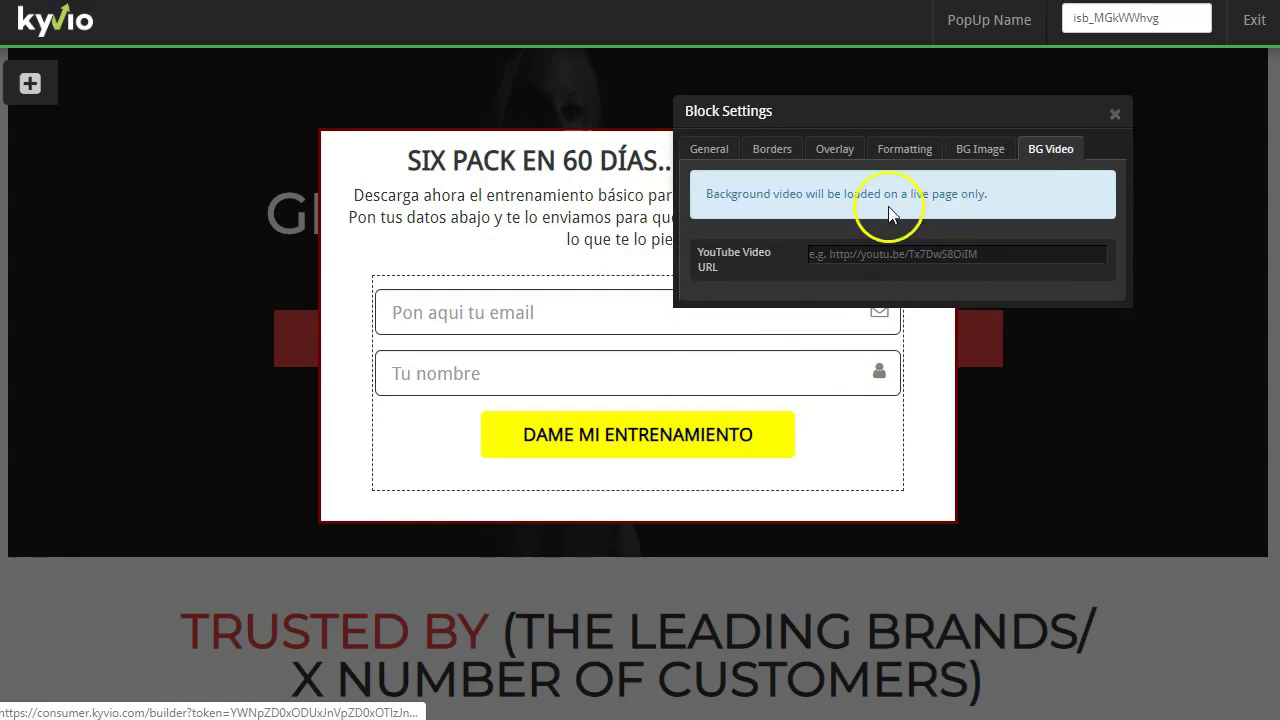
click(1118, 116)
mouse_move(637, 434)
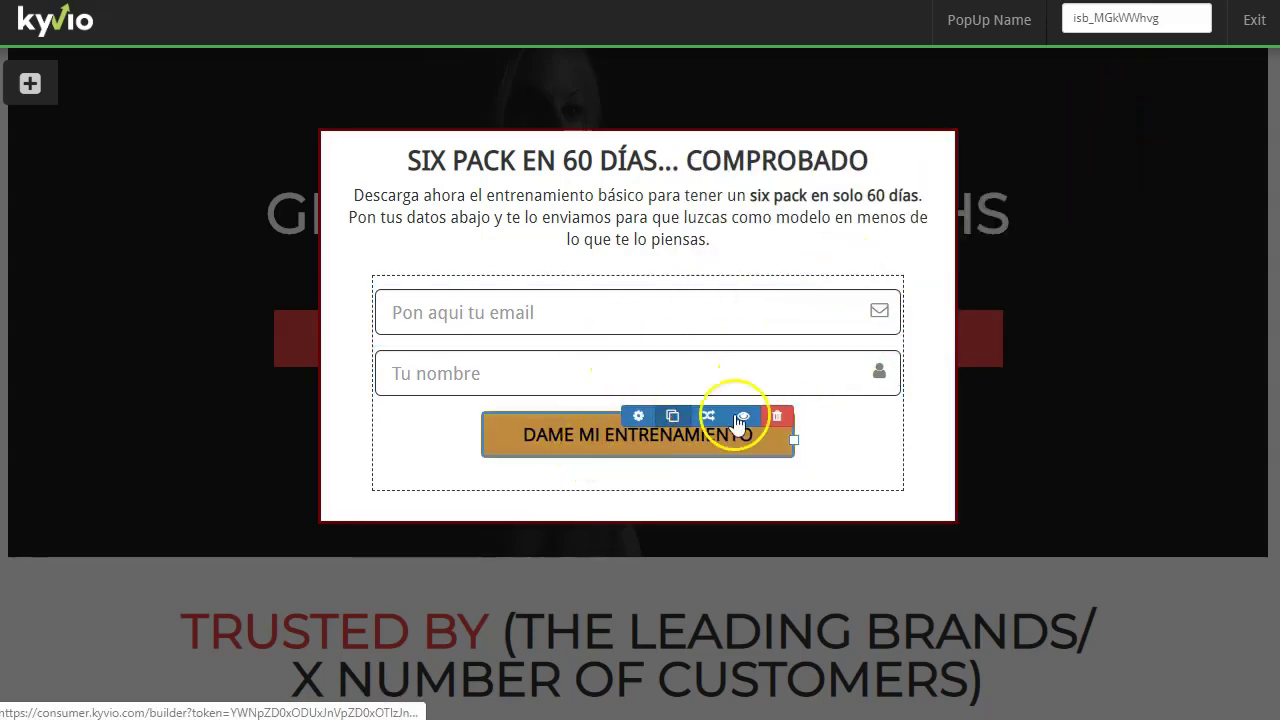
Back on the landing page, rewrite the headline as 'CONSIGUE TU SIX PACK EN SOLO 60 DÍAS. COMPROBADO'.
click(1256, 22)
mouse_move(620, 275)
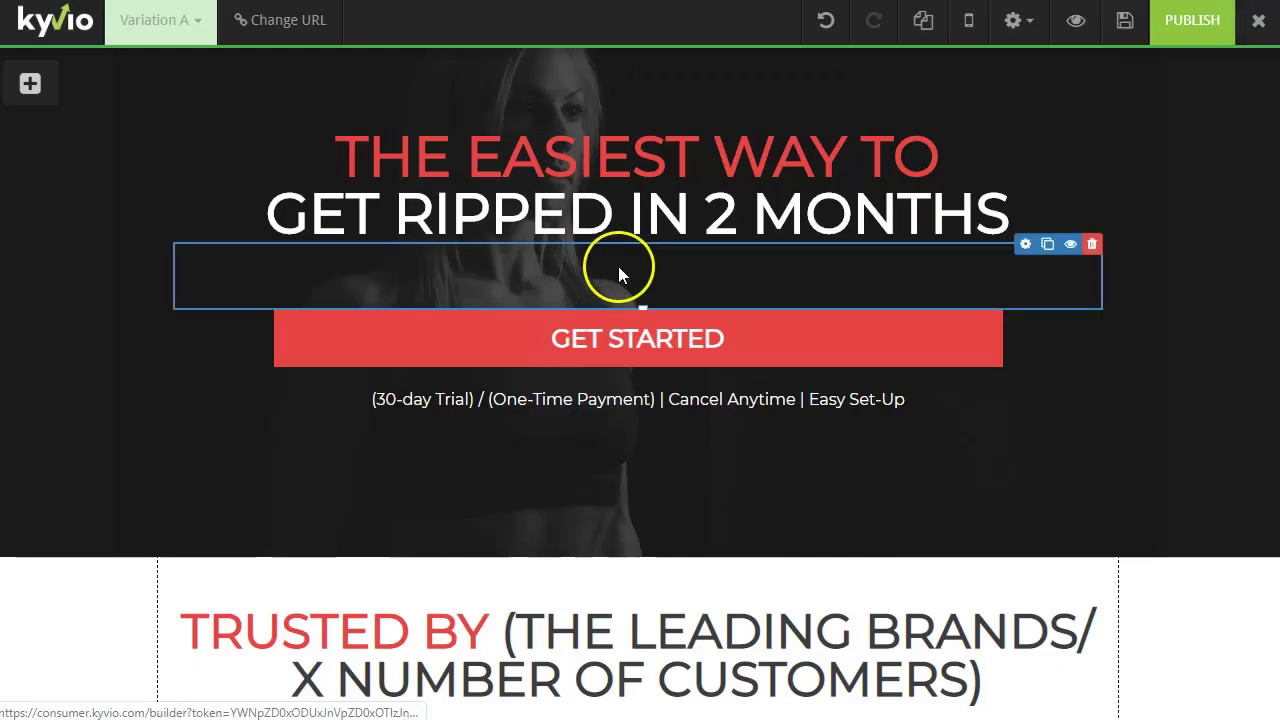
click(977, 138)
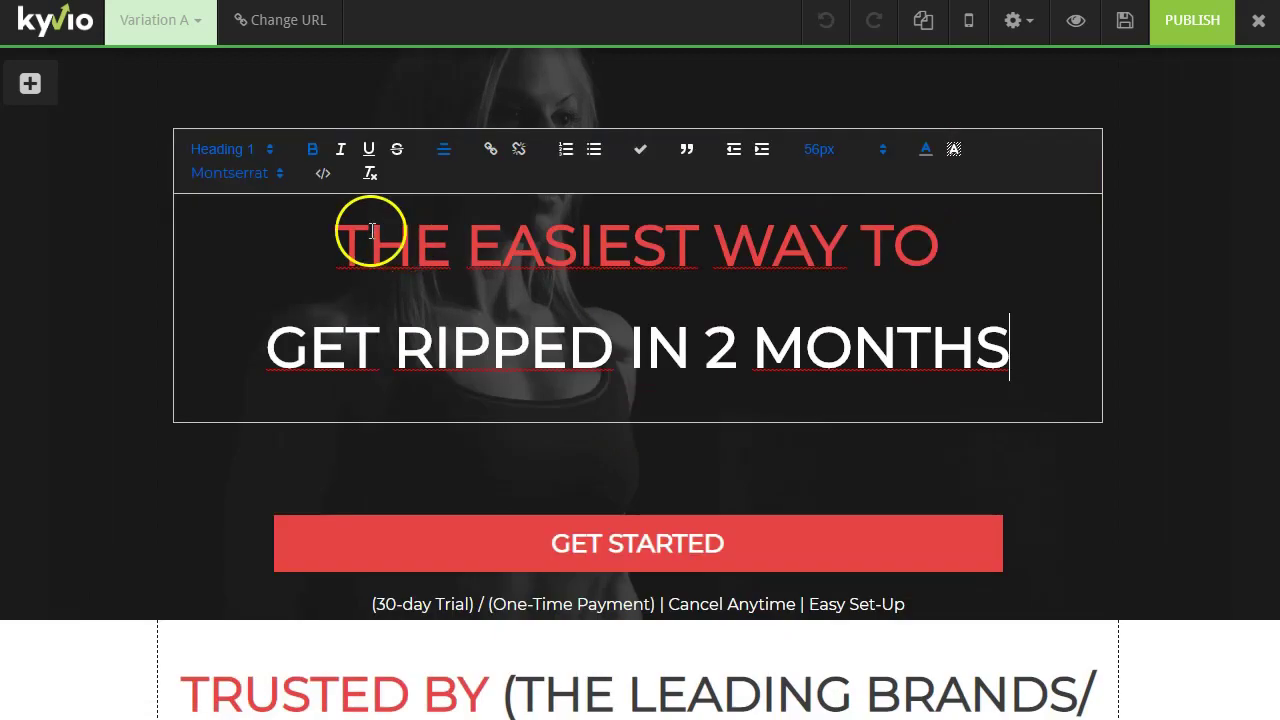
drag(340, 245, 929, 240)
text(COCONSIGUE TU SIX PACK)
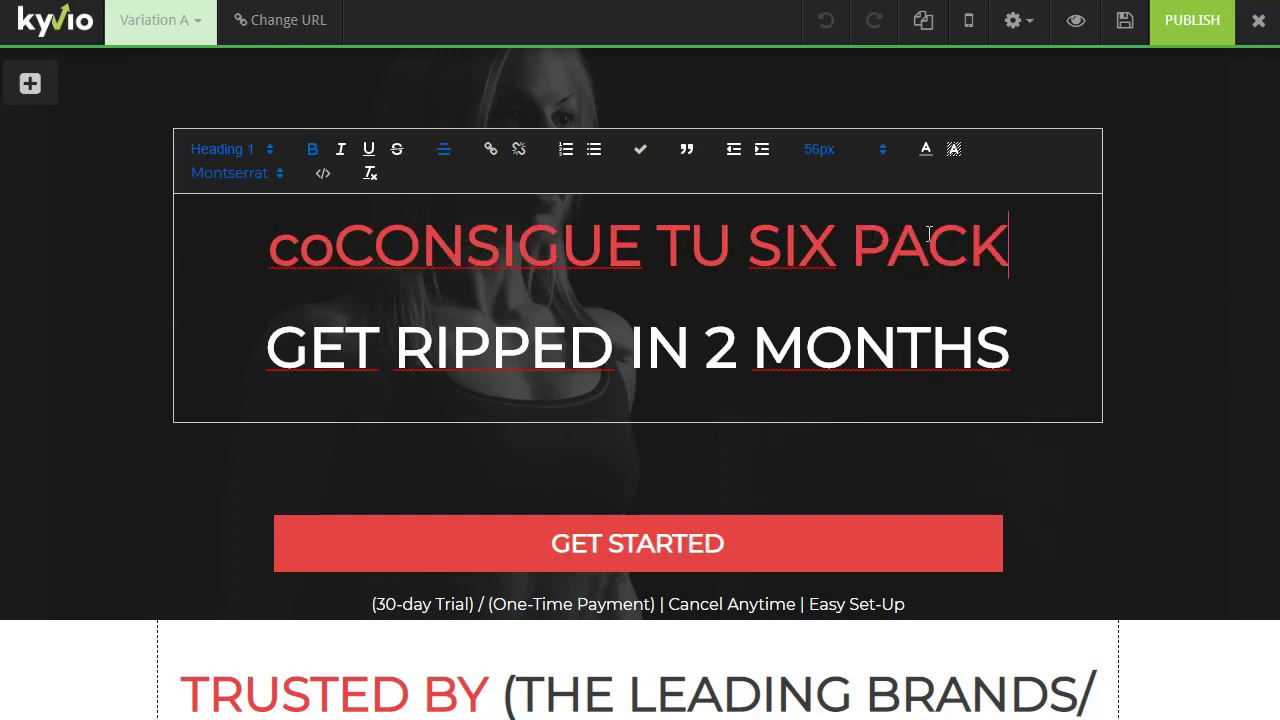
click(342, 257)
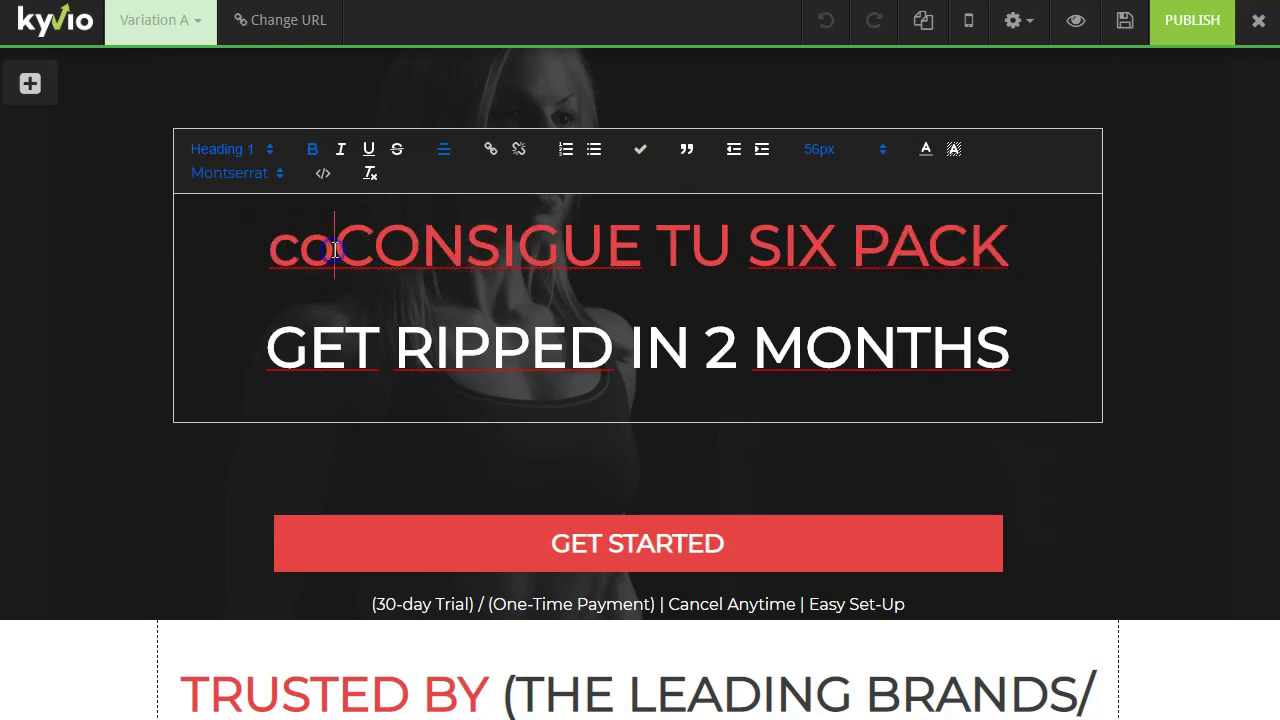
key(BackSpace)
key(BackSpace)
drag(266, 350, 752, 347)
text(EN SOLO )
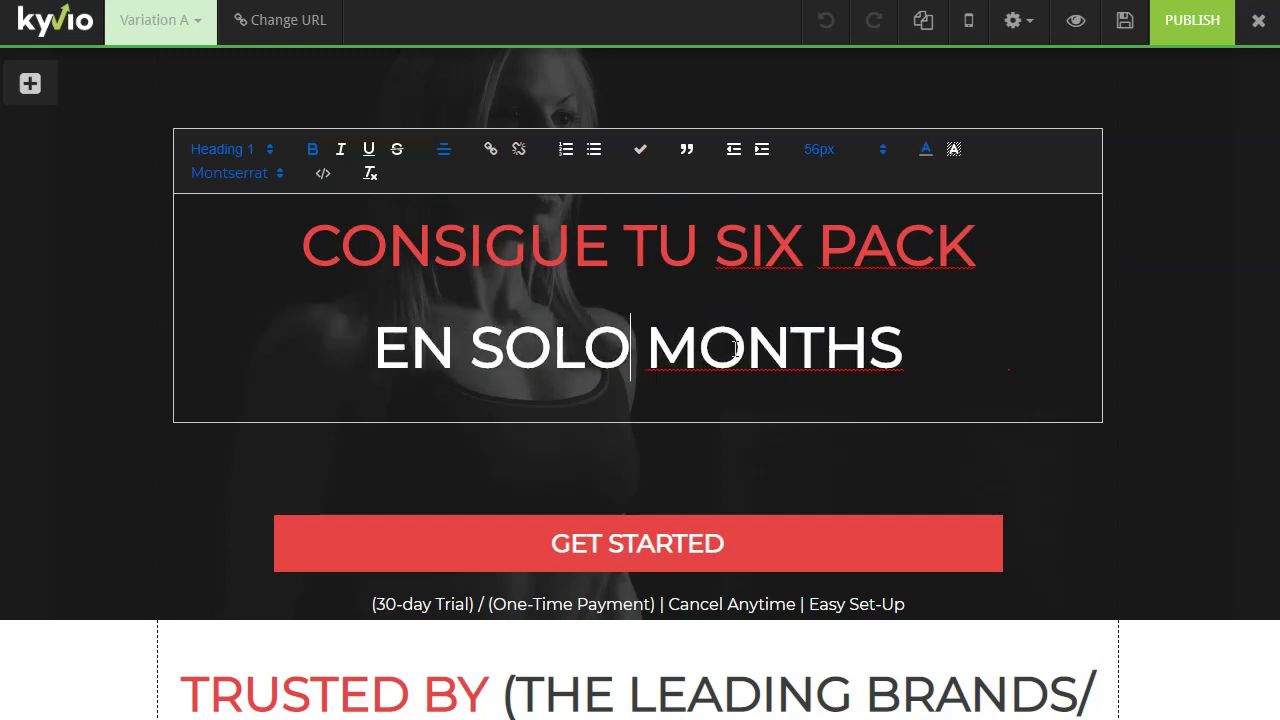
text(60 DÍAS )
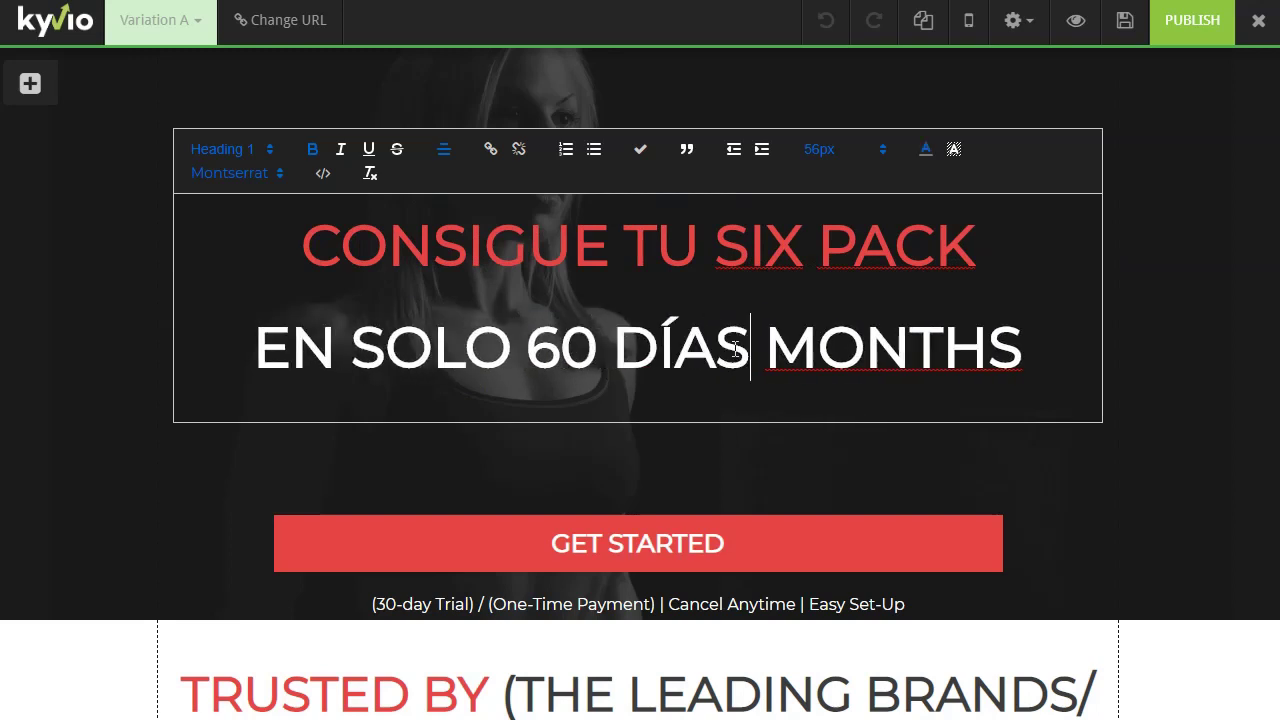
text(. COMPROBADO)
key(Delete)
key(Delete)
key(Delete)
key(Delete)
key(Delete)
key(Delete)
key(Delete)
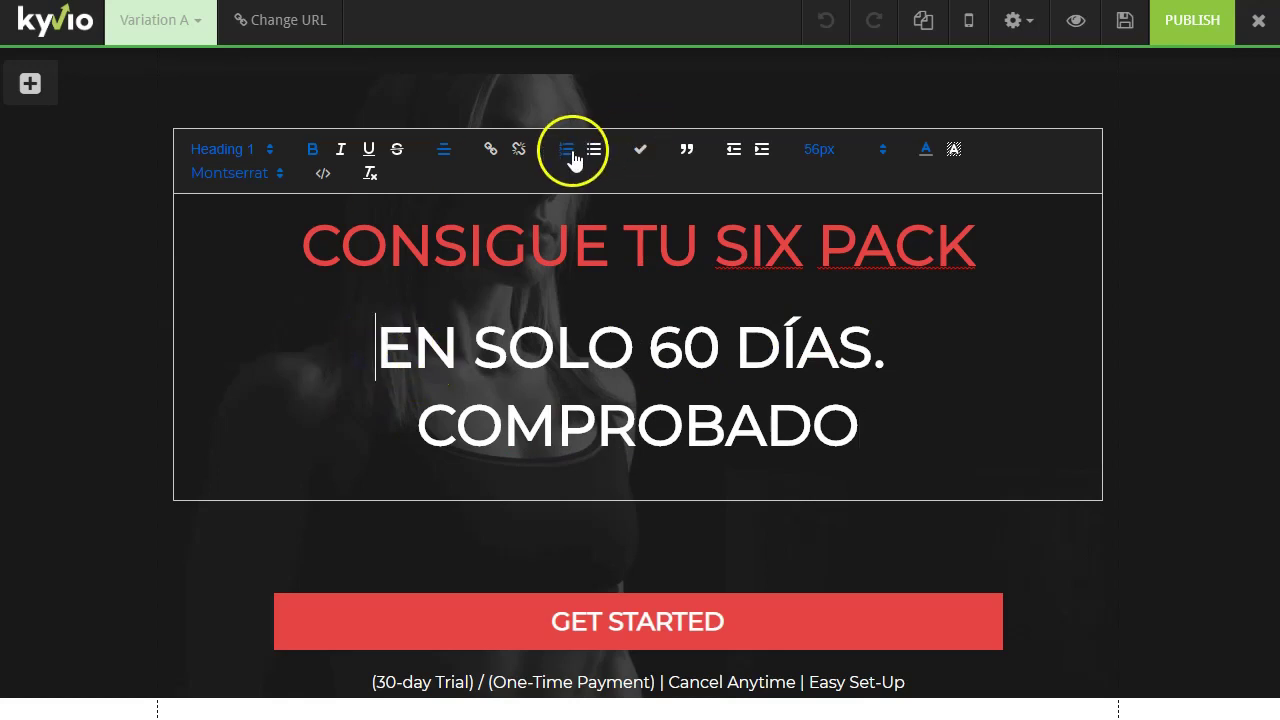
click(1243, 386)
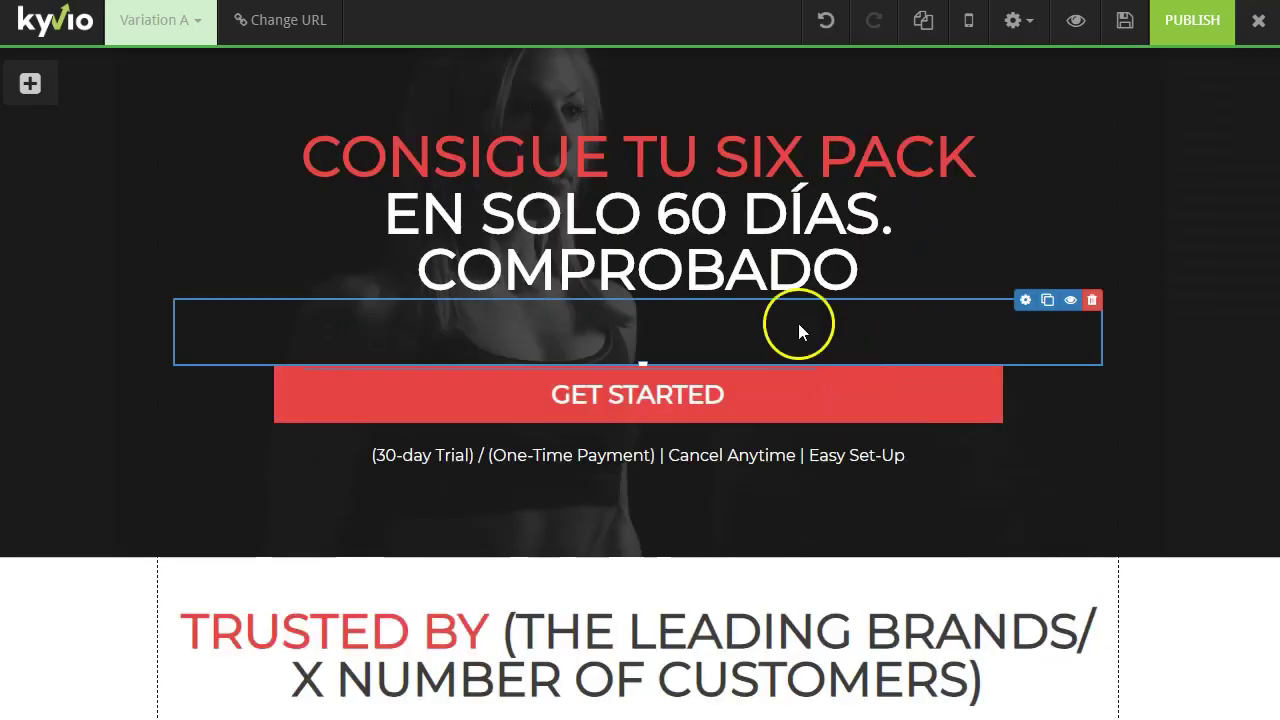
mouse_move(638, 621)
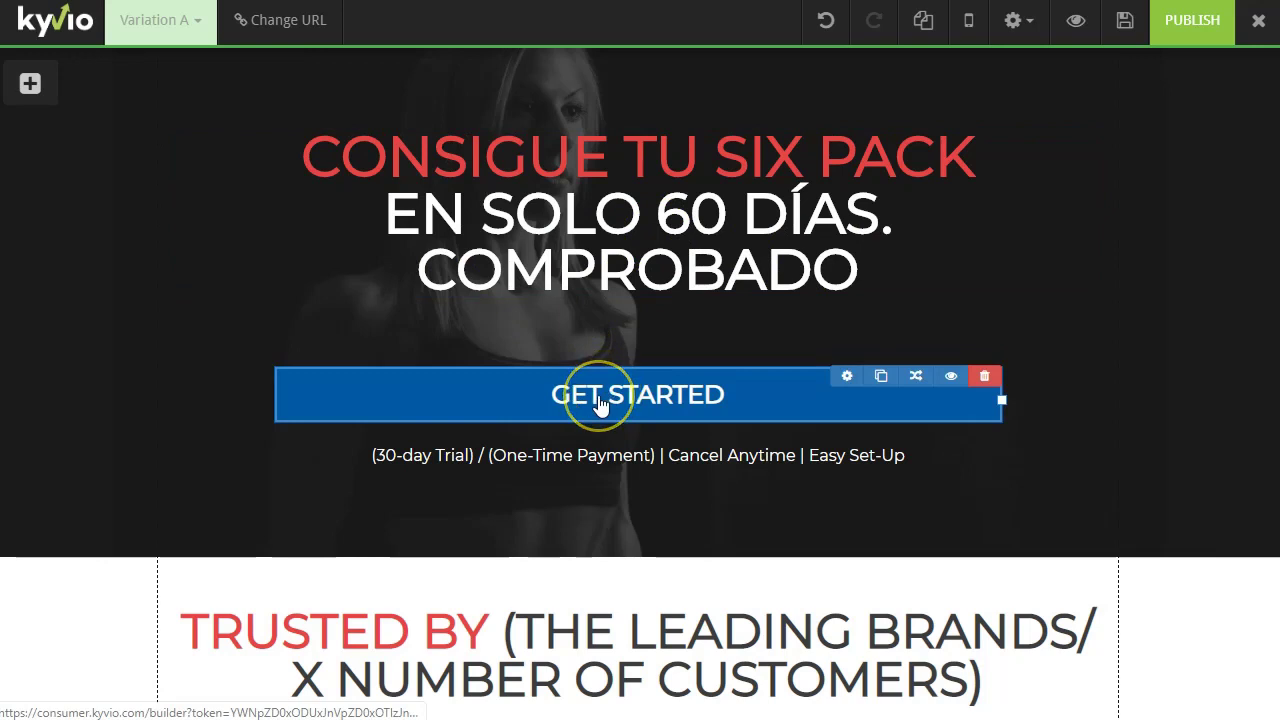
Verify the GET STARTED button's On Click Action is Open a Pop Up isb_MGkWWhvg.
click(848, 376)
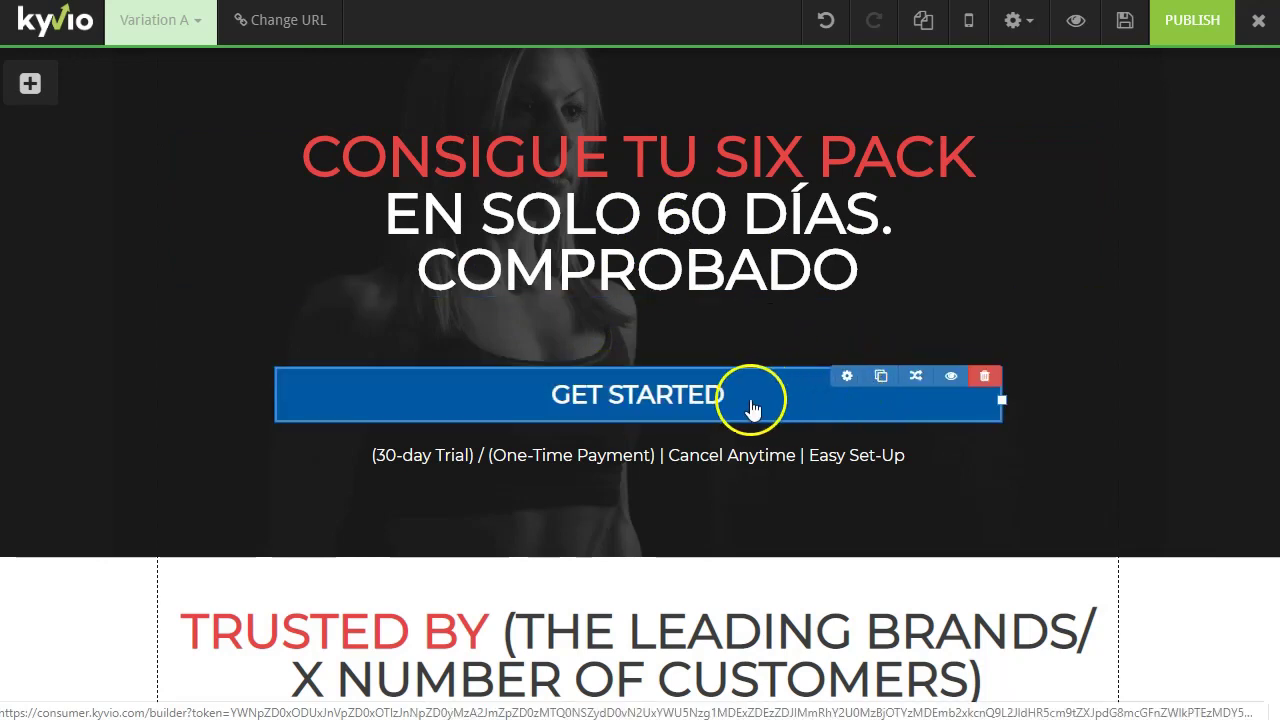
click(847, 378)
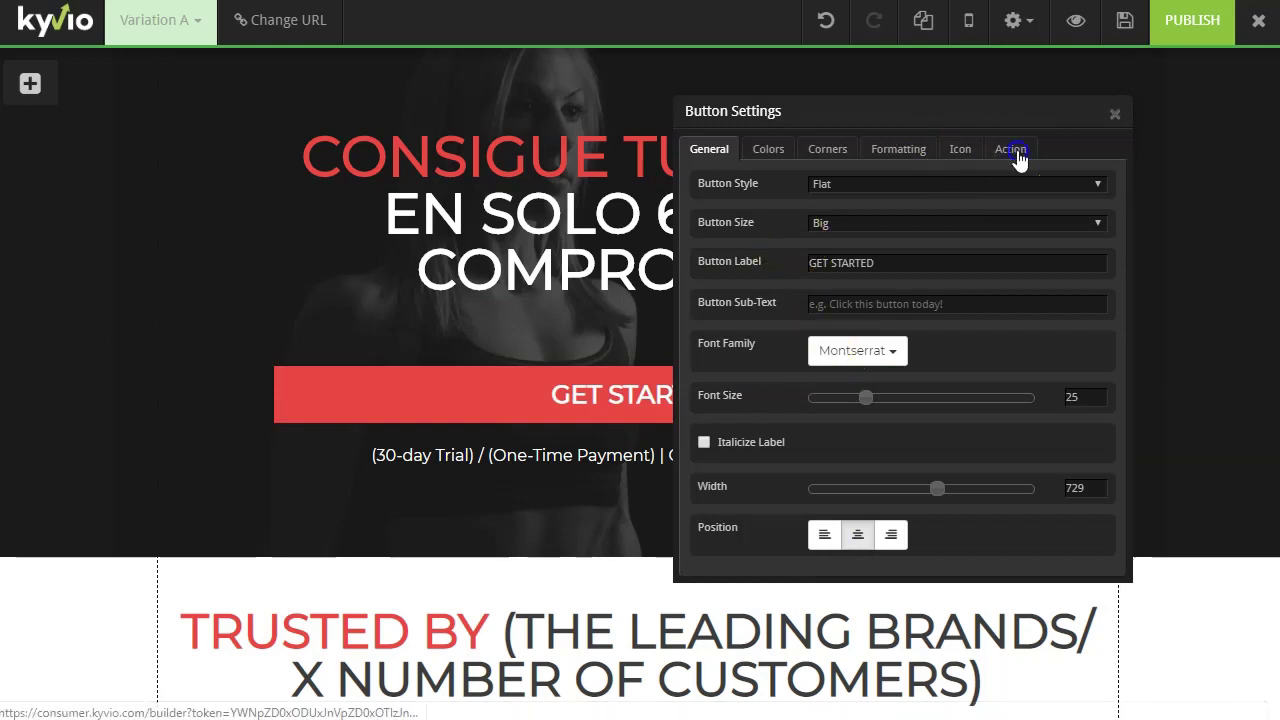
click(1010, 149)
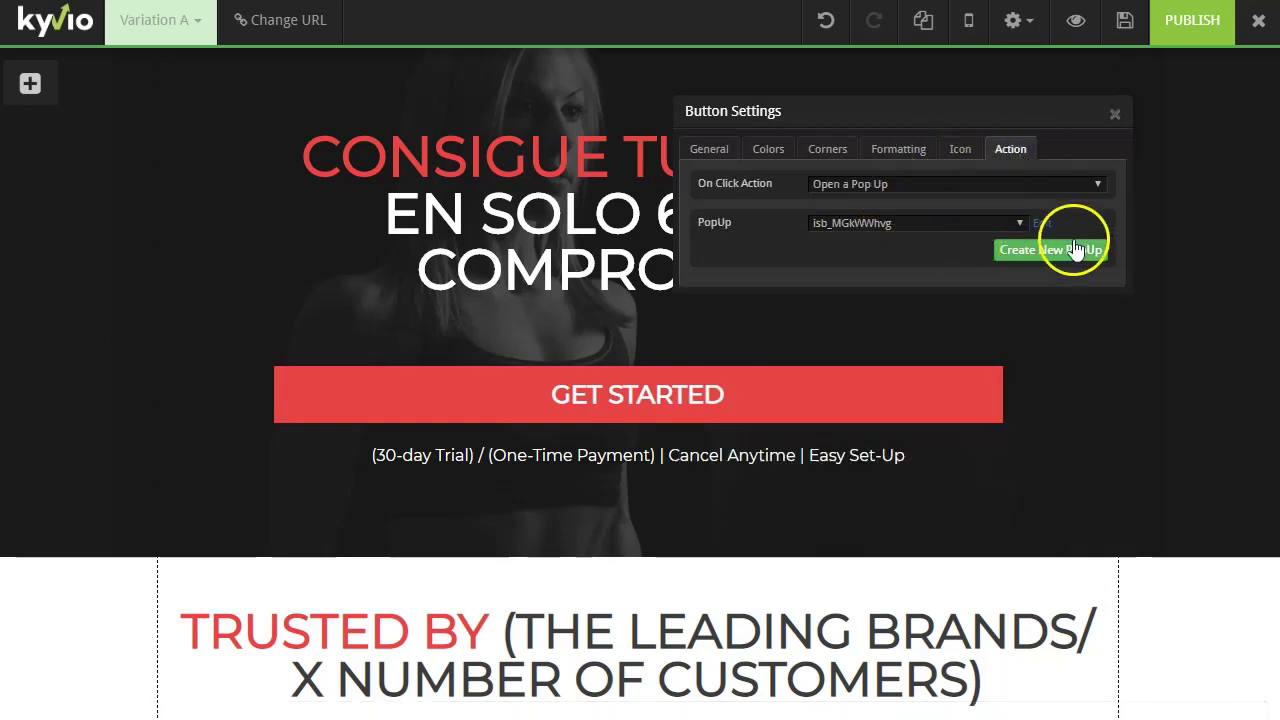
click(1115, 113)
scroll(586, 375, down, 2)
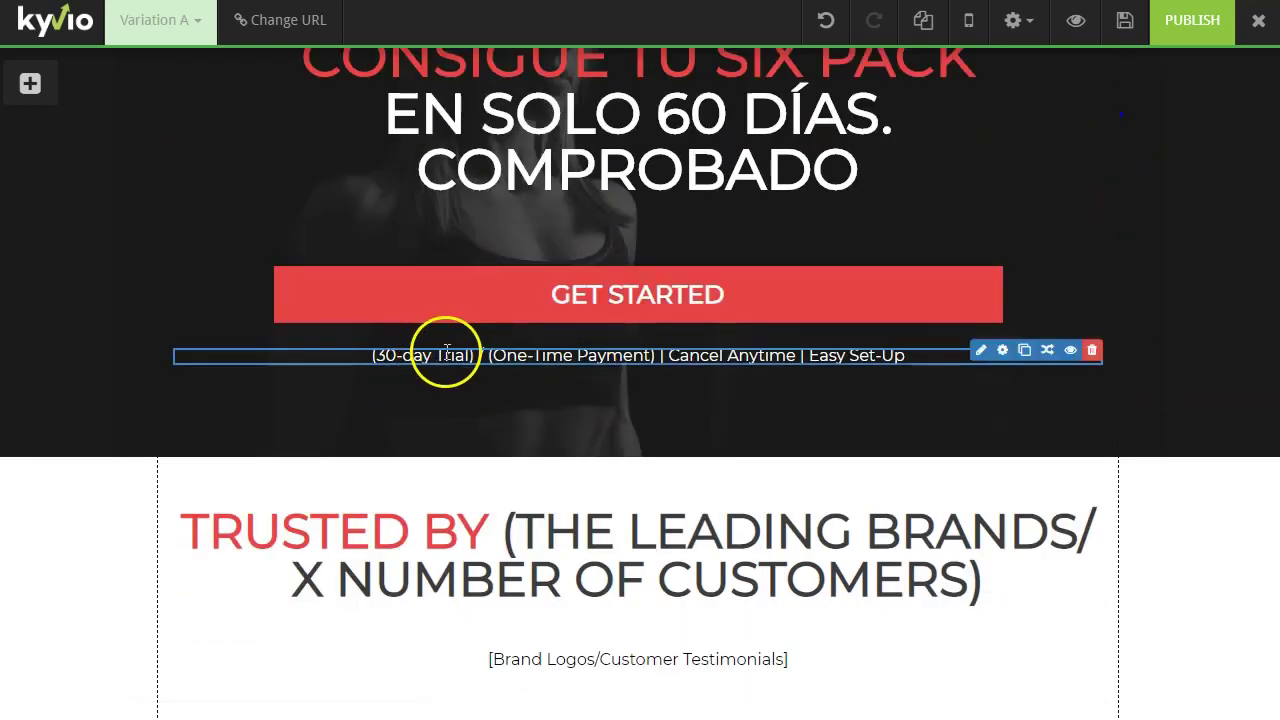
mouse_move(646, 355)
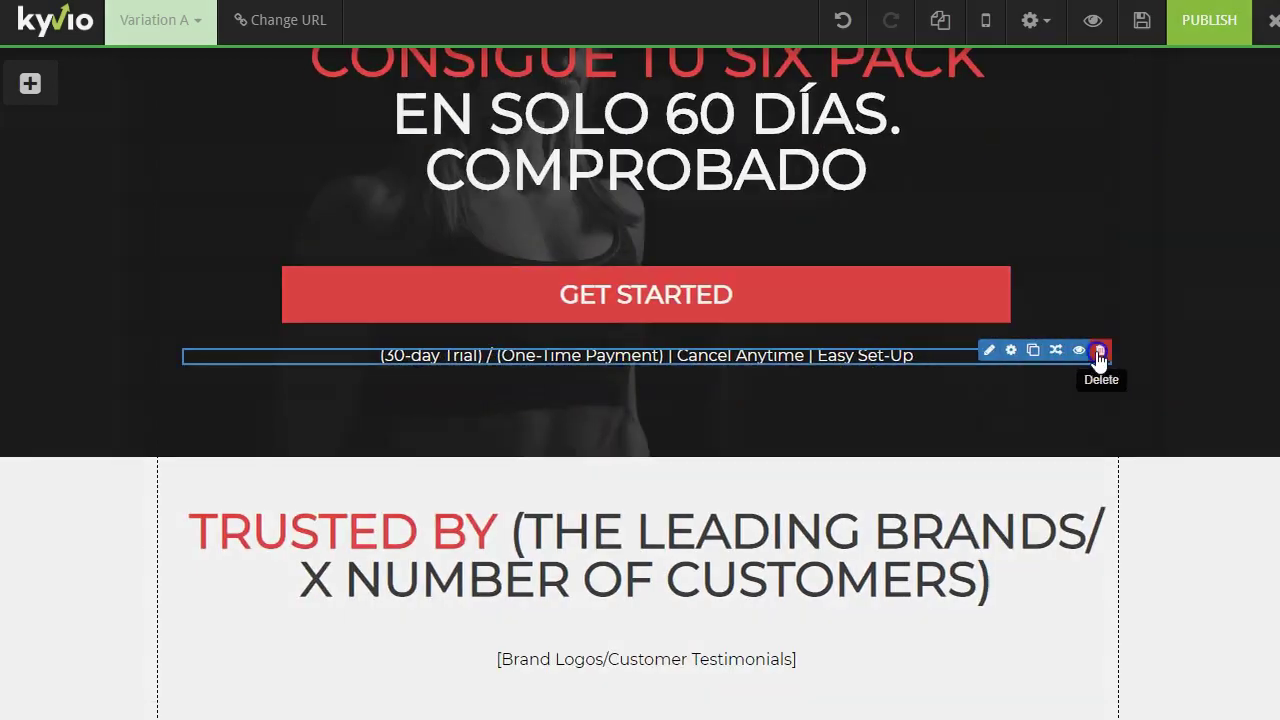
Delete the trial subtitle line beneath the hero GET STARTED button.
click(1090, 350)
click(749, 197)
scroll(480, 375, down, 2)
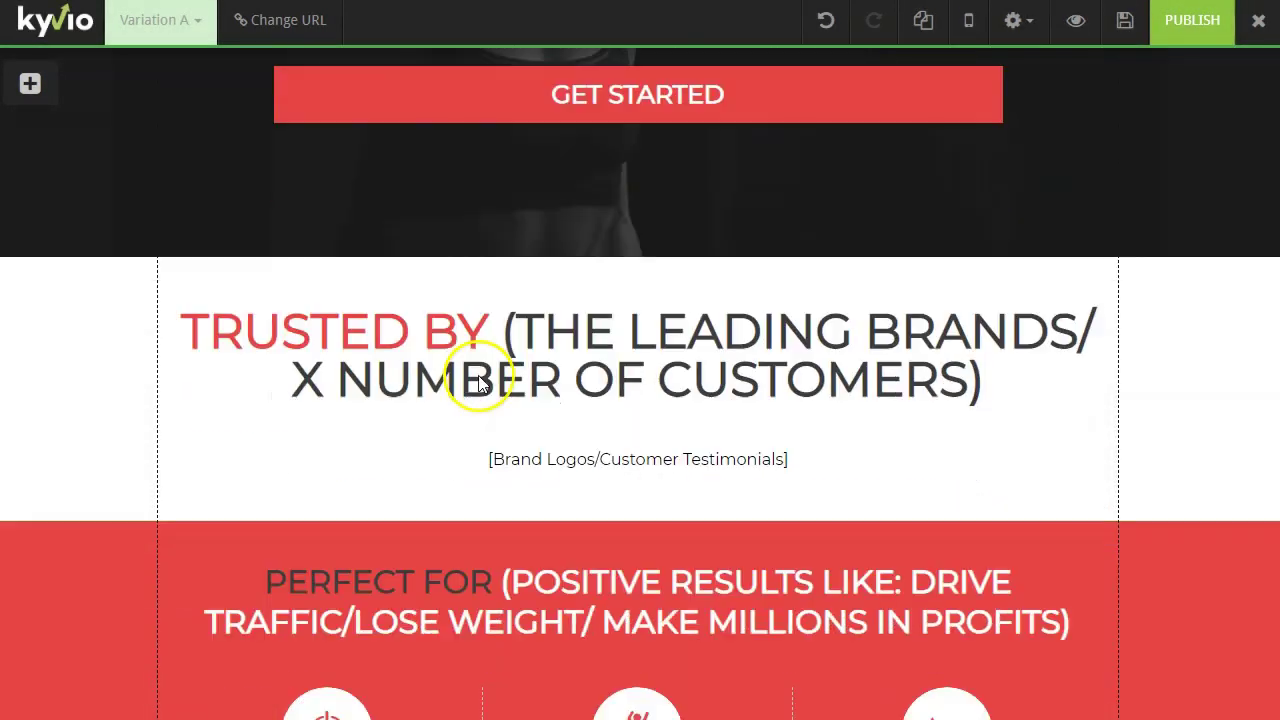
scroll(443, 423, down, 2)
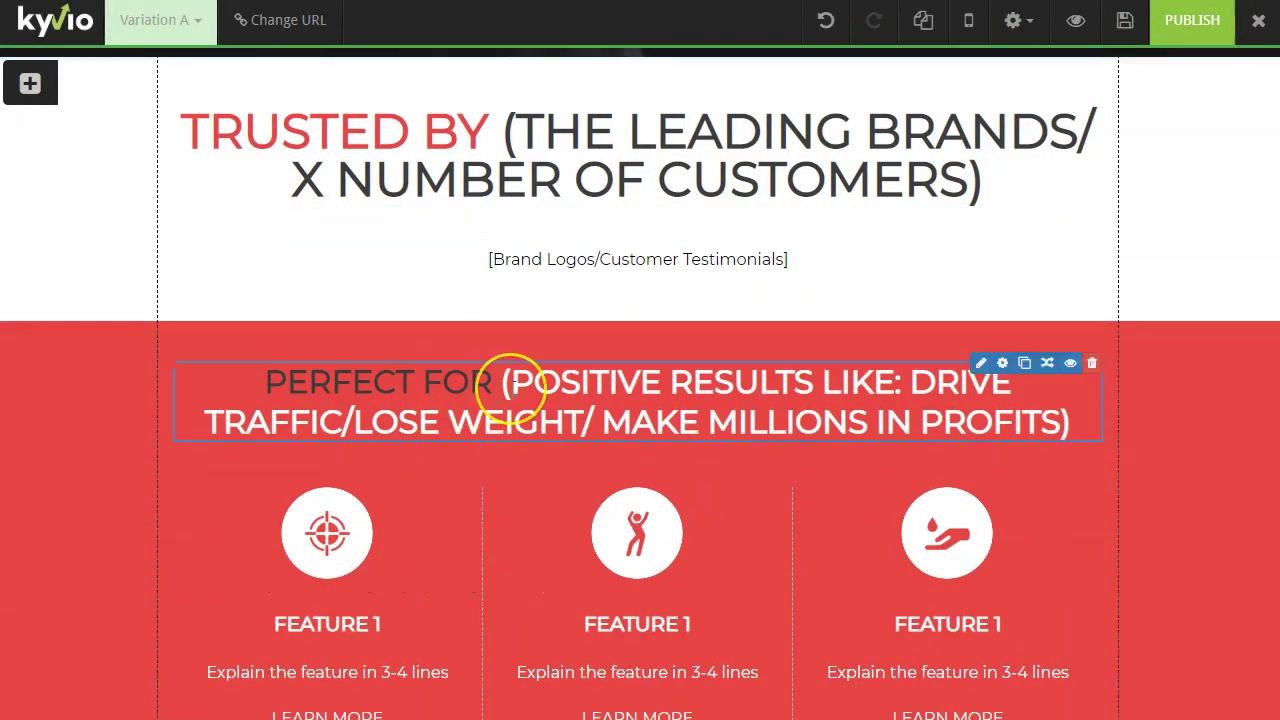
scroll(510, 390, down, 6)
scroll(510, 397, down, 4)
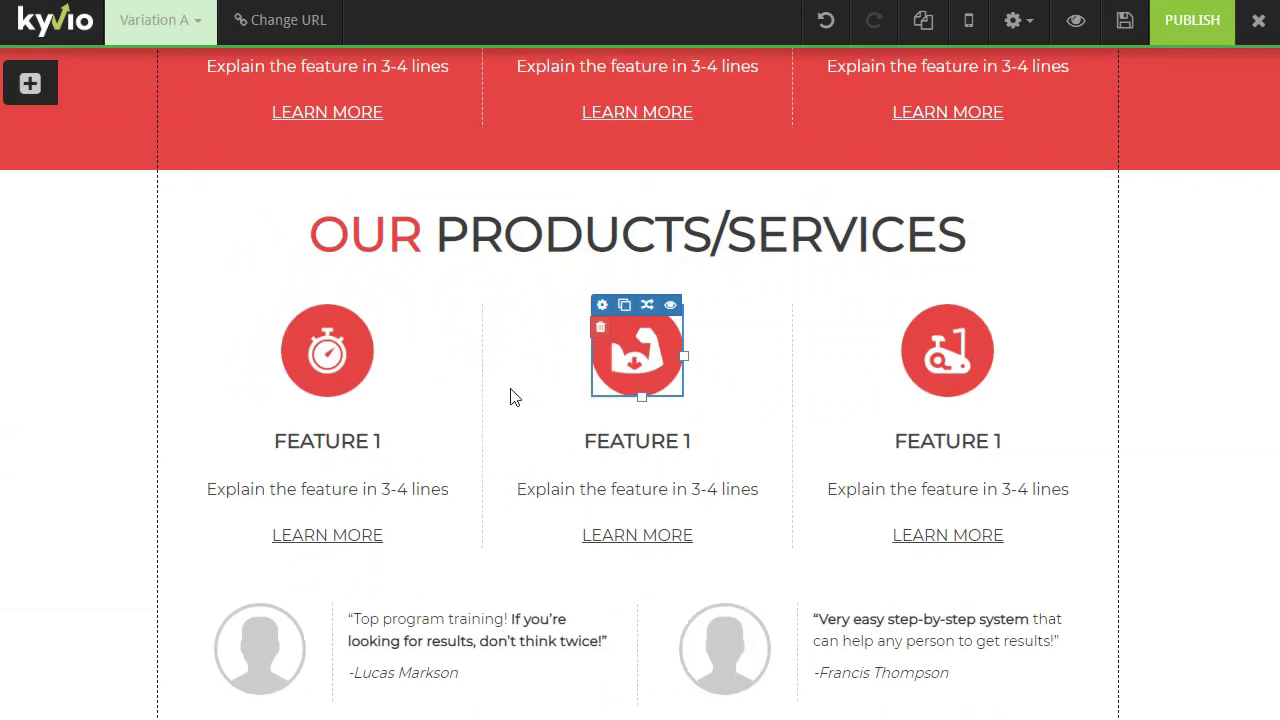
scroll(510, 397, up, 4)
scroll(510, 397, up, 8)
scroll(510, 395, down, 2)
Delete the red Perfect For section and the Our Products/Services section.
click(1267, 268)
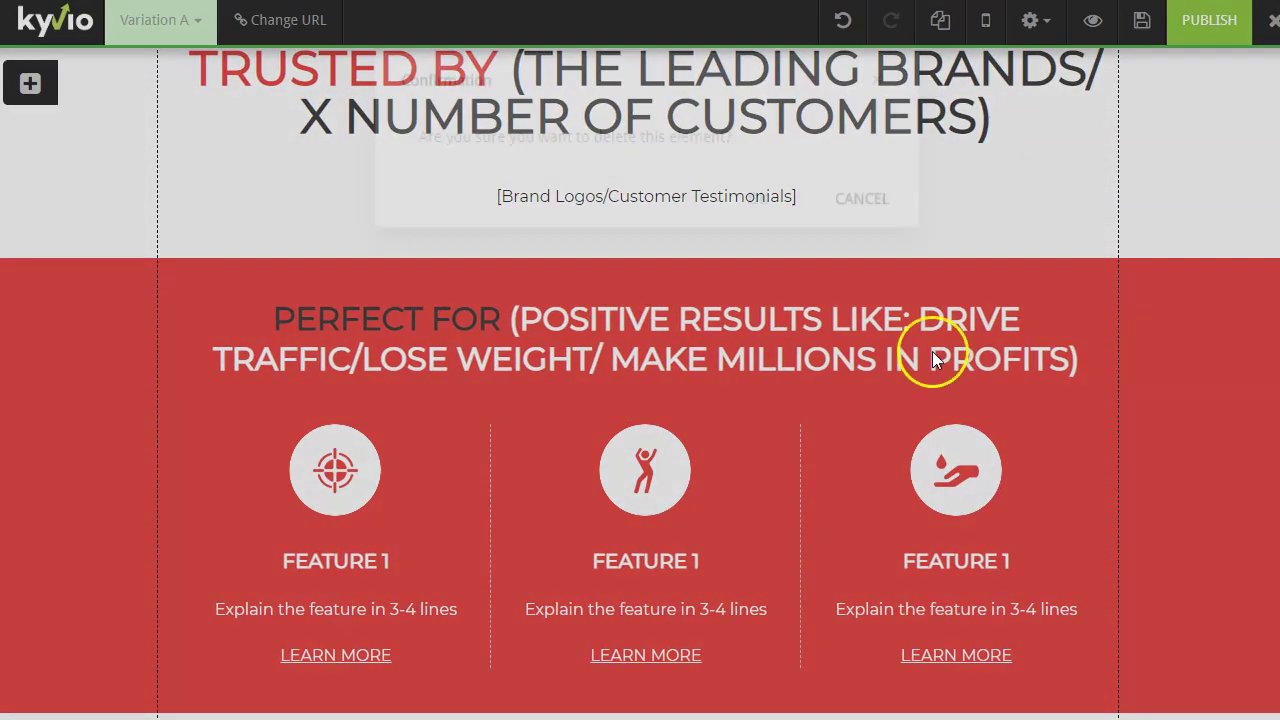
click(731, 198)
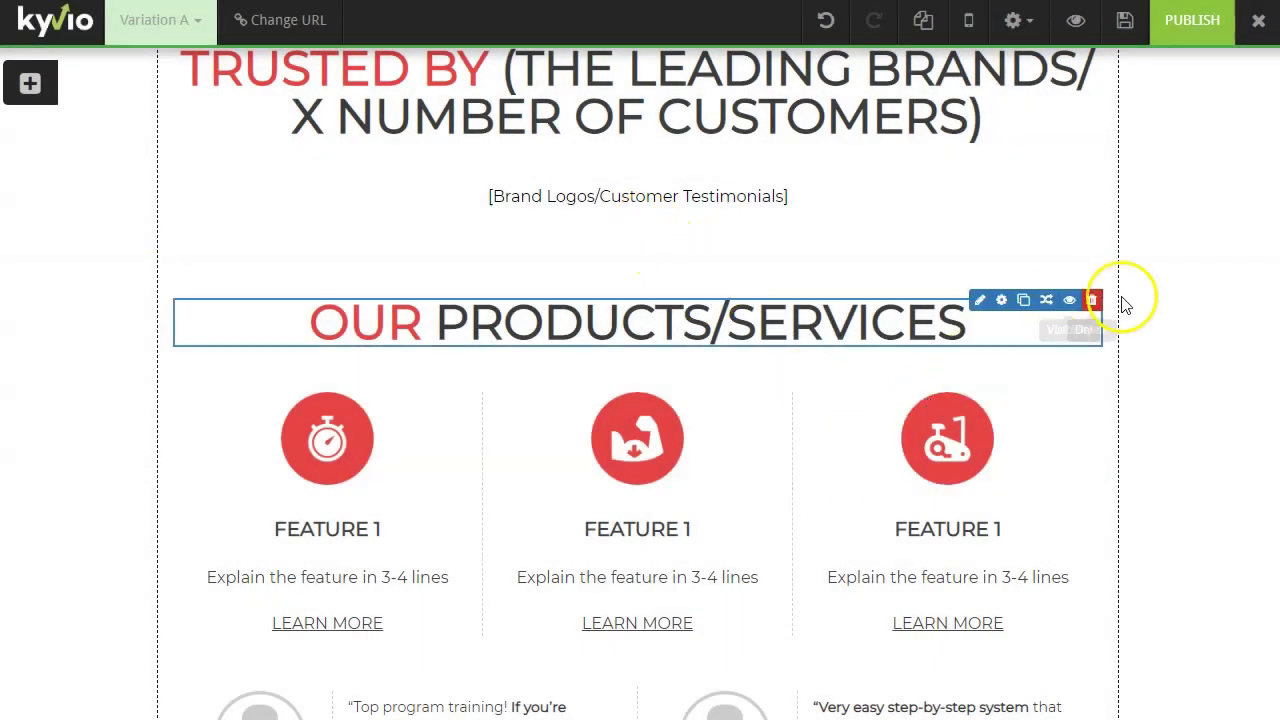
click(1266, 264)
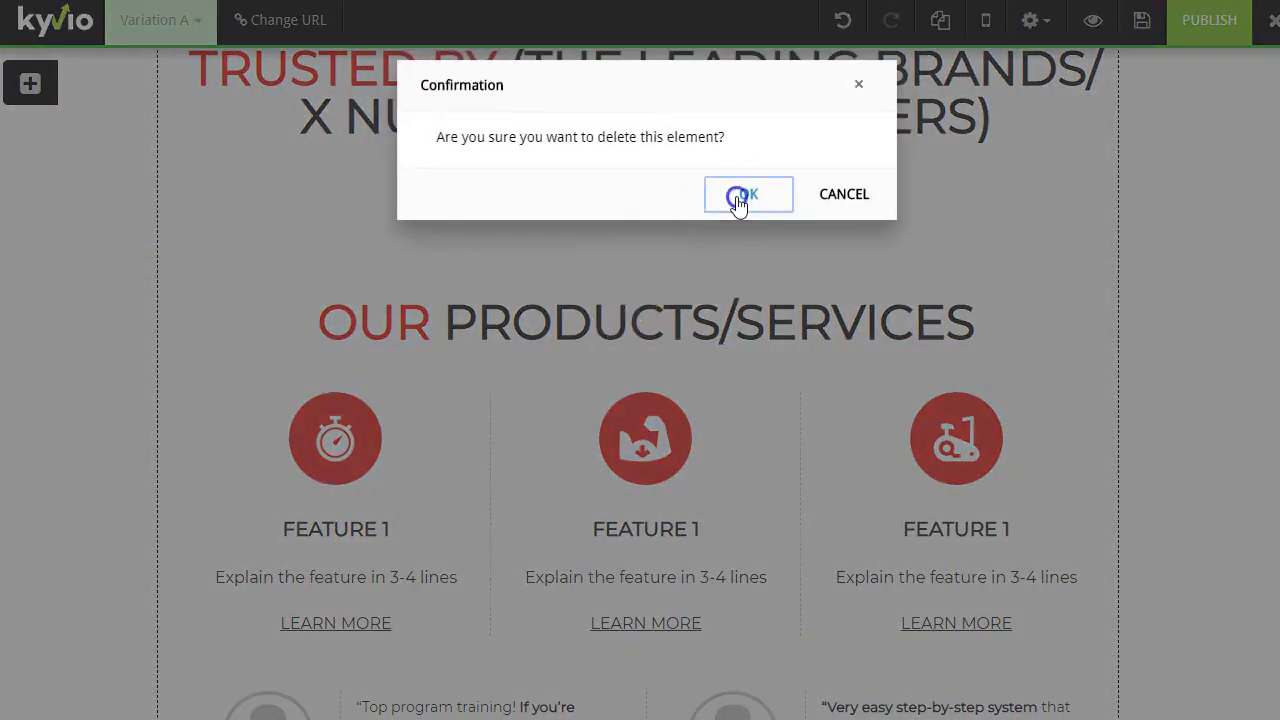
click(738, 198)
scroll(580, 295, up, 5)
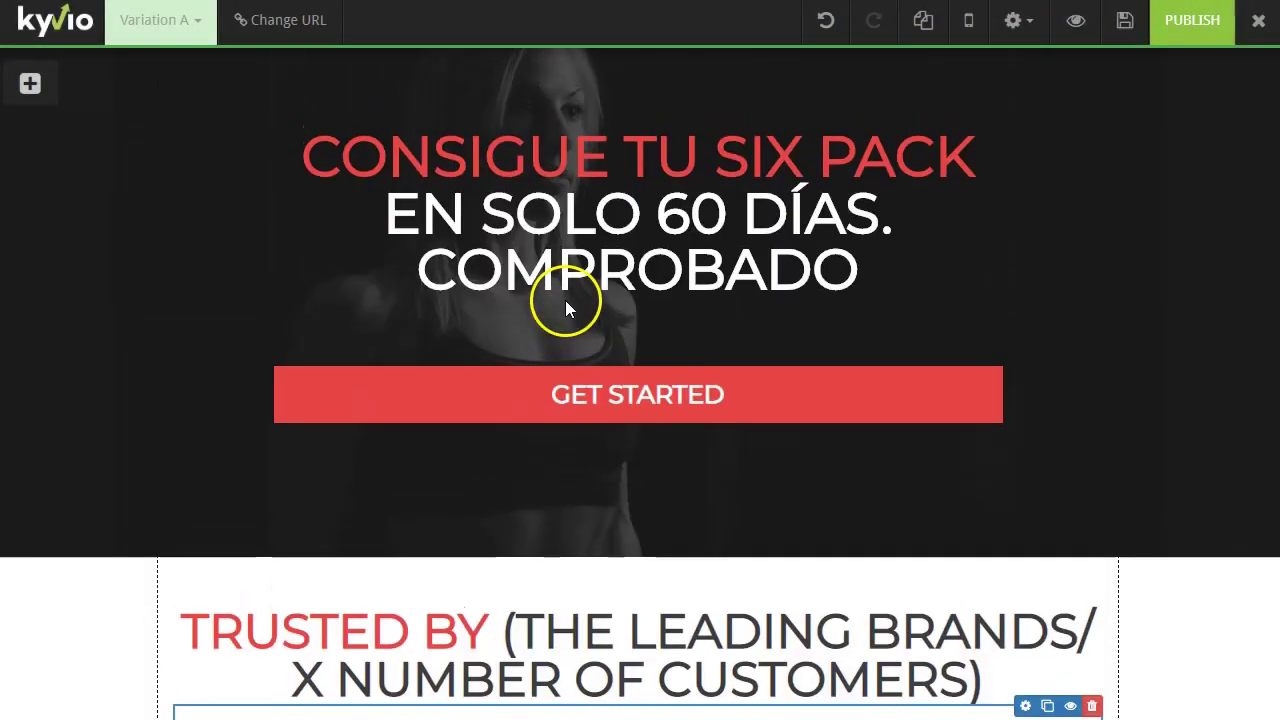
Inspect the bottom GET STARTED button's on-click action in its settings.
scroll(584, 335, down, 5)
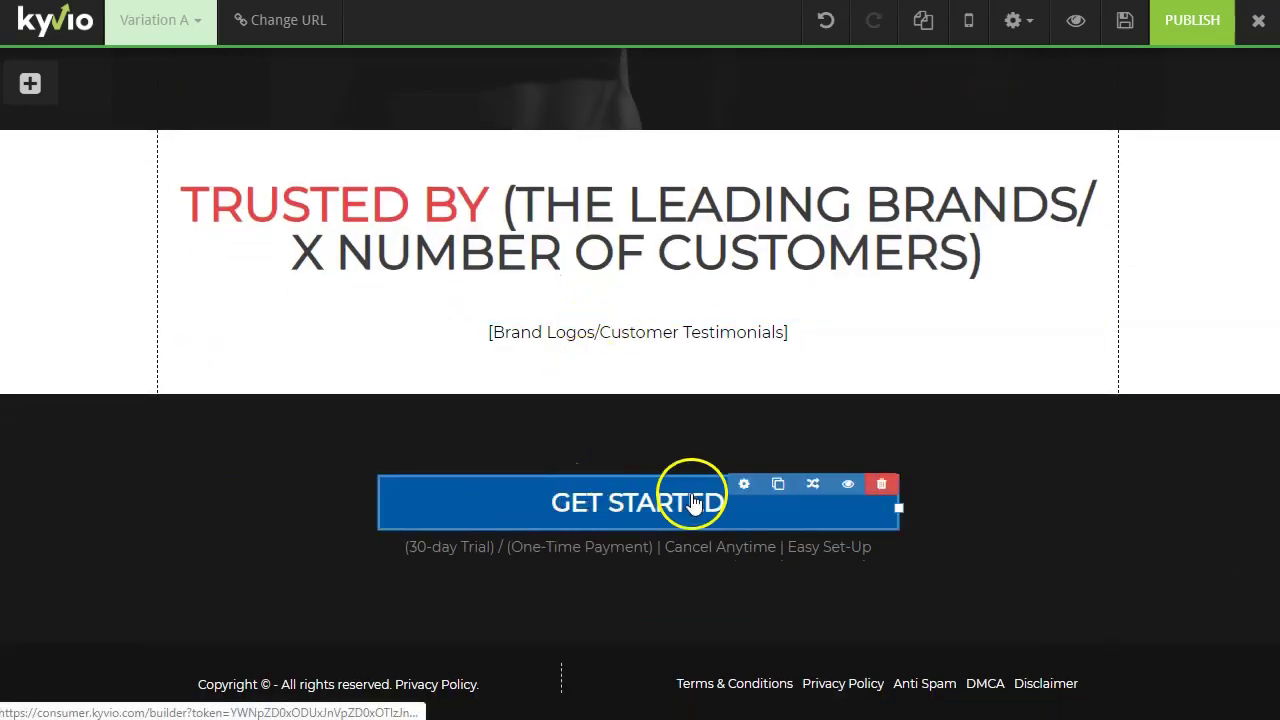
click(744, 484)
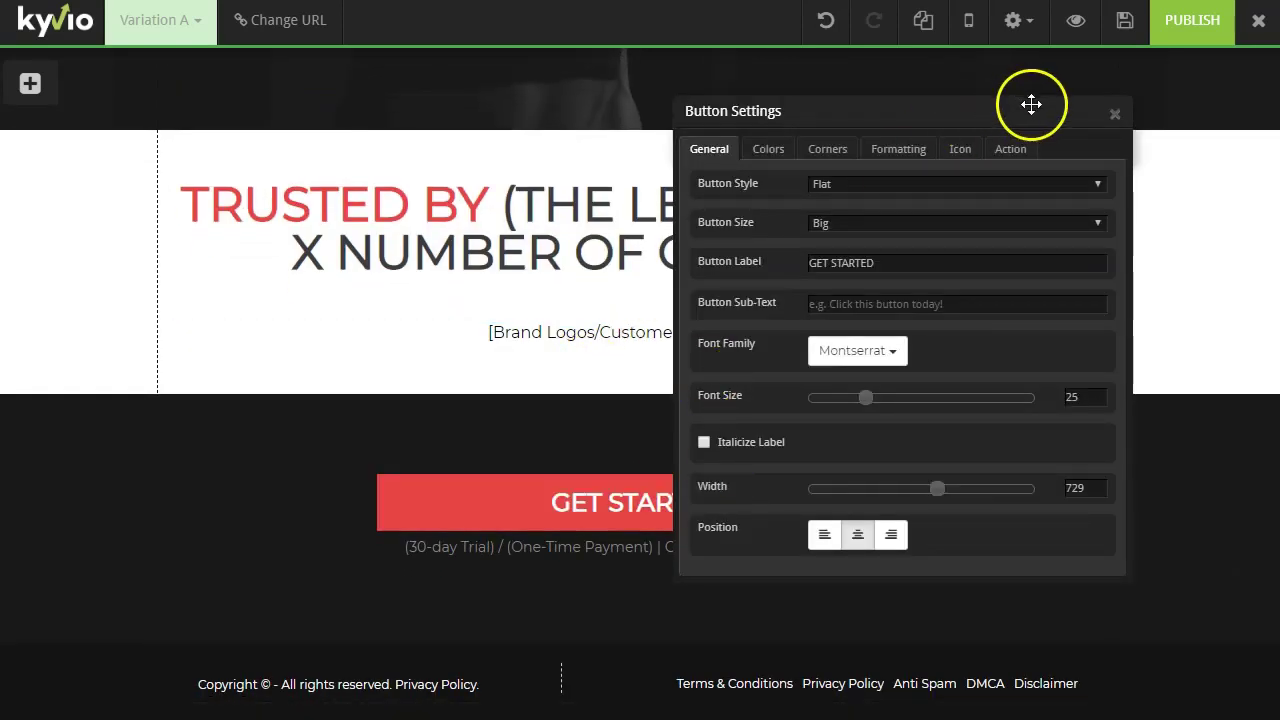
click(1010, 150)
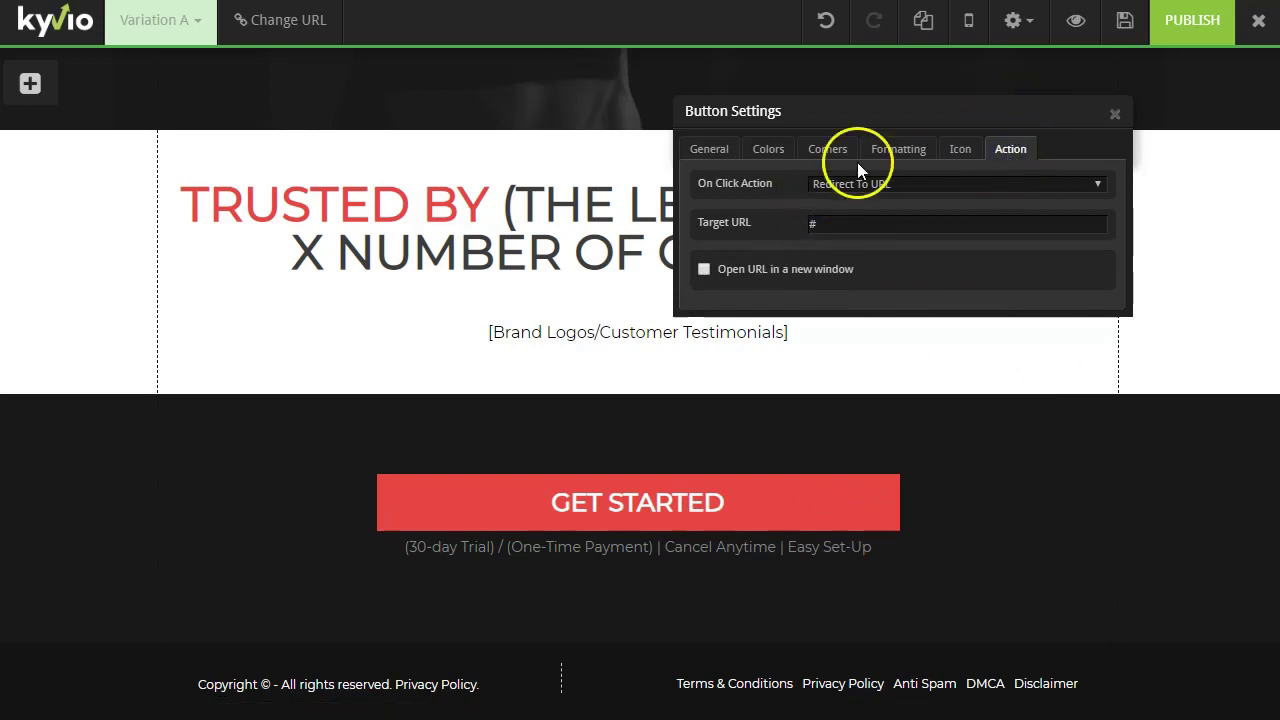
click(1115, 114)
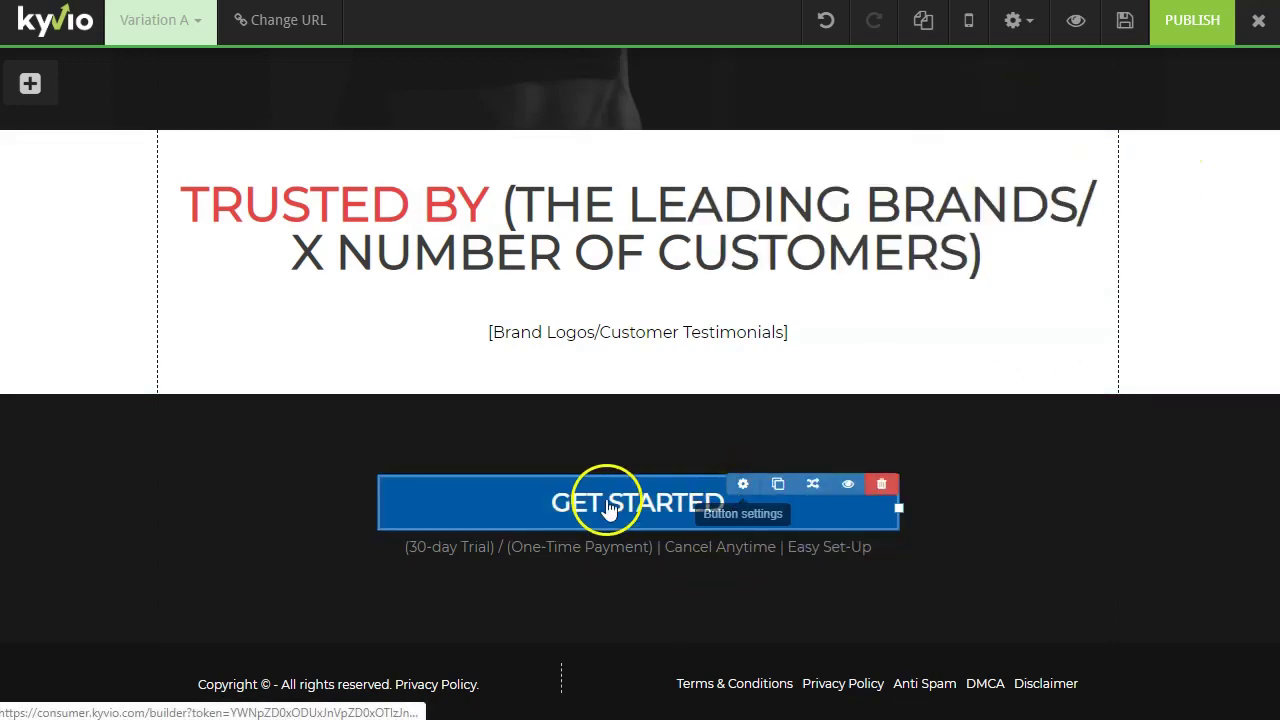
scroll(603, 497, up, 5)
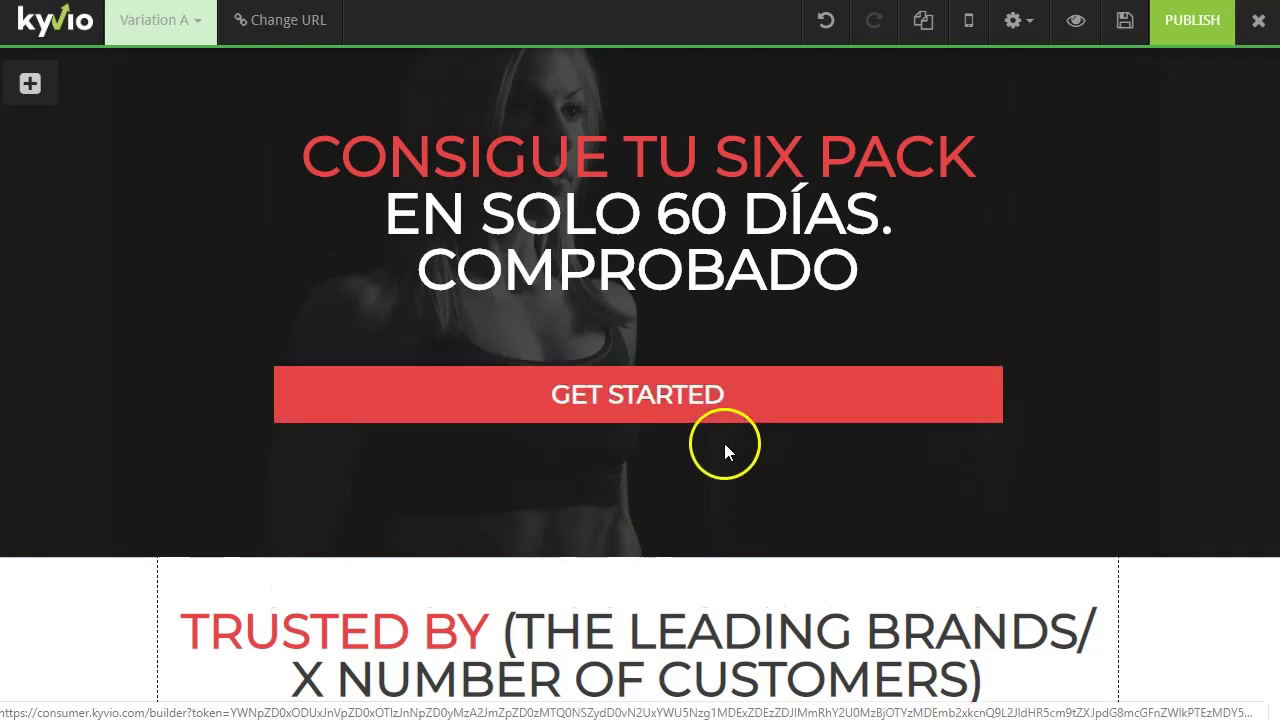
Clone the hero GET STARTED button into the bottom call-to-action, replacing the old redirect button.
click(880, 382)
drag(820, 449, 773, 590)
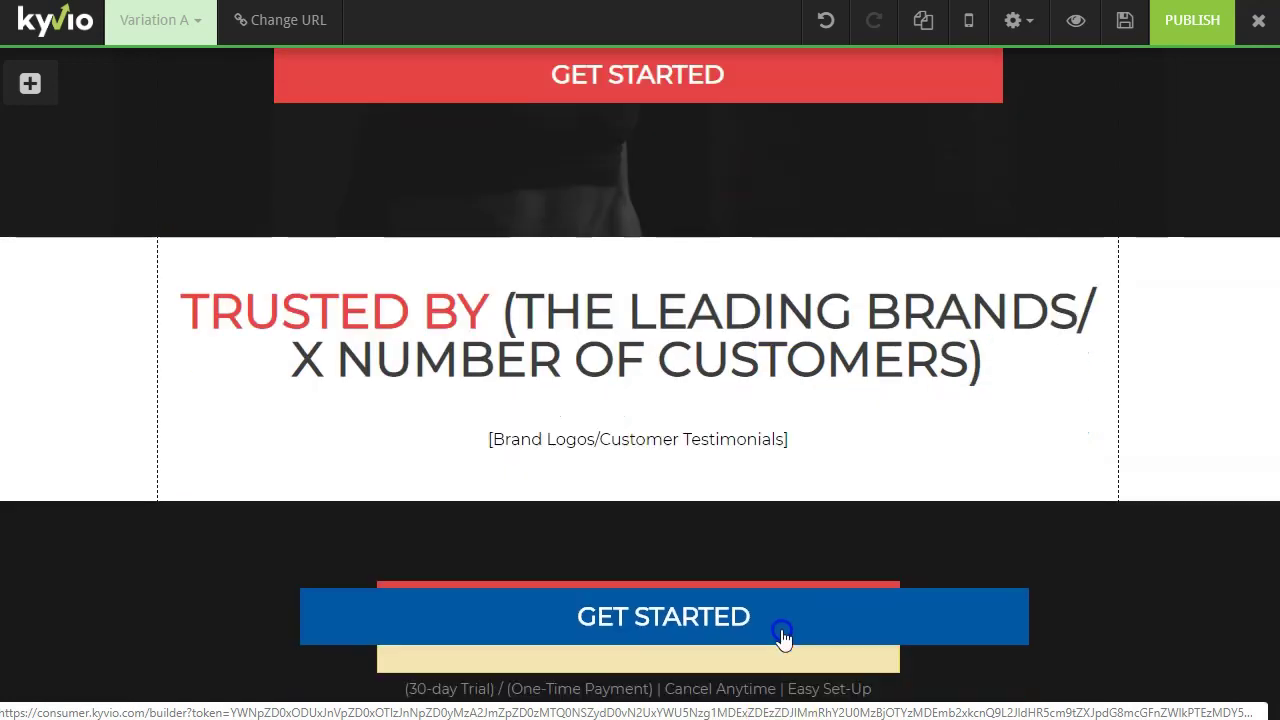
mouse_move(773, 590)
mouse_down()
mouse_move(786, 668)
mouse_move(823, 594)
mouse_up()
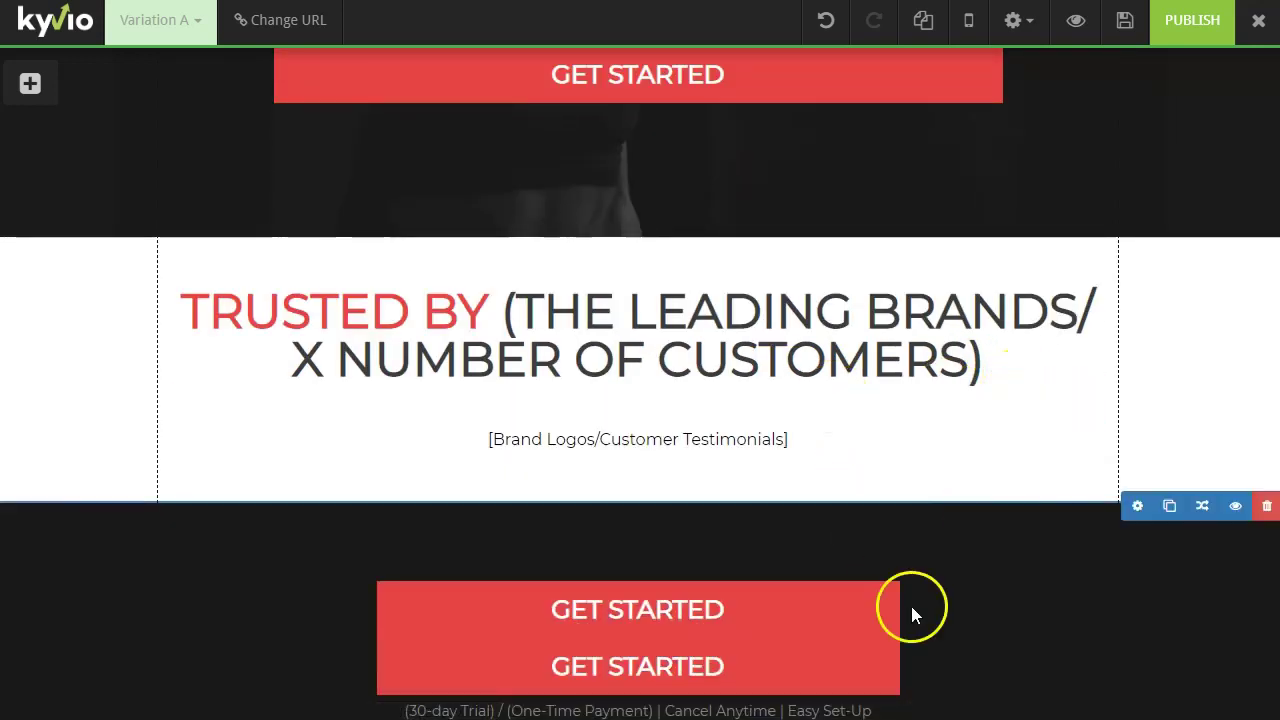
click(881, 592)
click(748, 196)
Confirm the bottom button now opens pop up isb_MGkWWhvg, then save the landing page.
scroll(708, 535, down, 1)
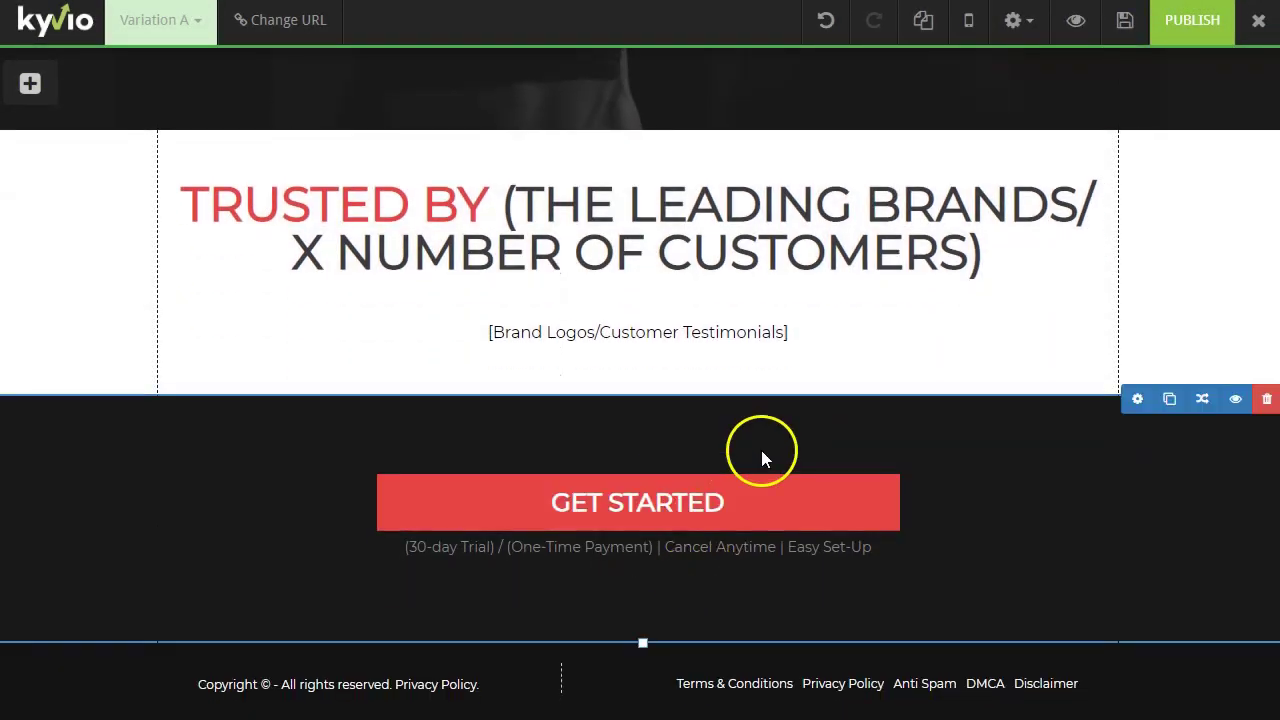
click(745, 486)
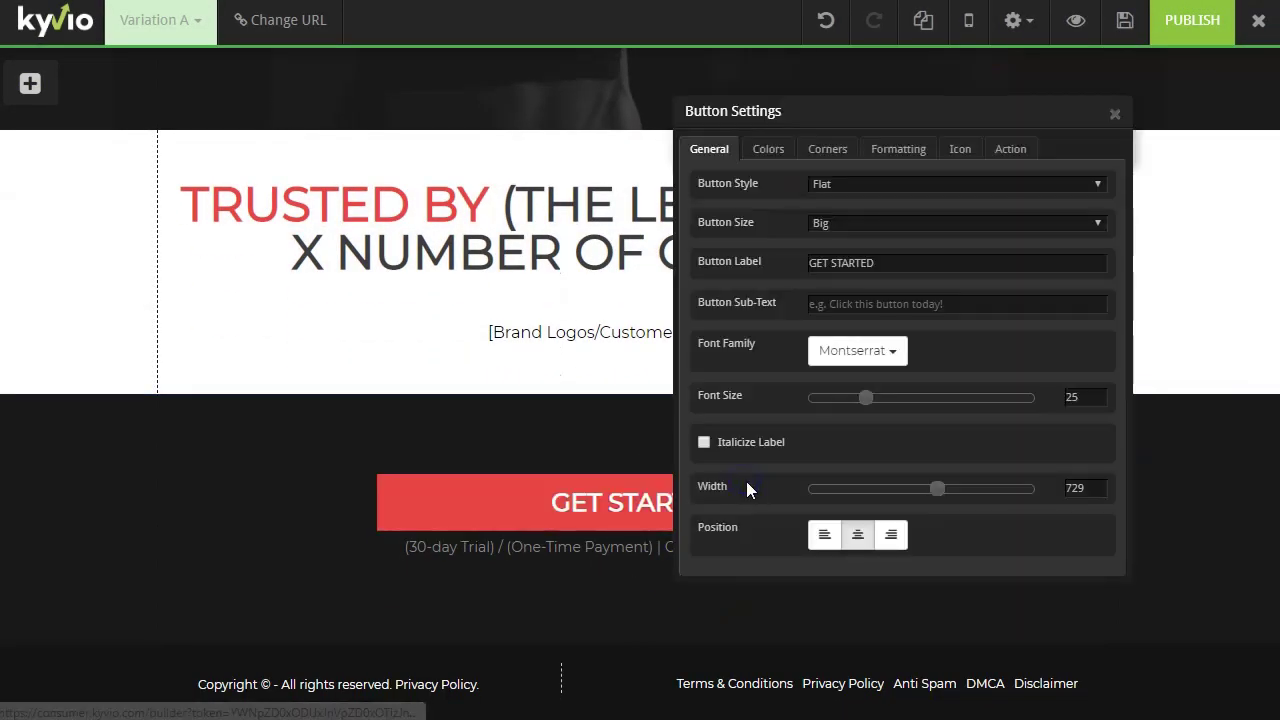
click(1008, 152)
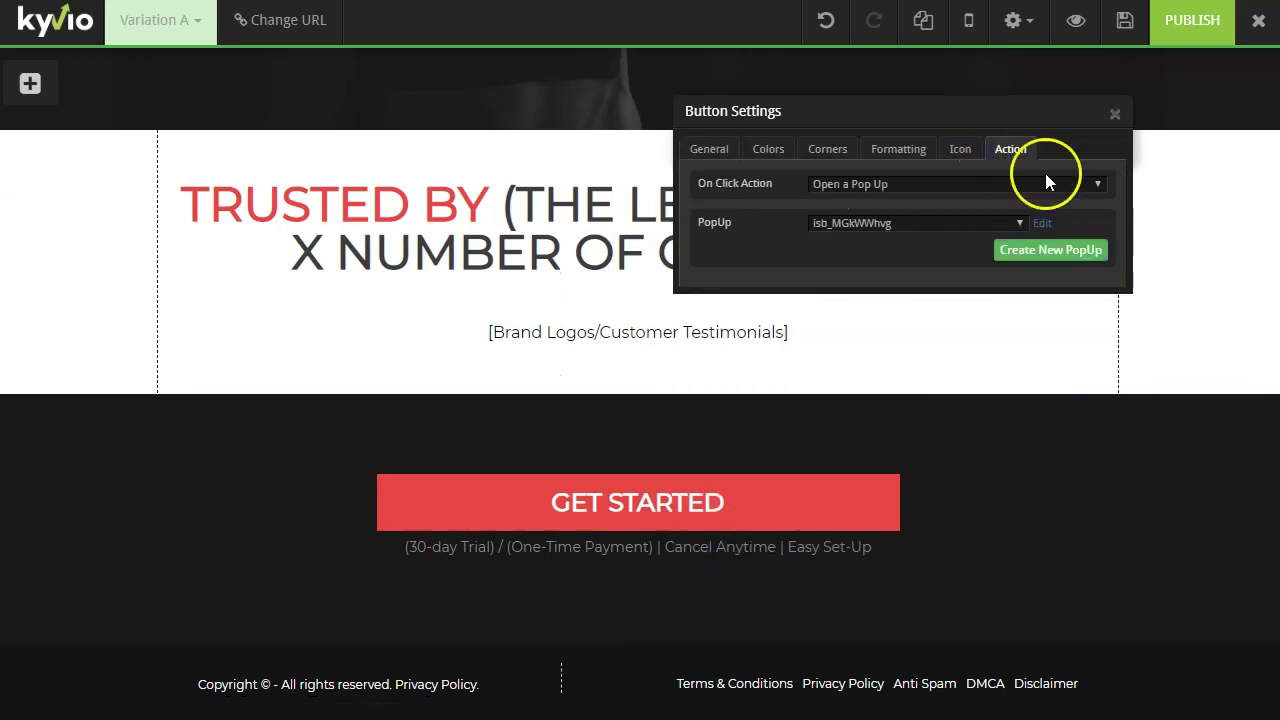
click(1112, 118)
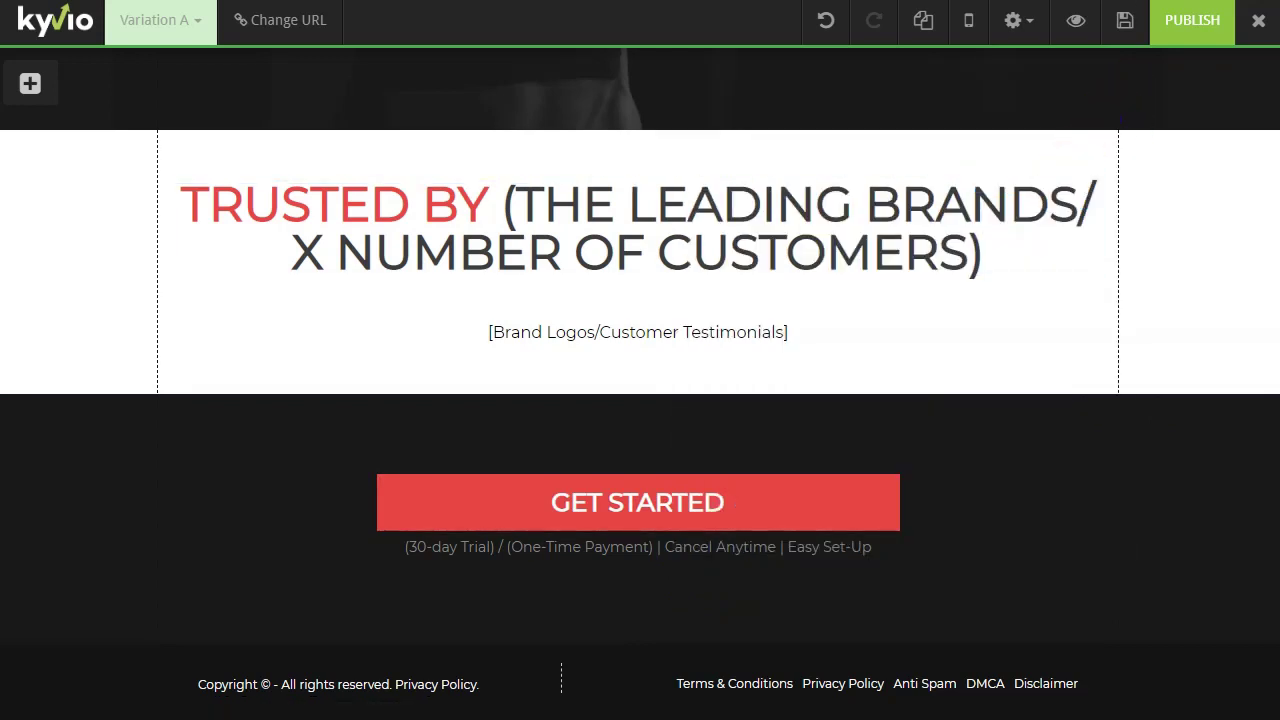
click(1124, 20)
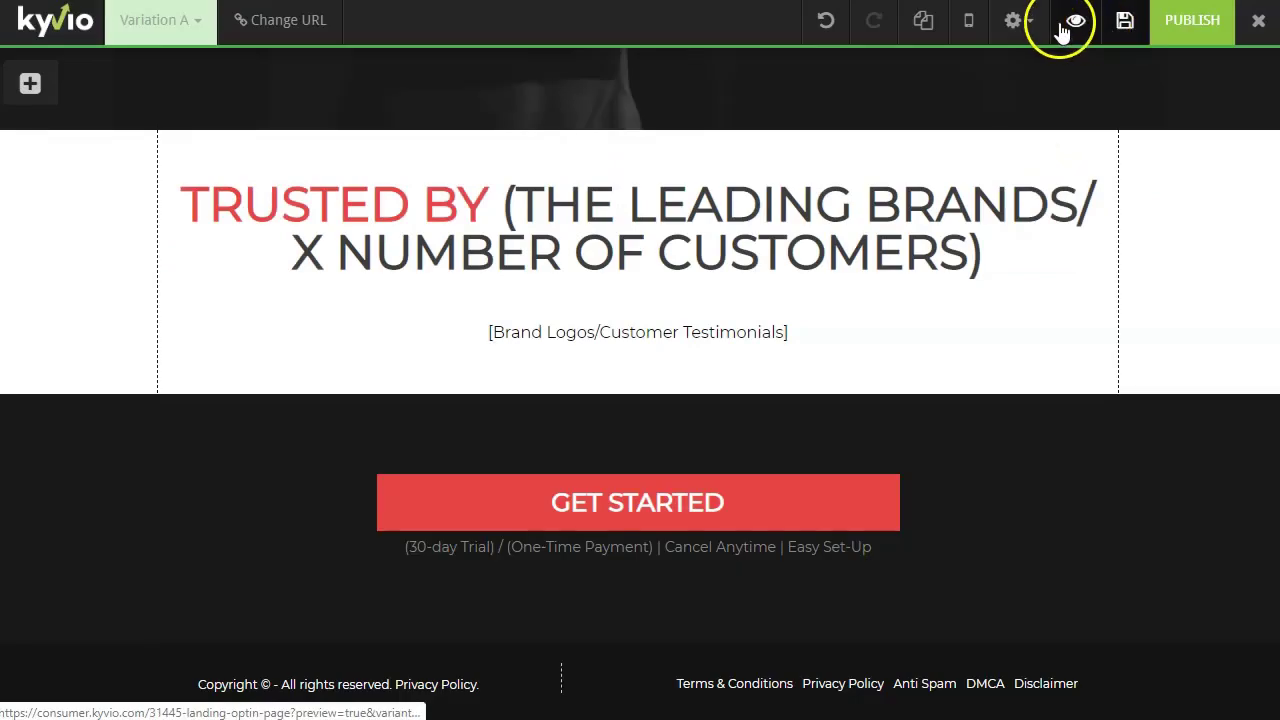
In preview, open the six-pack pop-up via GET STARTED, enter a saved email and name, and submit.
click(1076, 22)
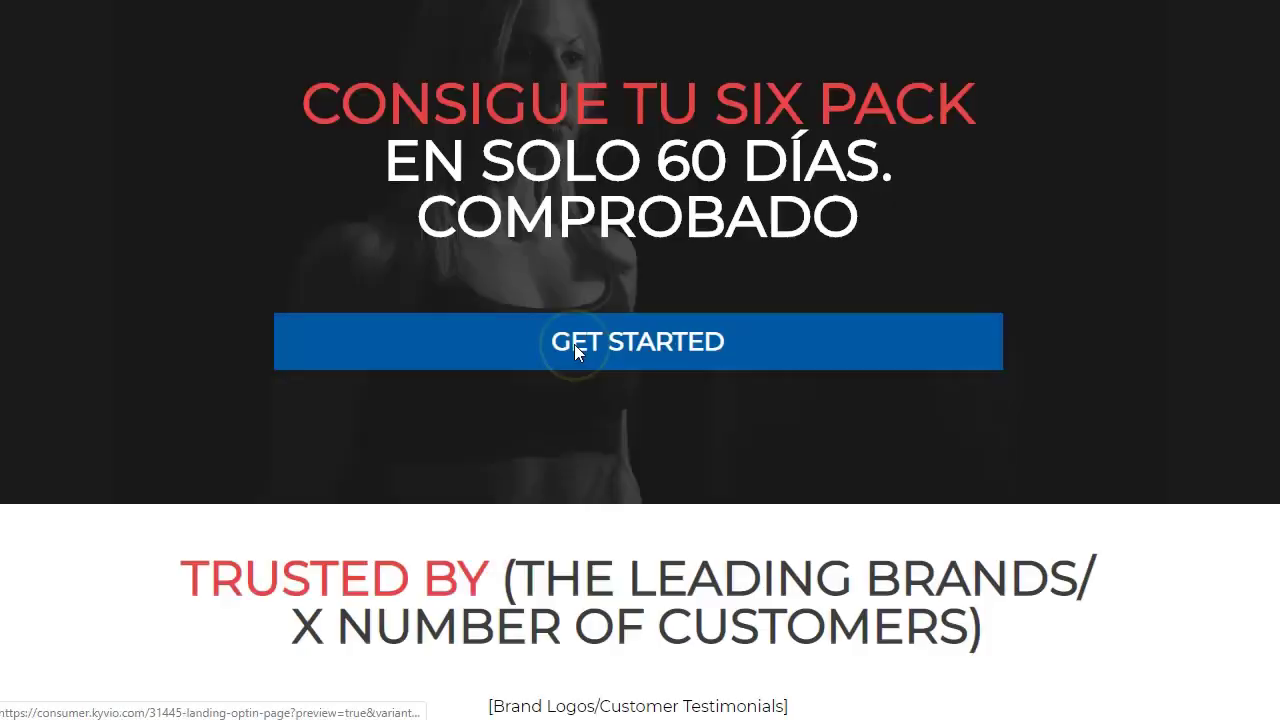
click(574, 344)
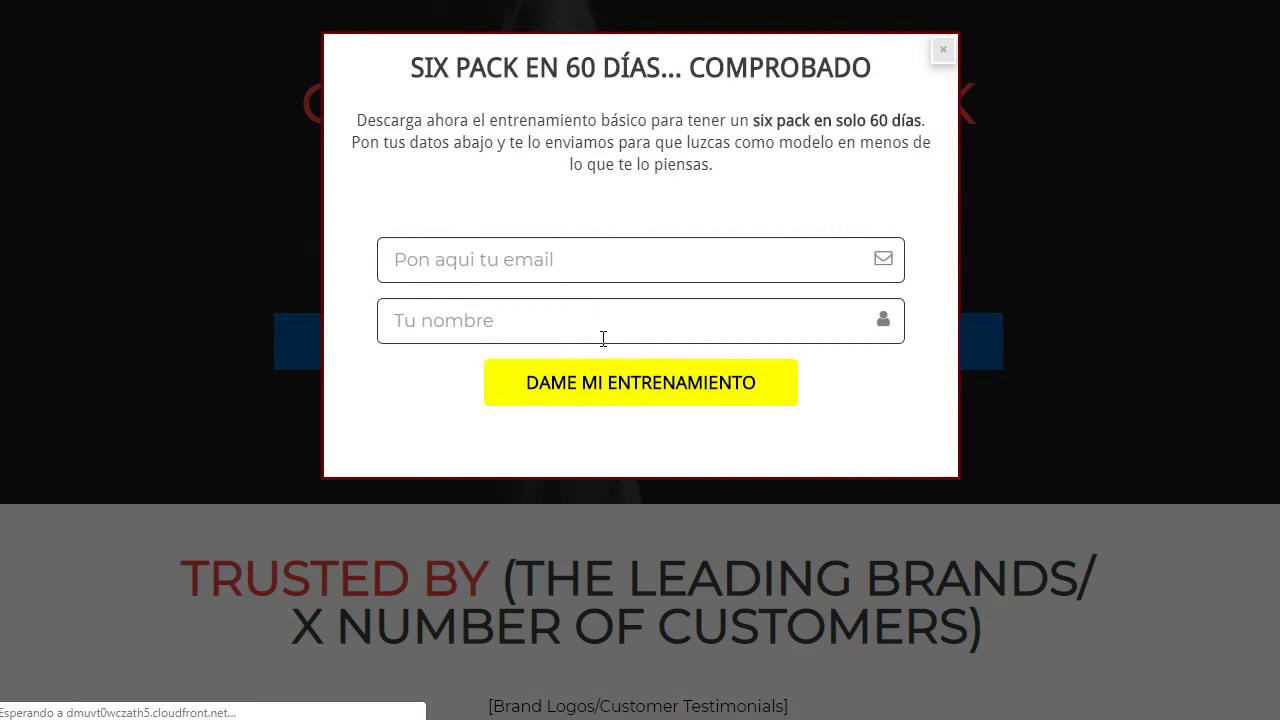
click(566, 253)
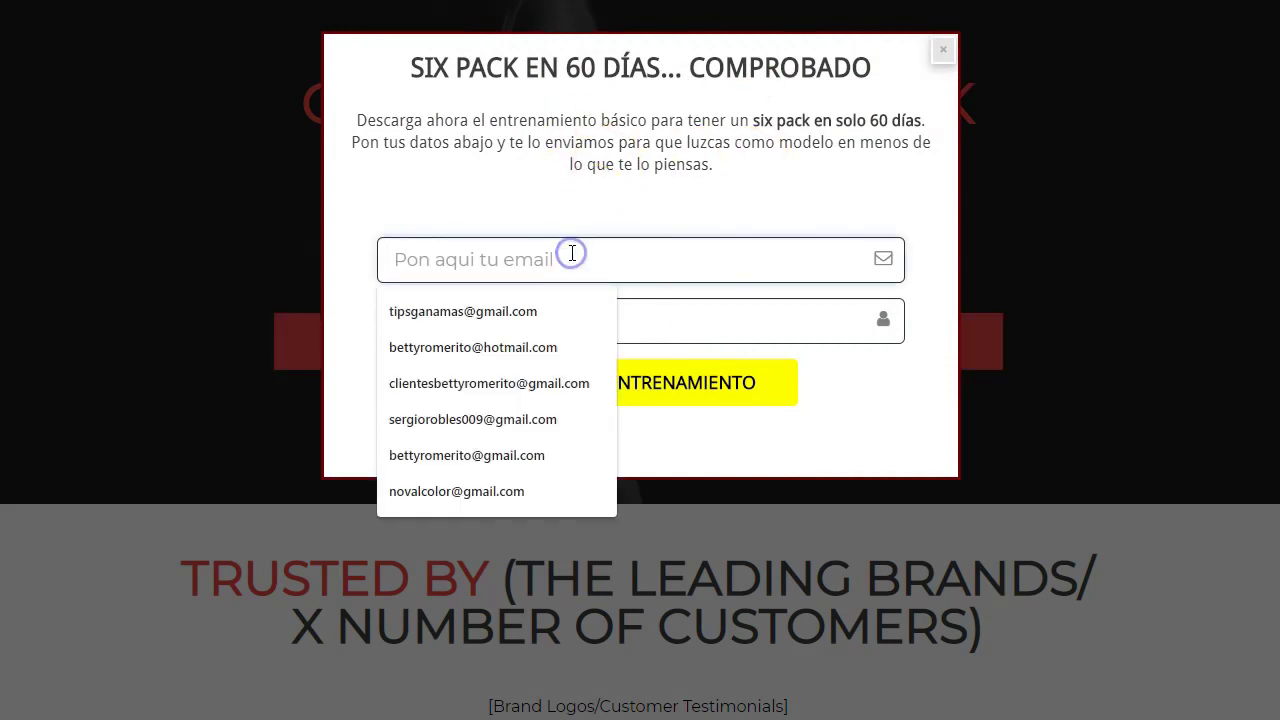
click(545, 300)
click(536, 316)
click(466, 366)
click(594, 377)
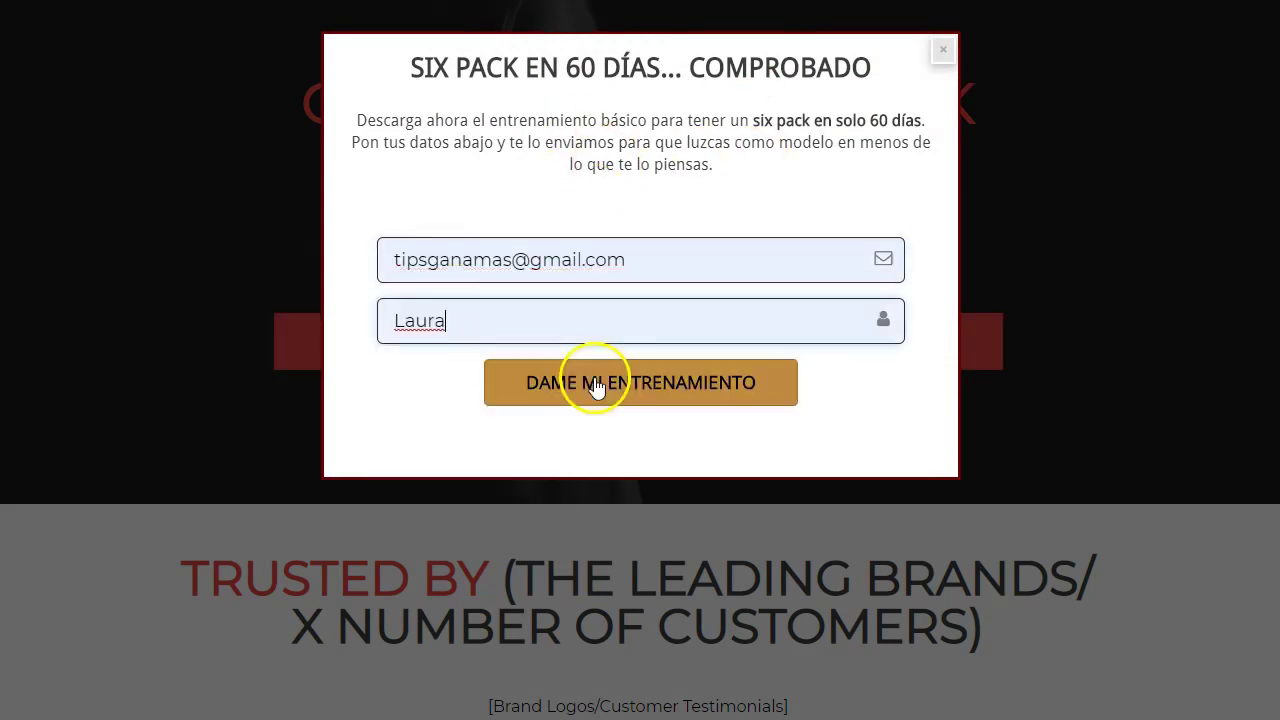
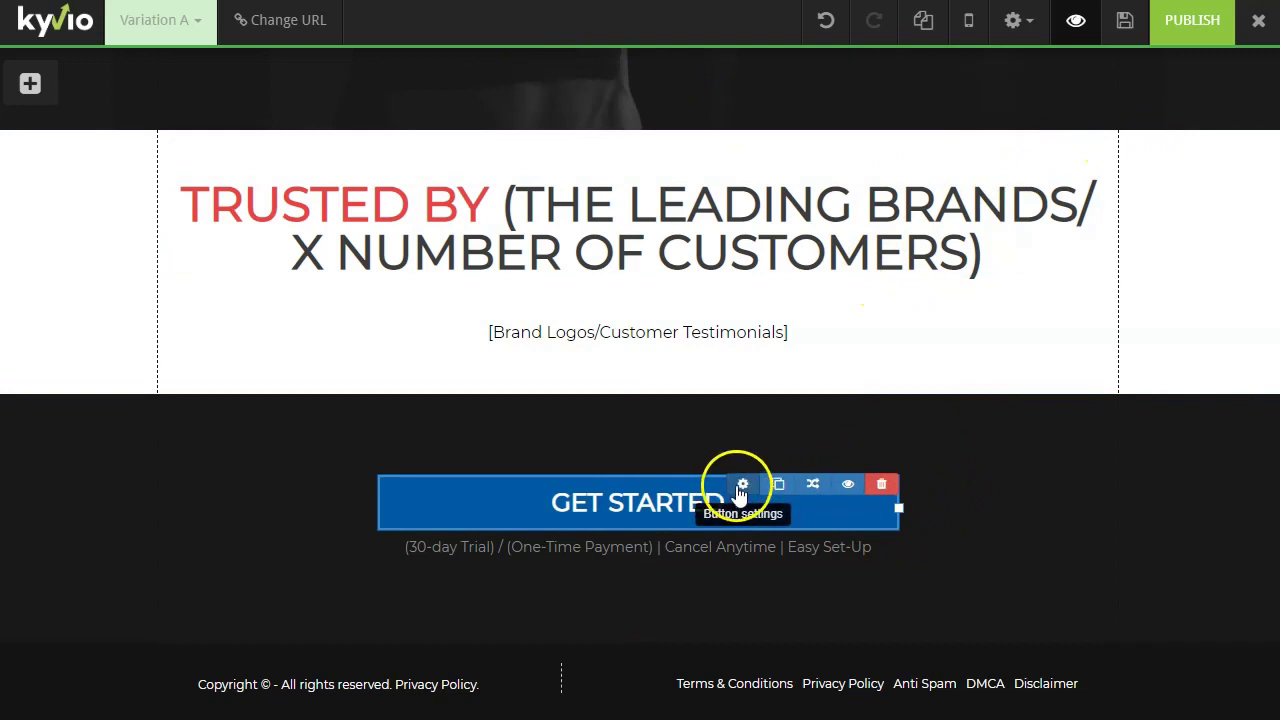
Inspect the GET STARTED button's linked popup and its signup form settings, then leave the popup editor.
click(743, 484)
click(1008, 150)
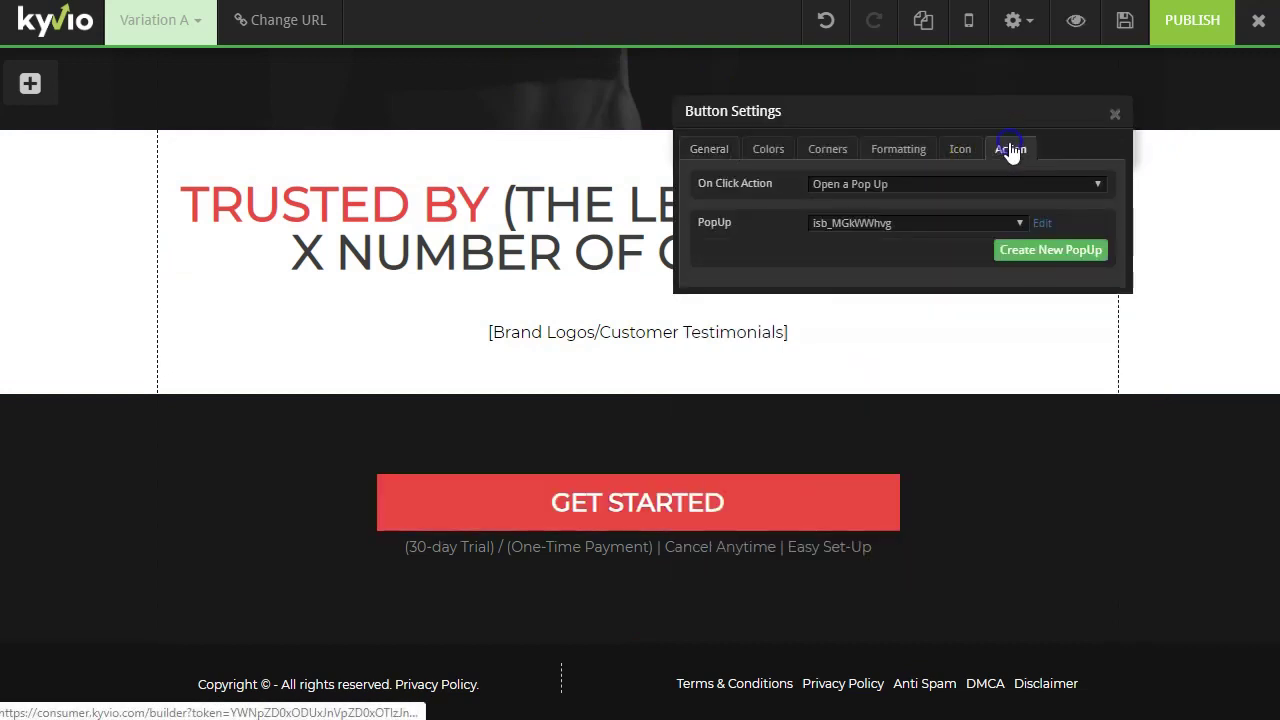
click(1043, 224)
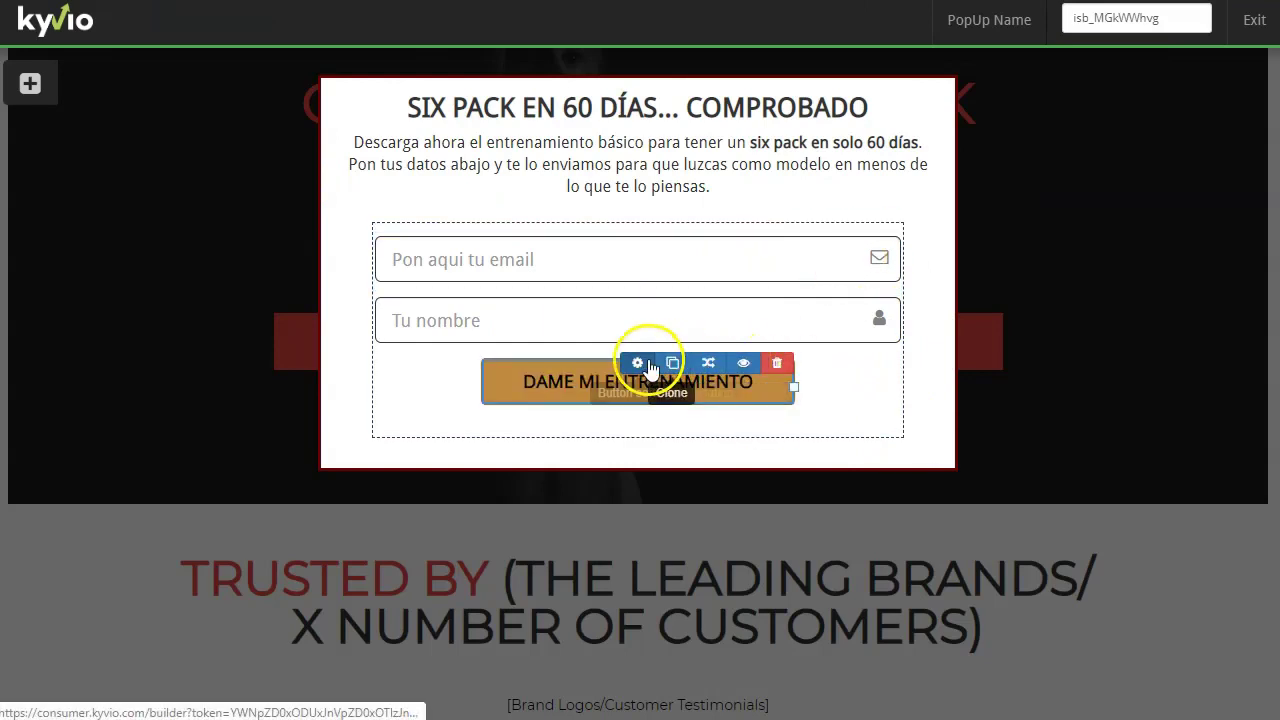
click(646, 360)
click(801, 223)
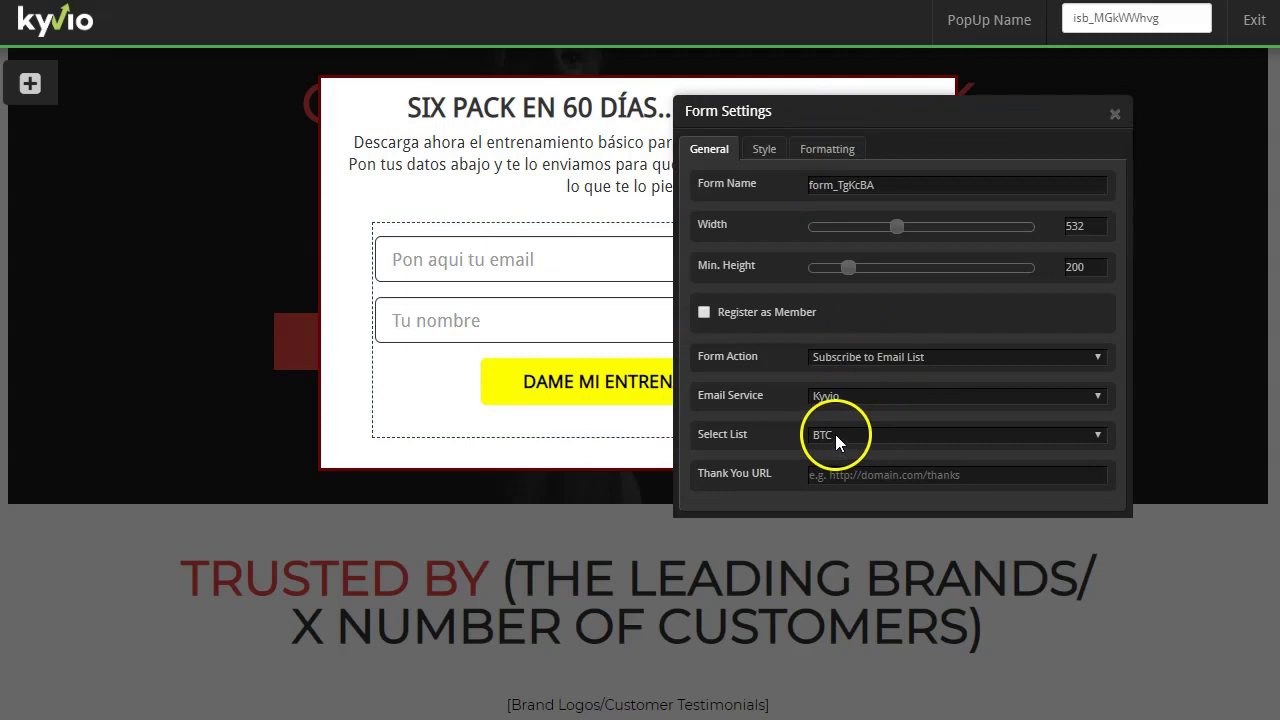
click(1115, 114)
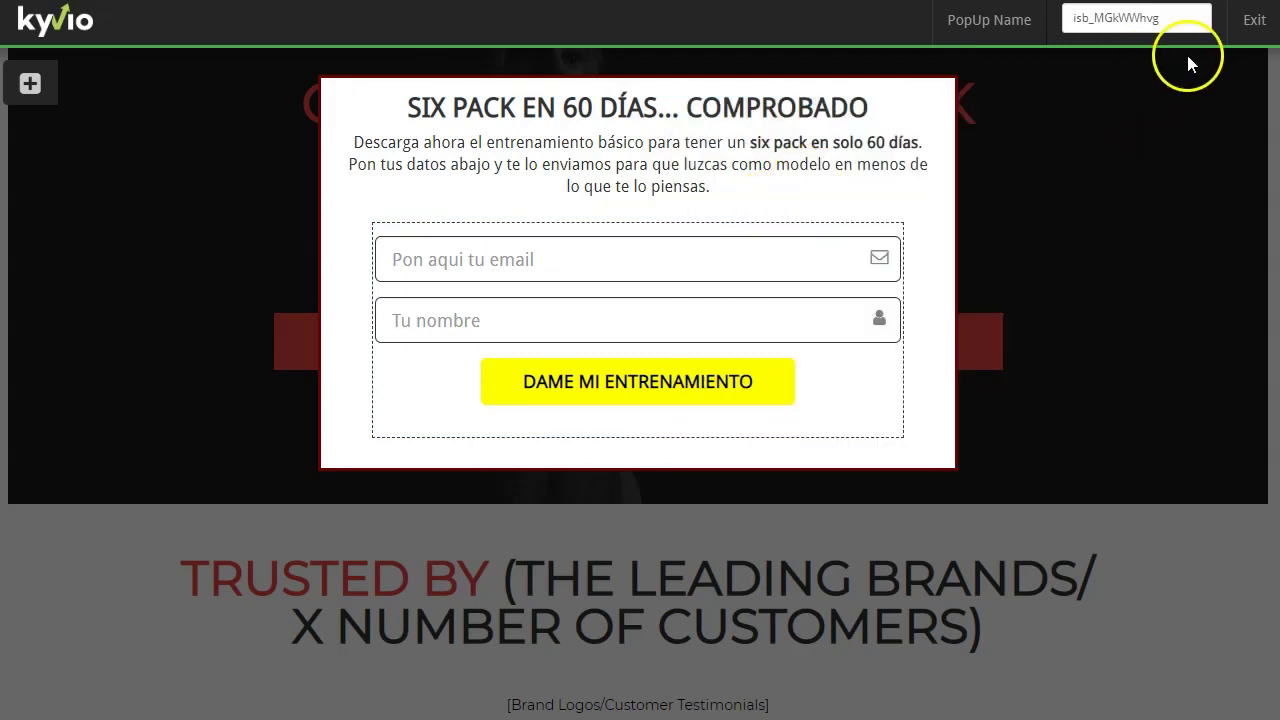
click(1254, 20)
mouse_move(638, 502)
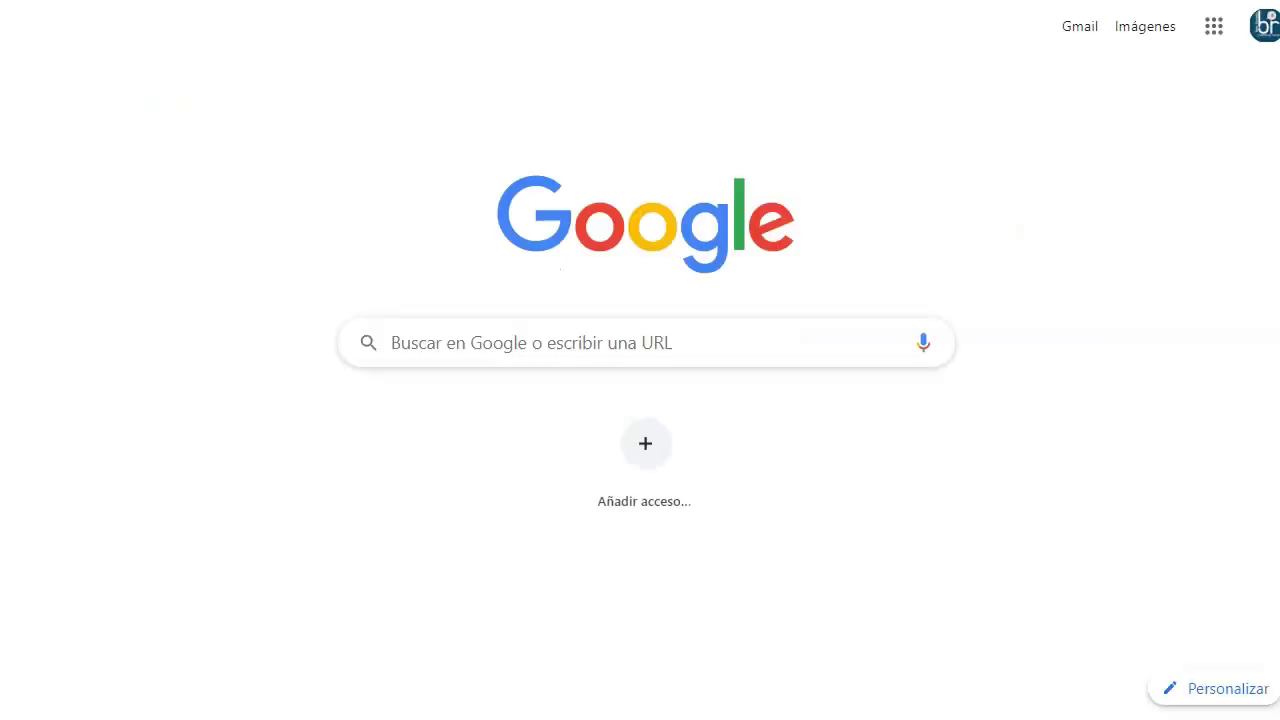
Load kyvio.com and go to the Smart Mailer's List Manager.
text(kyv)
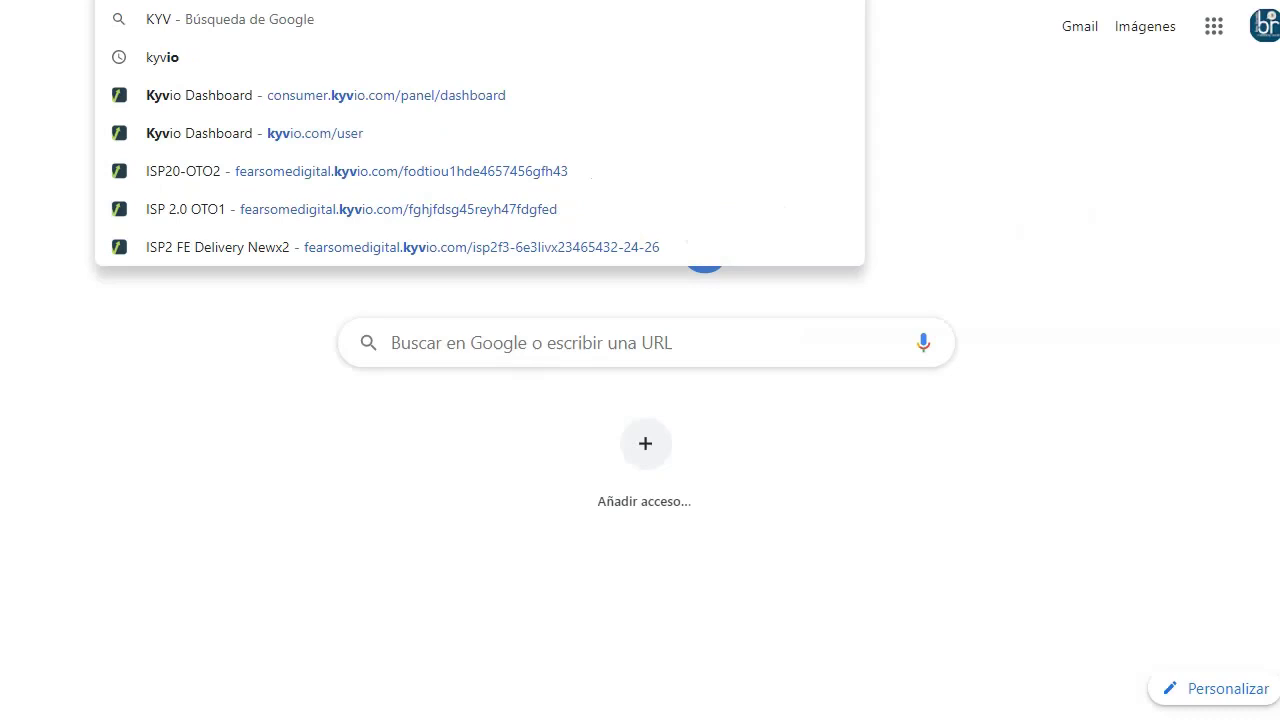
key(Return)
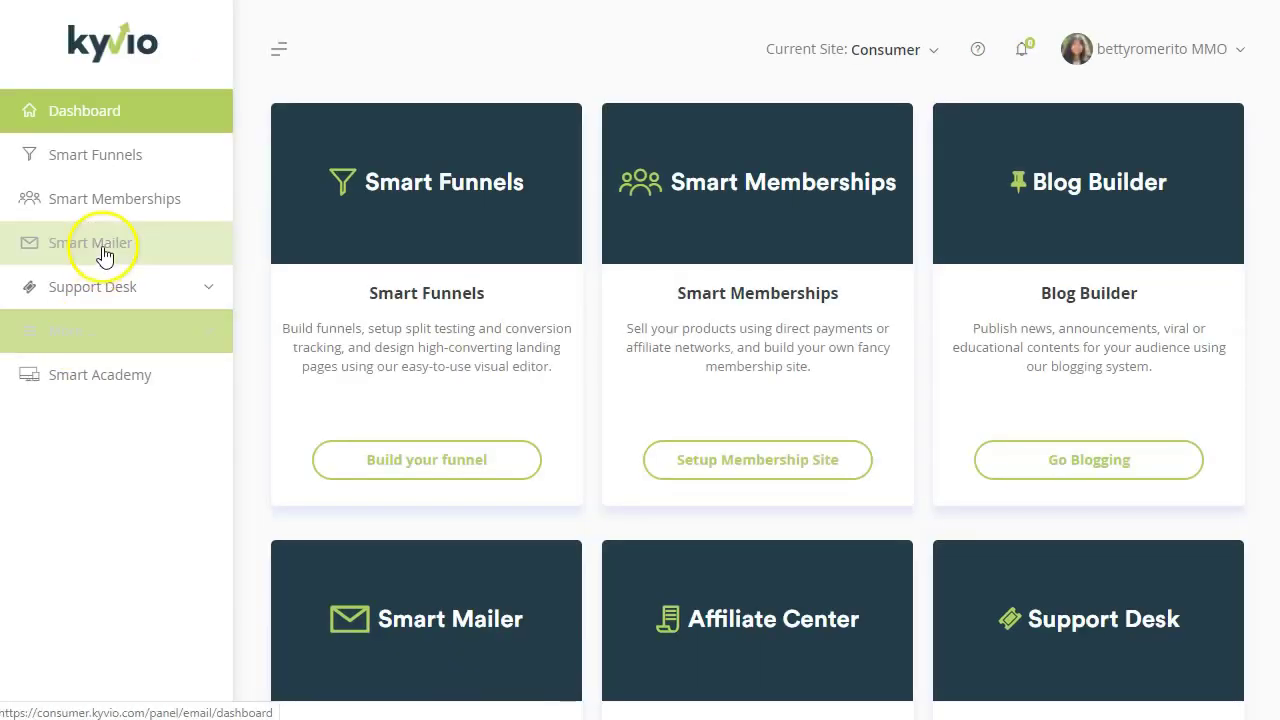
click(96, 246)
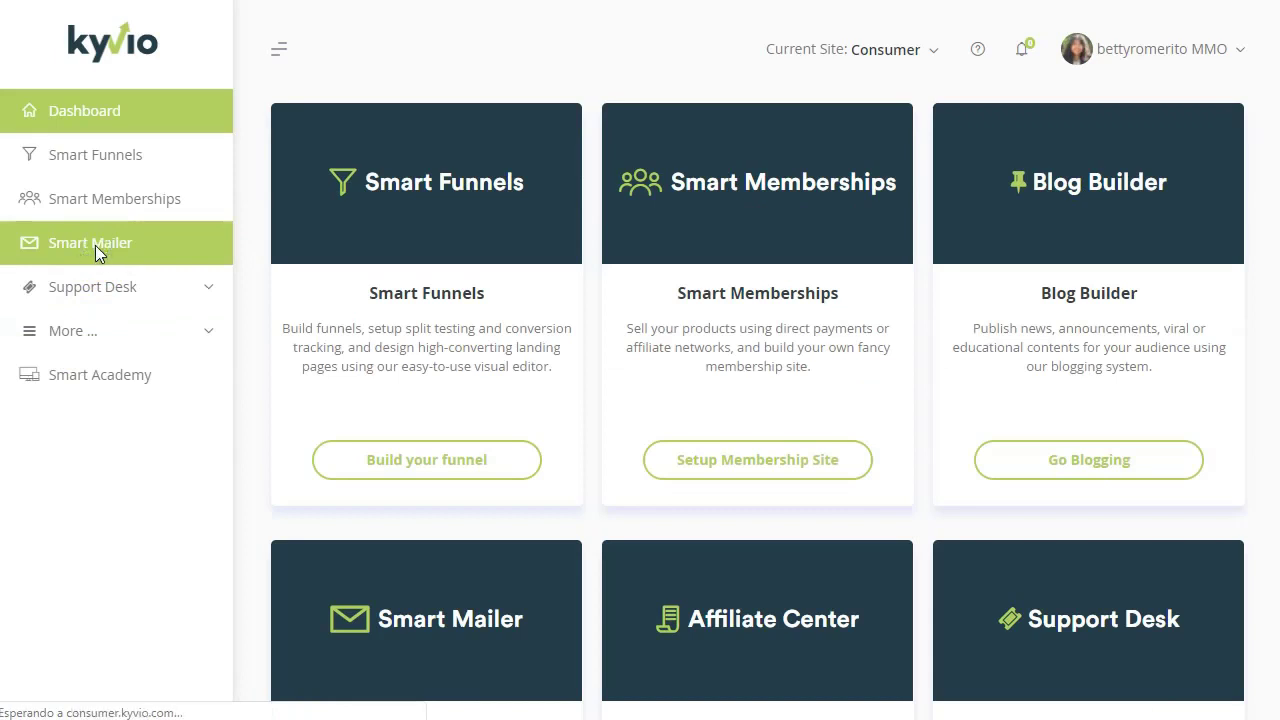
click(141, 250)
click(546, 284)
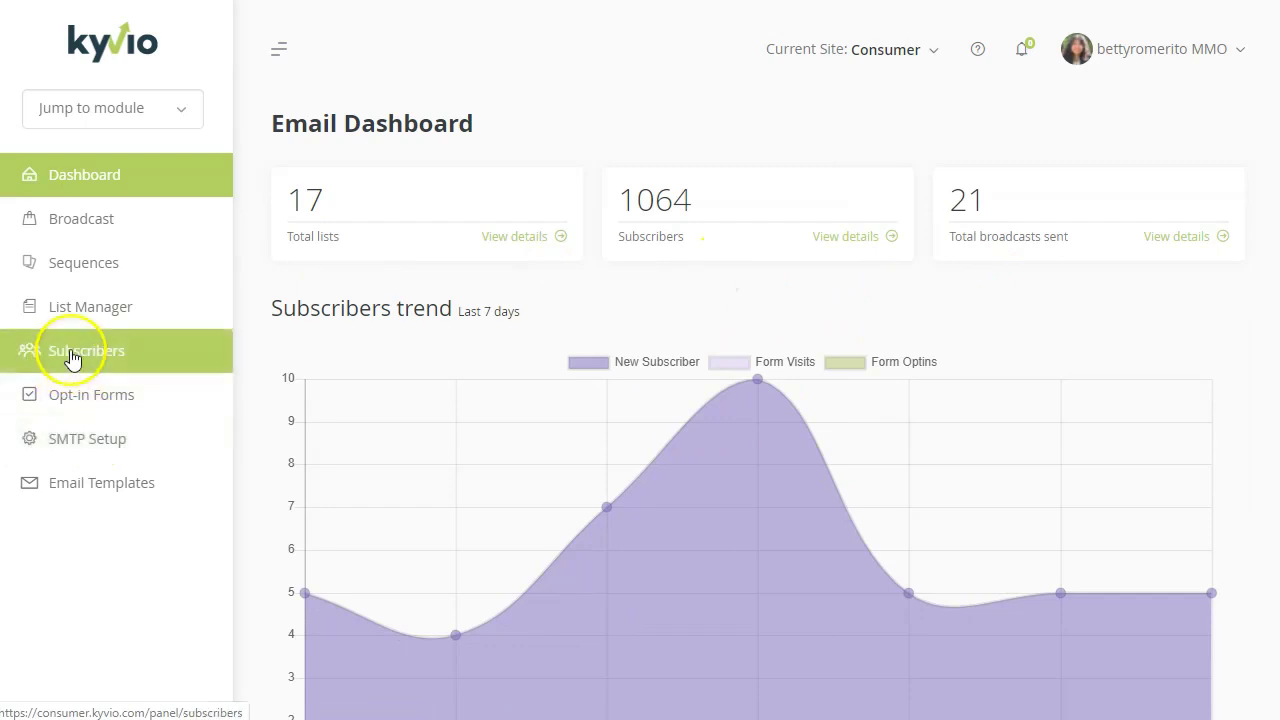
click(90, 314)
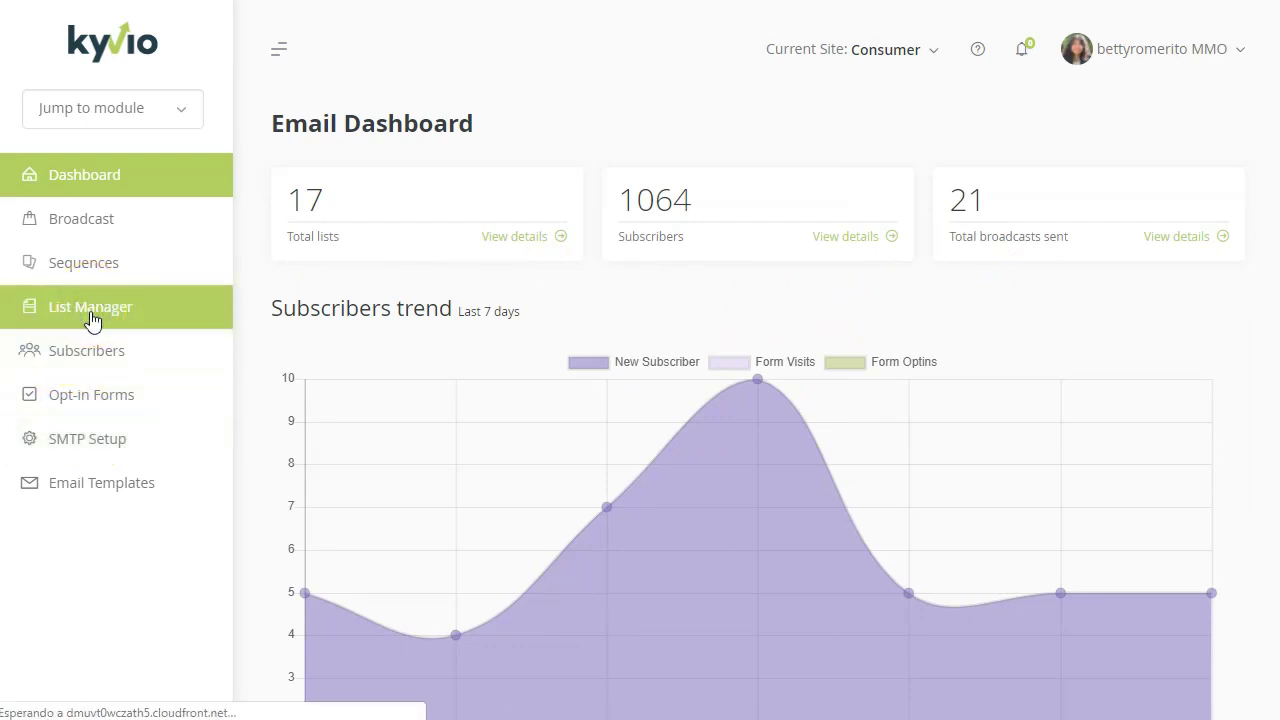
Check the details of the BTC list ('lista bictoins', 163 subscribers).
scroll(486, 349, down, 4)
scroll(477, 429, down, 2)
scroll(482, 425, down, 3)
scroll(480, 423, down, 2)
scroll(486, 429, down, 1)
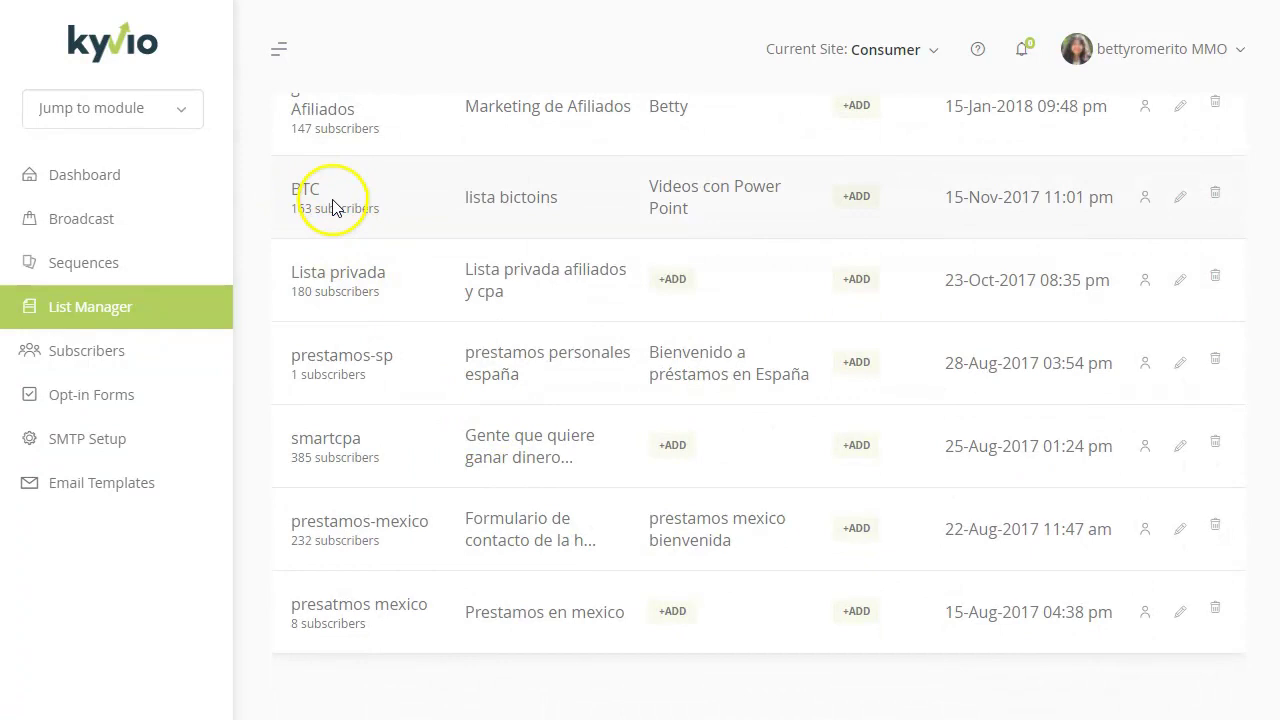
click(1180, 207)
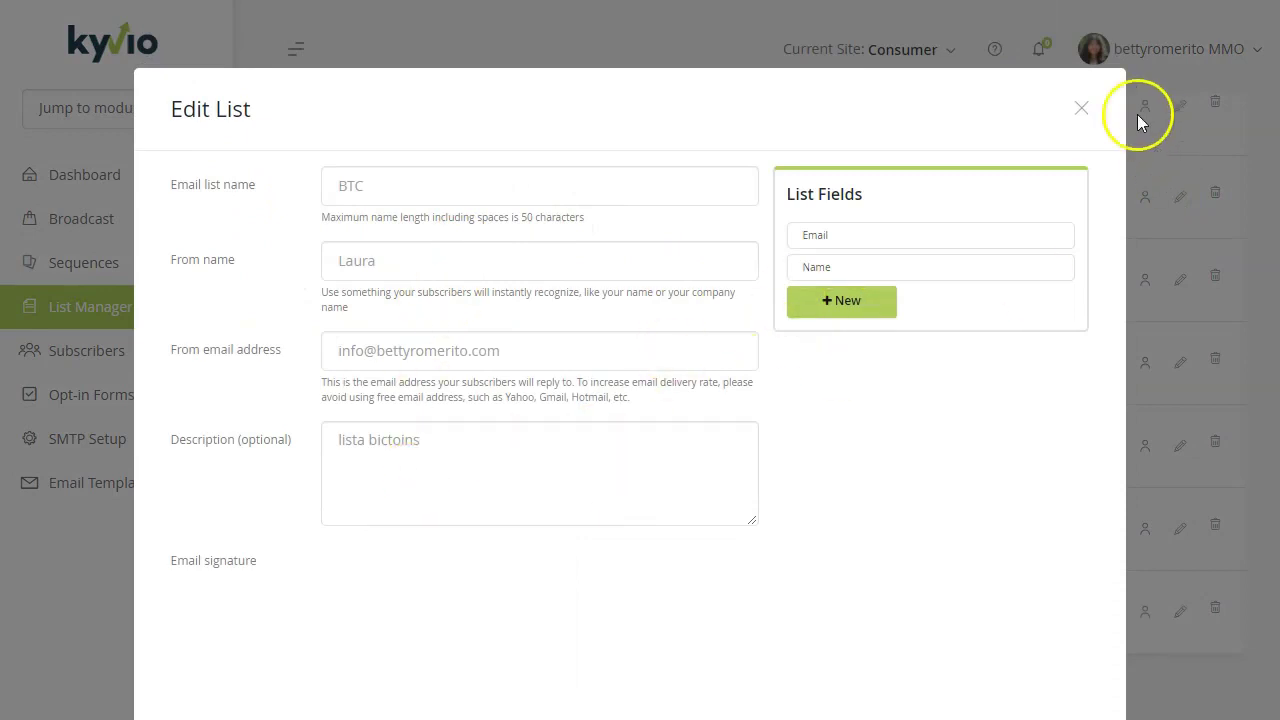
click(1080, 109)
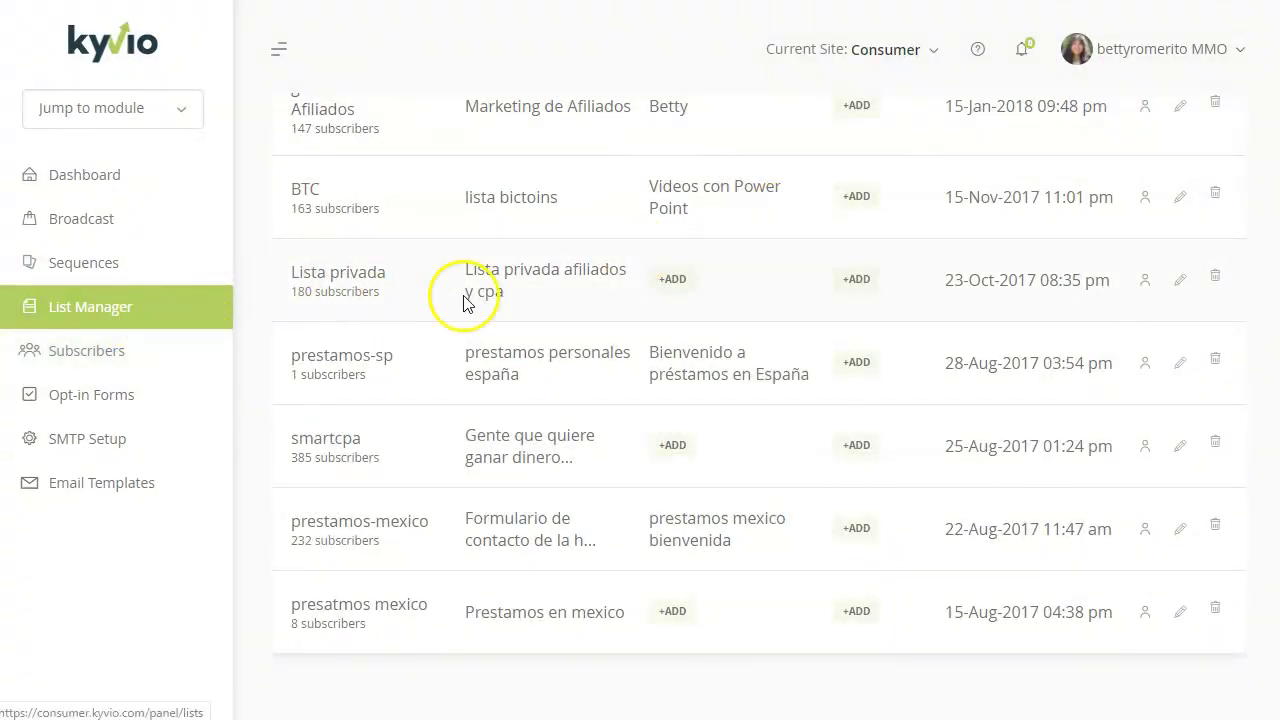
scroll(463, 300, up, 3)
scroll(463, 300, up, 3)
scroll(463, 300, up, 5)
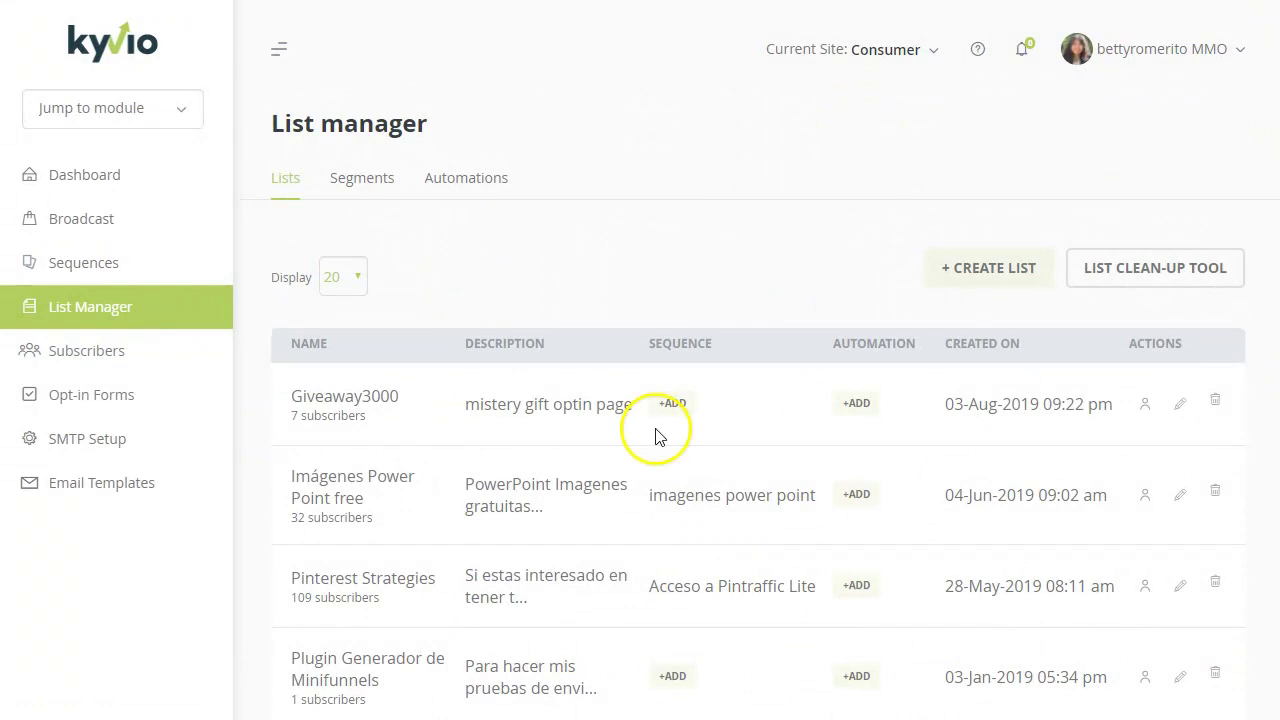
Start a new email sequence named APOLO GYM.
click(60, 265)
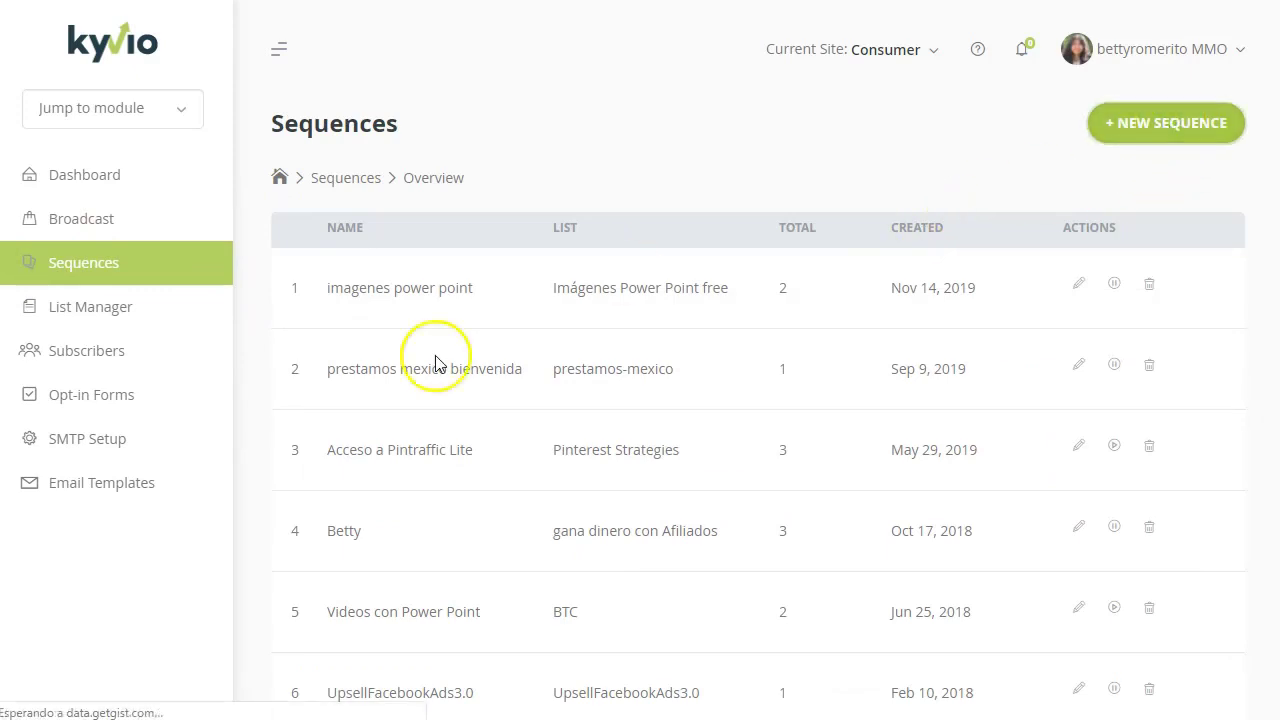
click(604, 314)
text(aPLO)
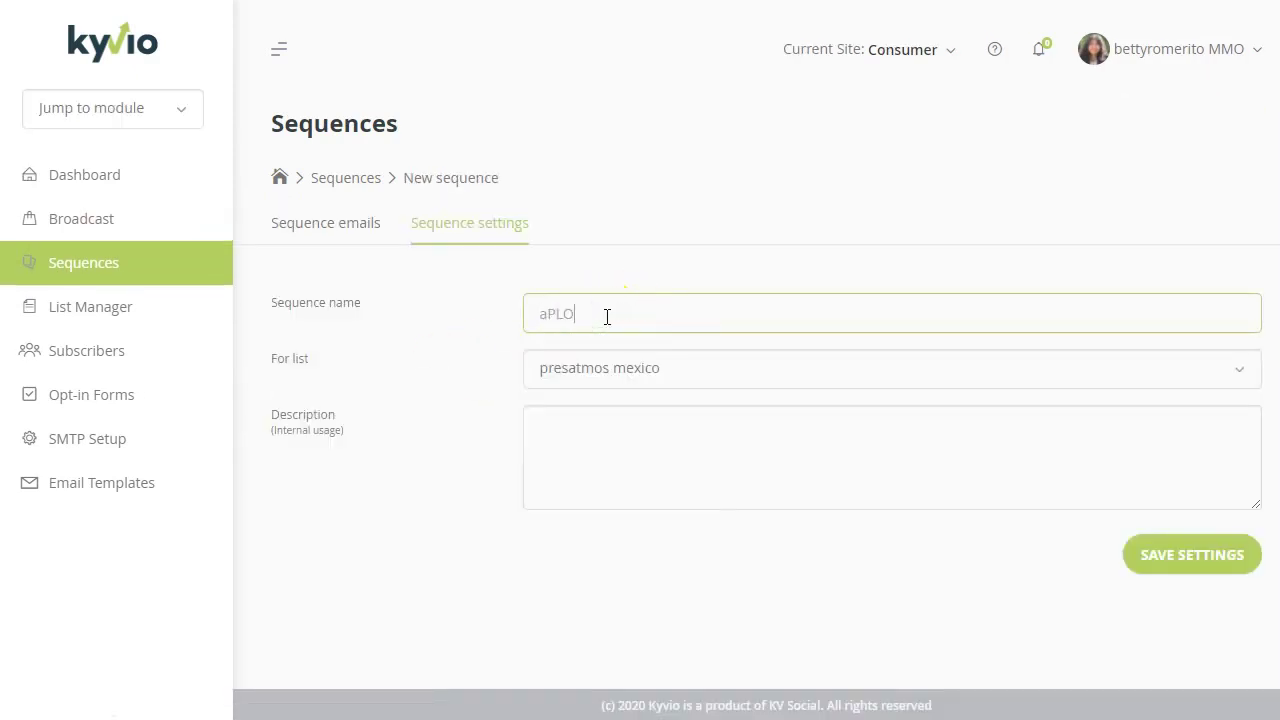
key(BackSpace)
key(BackSpace)
key(BackSpace)
text(A)
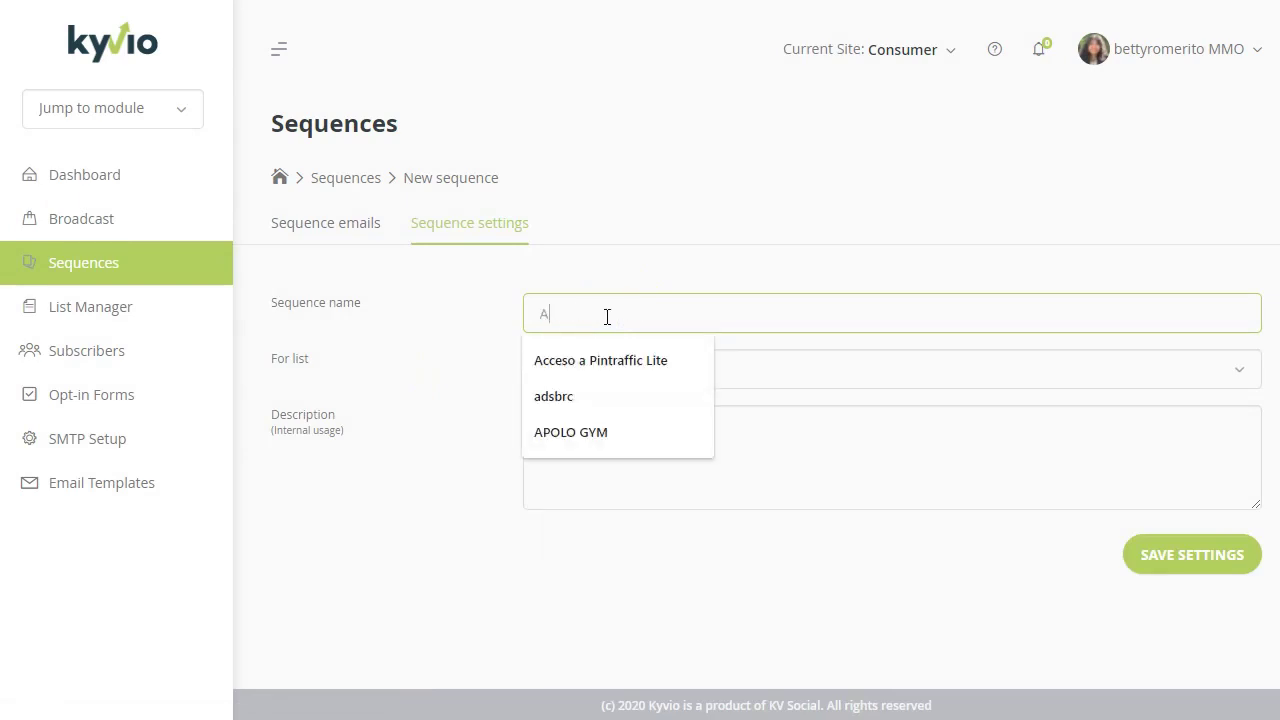
click(612, 441)
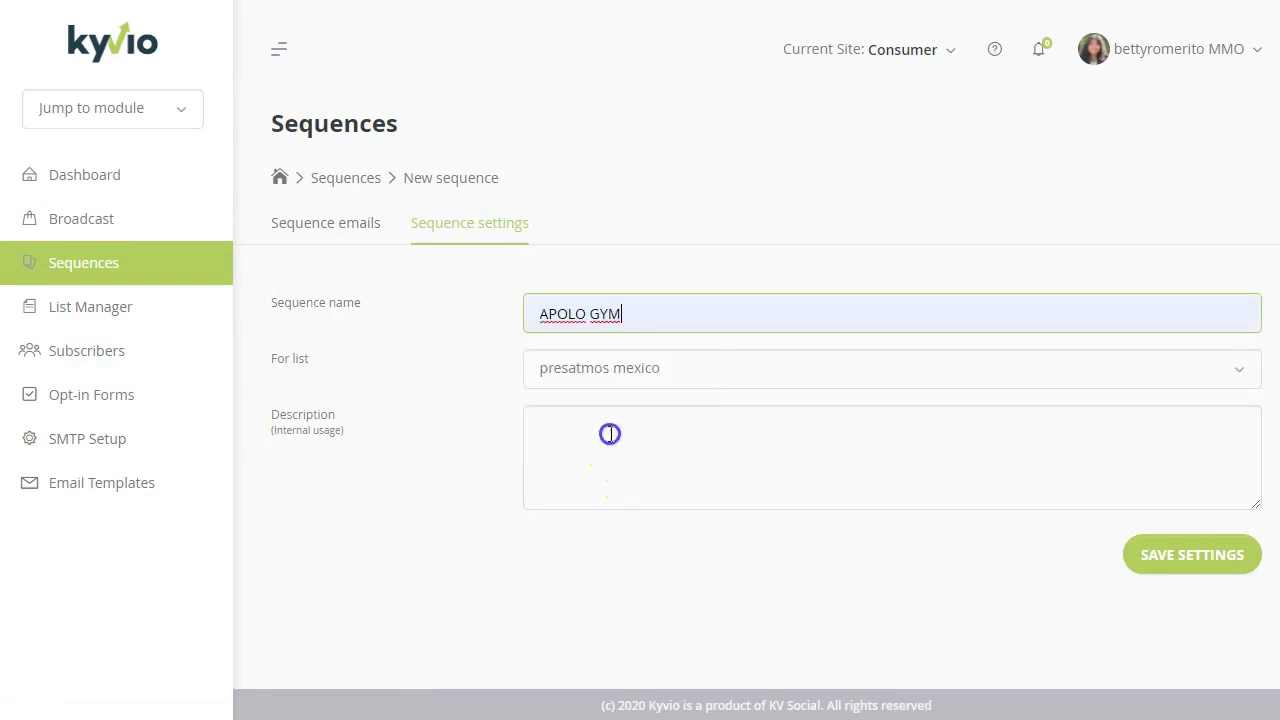
Browse the email lists and keep the sequence on the 'presatmos mexico' list.
click(603, 388)
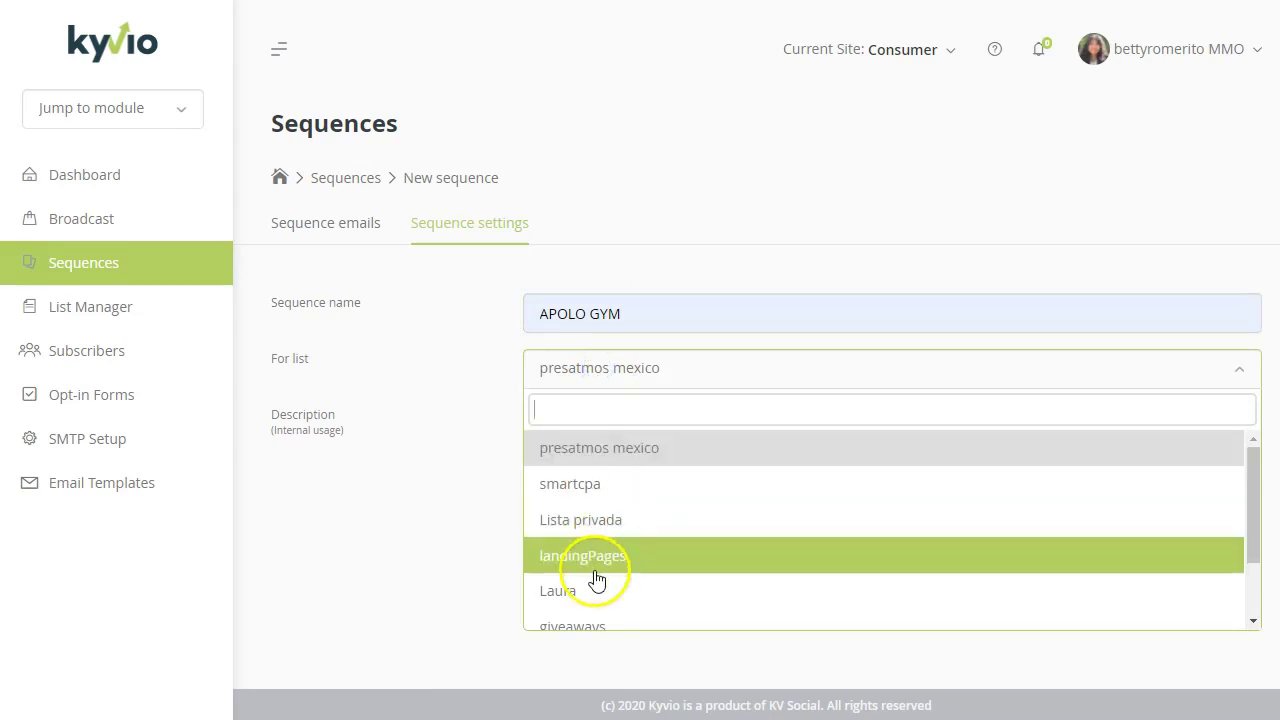
scroll(596, 580, down, 1)
scroll(597, 575, up, 1)
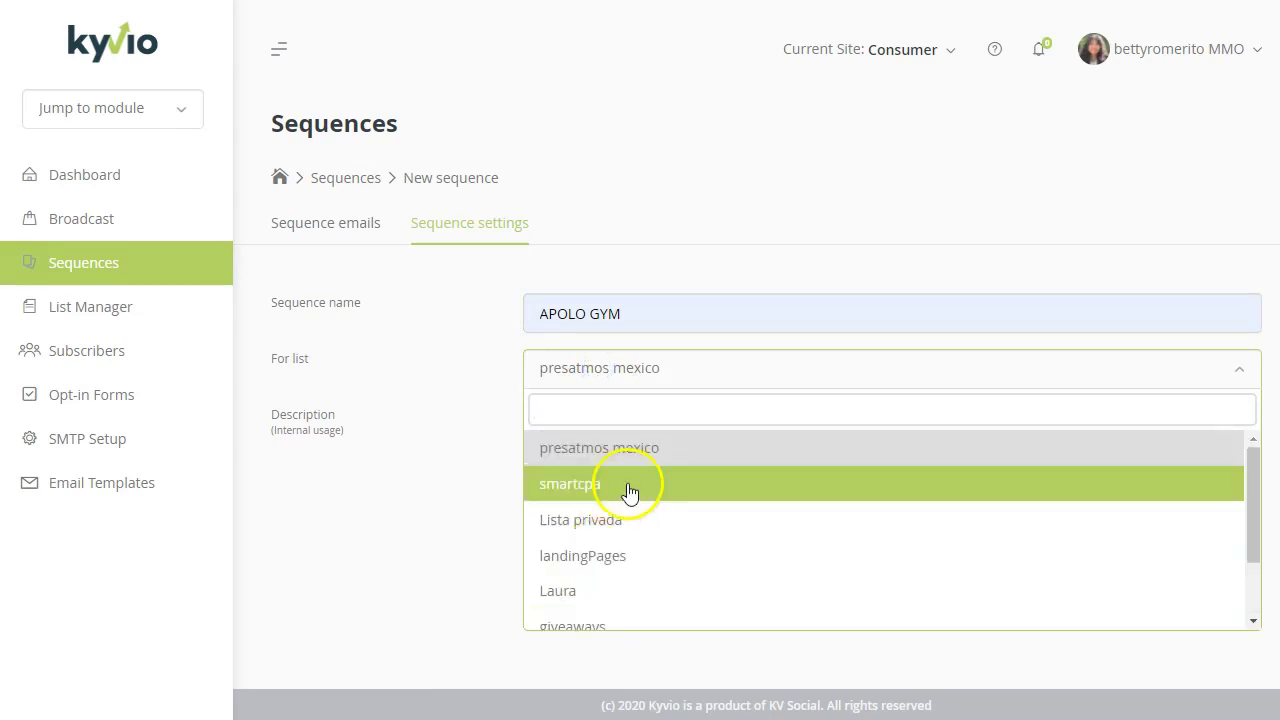
text(BTC)
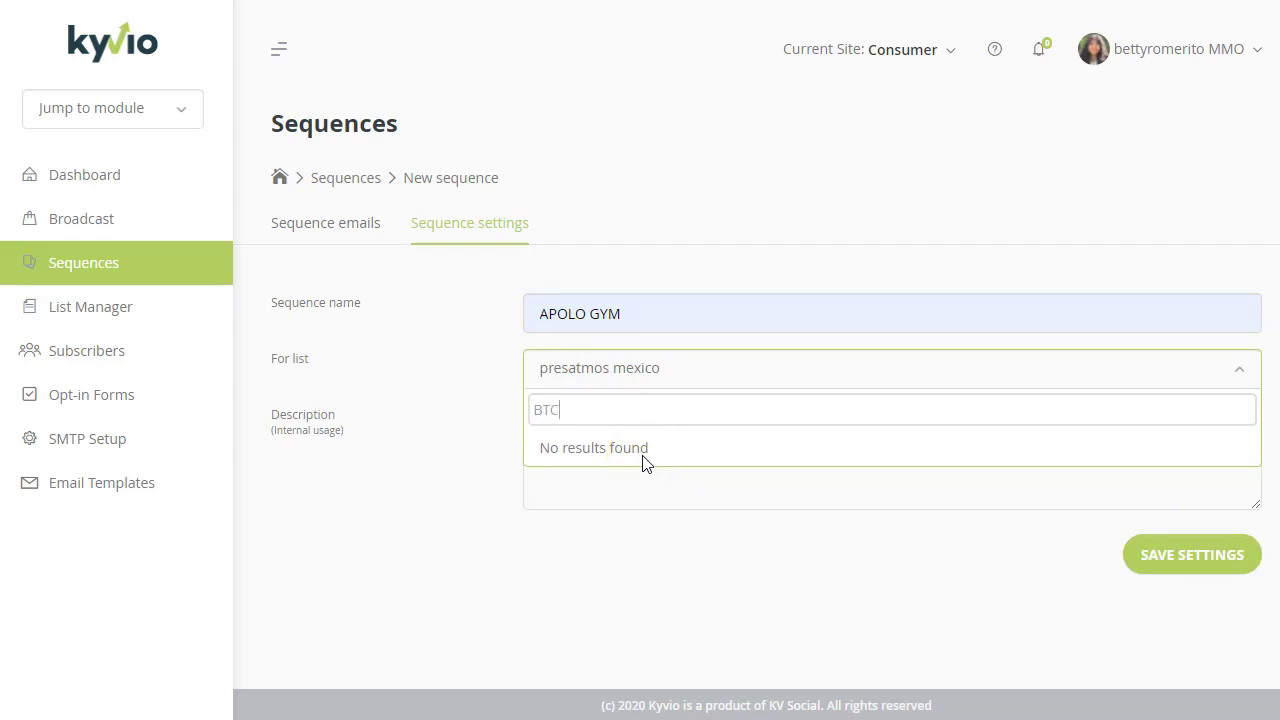
click(375, 475)
click(596, 382)
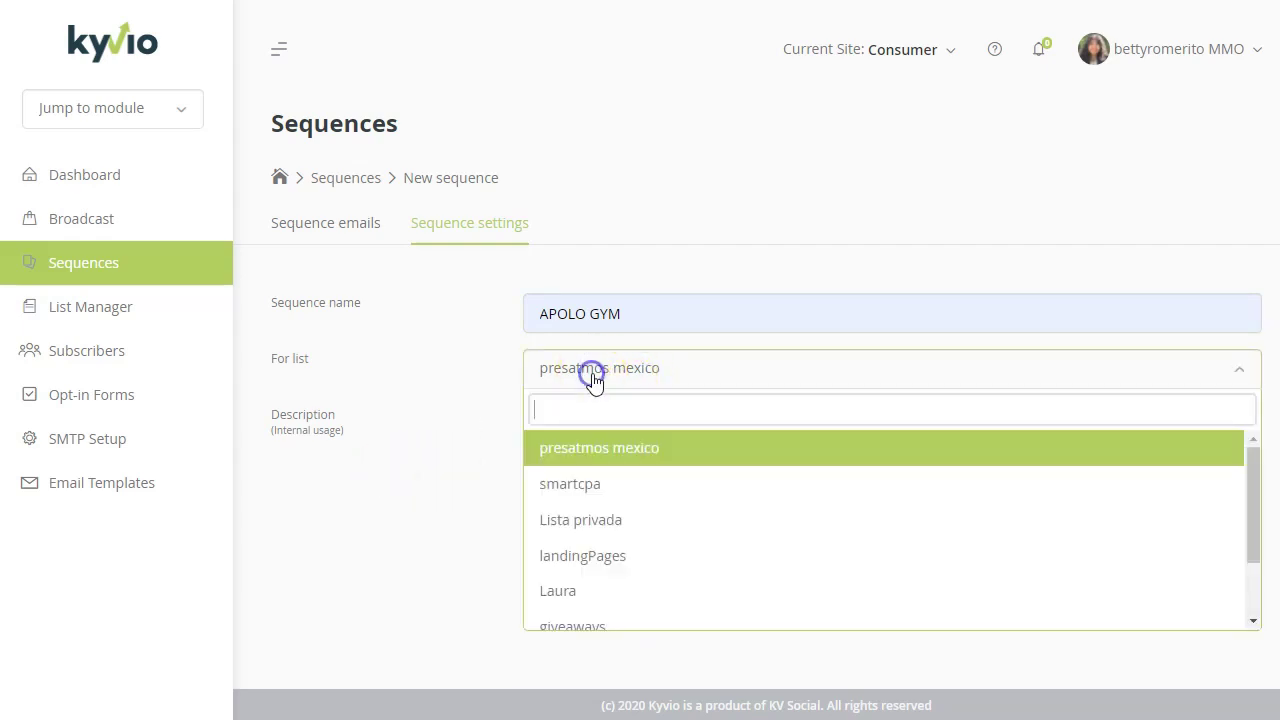
scroll(623, 530, down, 2)
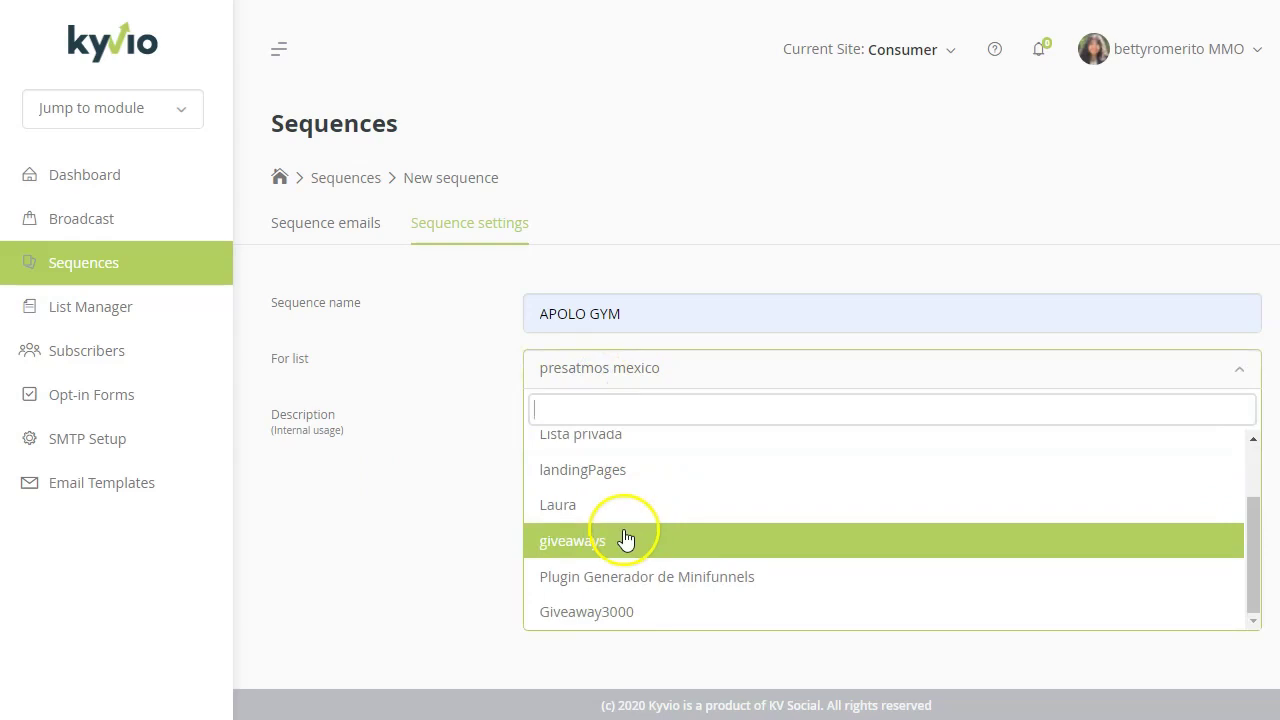
scroll(623, 540, up, 2)
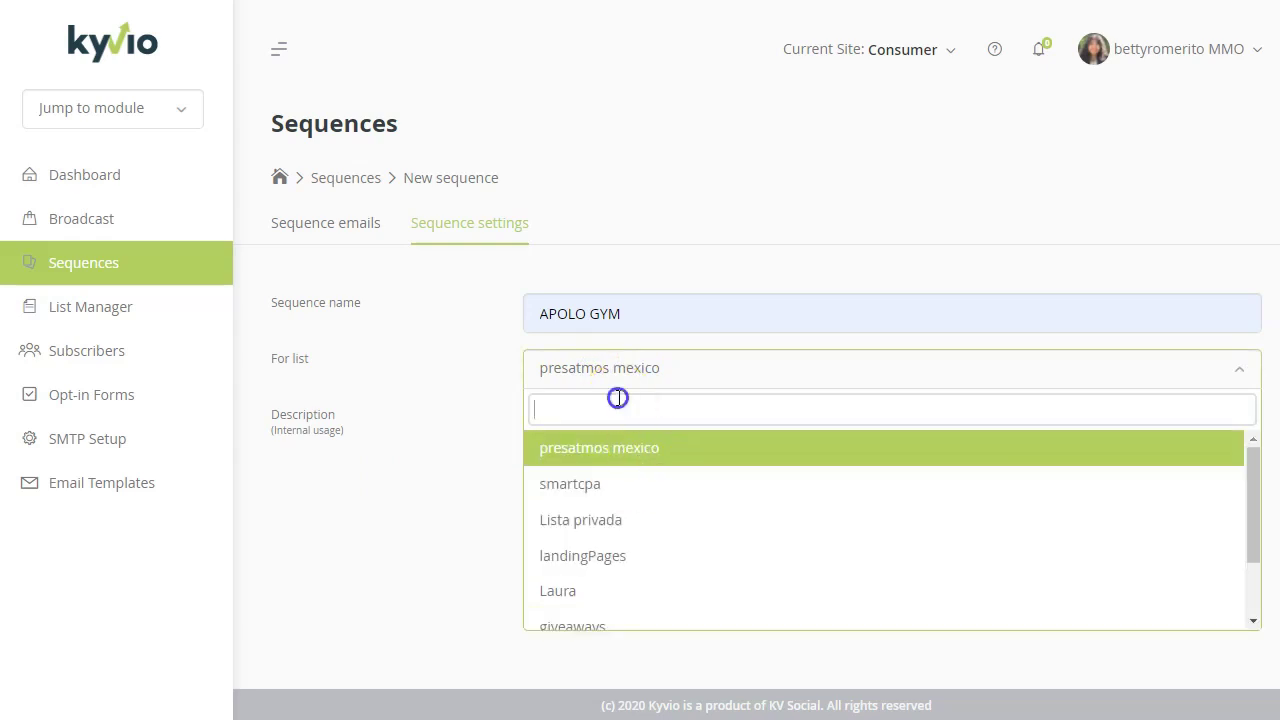
click(431, 506)
Add a lead-generation description, save the settings, and view the empty sequence emails.
click(594, 440)
text(para lista de lead generation para el apolo)
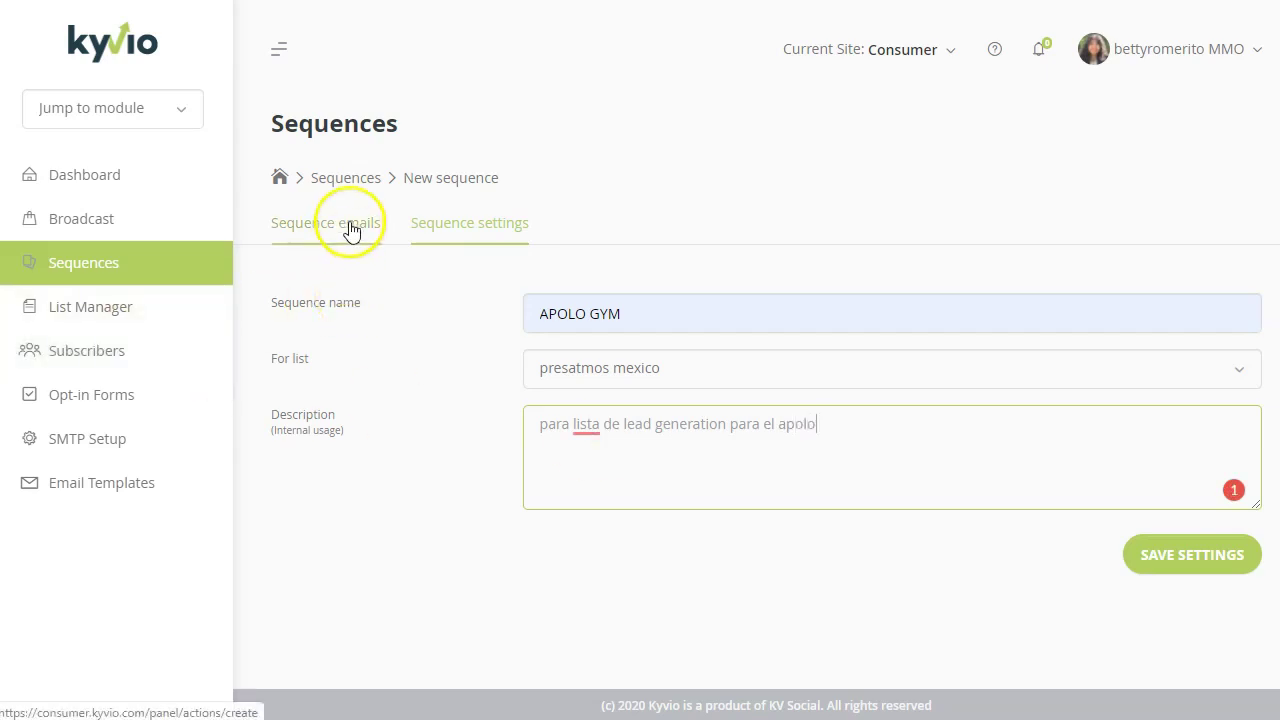
click(1172, 566)
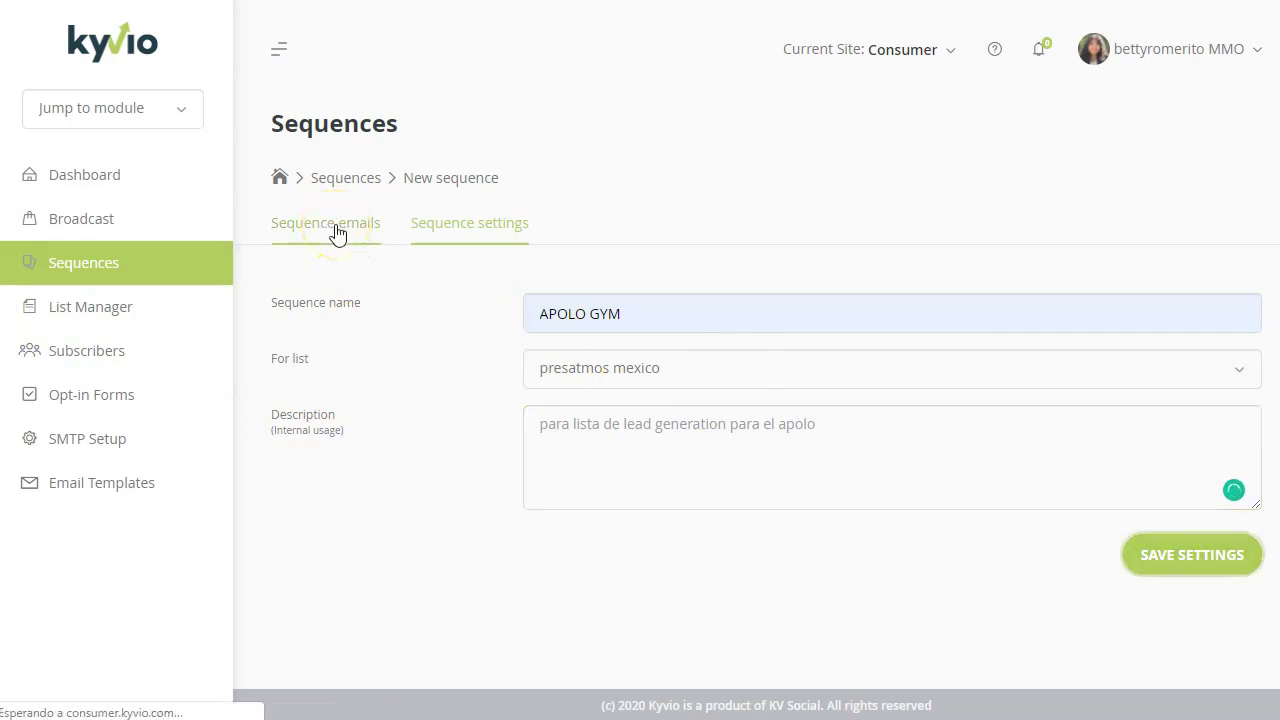
click(316, 290)
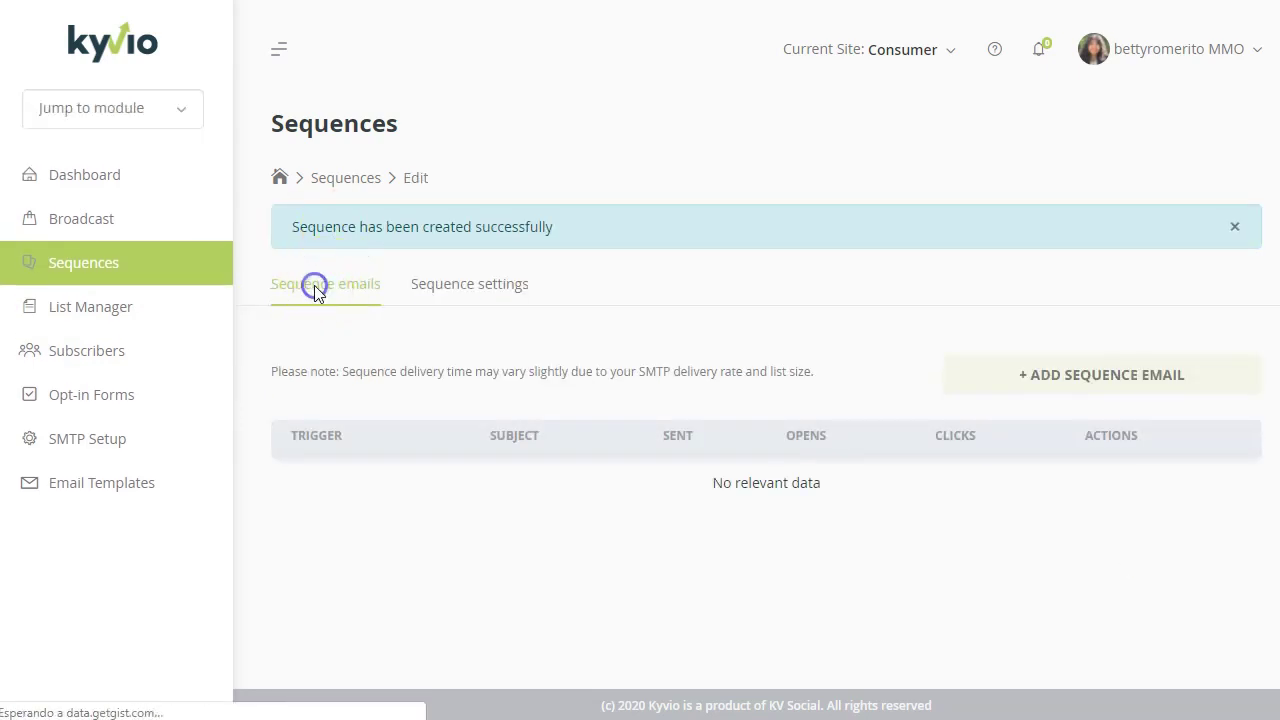
click(314, 223)
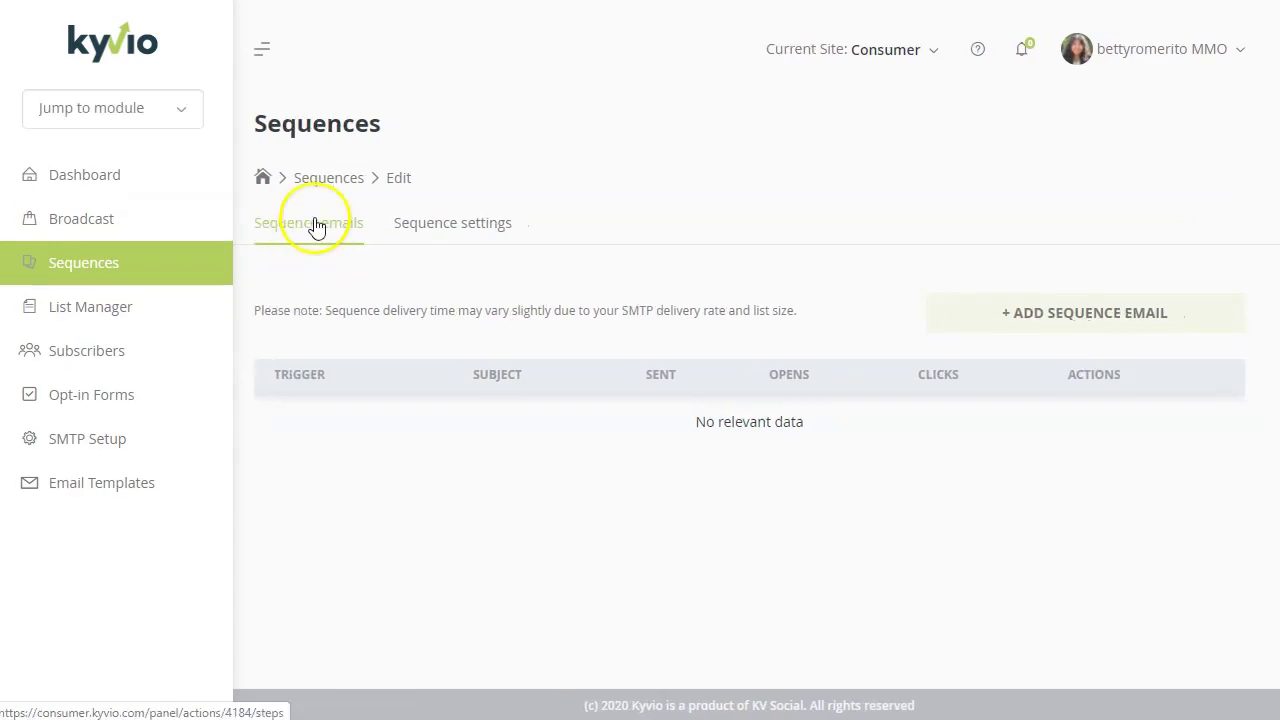
click(1046, 325)
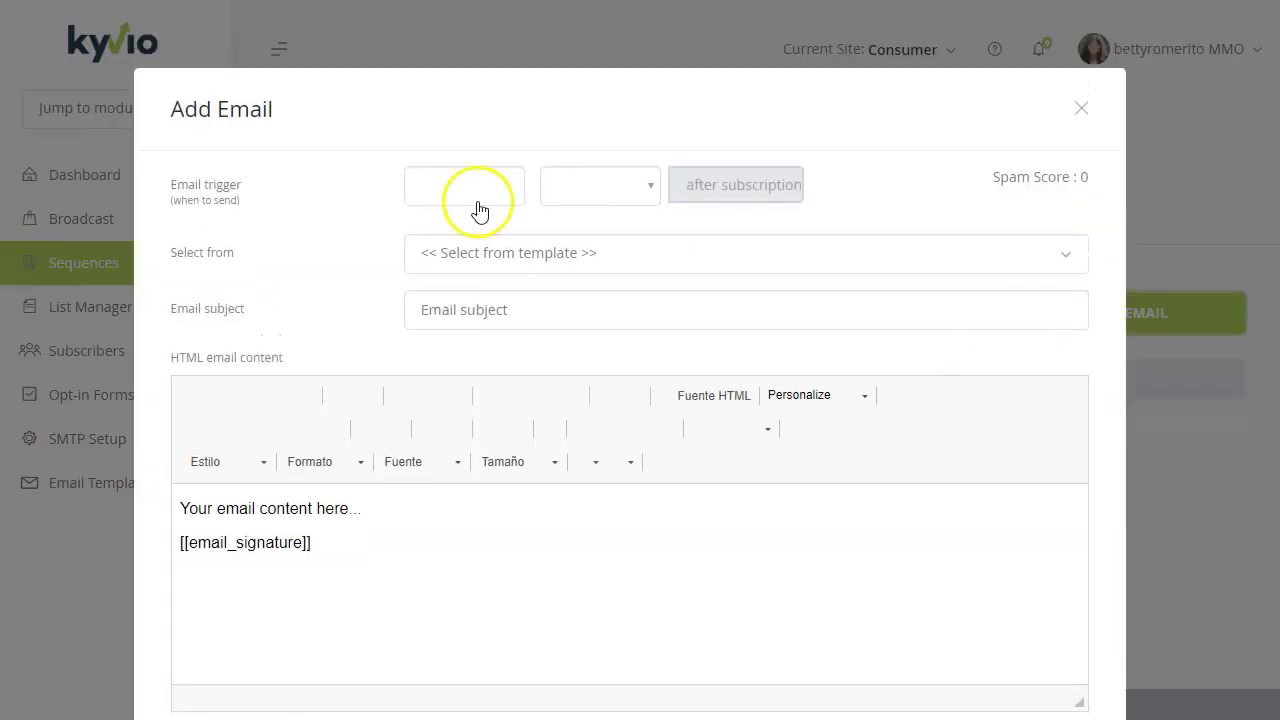
Set the email trigger to 0 Days and the subject to 'Aqui esta tu six pack'.
click(453, 187)
click(500, 181)
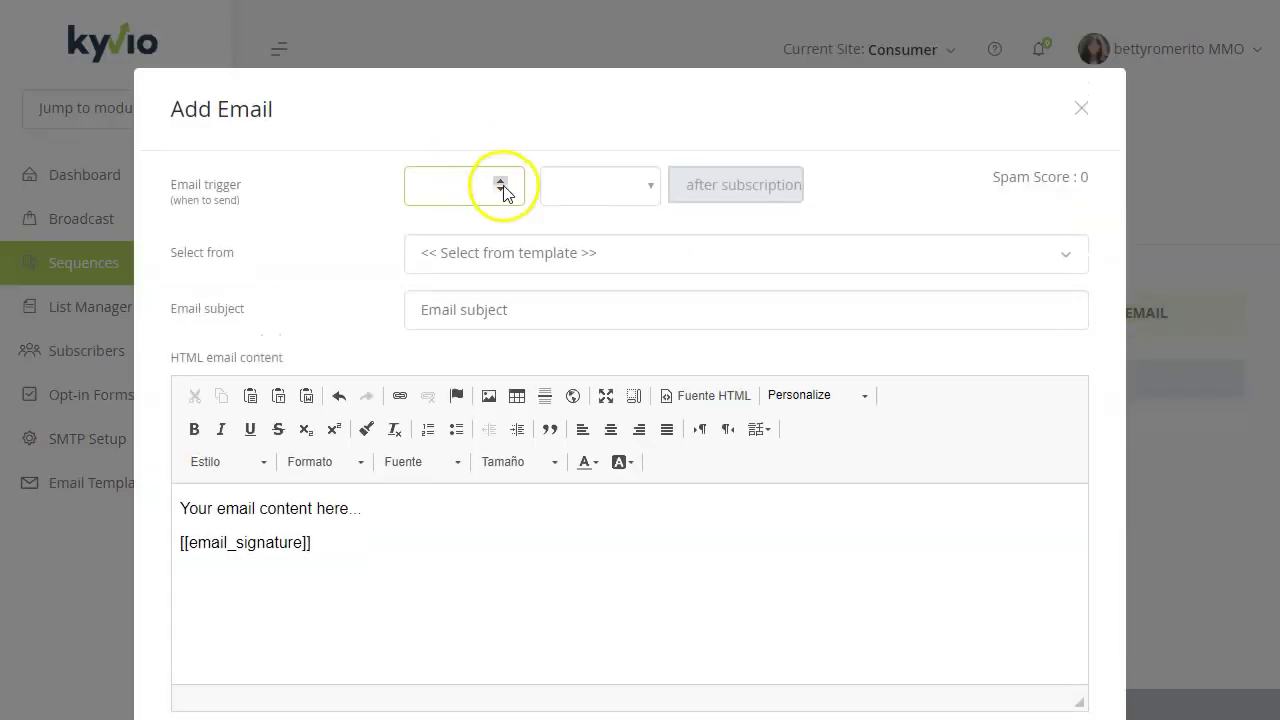
double_click(449, 192)
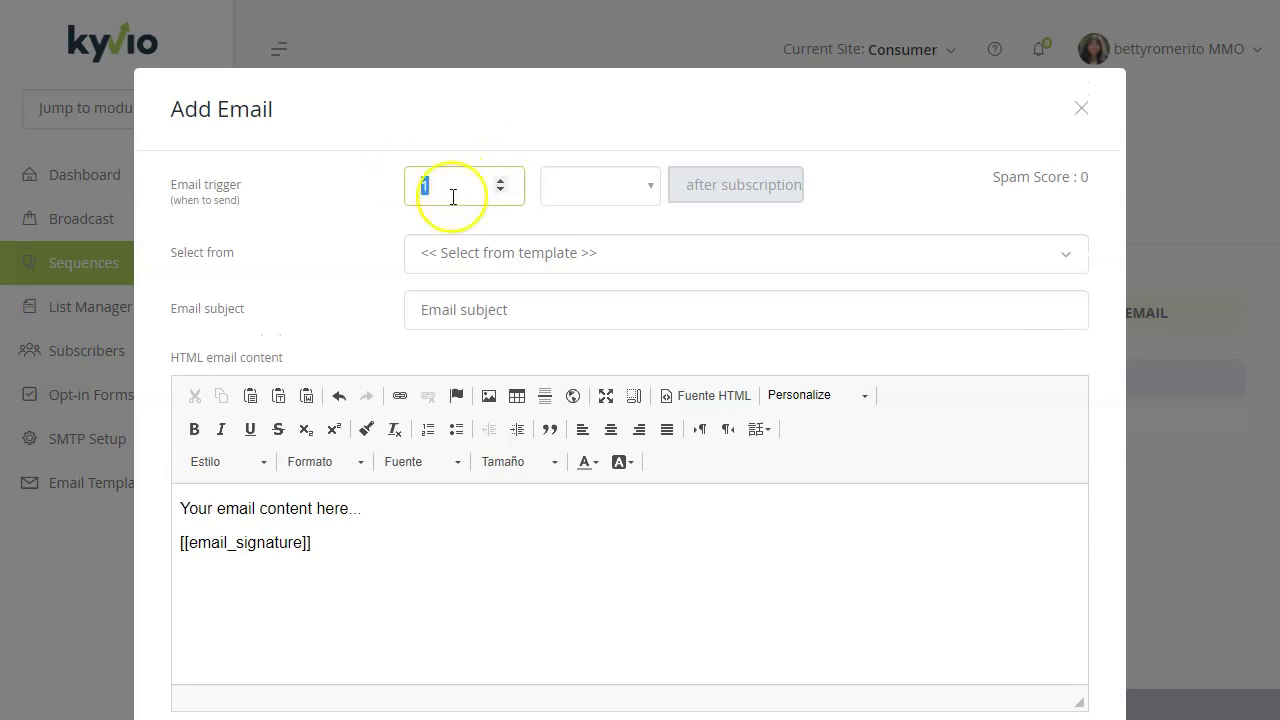
text(0)
click(597, 190)
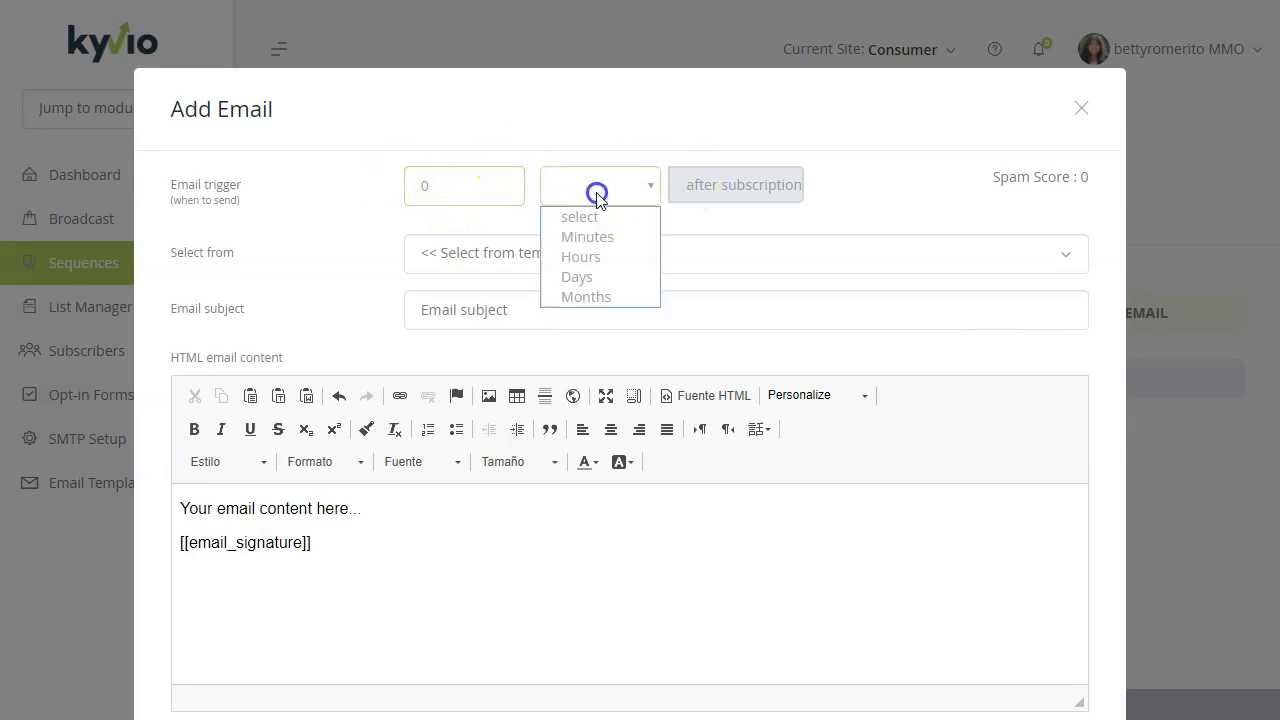
click(610, 276)
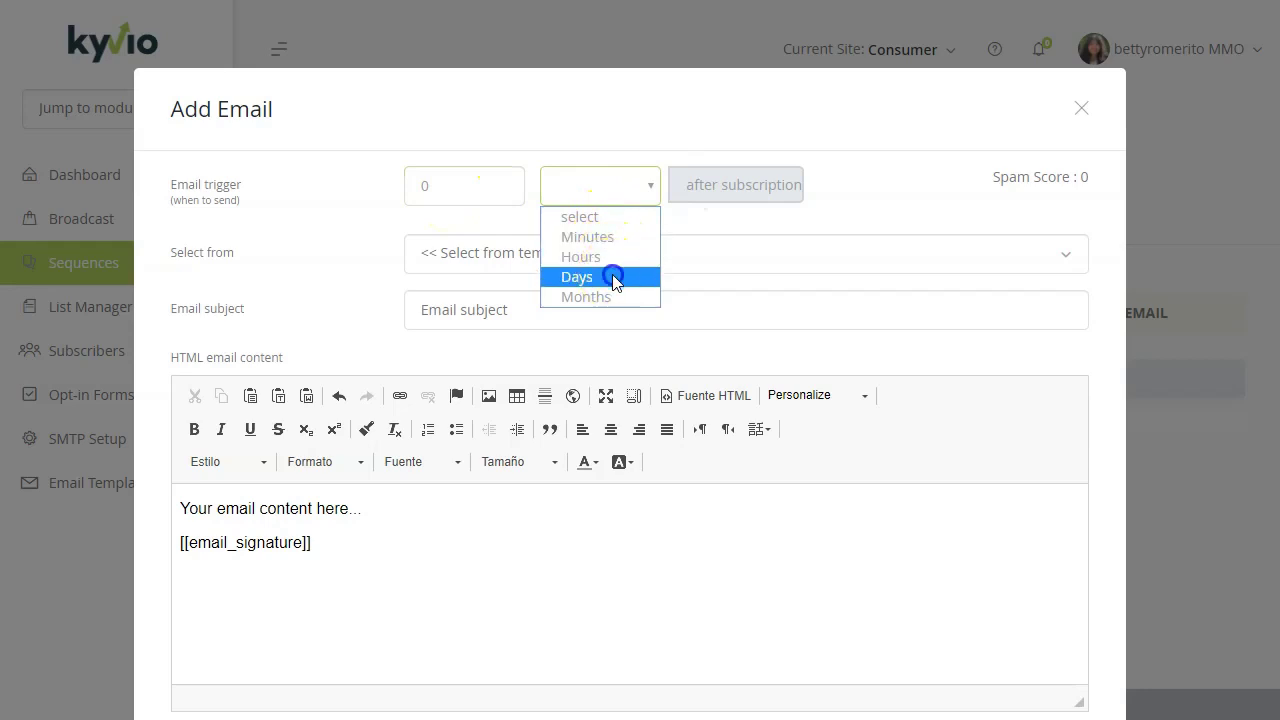
mouse_move(464, 185)
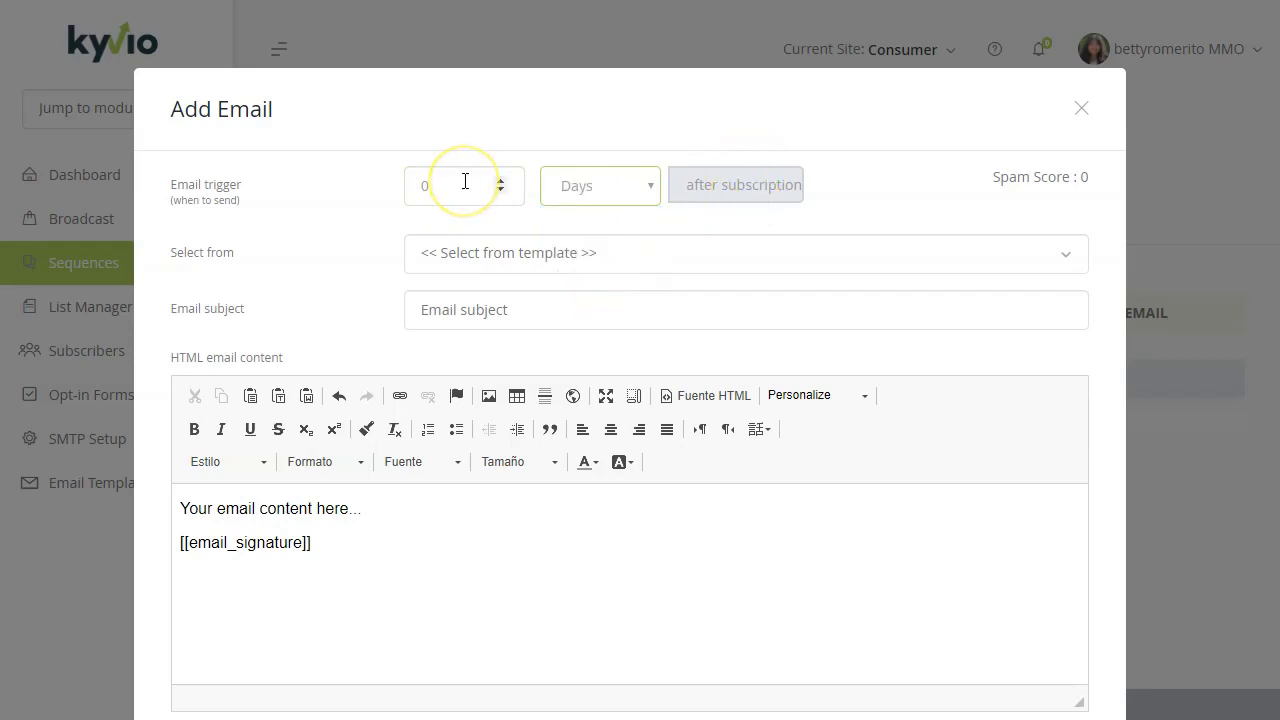
click(503, 253)
click(503, 253)
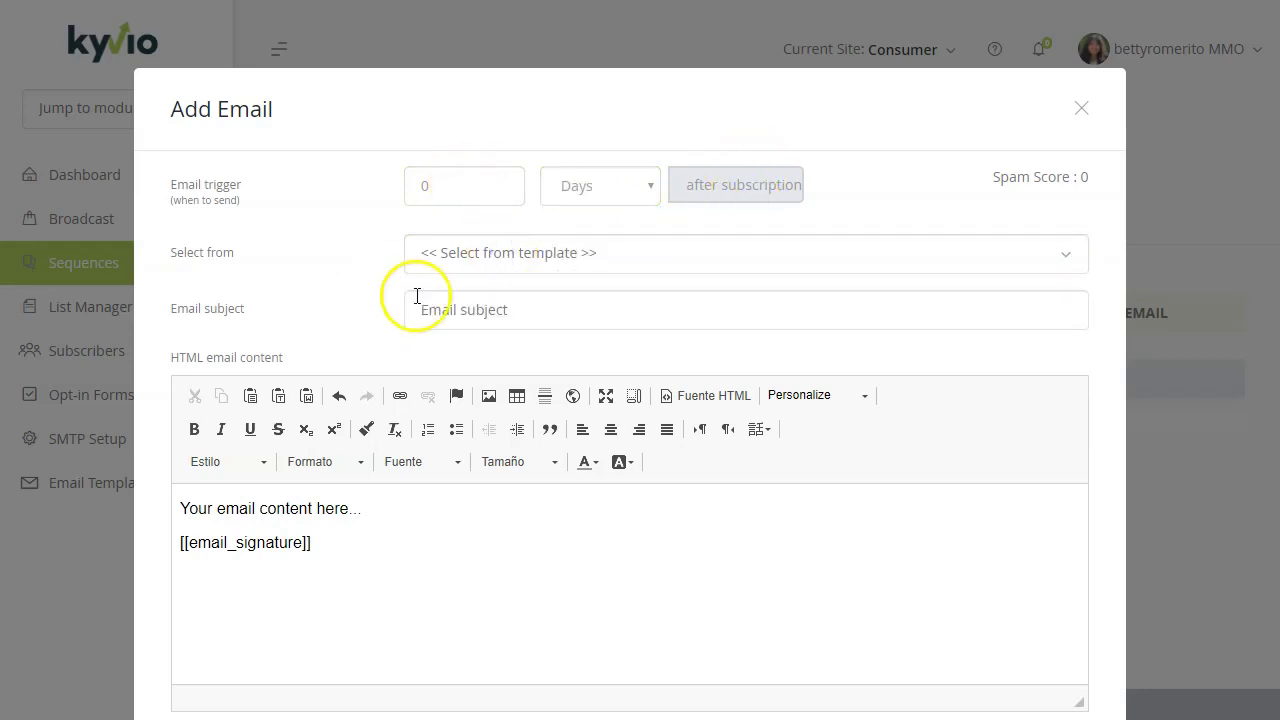
click(540, 306)
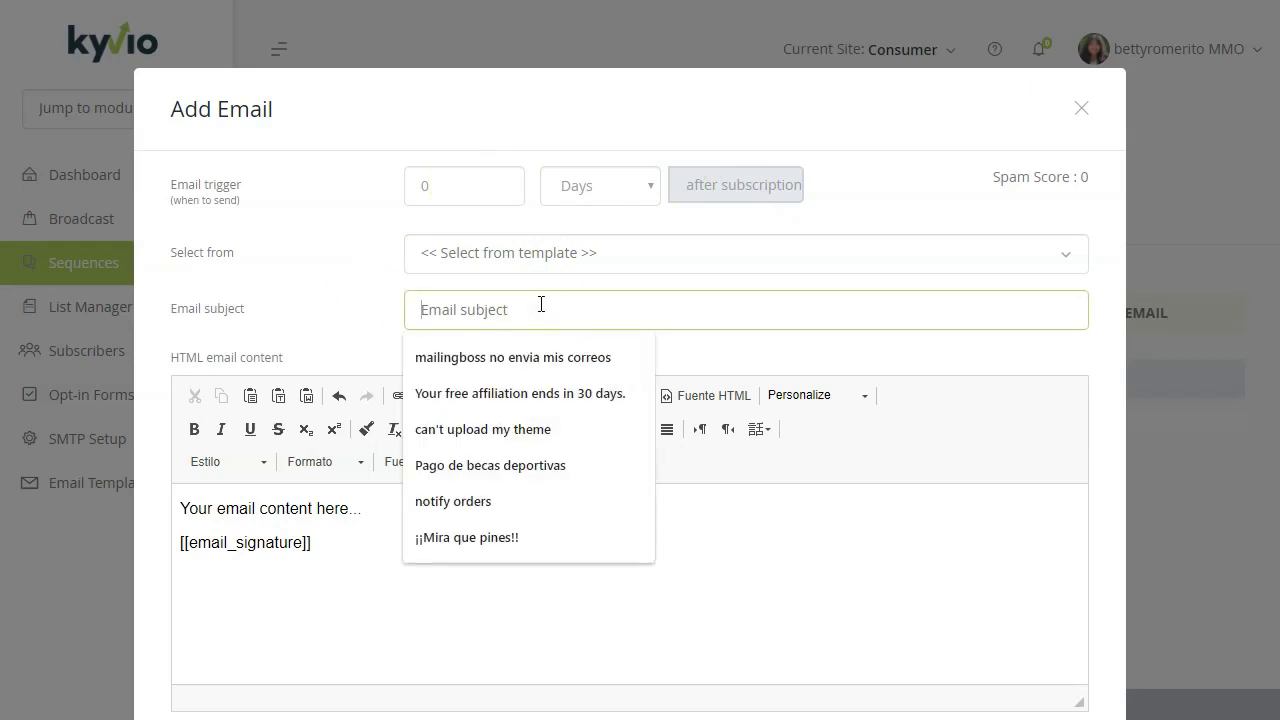
text(Aqui esta tu six pack)
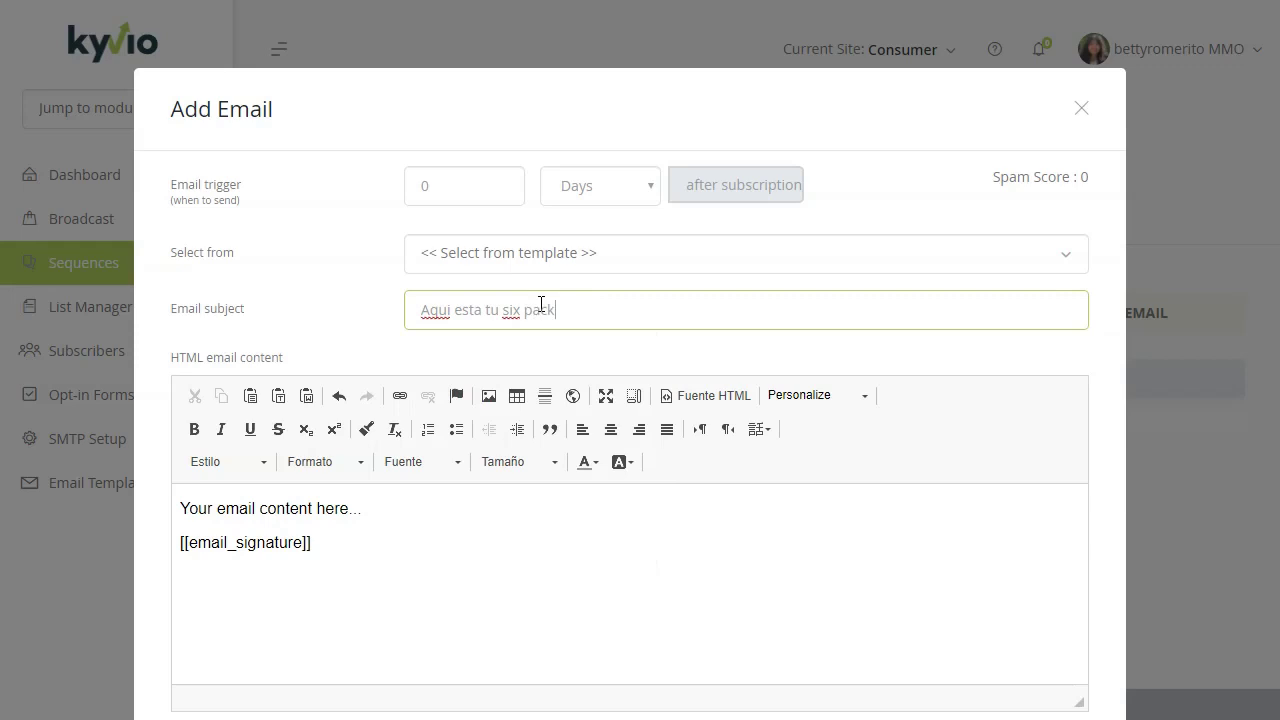
Replace the placeholder email body with the Spanish welcome message and signature.
click(322, 531)
click(179, 507)
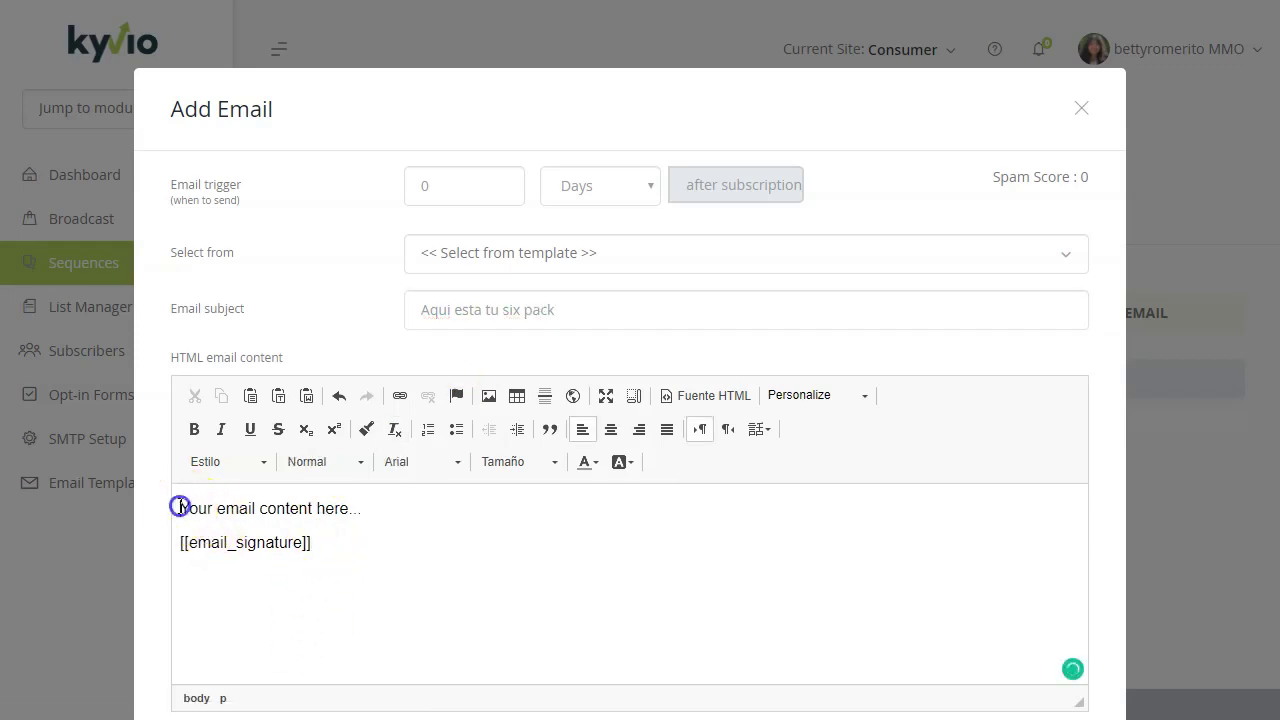
drag(179, 507, 343, 509)
text(Bienvenido a tu nuevo yo)
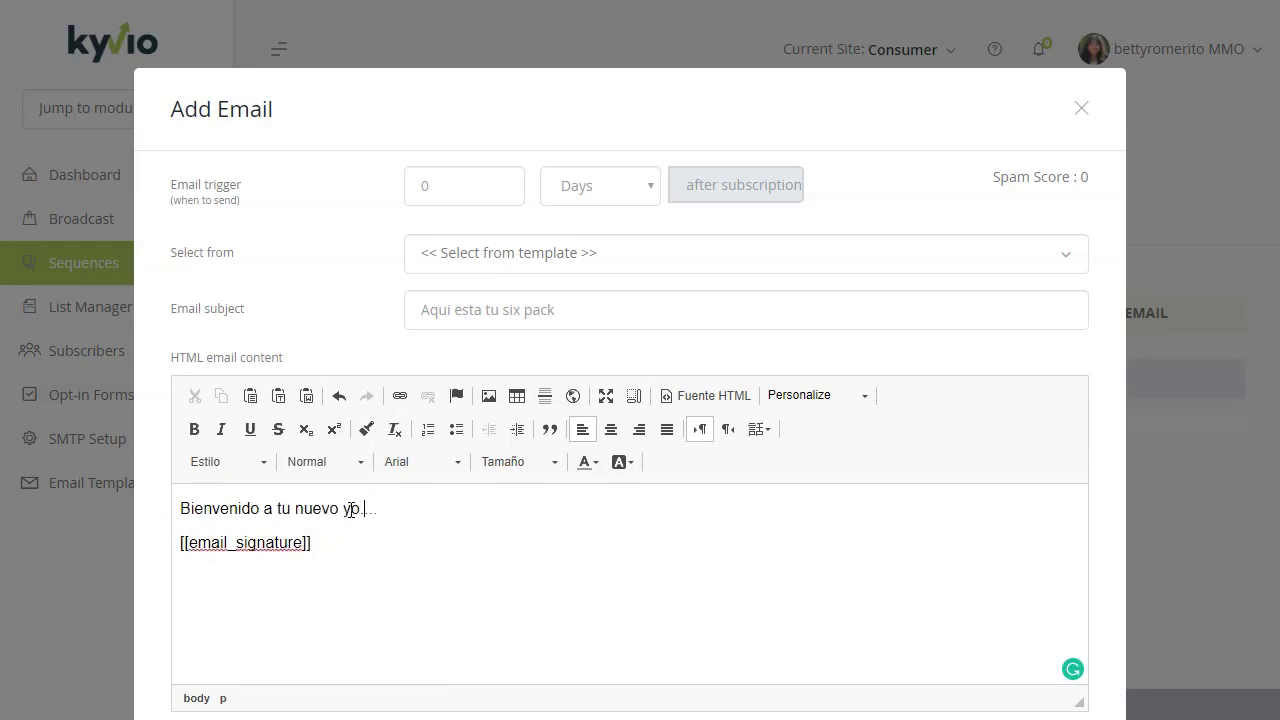
key(Return)
text(A partir de ahora tienes una misión.)
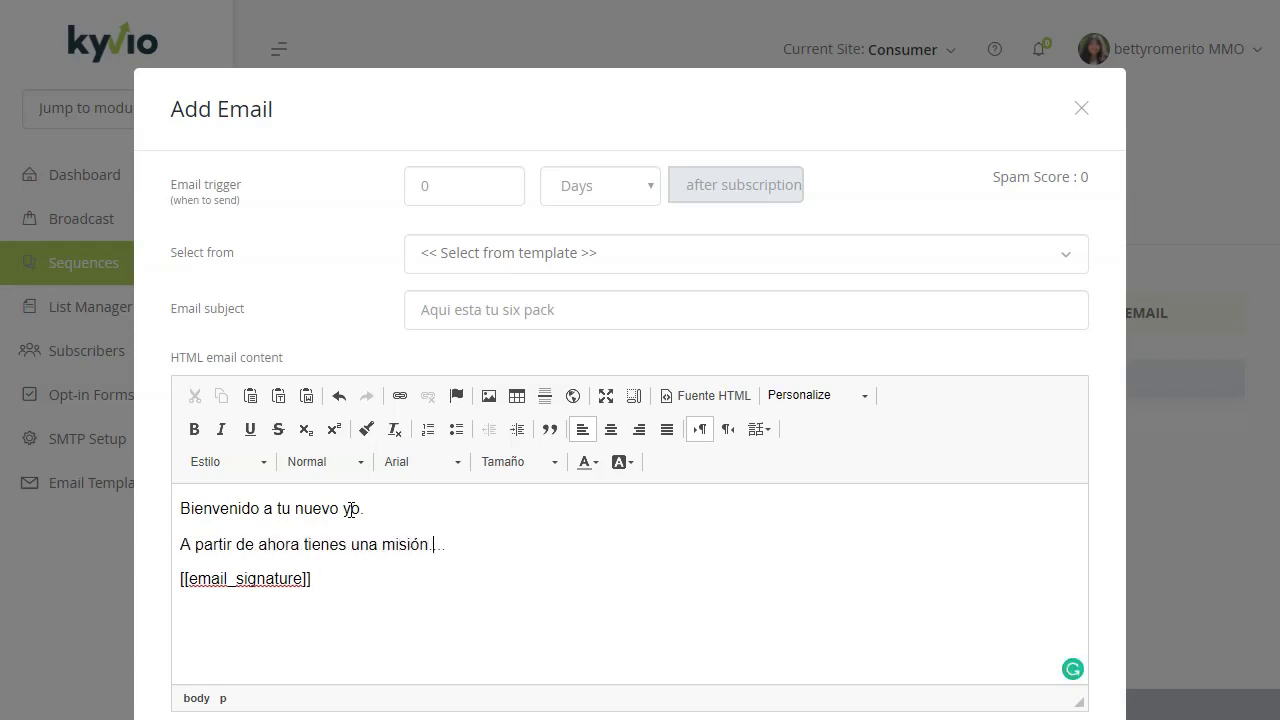
key(Return)
text(Co)
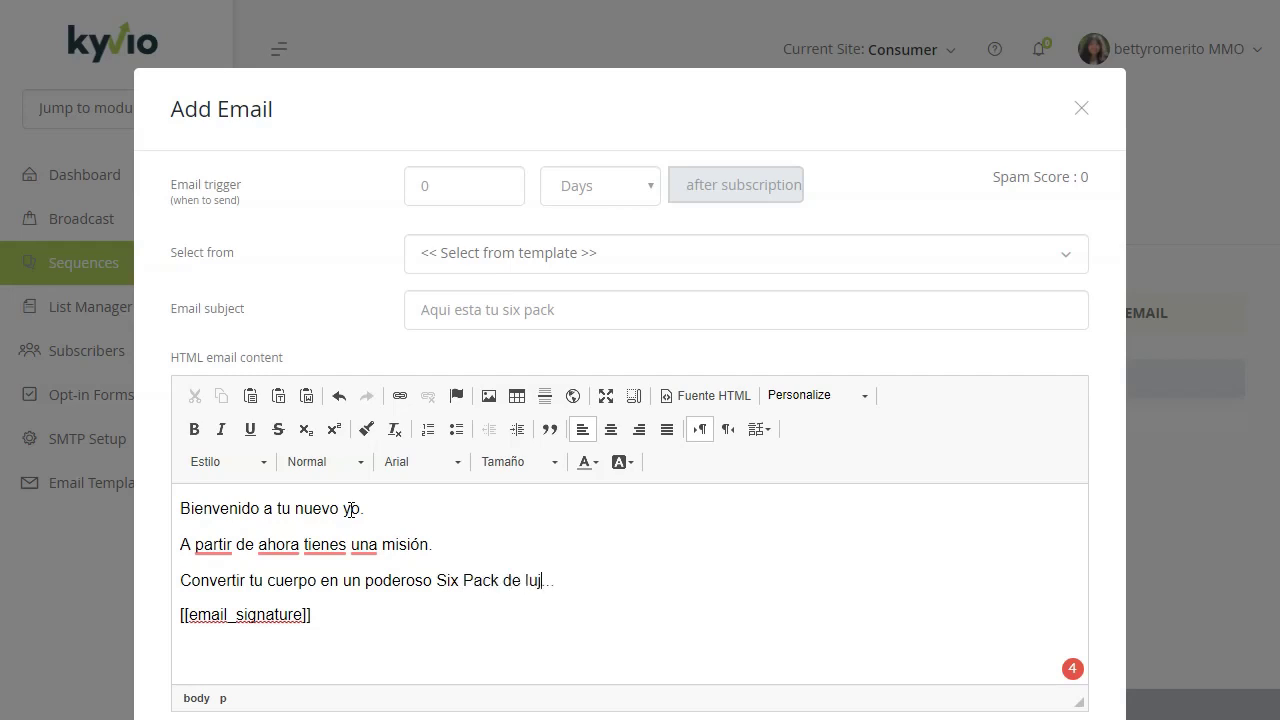
key(Return)
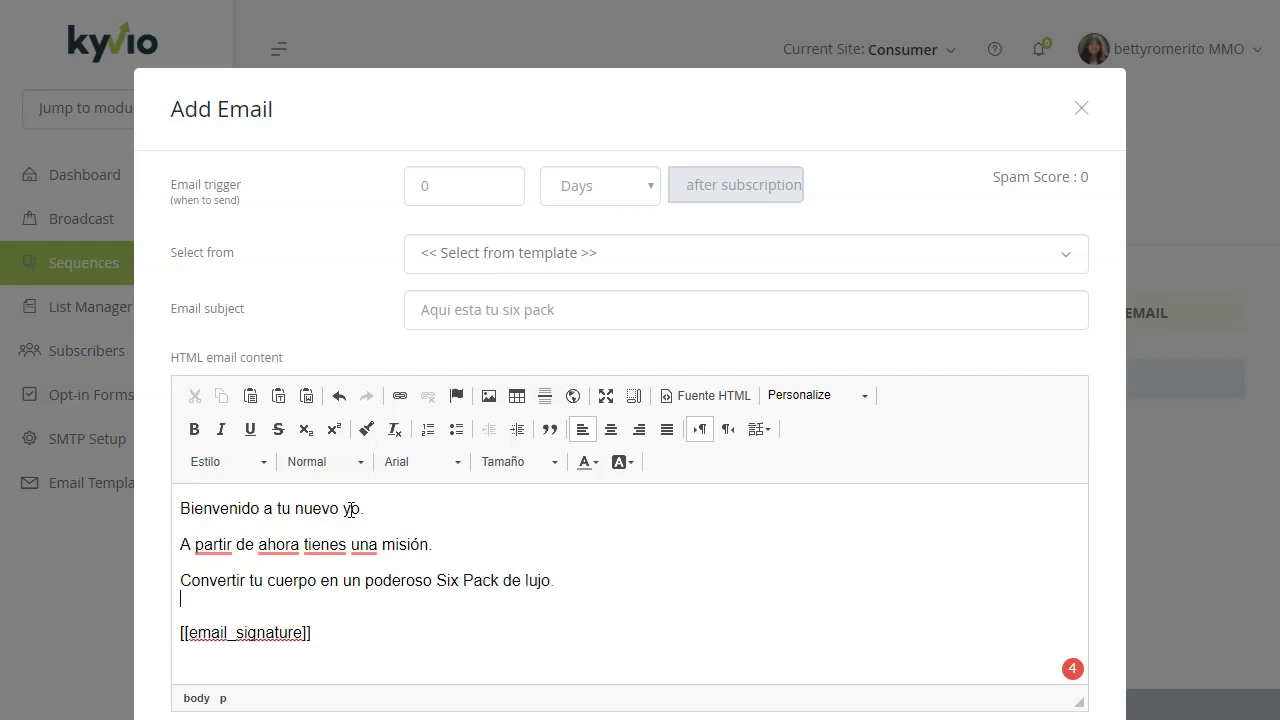
text(D)
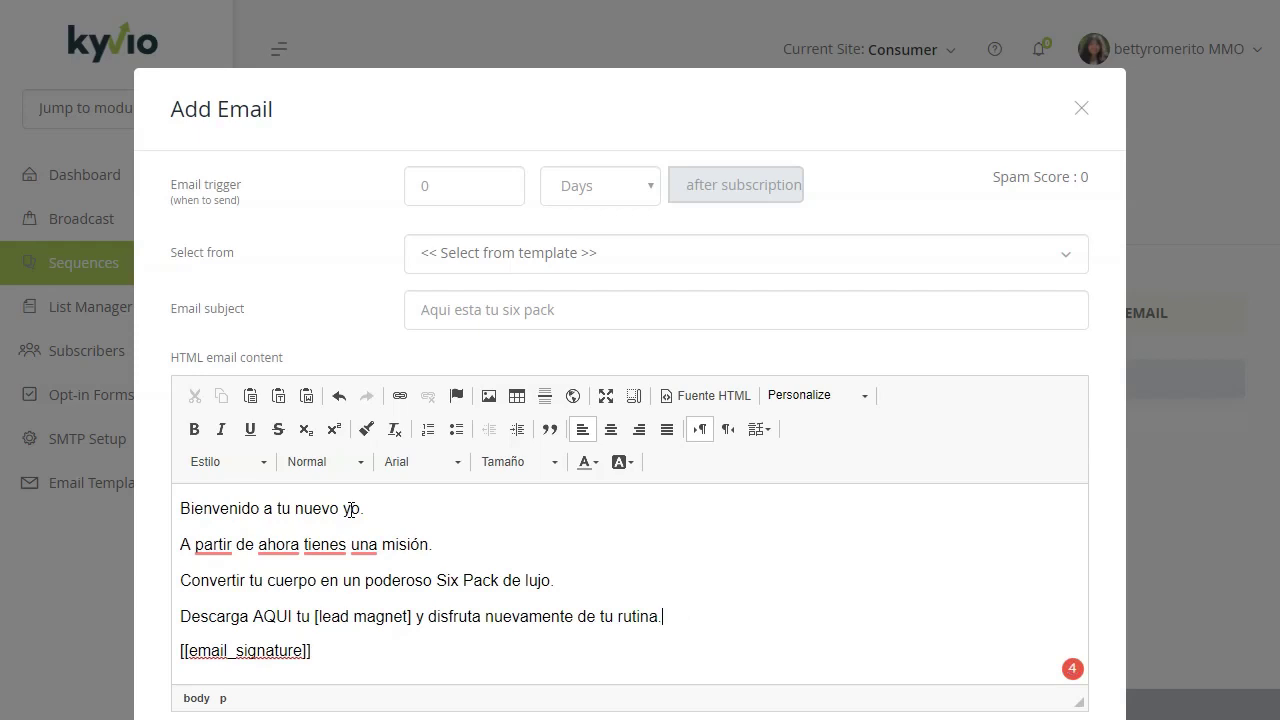
scroll(414, 565, down, 3)
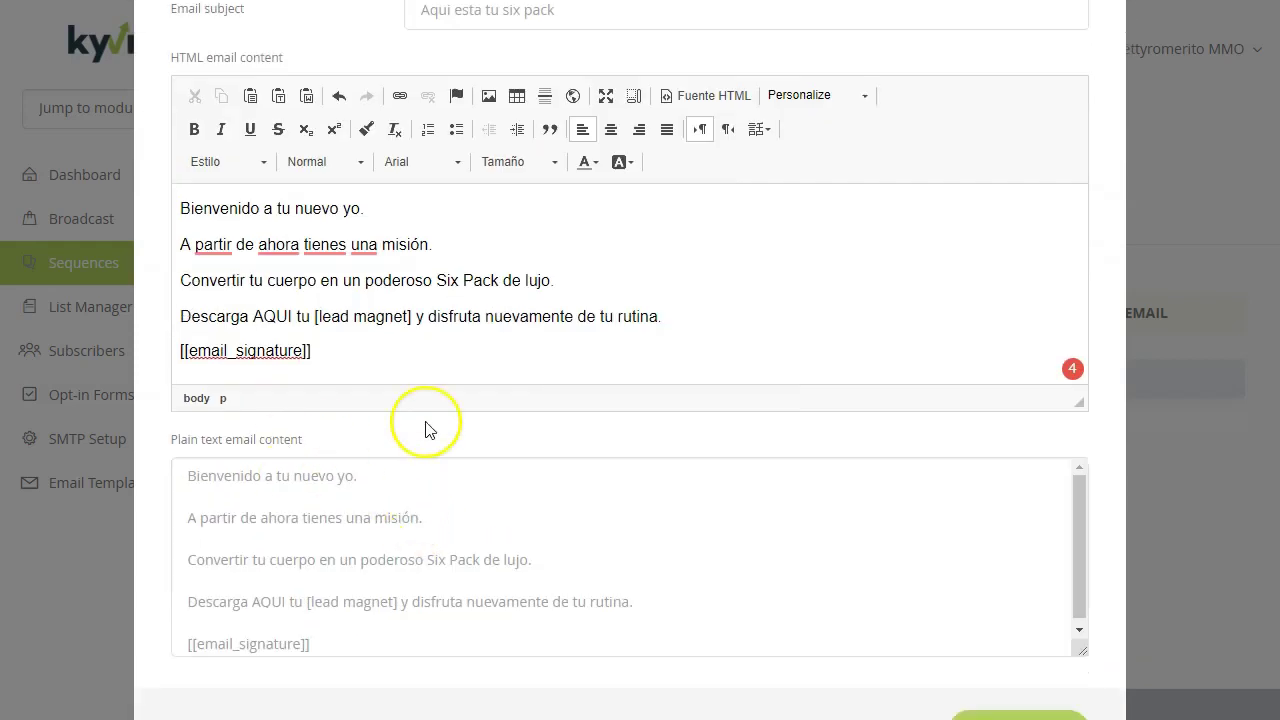
scroll(420, 435, down, 1)
scroll(543, 443, up, 3)
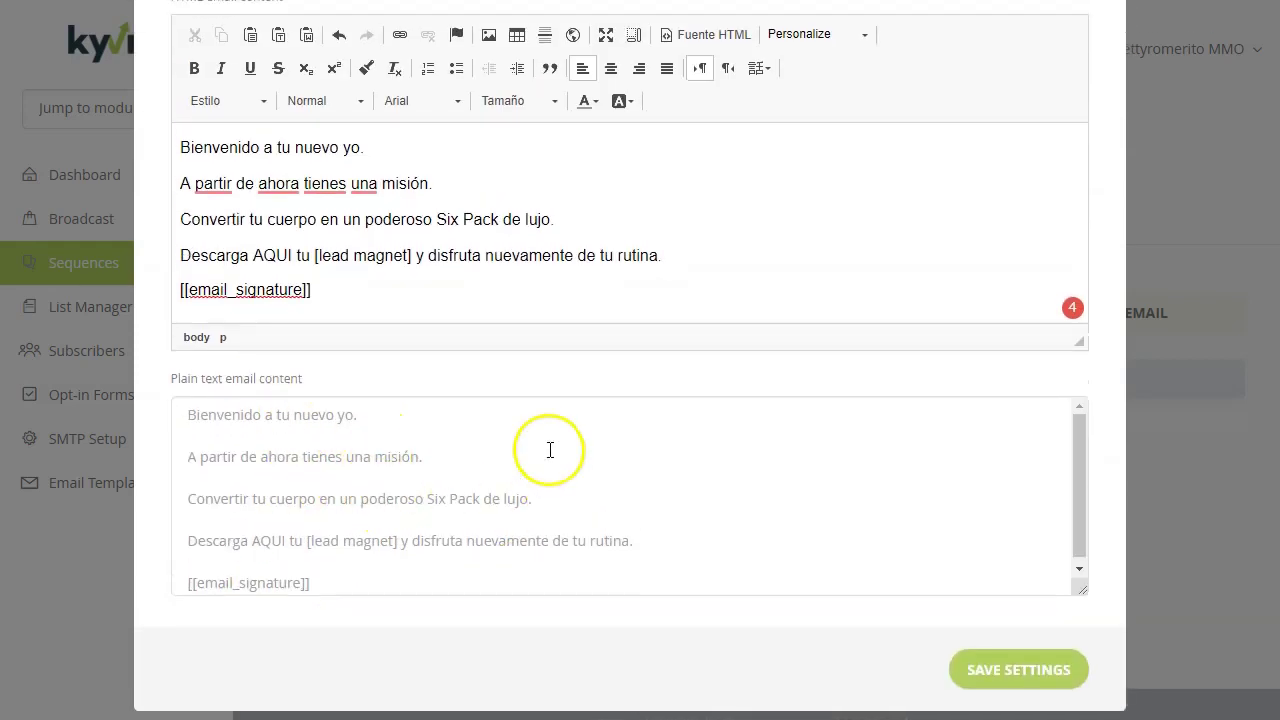
scroll(829, 574, down, 3)
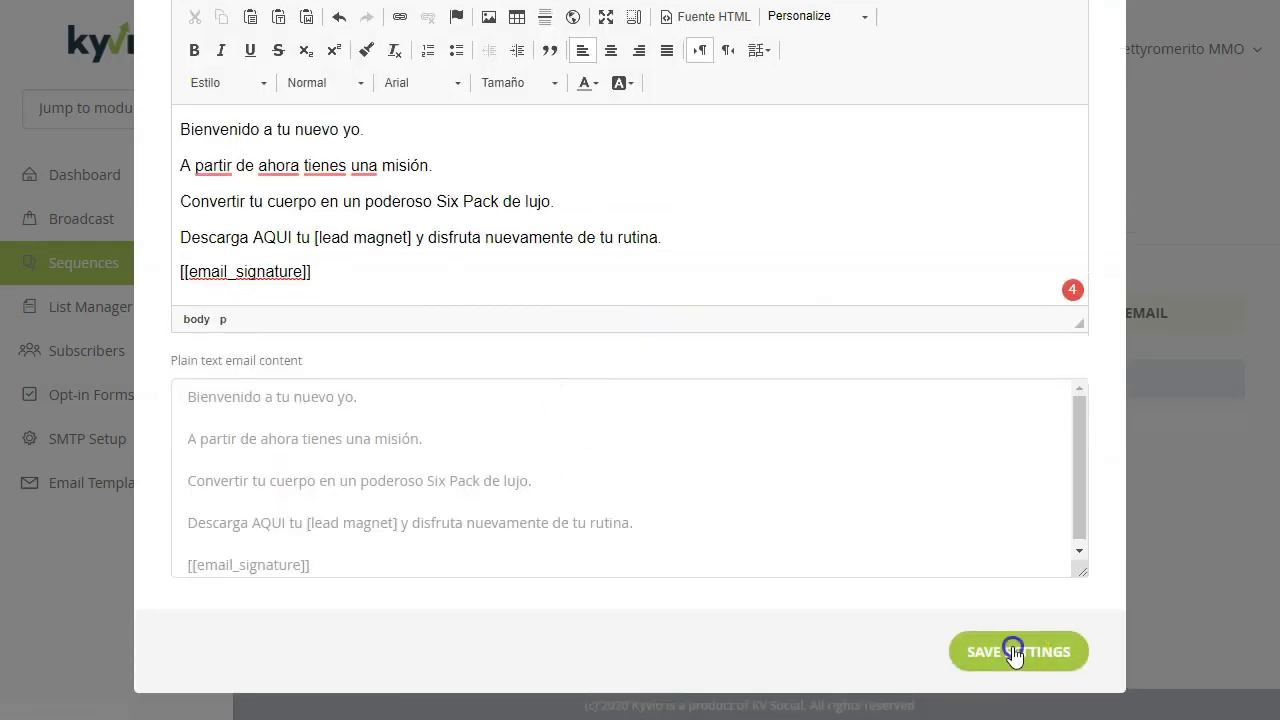
Change the send trigger to 5 Minutes and save the email to the sequence.
click(1020, 651)
click(832, 205)
click(428, 185)
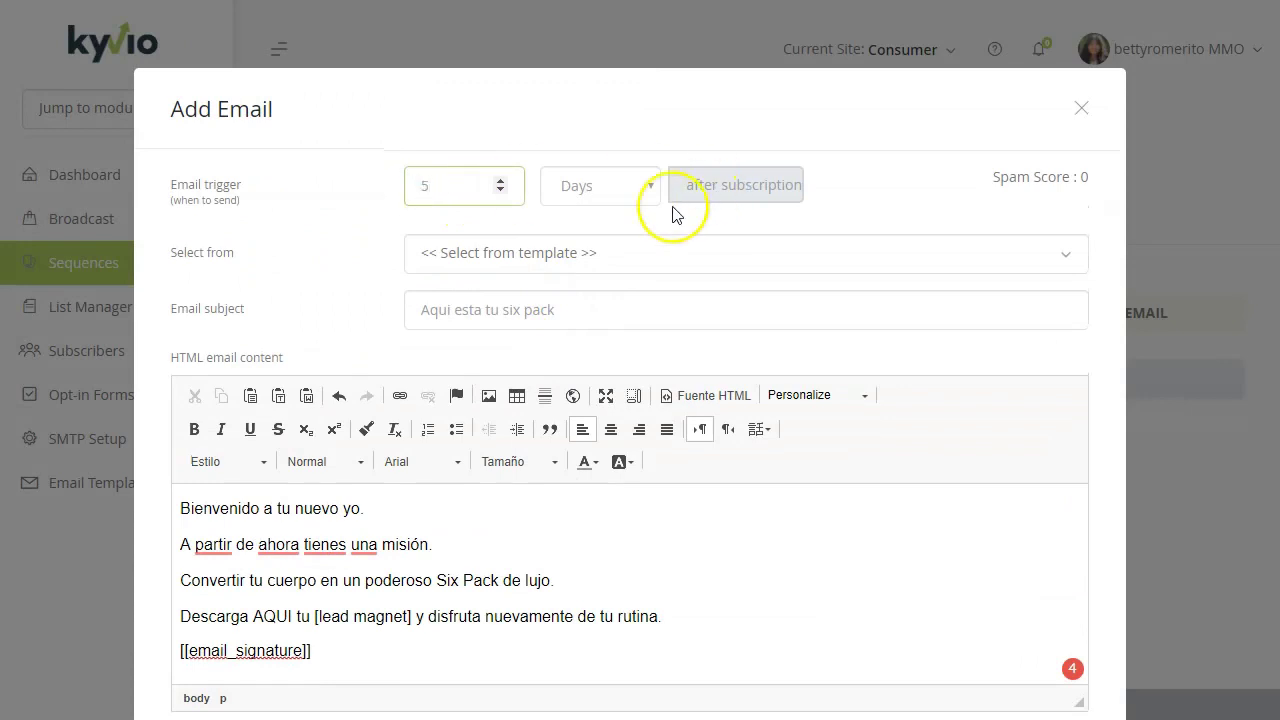
click(605, 186)
click(600, 234)
scroll(668, 221, down, 4)
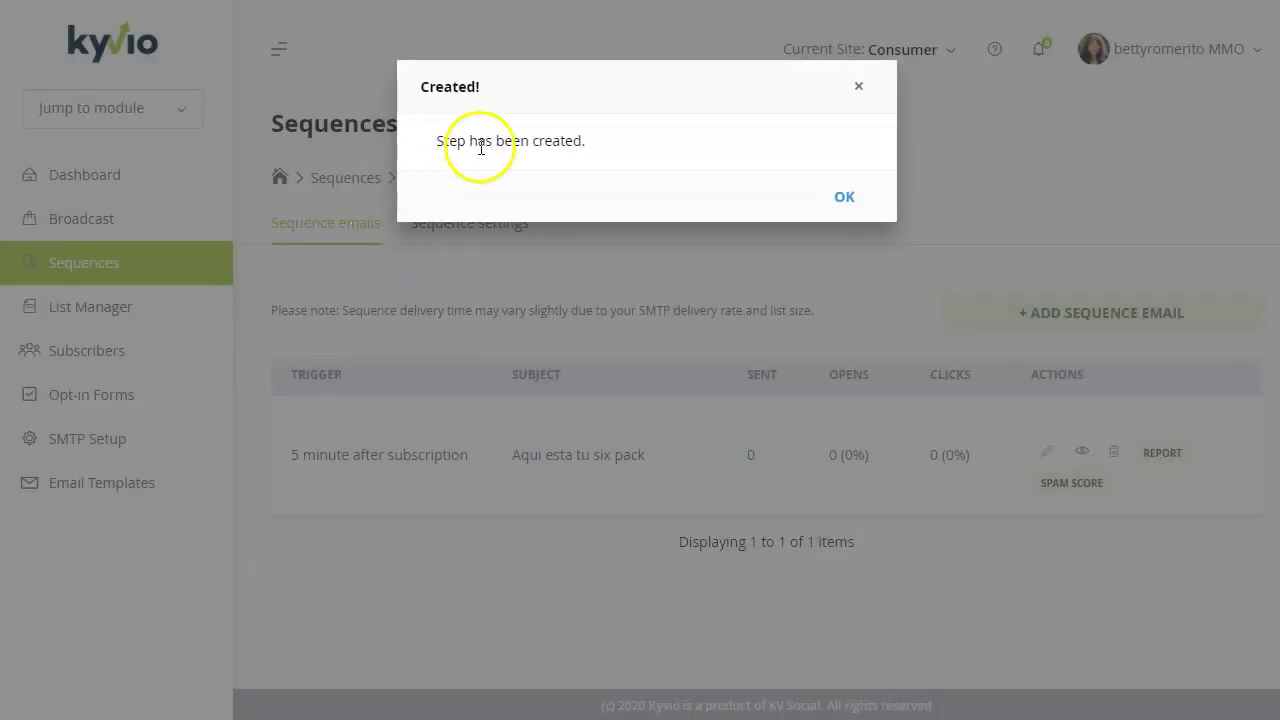
click(844, 197)
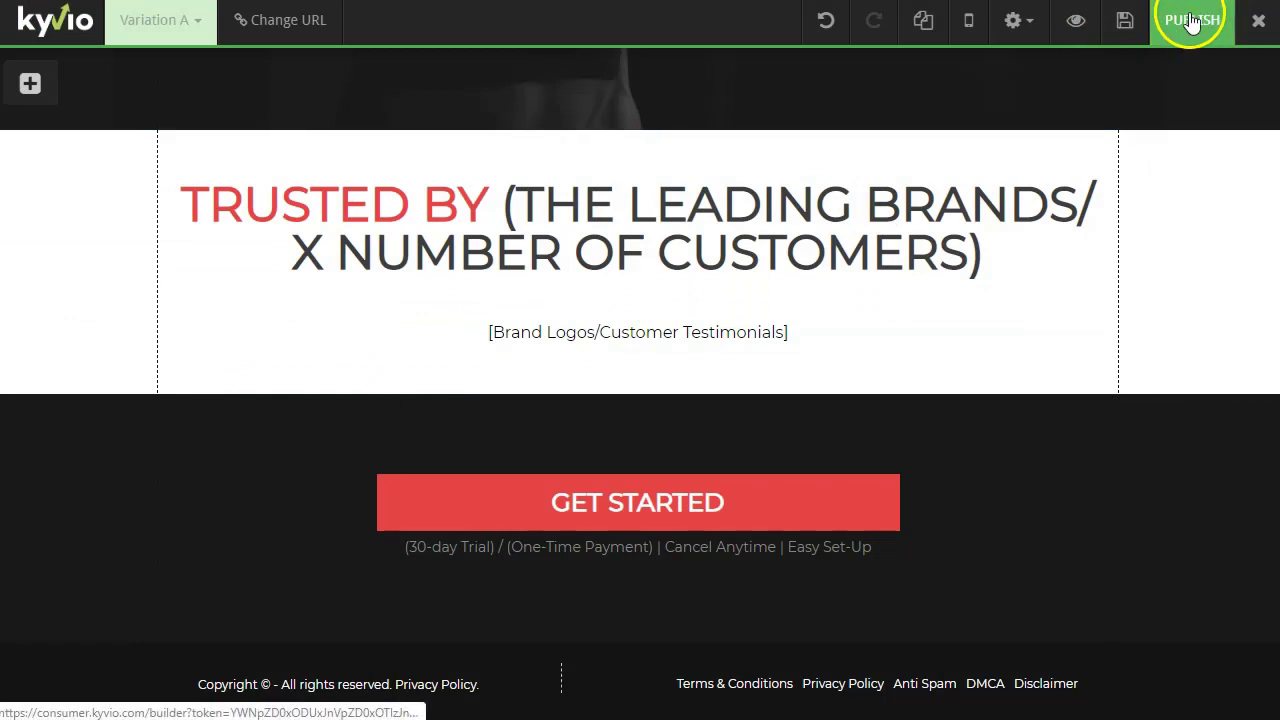
Publish and save the builder page, then return to the 'Apolo Gym Lead Genearion' funnel.
click(1192, 20)
click(1206, 24)
click(724, 300)
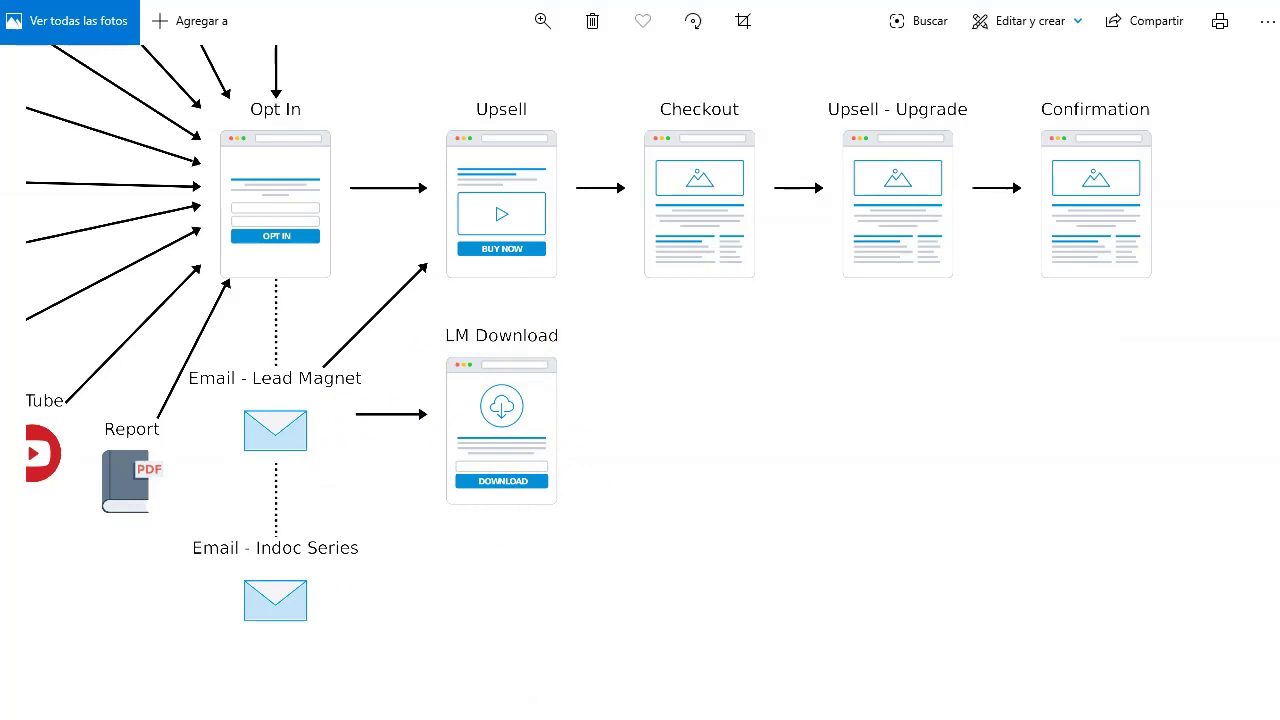
click(470, 712)
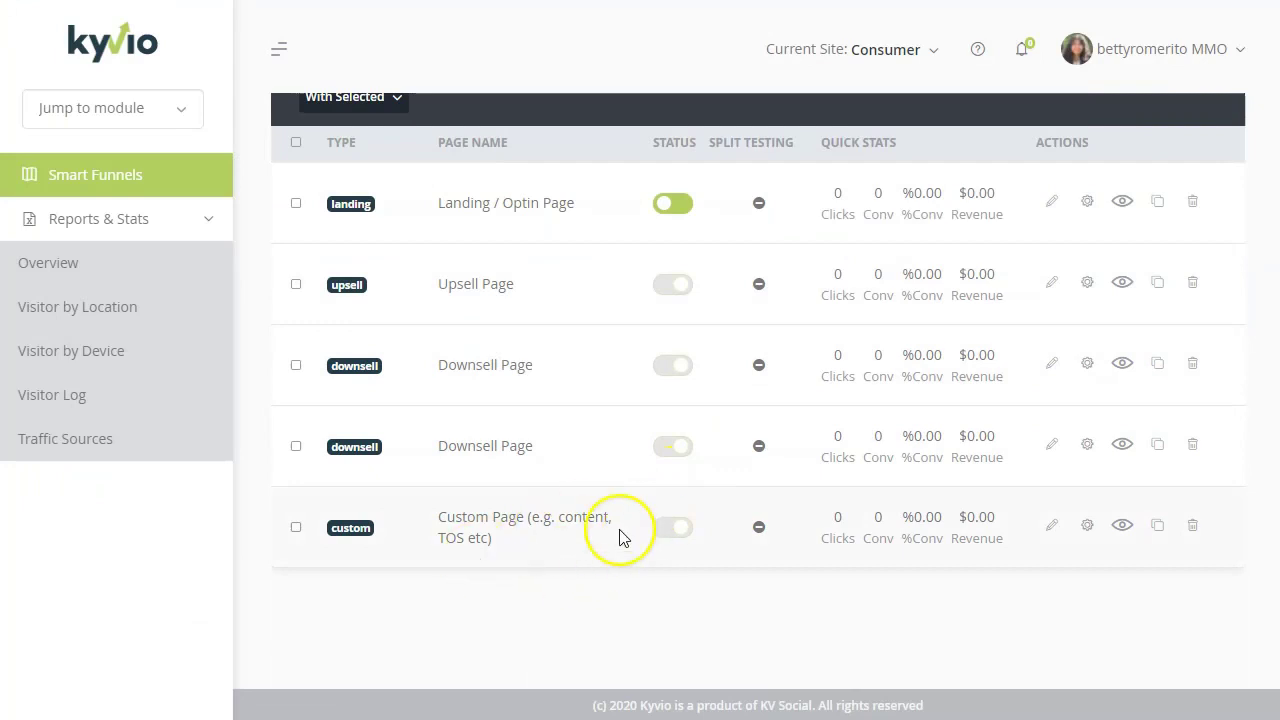
Open the Custom Page in the builder and scroll through its get-fit expert template.
click(1058, 526)
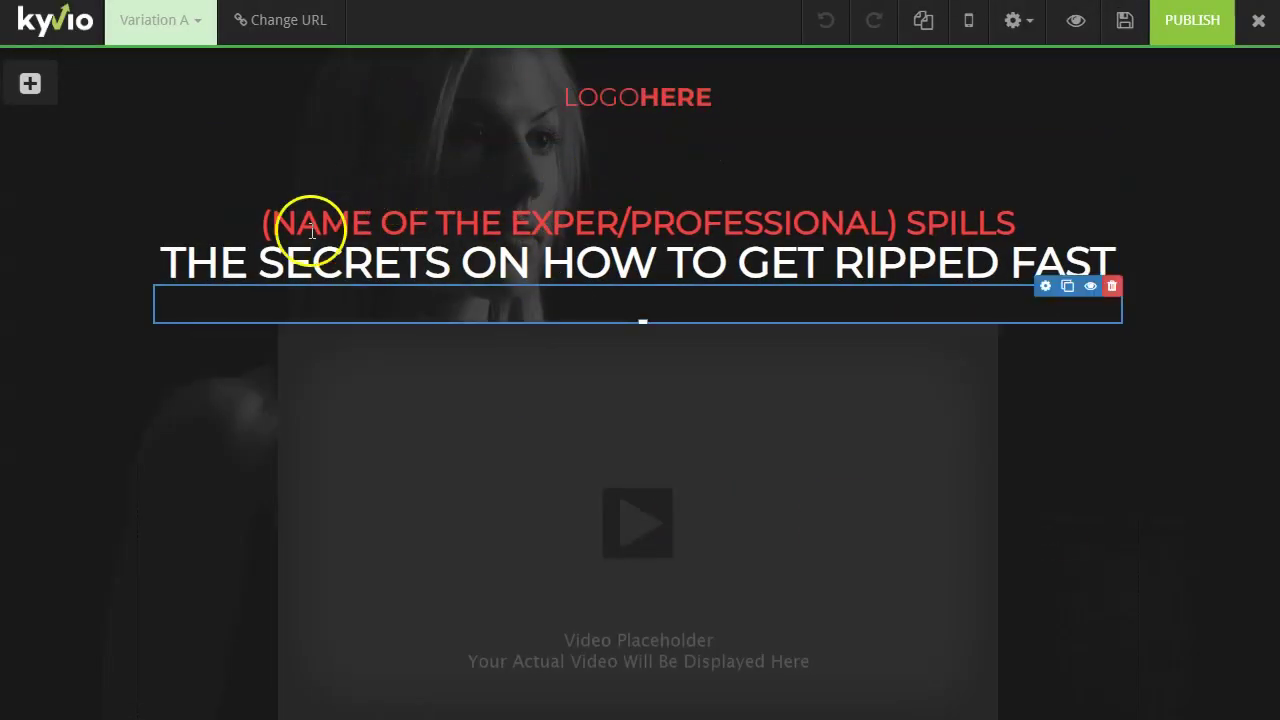
scroll(1086, 407, down, 2)
scroll(1086, 407, down, 8)
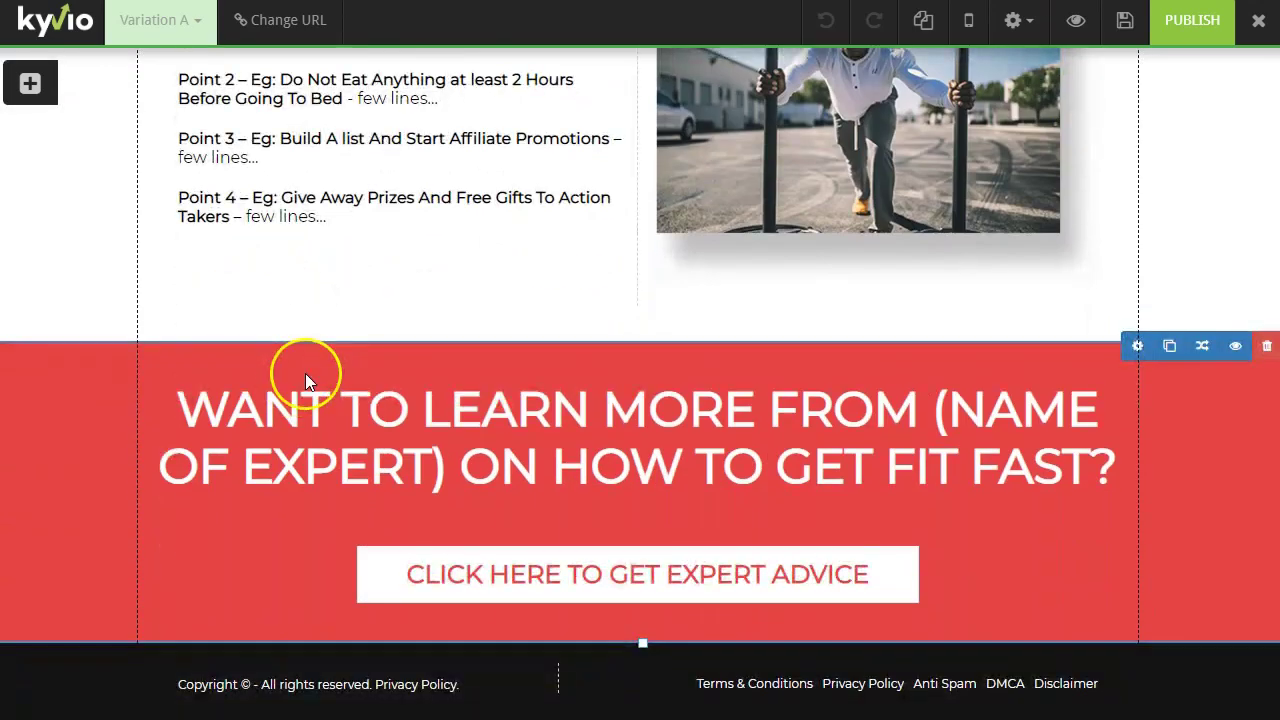
scroll(305, 373, up, 10)
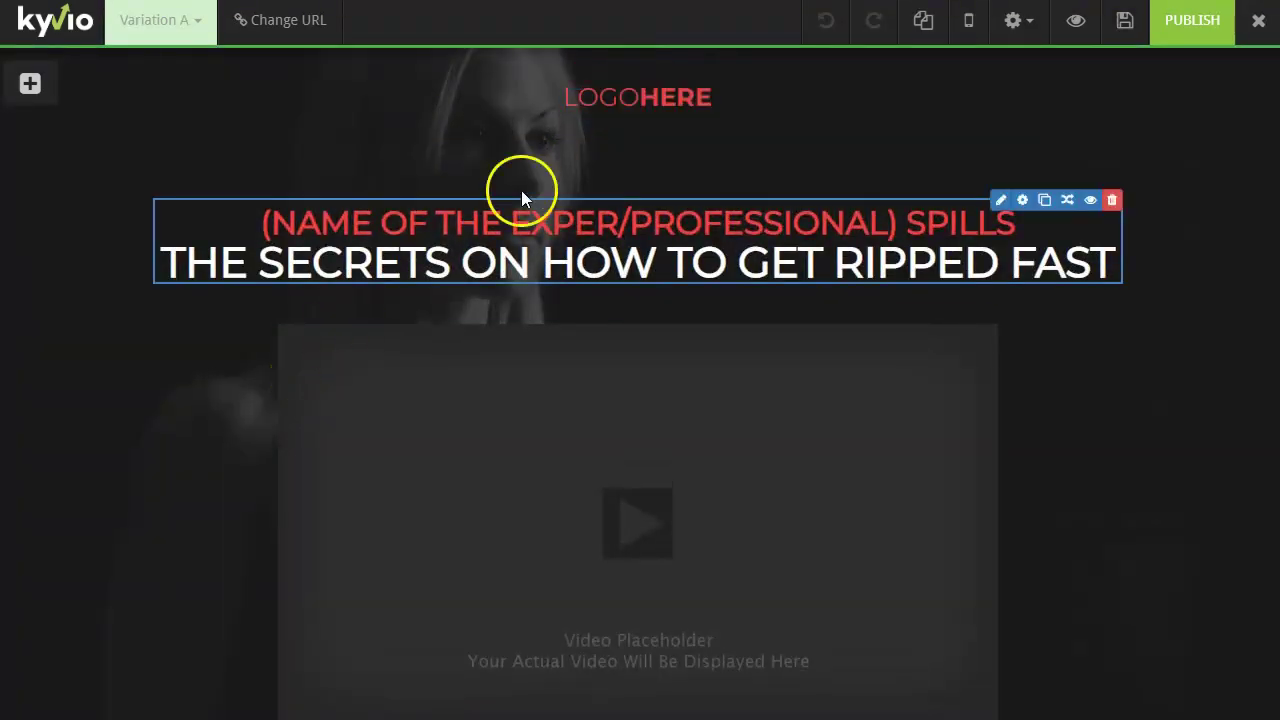
Rewrite the red headline as 'BIEN HECHO CAMPEÓN DESCARGA AQUI TU SIX PACK' without the stray S.
click(1000, 200)
drag(270, 312, 885, 330)
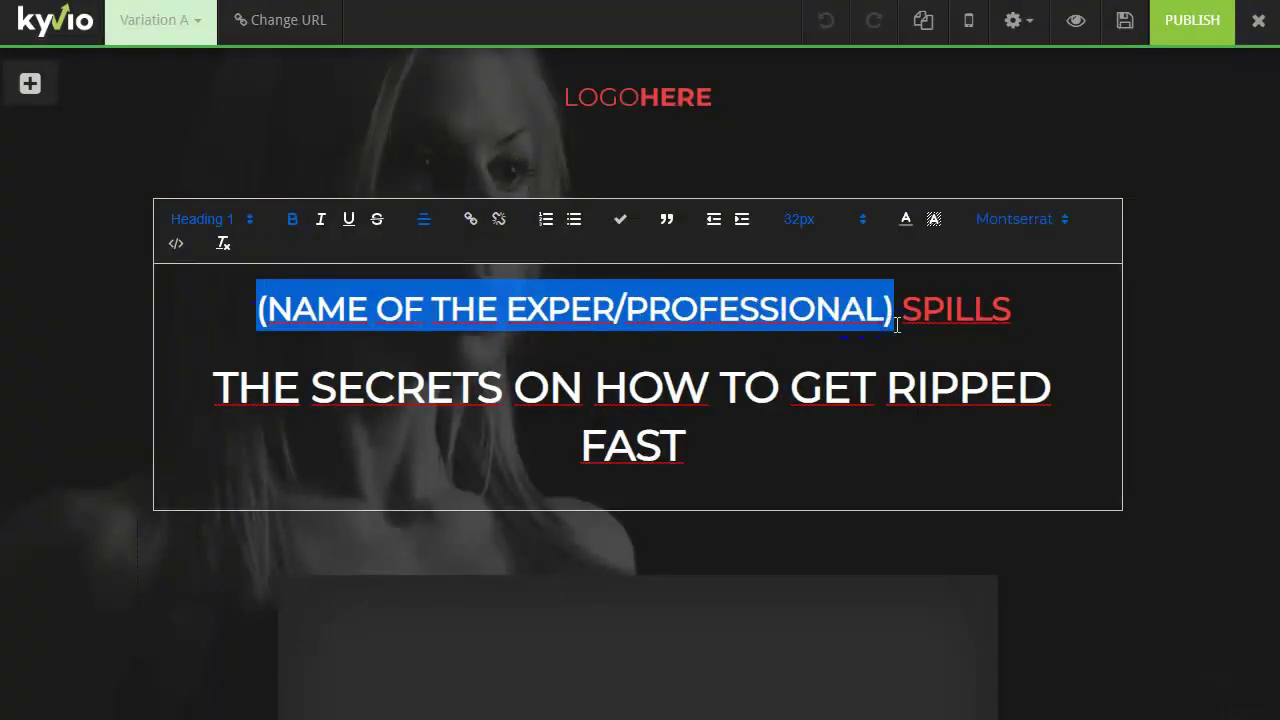
text(BIEN HECHO CAMPE)
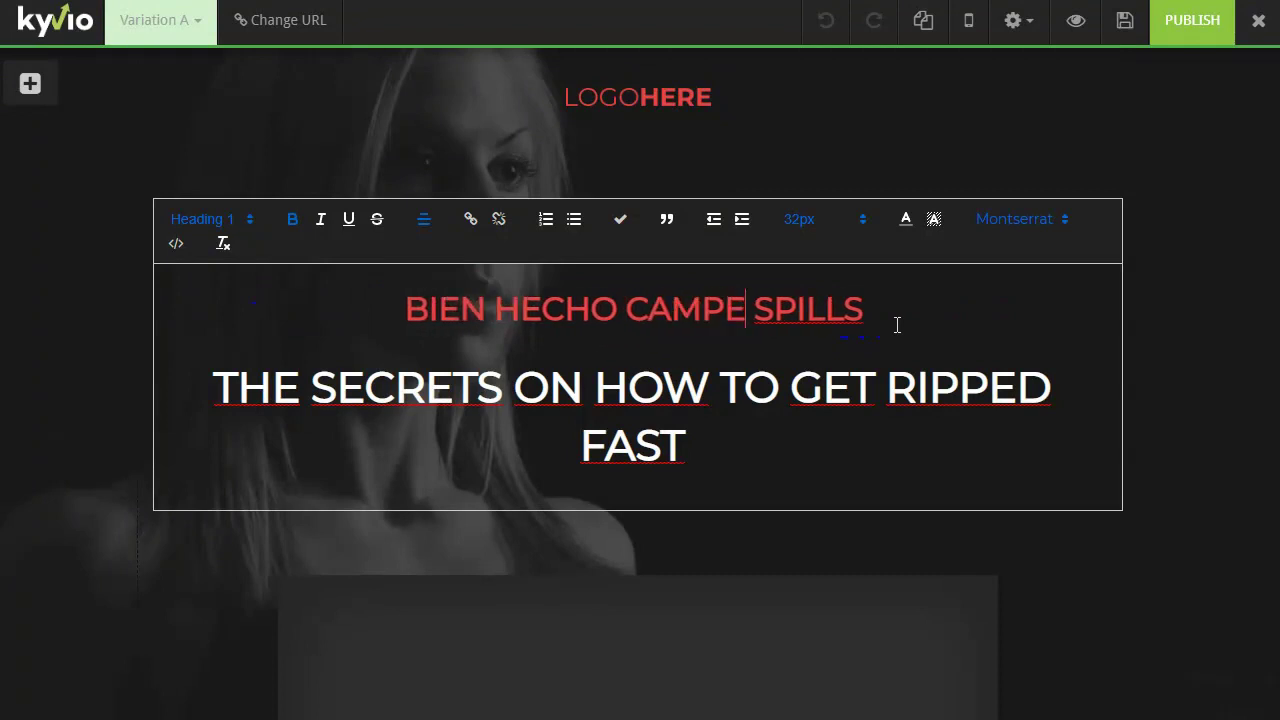
text(ÓN)
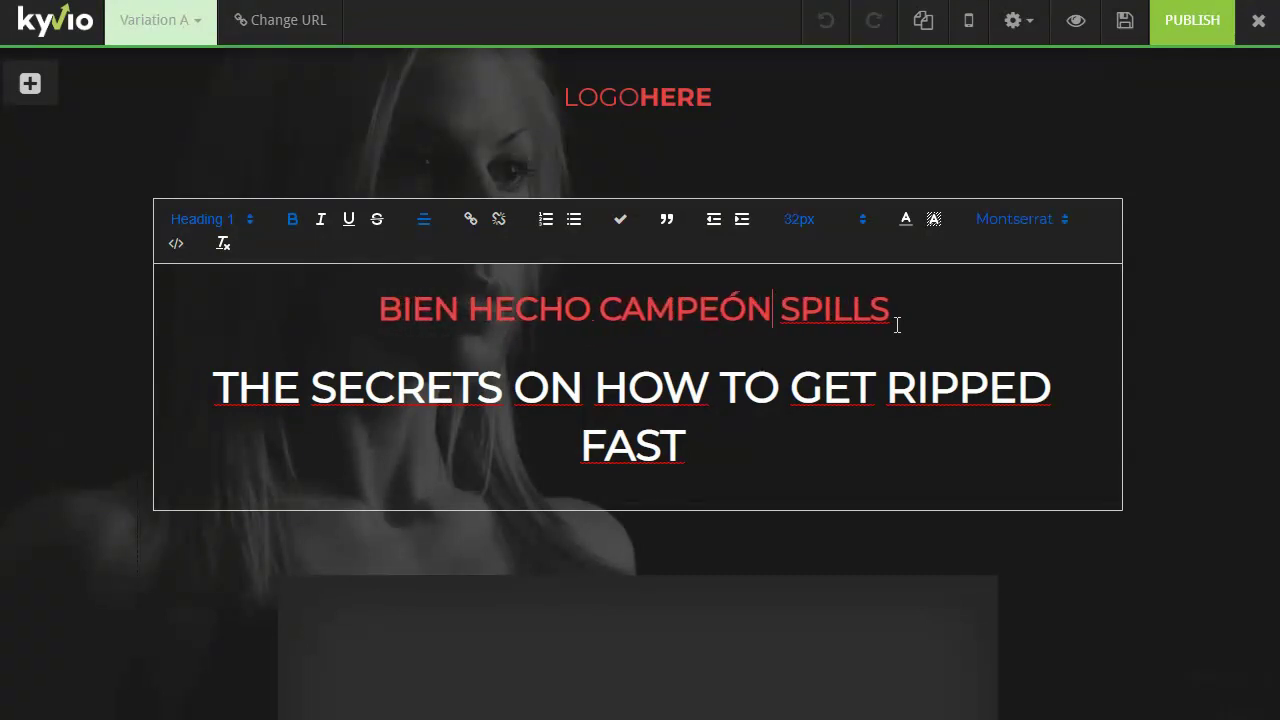
key(Delete)
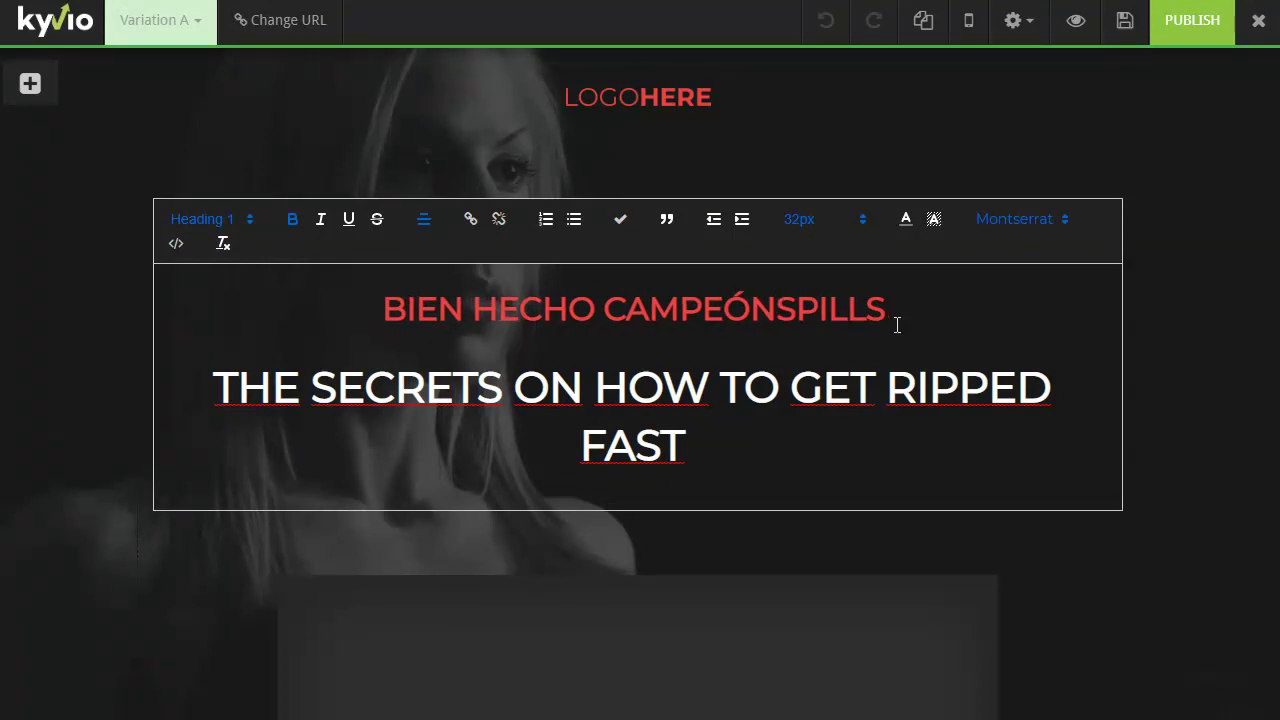
key(Delete)
key(Delete)
key(Delete)
key(Delete)
key(Delete)
text(DECARGA AJPRA)
key(BackSpace)
key(BackSpace)
key(BackSpace)
key(BackSpace)
key(BackSpace)
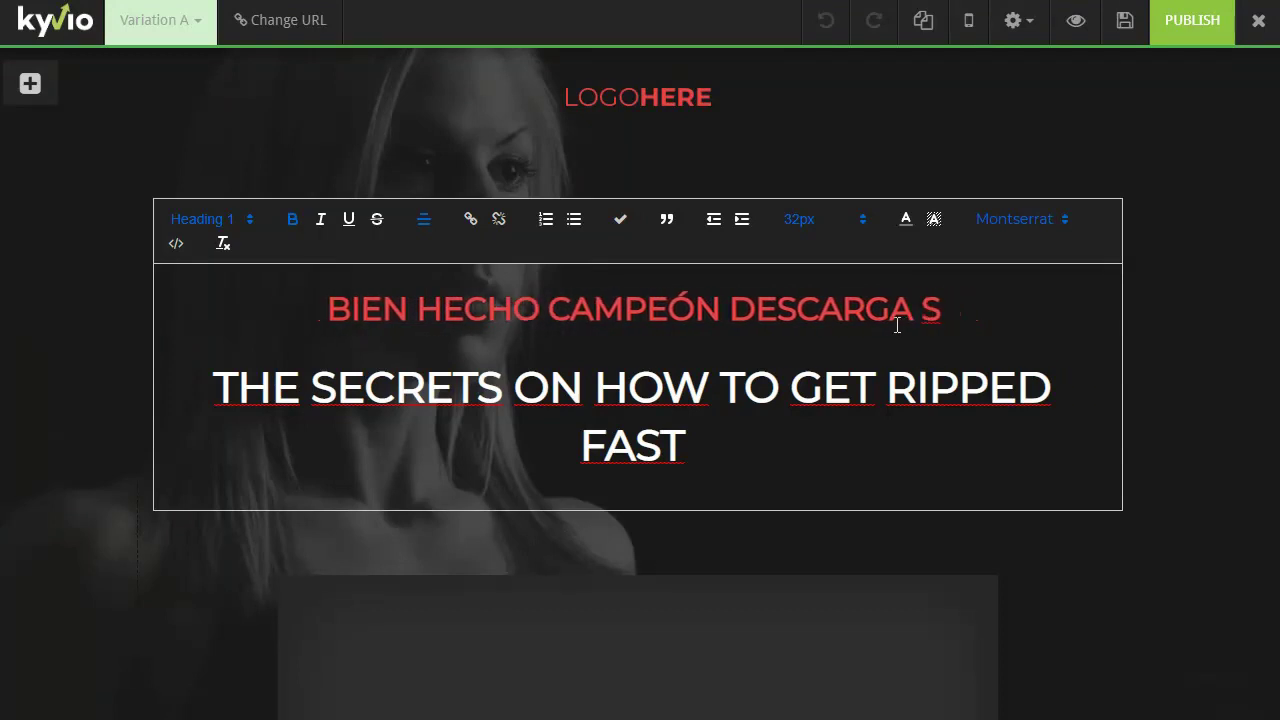
text(AQUI TU SO)
key(BackSpace)
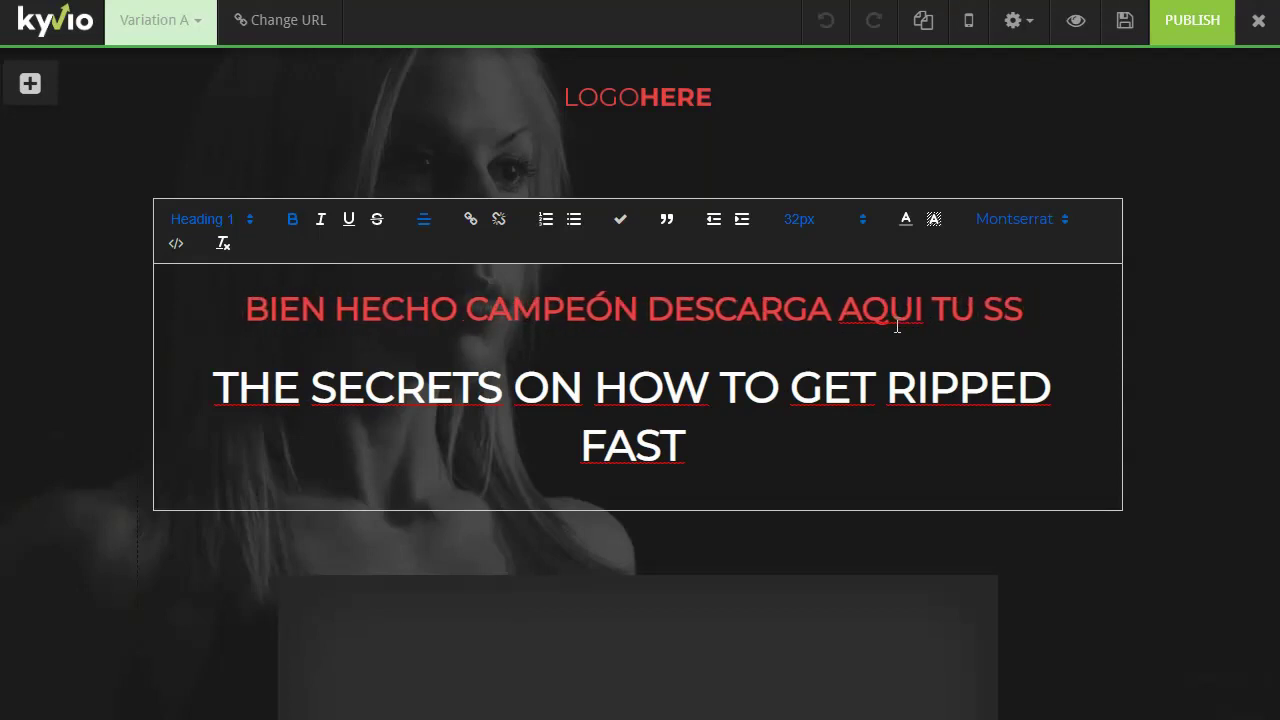
text(IX PACK)
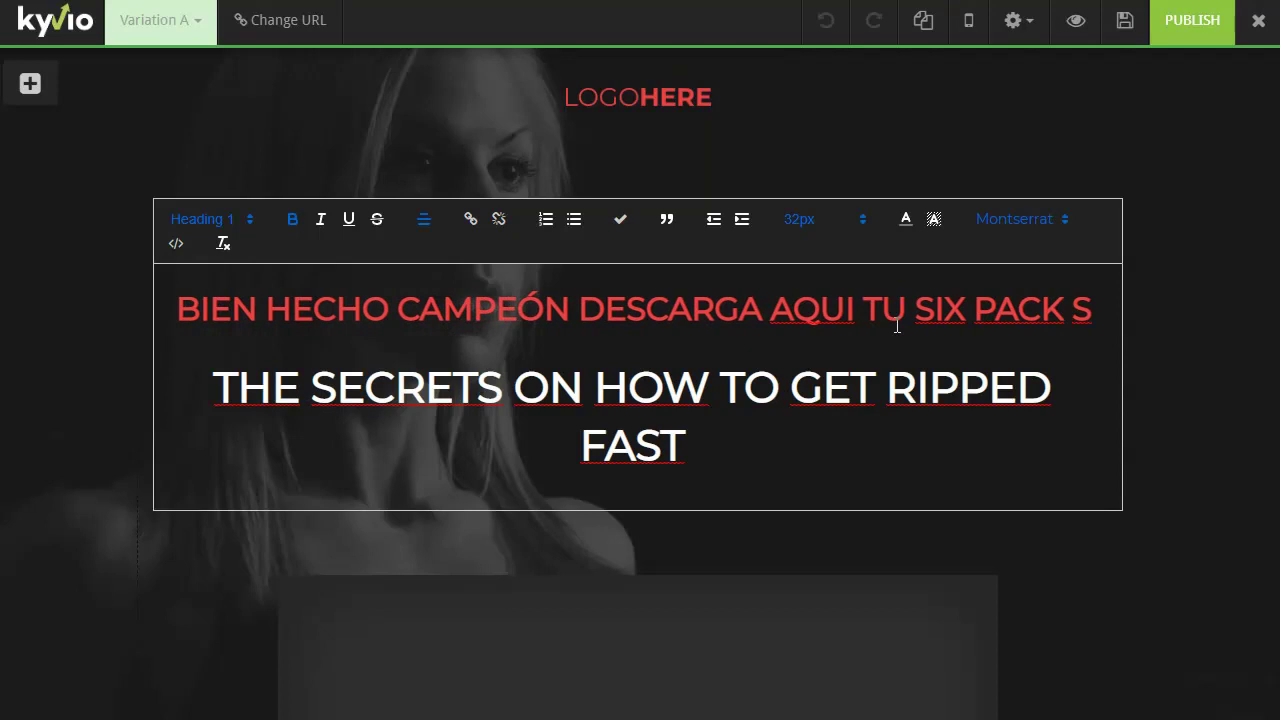
key(Delete)
key(BackSpace)
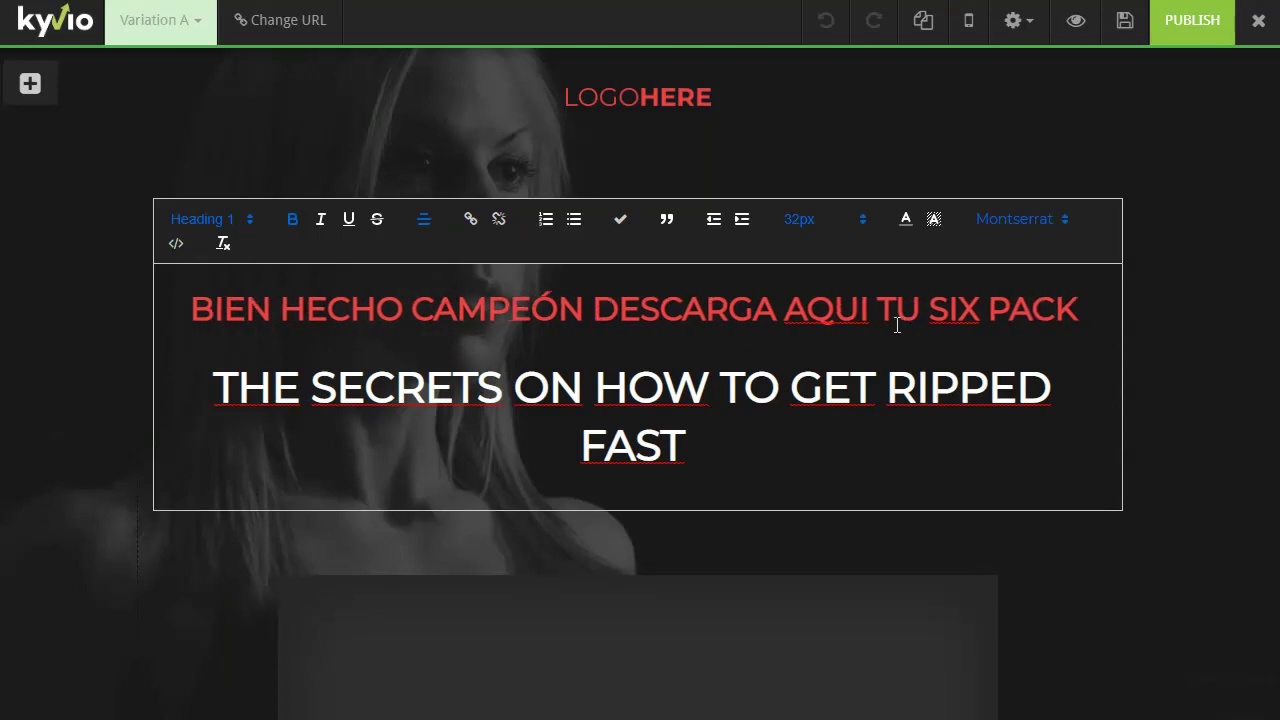
Change the white heading to 'PERO ANTES QUIERO QUE VEAS ESTE VIDEO PARA GANAR MOTIVACIÓN'.
mouse_move(211, 378)
mouse_down()
mouse_move(394, 391)
mouse_move(618, 436)
mouse_up()
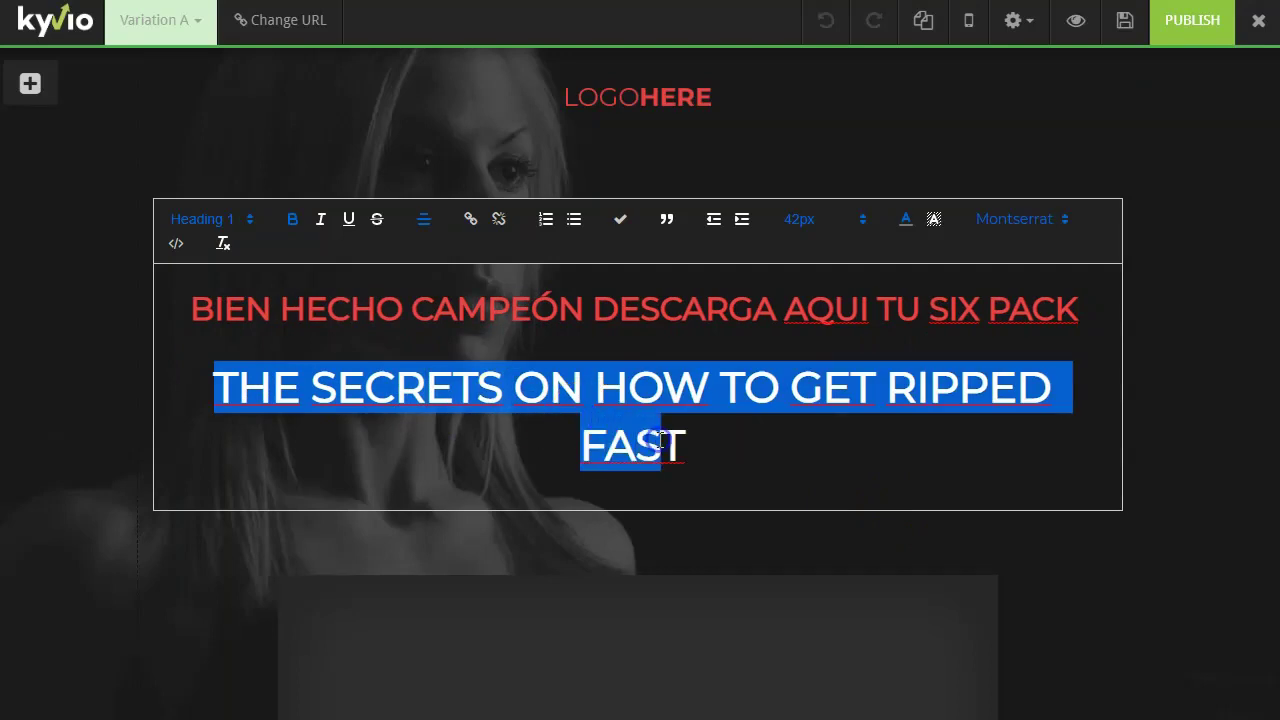
text(PERO ANTEST)
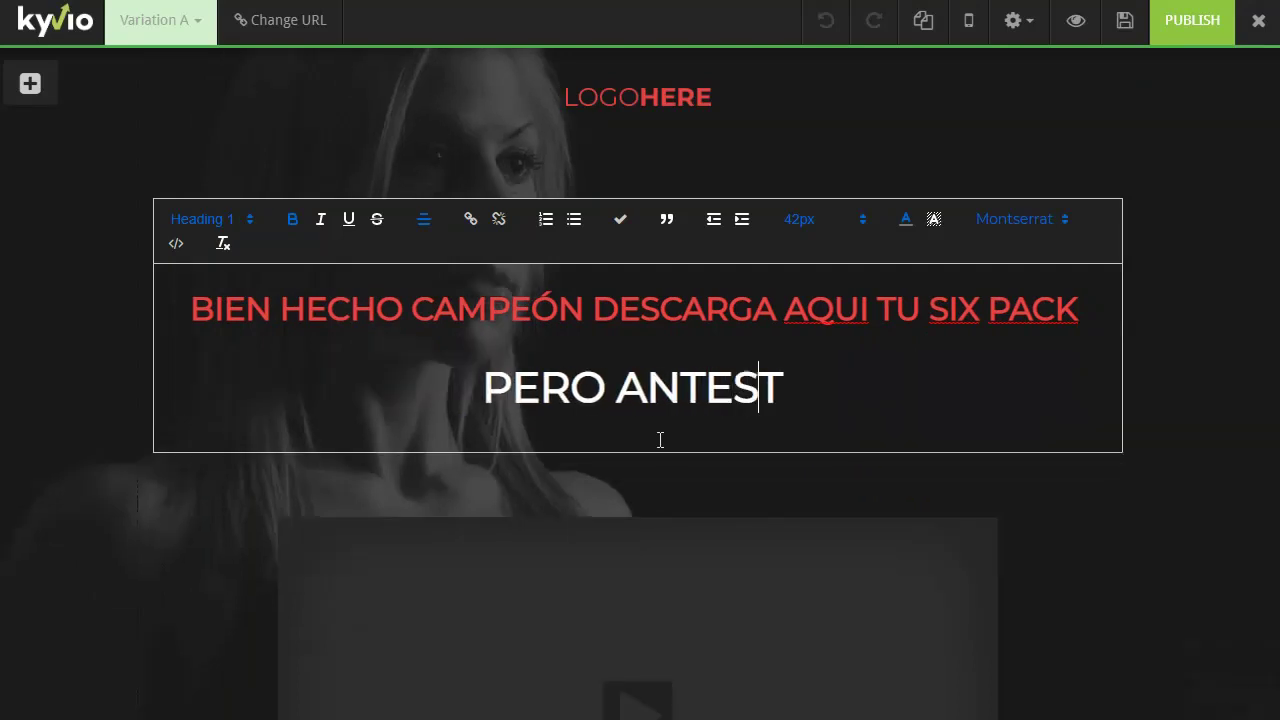
key(Delete)
text(QUIERO QUE VEAS ESTE VID)
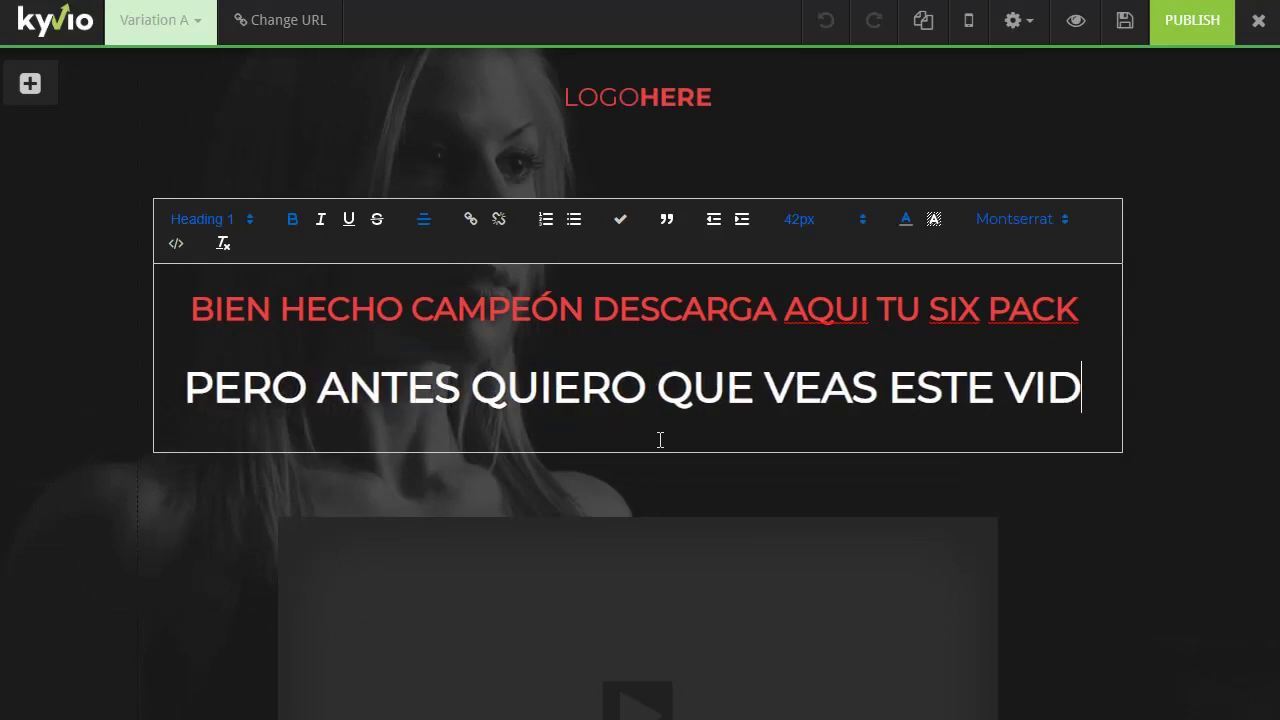
text(EO PARA GANAR MOTIVACIÓN)
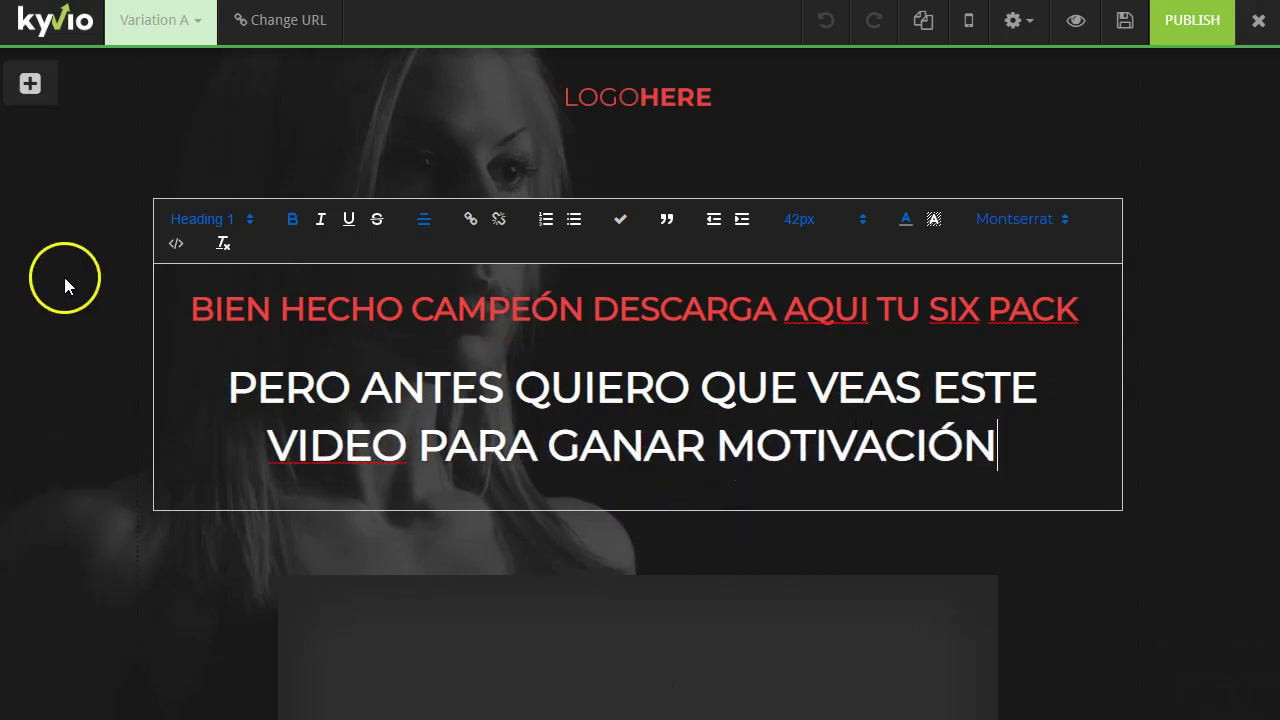
Select the red section's 'WANT TO LEARN MORE FROM (NAME OF EXPERT)' heading text.
click(64, 277)
scroll(640, 400, down, 2)
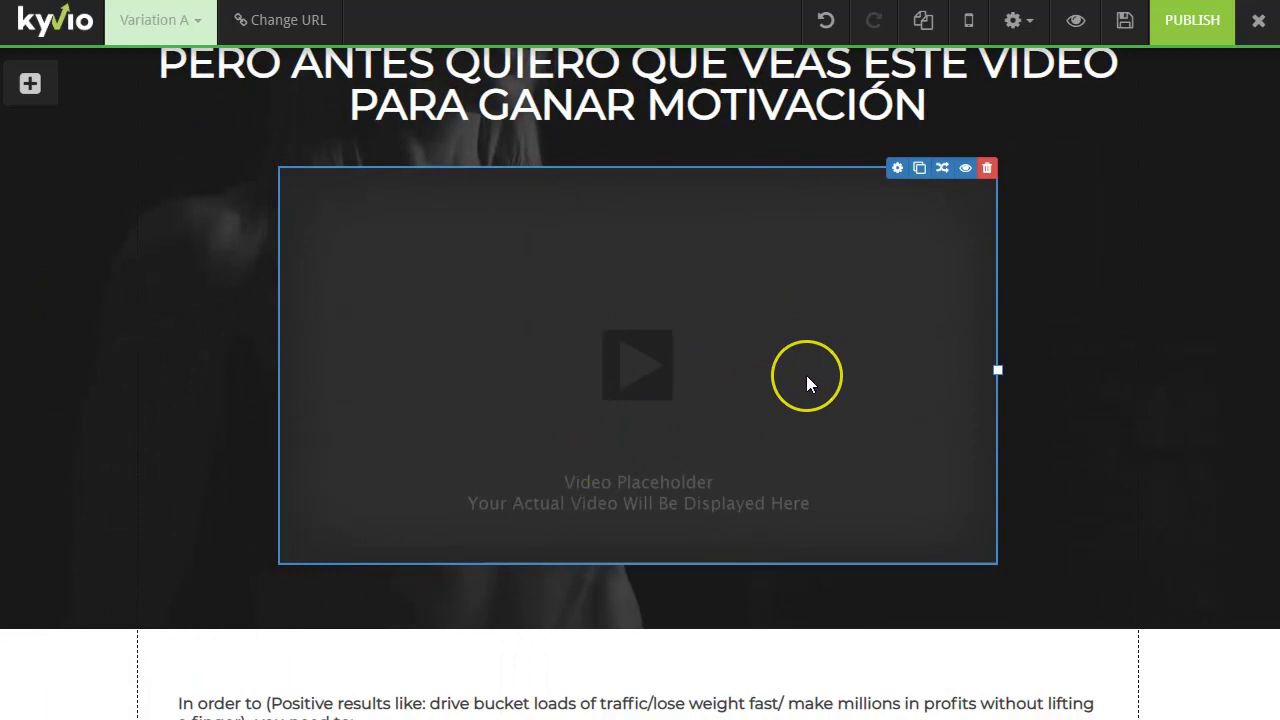
scroll(808, 380, down, 3)
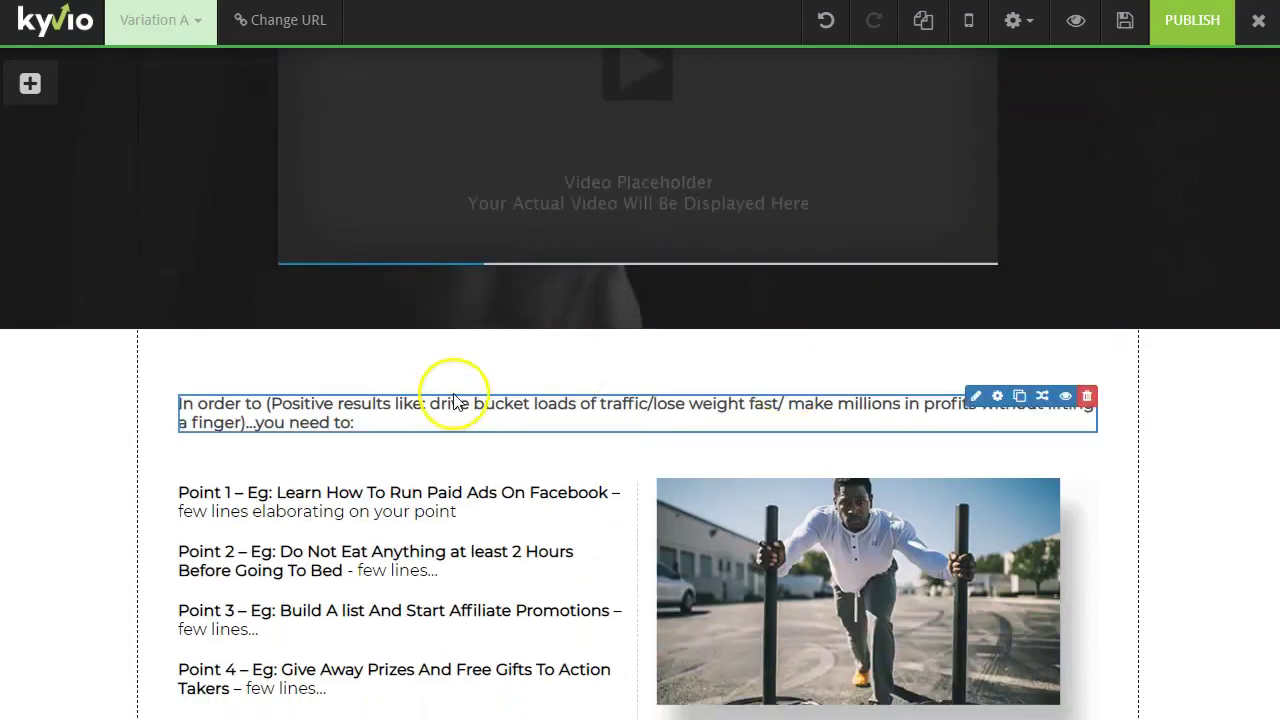
scroll(285, 377, down, 2)
scroll(323, 437, down, 3)
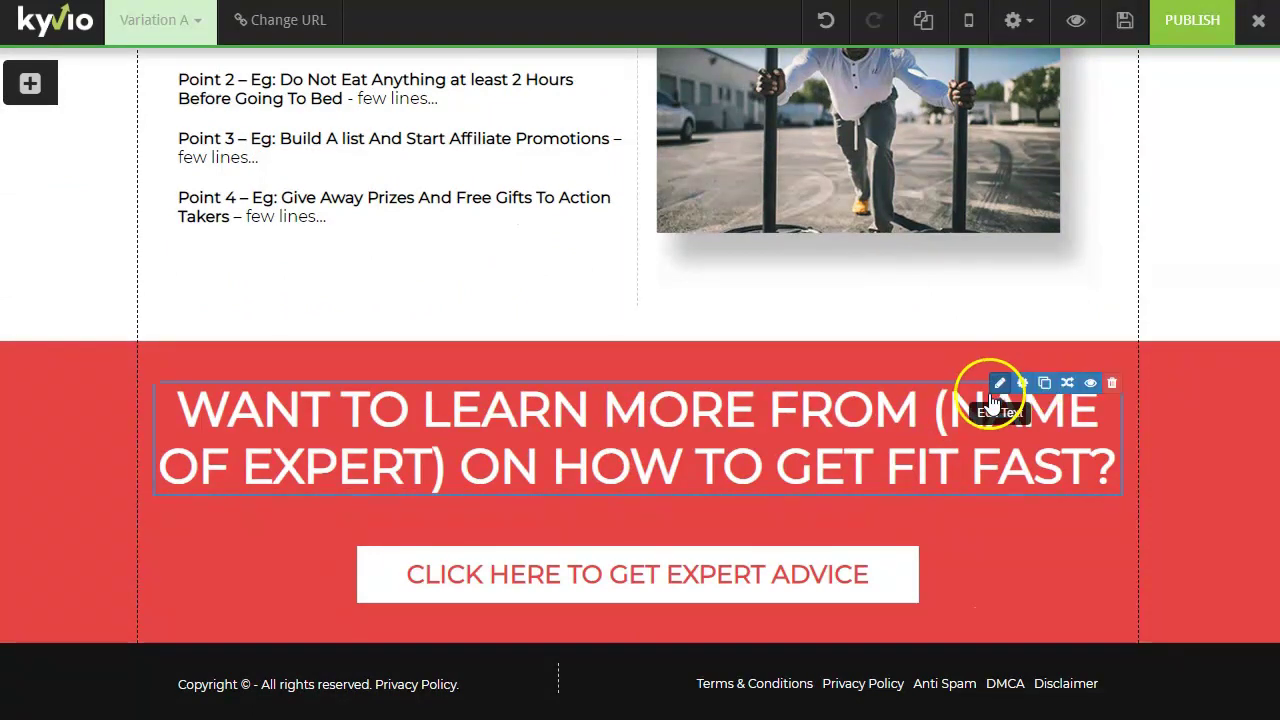
click(1000, 383)
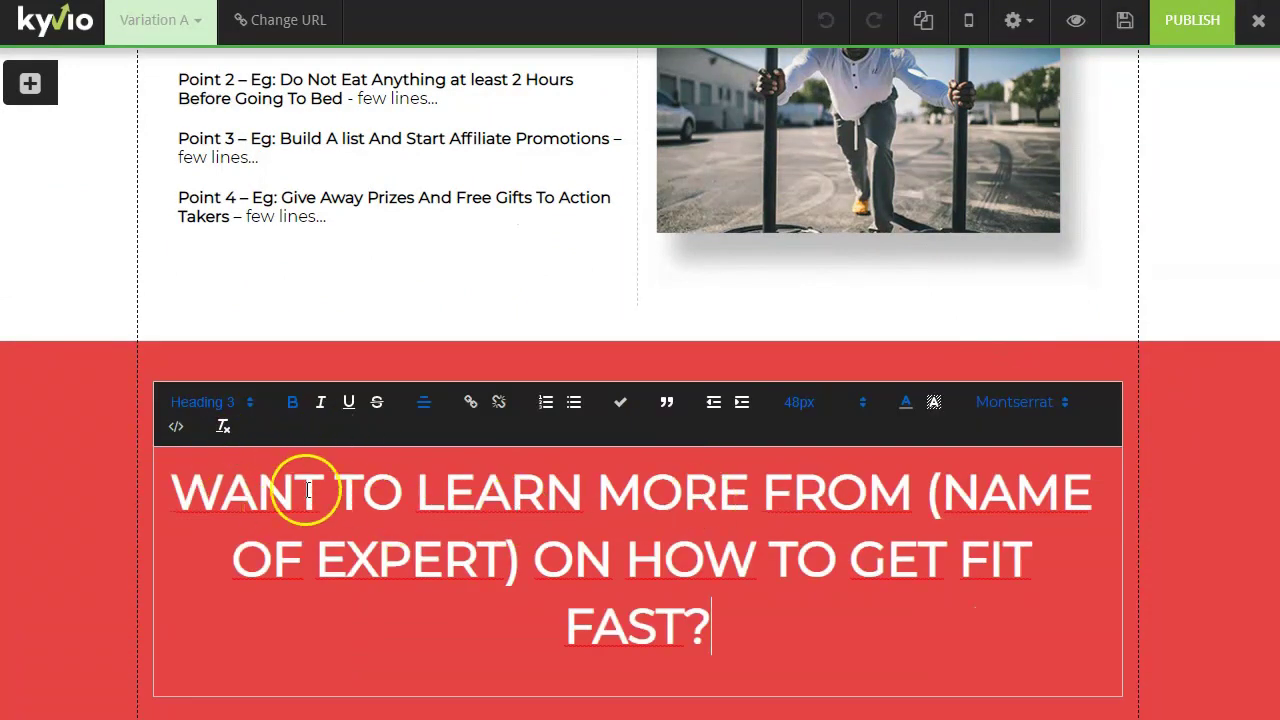
drag(172, 489, 509, 556)
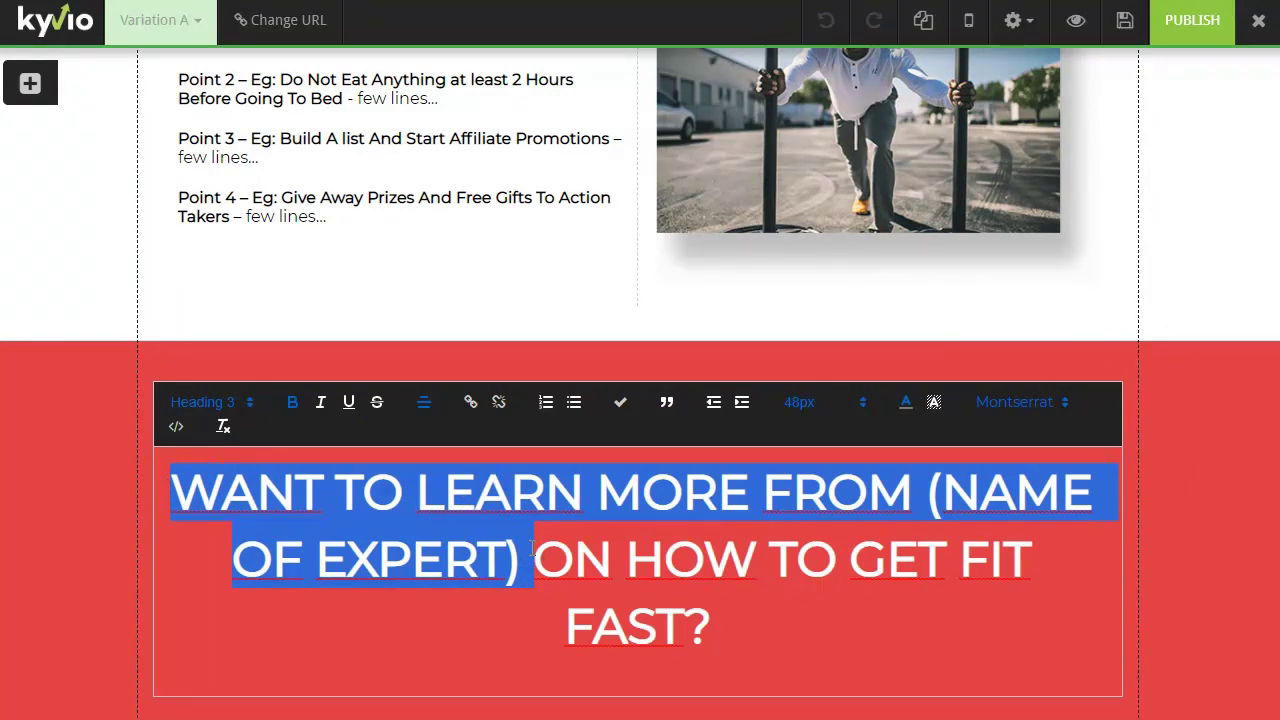
Replace it with '¿TE GUSTA LO QUE HAS VISTO? TU PUEDES SER EL SIGUIENTE XXX REVISA NUESTRO PLAN PERSONALIZADO PRESENCIAL'.
text(¿TE)
key(BackSpace)
key(BackSpace)
text(TE GU)
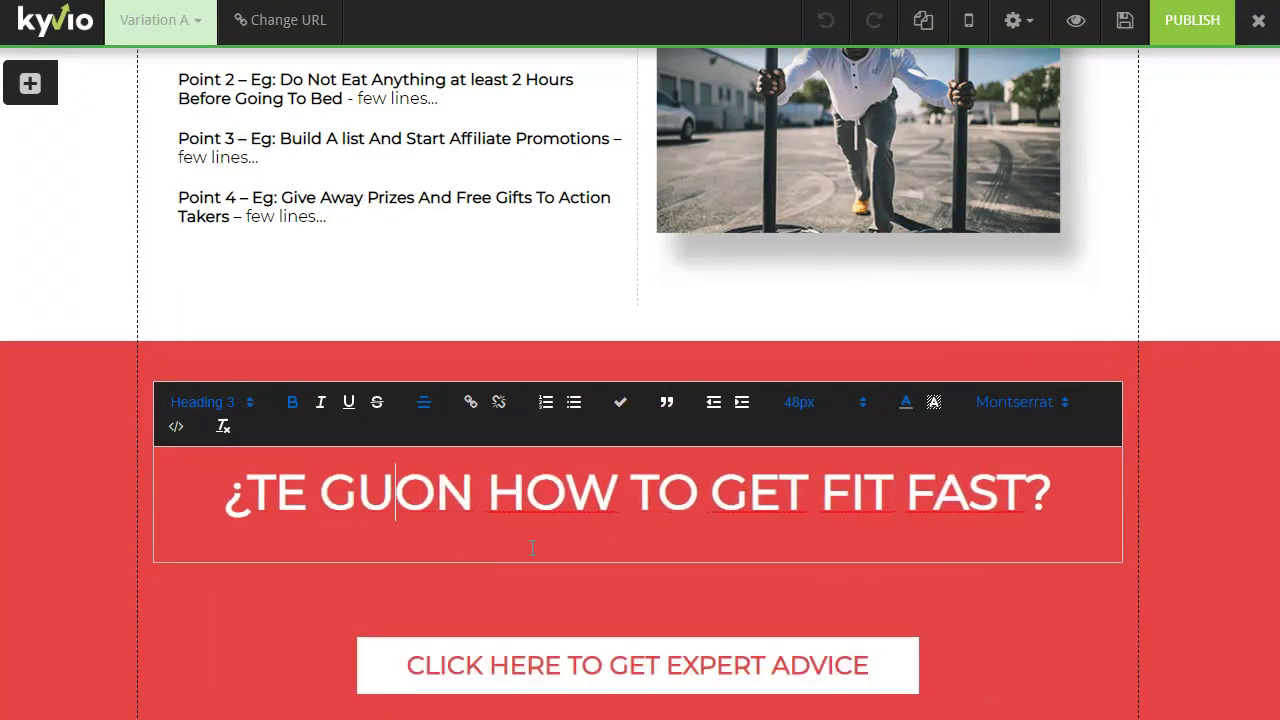
text(STA LO QUE HAS )
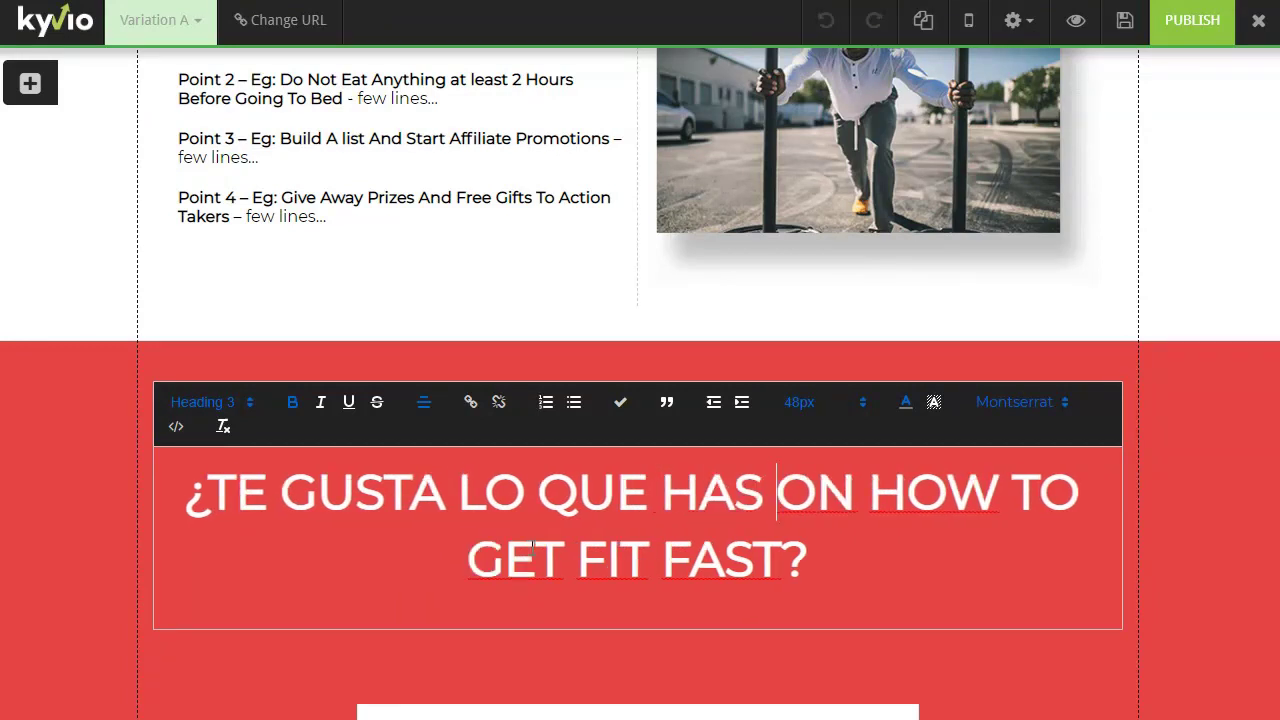
text(VISTO? )
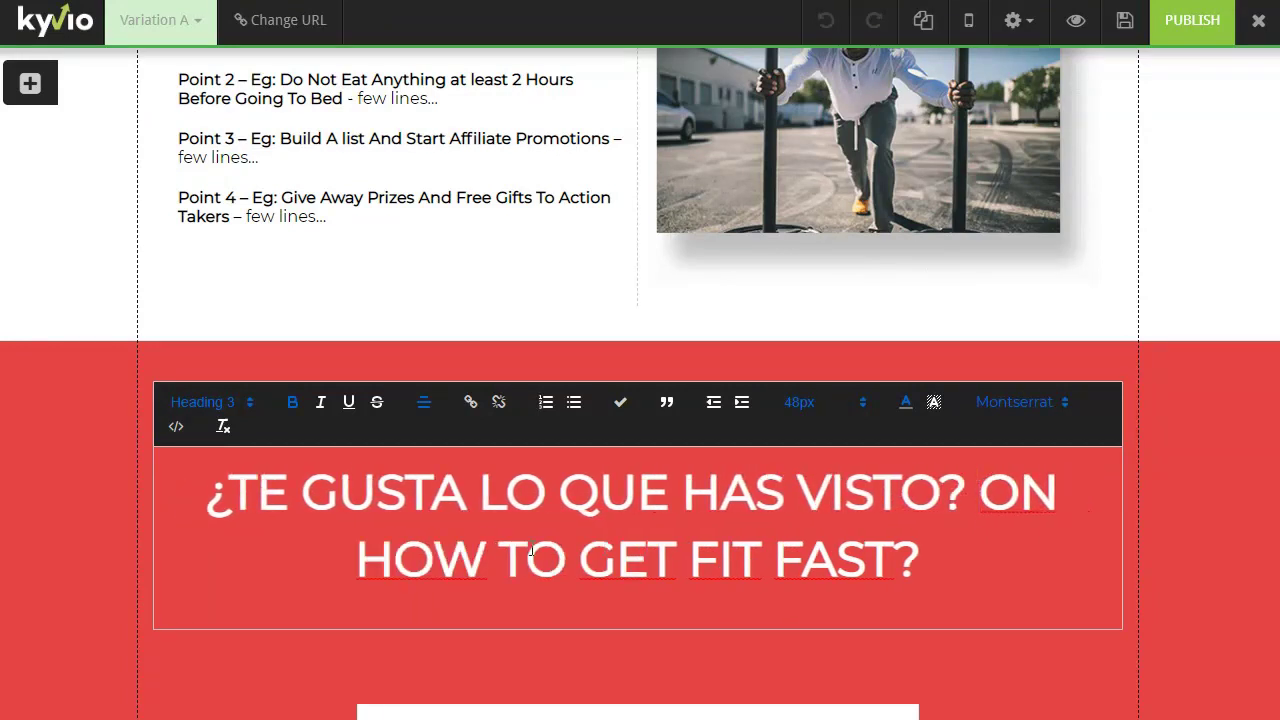
text(TU PUEDES SE)
key(BackSpace)
text(R EL SI)
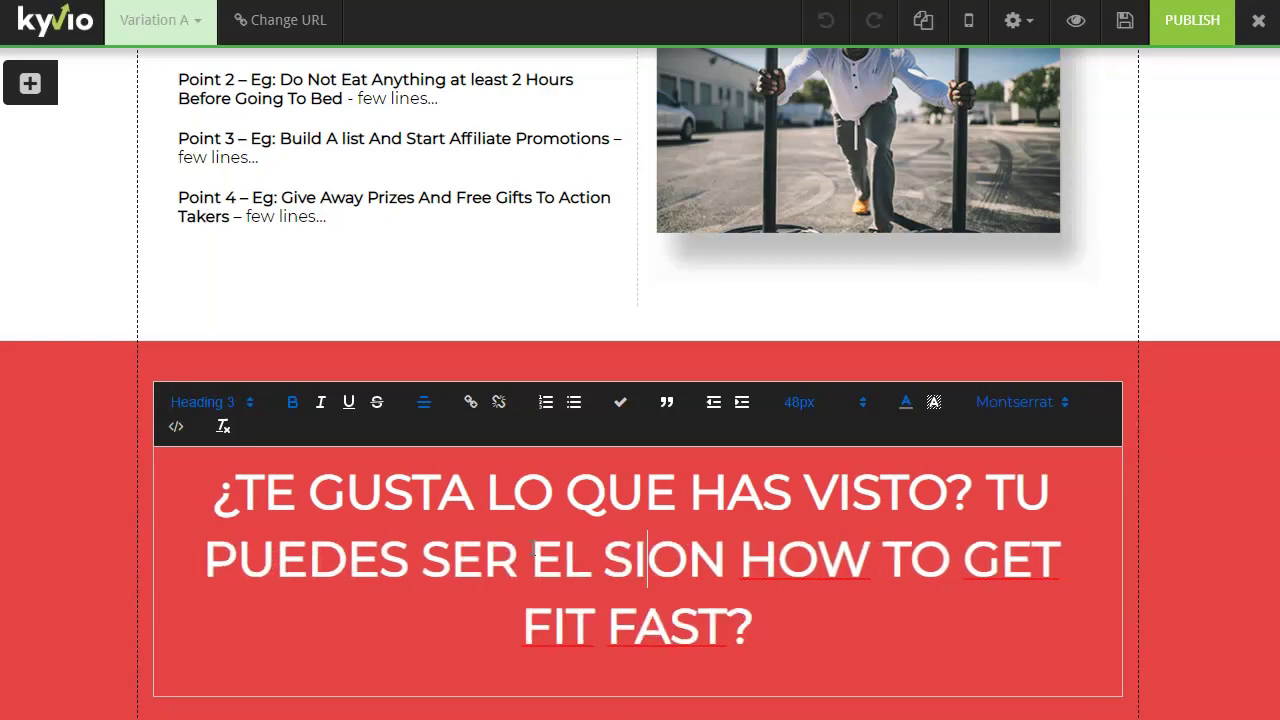
text(GUIENTE )
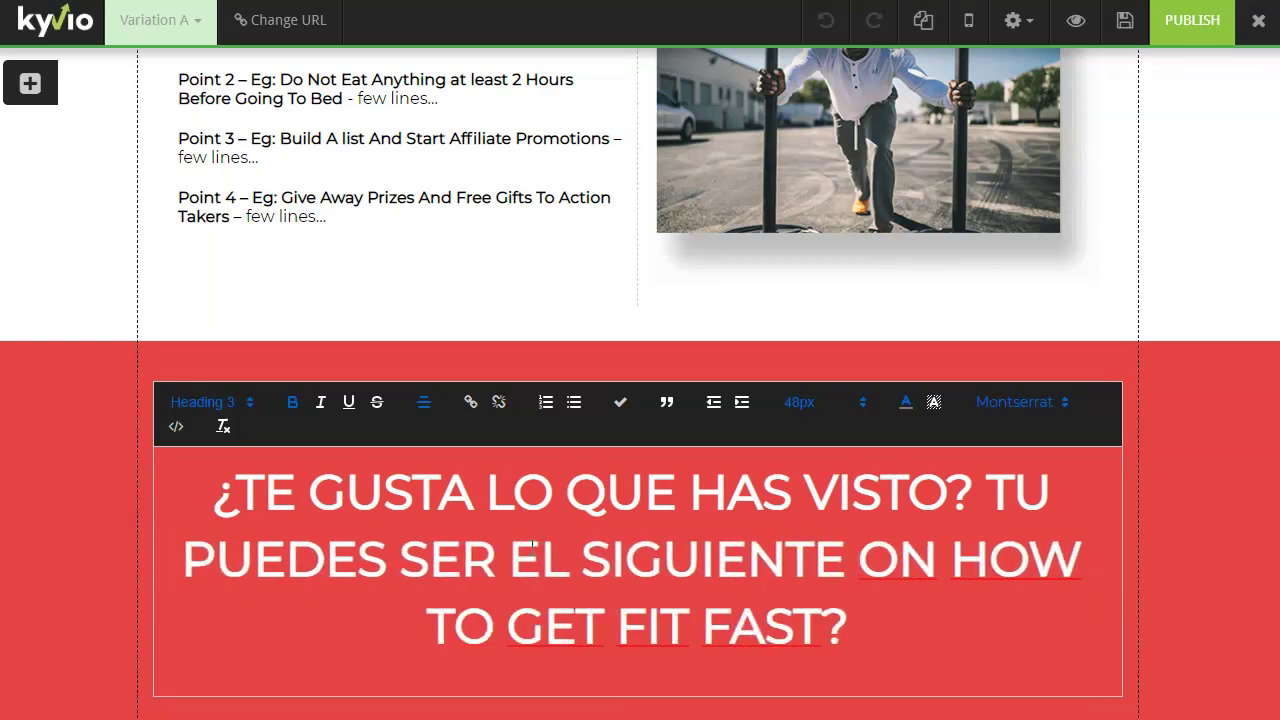
text(XXX)
key(ctrl+shift+End)
key(Delete)
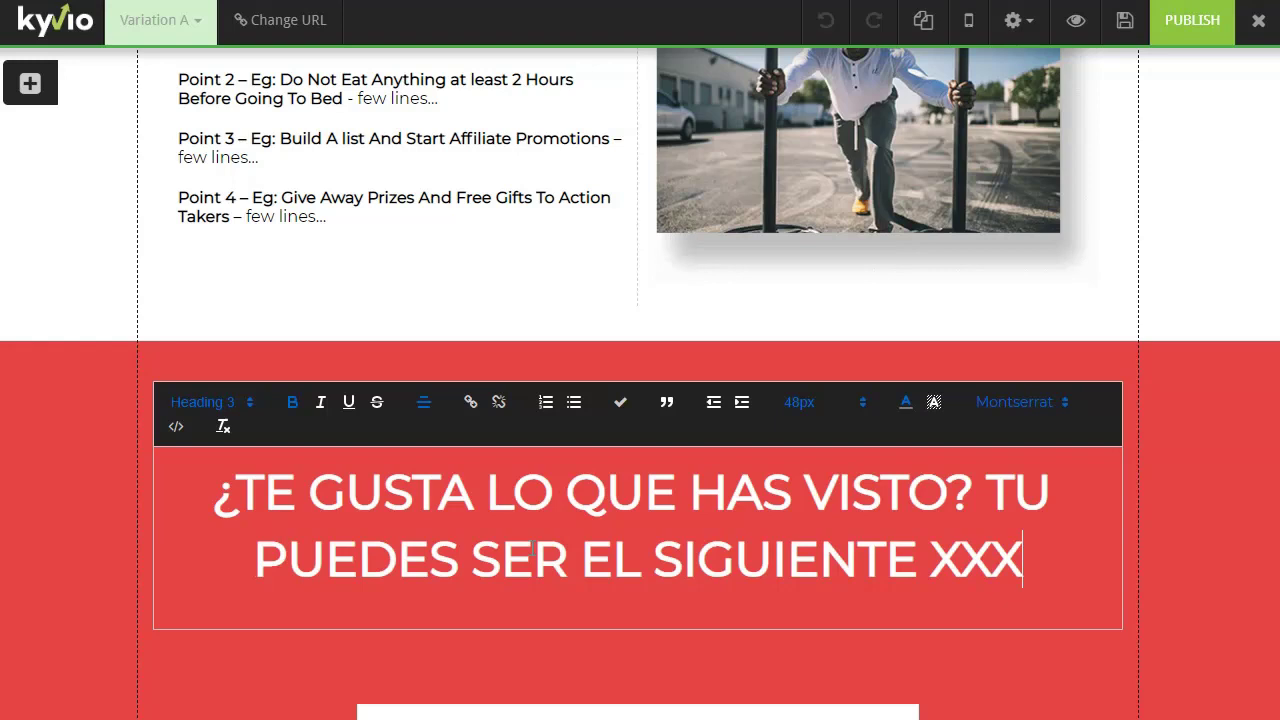
scroll(1127, 531, up, 1)
text(REVISA NUESTRO )
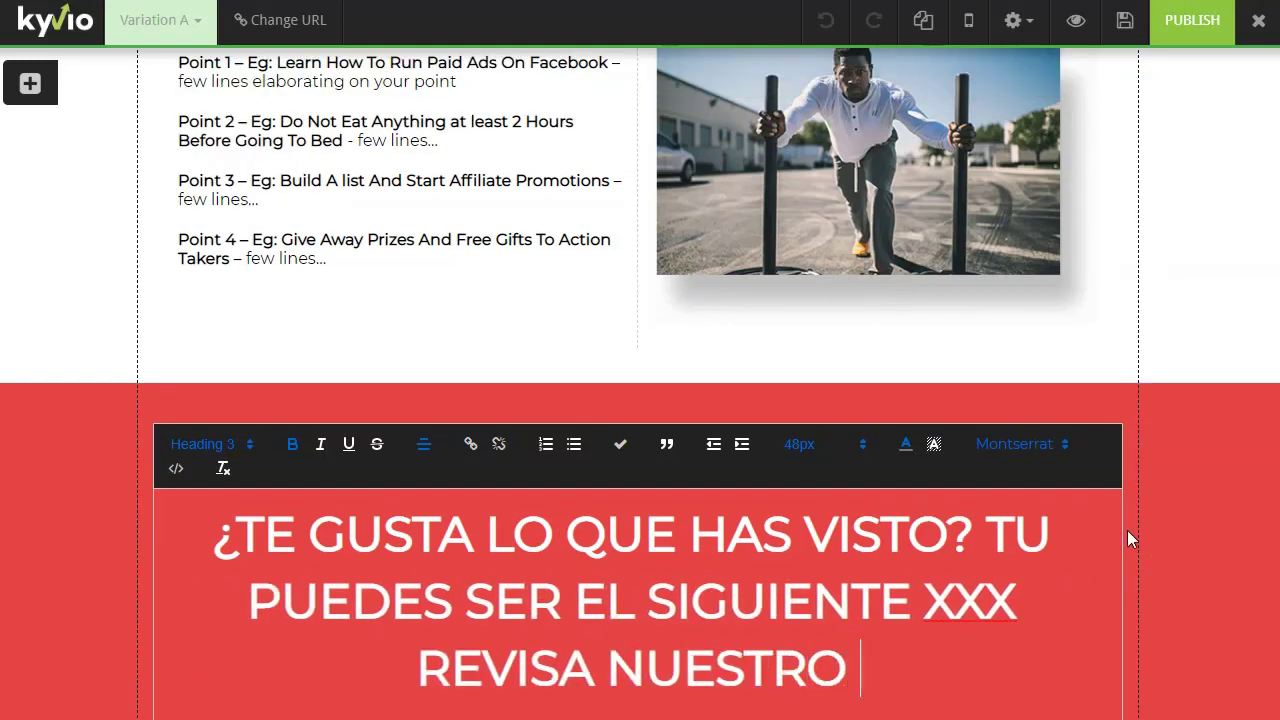
text(PLAN PERSONALIZADO PRESENCIAL)
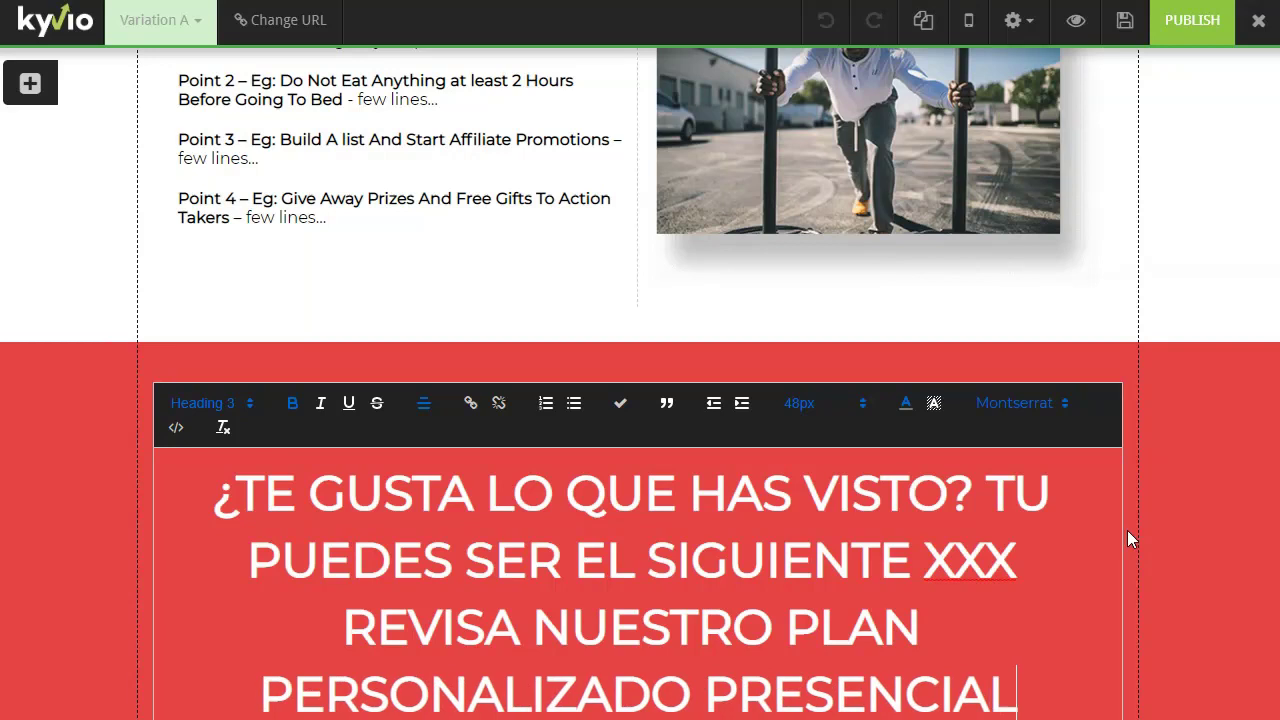
click(1205, 342)
scroll(655, 600, down, 2)
click(656, 596)
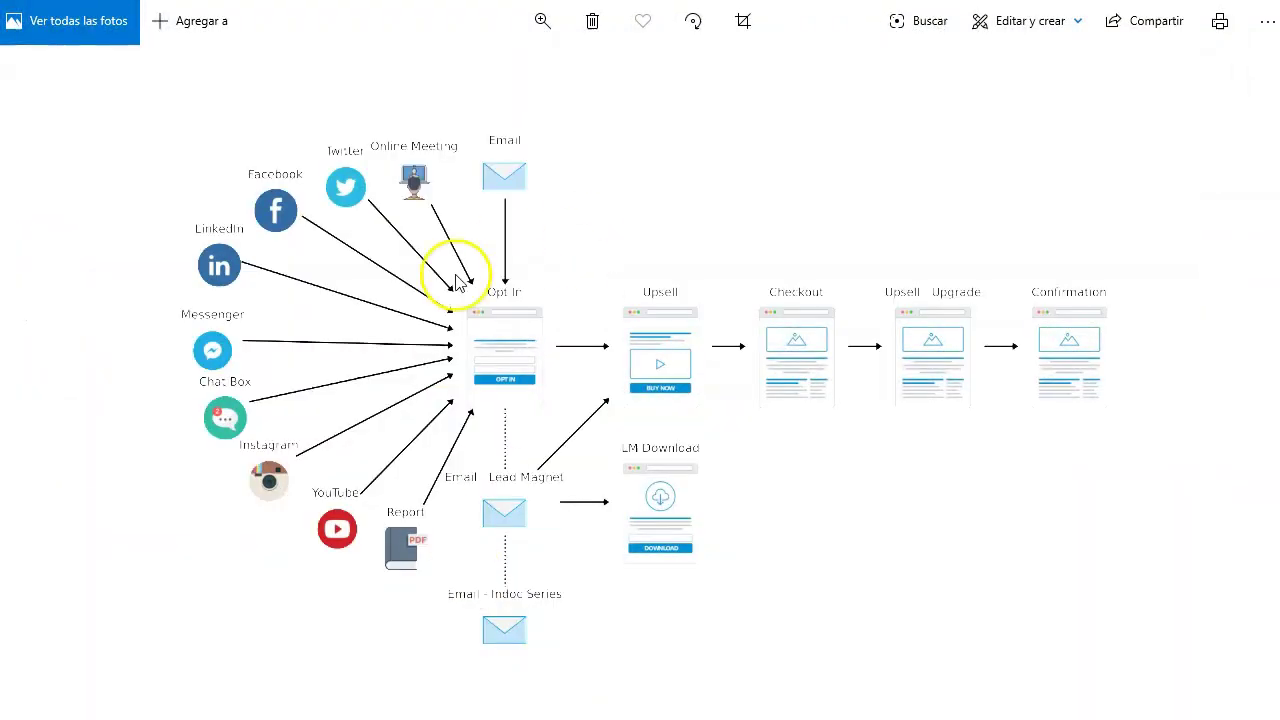
Zoom into the funnel diagram and pan toward the Upsell and Confirmation stages.
click(542, 20)
drag(447, 78, 455, 76)
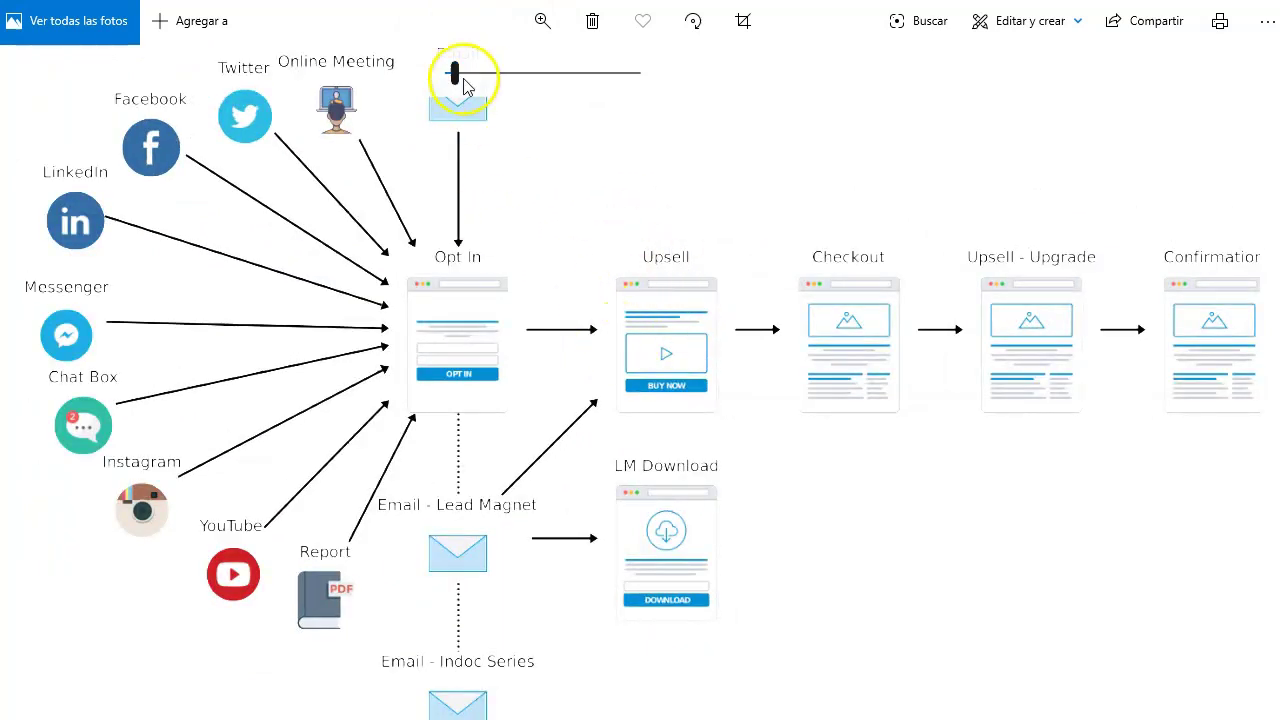
drag(453, 74, 459, 72)
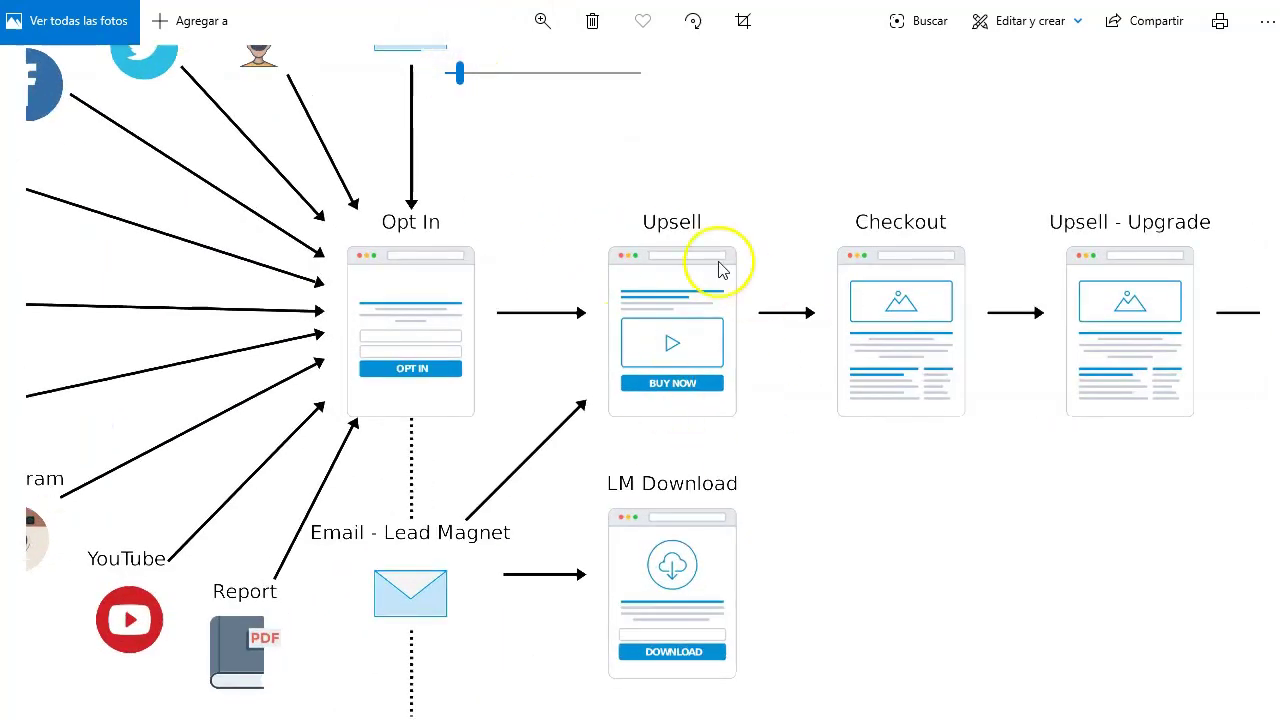
drag(836, 502, 673, 469)
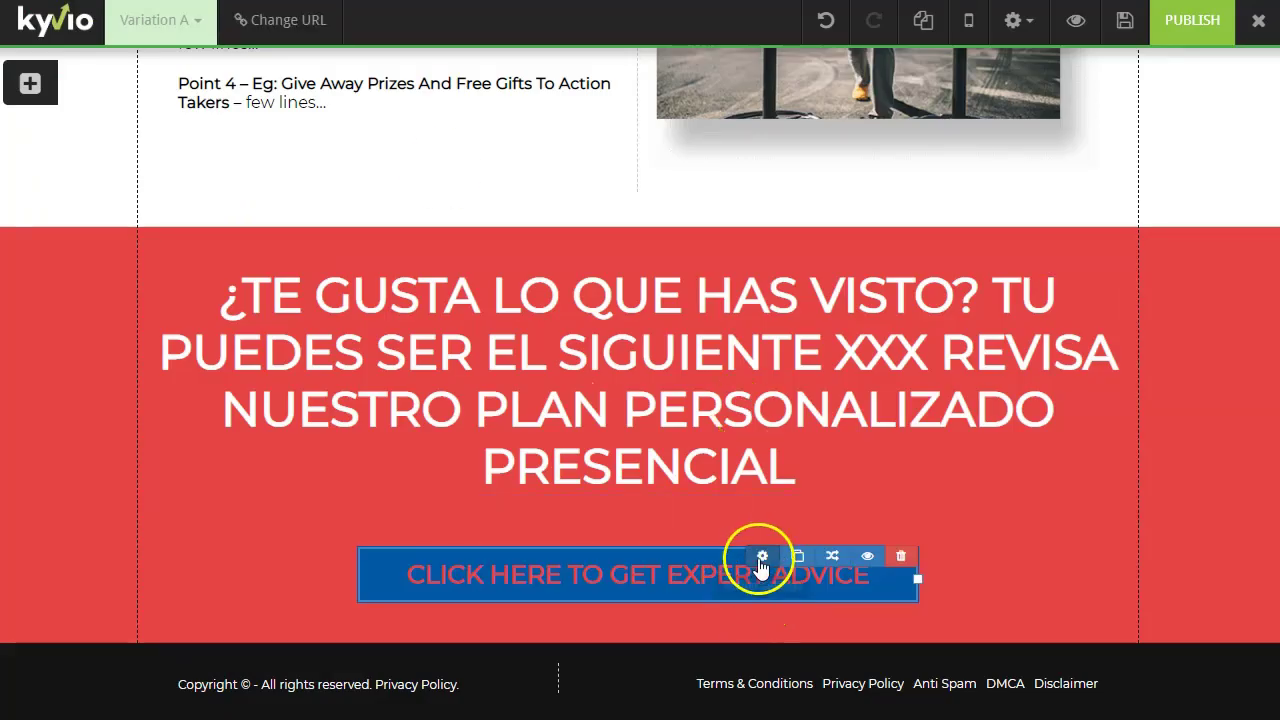
Review the expert-advice button's redirect to URL #, then publish and save the page.
click(762, 558)
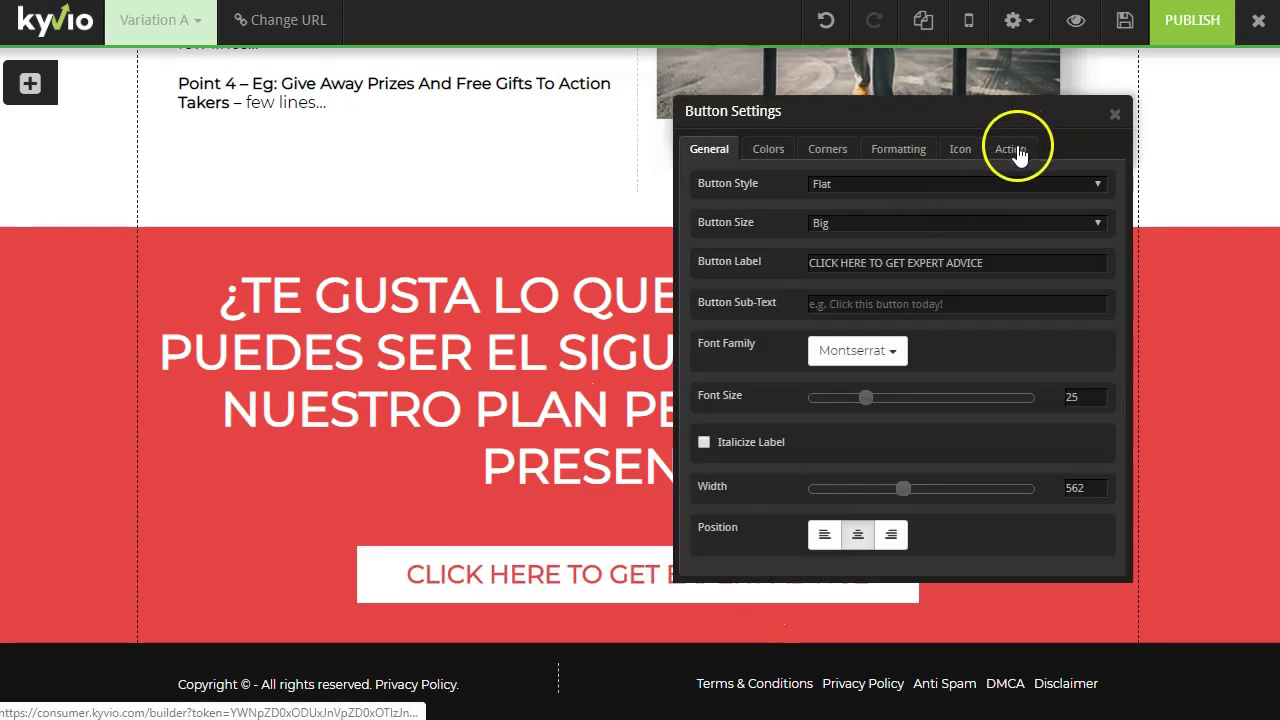
click(1010, 149)
click(862, 226)
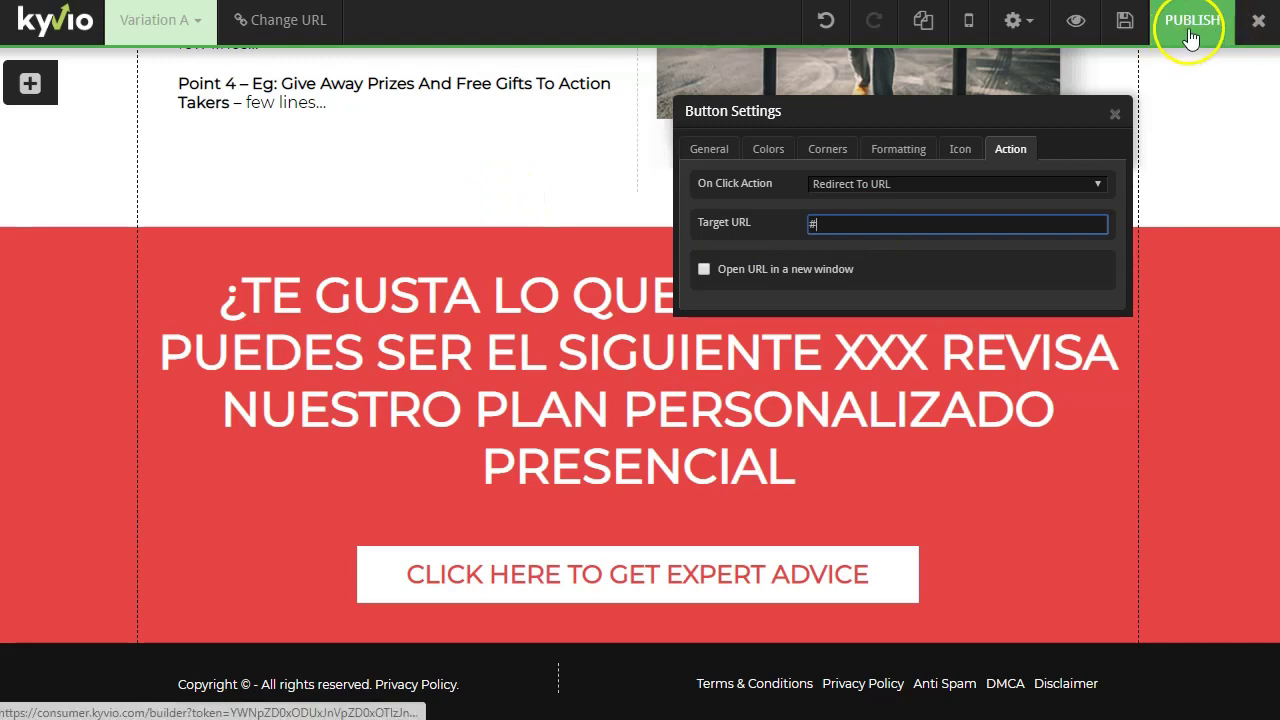
click(1190, 22)
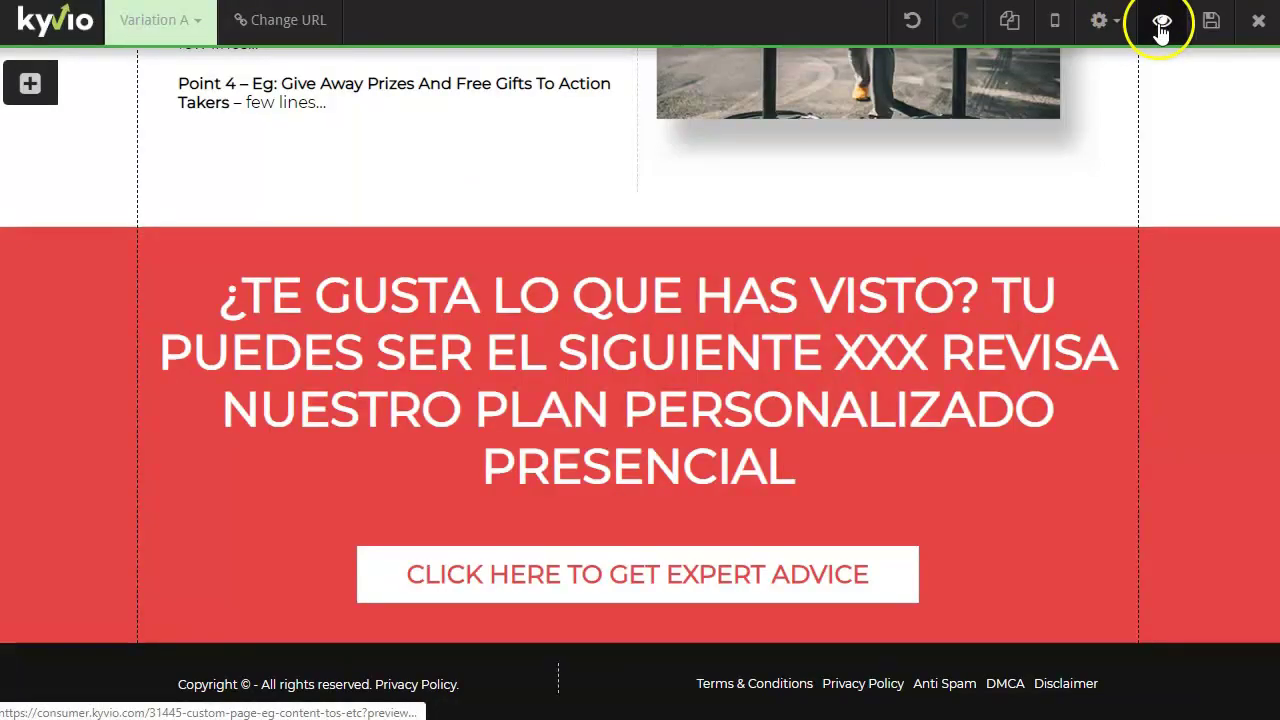
click(1211, 24)
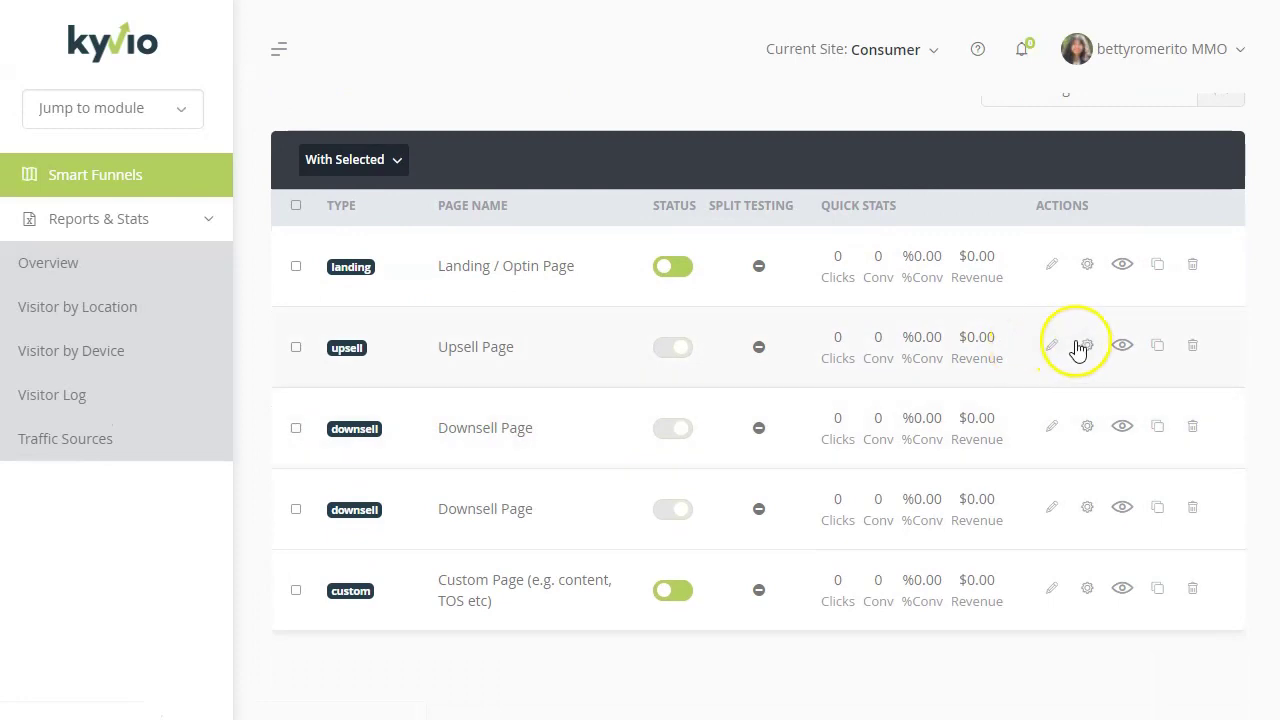
Rewrite the upsell heading to 'CONGRATULATIONS ERES UN TIPO COMPROMETIDO CON TU CRECIMIENTO', dropping the trailing ' Y !'.
click(1052, 346)
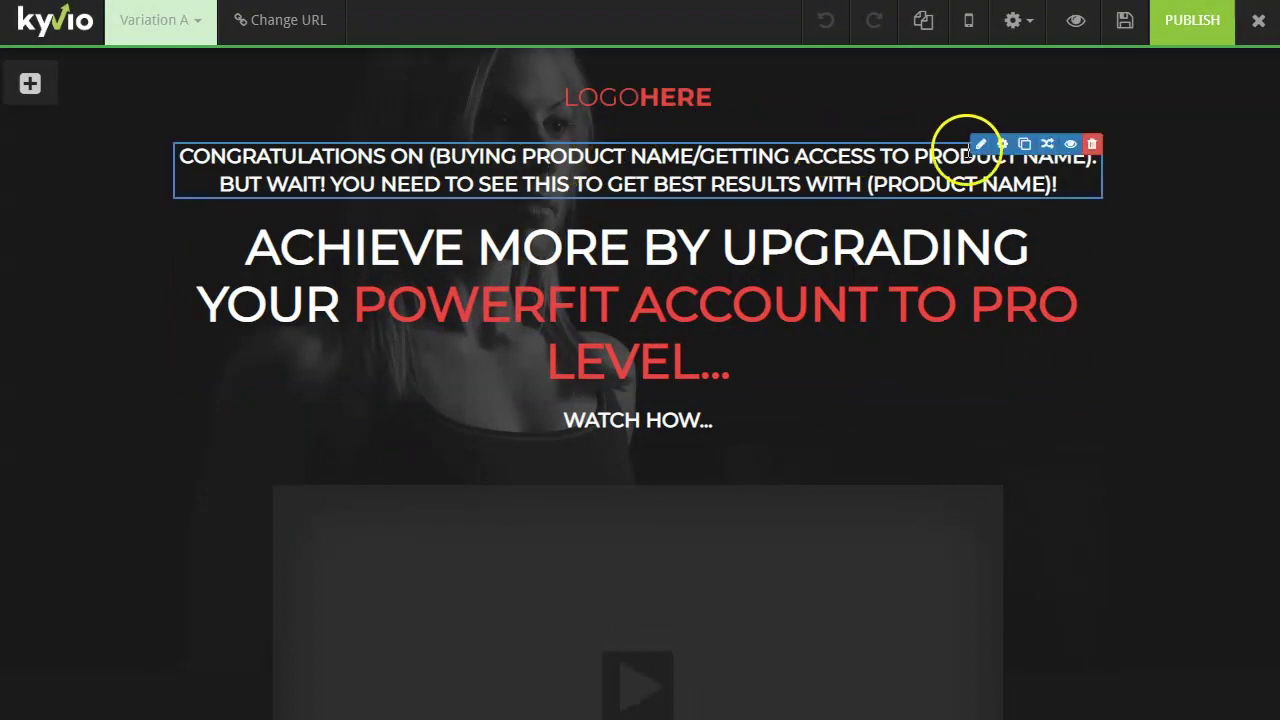
click(980, 144)
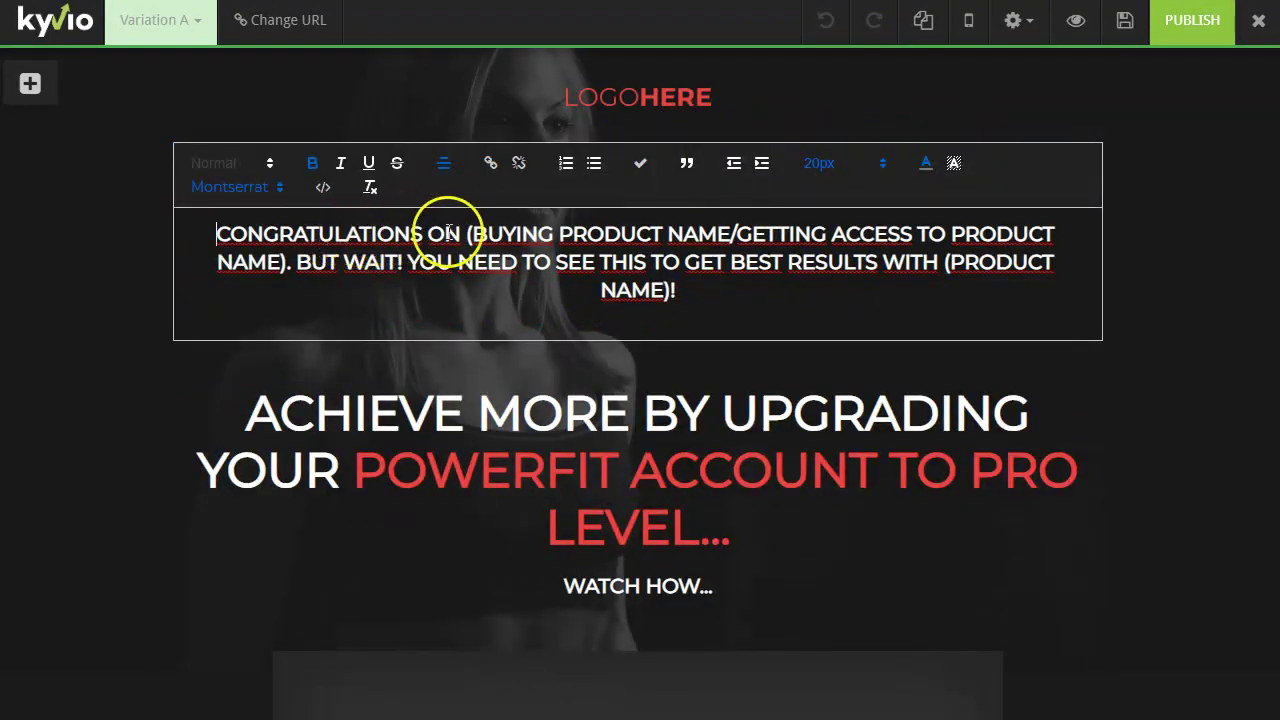
drag(428, 236, 632, 279)
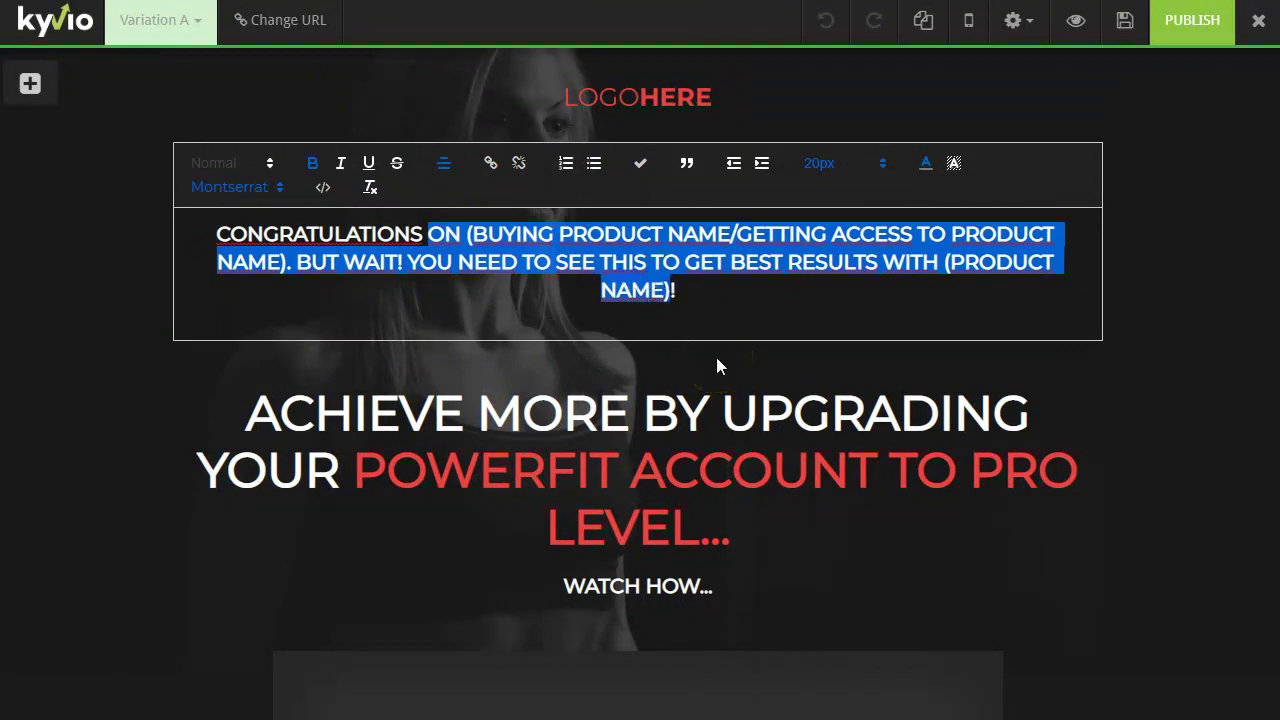
text(ERES UN !)
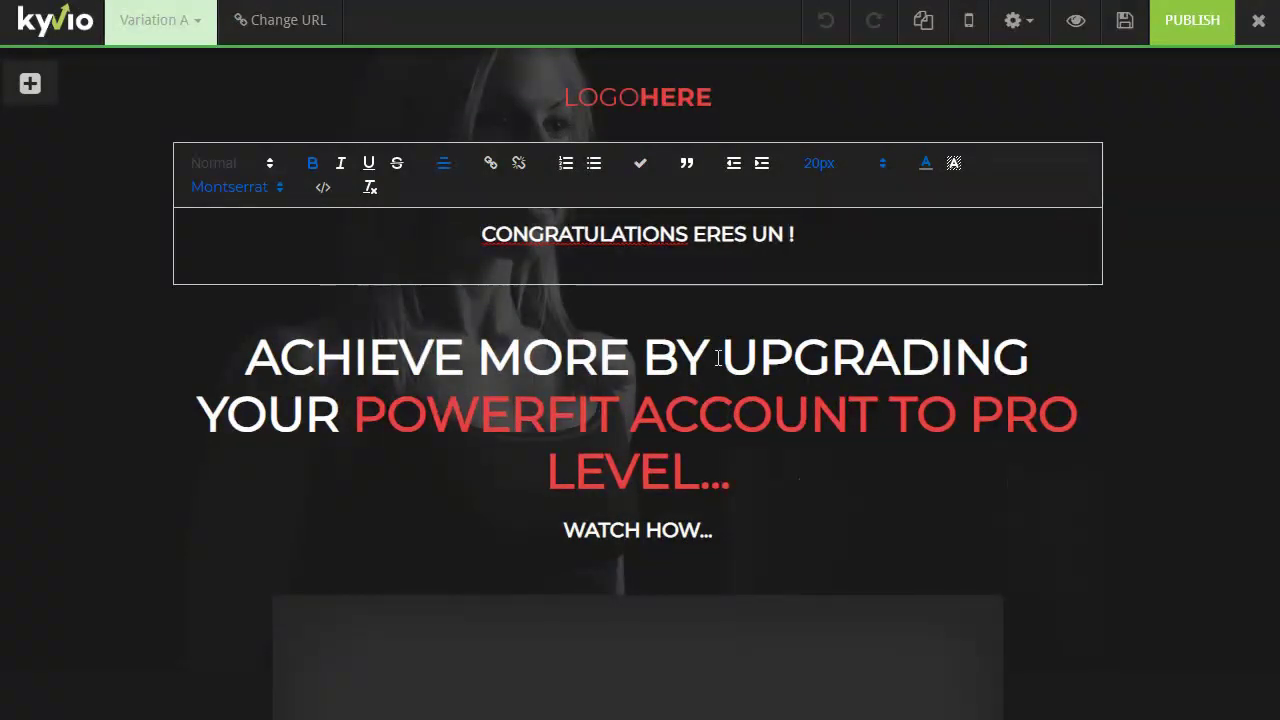
text(TIPO COMPROMETIDO CON TU )
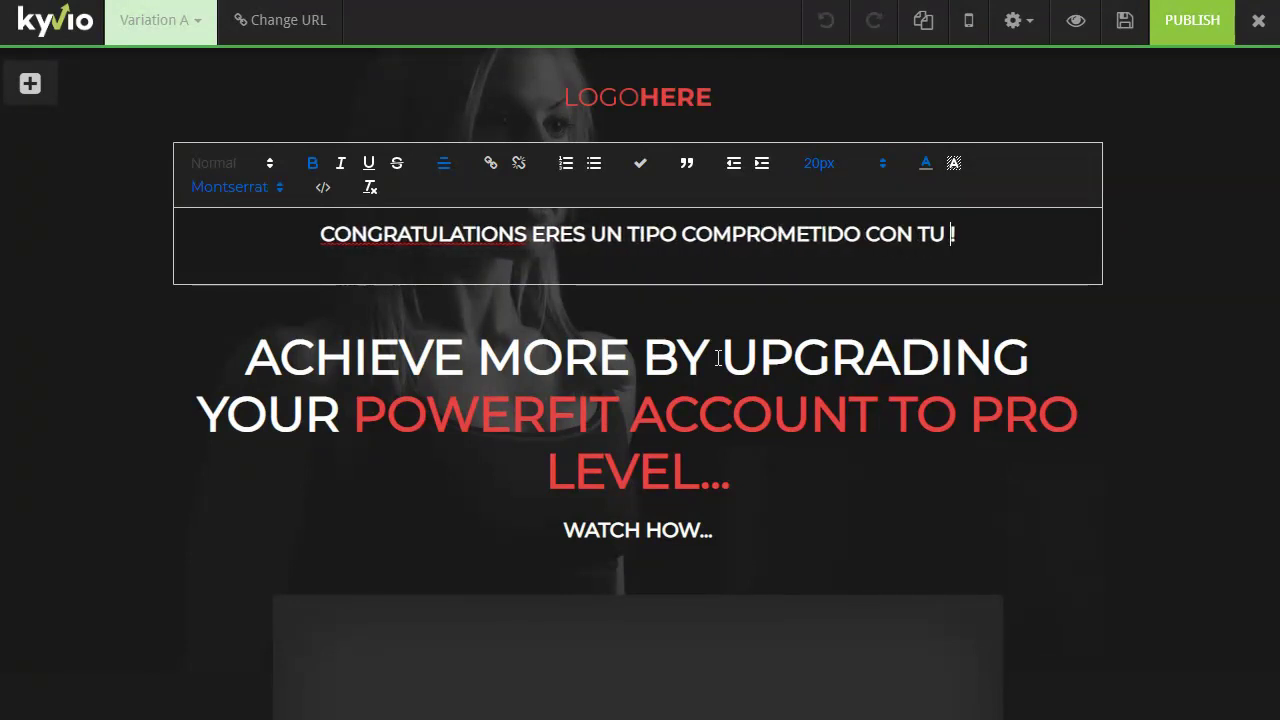
text(CRECIMIENTO Y)
key(BackSpace)
key(BackSpace)
key(BackSpace)
key(Delete)
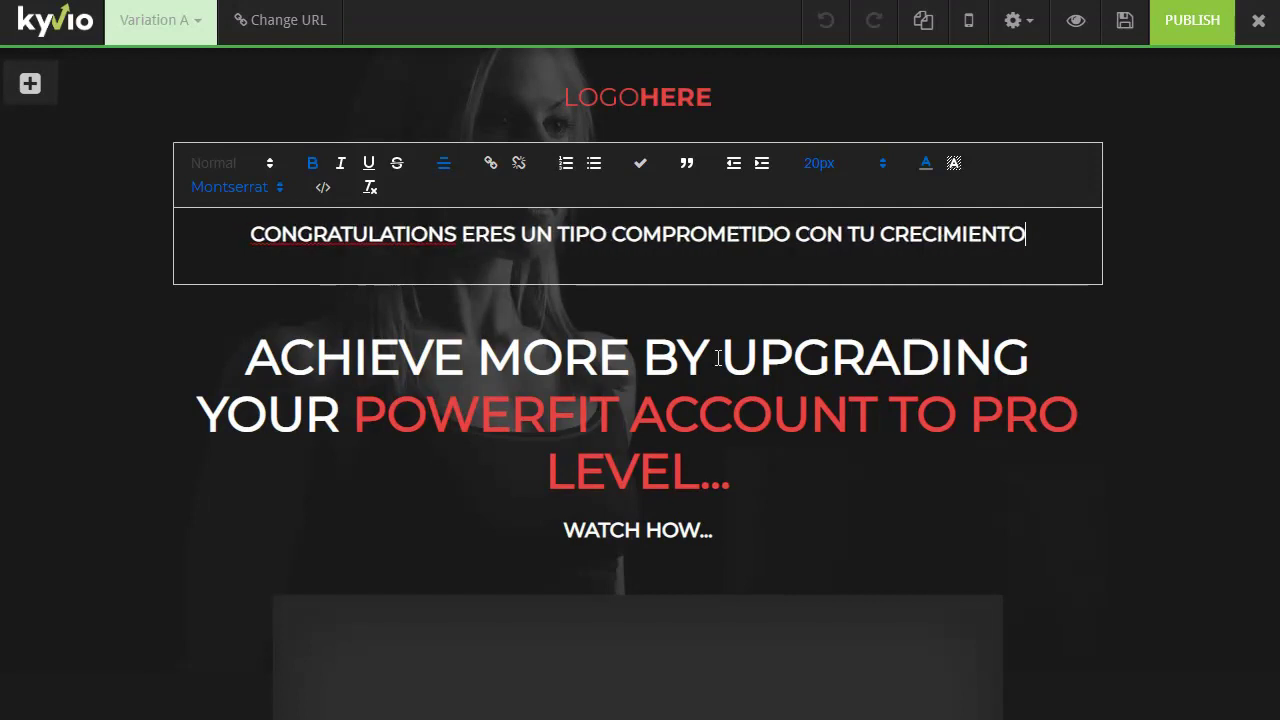
click(646, 372)
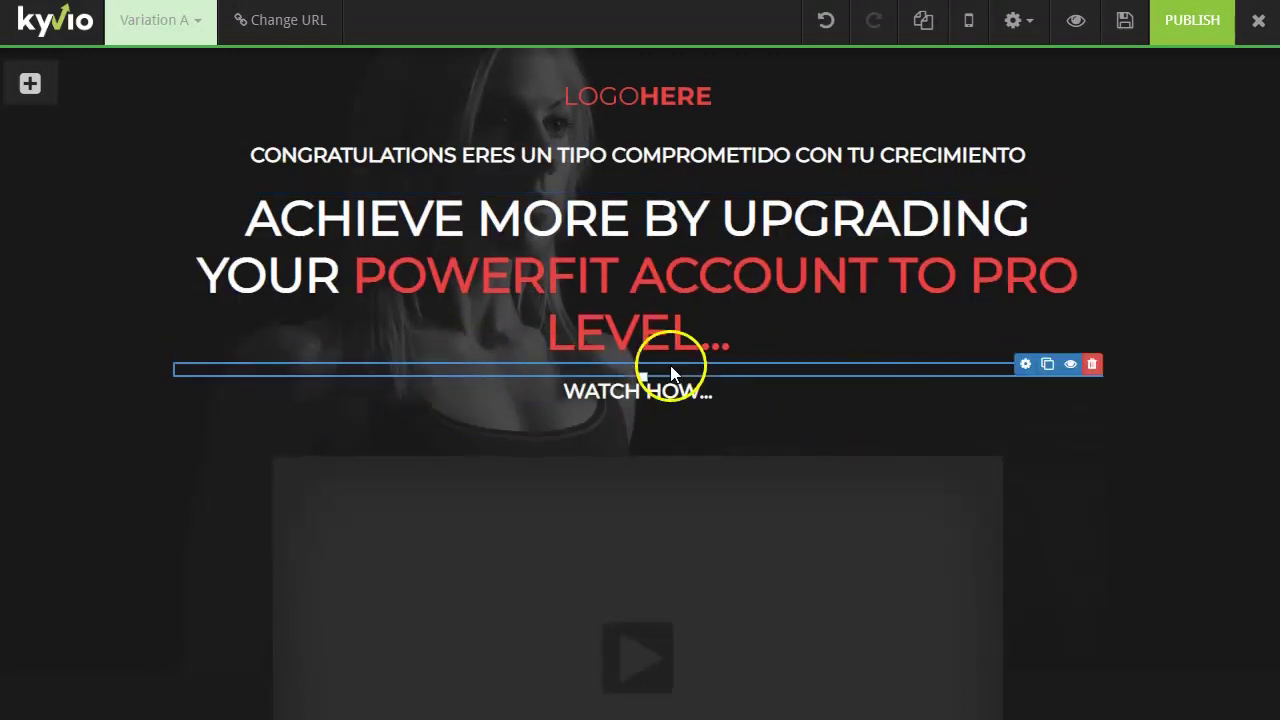
scroll(660, 368, down, 3)
scroll(653, 362, down, 4)
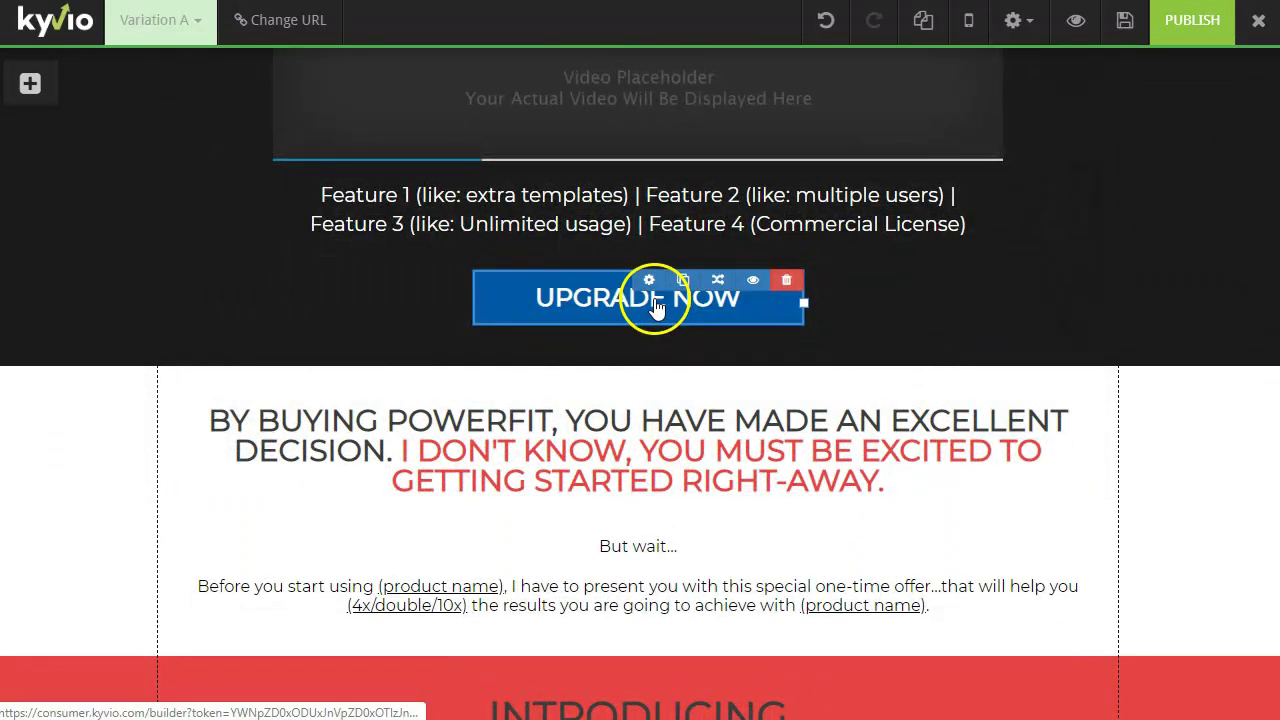
scroll(548, 450, down, 5)
scroll(541, 472, down, 5)
scroll(543, 480, down, 2)
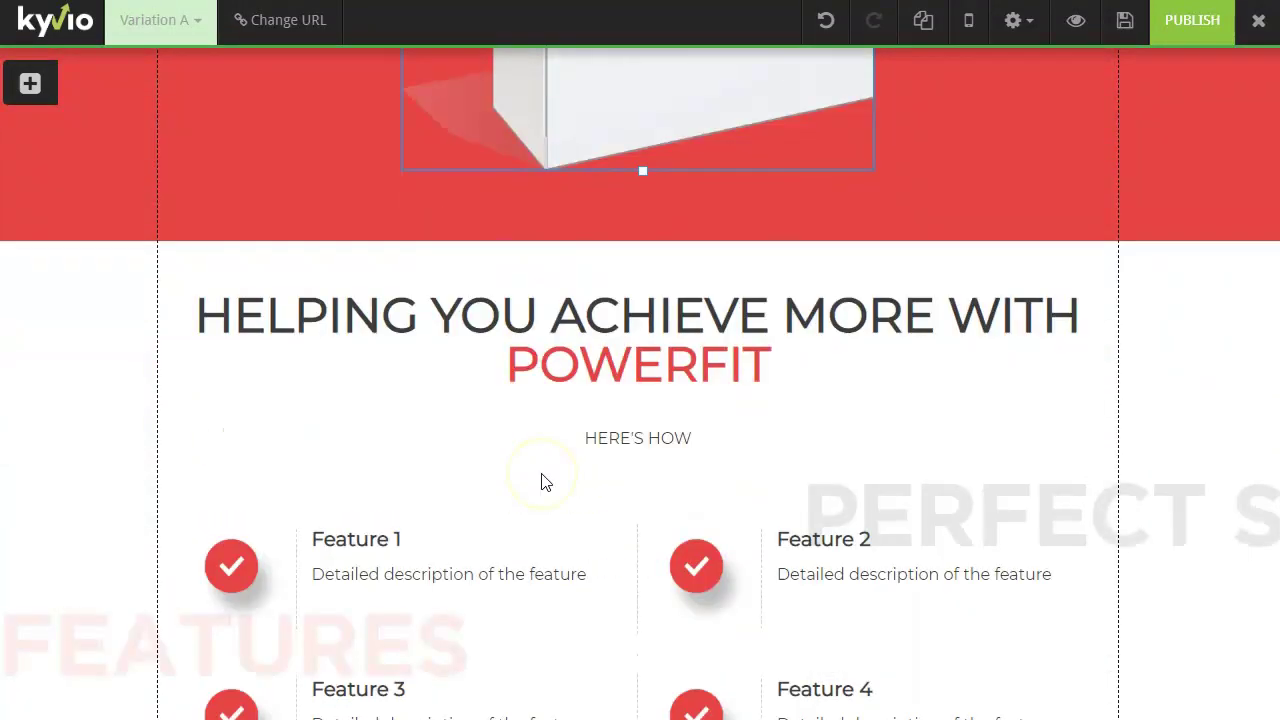
scroll(543, 480, down, 5)
scroll(541, 479, down, 4)
scroll(541, 475, down, 3)
scroll(540, 470, down, 3)
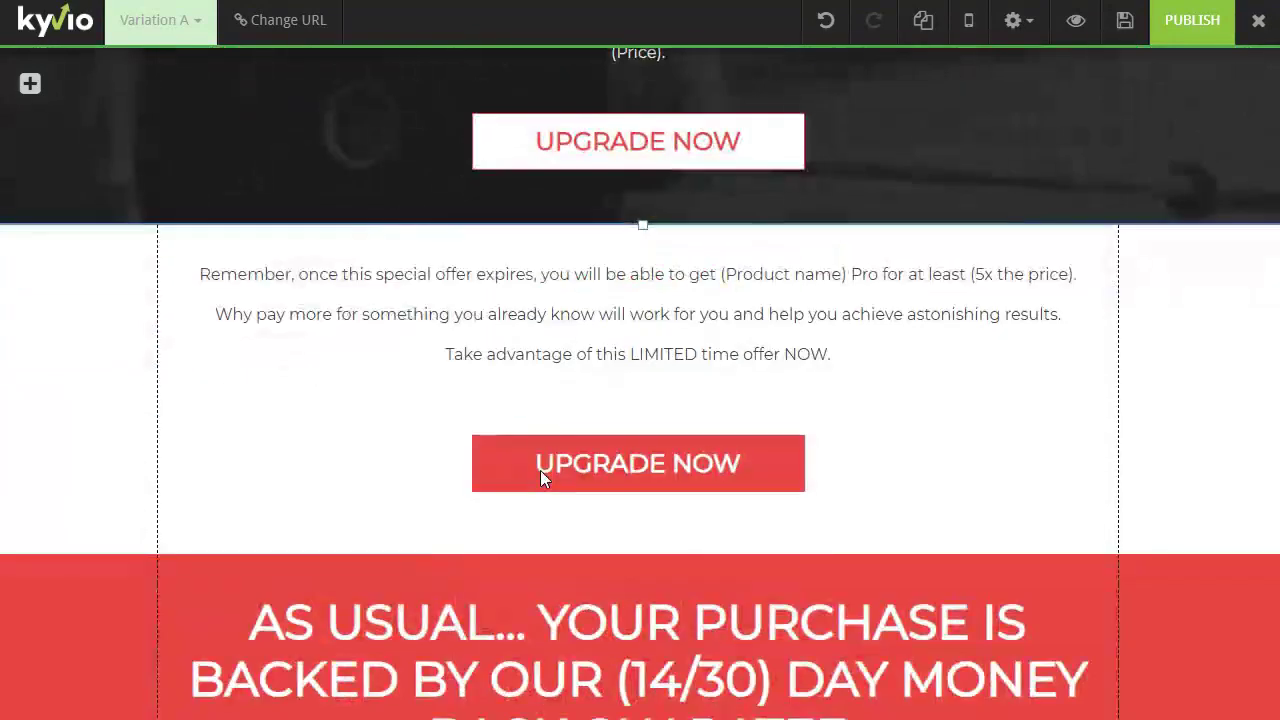
scroll(540, 470, down, 3)
scroll(541, 478, up, 8)
scroll(541, 480, up, 15)
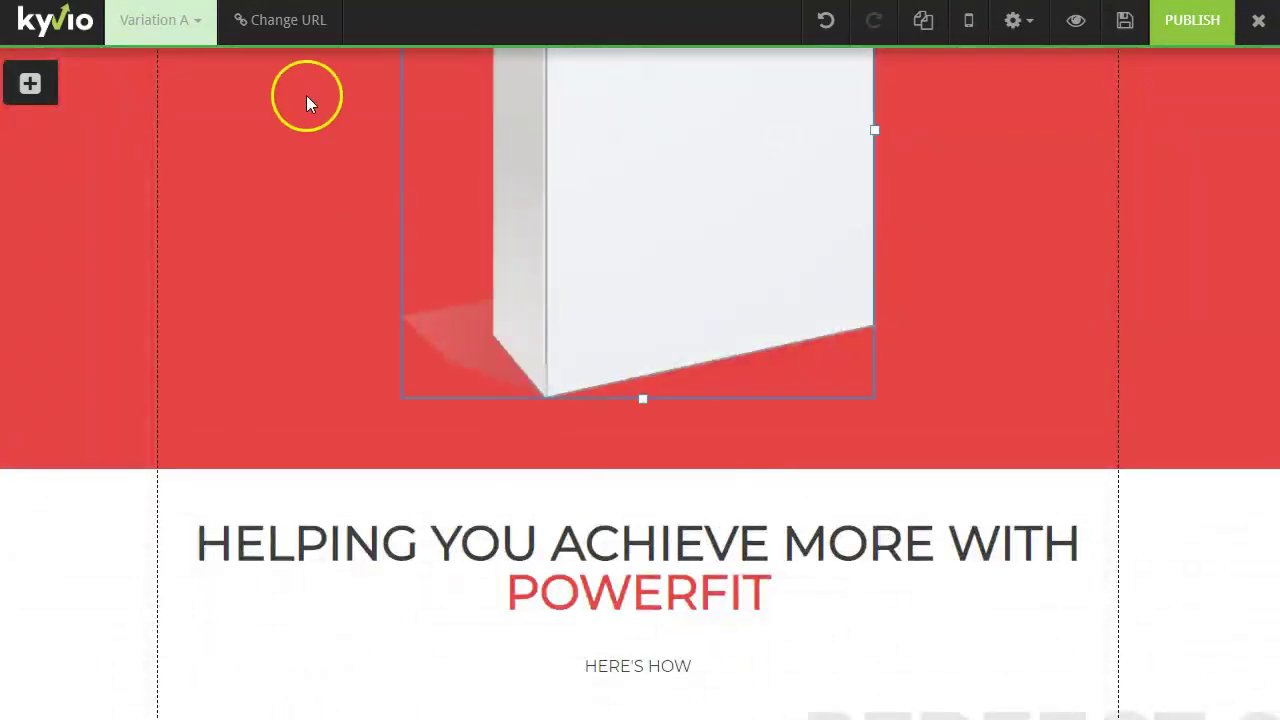
Copy the upsell page's URL from its URL settings and close the page editor.
click(285, 22)
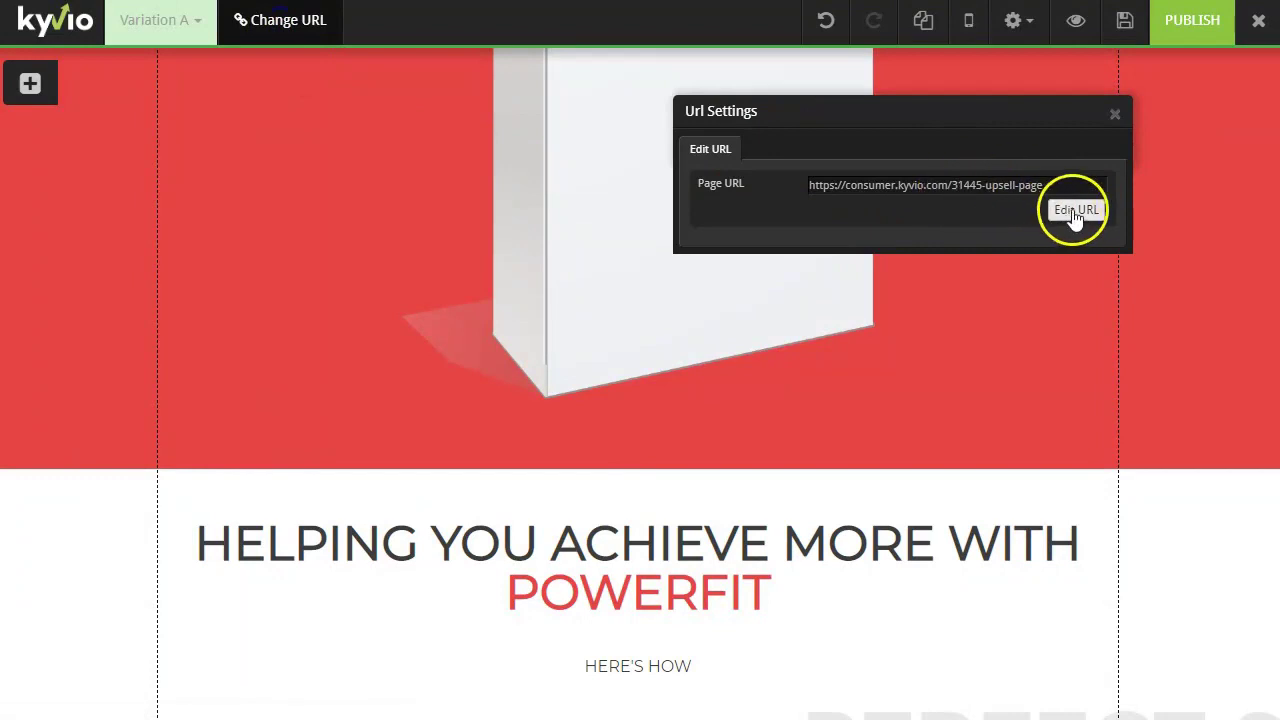
click(1075, 212)
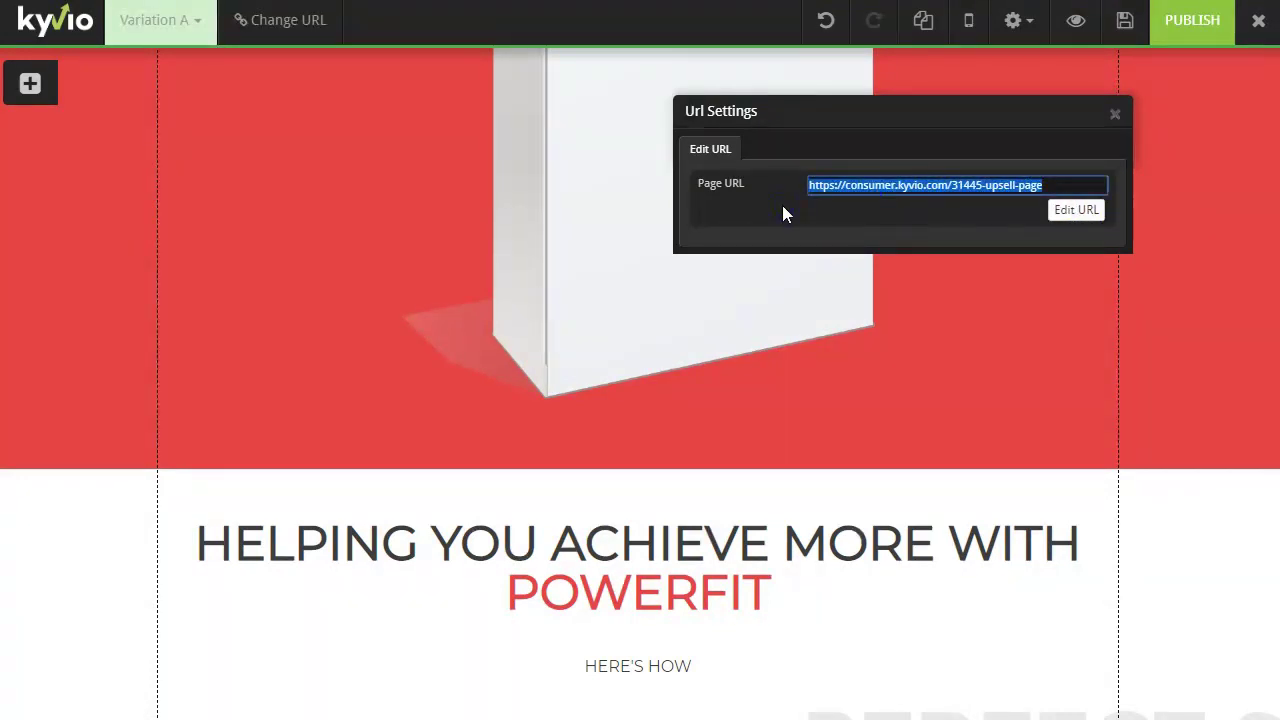
click(1114, 115)
click(1190, 22)
click(773, 275)
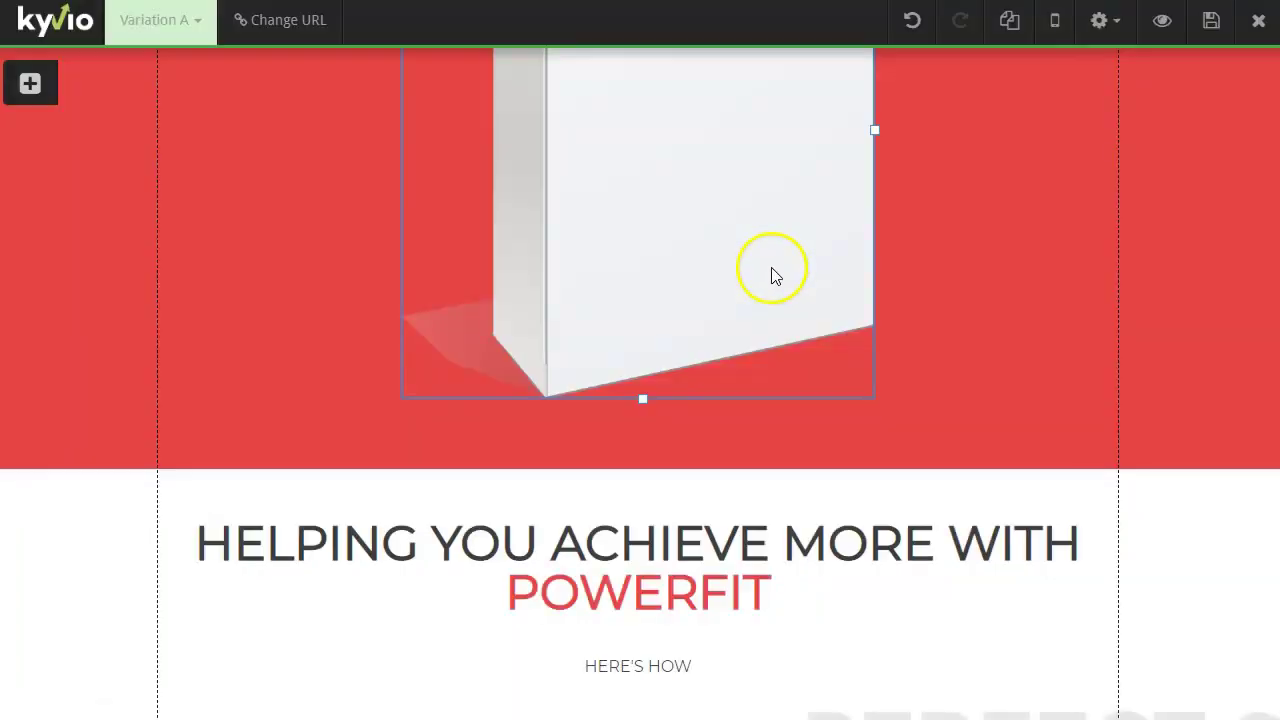
click(1257, 22)
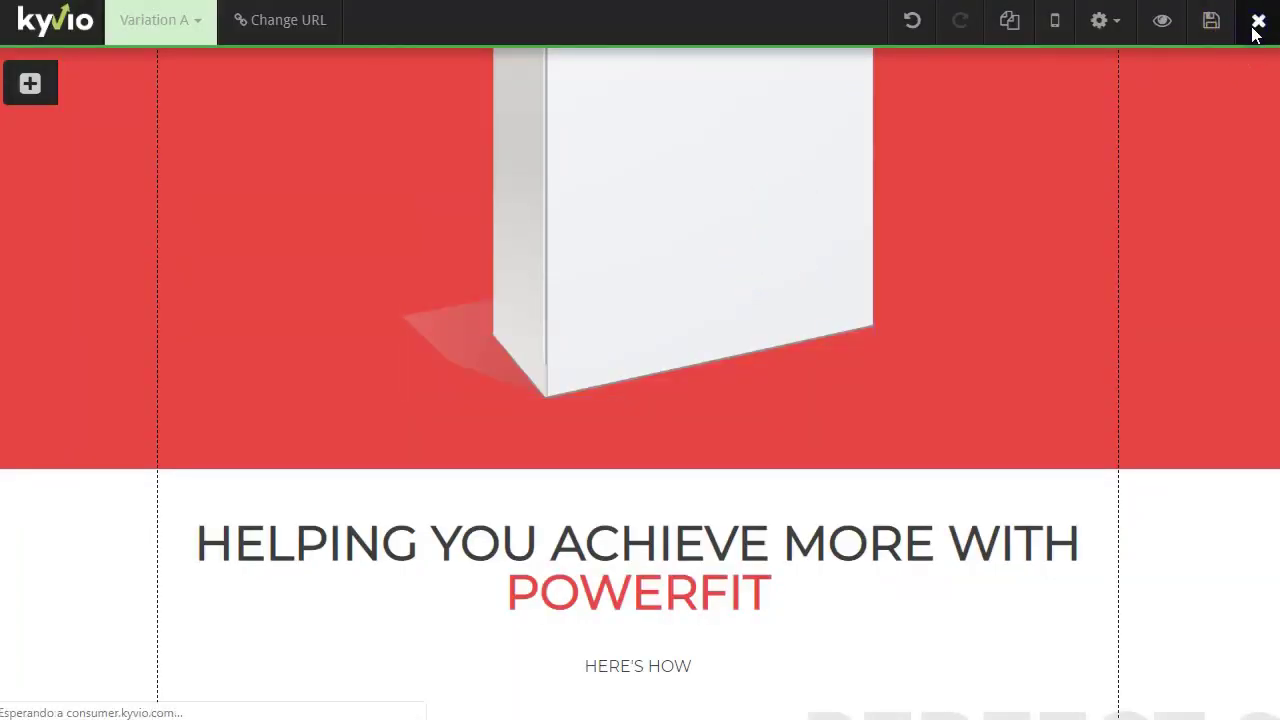
Point the custom page's EXPERT ADVICE button at the pasted upsell URL, opening in a new window.
scroll(565, 415, down, 2)
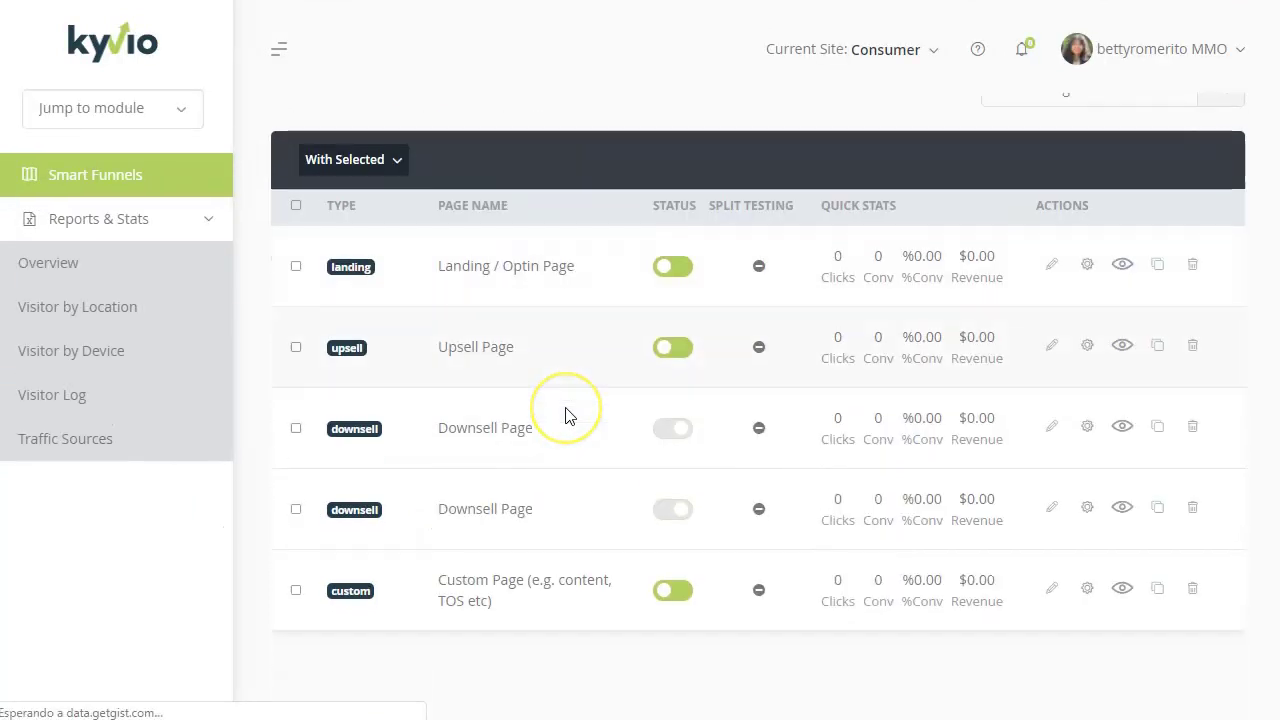
scroll(565, 415, down, 1)
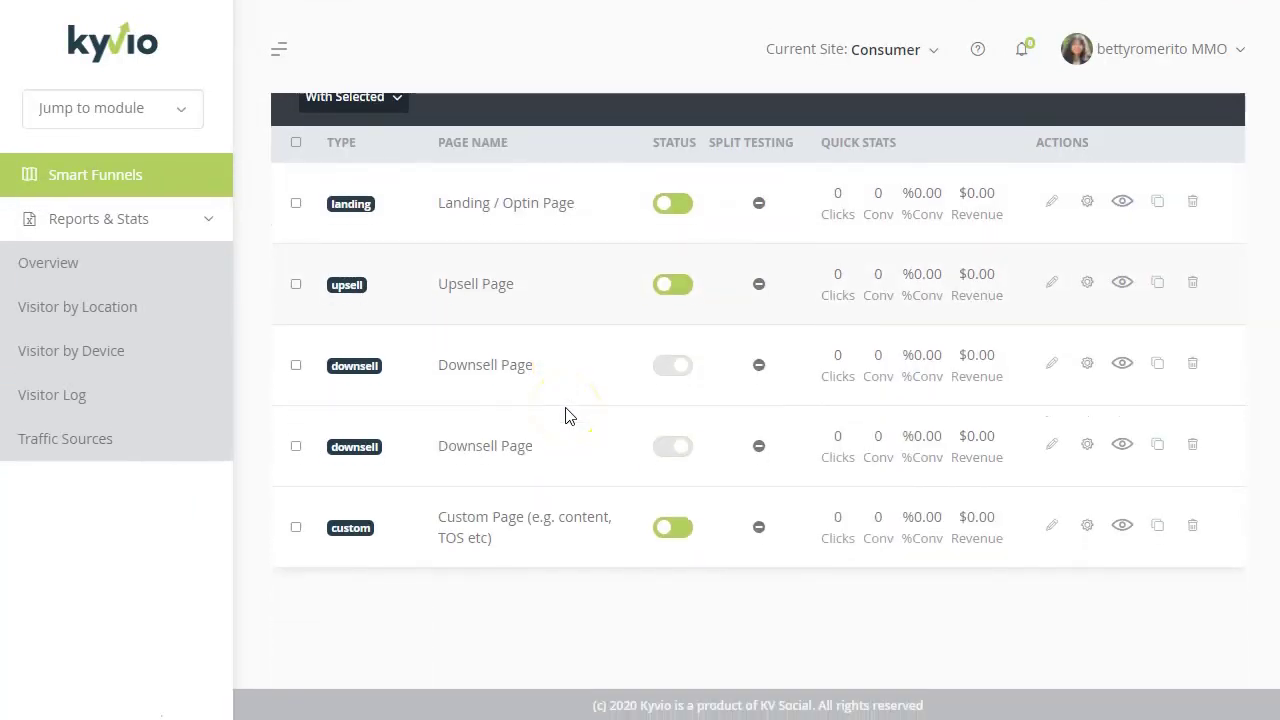
click(1051, 527)
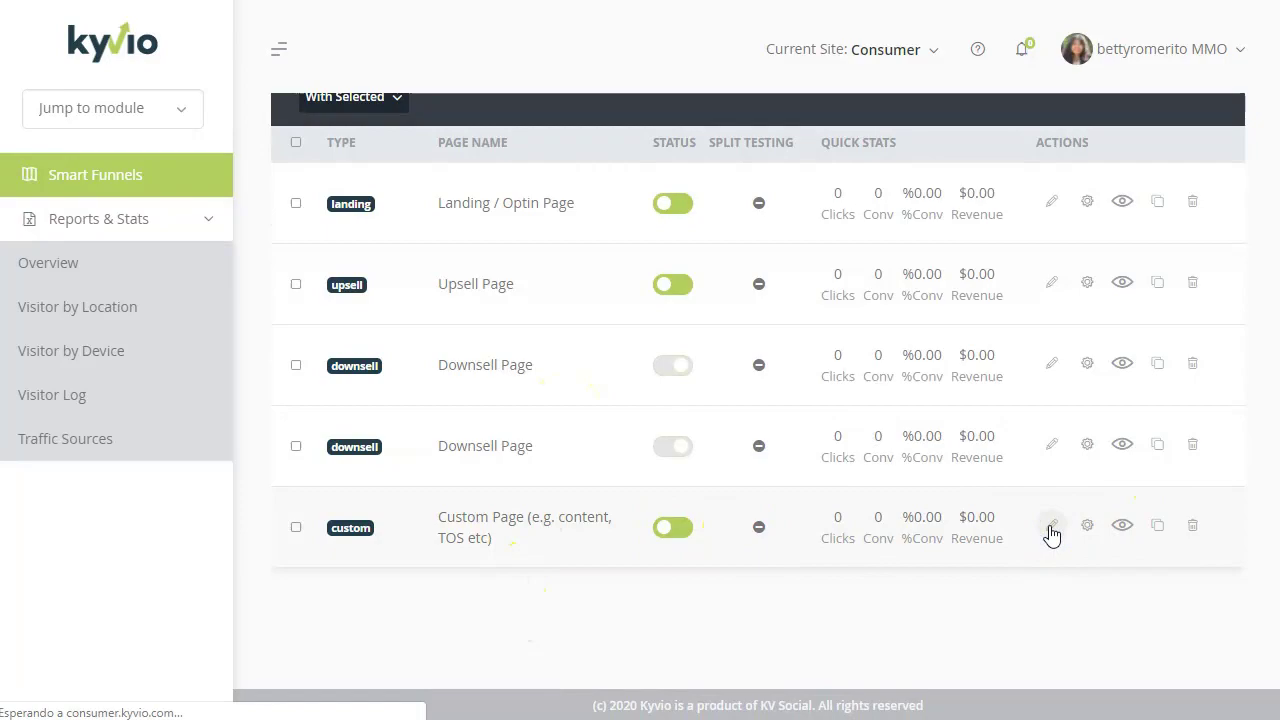
scroll(603, 477, down, 4)
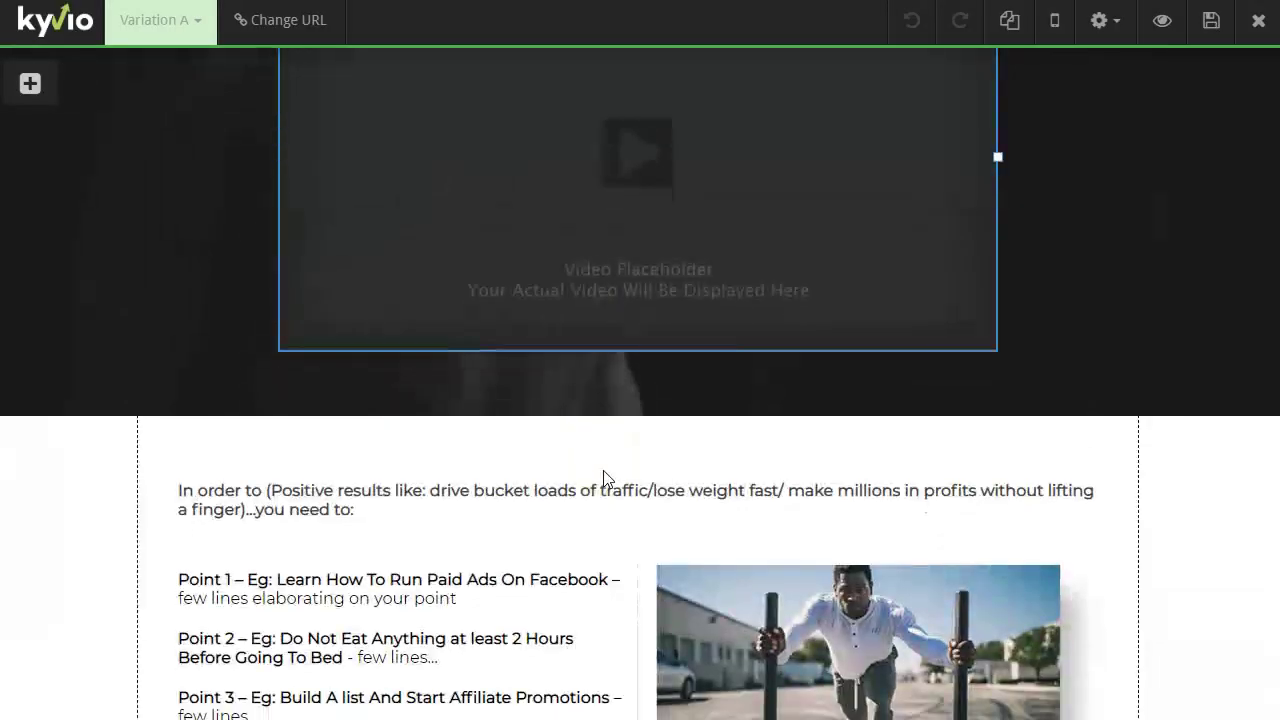
scroll(603, 477, down, 7)
click(619, 518)
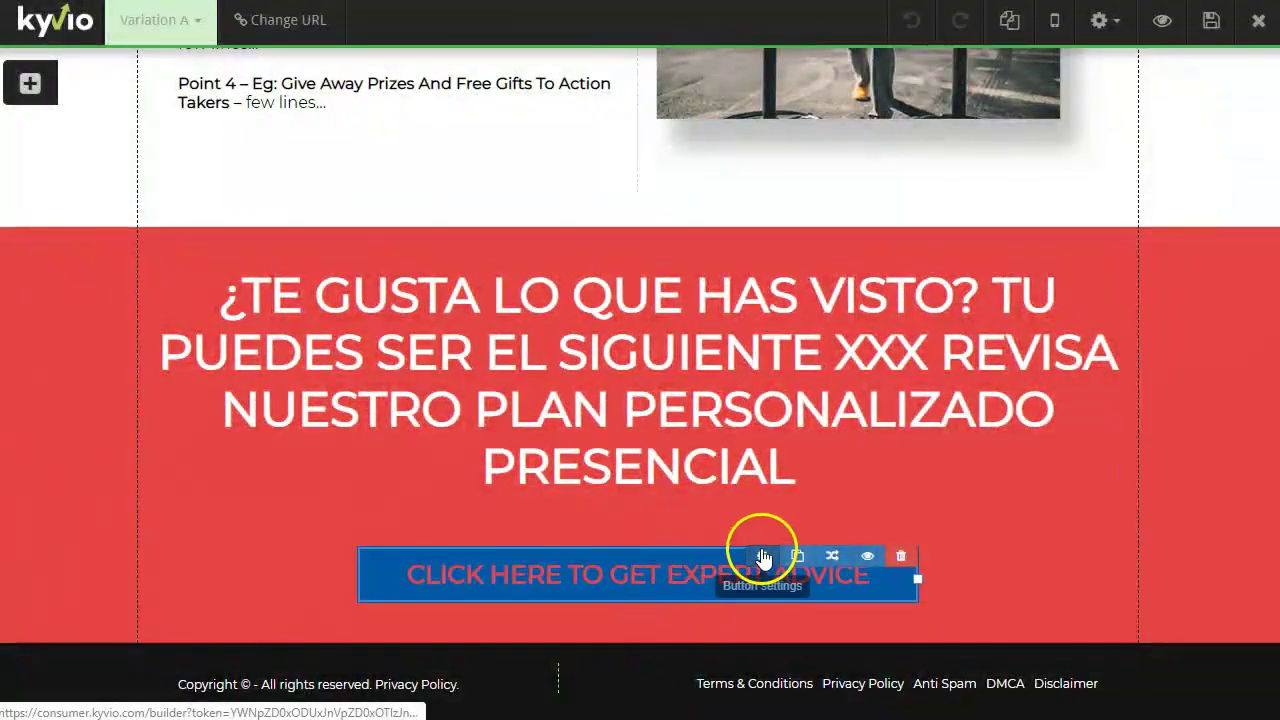
click(765, 556)
click(1010, 149)
click(871, 229)
key(ctrl+a)
text(https://consumer.kyvio.com/31445-upsell-page)
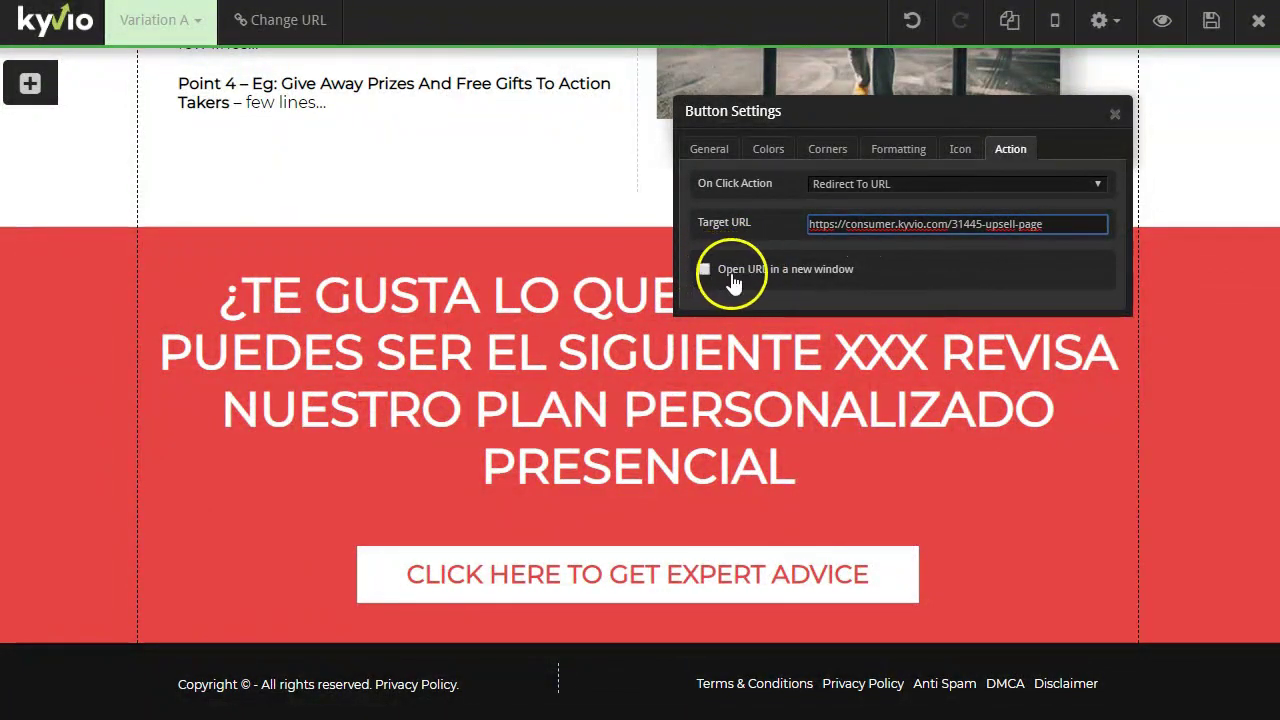
click(757, 274)
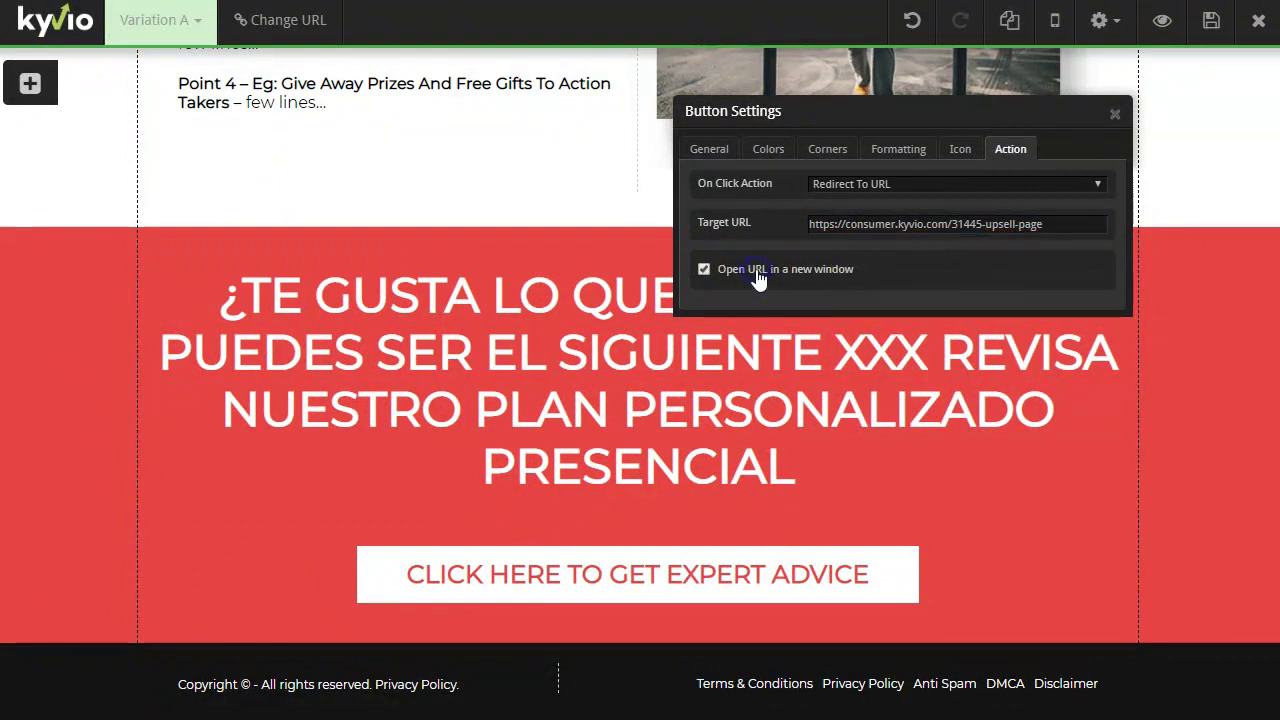
click(1115, 113)
Save the custom page and select its full page URL in the URL settings.
click(1212, 22)
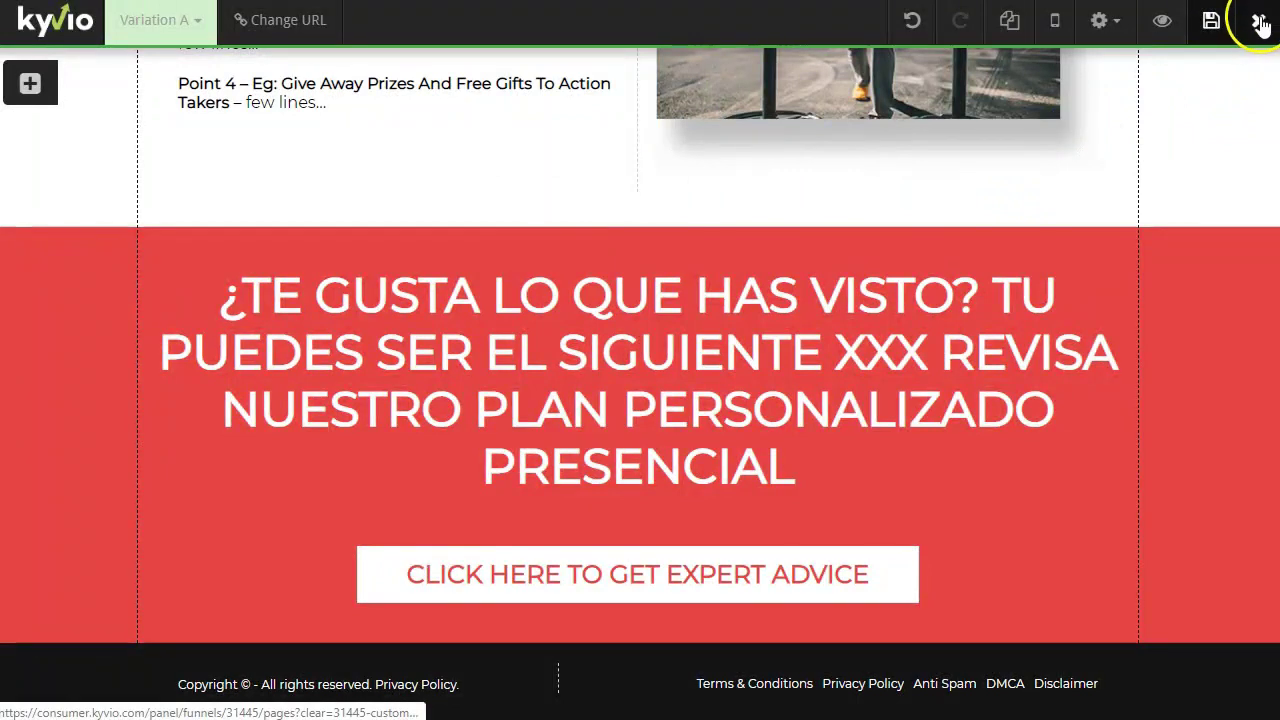
mouse_move(453, 481)
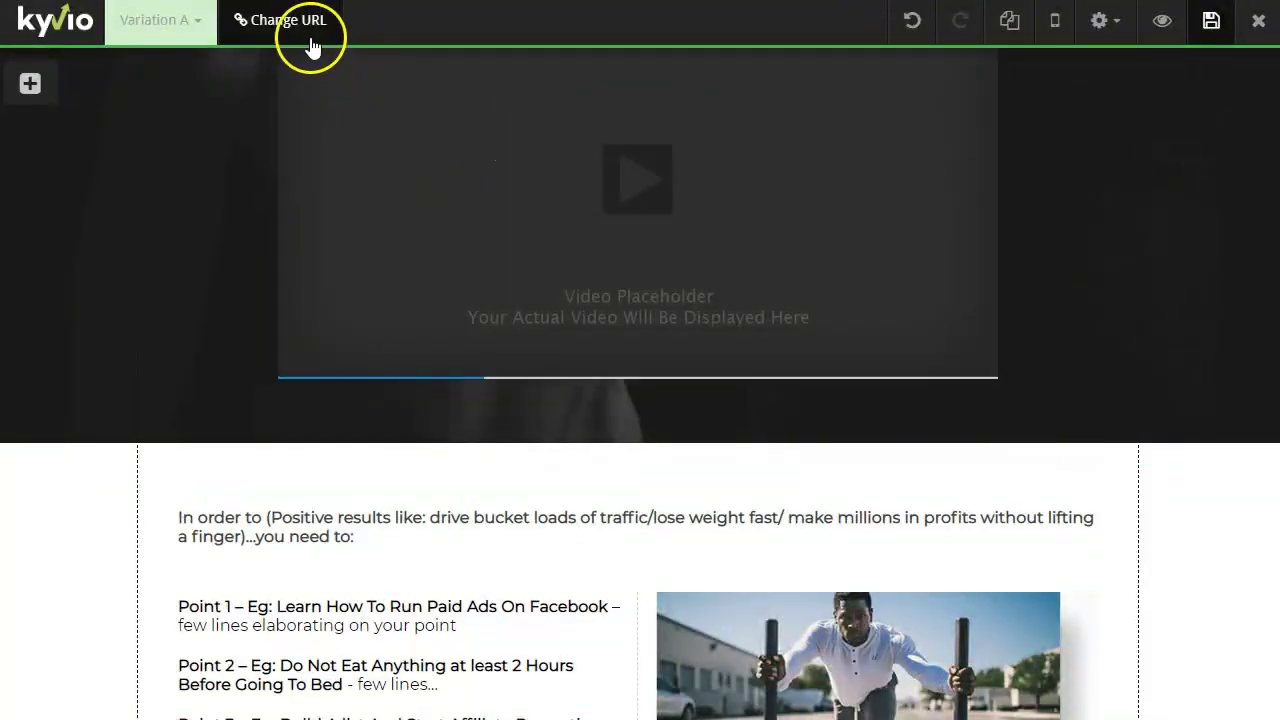
click(286, 24)
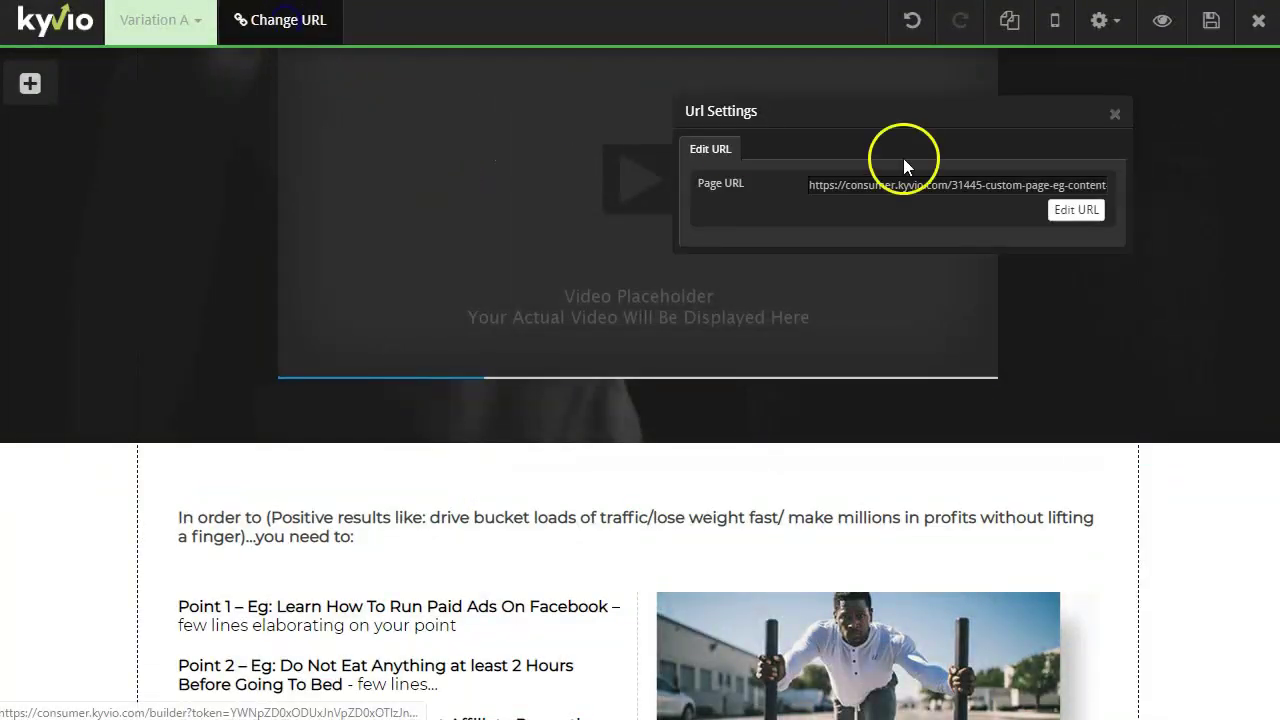
click(966, 183)
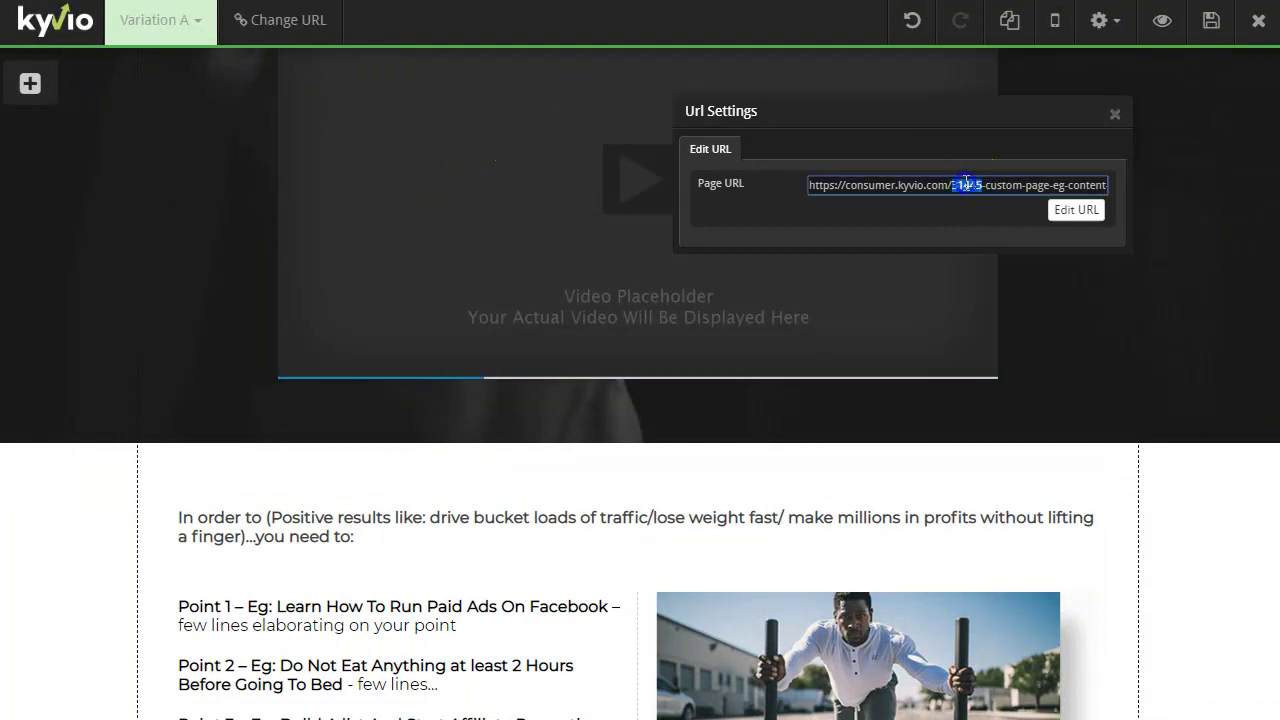
triple_click(966, 183)
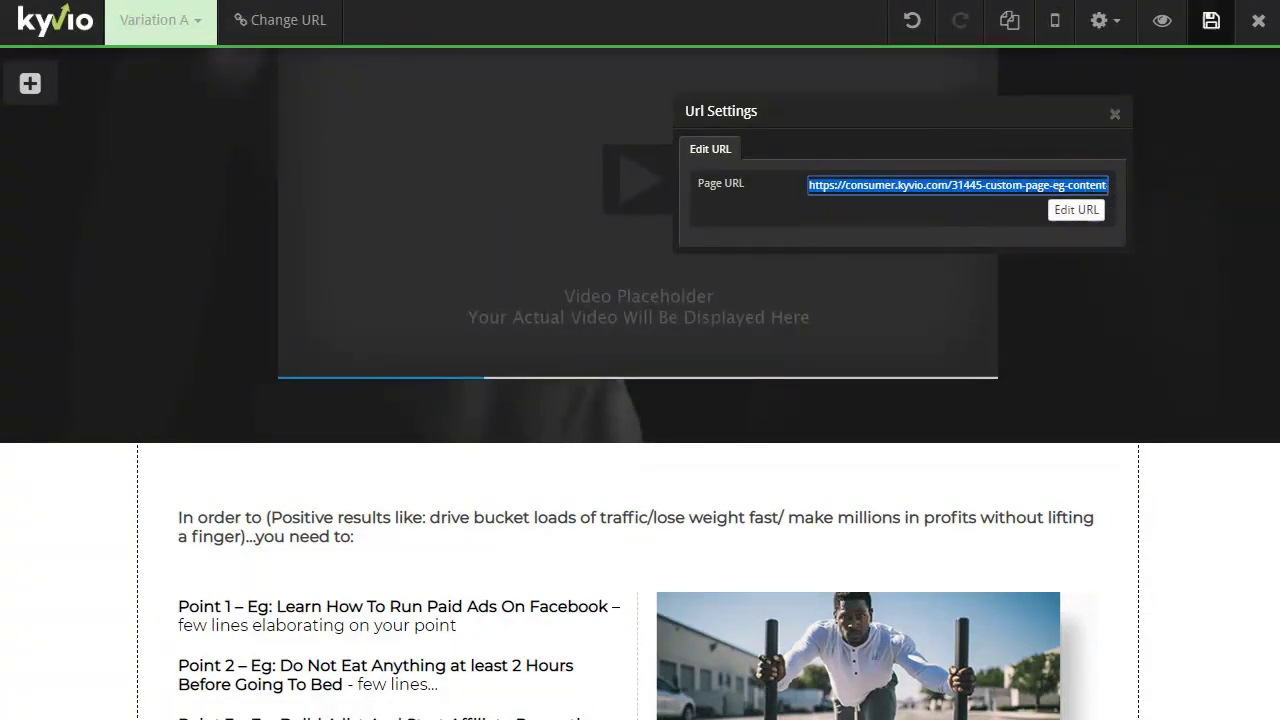
Hyperlink 'AQUI tu [lead magnet]' in the six-pack sequence email to the pasted custom page URL.
click(1258, 22)
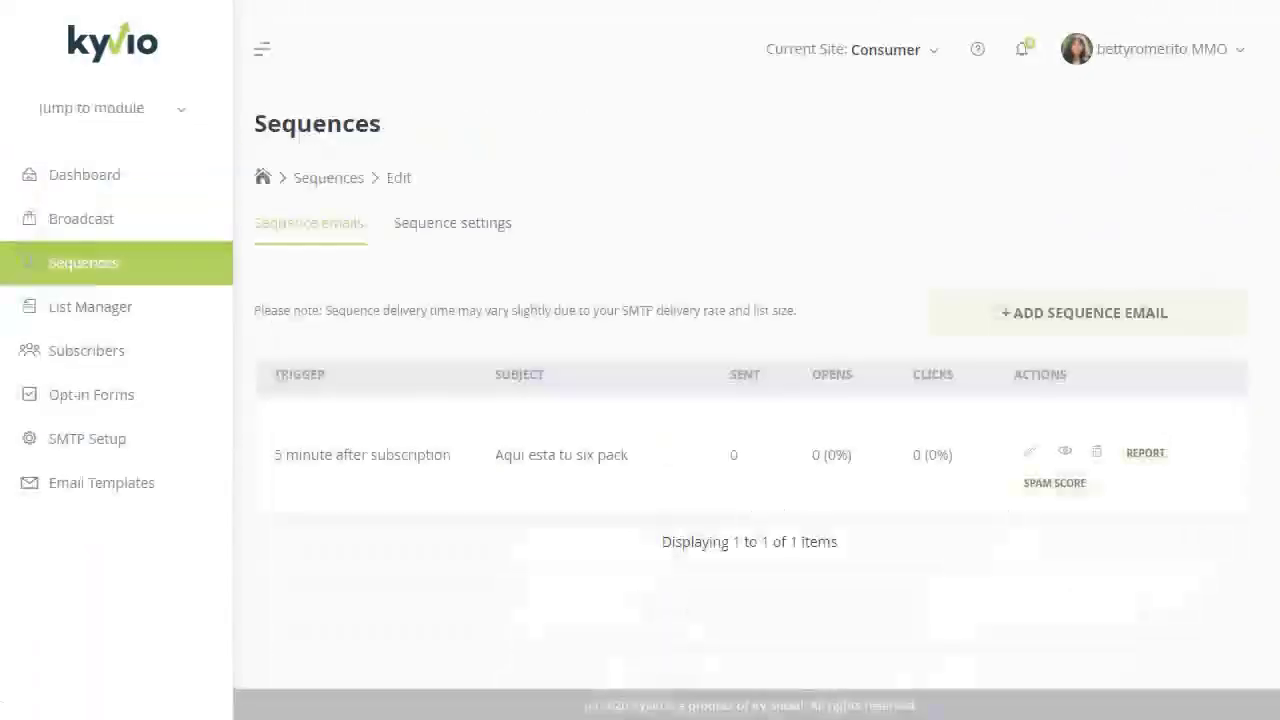
click(1029, 451)
scroll(340, 580, down, 2)
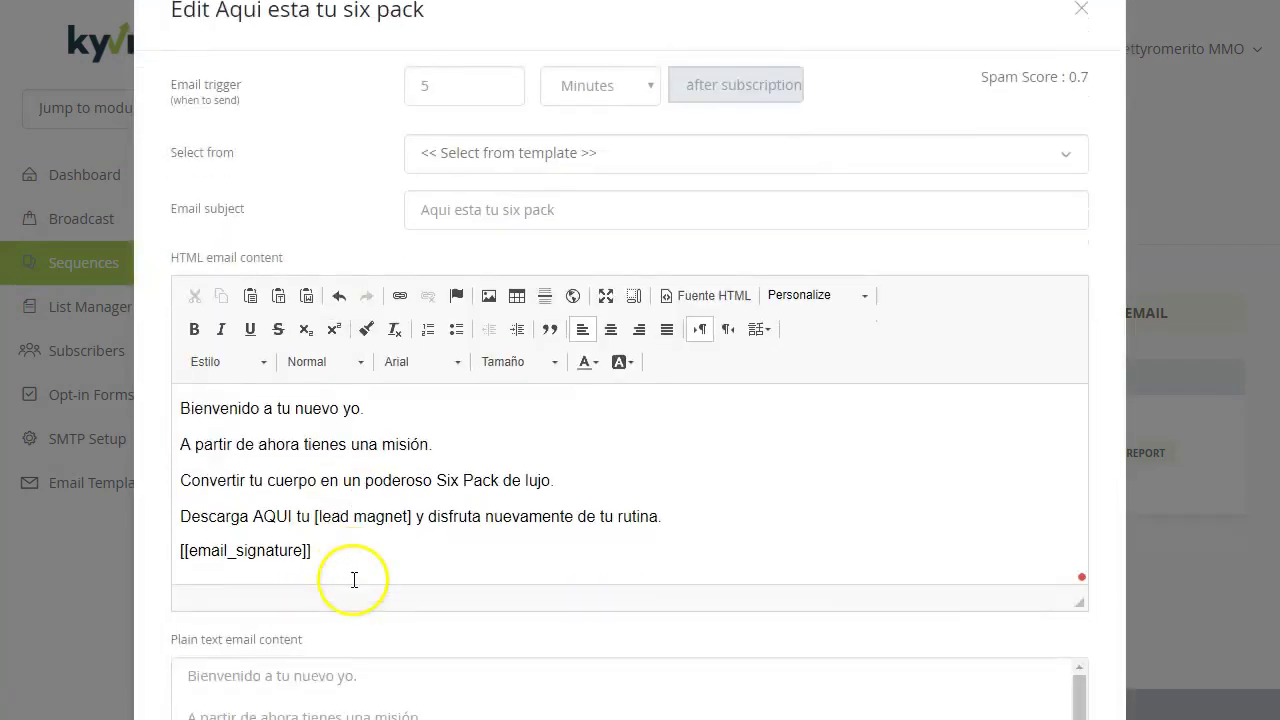
drag(255, 516, 412, 516)
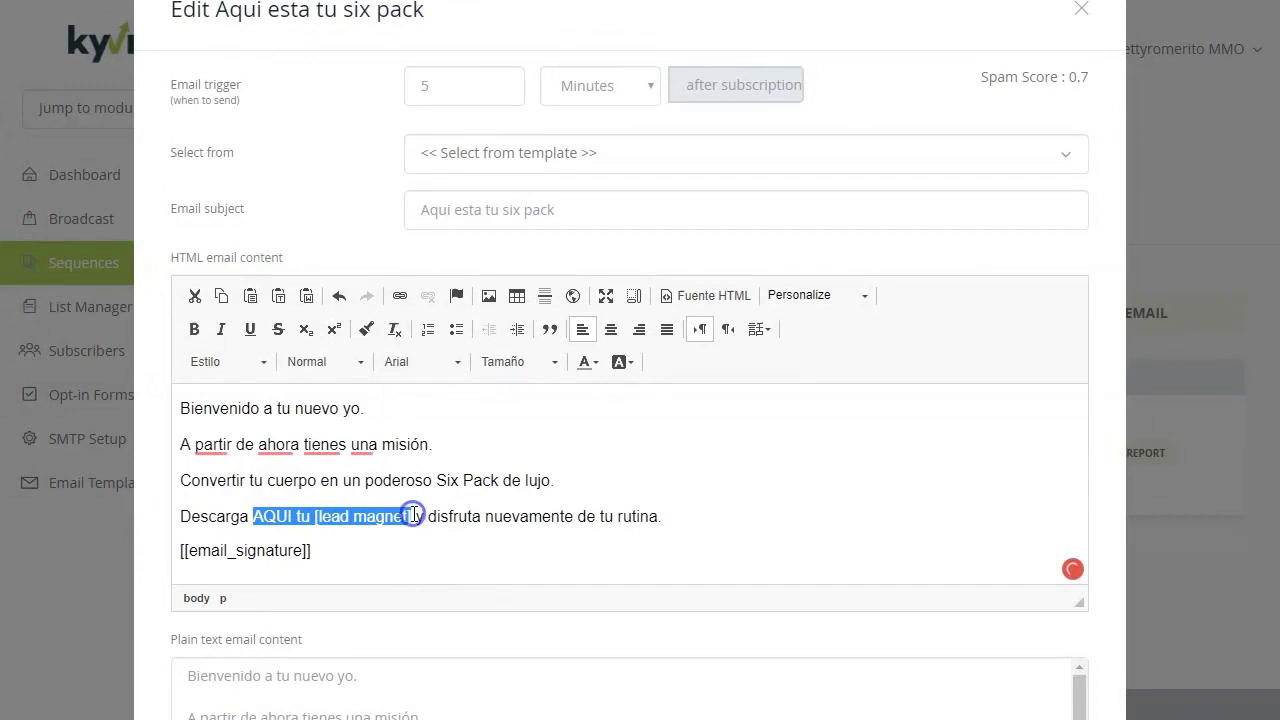
click(399, 296)
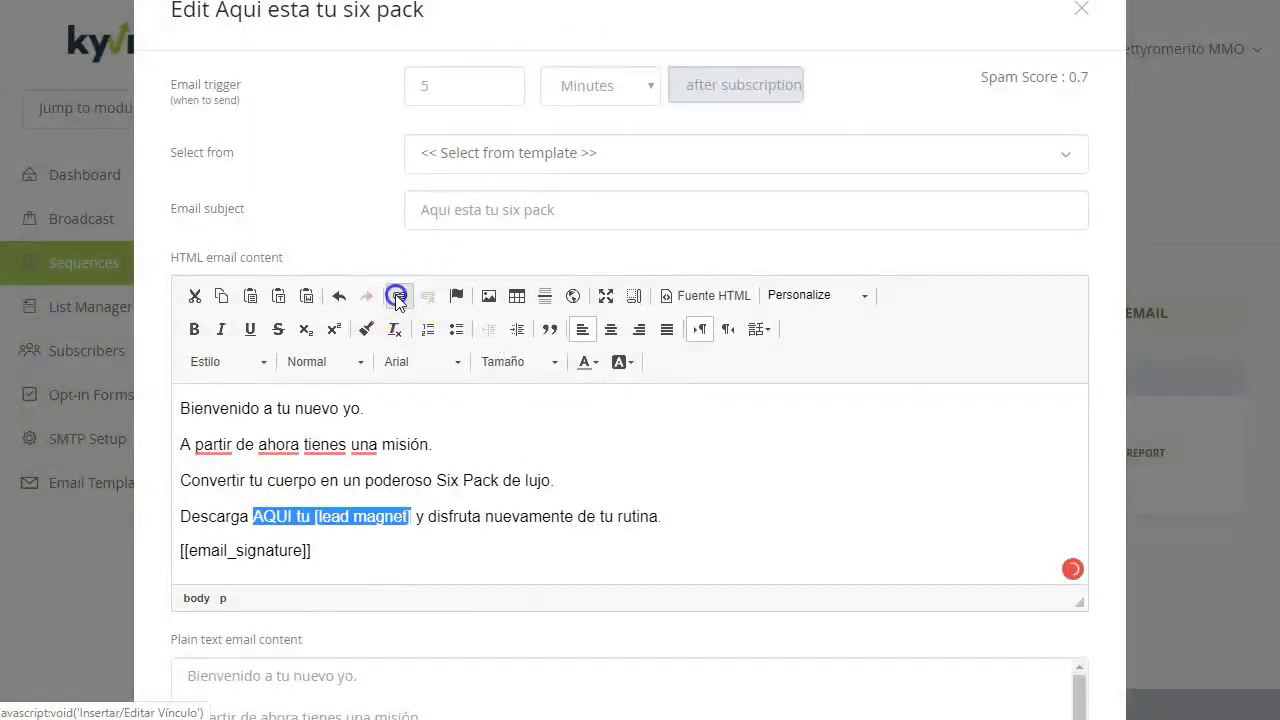
key(ctrl+v)
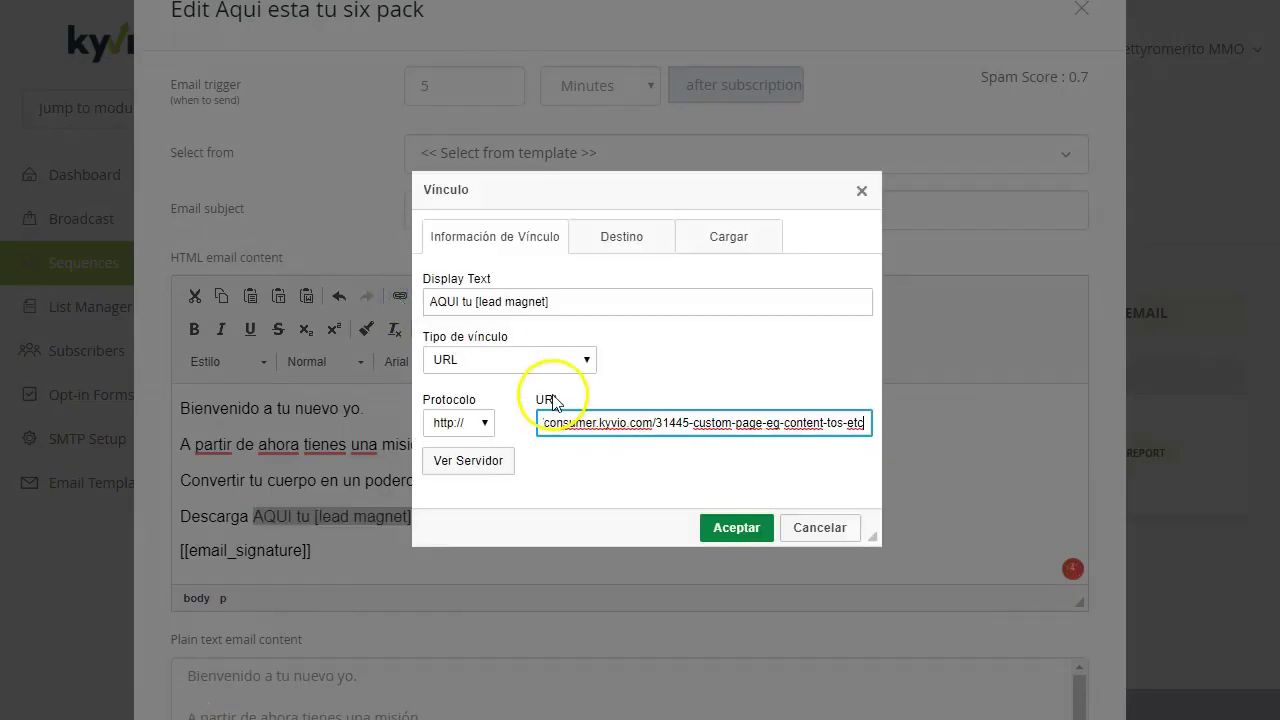
click(737, 528)
click(395, 540)
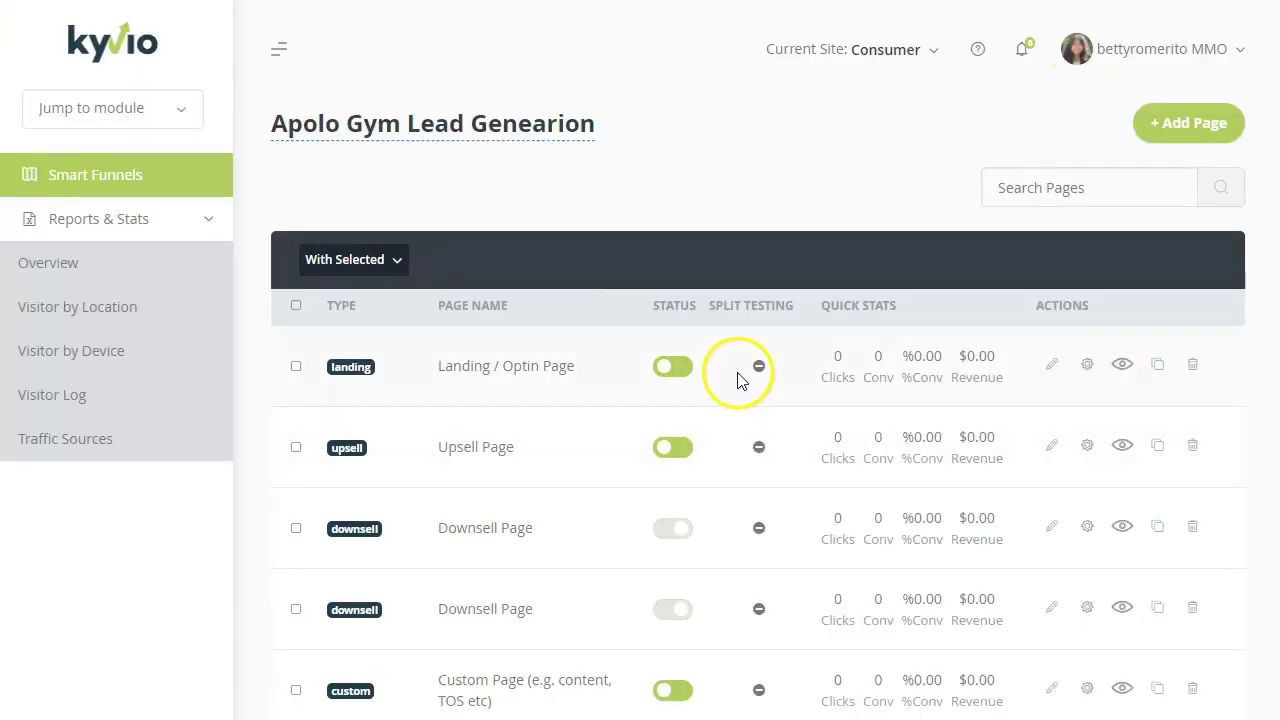
On the downsell page, replace the START NOW button's '#' target URL with the PayPal.me link.
scroll(737, 380, down, 2)
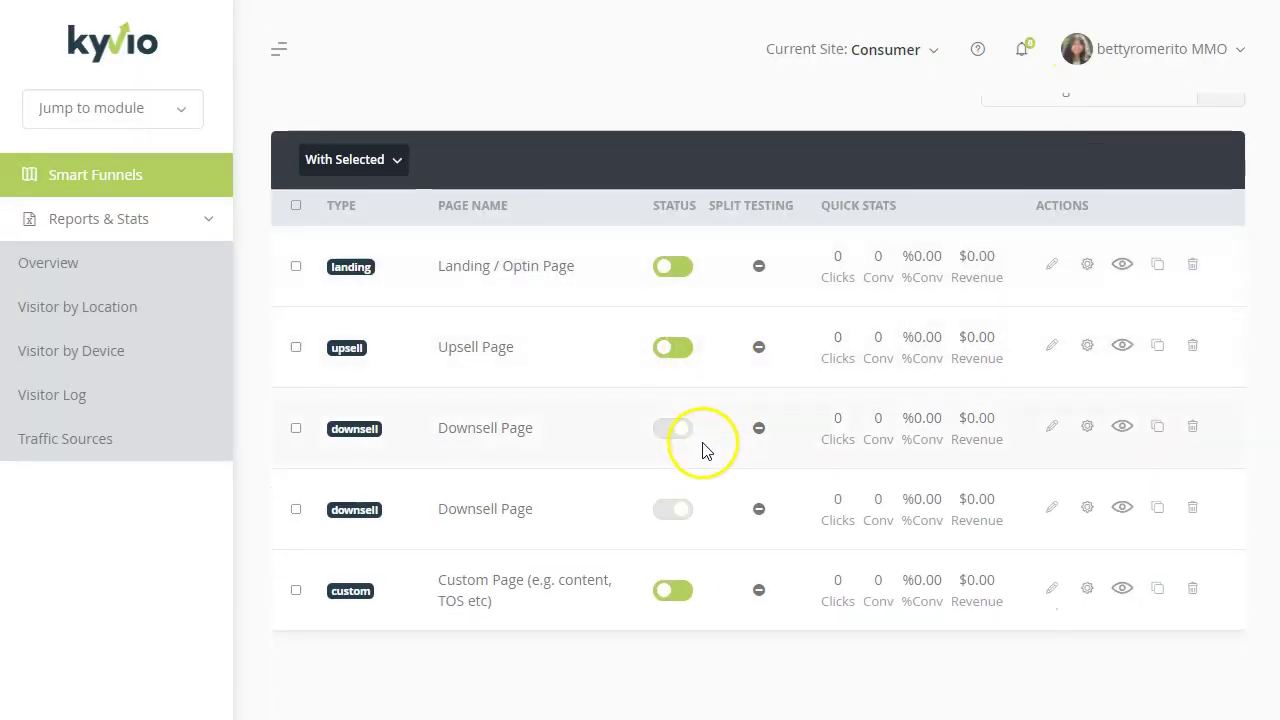
click(1051, 428)
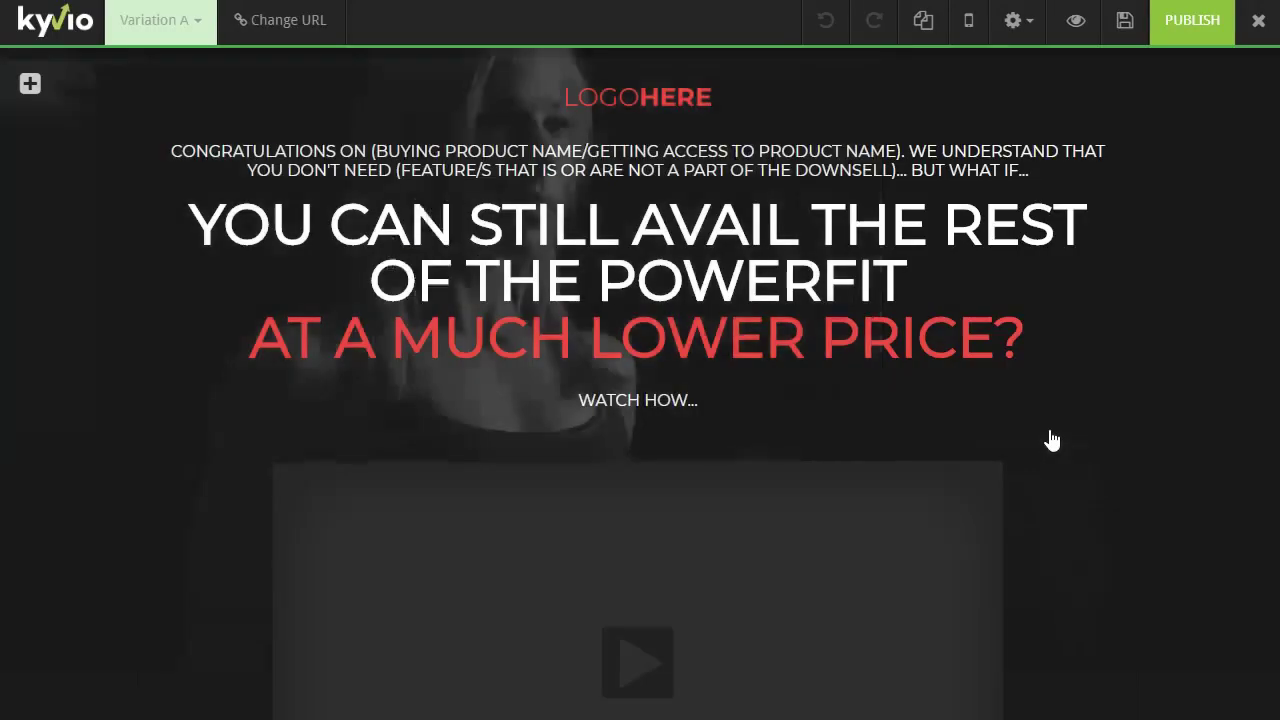
scroll(591, 277, down, 2)
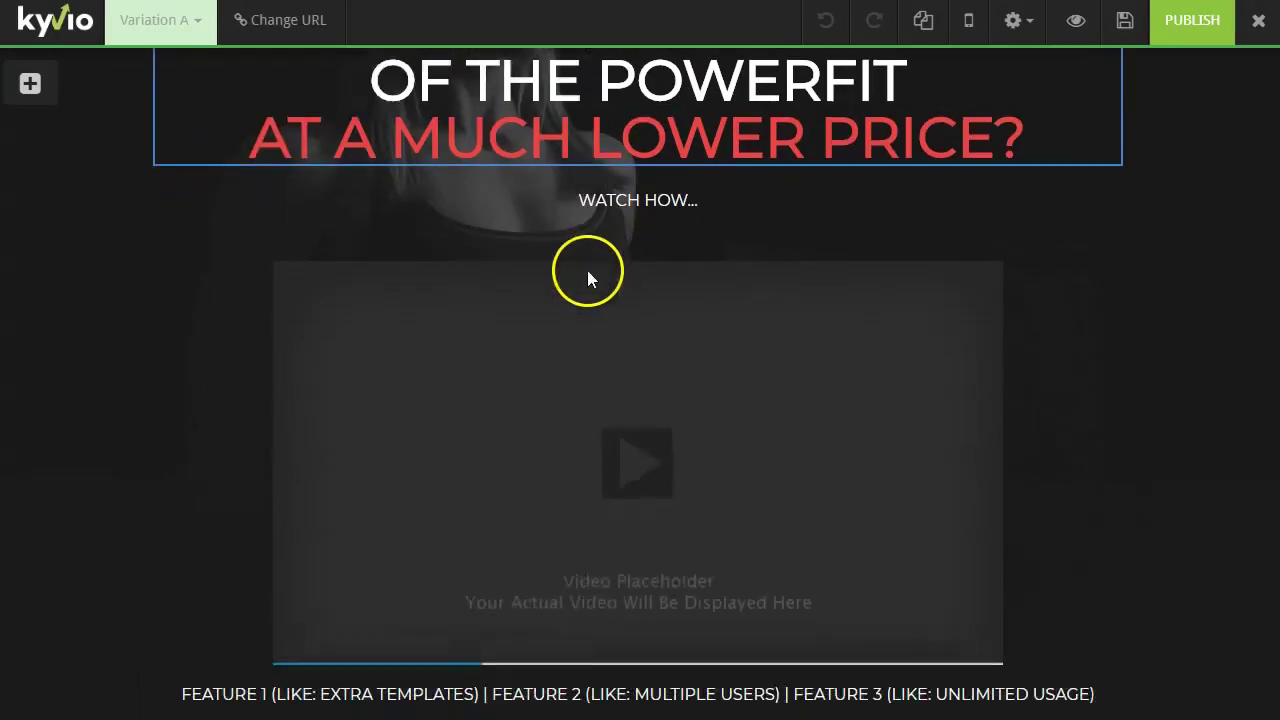
scroll(523, 329, down, 2)
scroll(525, 321, down, 1)
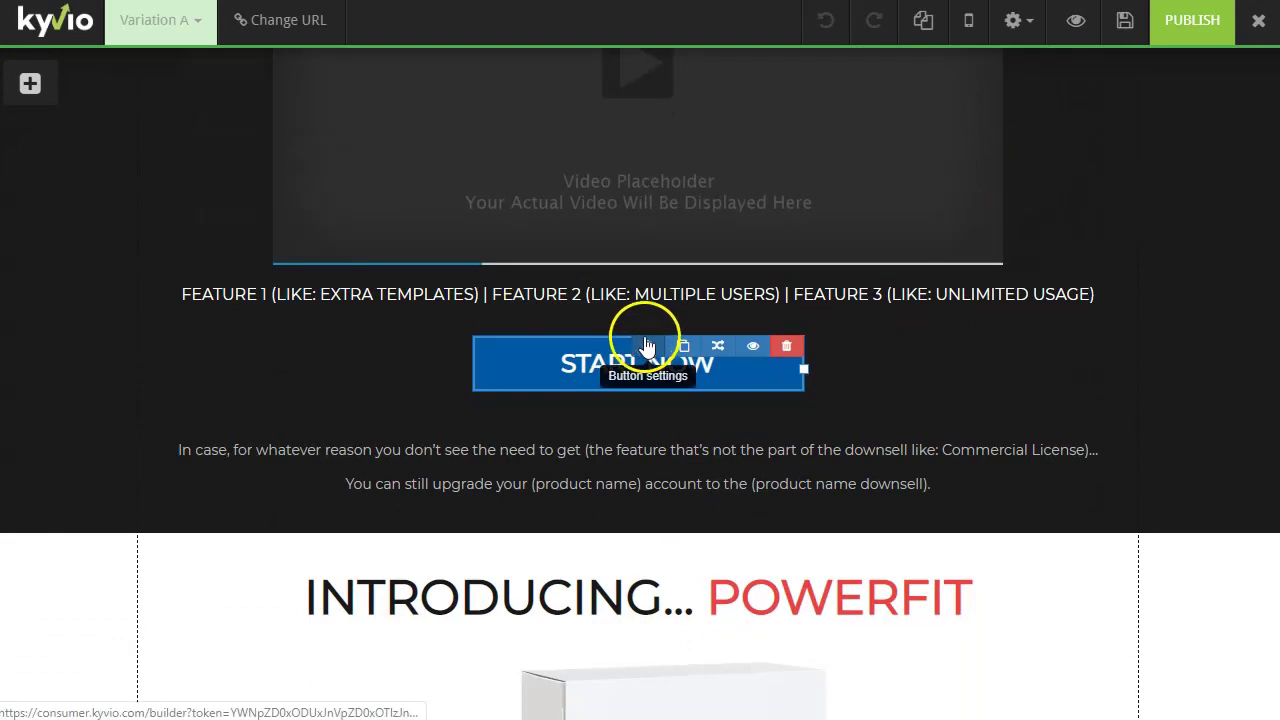
mouse_move(638, 364)
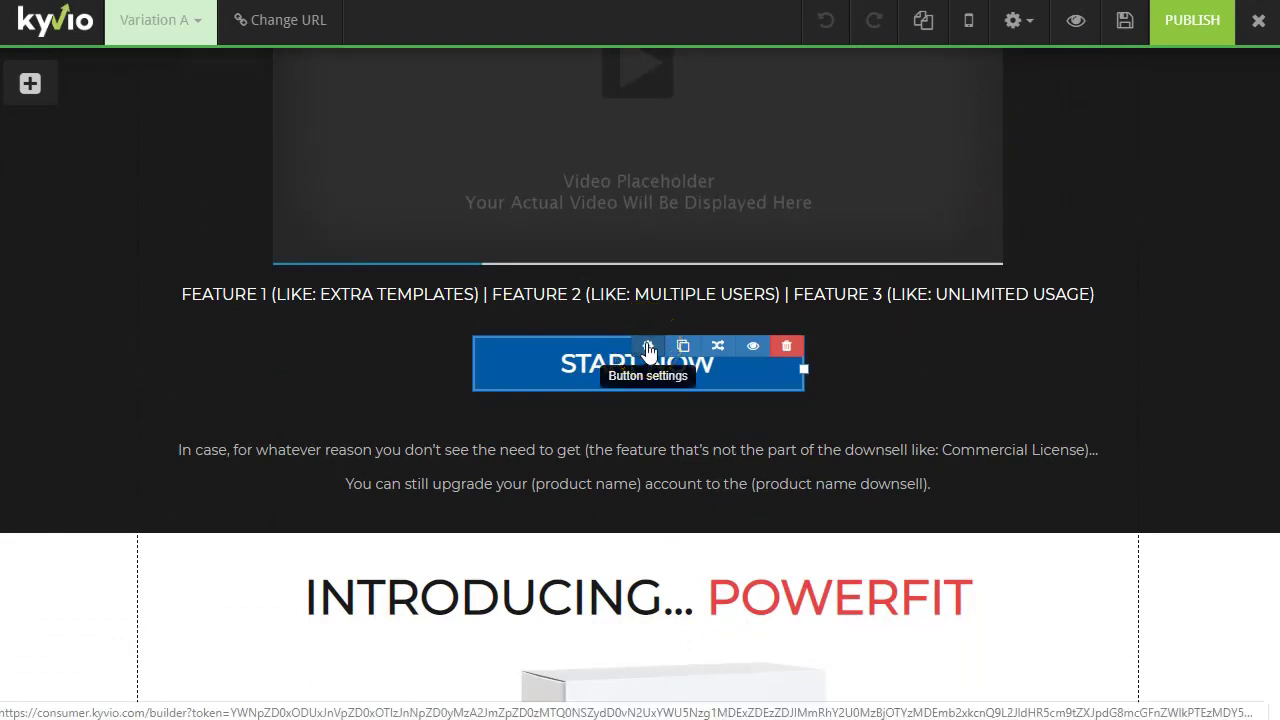
click(648, 347)
click(1010, 148)
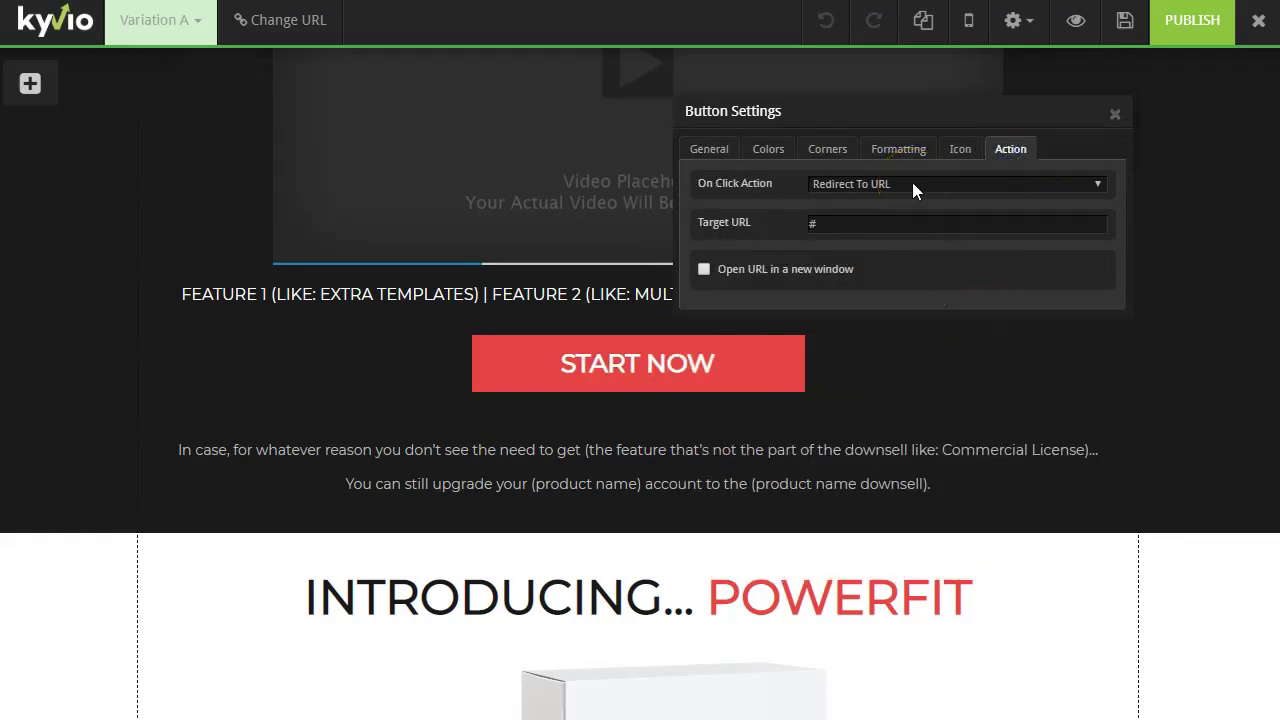
click(887, 224)
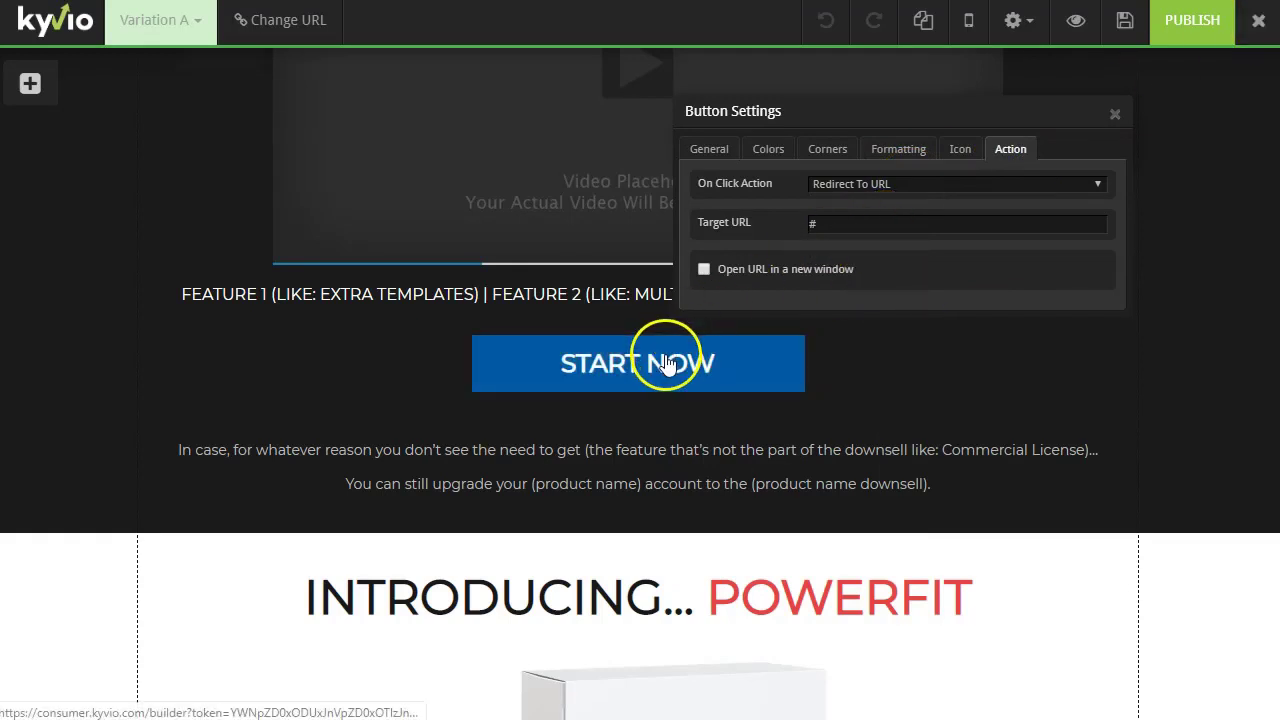
click(842, 228)
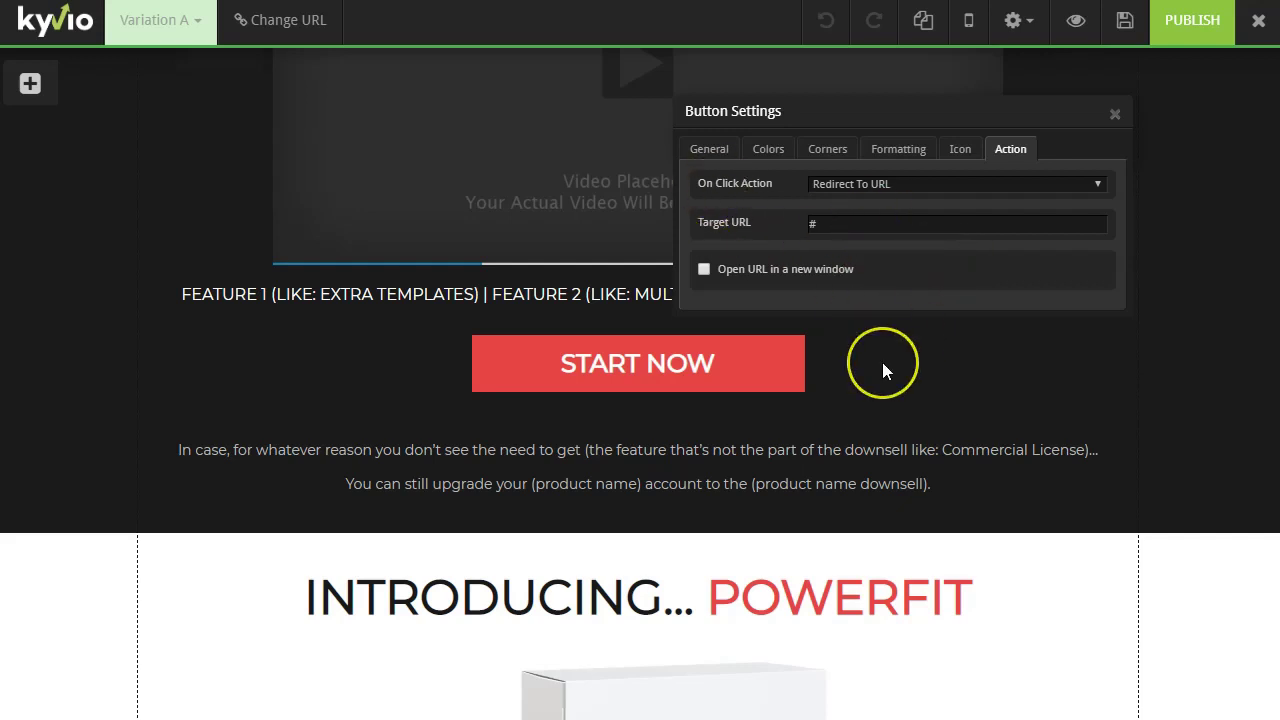
click(838, 226)
key(BackSpace)
text(H)
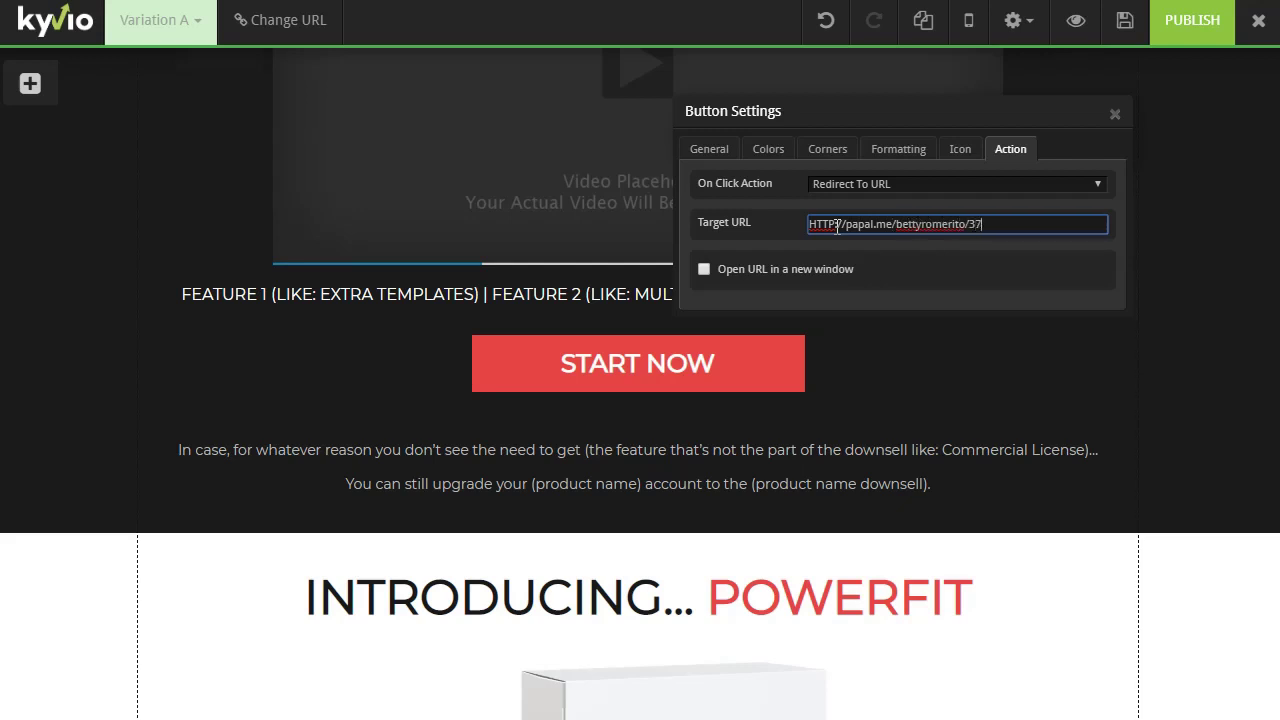
click(805, 272)
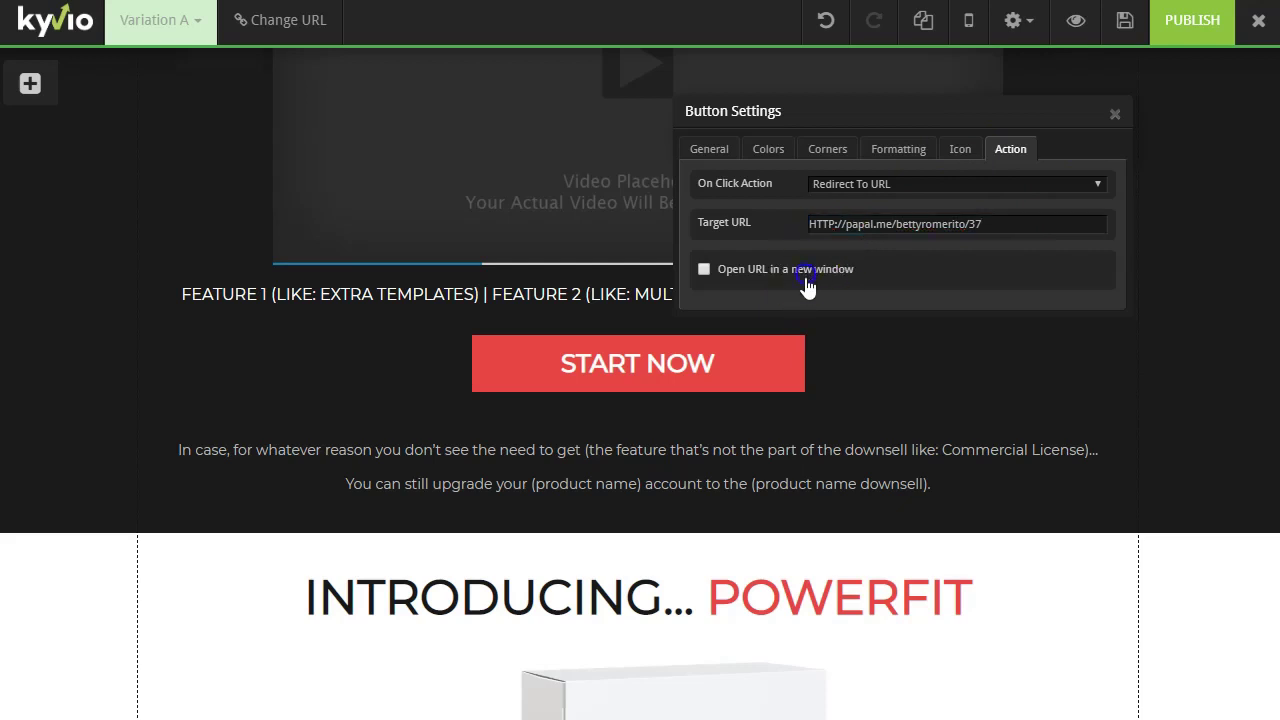
click(1114, 114)
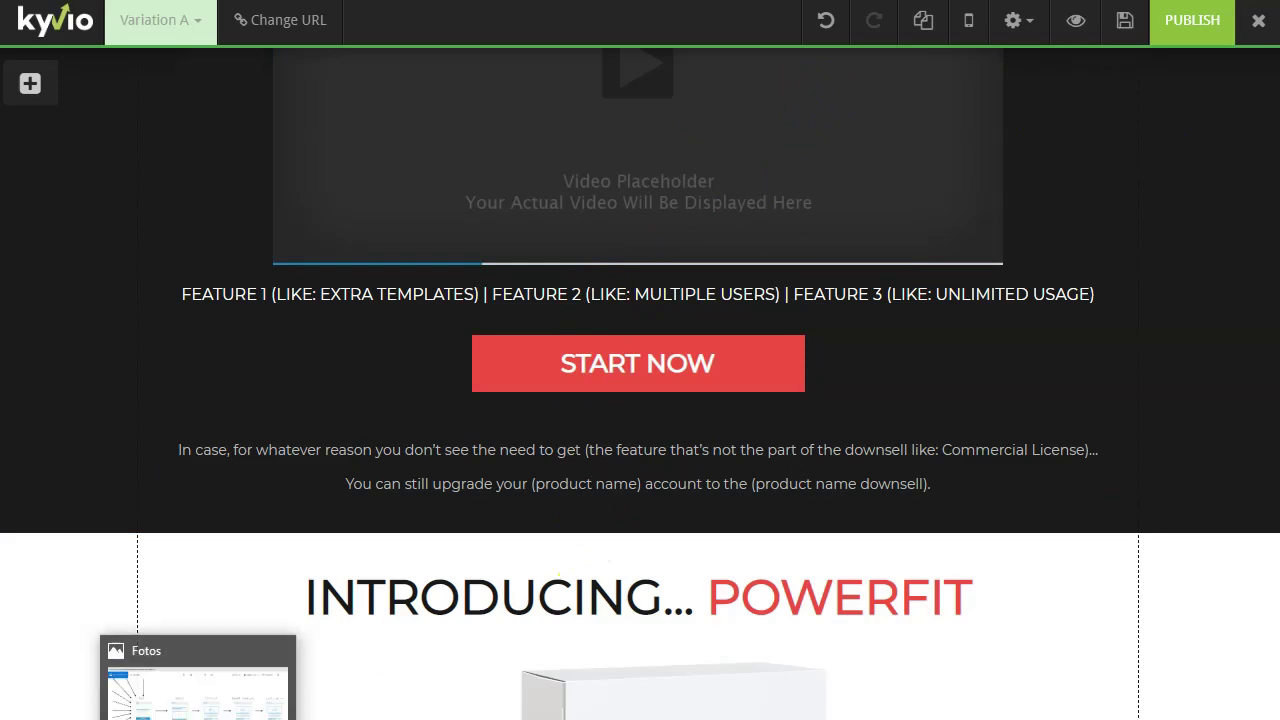
Save the Aqui esta tu six pack sequence email and dismiss the Updated! confirmation.
click(165, 670)
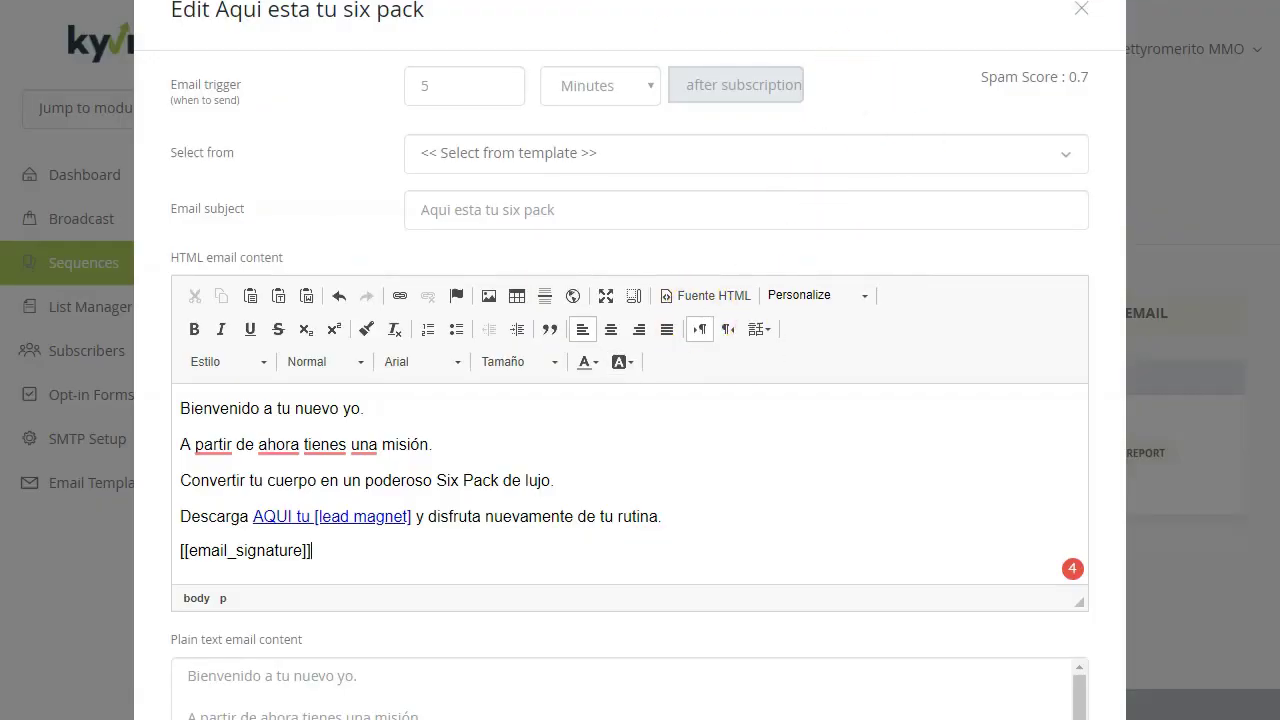
scroll(886, 580, down, 1)
scroll(951, 586, down, 2)
click(1033, 646)
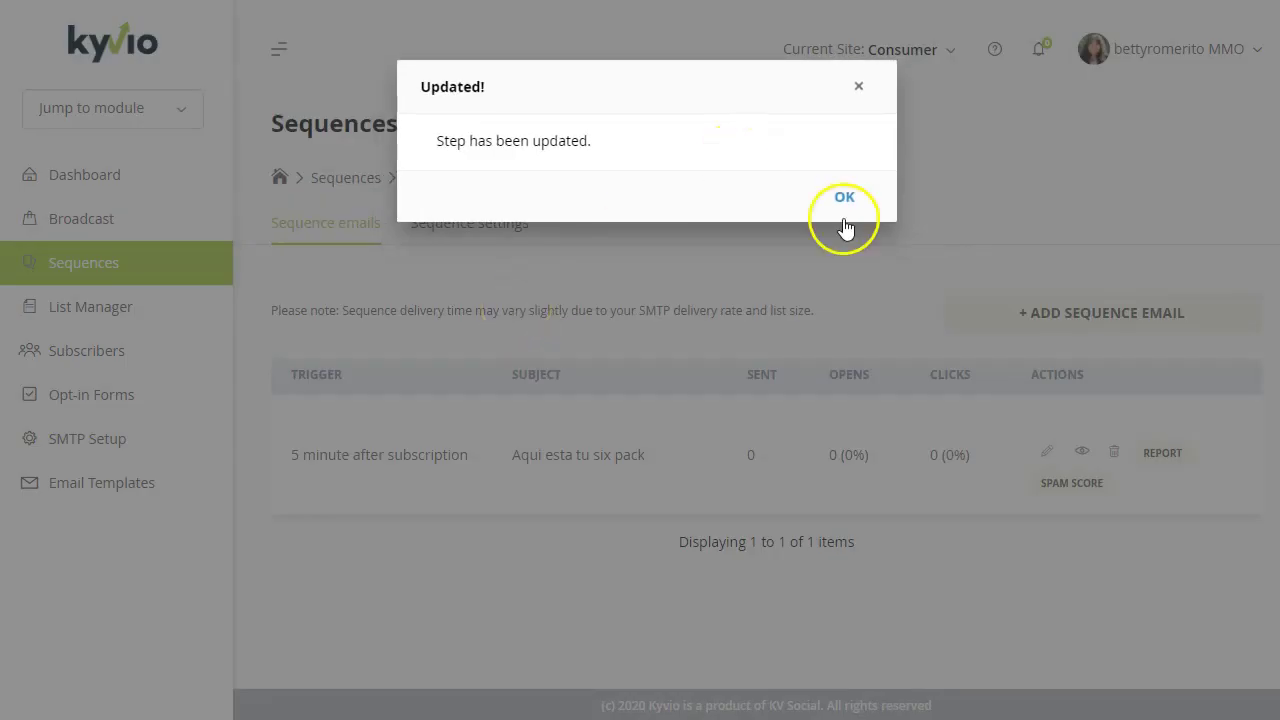
click(844, 200)
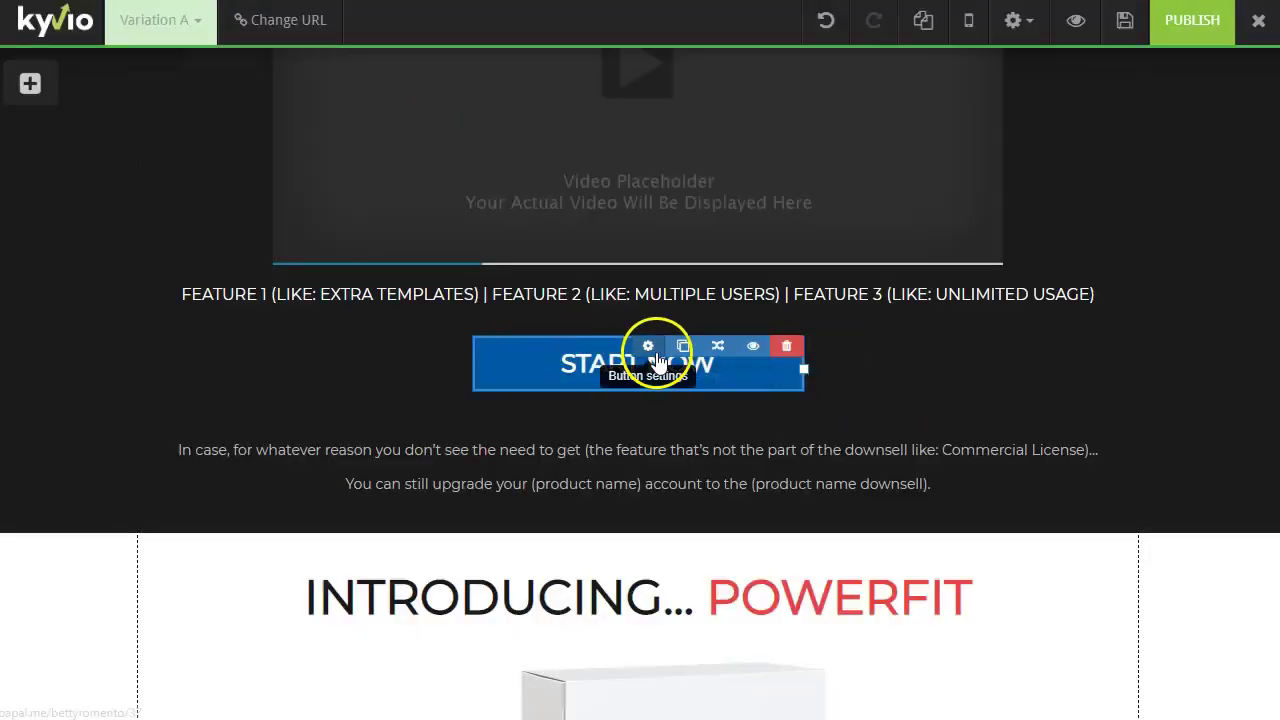
Select the downsell page's full URL in its URL settings and switch to Notepad++.
click(300, 30)
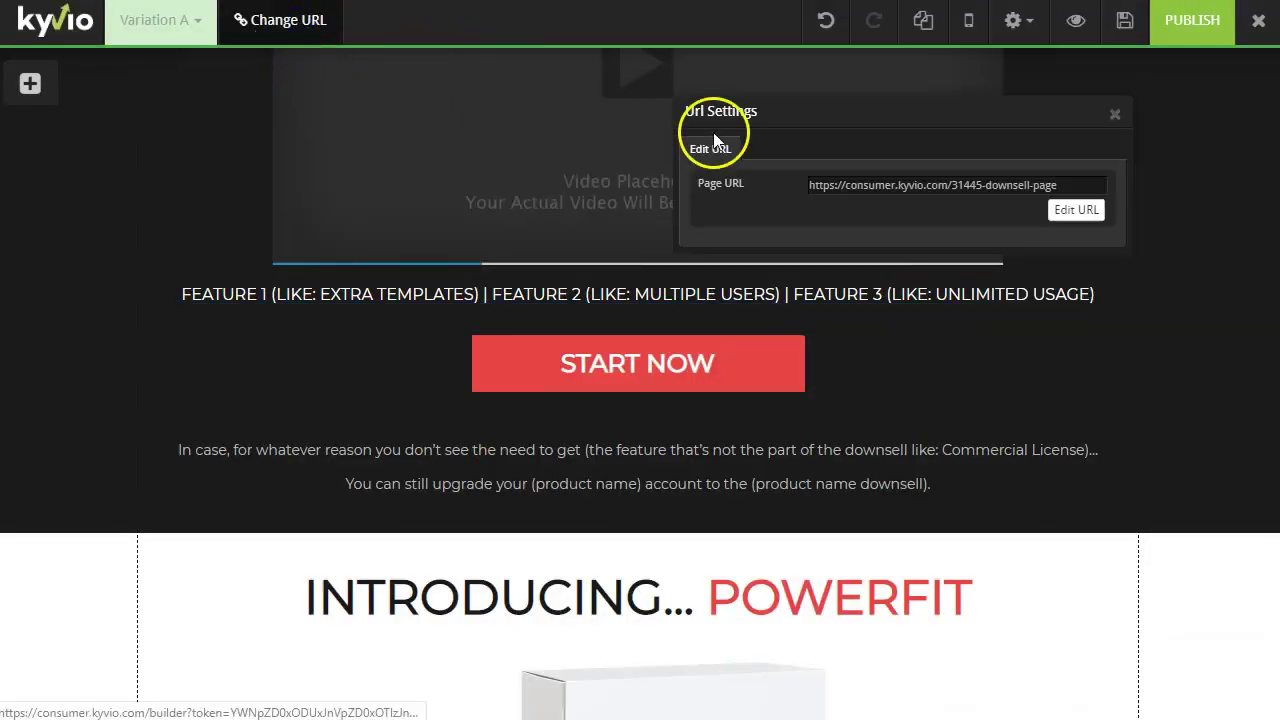
click(870, 180)
triple_click(872, 184)
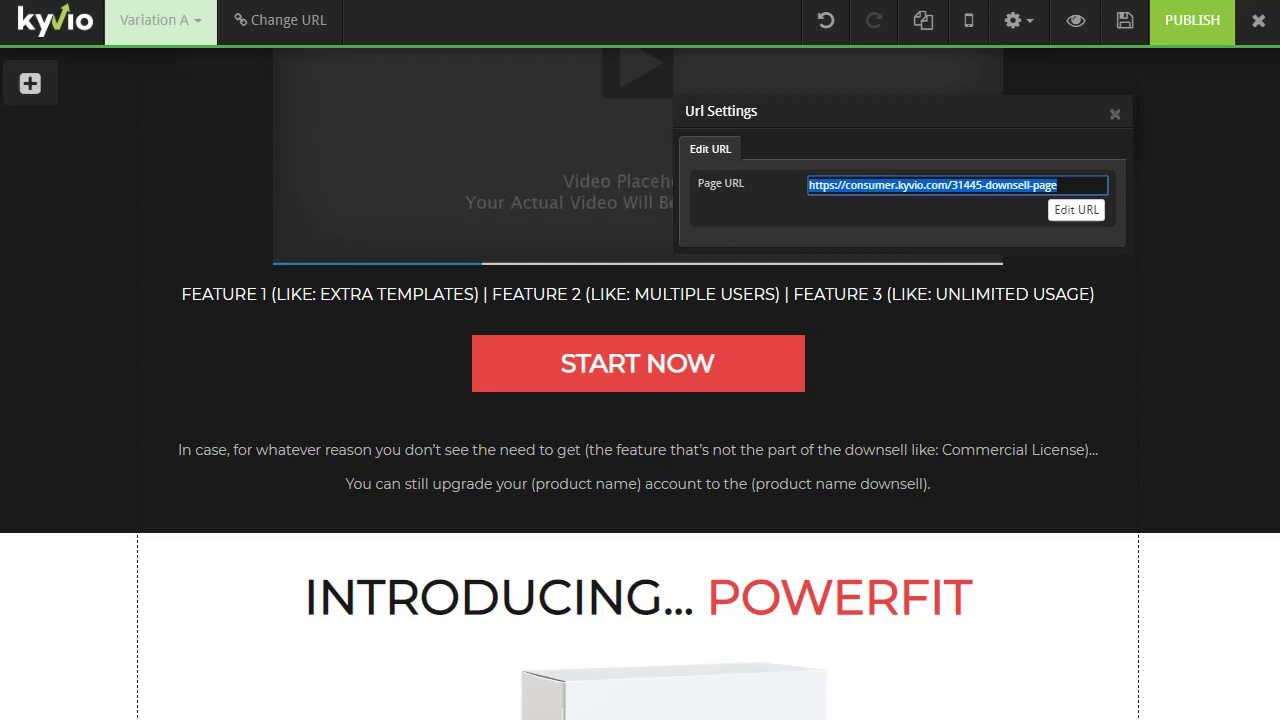
key(alt+Tab)
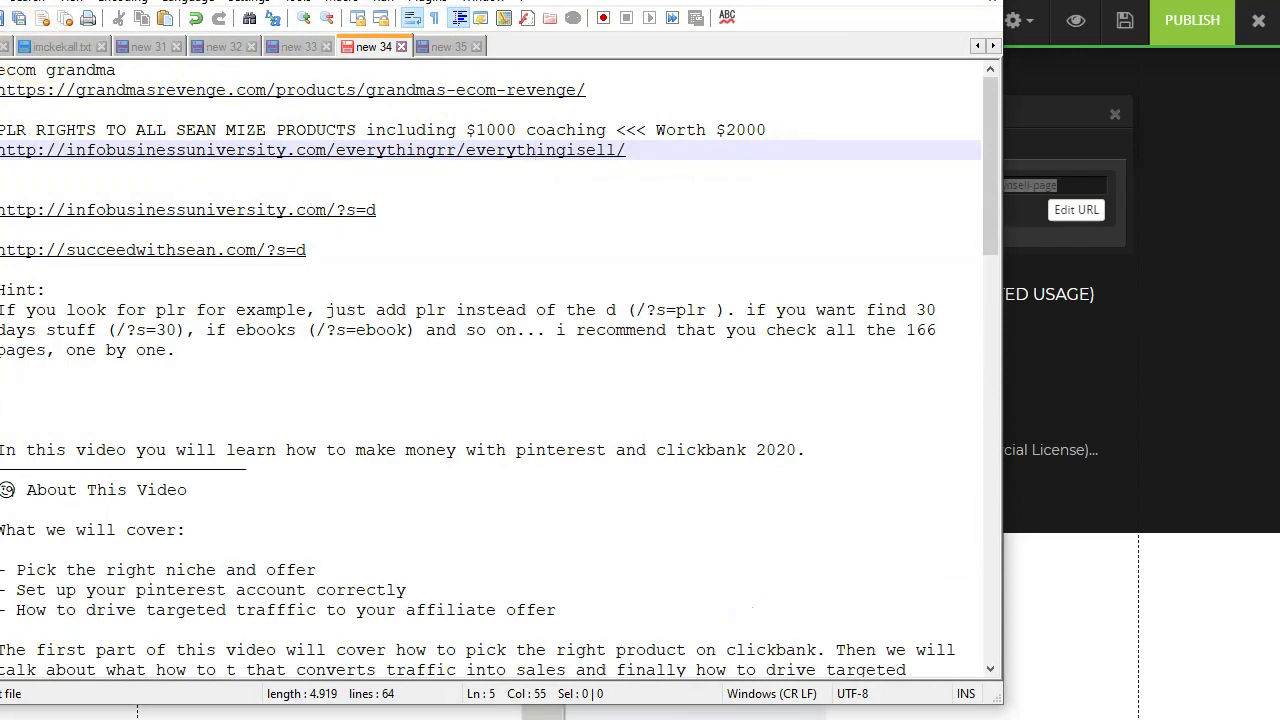
Paste page URLs onto the Optin, upsell and entrega LM lines of the links note.
key(ctrl+n)
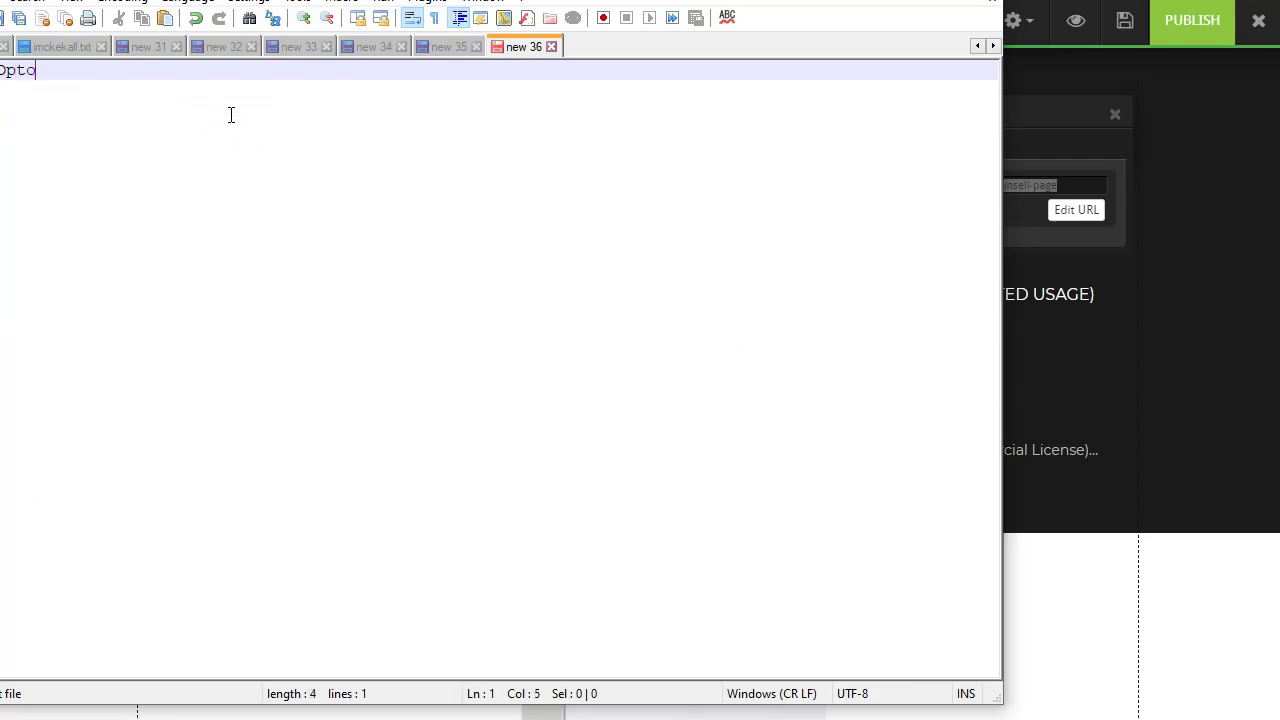
text(Optin--)
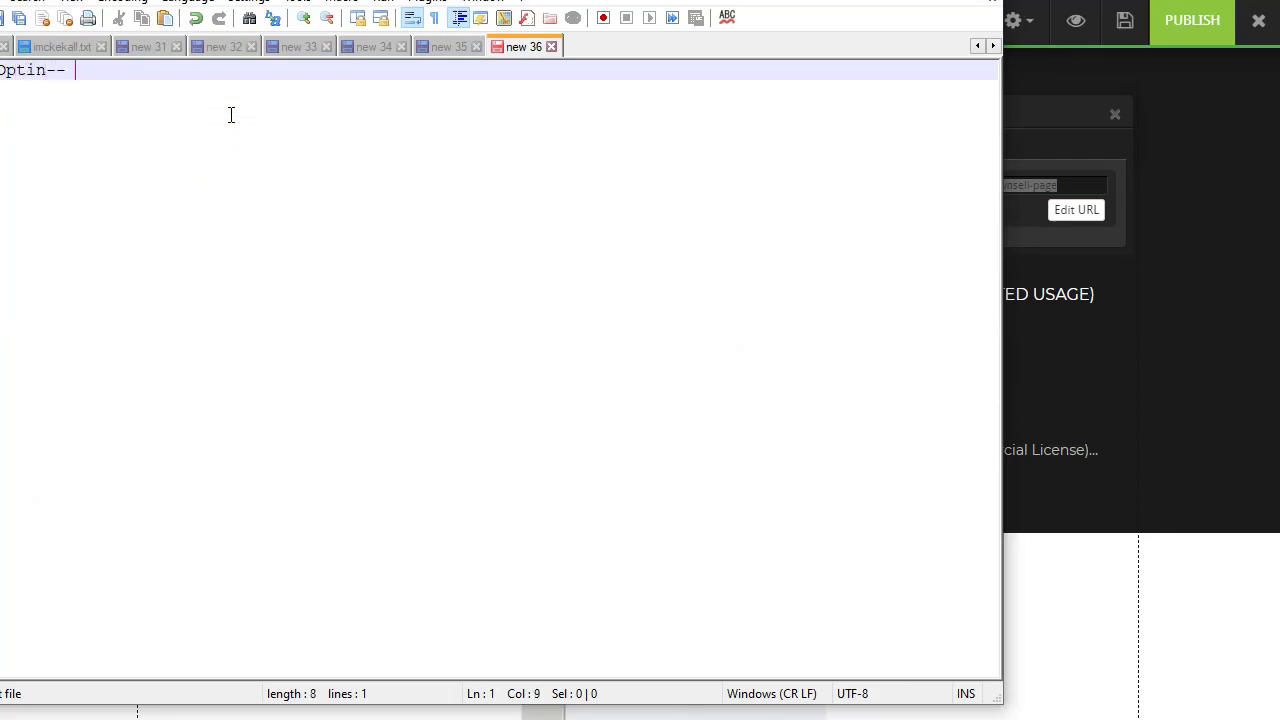
text(https://consumer.kyvio.com/31445-custom-page-eg-content-tos-etc)
key(Return)
text(upsell)
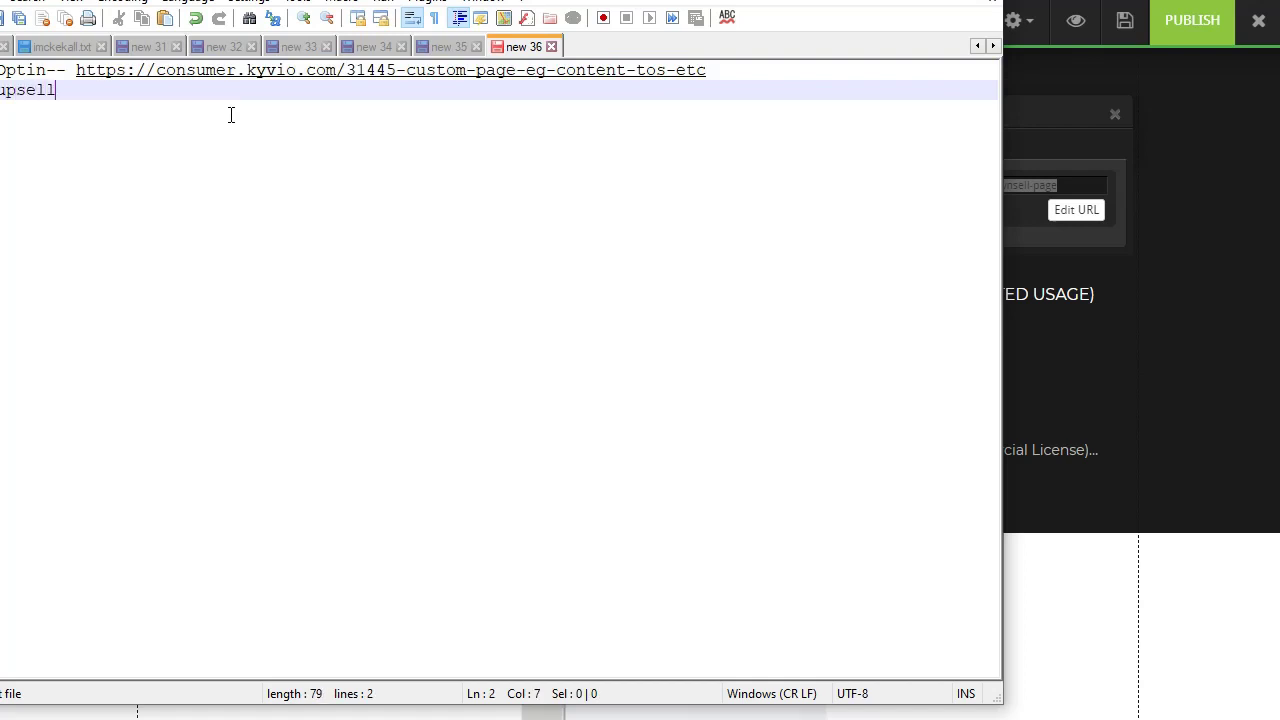
text(--)
text(https://consumer.kyvio.com/31445-custom-page-eg-content-tos-etc)
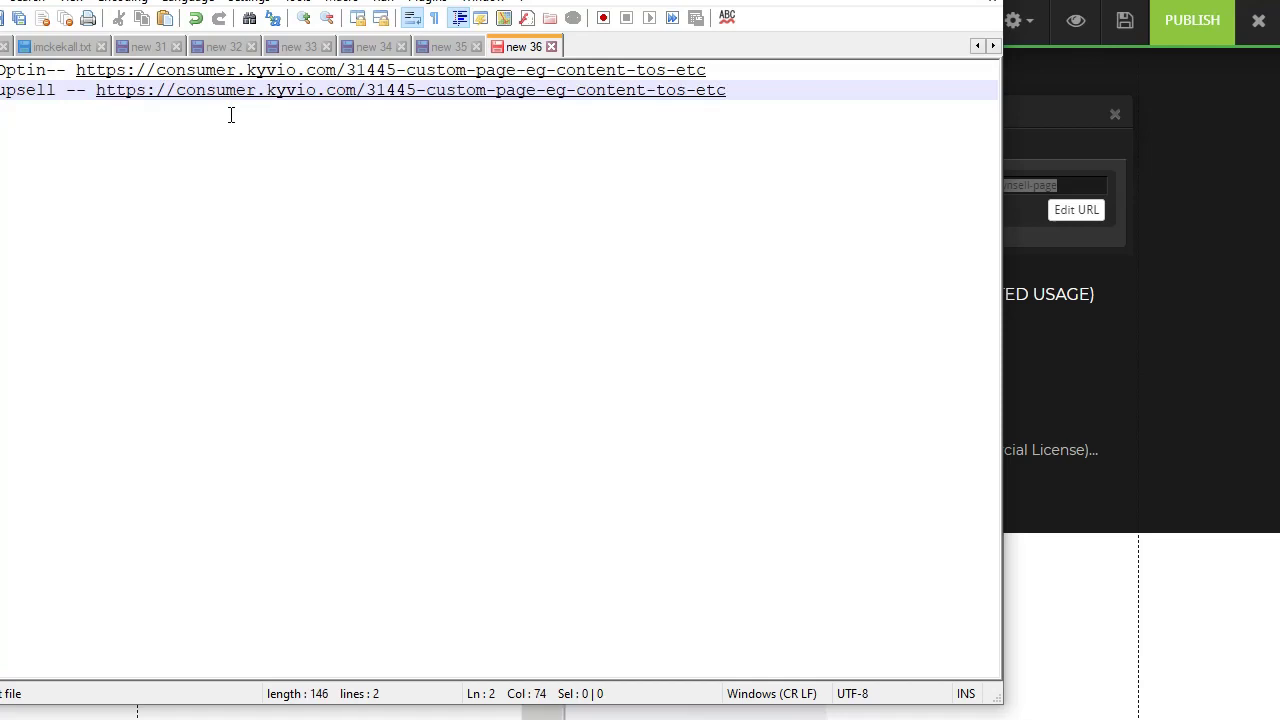
key(Return)
text(entrea)
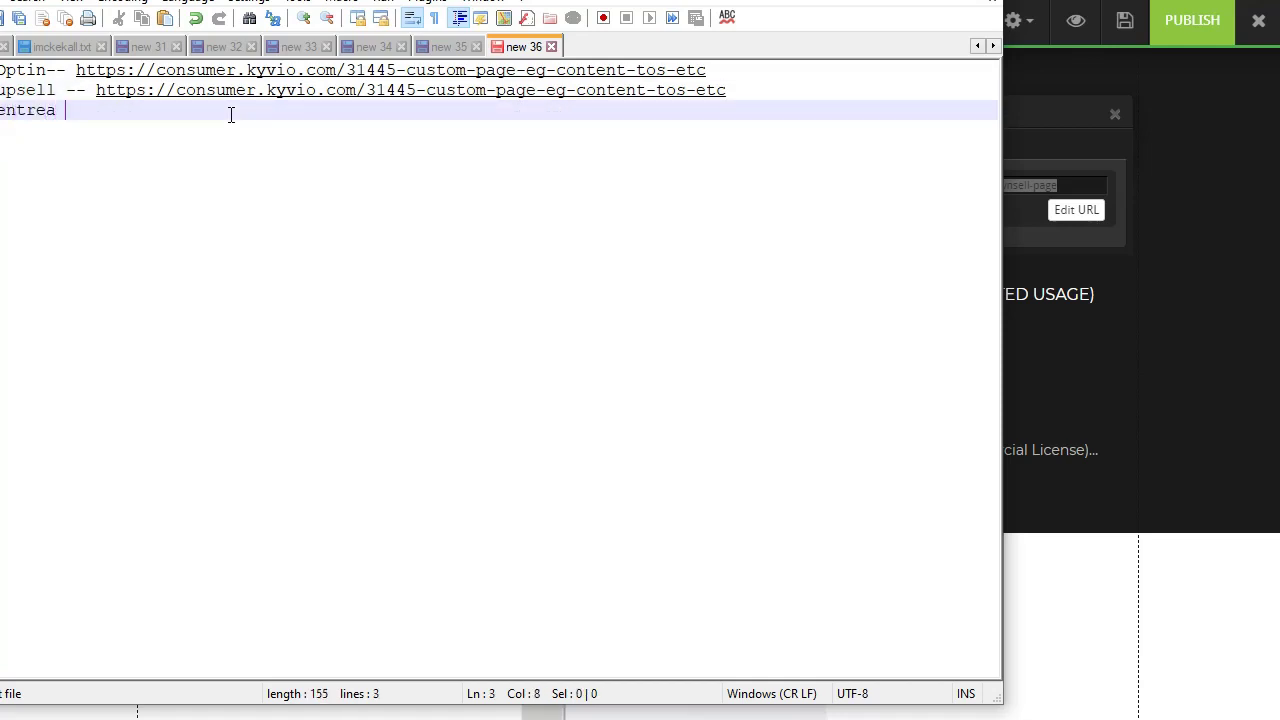
text(LM)
text(https://consumer.kyvio.com/31445-custom-page-eg-content-tos-etc)
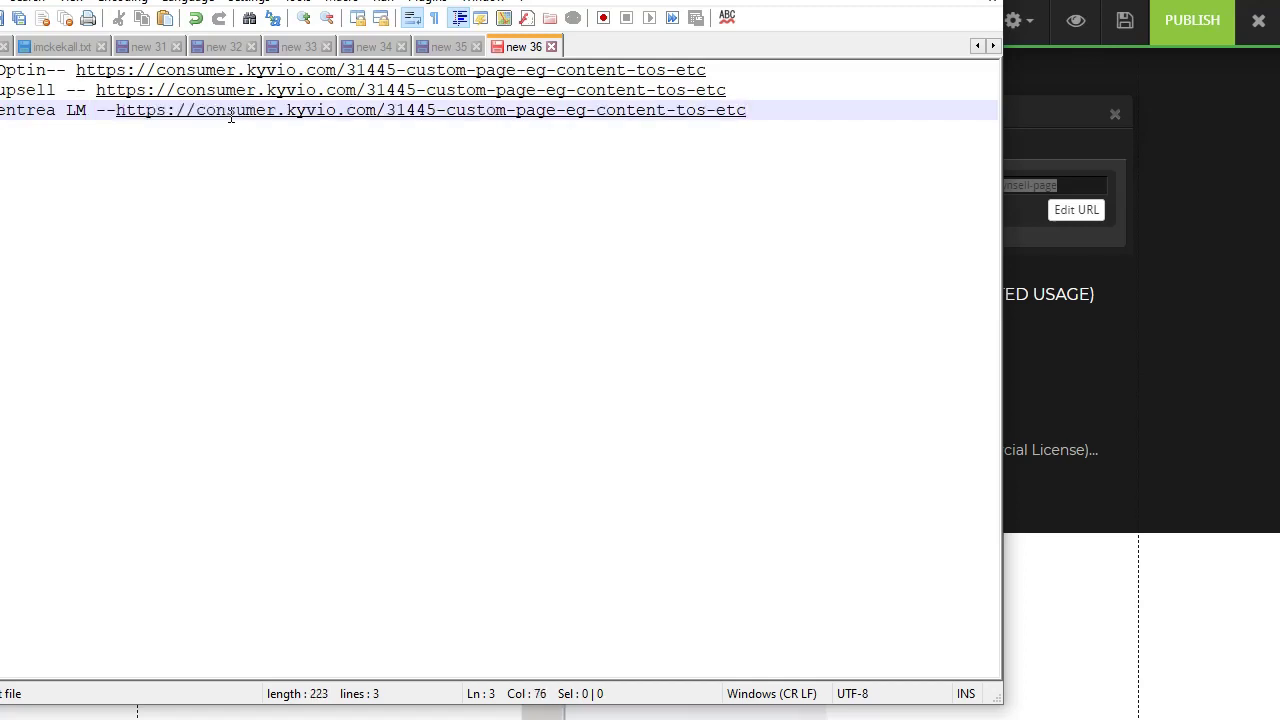
key(Return)
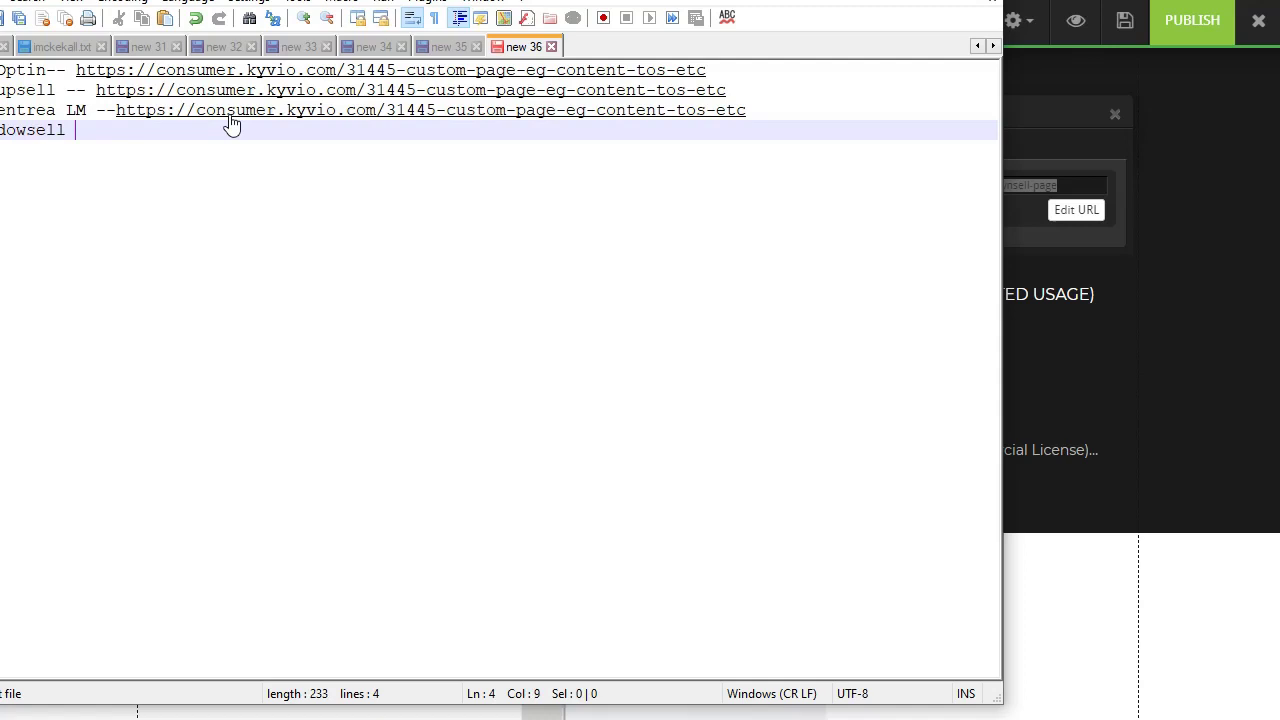
Number the lines upsell 1 and dowsell 1, and add upsell 2 and dowsell 2 lines with URLs.
click(66, 90)
text(1)
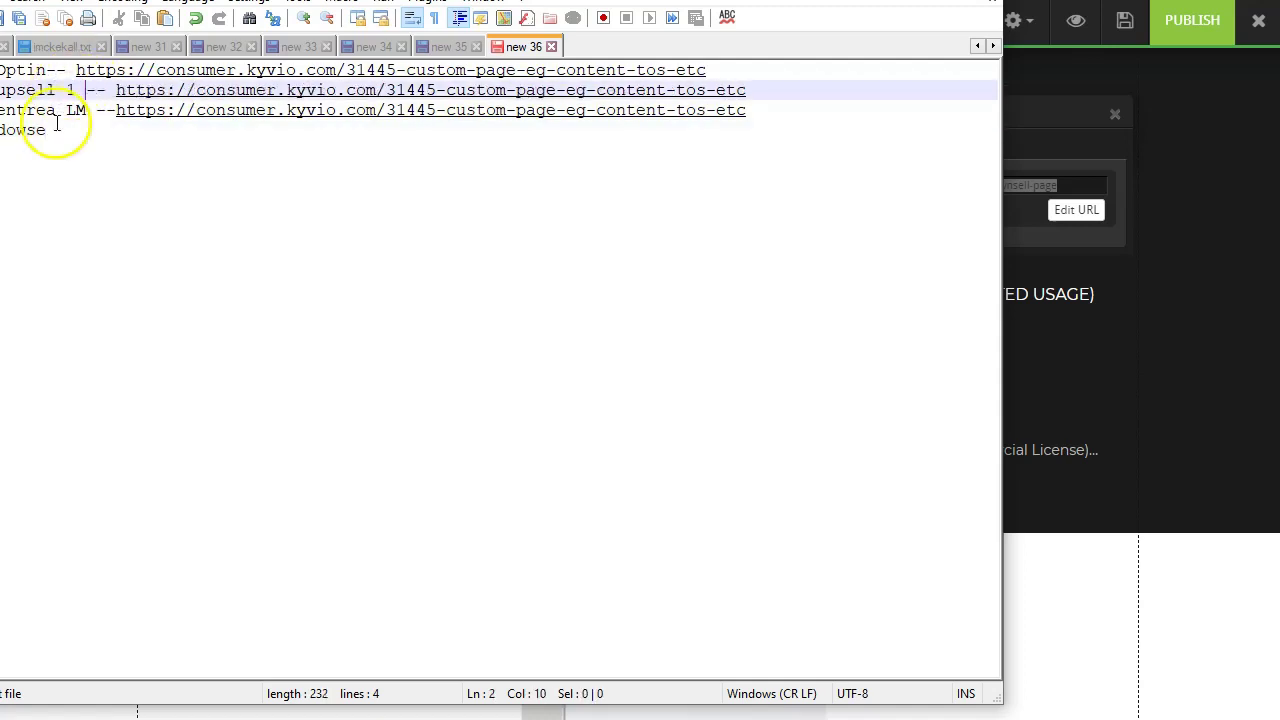
click(64, 138)
text(ll 1)
text(https://consumer.kyvio.com/31445-custom-page-eg-content-tos-etc)
key(Return)
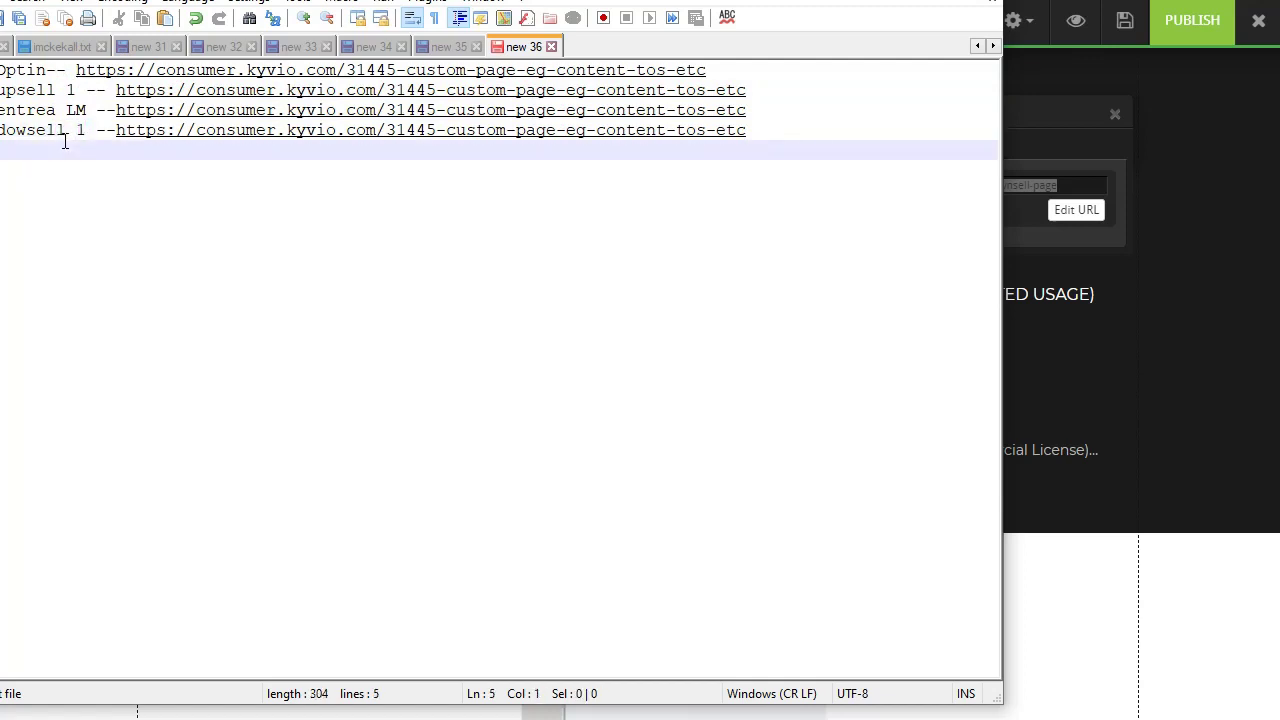
text(up)
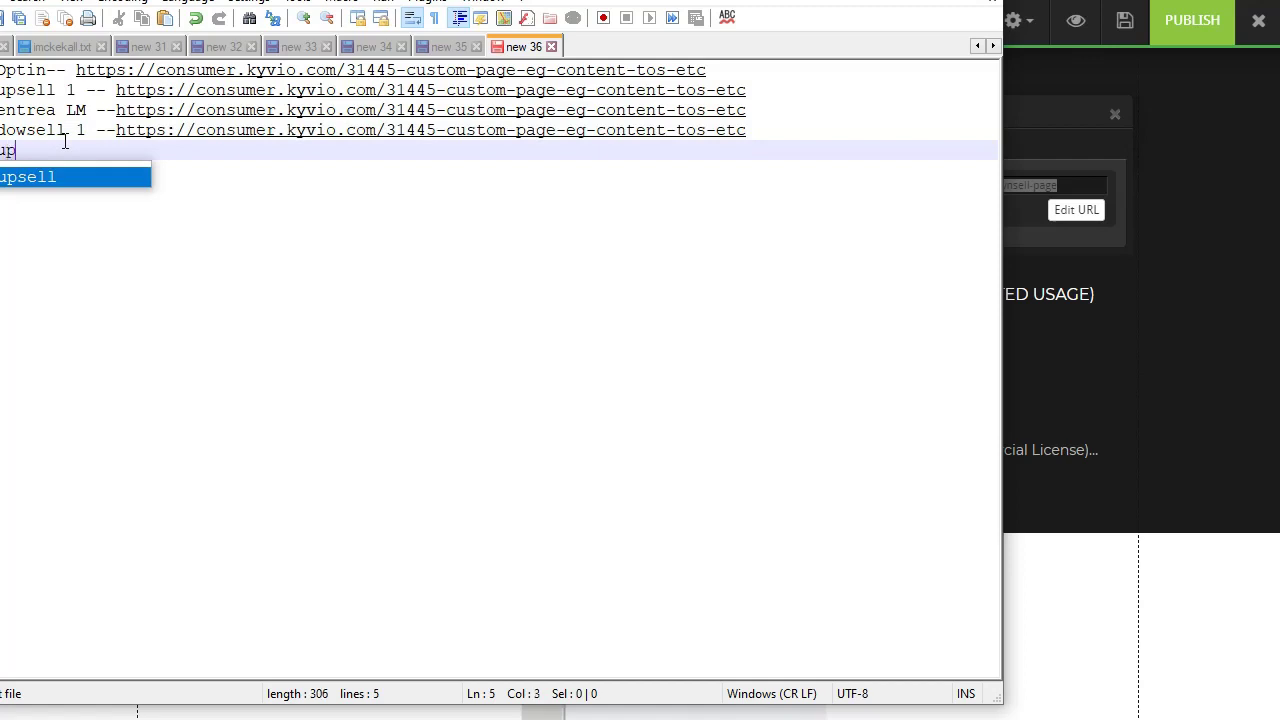
text(`sel)
text(se)
text(  -)
text(https://consumer.kyvio.com/31445-custom-page-eg-content-tos-etc)
key(Return)
text(Dewsell)
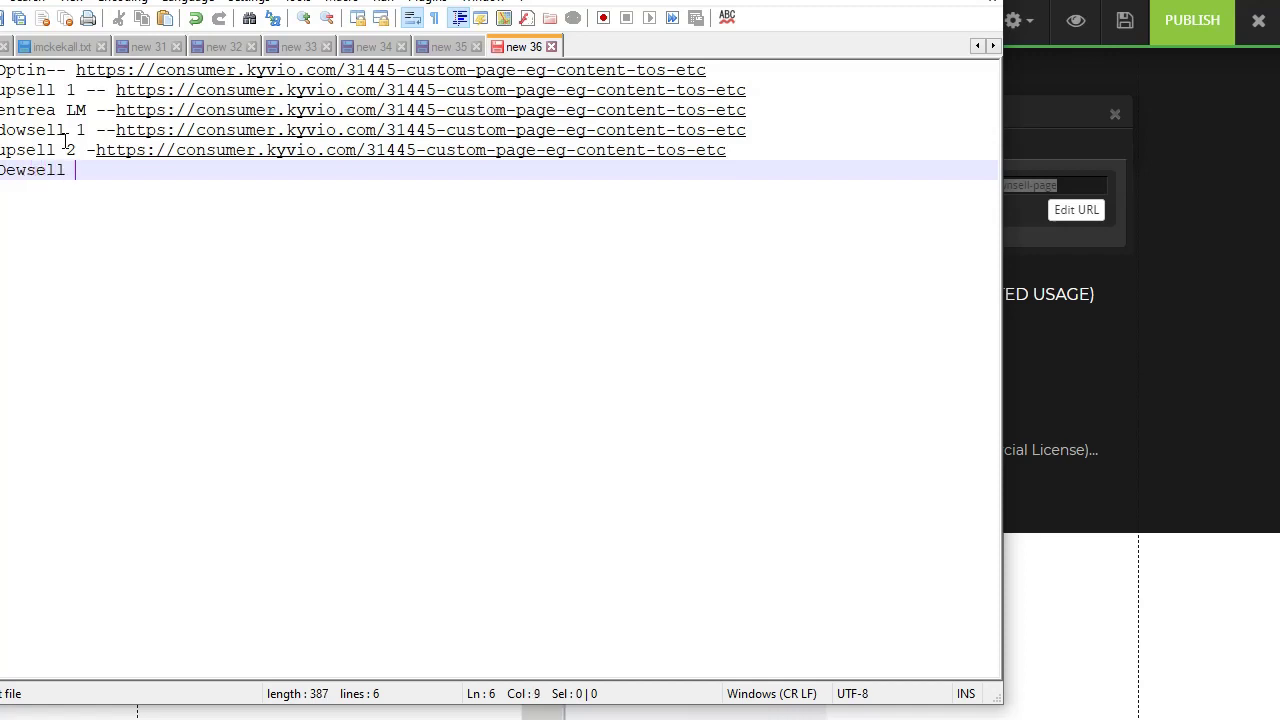
text(2)
text(https://consumer.kyvio.com/31445-custom-page-eg-content-tos-etc)
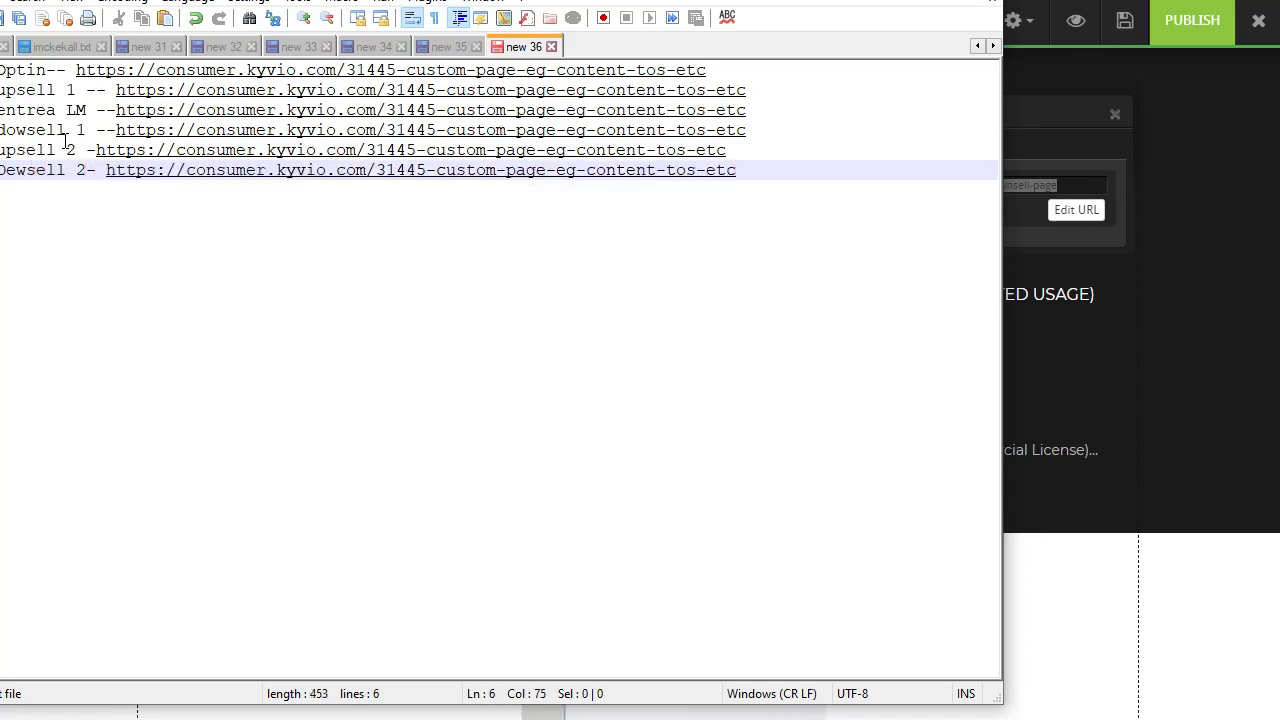
key(Return)
key(Return)
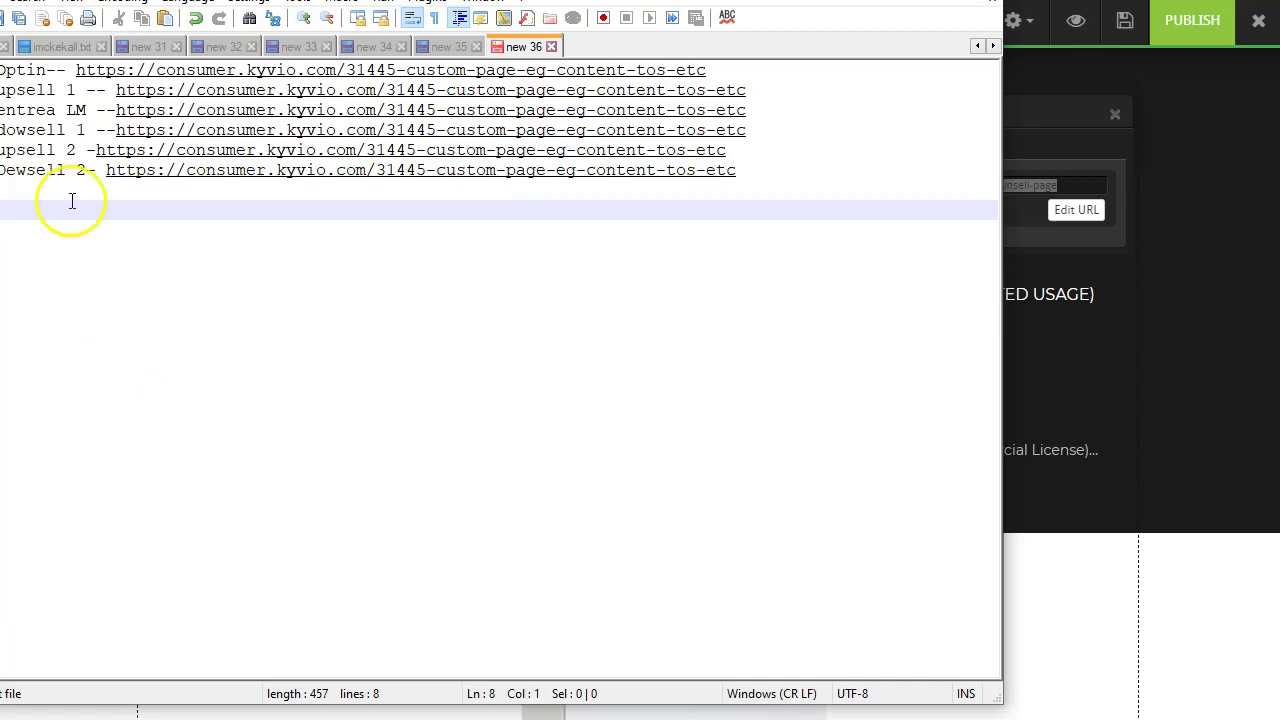
Fill the Entrega de productos line and add an 'Entrega upsell 1' line with its URL.
click(35, 192)
text(S)
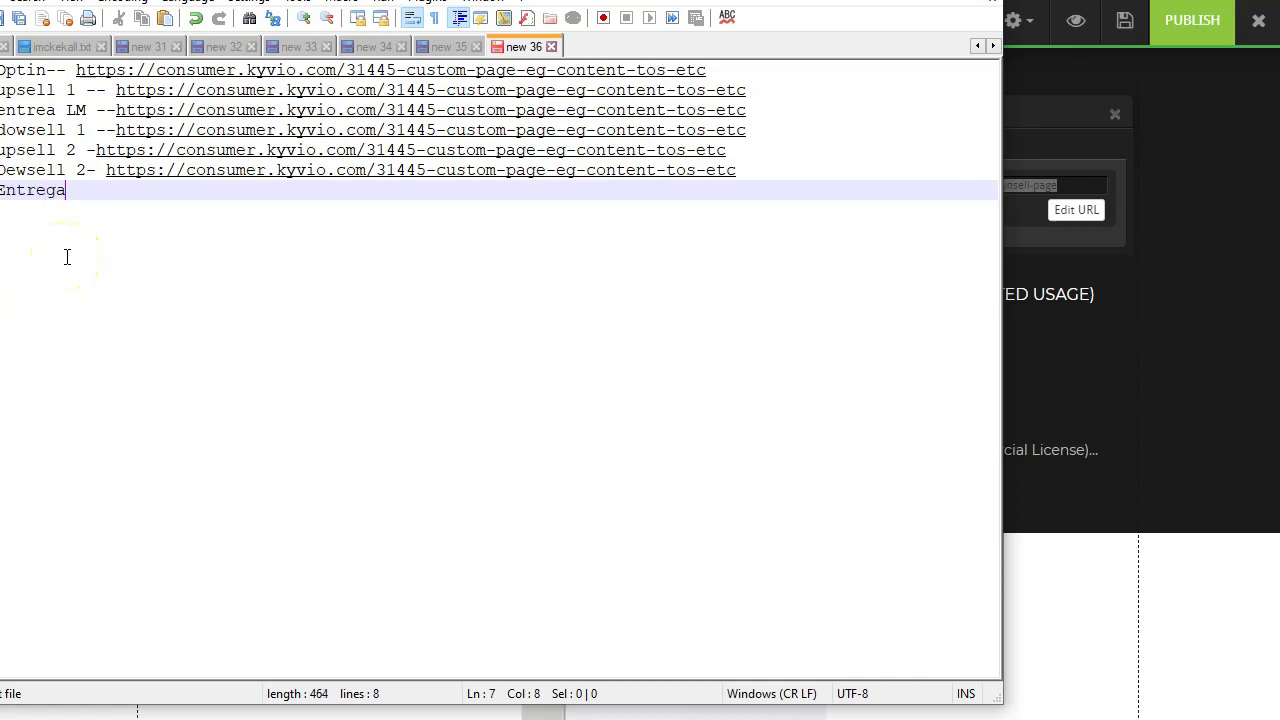
text( de productos)
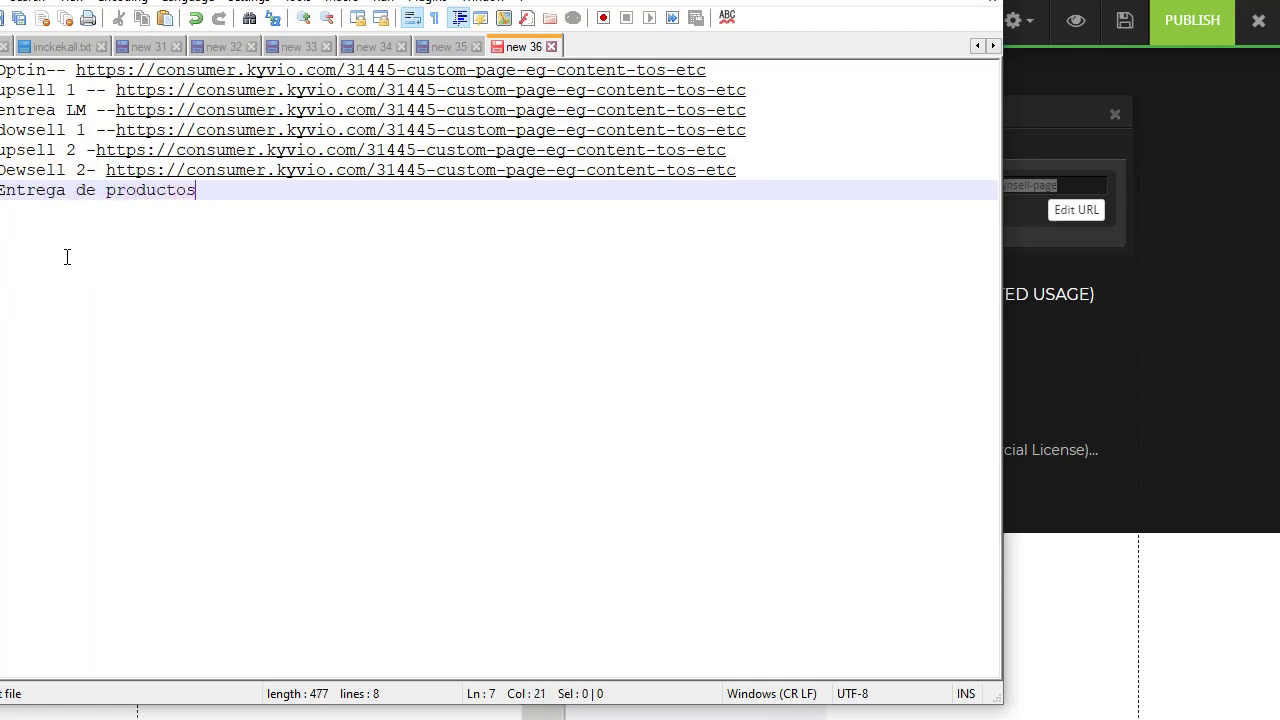
text(https://consumer.kyvio.com/31445-custom-page-eg-content-tos-etc)
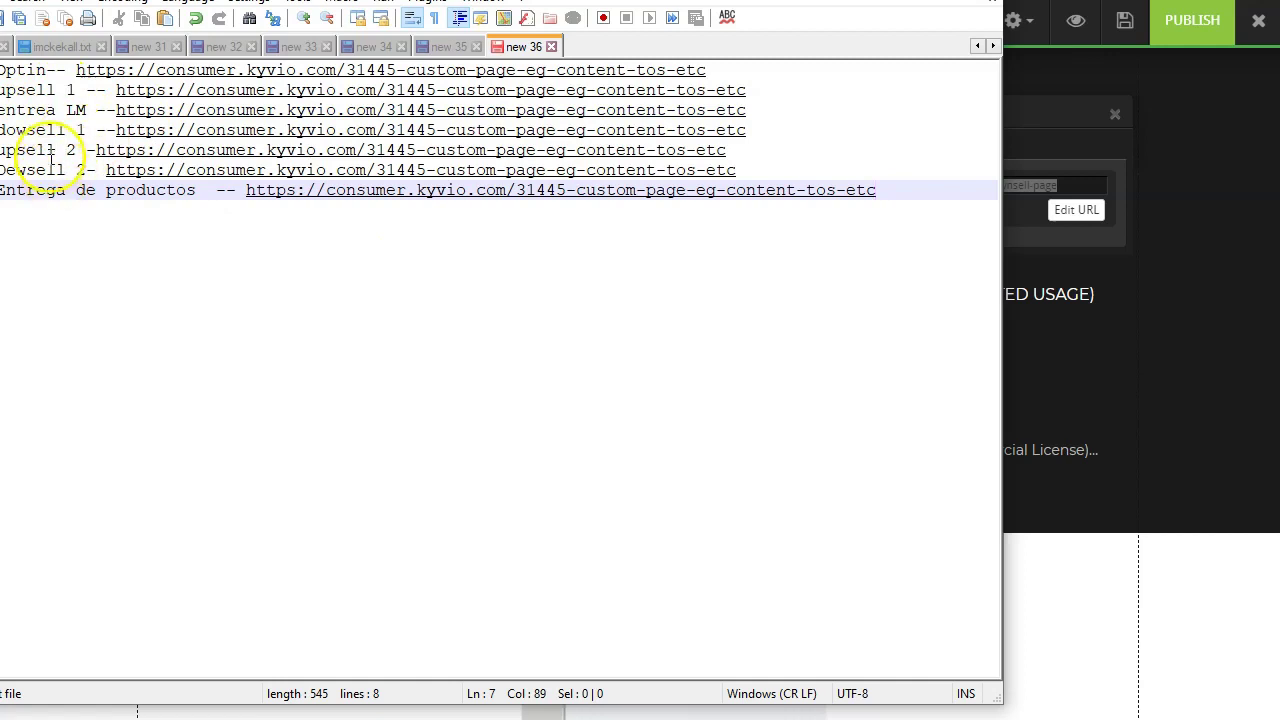
click(761, 137)
key(Return)
text(Entrega)
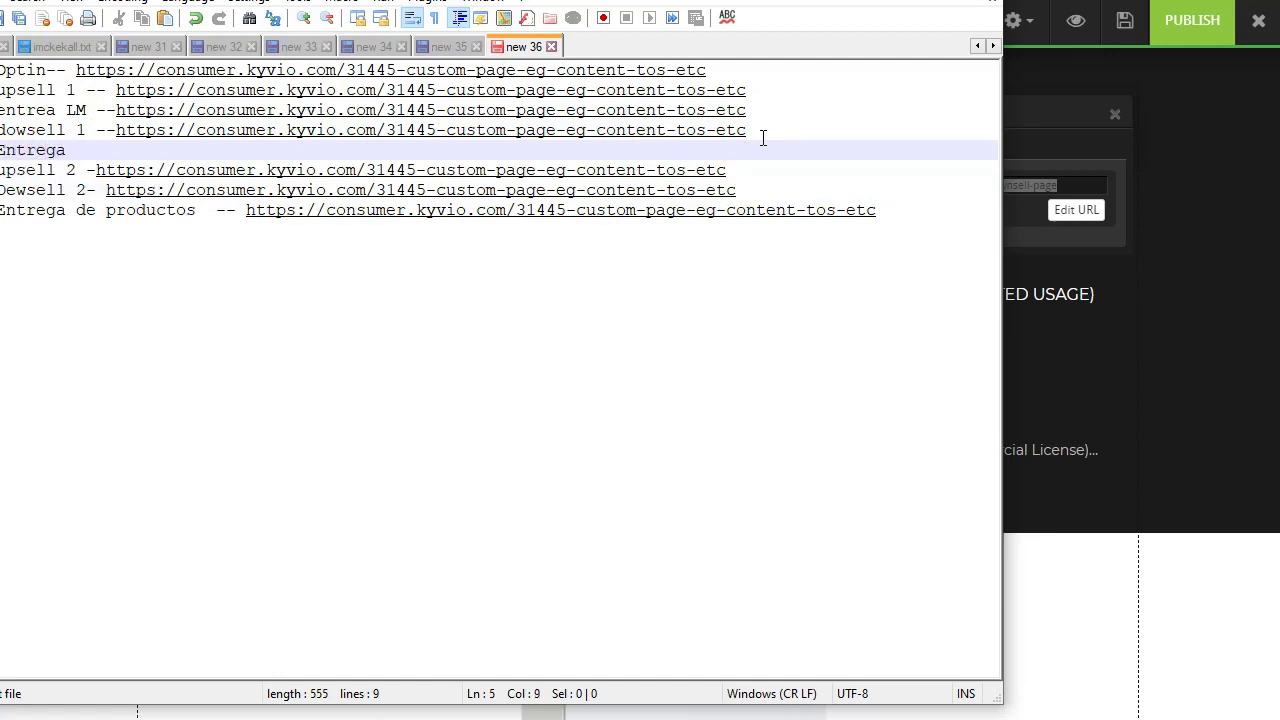
text( upsell)
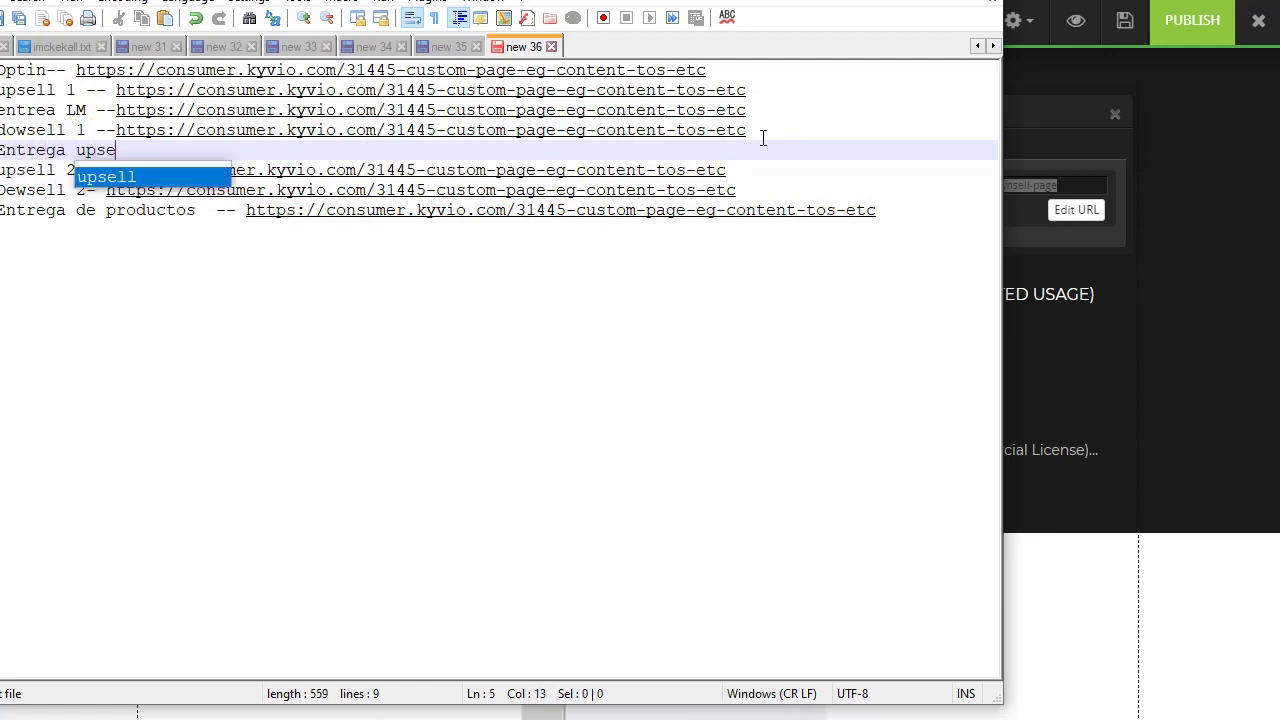
text( 1 --)
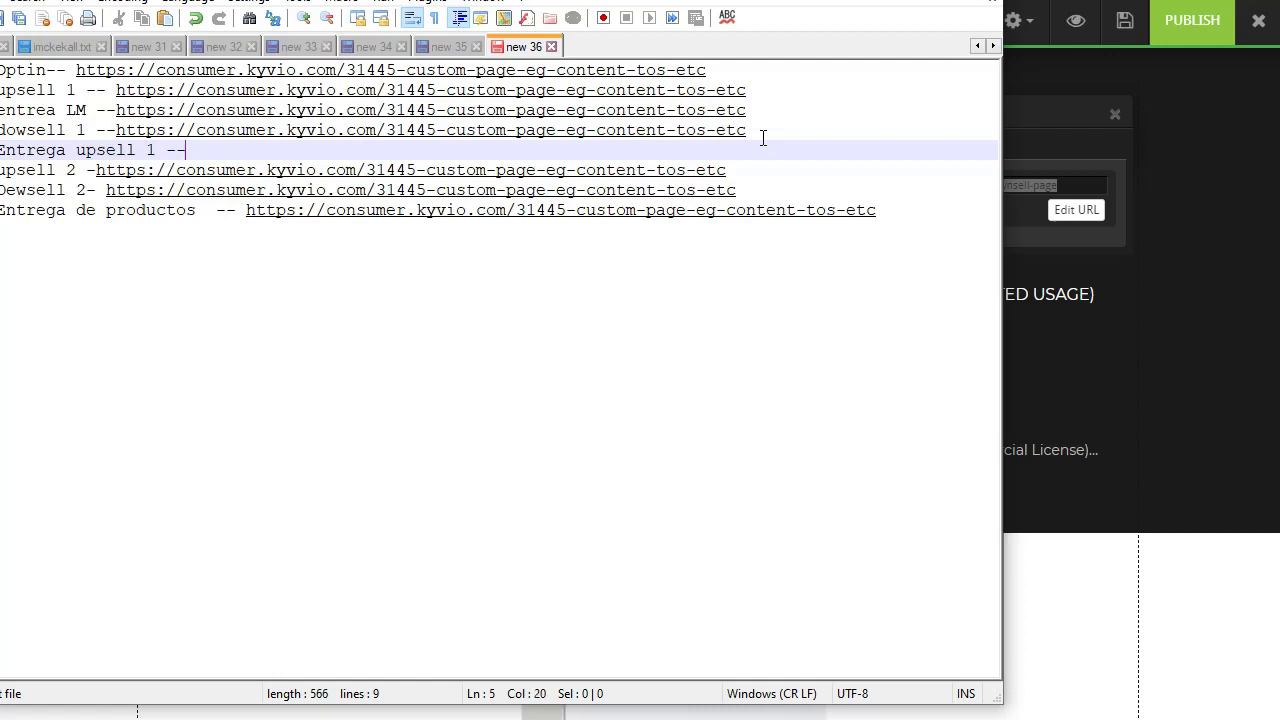
text(https://consumer.kyvio.com/31445-custom-page-eg-content-tos-etc)
Add an 'entrega upsell 2' line below upsell 2 holding the pasted page URL.
key(Down)
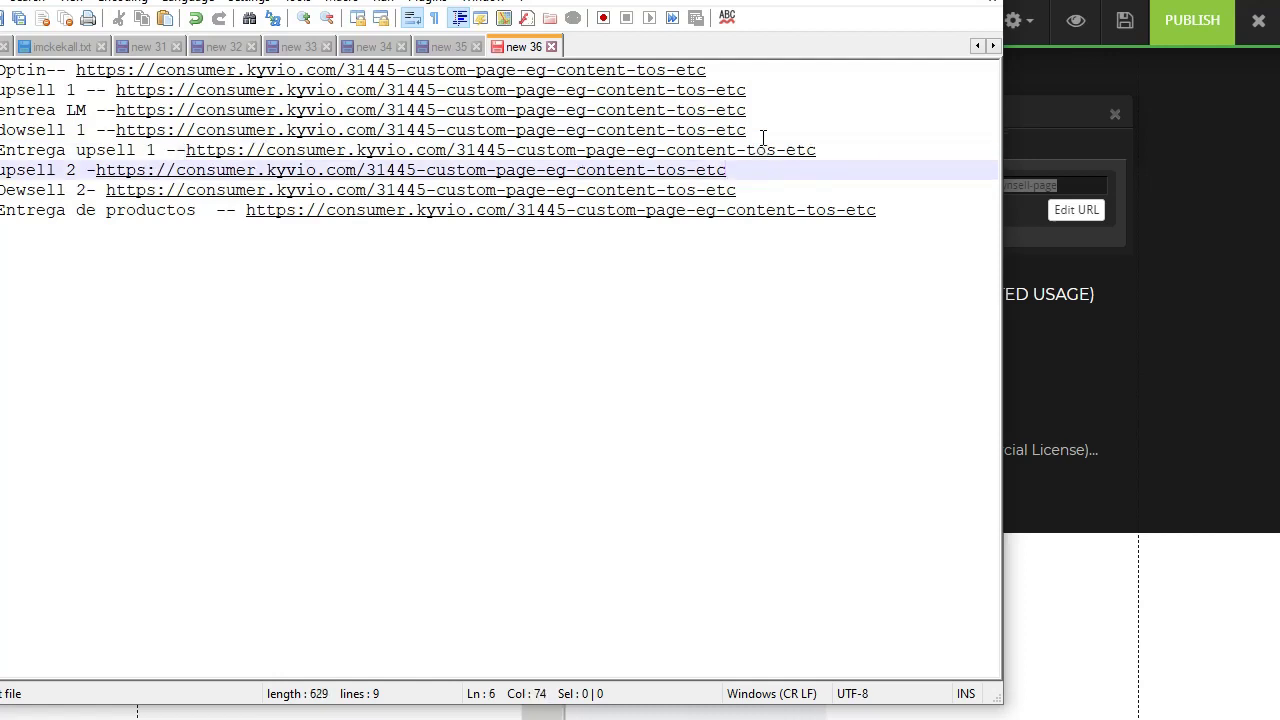
key(Return)
text(entrega upsell)
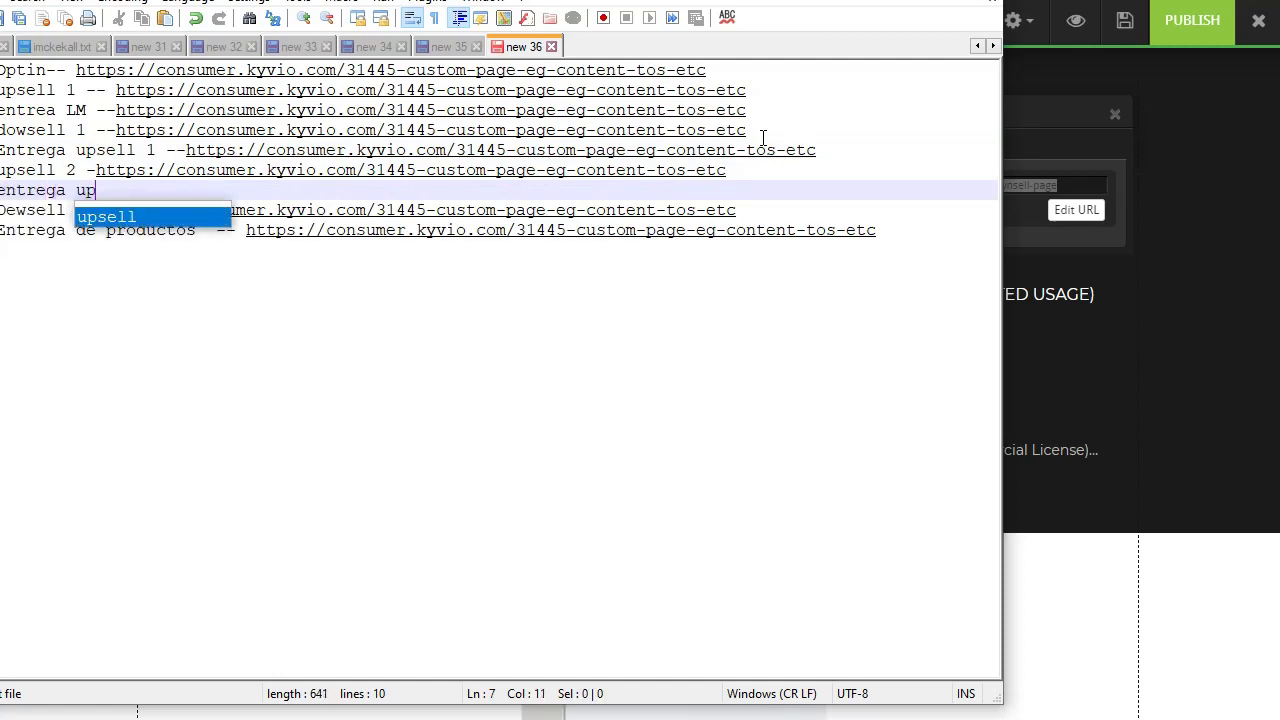
text( 2 -)
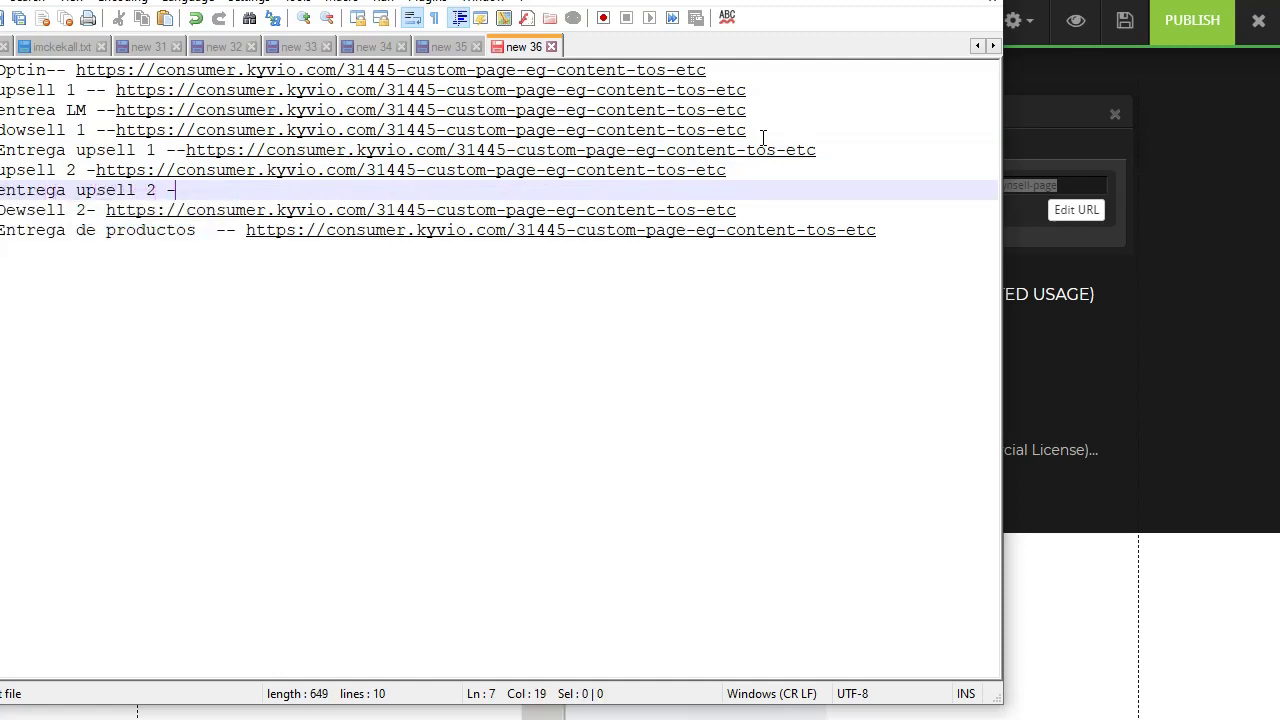
text(https://consumer.kyvio.com/31445-custom-page-eg-content-tos-etc)
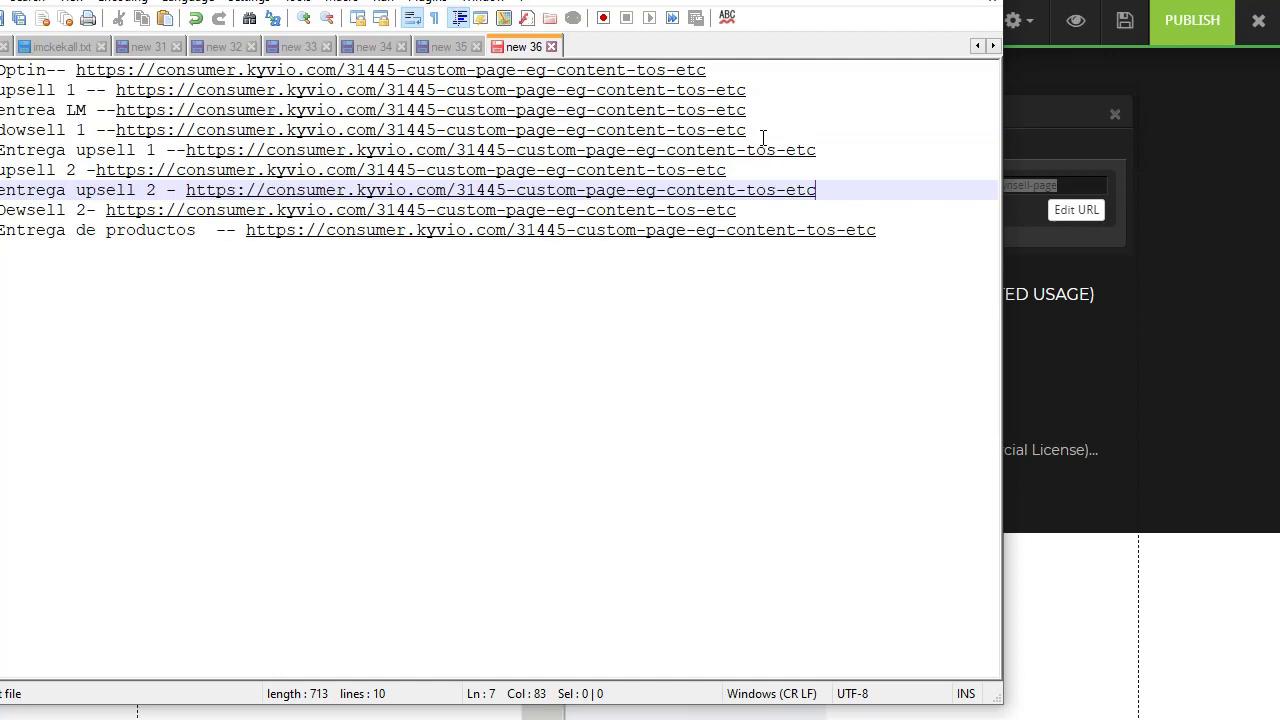
key(Down)
key(Up)
key(Up)
key(Up)
key(Up)
key(Down)
key(Down)
key(Down)
key(Down)
key(Down)
key(Up)
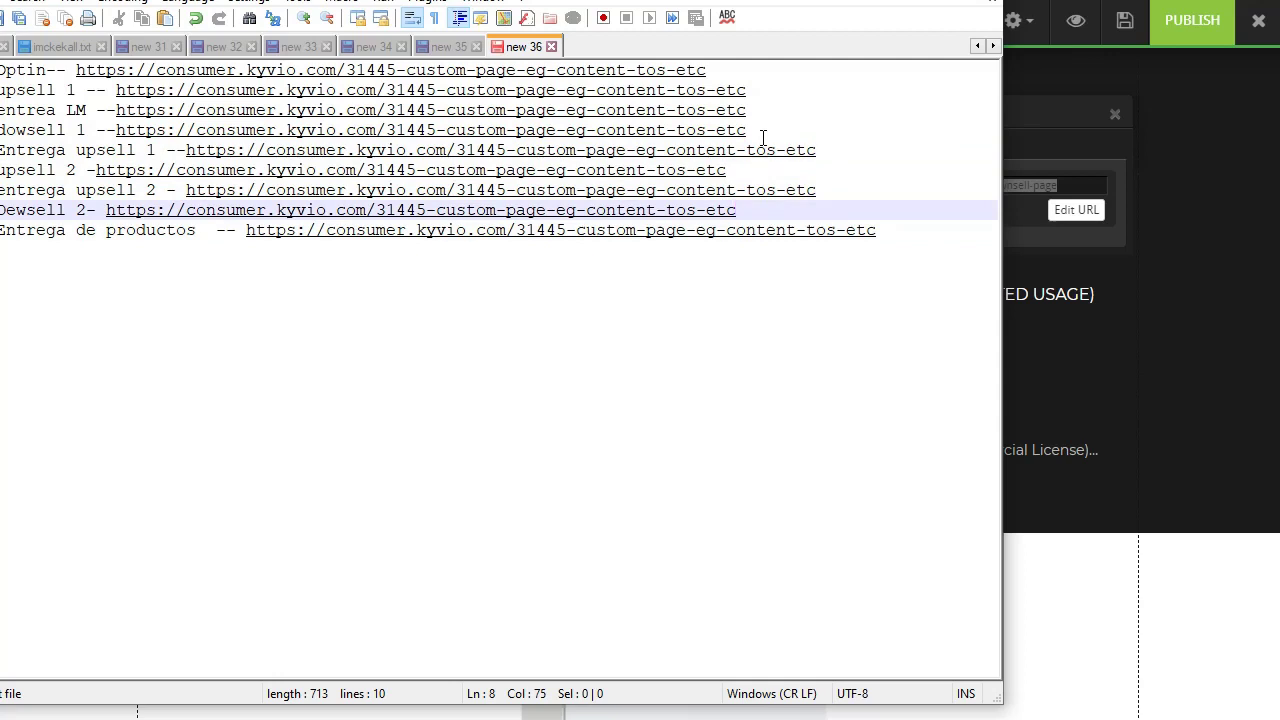
key(Up)
key(Up)
key(Up)
key(Down)
key(Down)
key(Down)
key(Down)
key(Down)
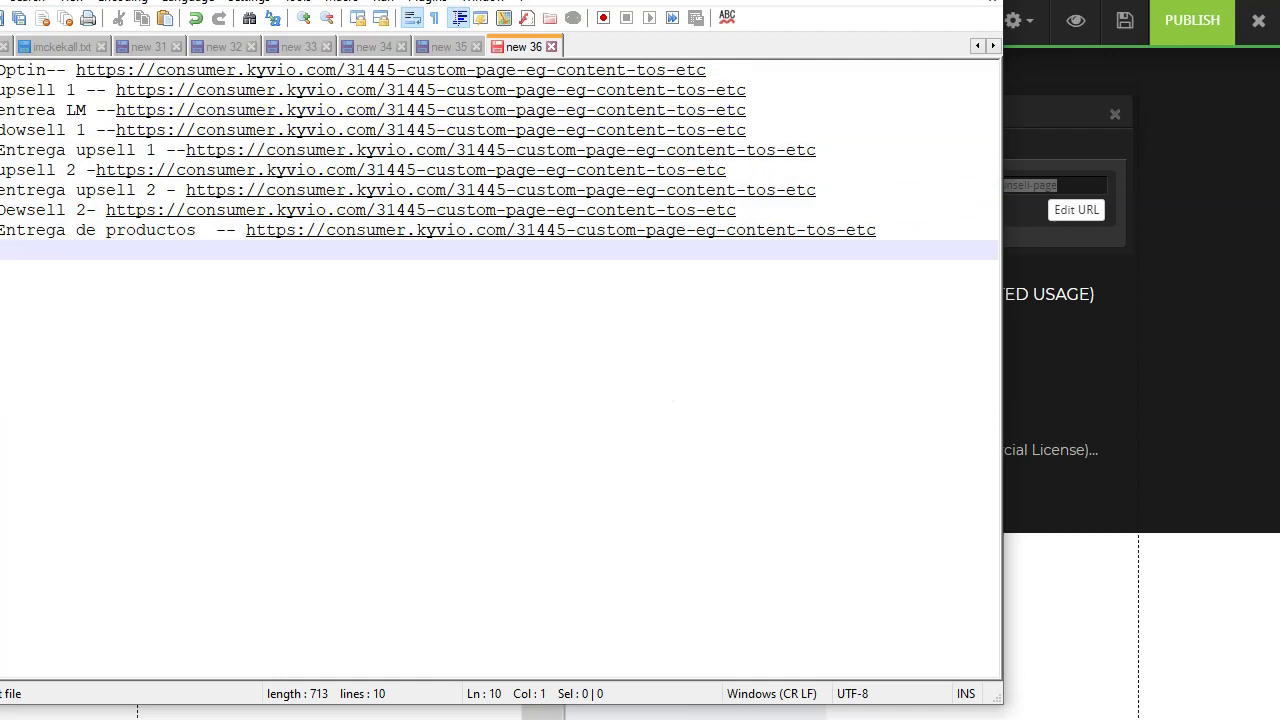
key(alt+Tab)
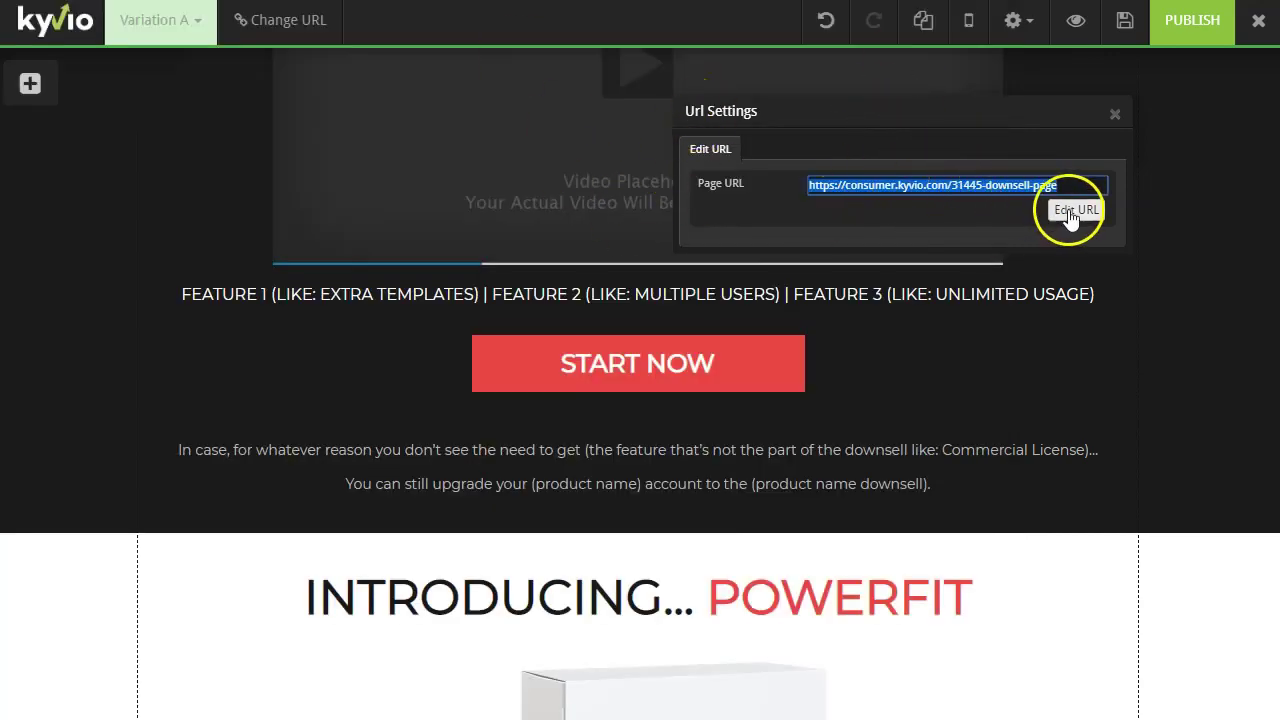
Change the START NOW button's PayPal link prefix from 'HTTP' to lowercase 'http'.
click(1117, 114)
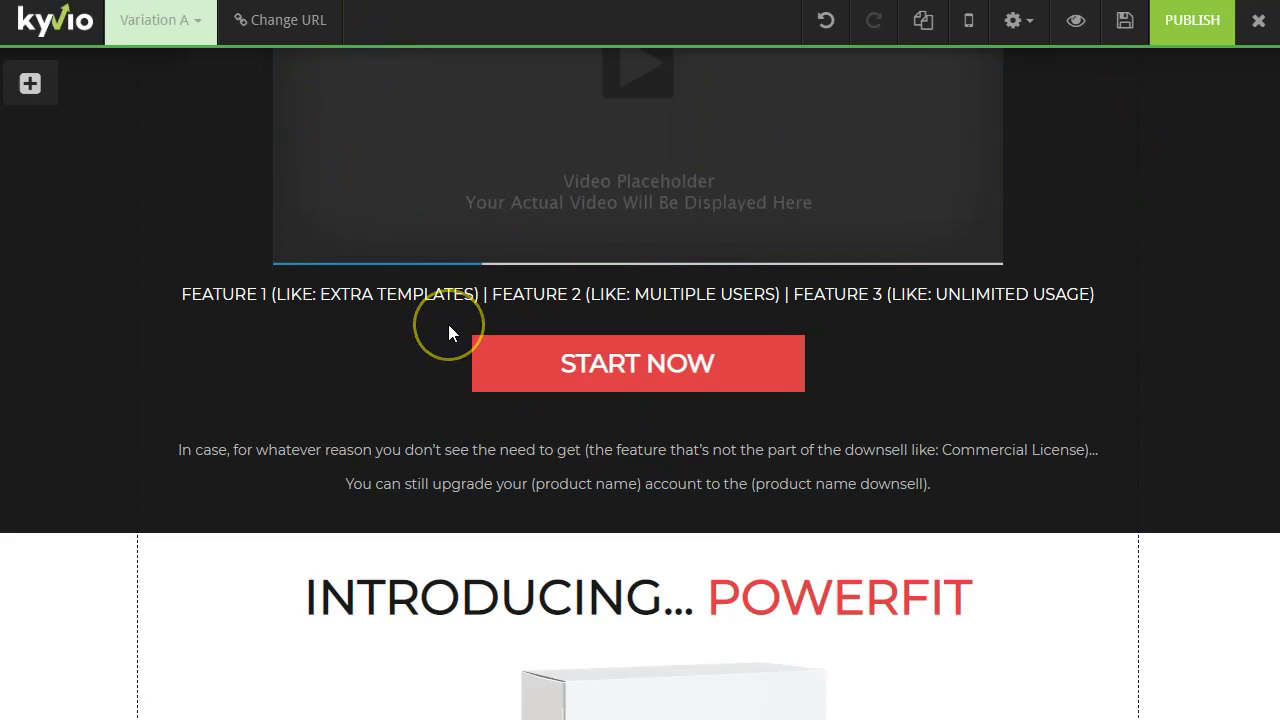
scroll(448, 324, up, 4)
scroll(448, 324, up, 2)
scroll(448, 324, down, 5)
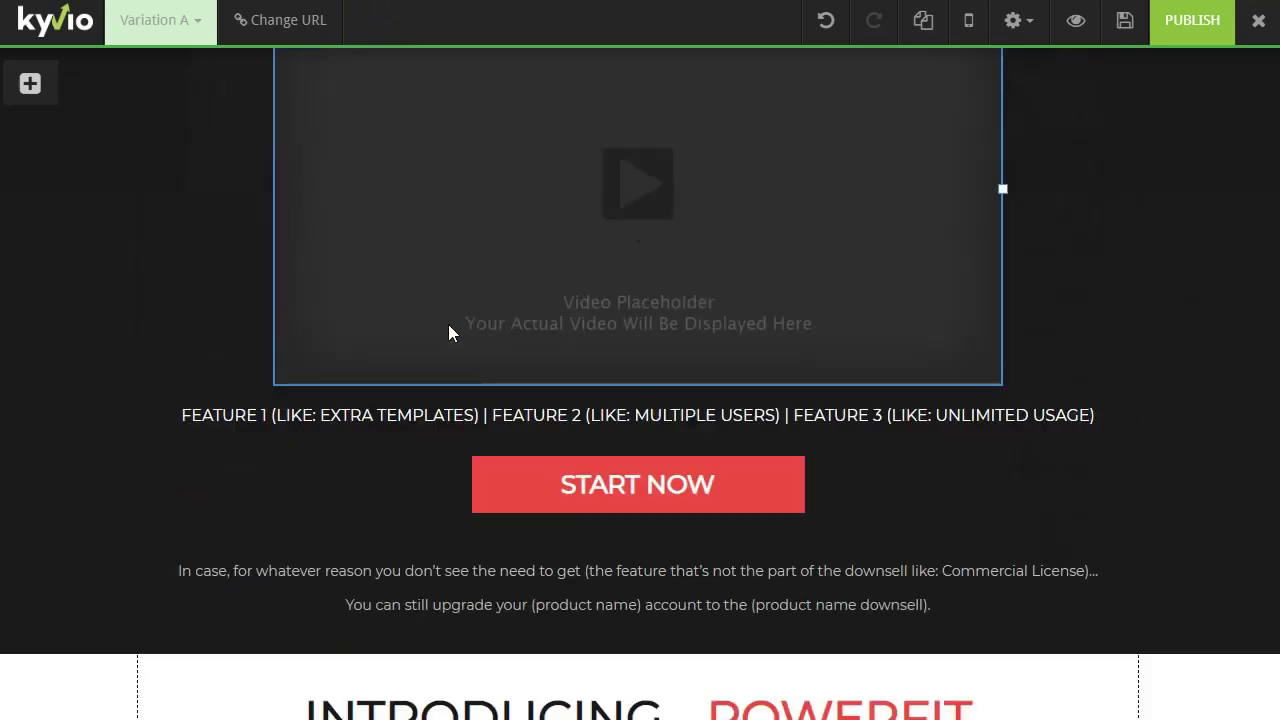
scroll(626, 223, down, 4)
click(648, 148)
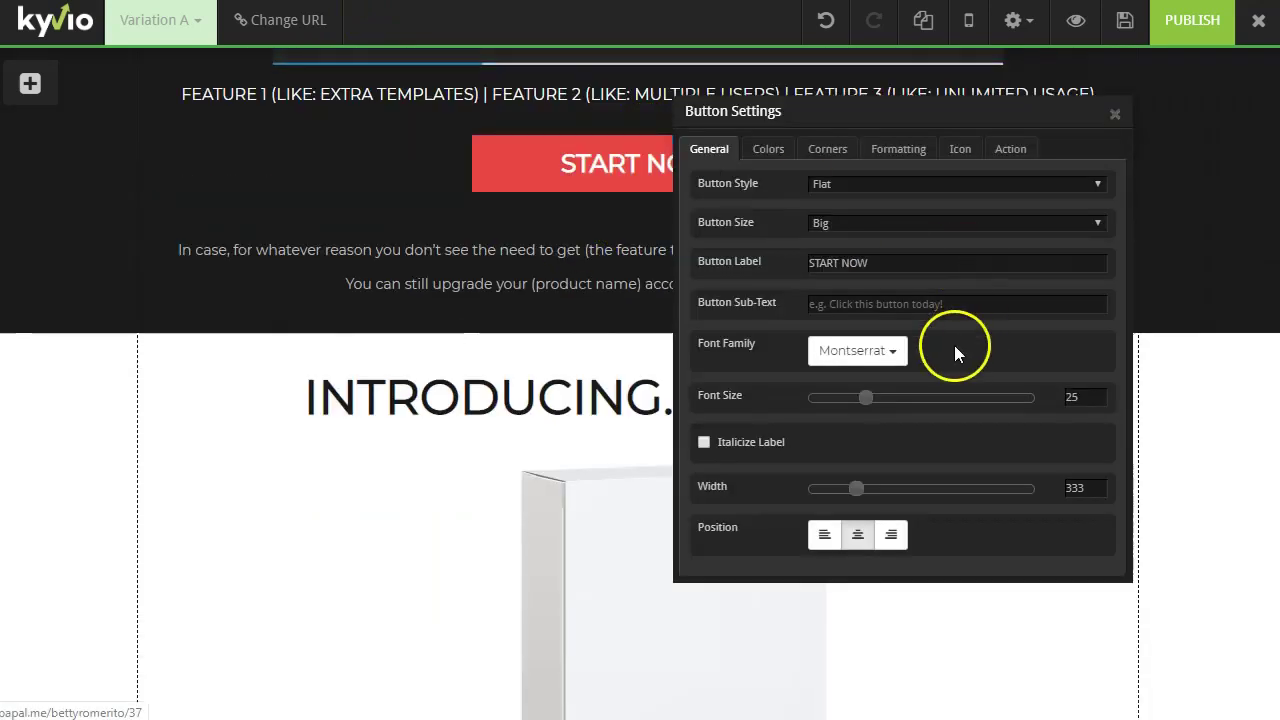
click(1010, 149)
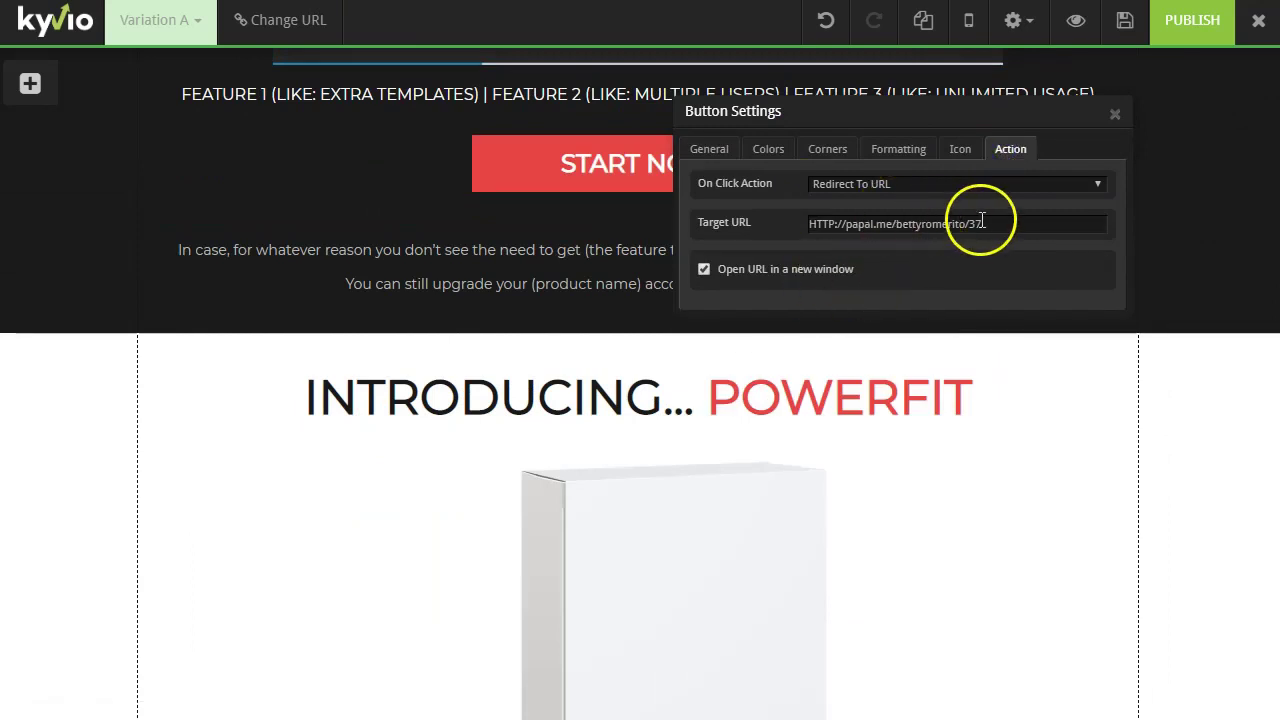
double_click(835, 223)
text(http)
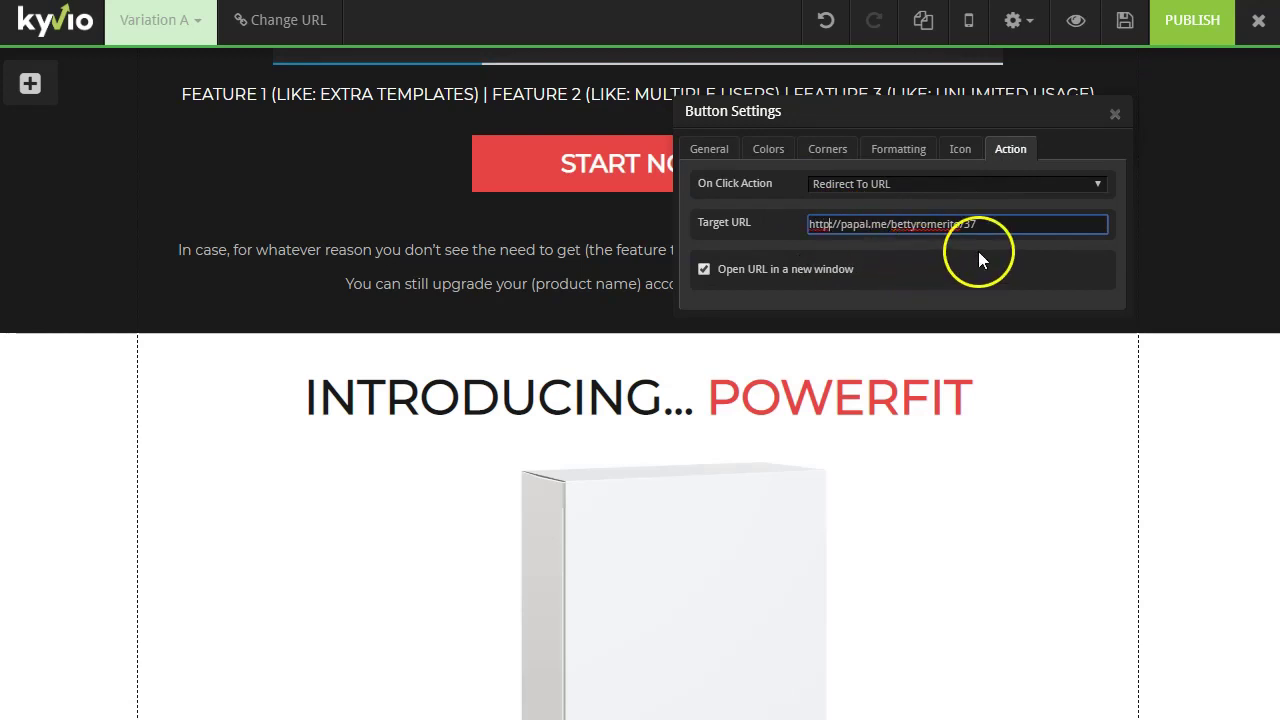
click(1115, 113)
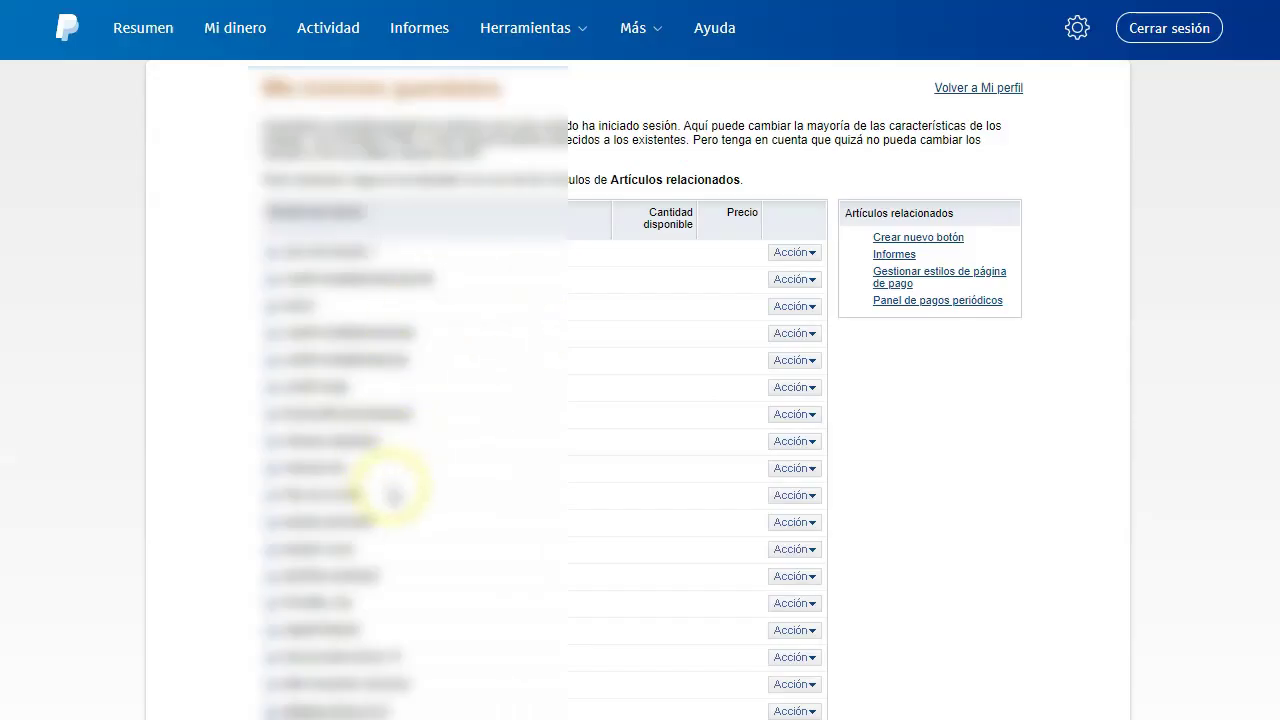
Create a new PayPal button and name the item 'upsell 1 Apolo gym'.
scroll(414, 400, down, 5)
scroll(418, 380, down, 3)
scroll(424, 393, up, 5)
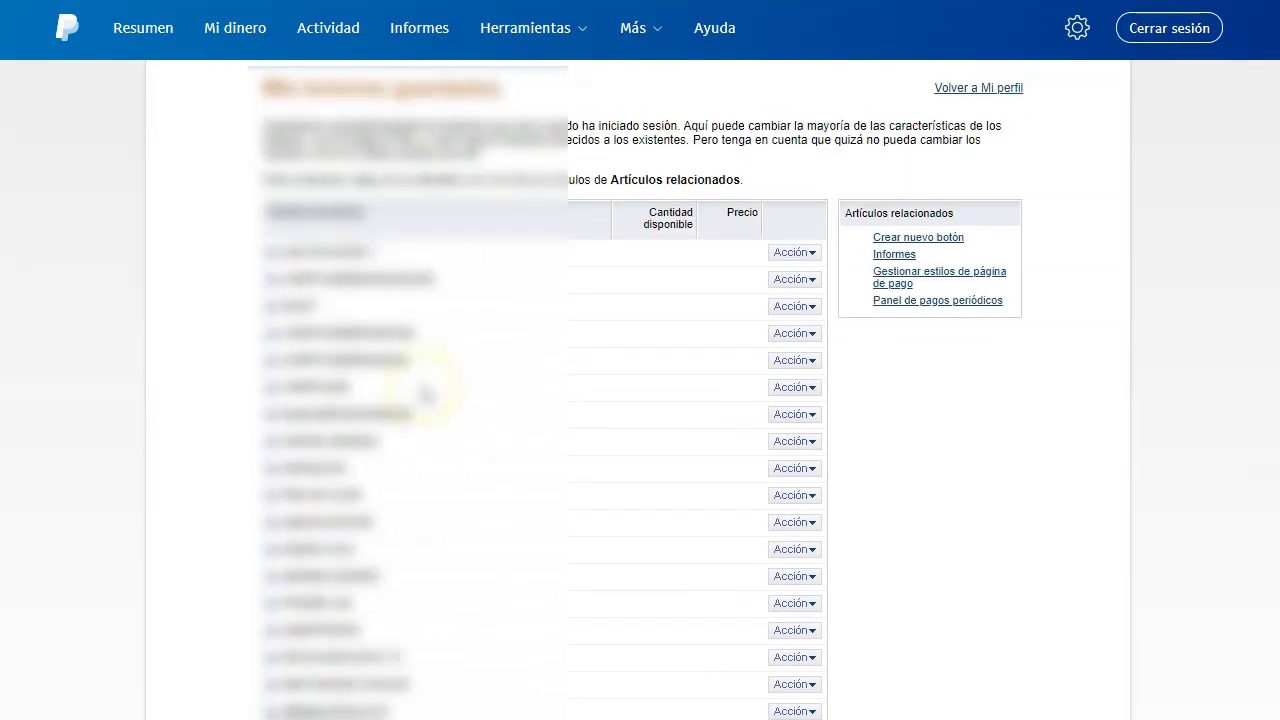
click(955, 241)
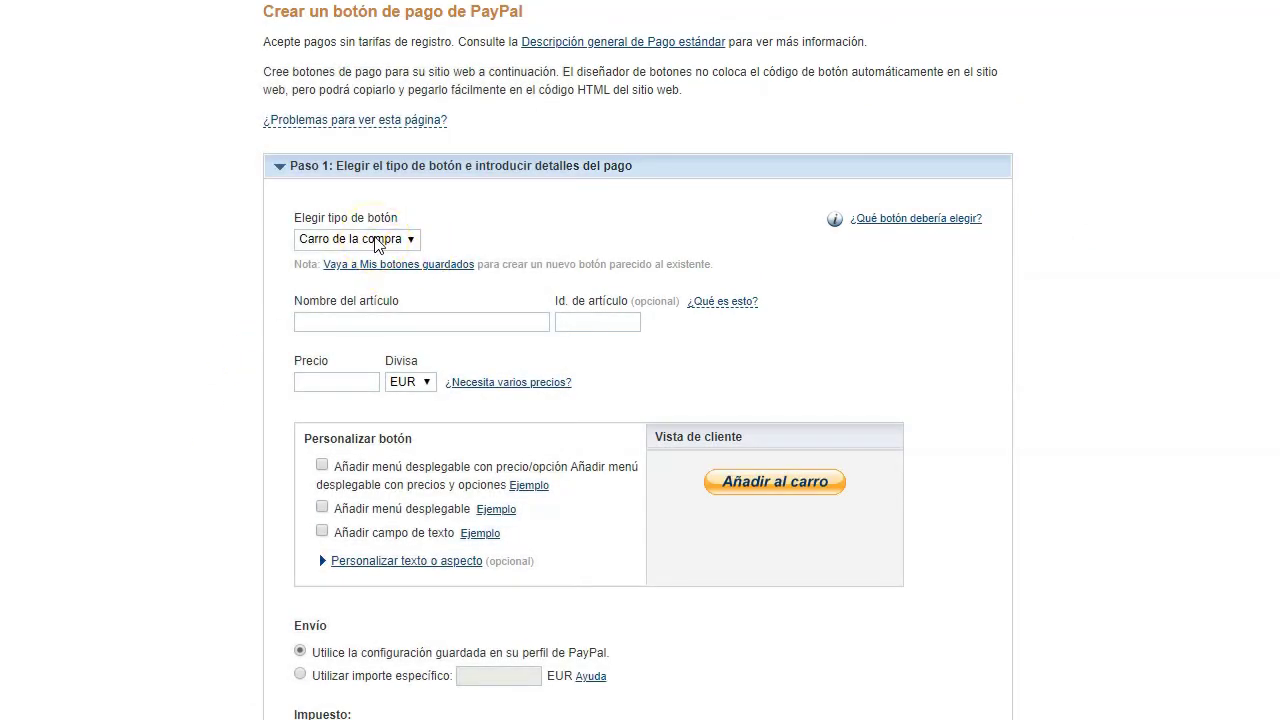
click(374, 322)
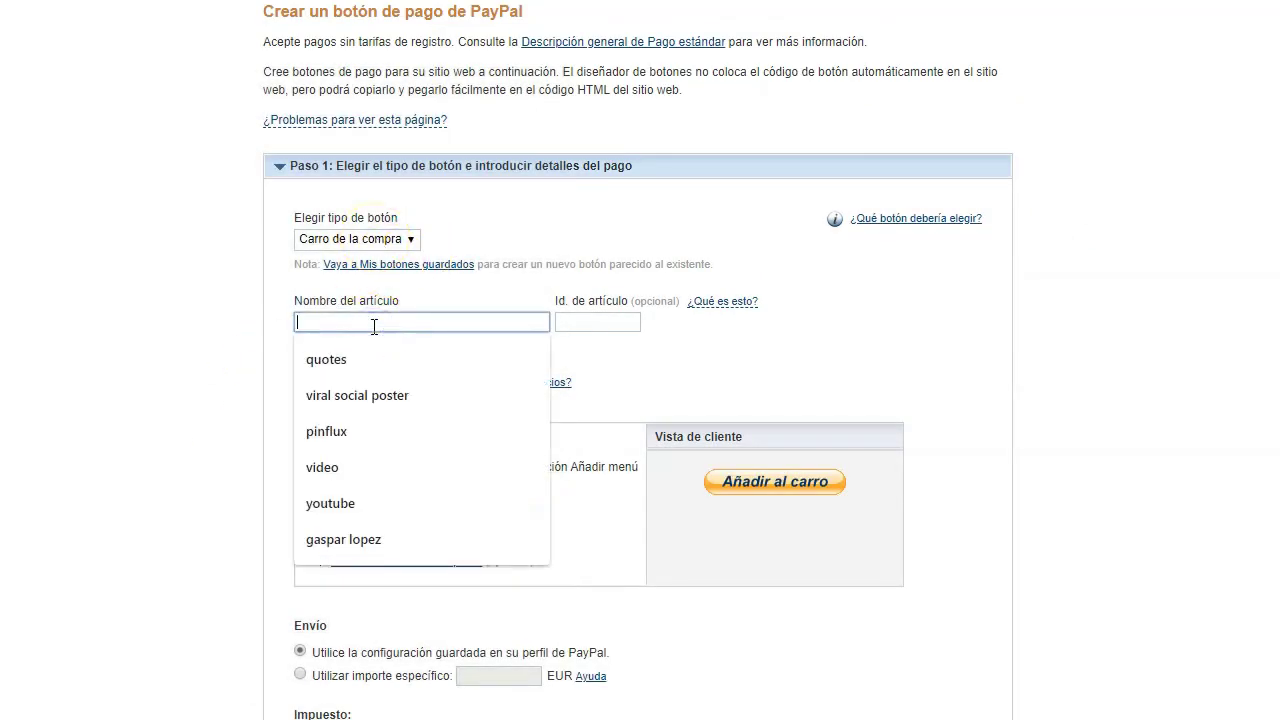
text(upsell 1 Apolo gym)
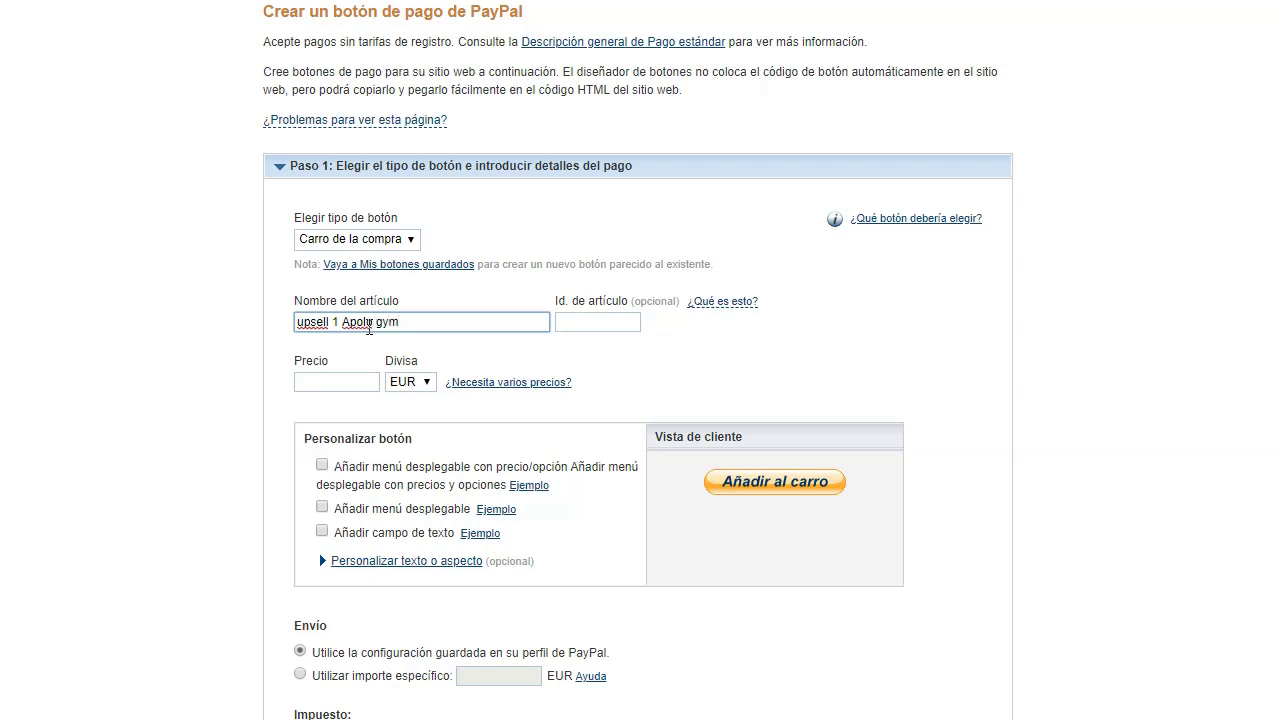
Set the button price to 37 USD and expand the inventory and profit tracking step.
click(300, 381)
text(37)
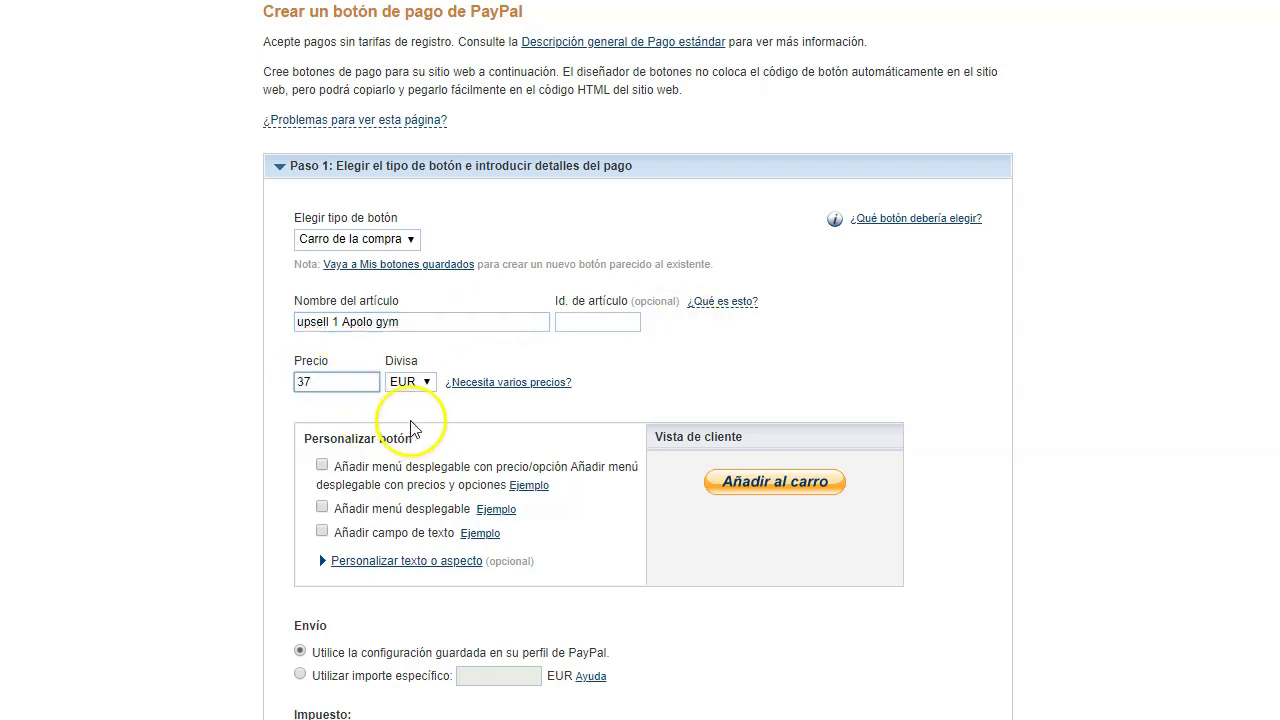
click(418, 381)
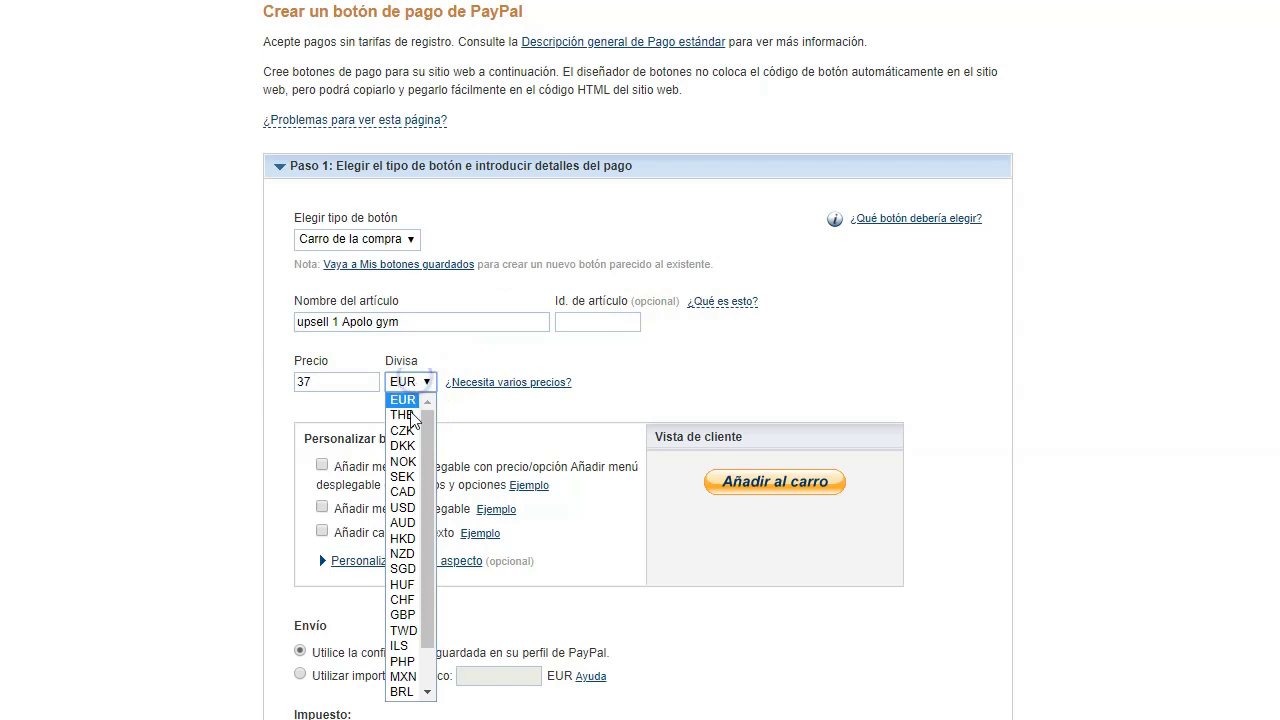
click(405, 506)
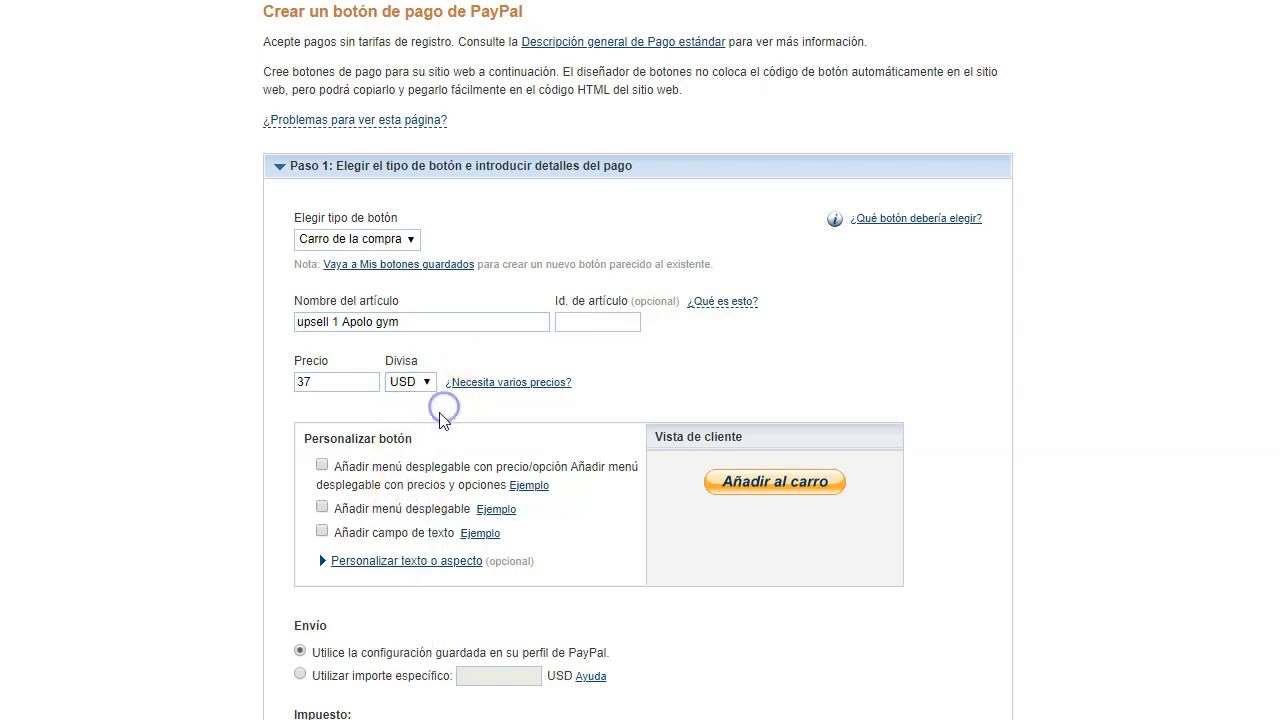
scroll(440, 410, down, 2)
scroll(343, 420, down, 1)
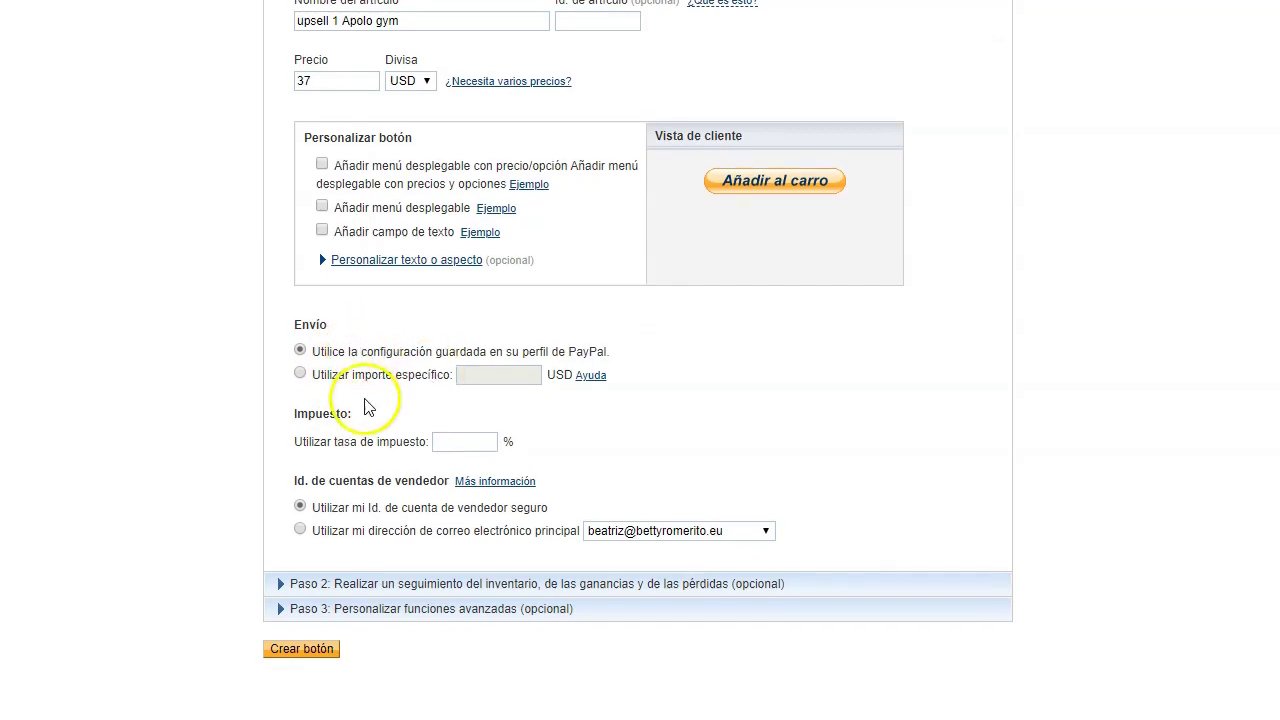
scroll(365, 410, down, 1)
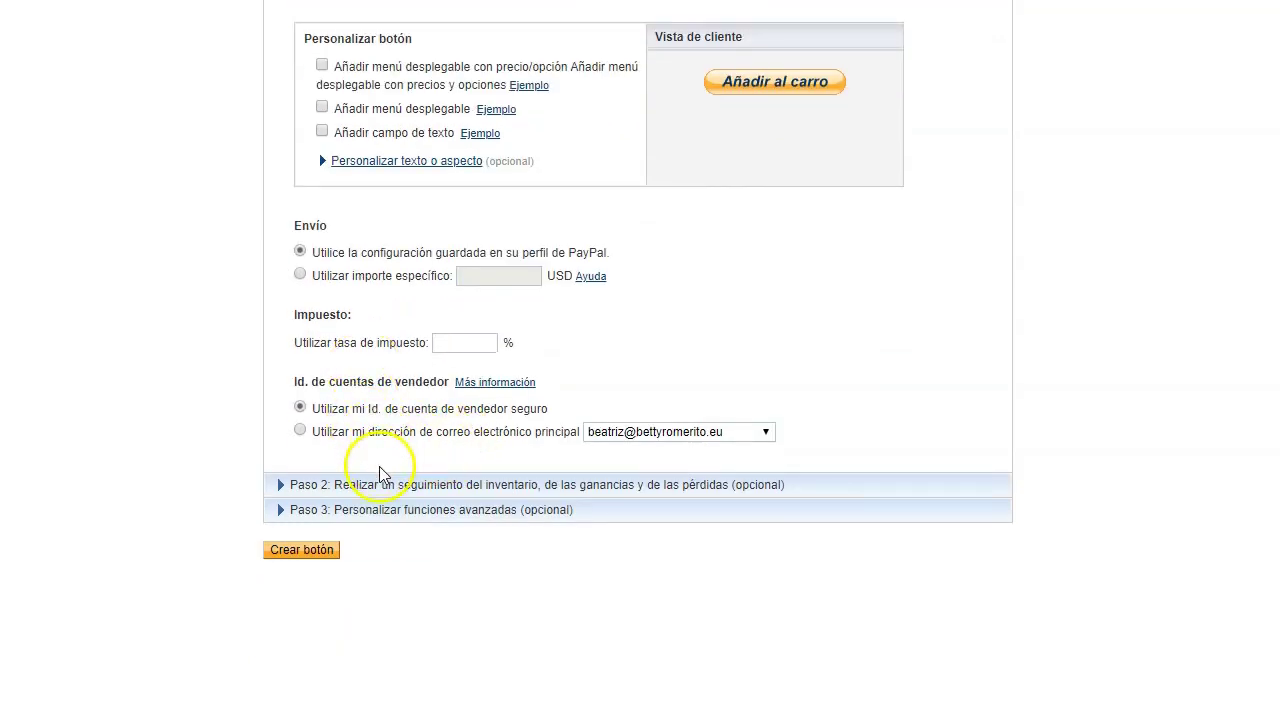
click(398, 494)
In PayPal, refuse buyer instructions and shipping address, enable the post-payment redirect, then publish the Kyvio page.
scroll(360, 260, up, 2)
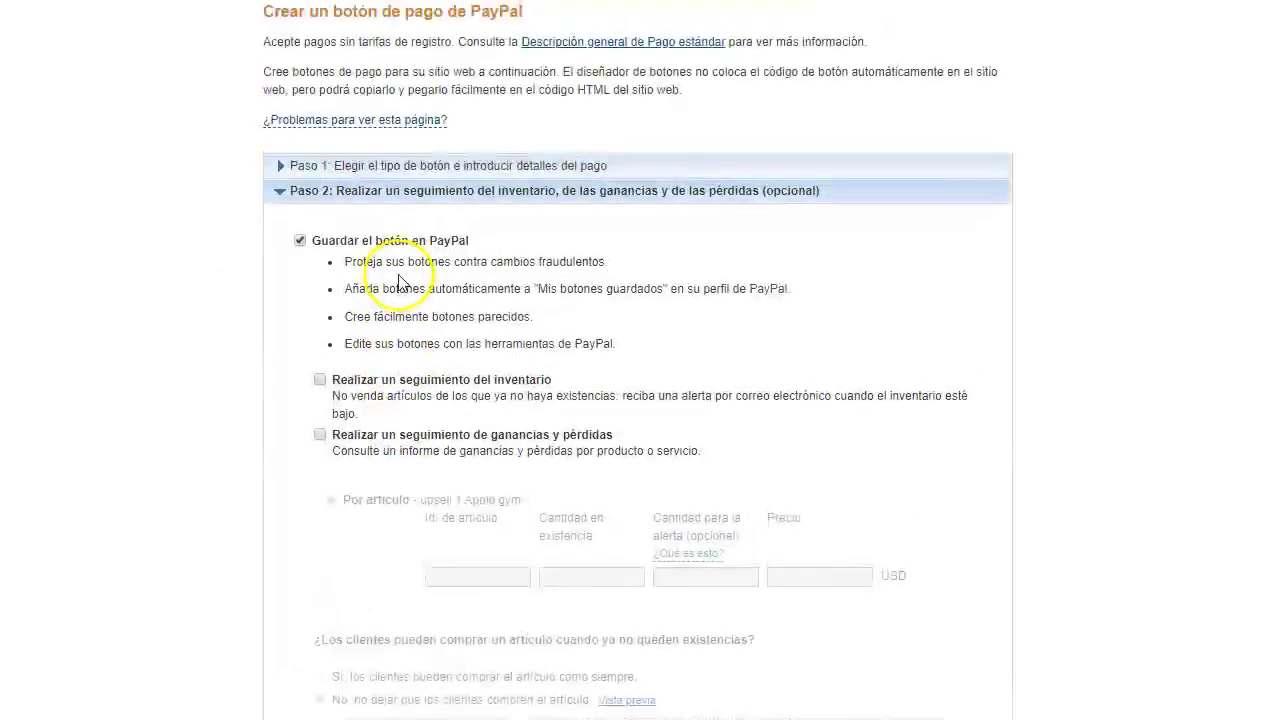
scroll(416, 350, down, 3)
click(423, 530)
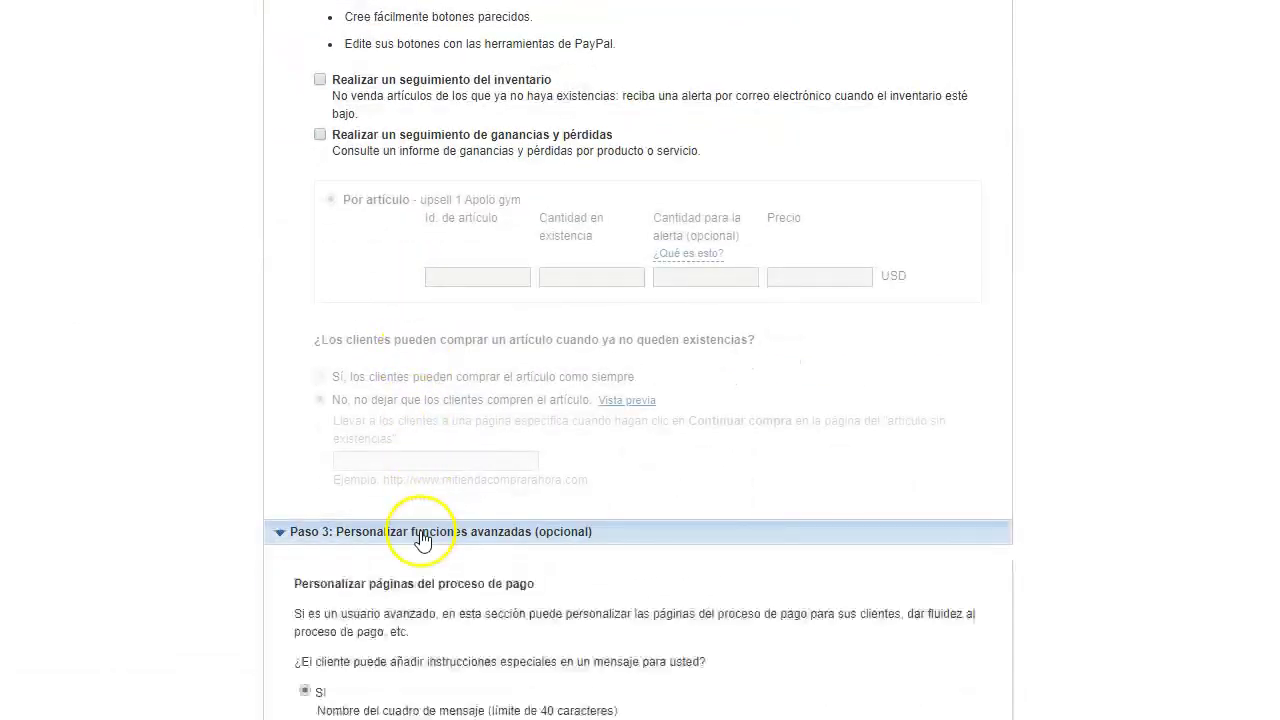
scroll(420, 535, down, 4)
scroll(450, 380, up, 2)
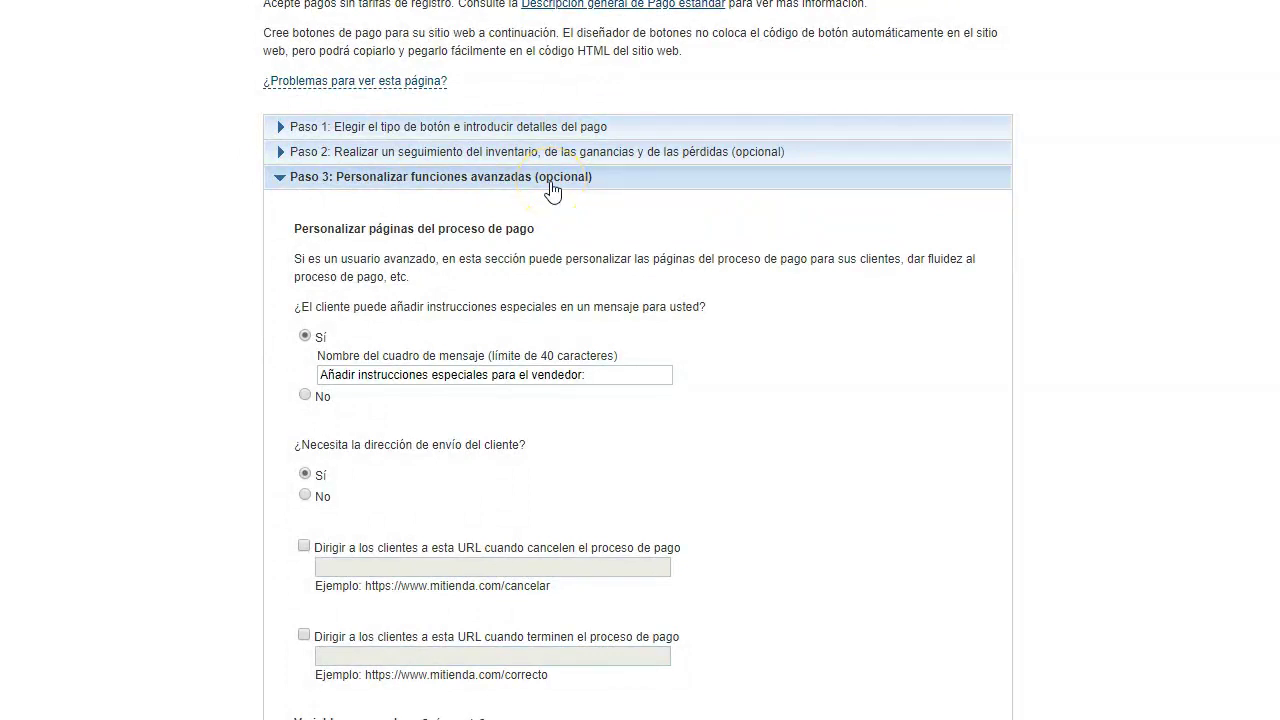
click(310, 397)
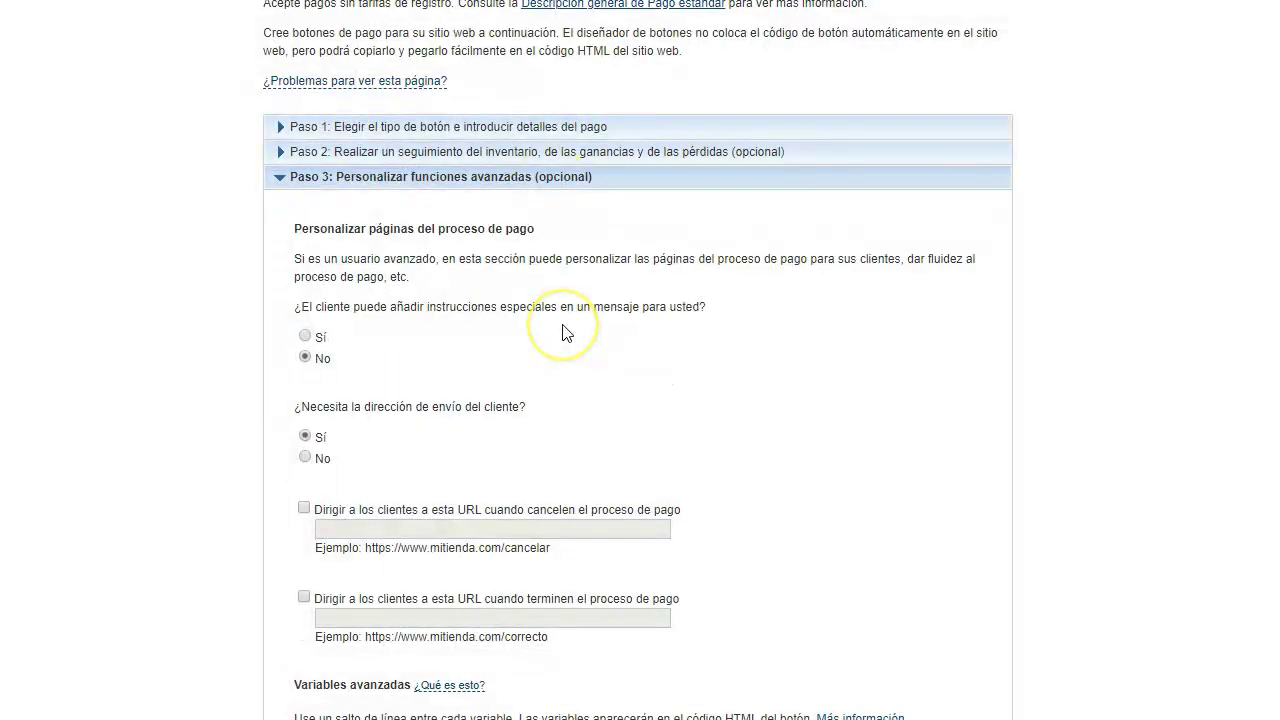
scroll(563, 333, down, 1)
click(306, 358)
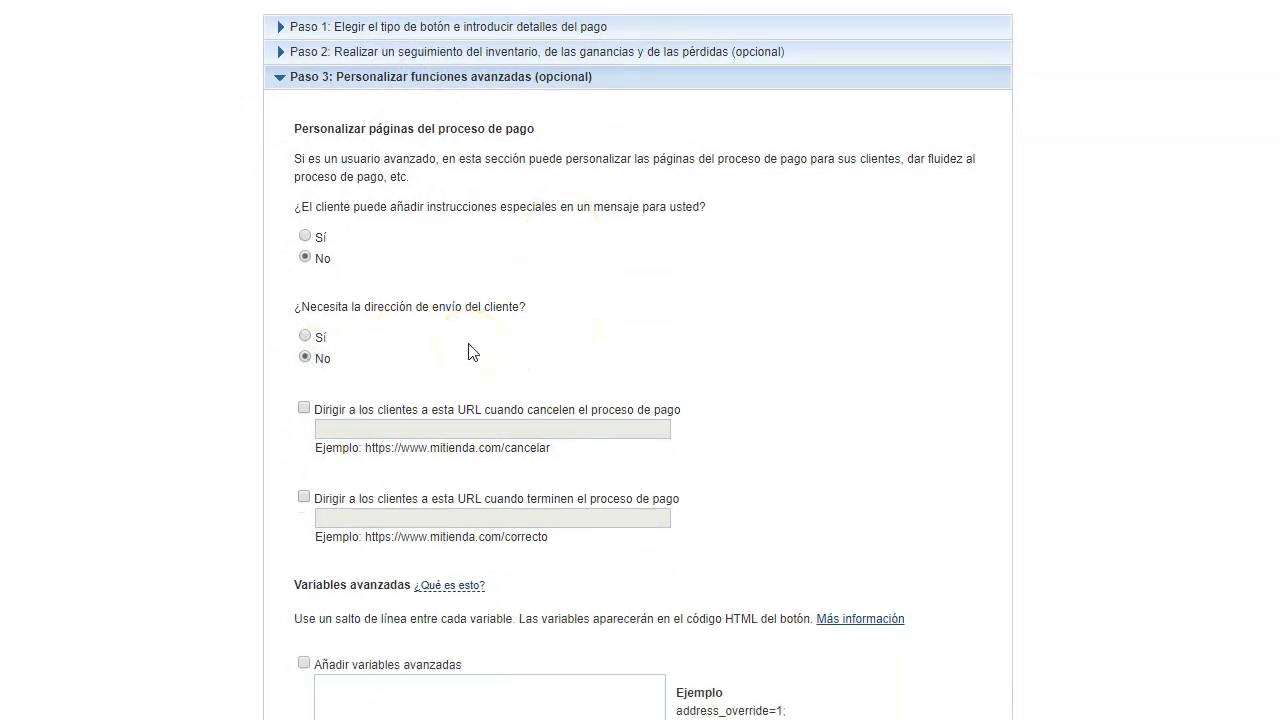
scroll(472, 351, down, 1)
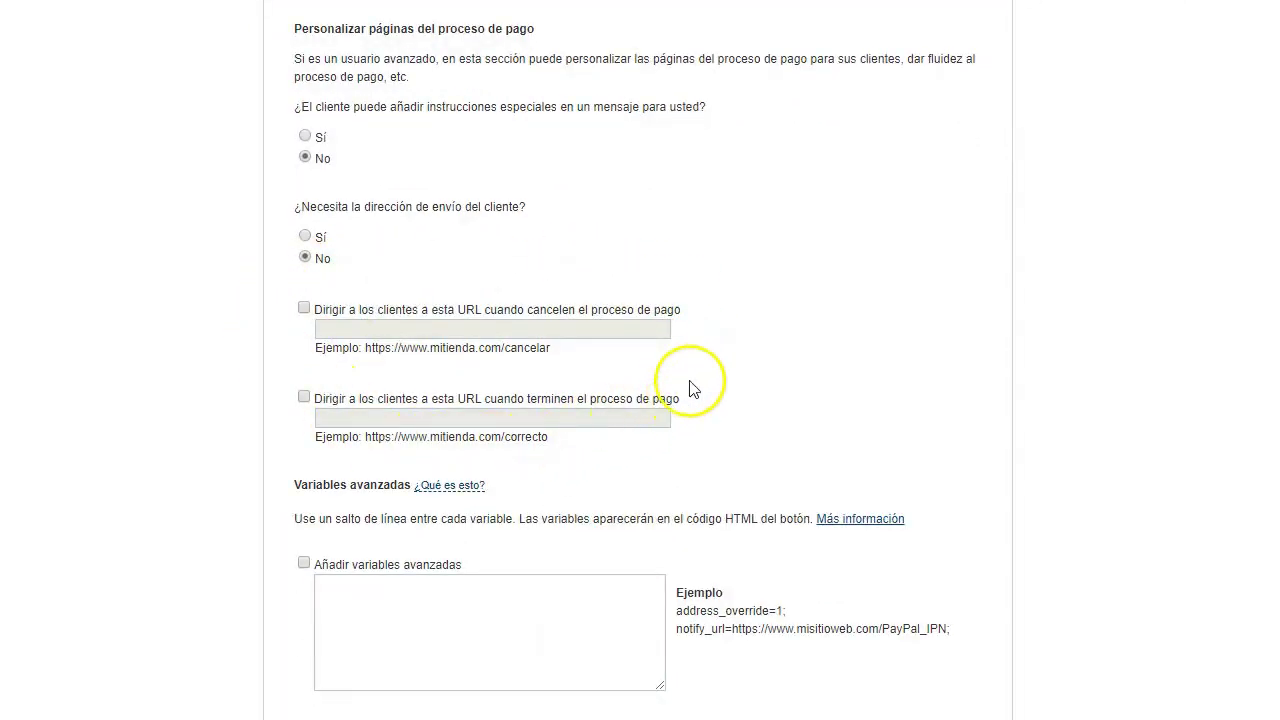
click(304, 398)
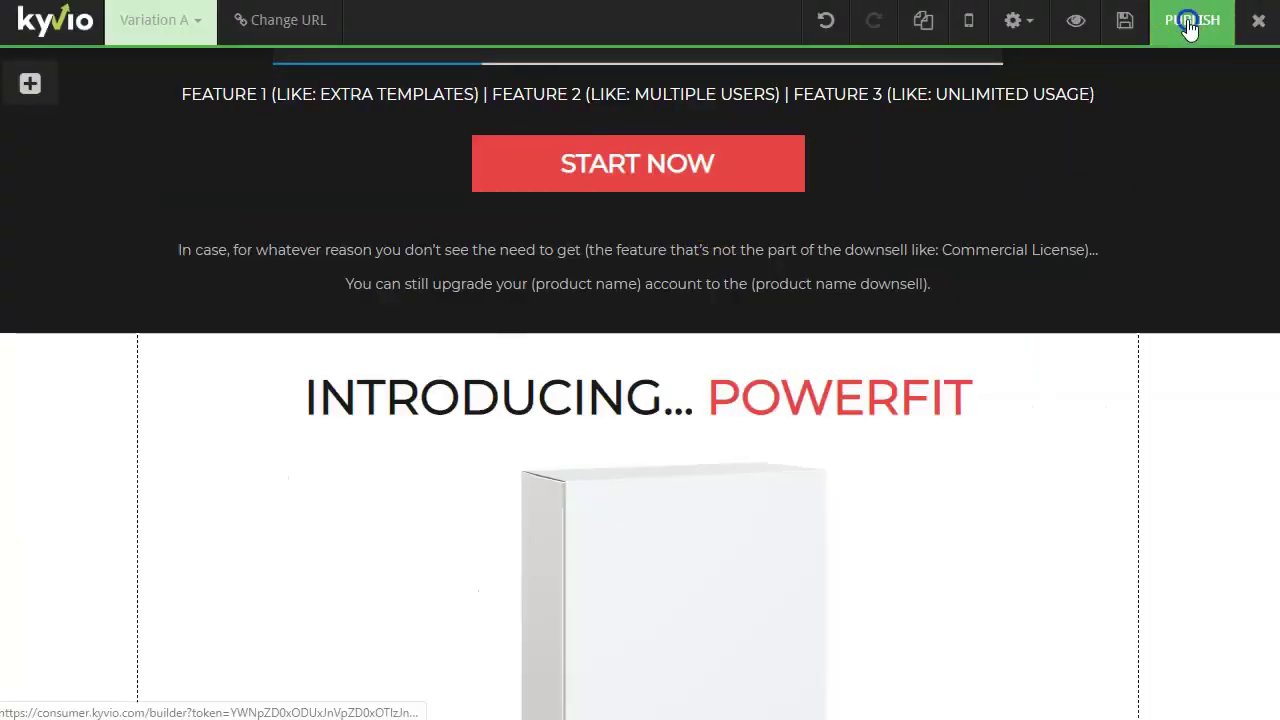
click(1190, 24)
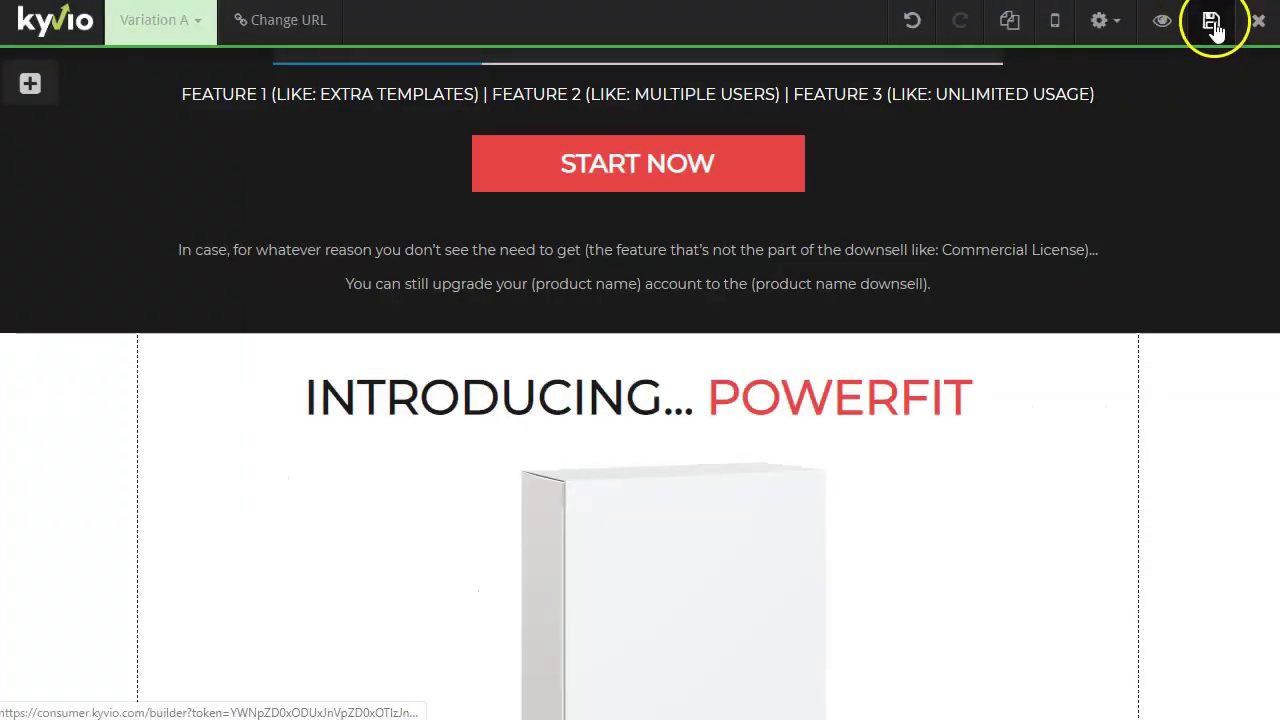
Save the page, leave the editor, and clone the Upsell Page in the funnel list.
click(1212, 24)
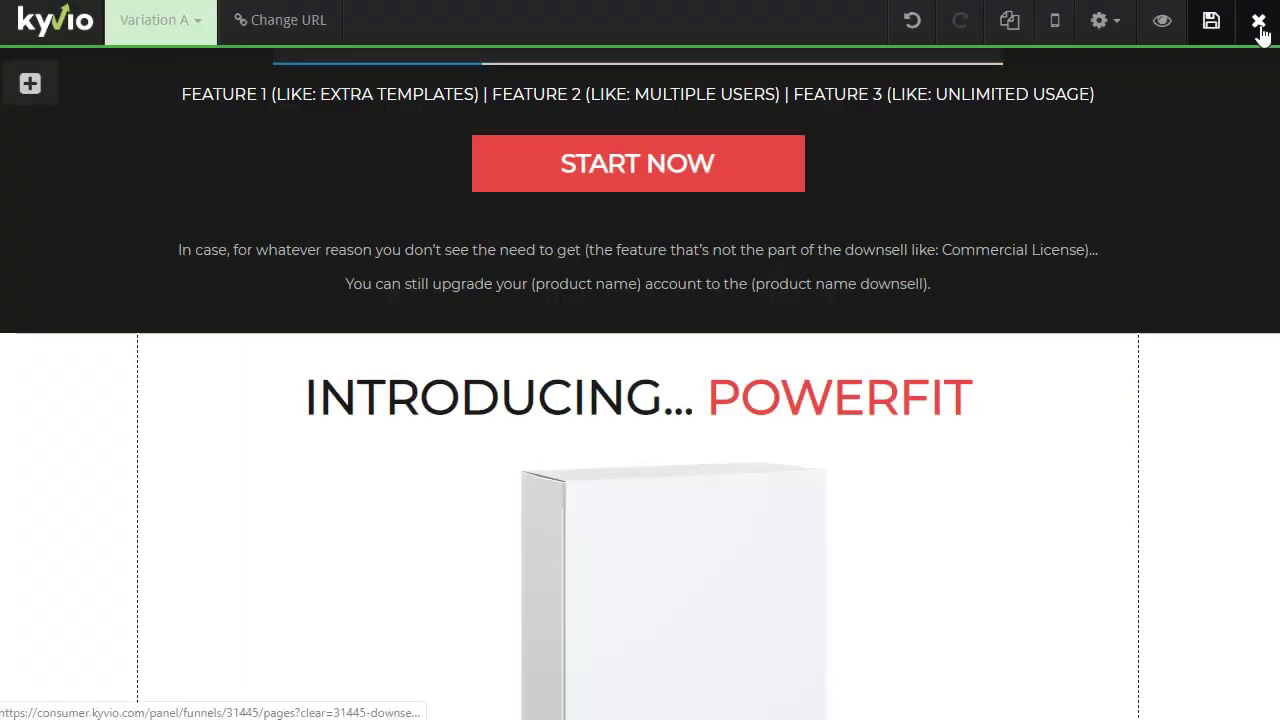
click(1260, 30)
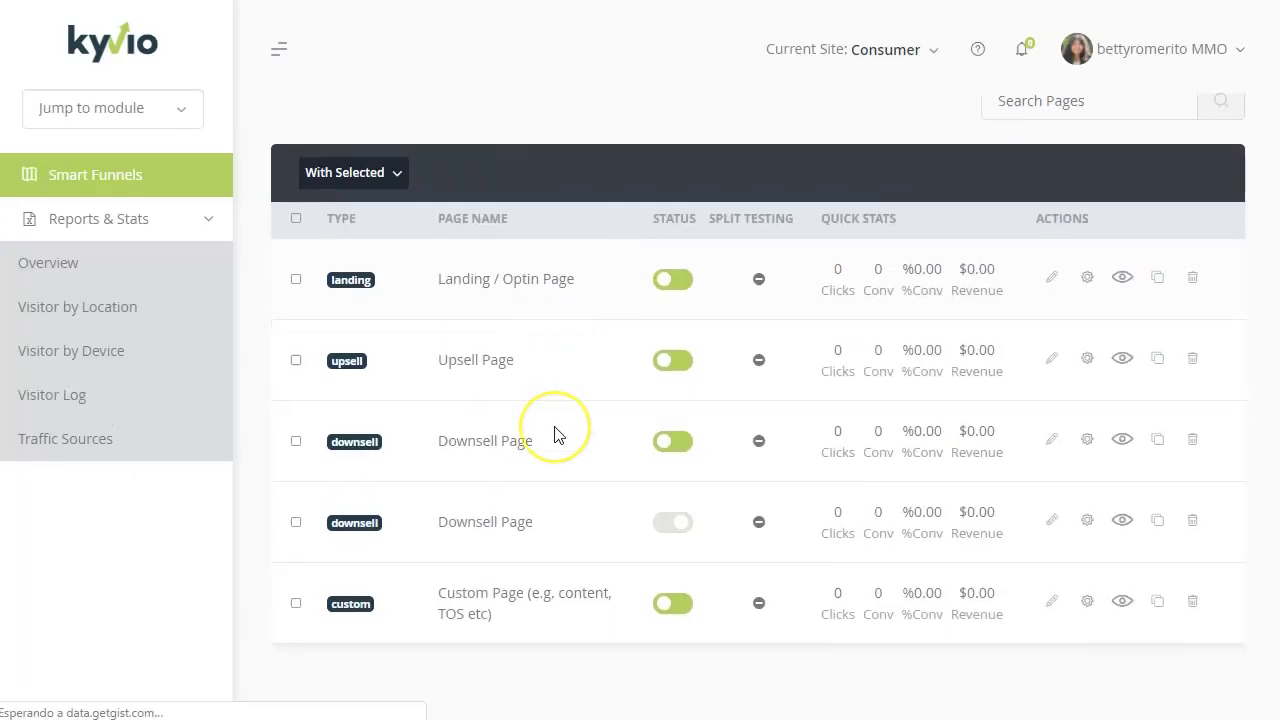
scroll(557, 435, down, 1)
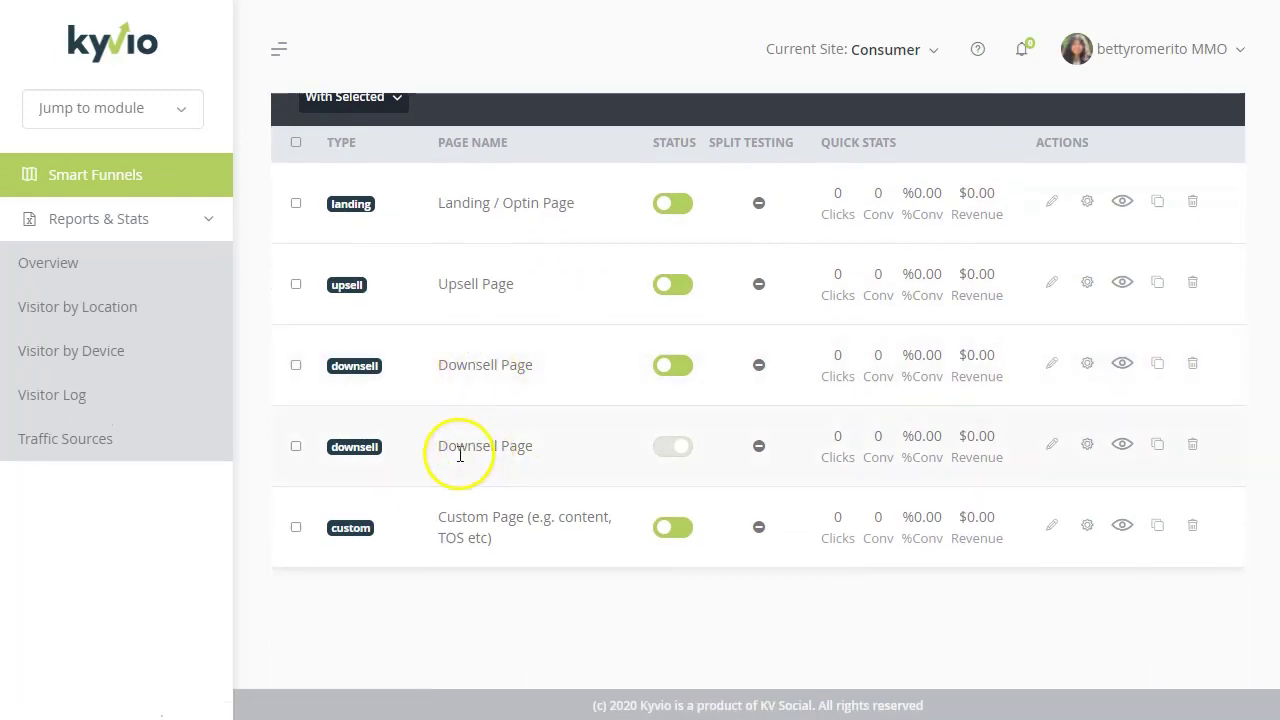
click(1158, 290)
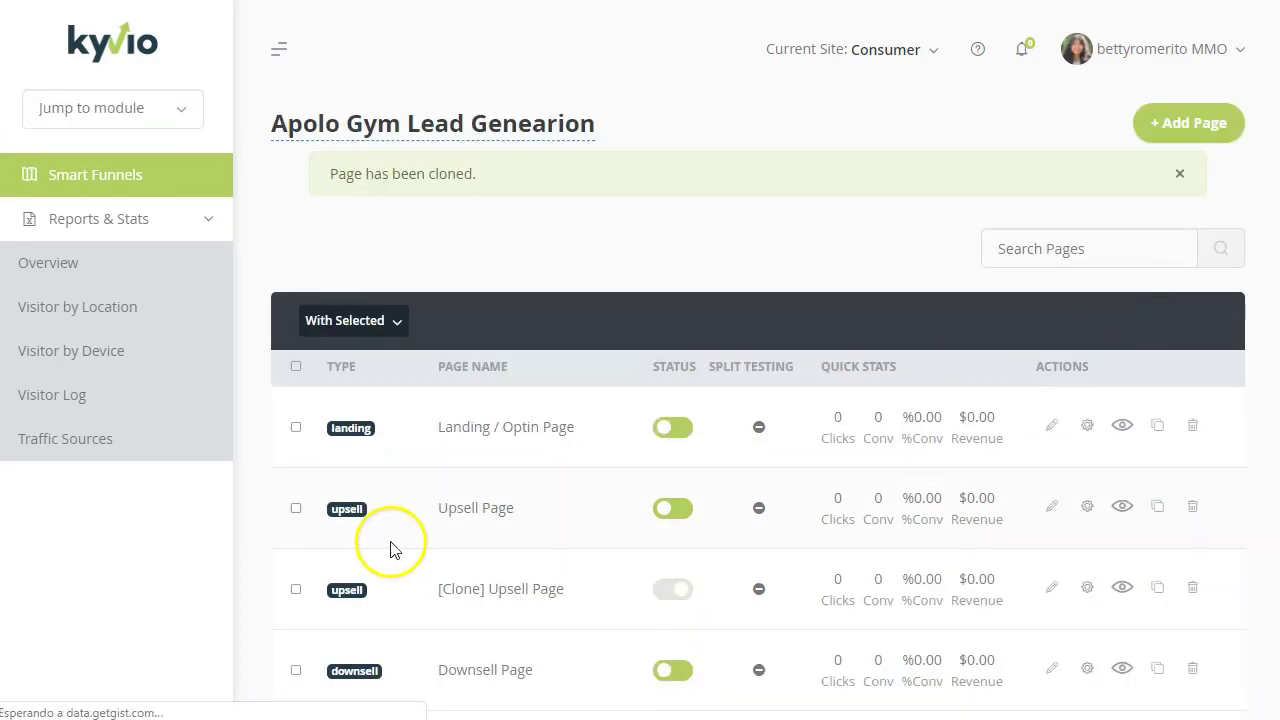
scroll(474, 506, down, 2)
scroll(508, 307, down, 2)
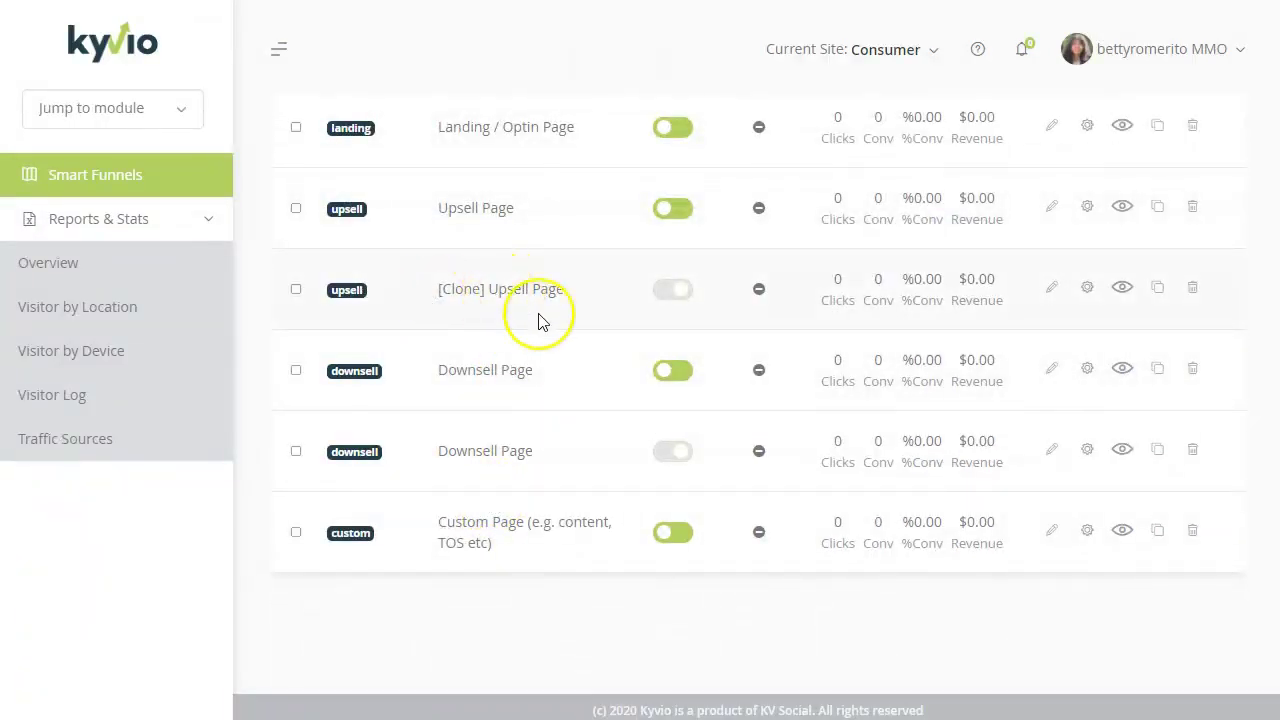
Rename the cloned page to 'Upsell 2 Aplo Gym', save its settings, and open it for editing.
click(1086, 289)
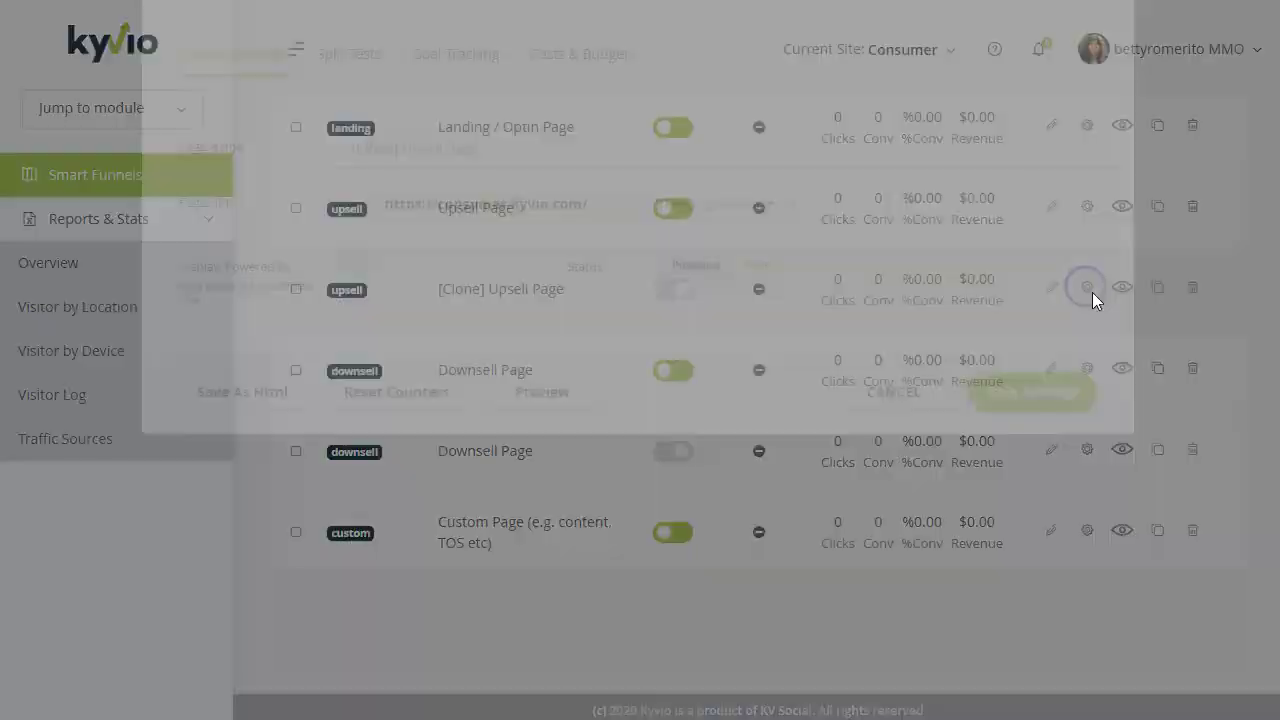
drag(543, 272, 285, 233)
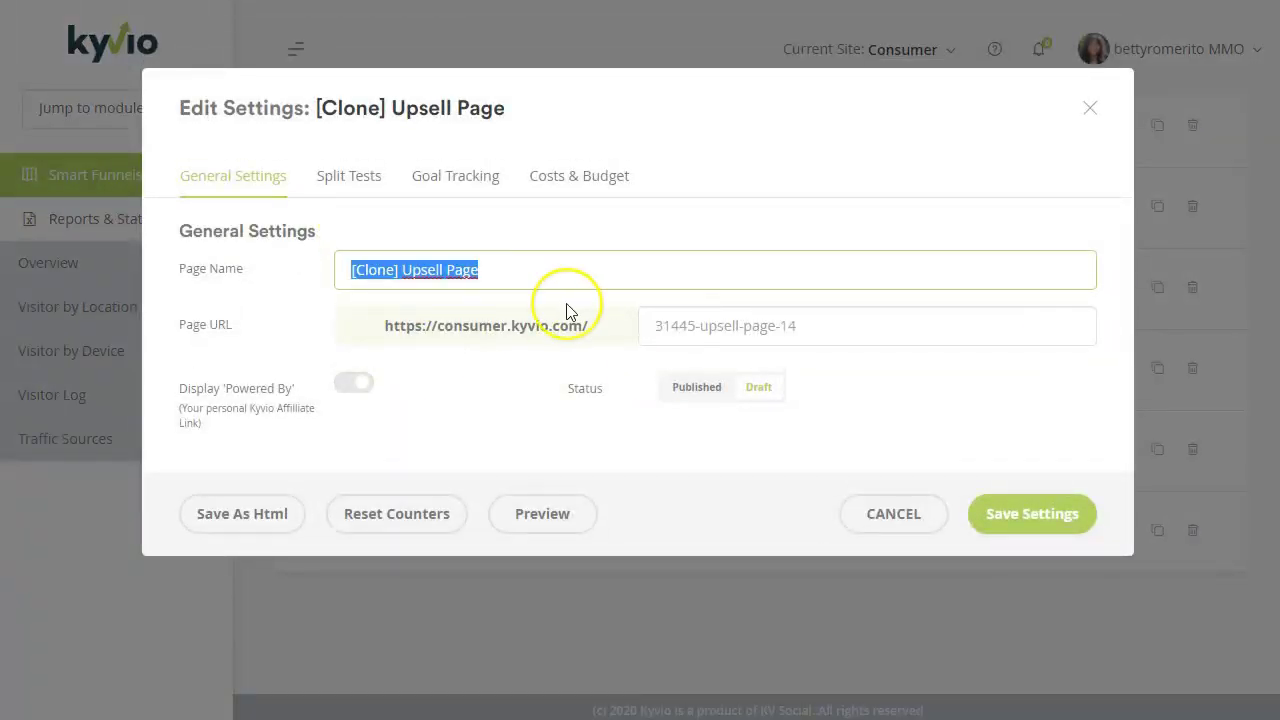
text(Up)
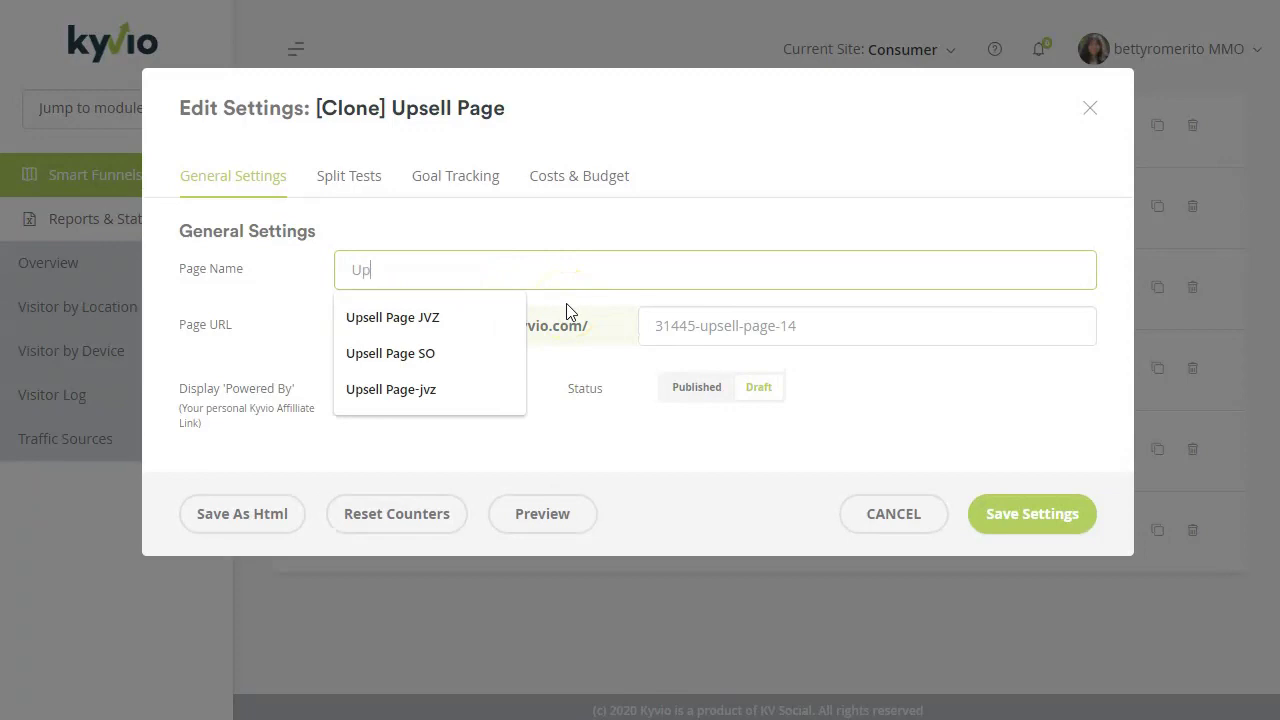
text(se)
text(P)
key(BackSpace)
text(2 Aplo Gym)
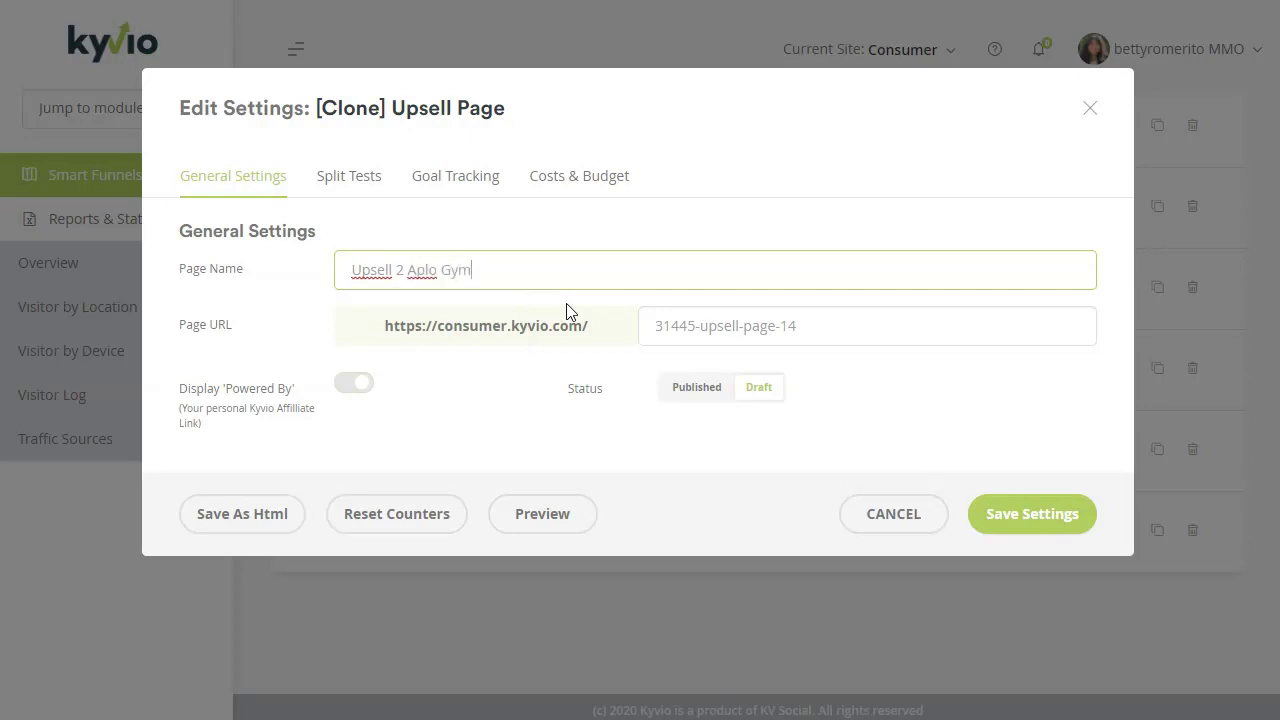
click(811, 326)
click(1033, 516)
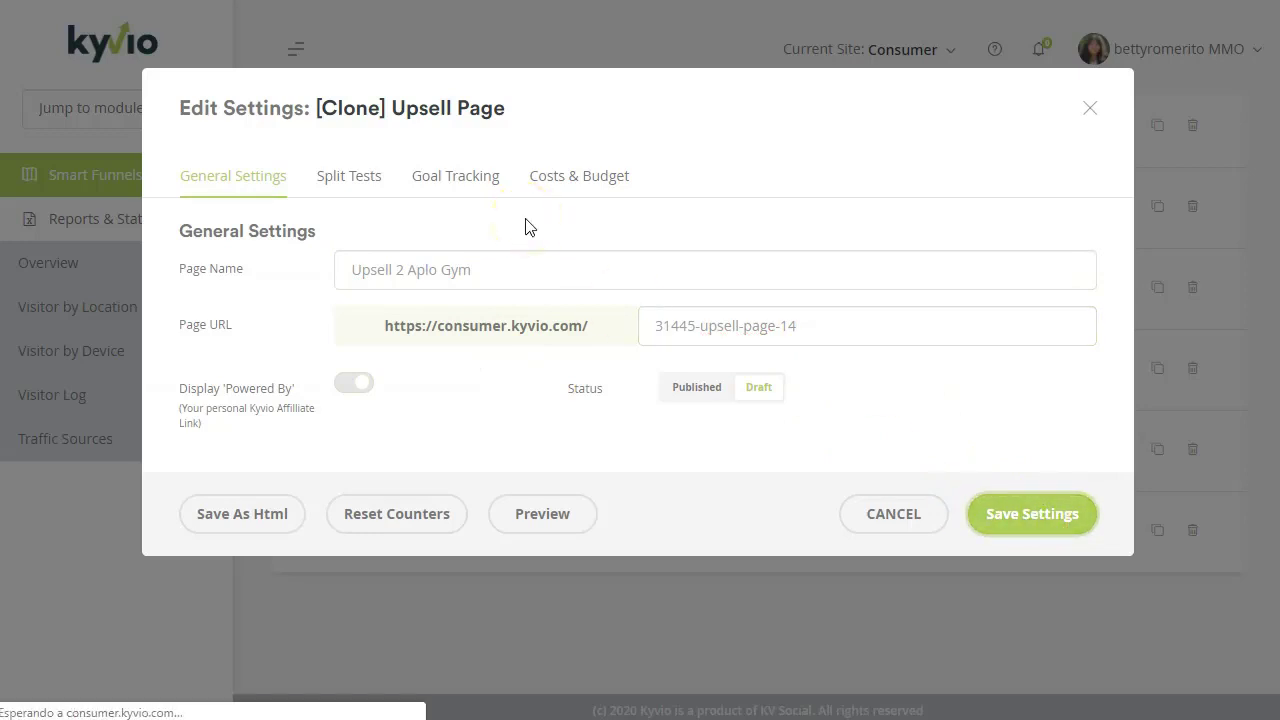
scroll(600, 540, down, 1)
scroll(580, 472, down, 1)
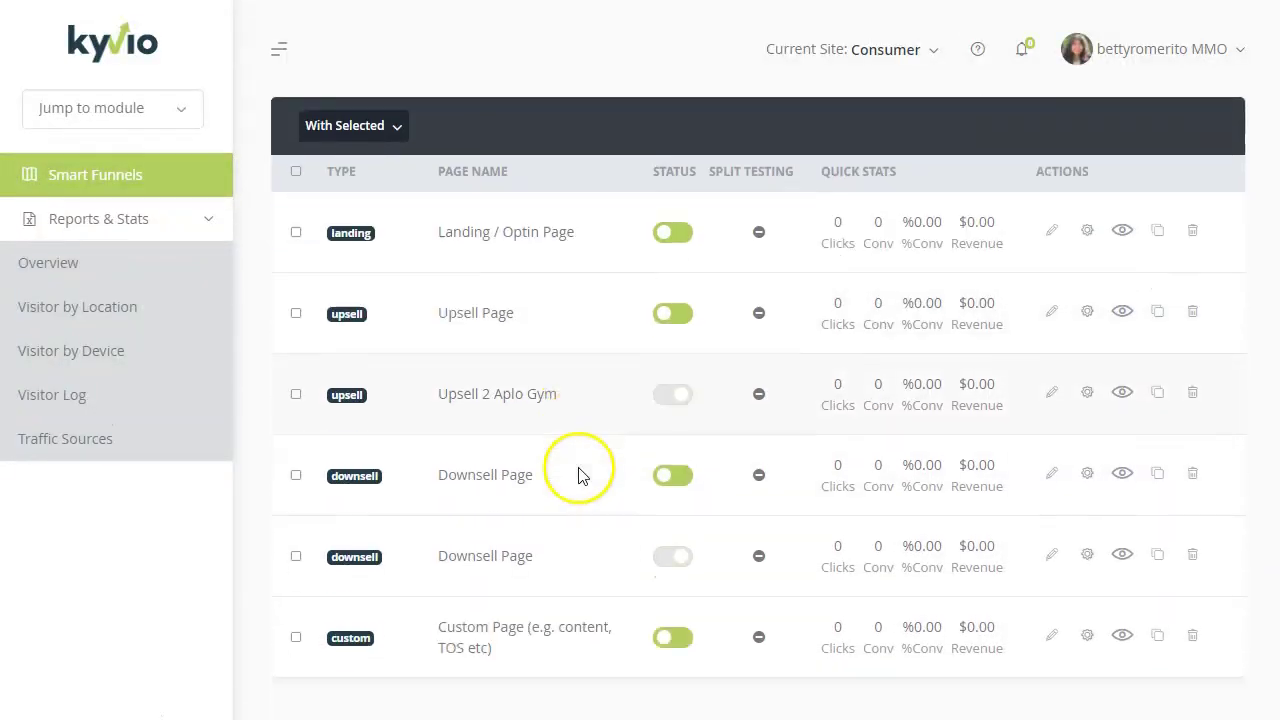
click(1049, 390)
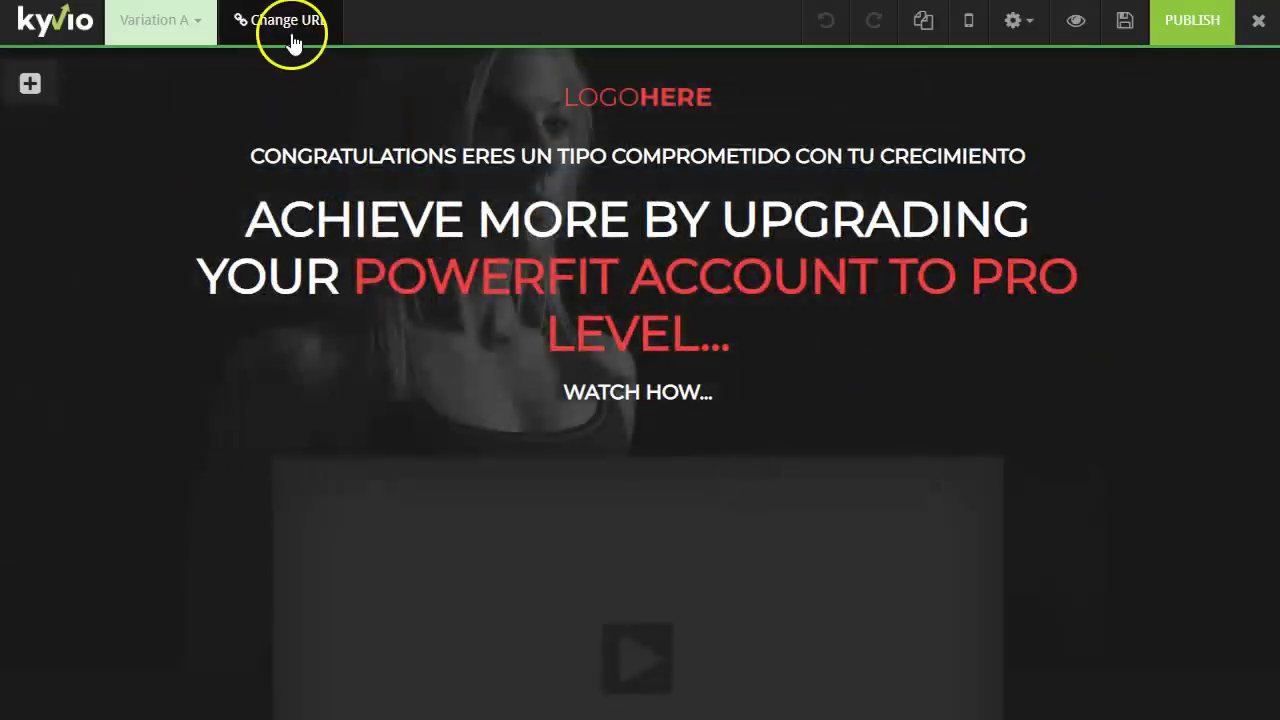
Copy the Upsell 2 page URL, publish the page, and paste the URL as PayPal's return address.
click(293, 28)
triple_click(883, 188)
key(ctrl+c)
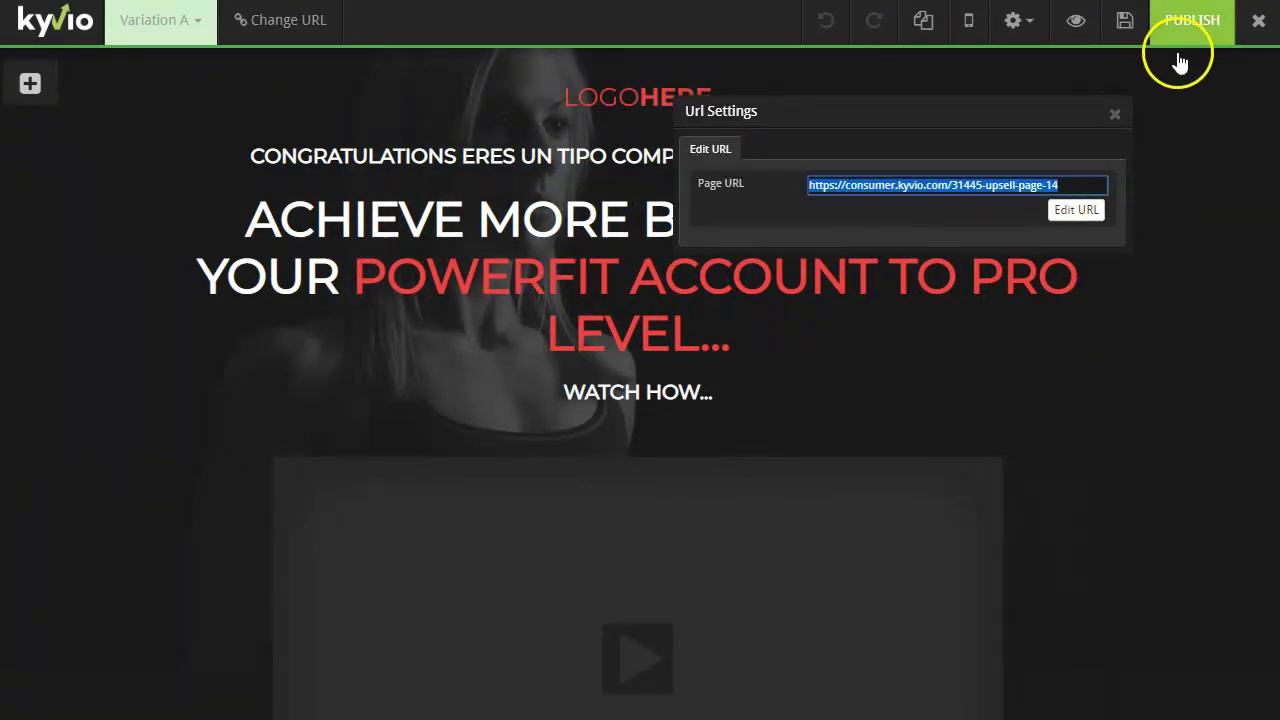
click(1117, 112)
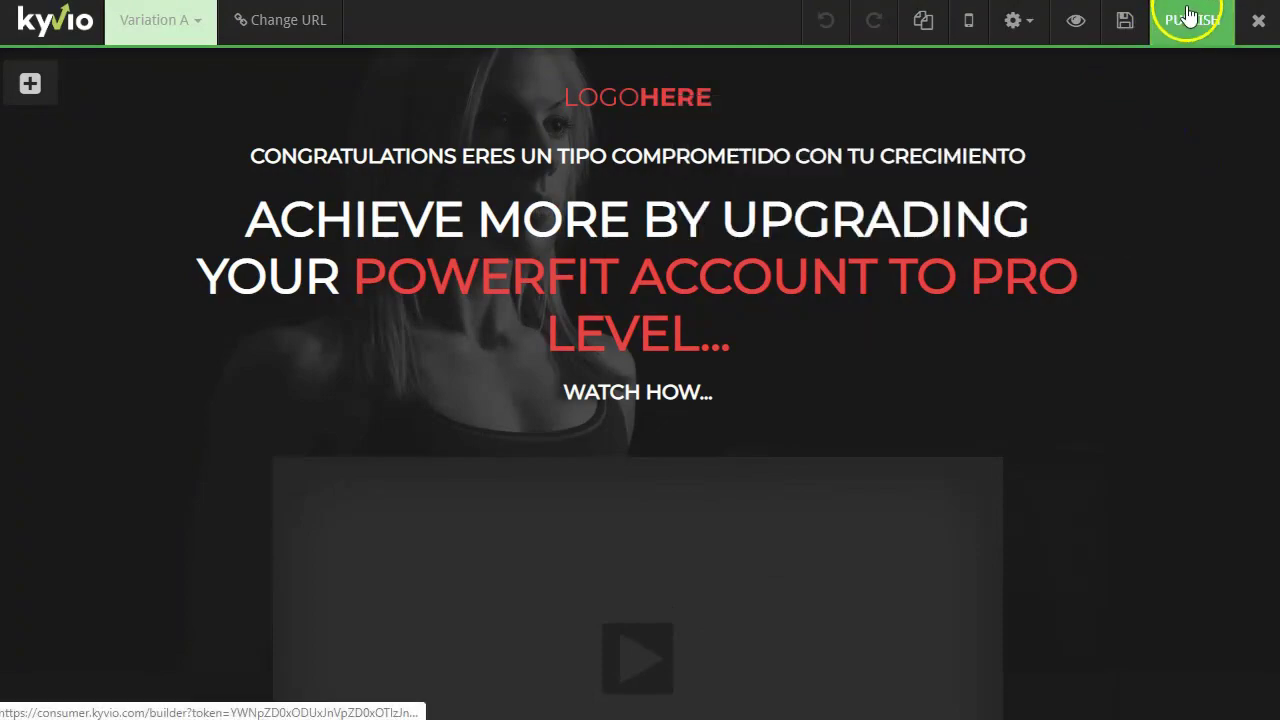
click(1190, 20)
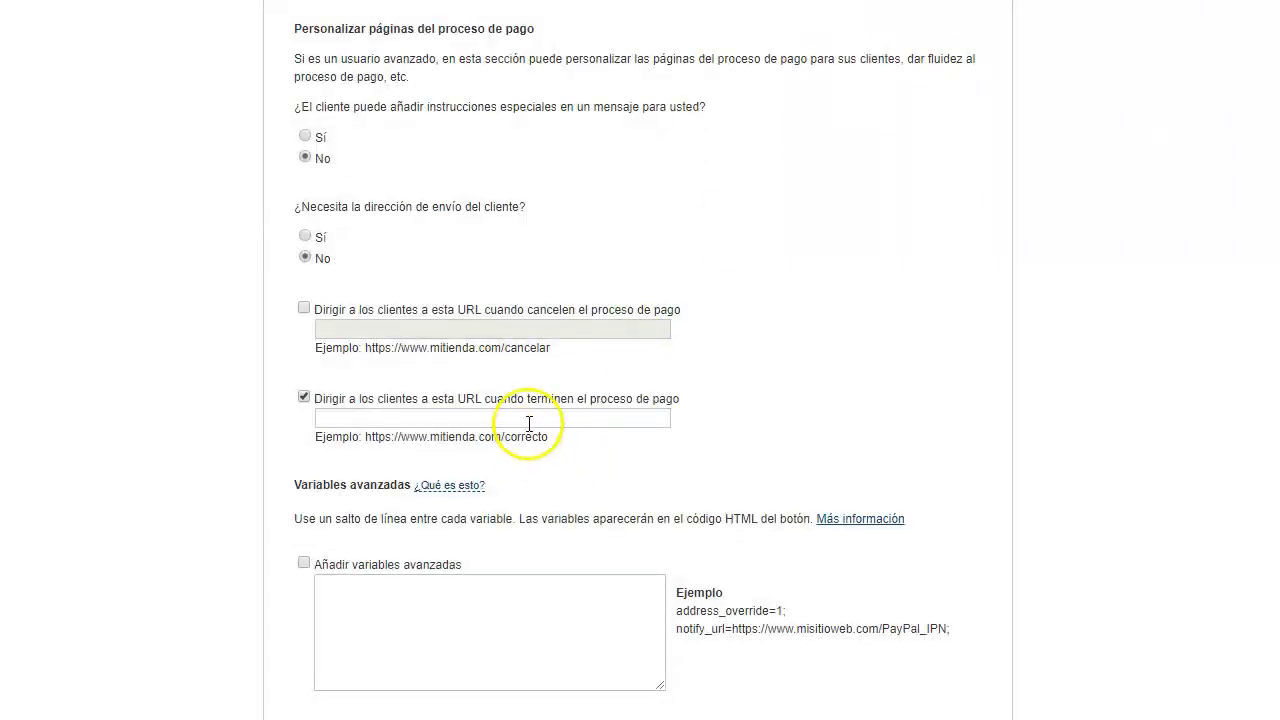
click(528, 418)
key(ctrl+v)
Finish the PayPal return URL, leaving the cancelled-checkout redirect turned off.
click(647, 448)
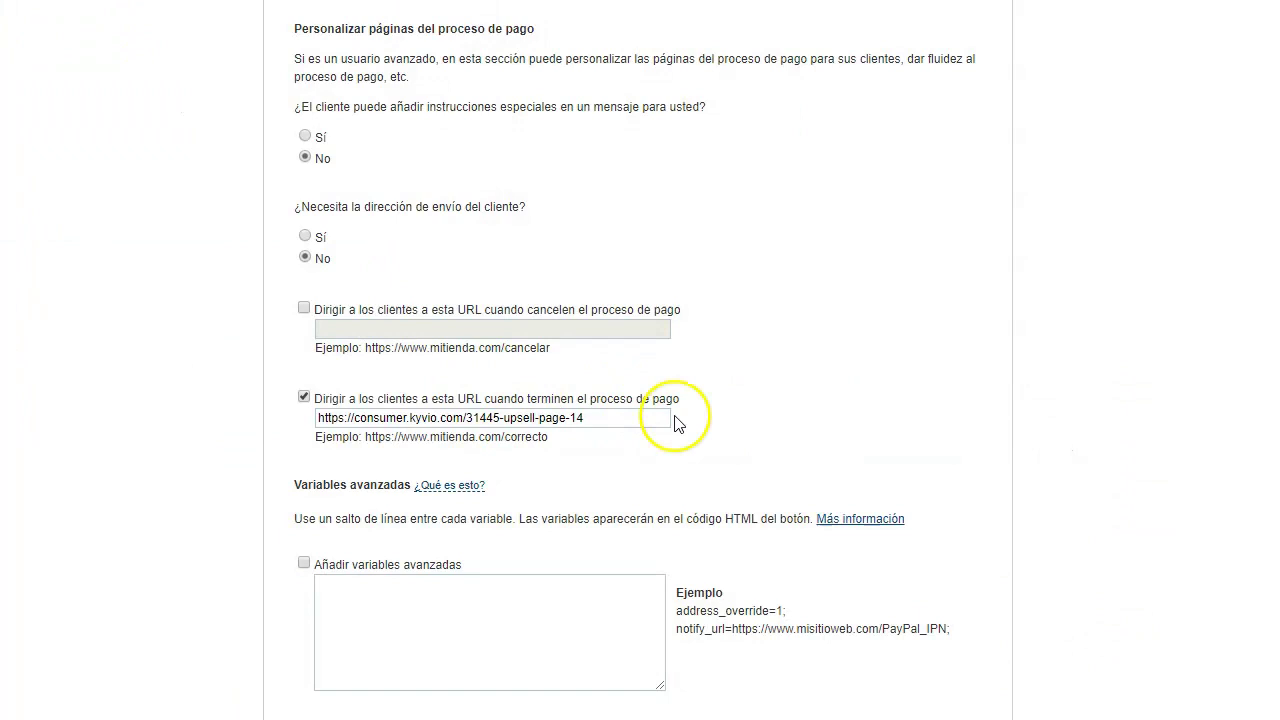
click(354, 314)
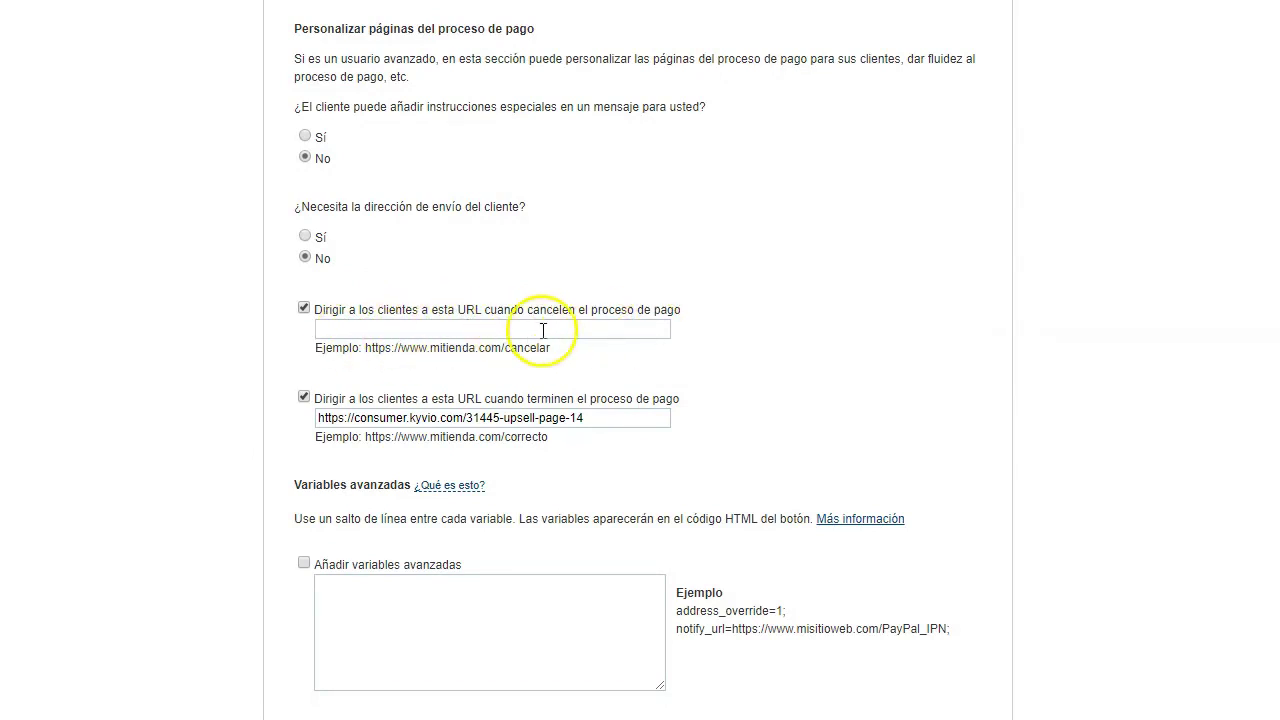
click(305, 310)
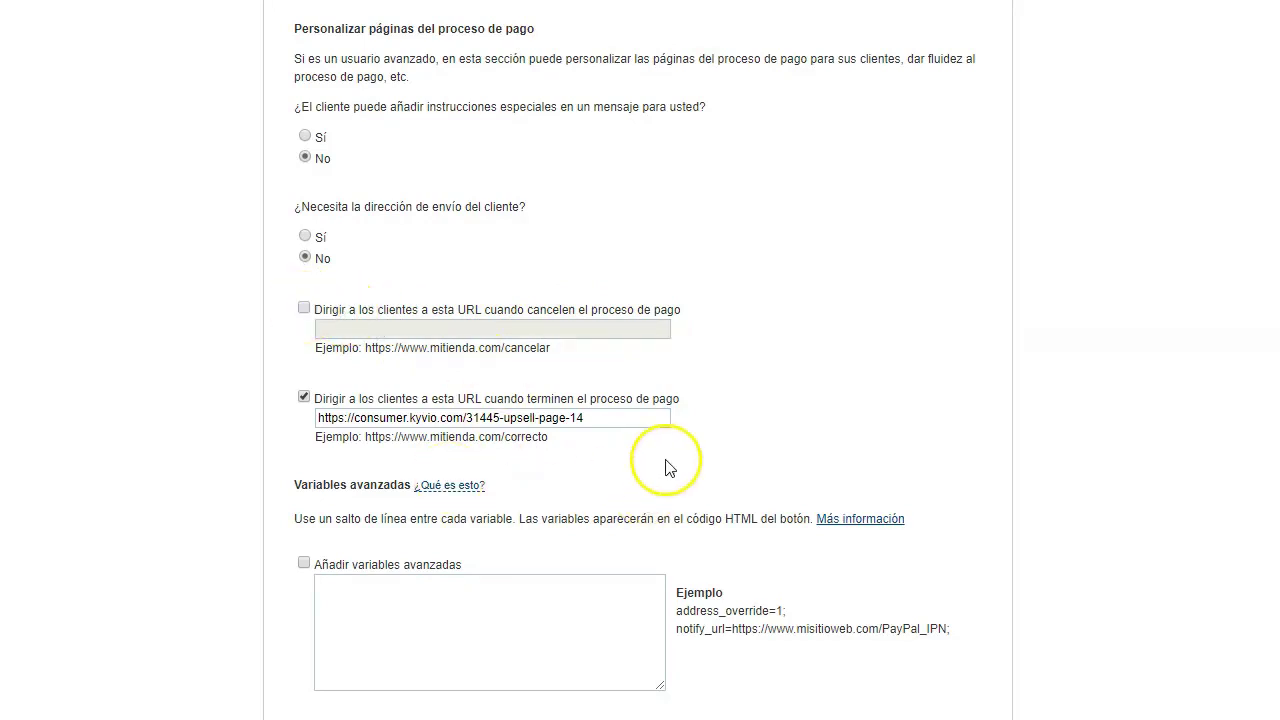
scroll(666, 466, down, 2)
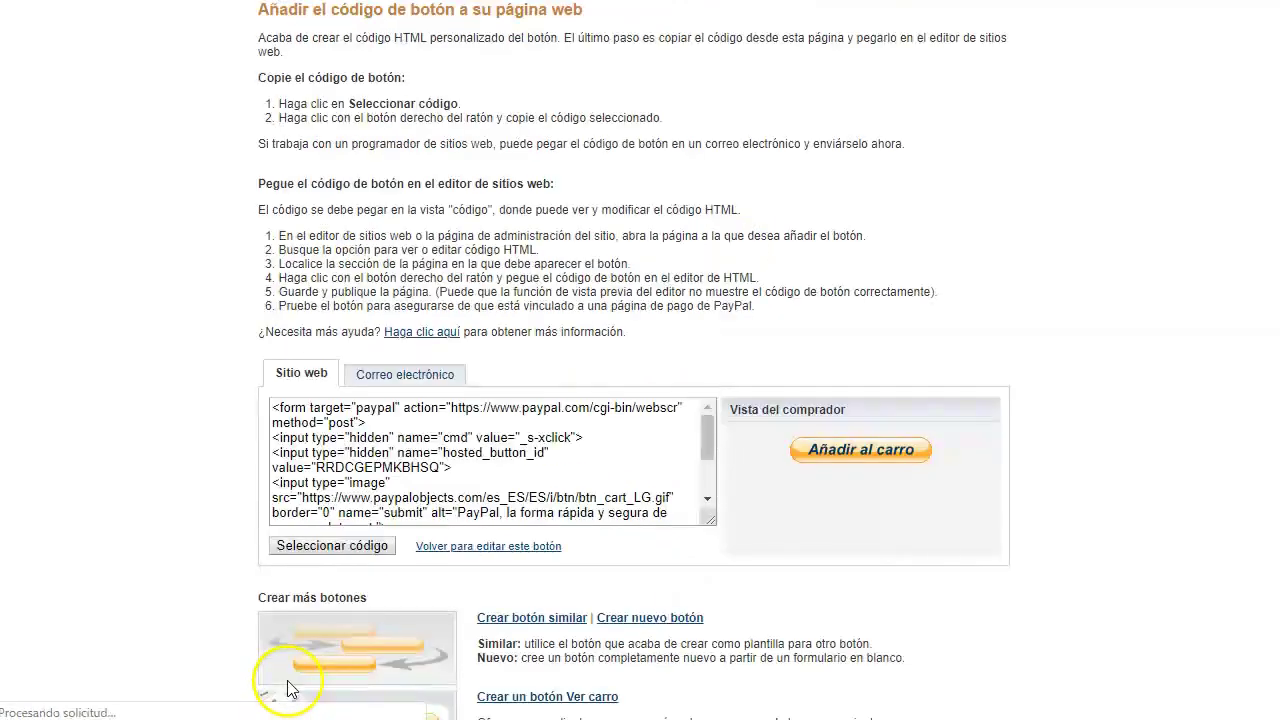
Copy the created PayPal button's direct payment link.
click(408, 376)
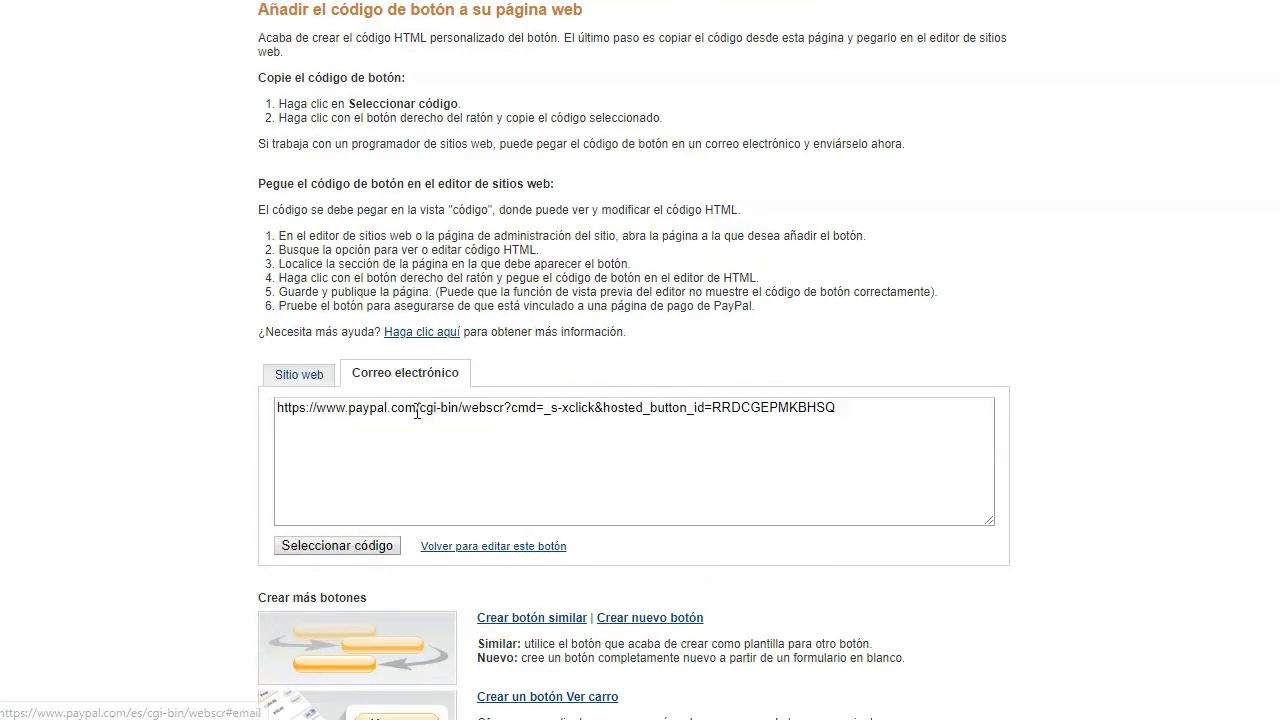
click(417, 412)
right_click(415, 410)
click(467, 430)
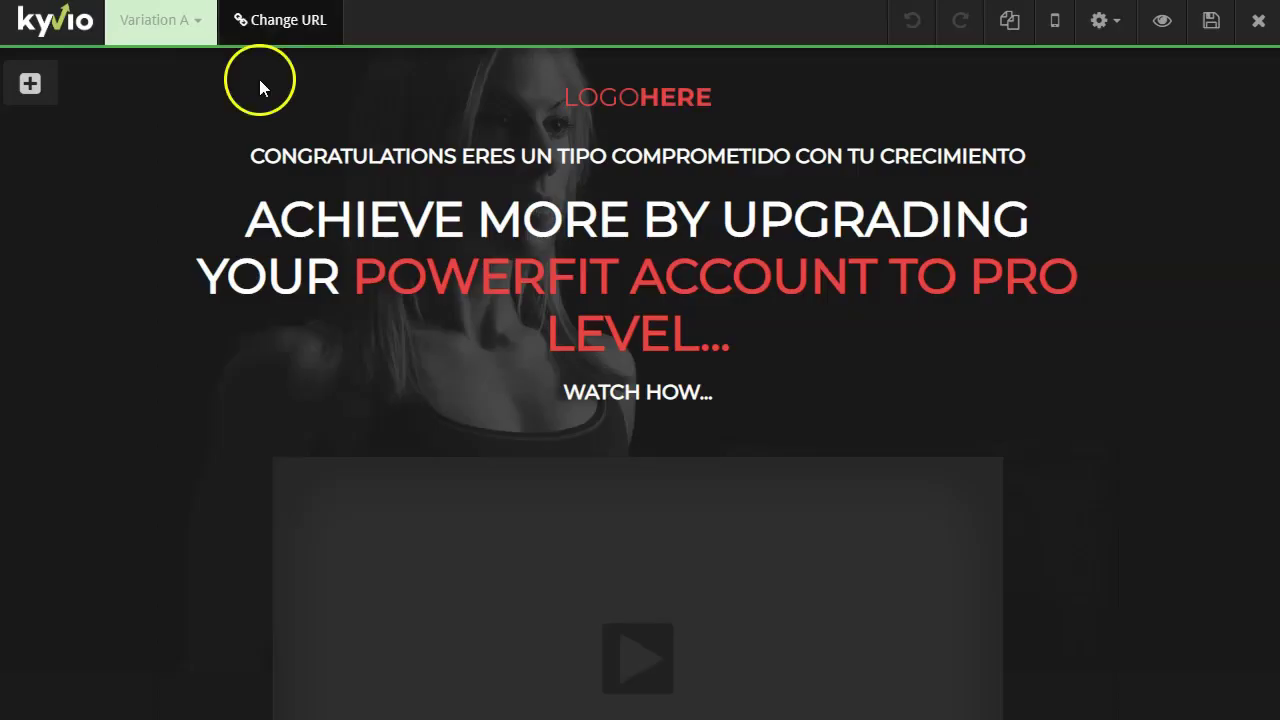
Set the Upgrade Now button's target URL to the PayPal payment link and save the page.
scroll(569, 300, down, 1)
scroll(569, 303, down, 5)
scroll(569, 303, down, 1)
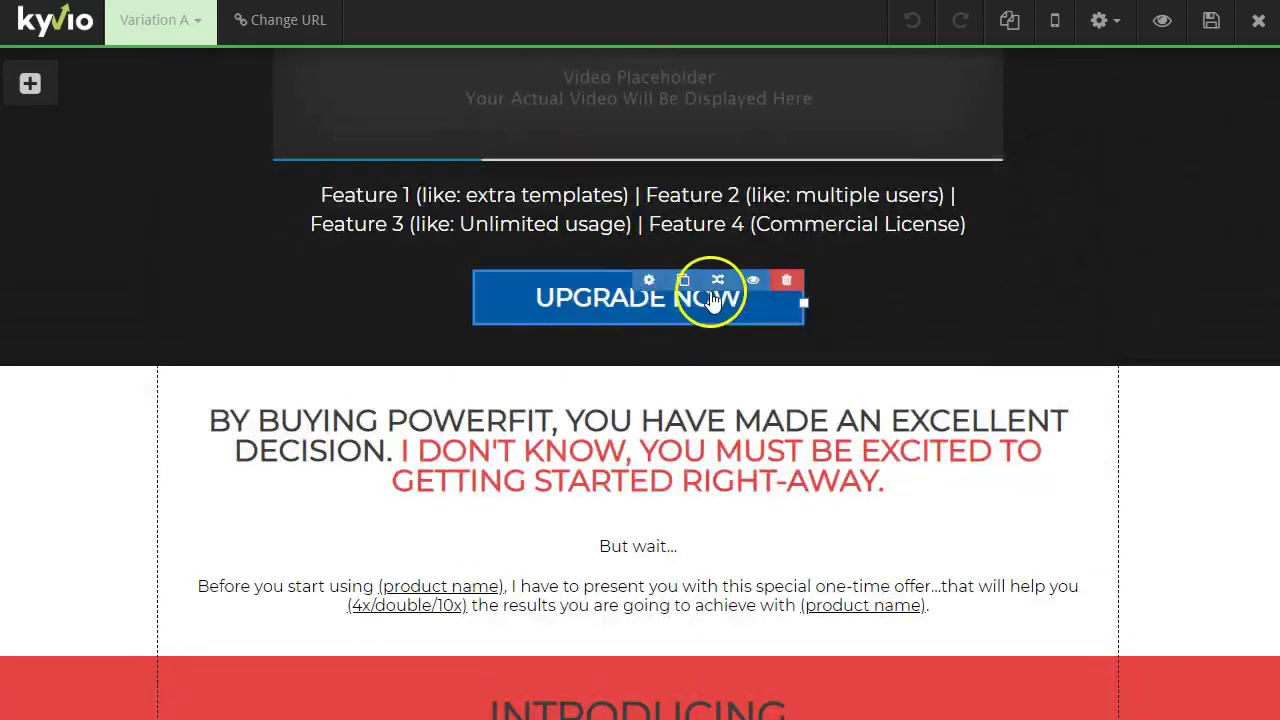
click(649, 285)
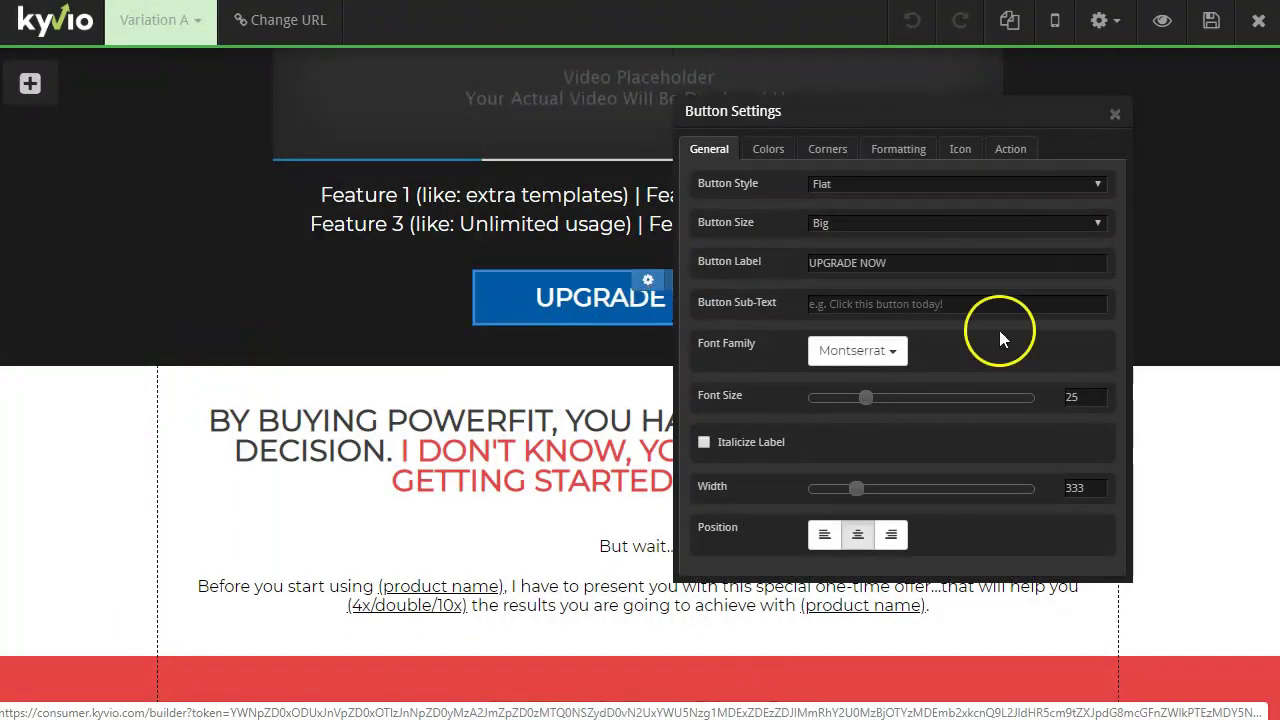
click(1010, 150)
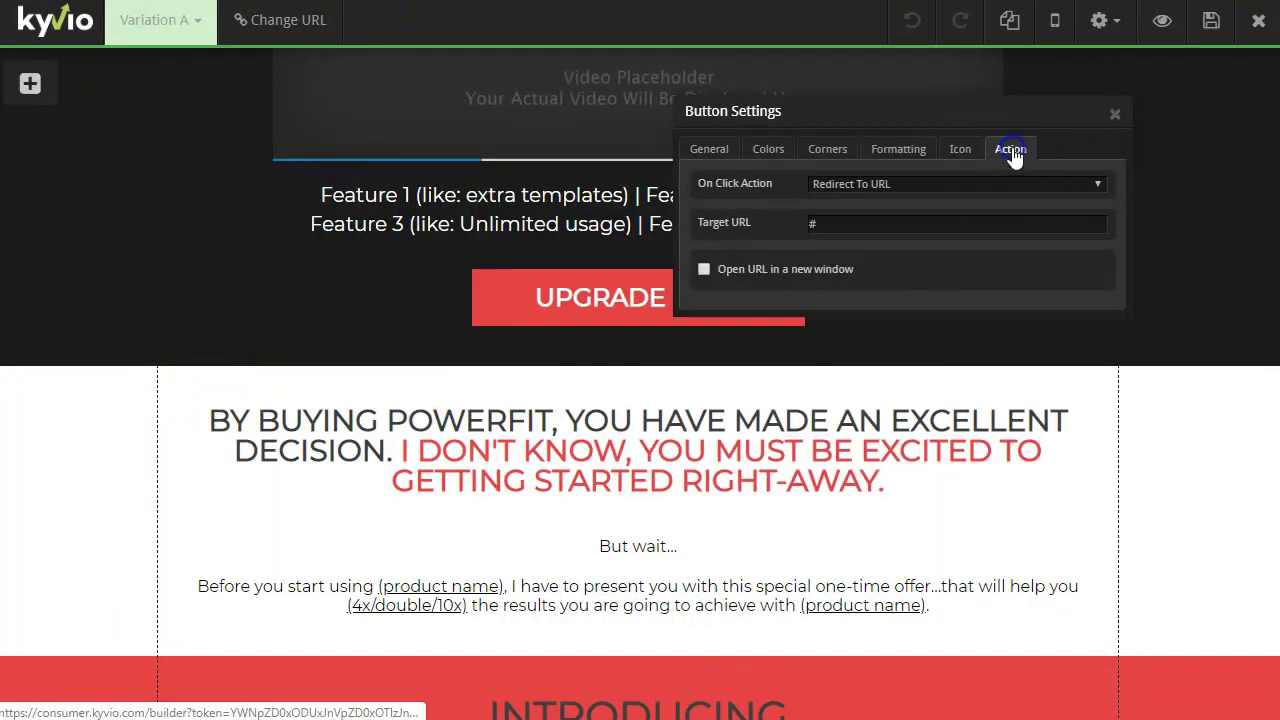
click(861, 220)
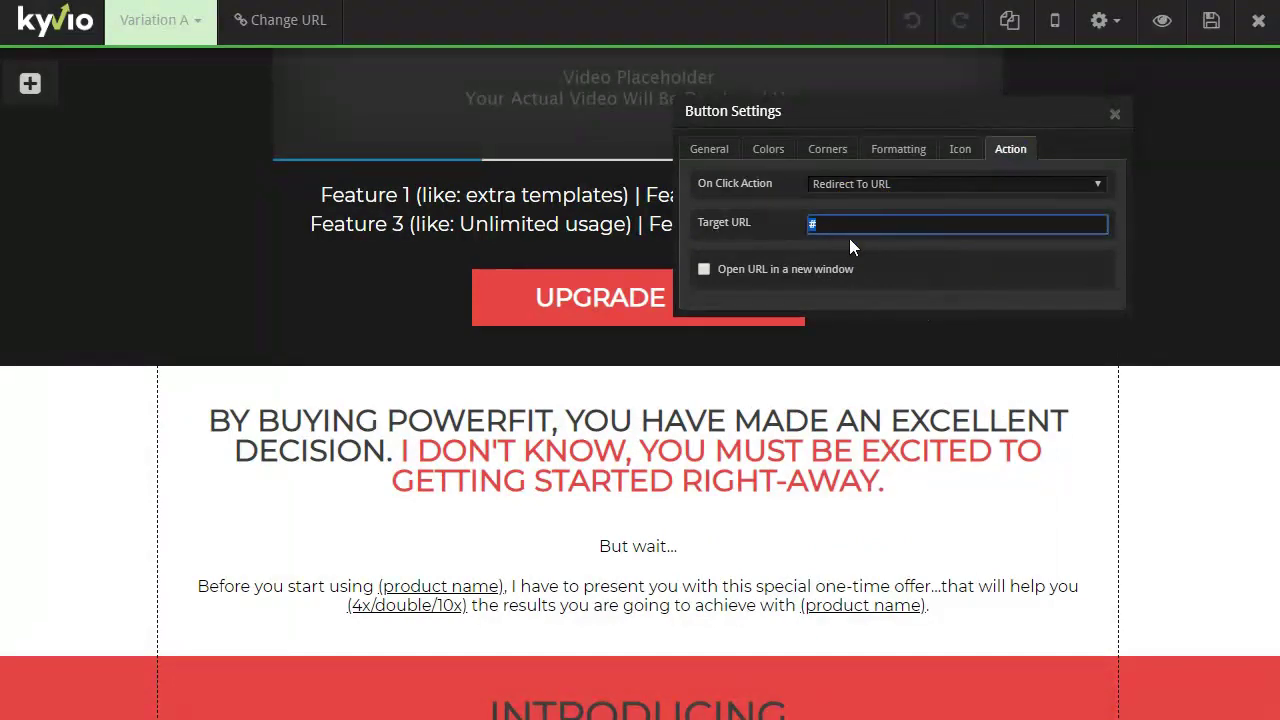
key(ctrl+v)
click(1118, 116)
click(1211, 22)
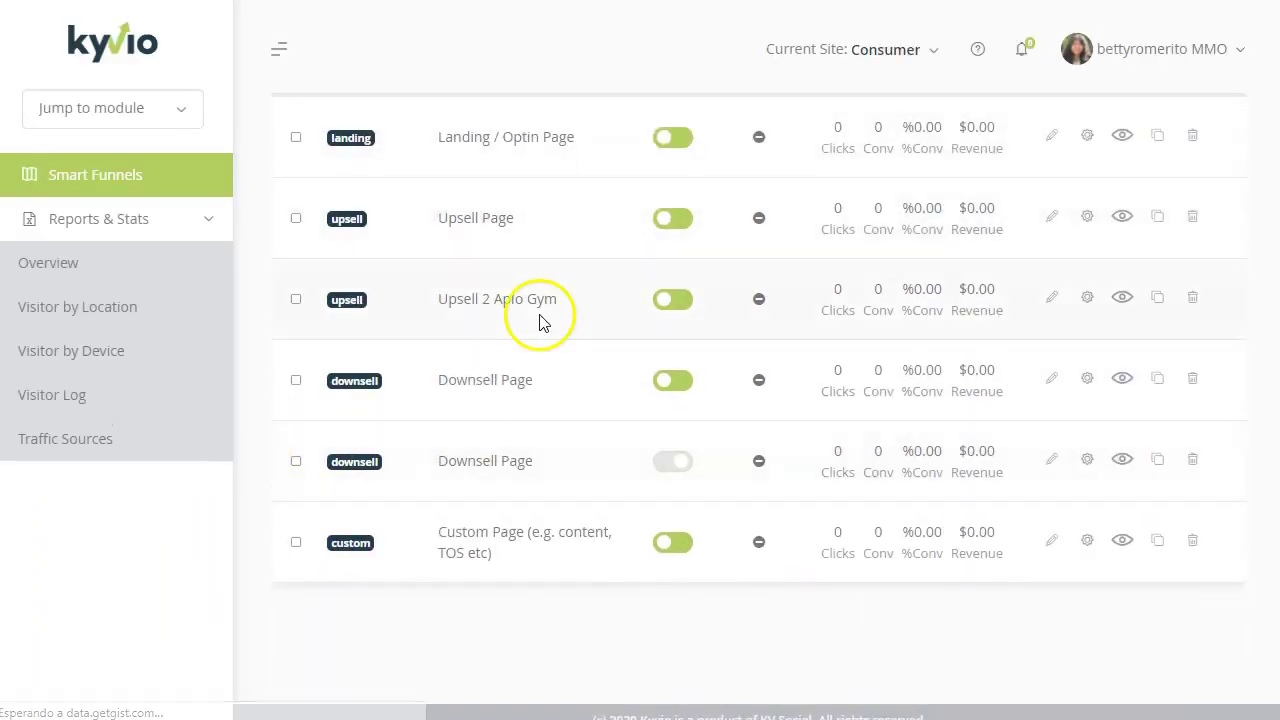
Delete the first Downsell Page and confirm the deletion.
click(1188, 385)
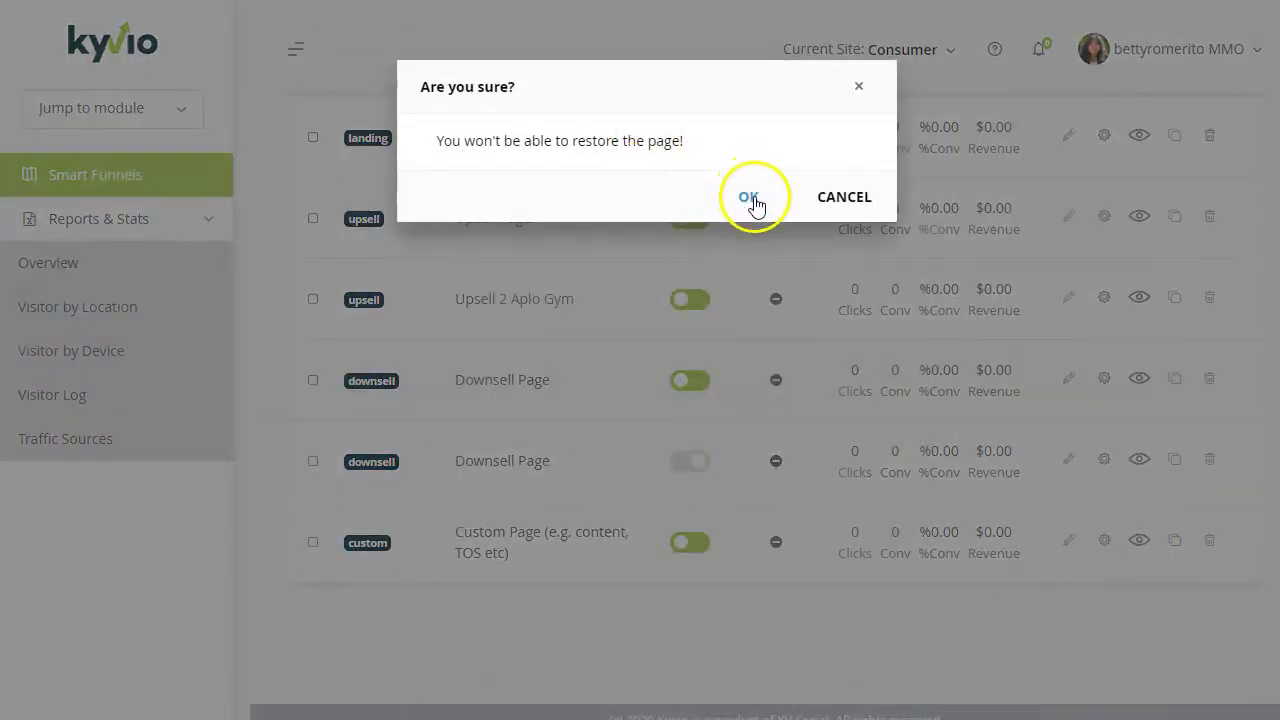
click(747, 197)
click(844, 197)
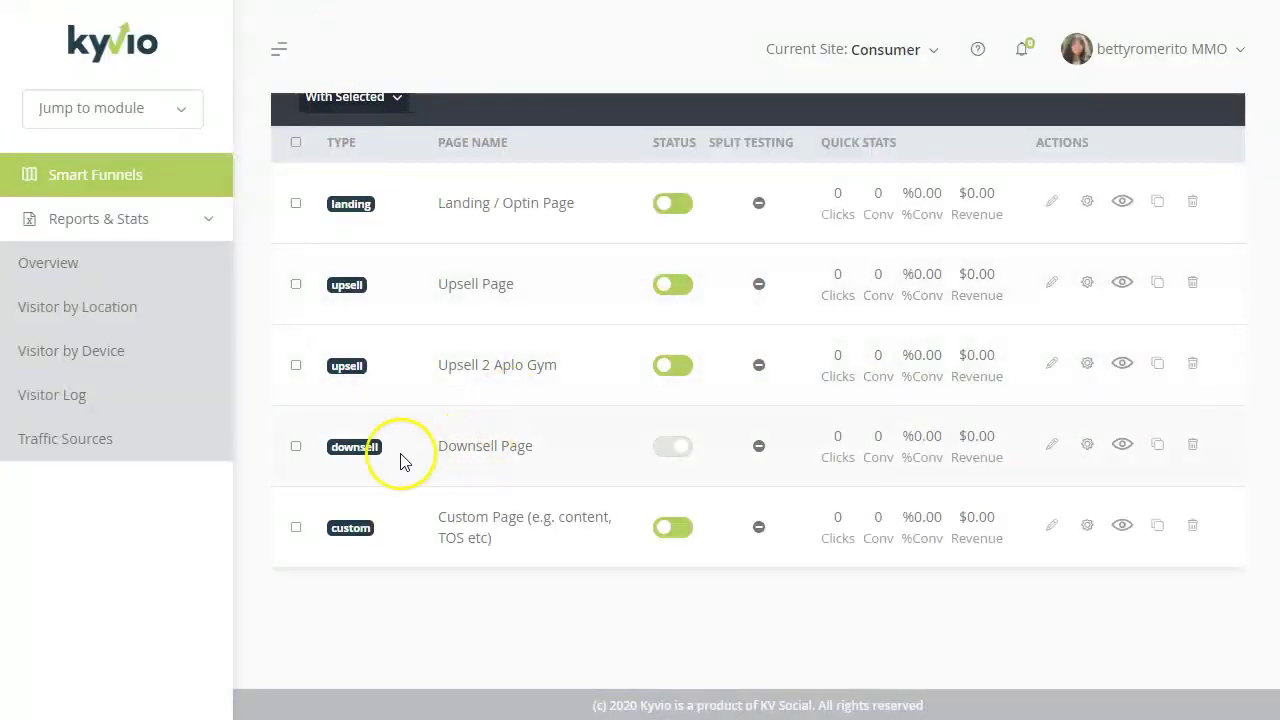
Rename the remaining Downsell Page to 'entrega personalizado apolo gym' and open it in the builder.
click(1088, 447)
click(475, 271)
triple_click(471, 271)
text(entren)
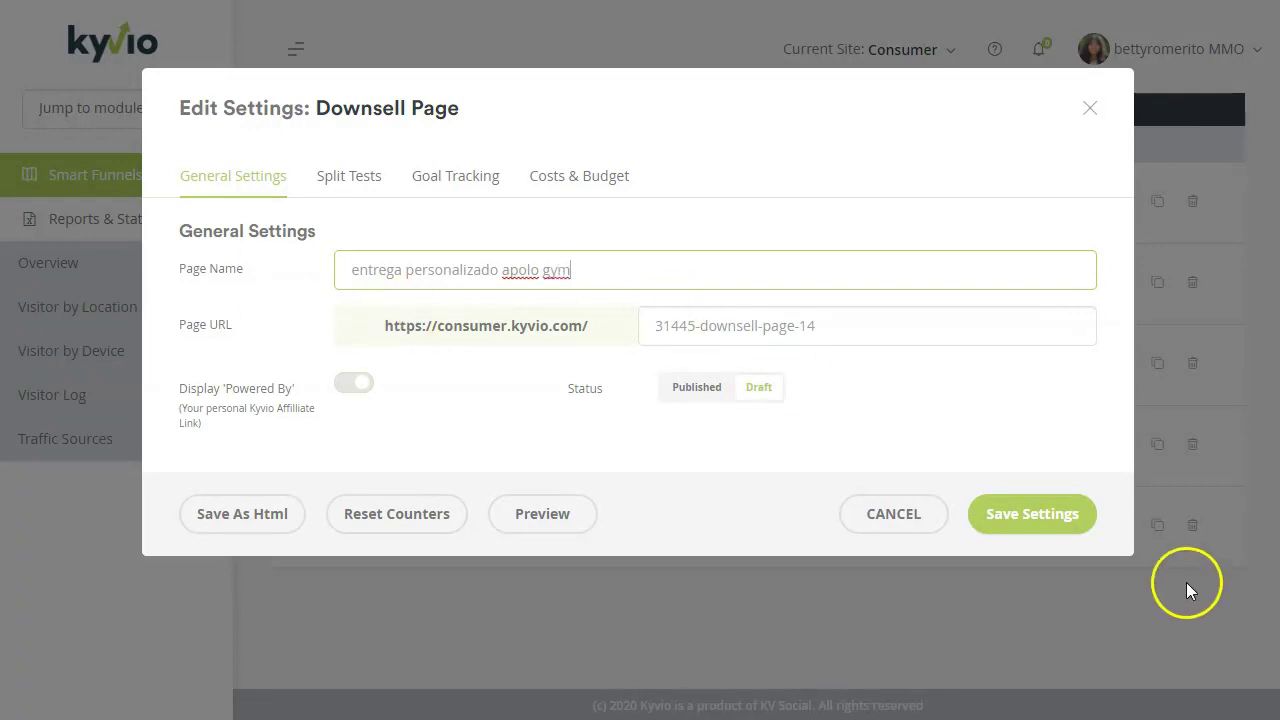
click(1022, 520)
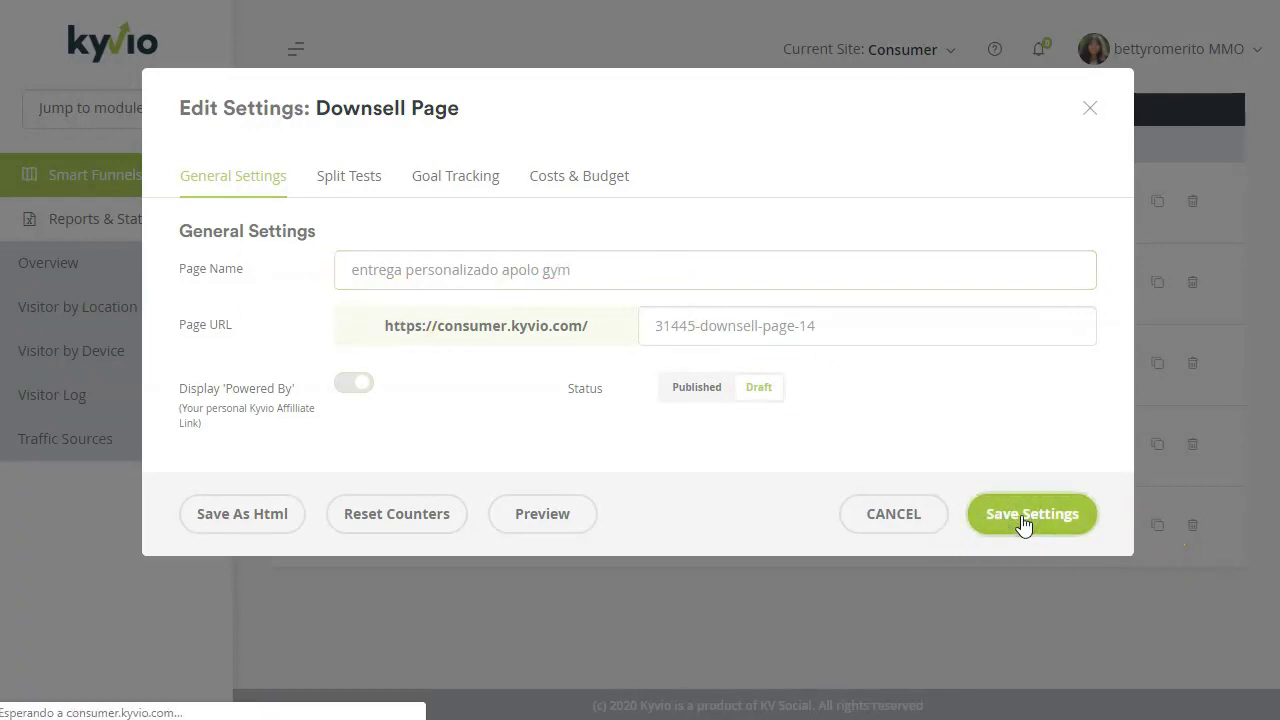
scroll(543, 523, down, 3)
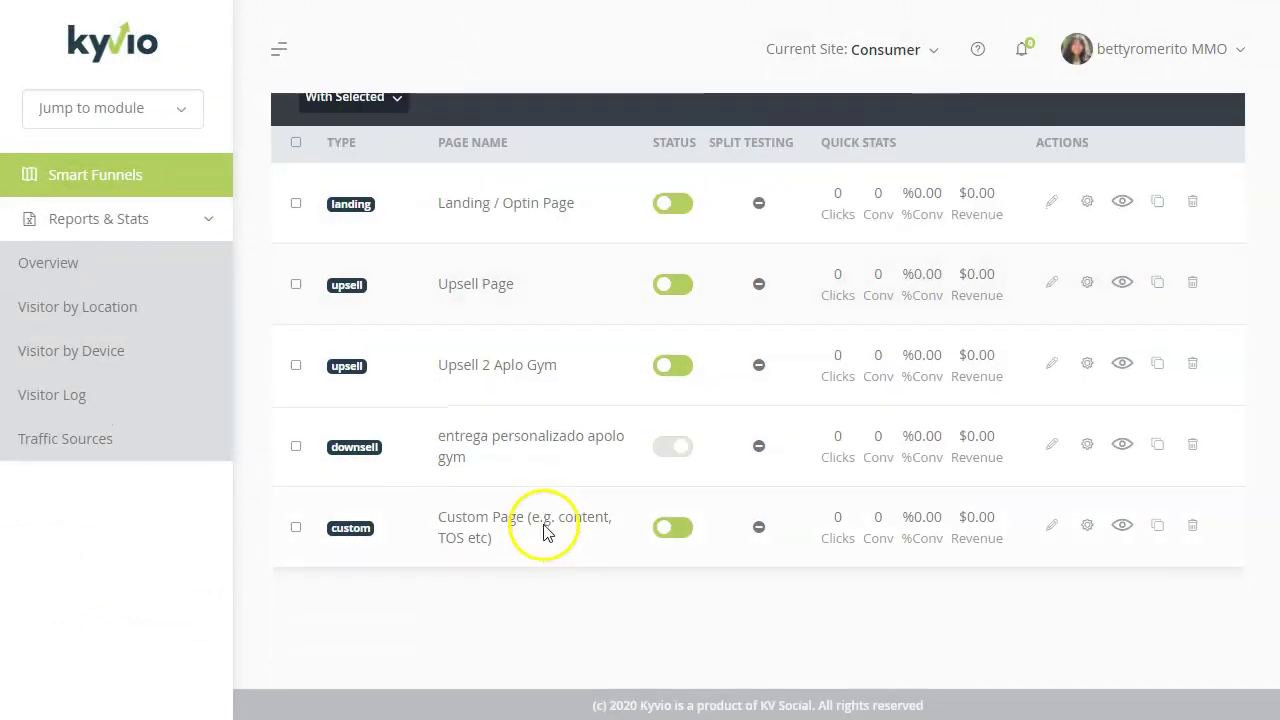
click(1053, 446)
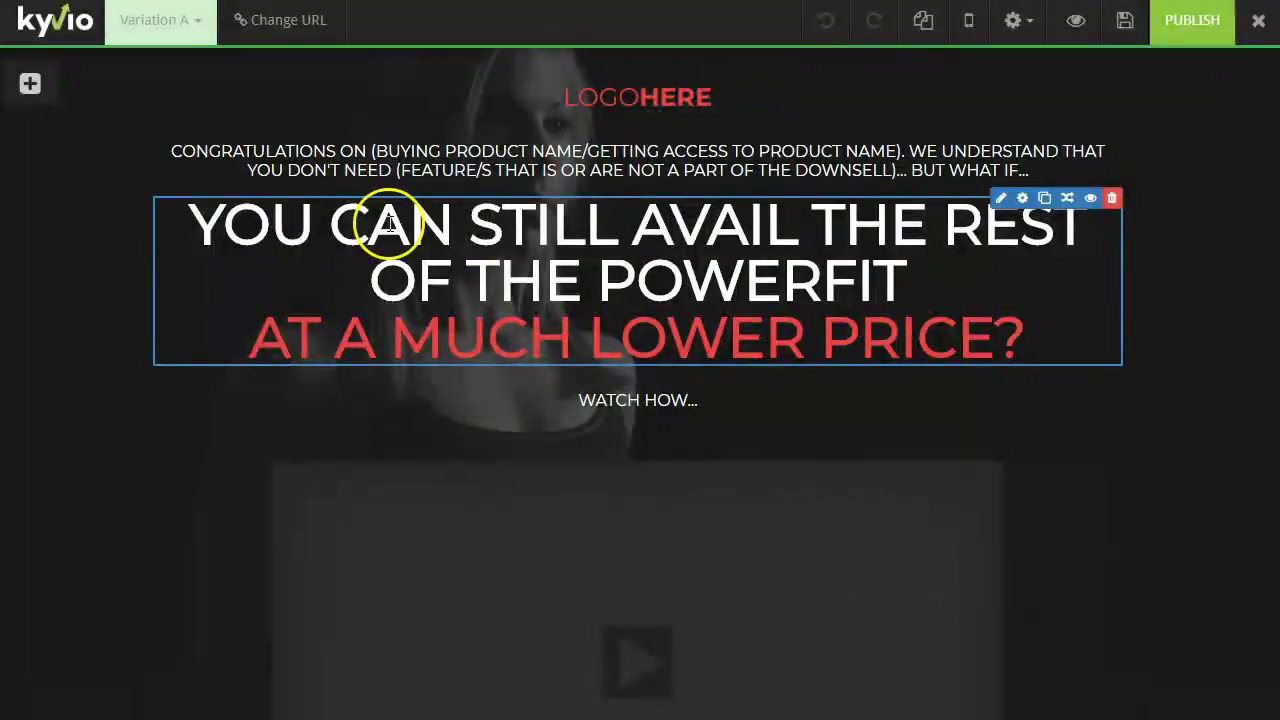
Replace the headline's opening lines with 'ESTAMOS LISTOS PARA LA ACCIÓN'.
click(1000, 199)
mouse_move(186, 297)
mouse_down()
mouse_move(717, 340)
mouse_move(865, 370)
mouse_up()
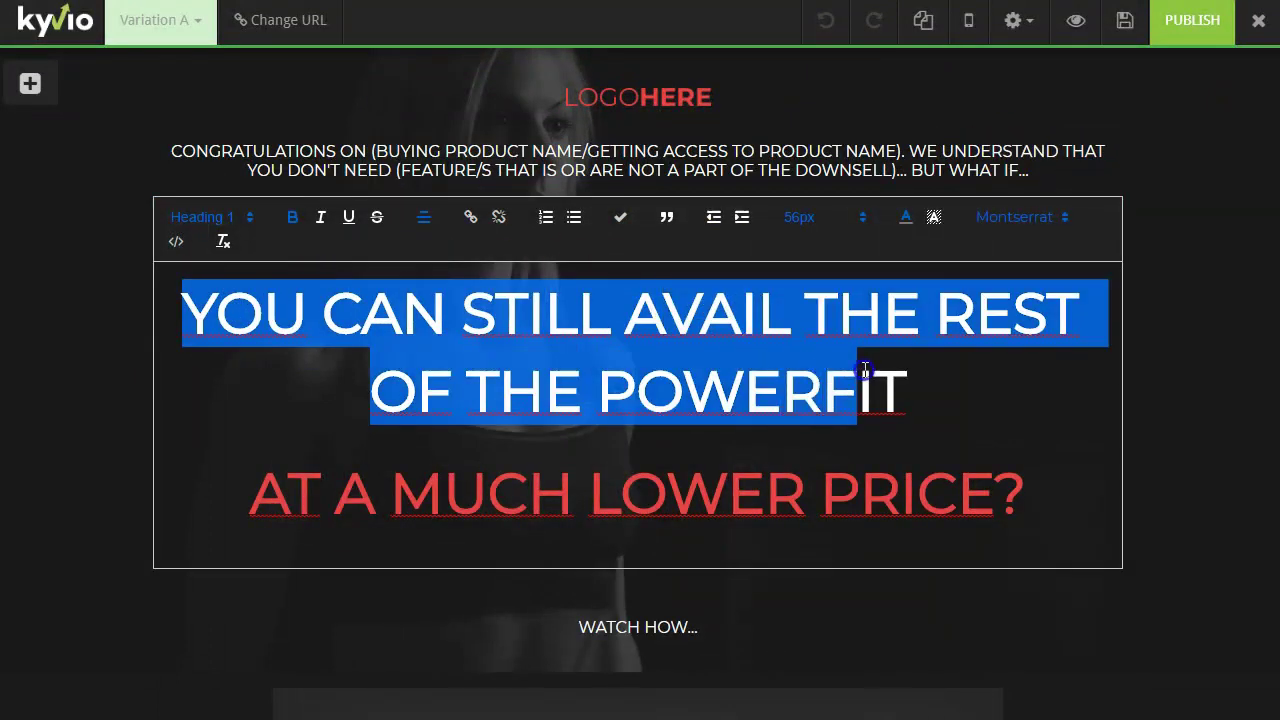
text(ESTAMOS )
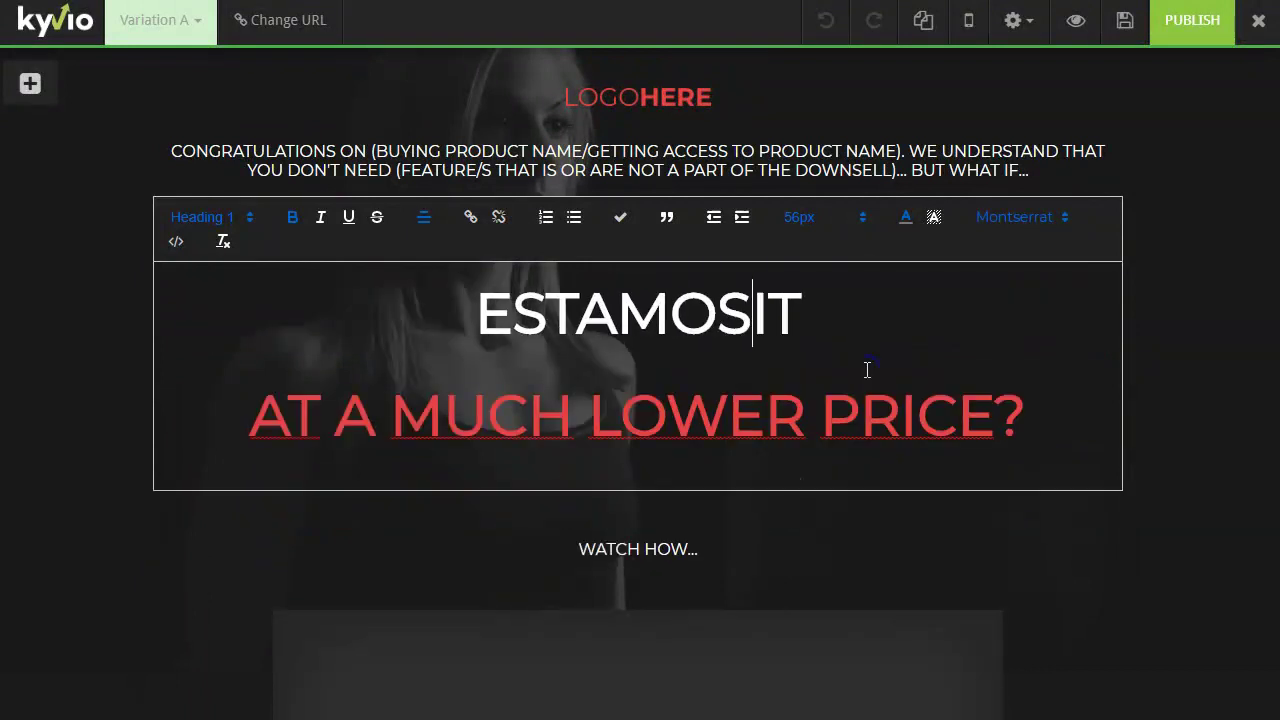
text(LISTOS PARA LA ACCIÓN)
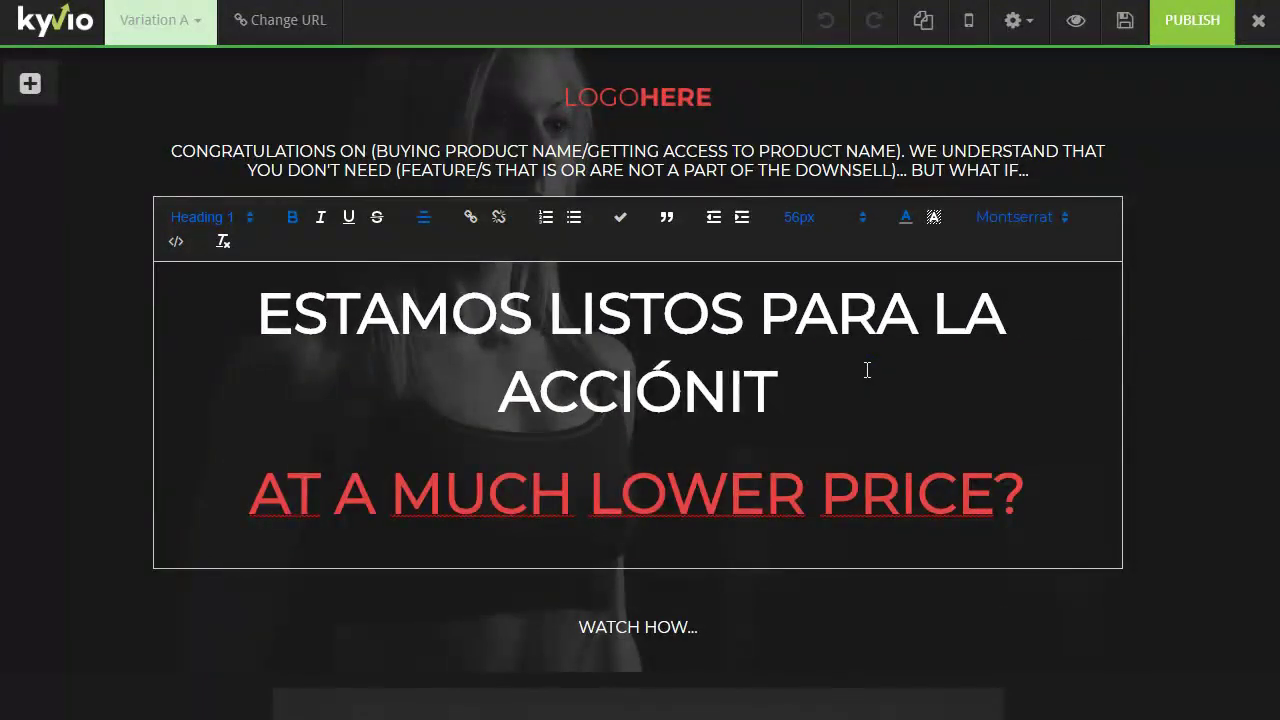
key(Delete)
key(Delete)
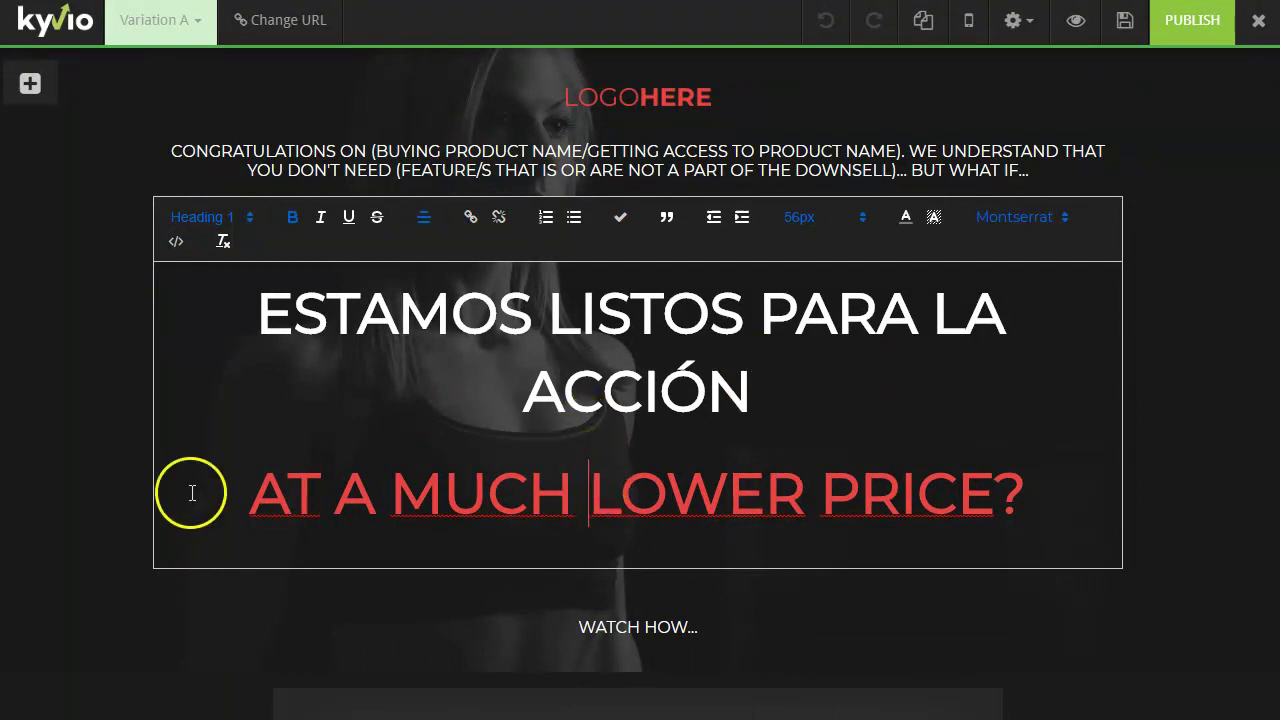
Continue the headline with 'CONTACTA A TU ENTRENADOR PERSONAL POR WHATSAPP AQUI ¡Y QUE EMPIECEN LOS JUEGOS!', removing leftover English.
text(CONTACTA )
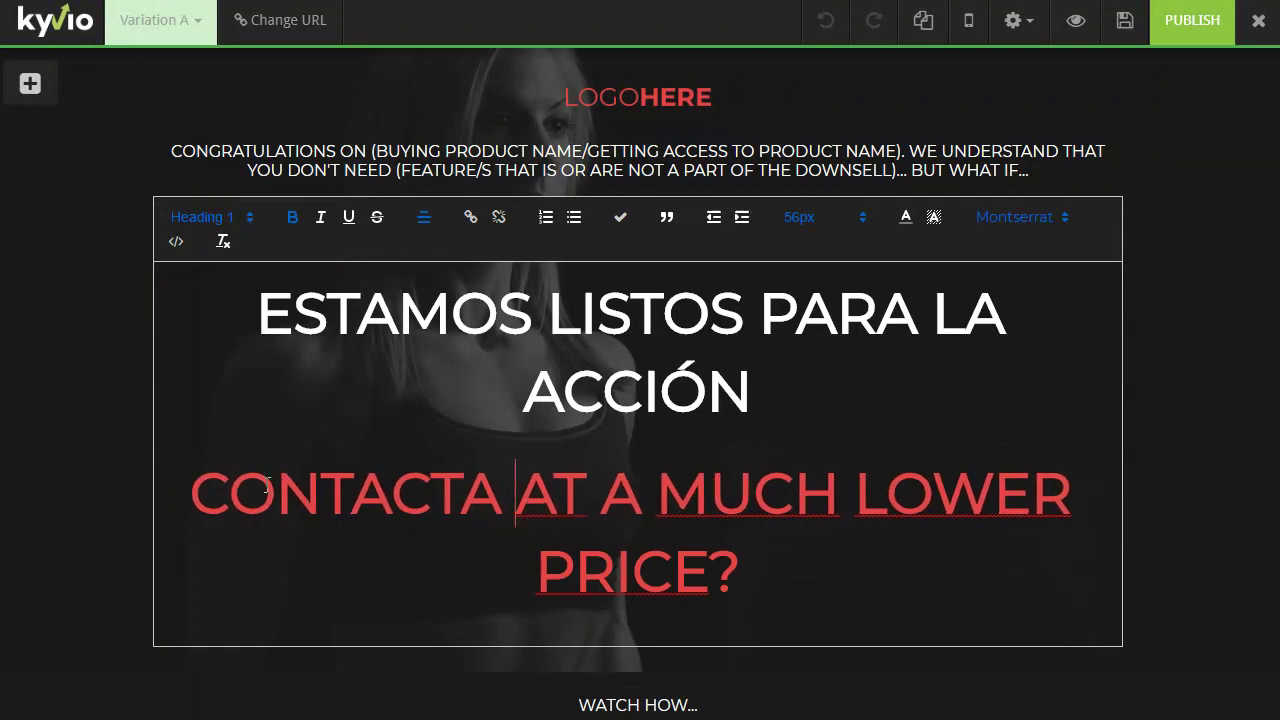
text(A TU ENTRENADOR PERSONAL )
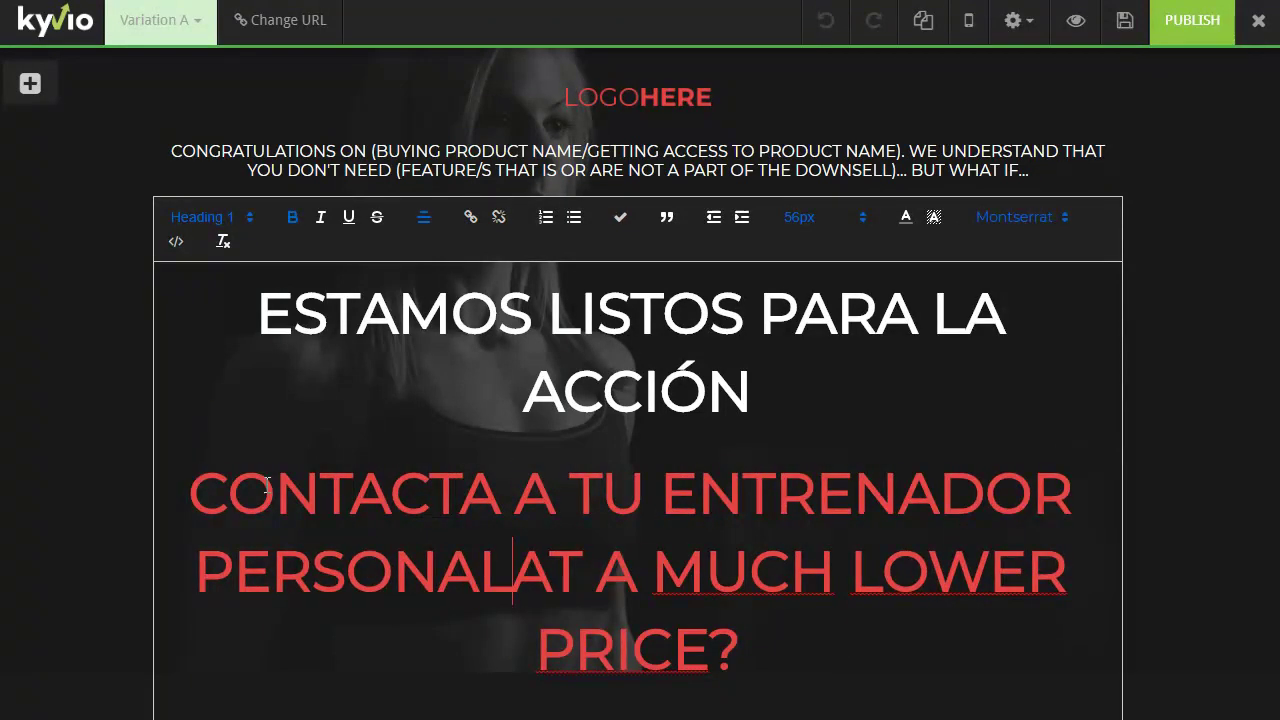
text(AQU)
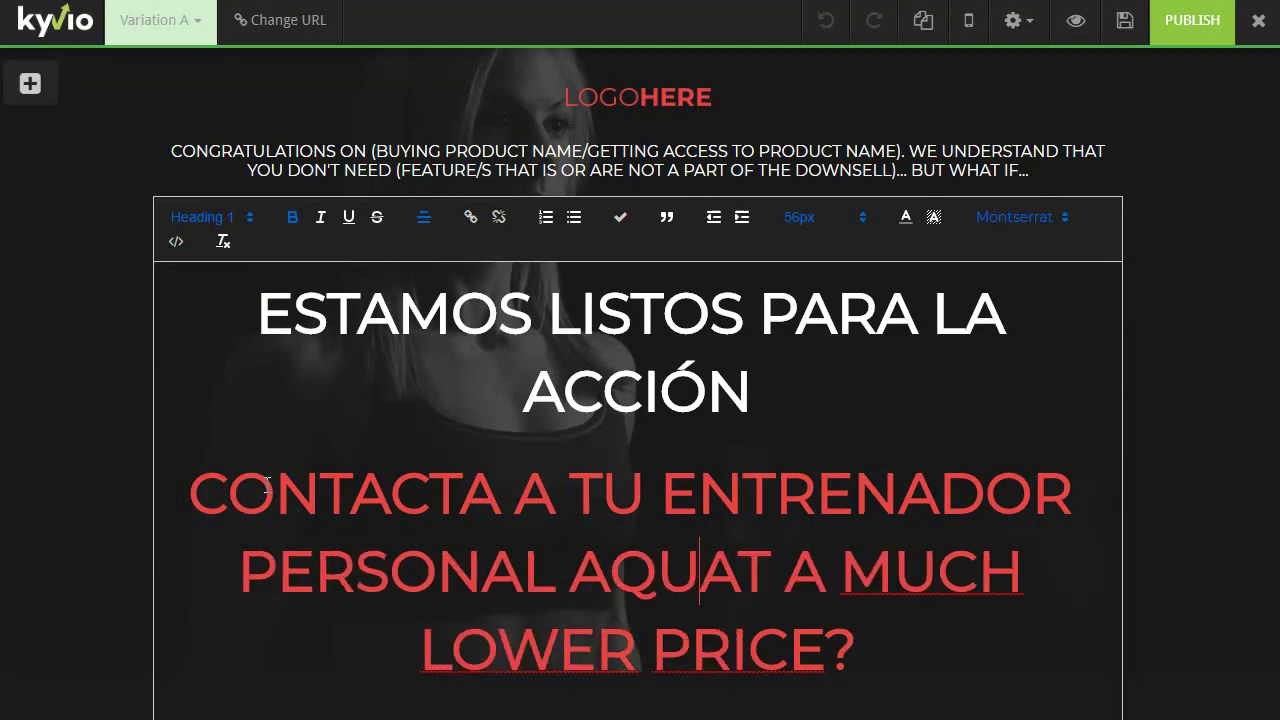
key(BackSpace)
key(BackSpace)
key(BackSpace)
key(BackSpace)
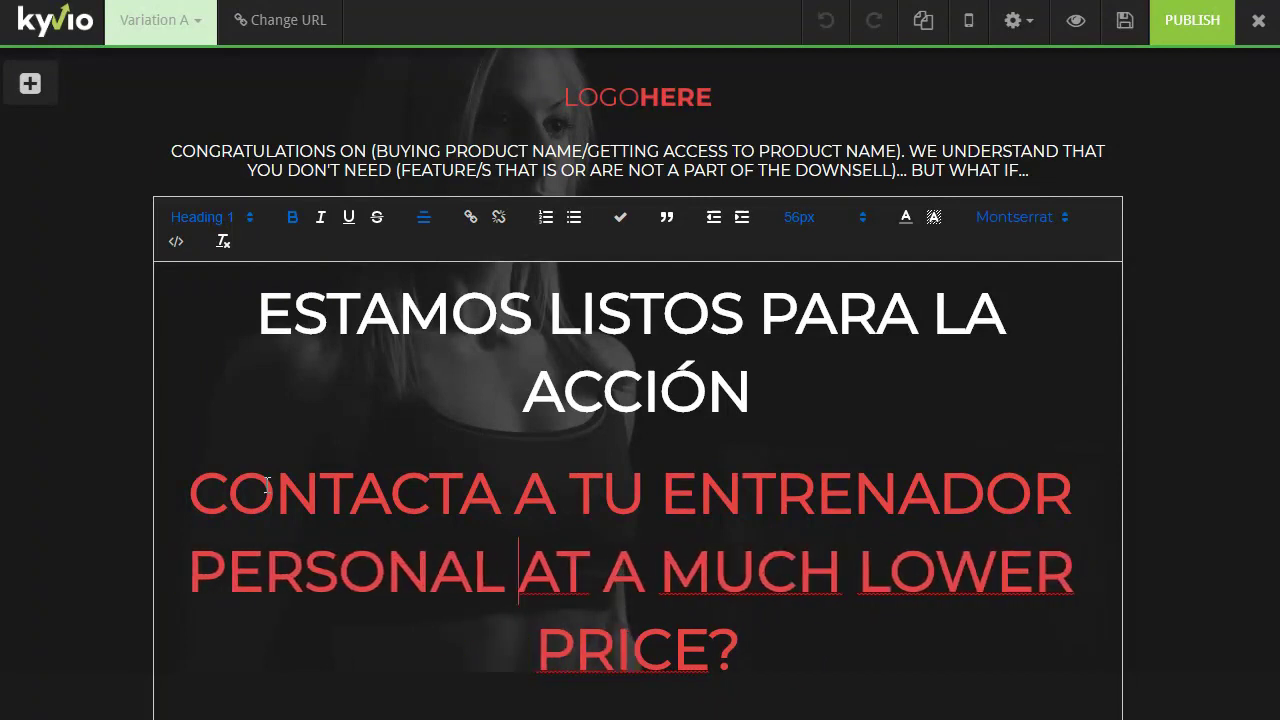
text(POR WHA)
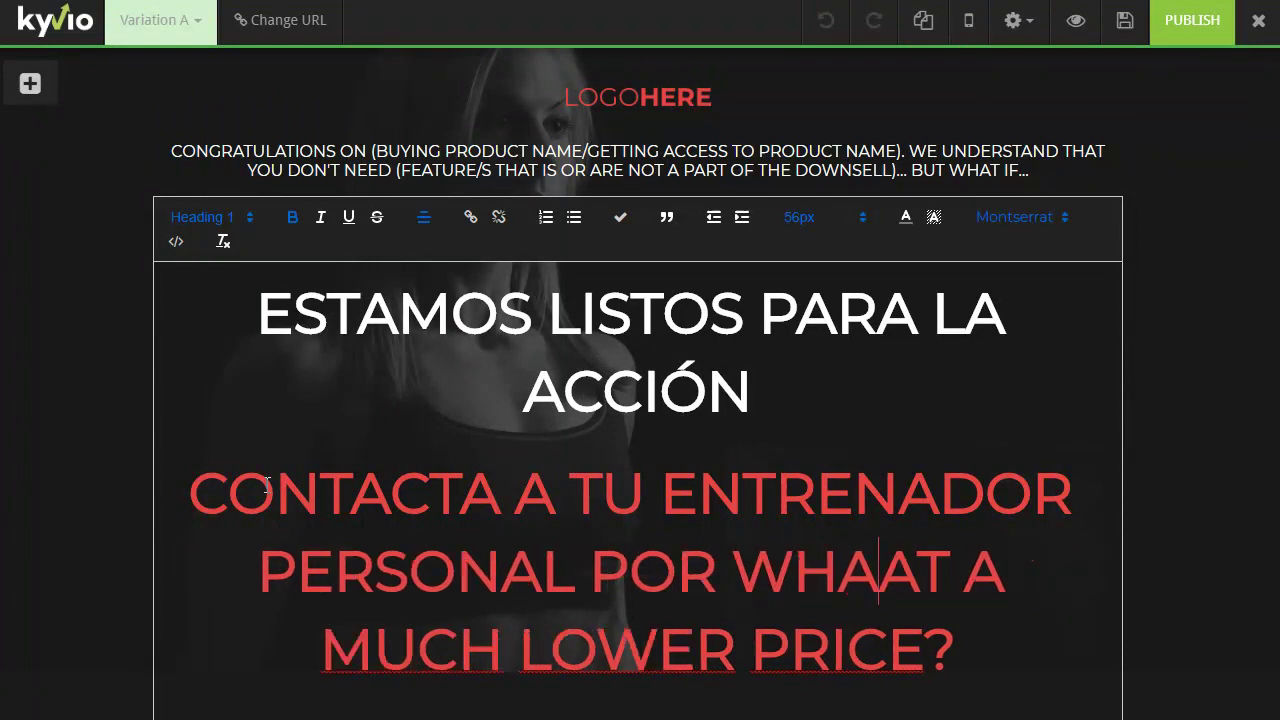
text(TSAPP)
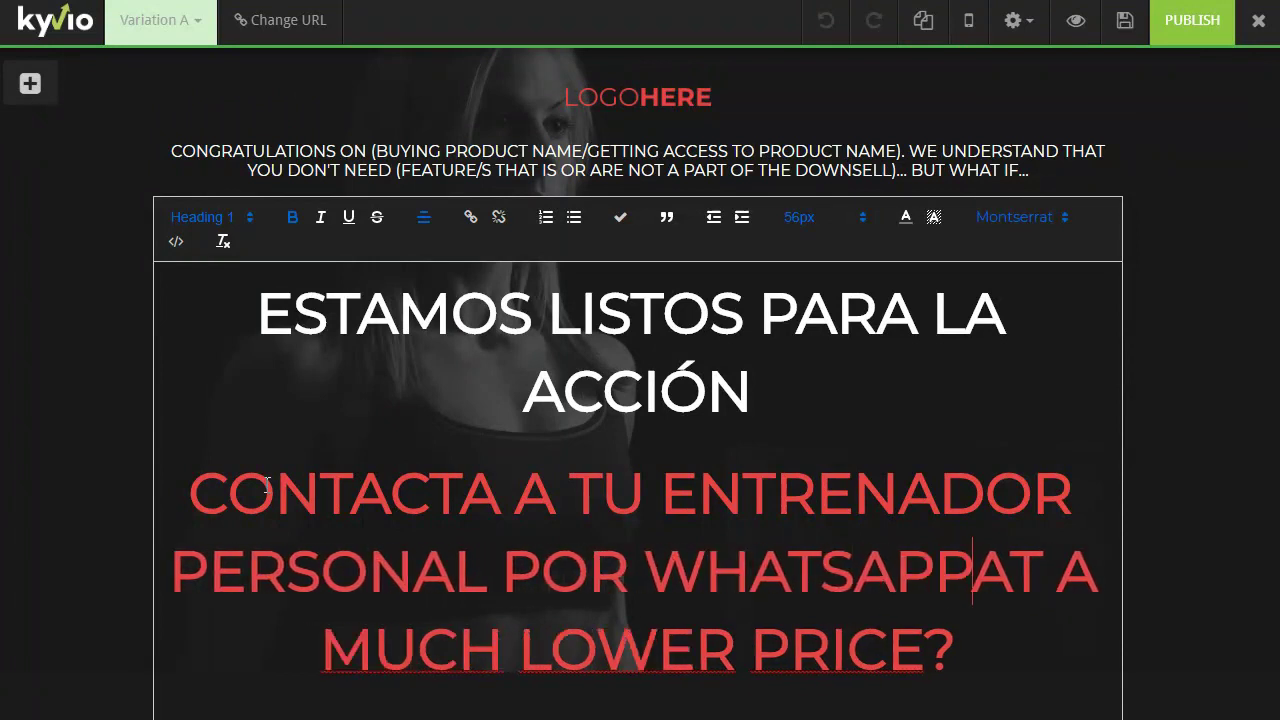
text( AQUI ¡Y QUE EMPIECEN L)
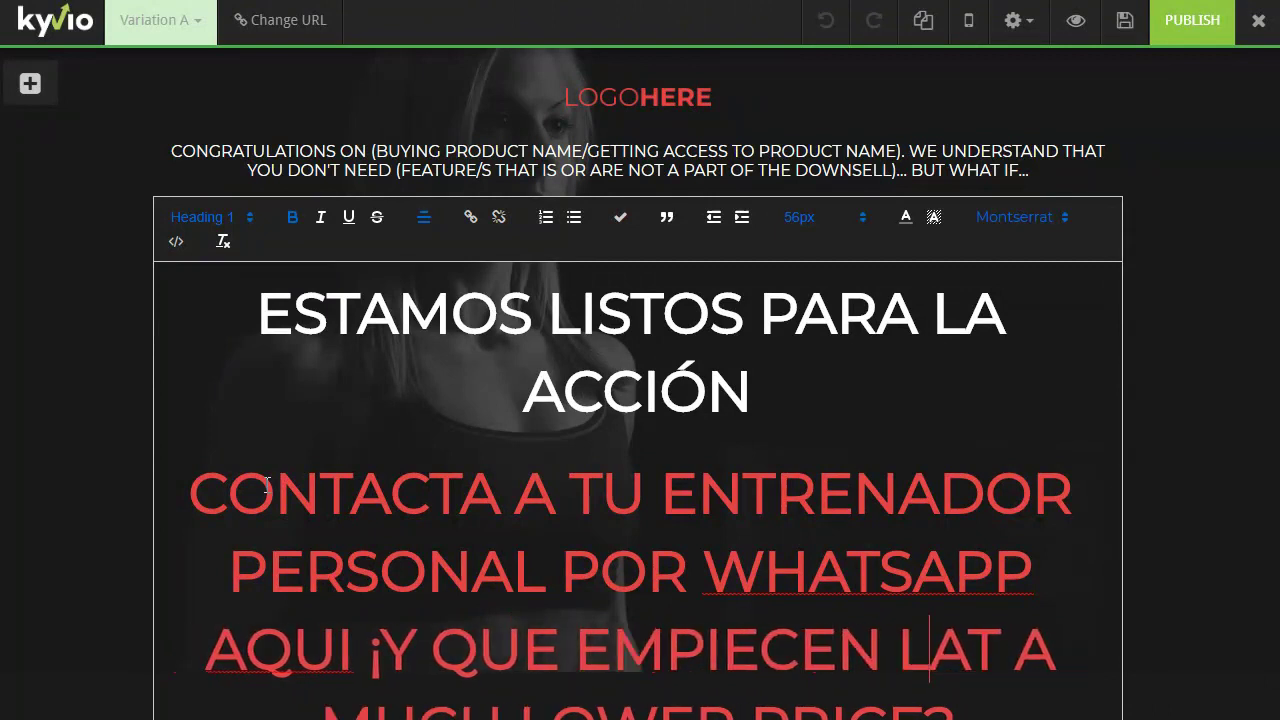
text(OS JJU)
key(BackSpace)
key(BackSpace)
text(UEGOS)
key(ctrl+Delete)
key(ctrl+Delete)
key(ctrl+Delete)
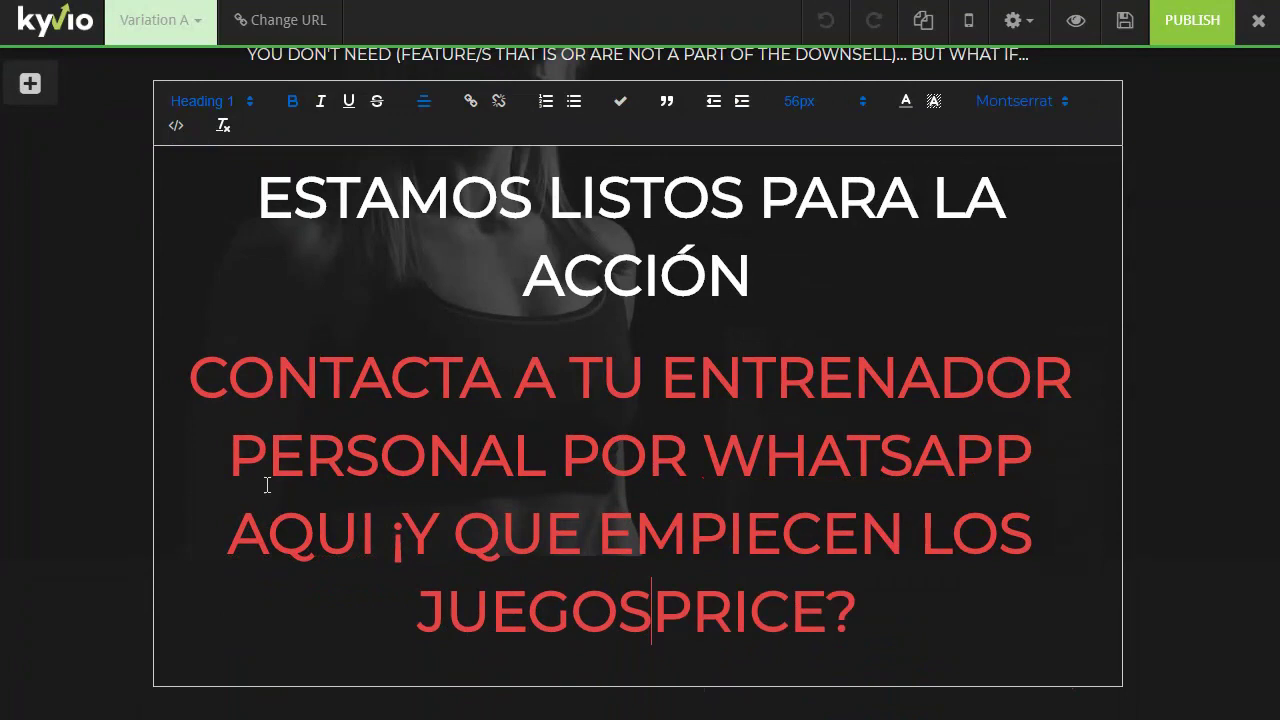
key(ctrl+Delete)
key(ctrl+Delete)
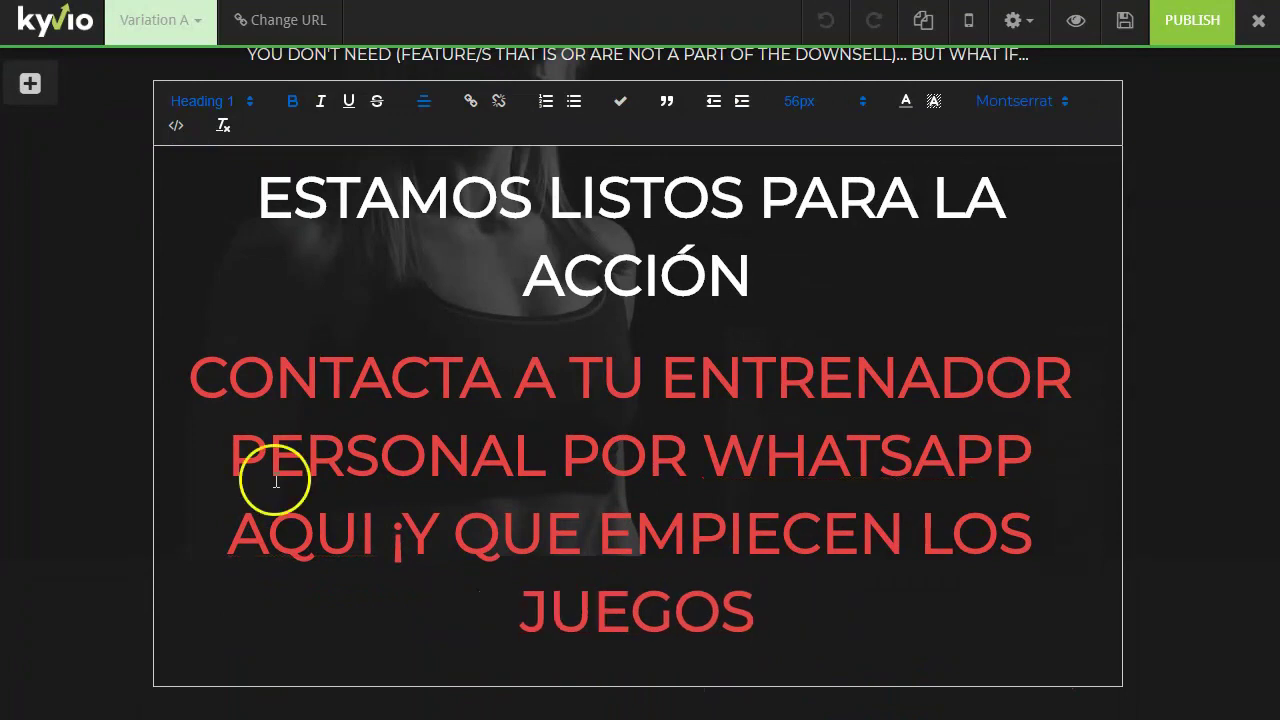
text(!)
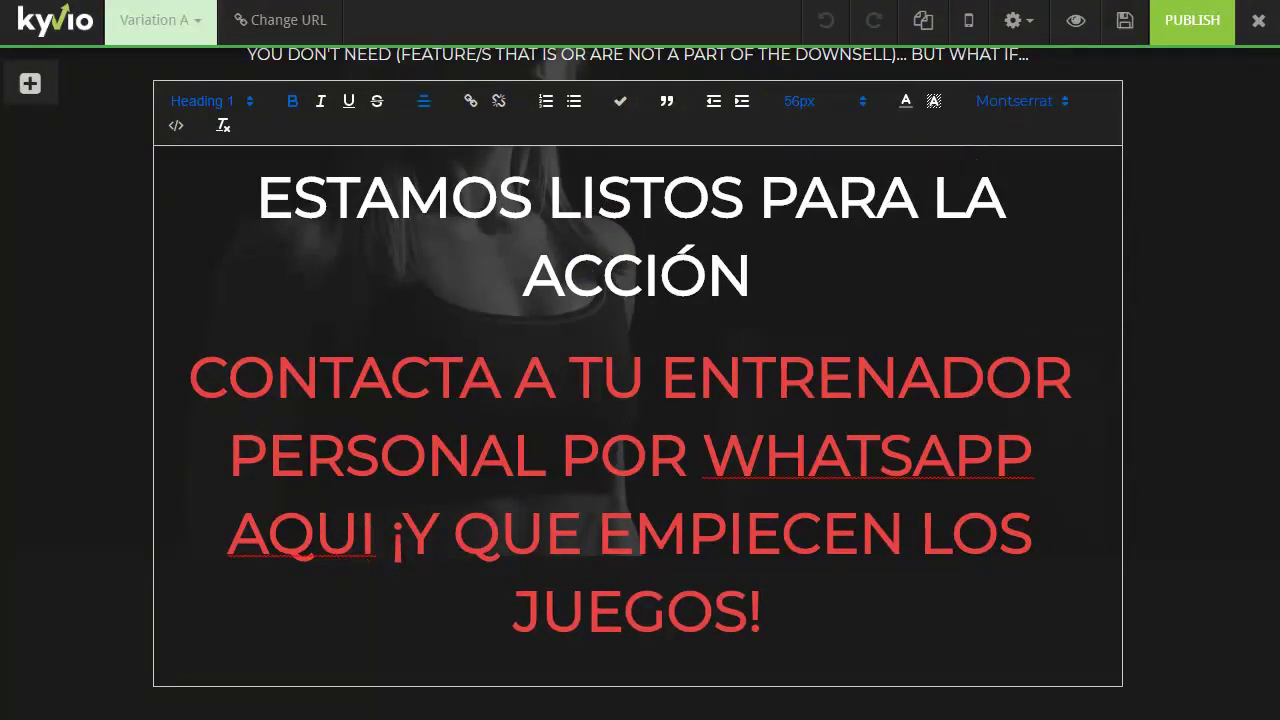
click(1194, 269)
scroll(455, 352, down, 3)
Relabel the START NOW button 'WHATS DE TU PERSONAL TRAINER'.
click(614, 318)
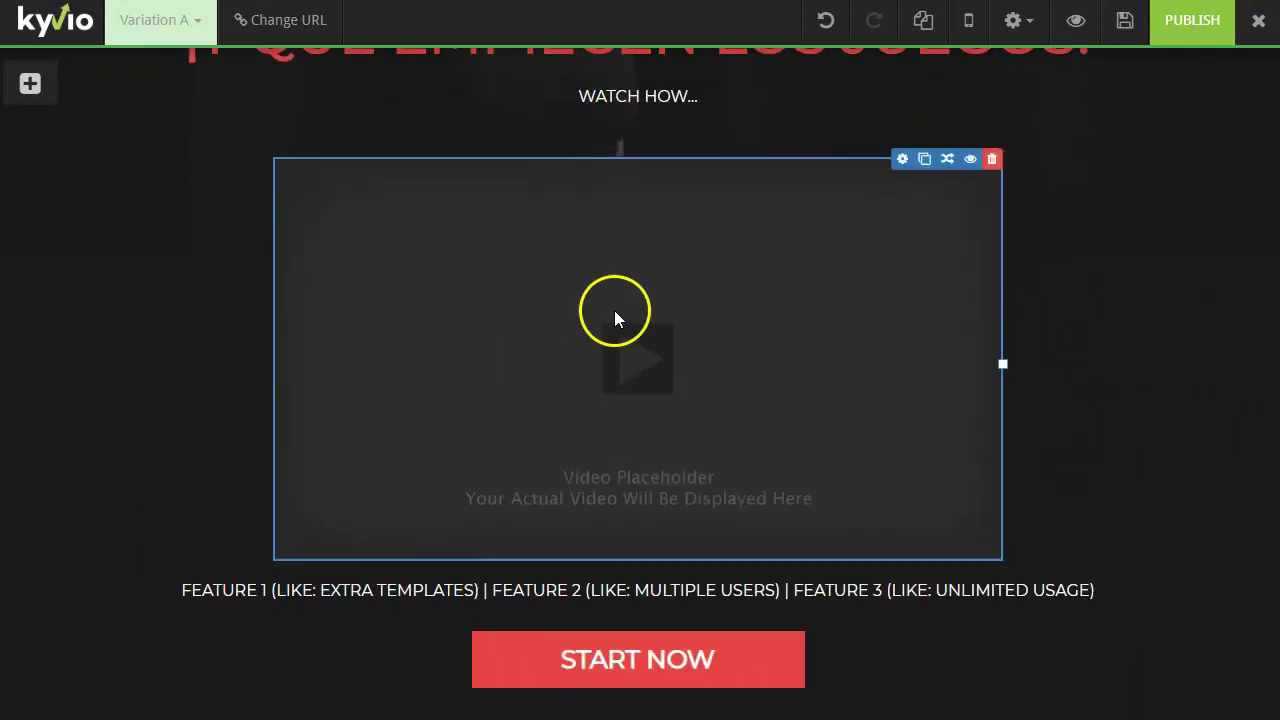
scroll(600, 307, down, 2)
click(623, 457)
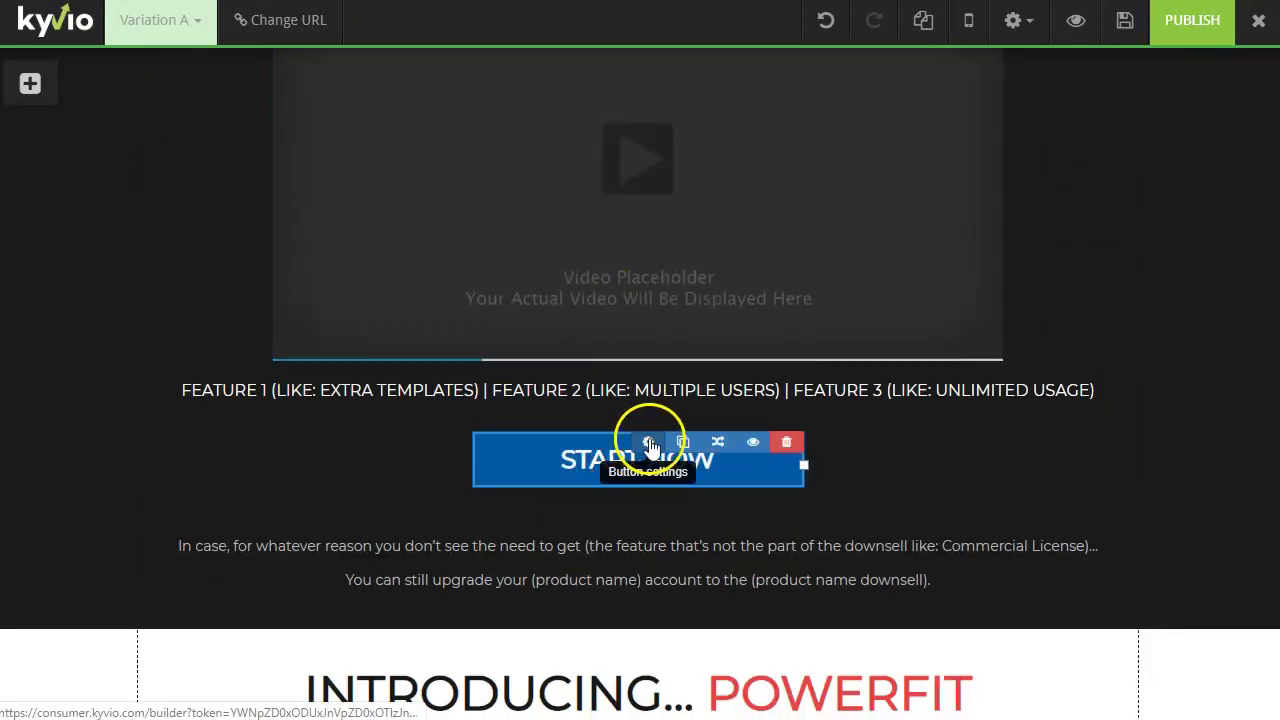
click(651, 445)
drag(881, 261, 733, 287)
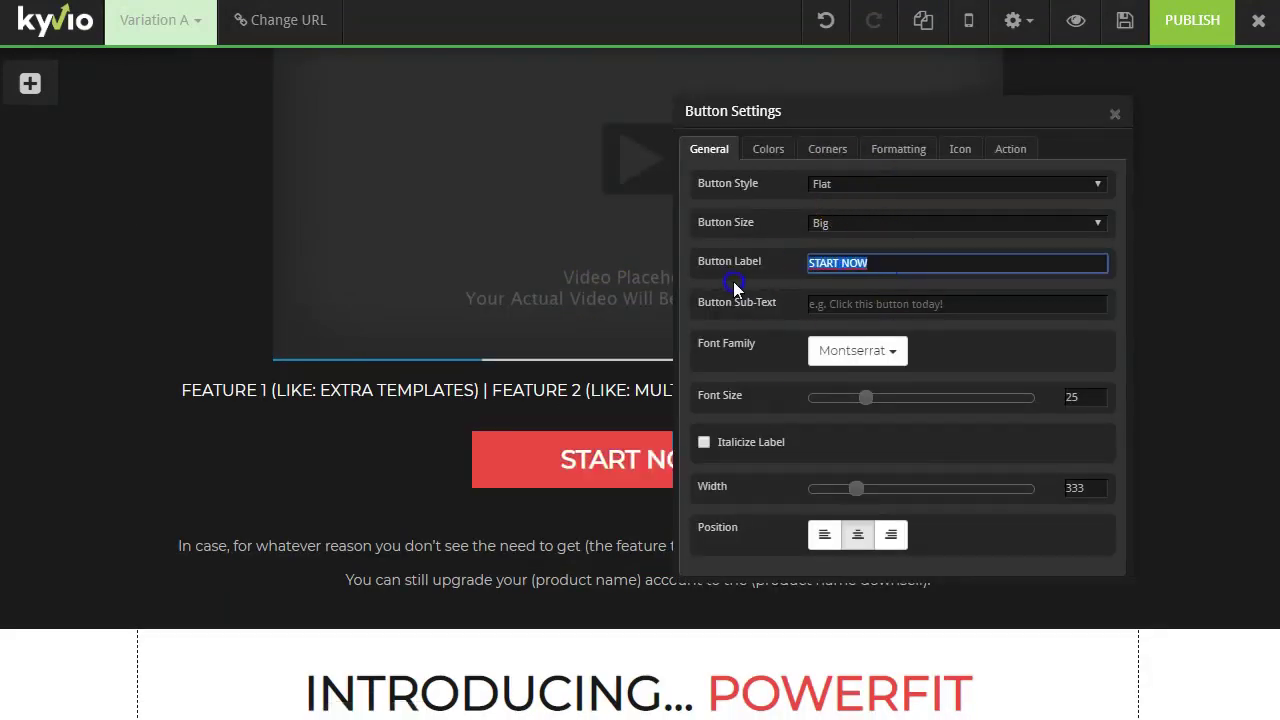
text(WHATS )
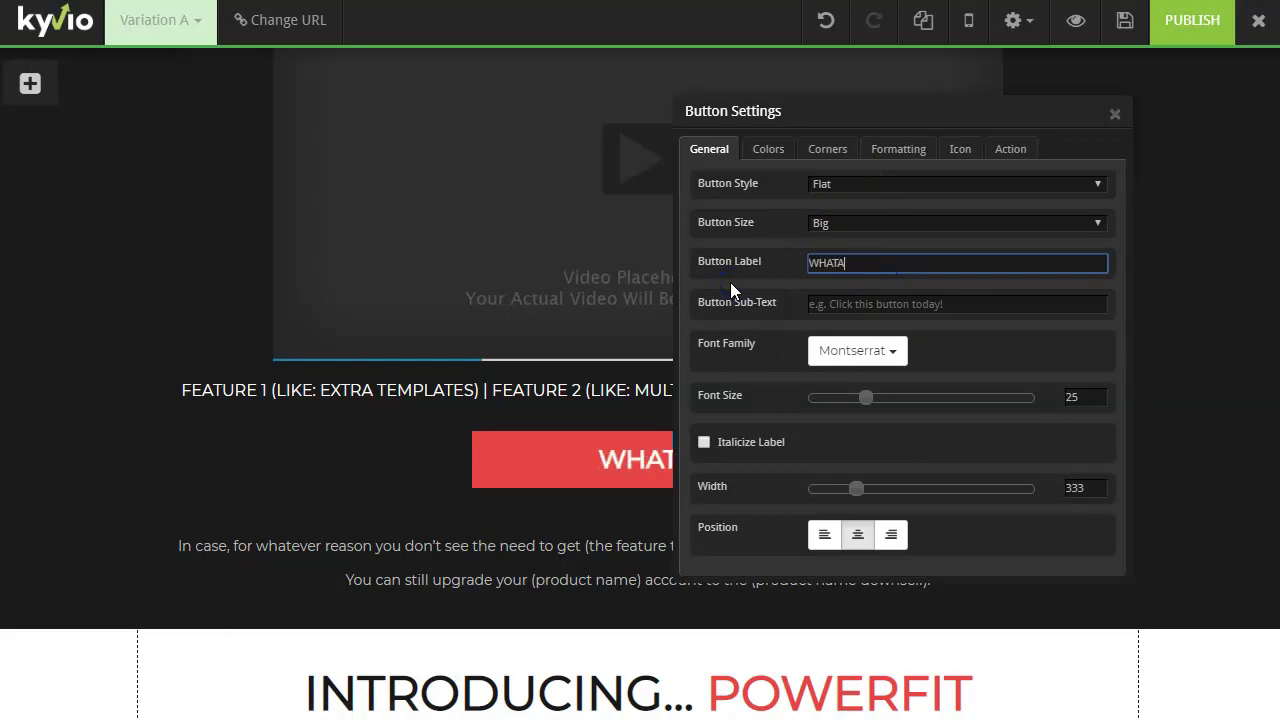
text(DE TU PERSONAL TRAIN)
key(BackSpace)
key(BackSpace)
text(INER)
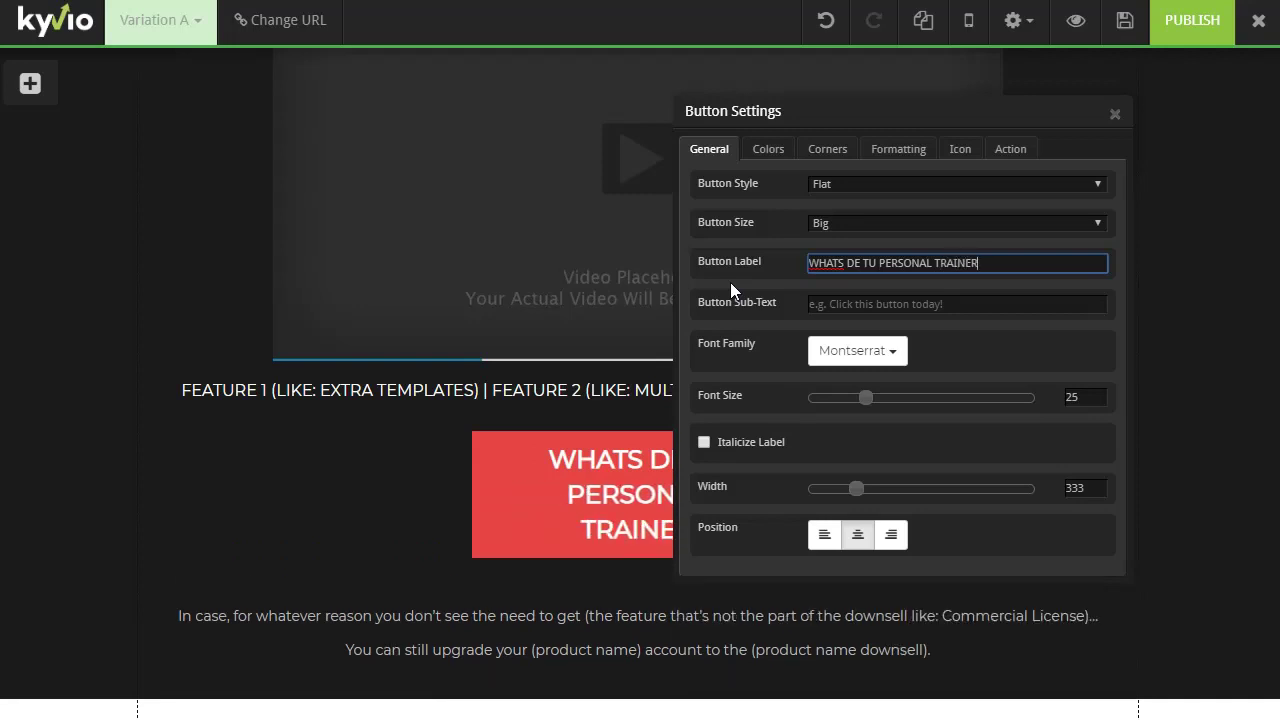
Point the button to the trainer's WhatsApp number link in a new window, then publish the page.
click(1009, 148)
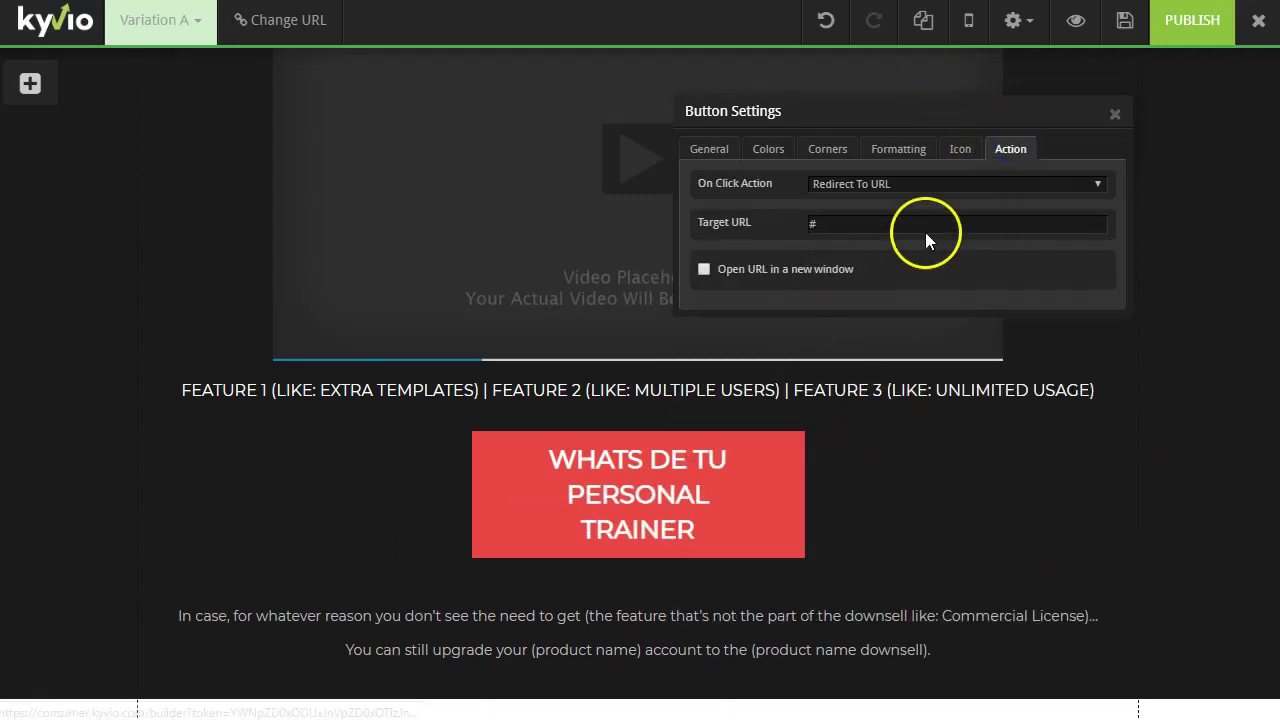
double_click(808, 224)
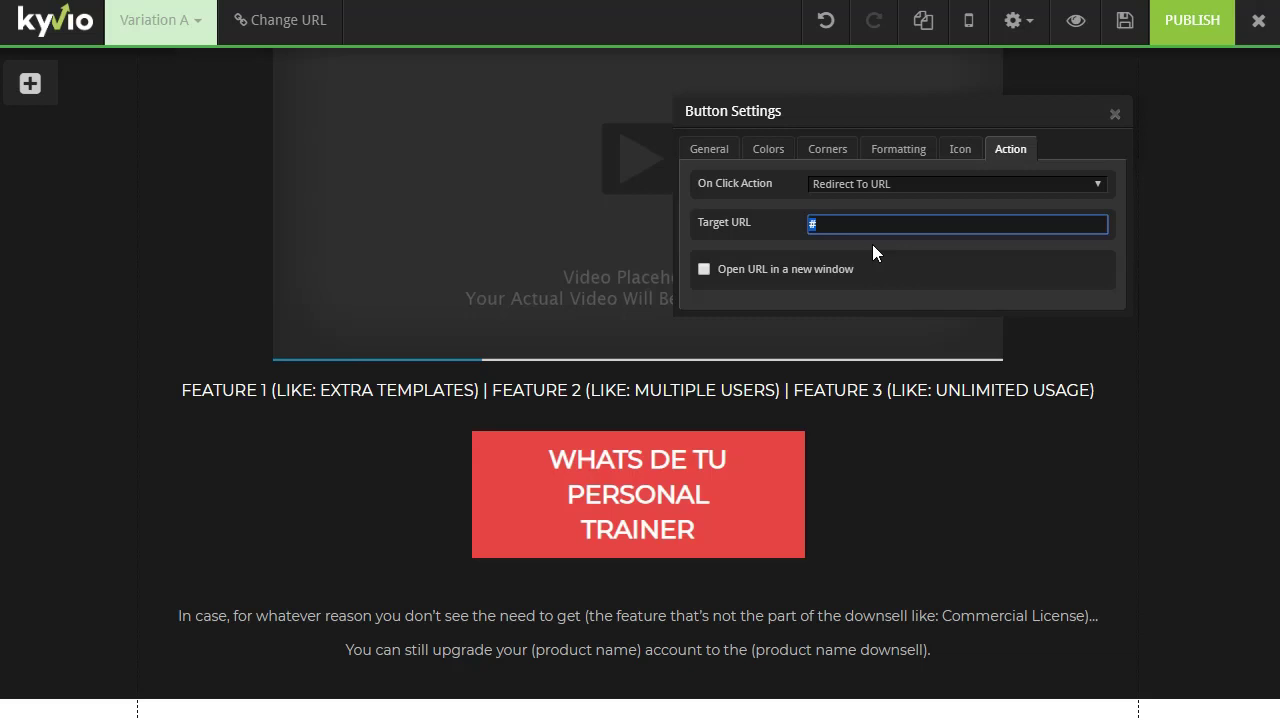
text(HTTP://WHATSA)
text(PPAPY/)
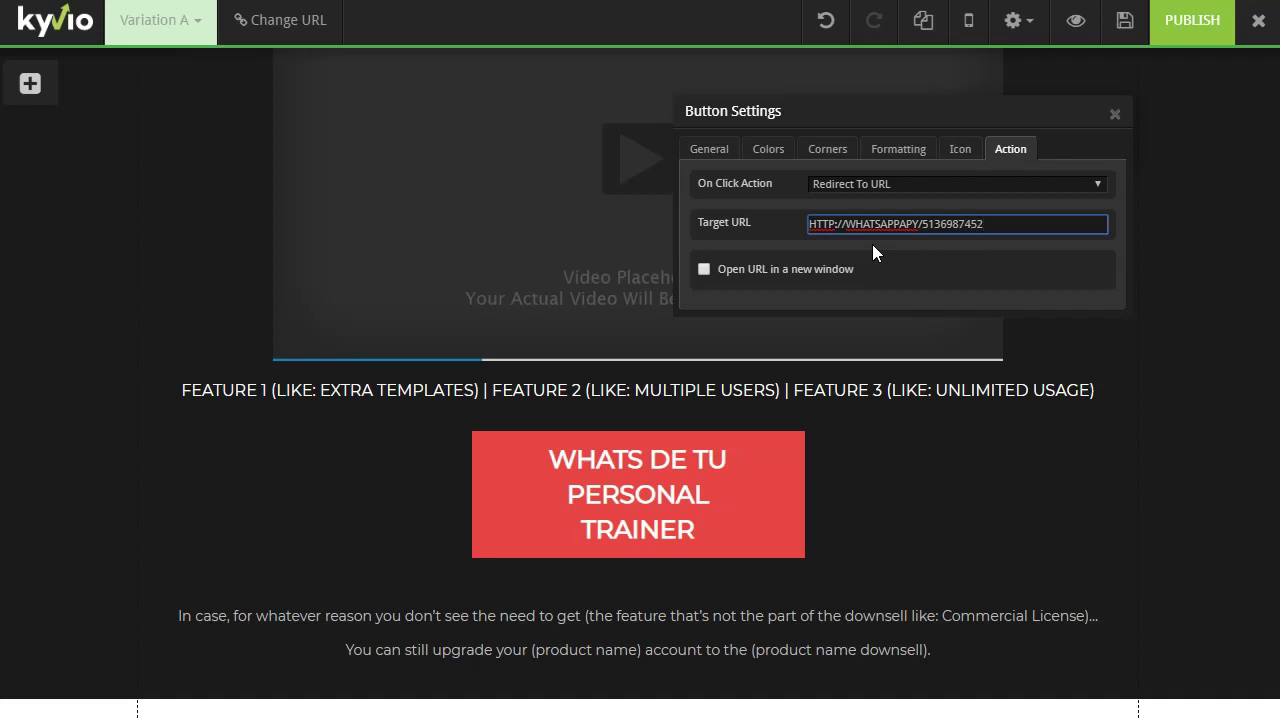
click(825, 273)
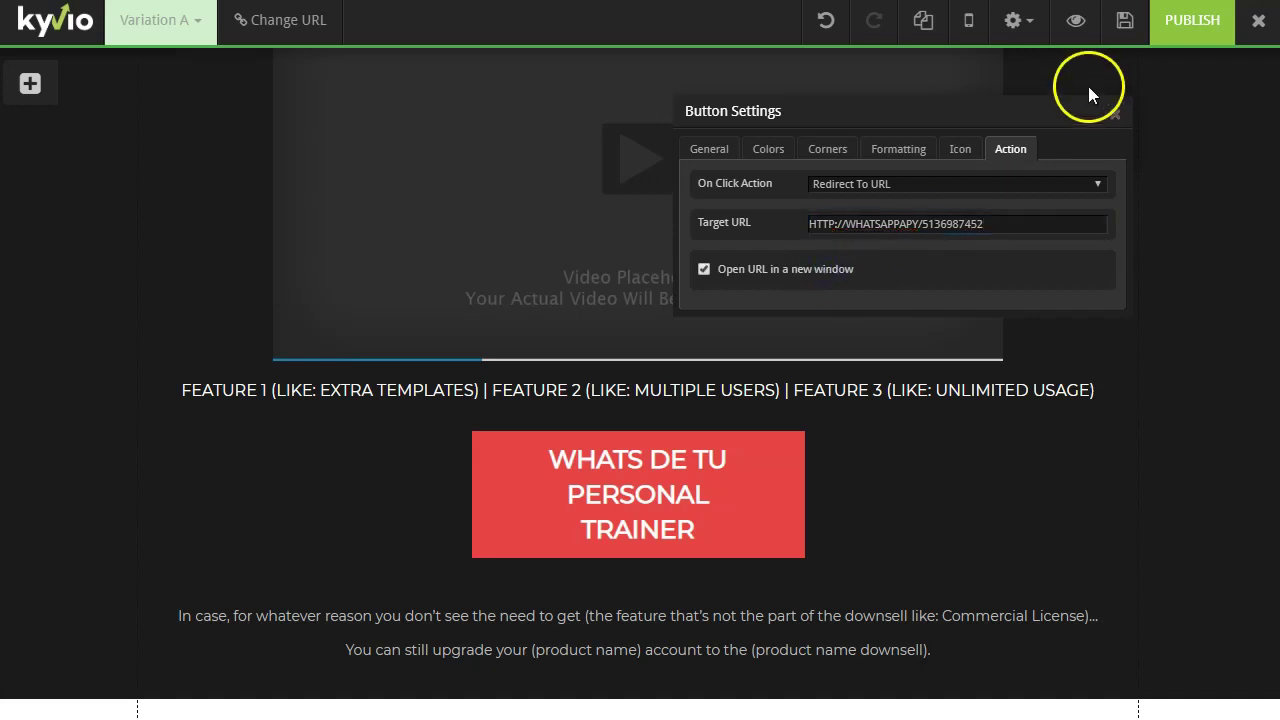
click(1115, 114)
click(1195, 28)
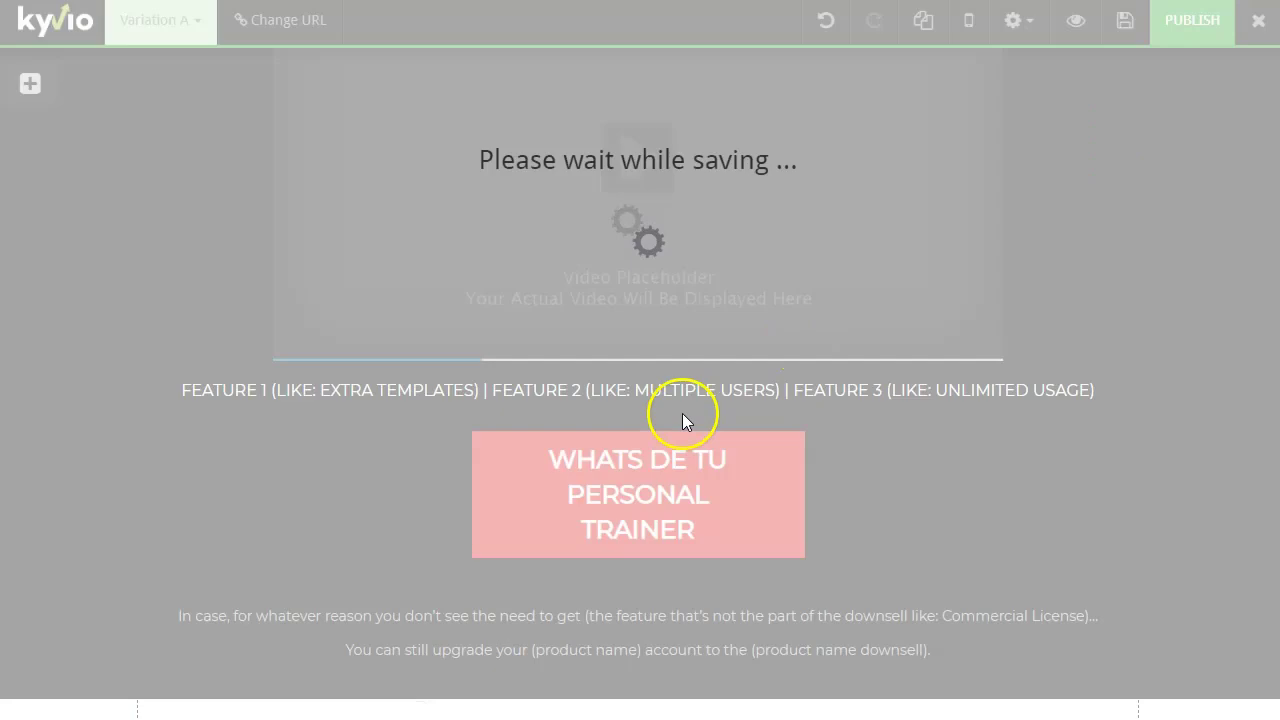
scroll(350, 449, up, 5)
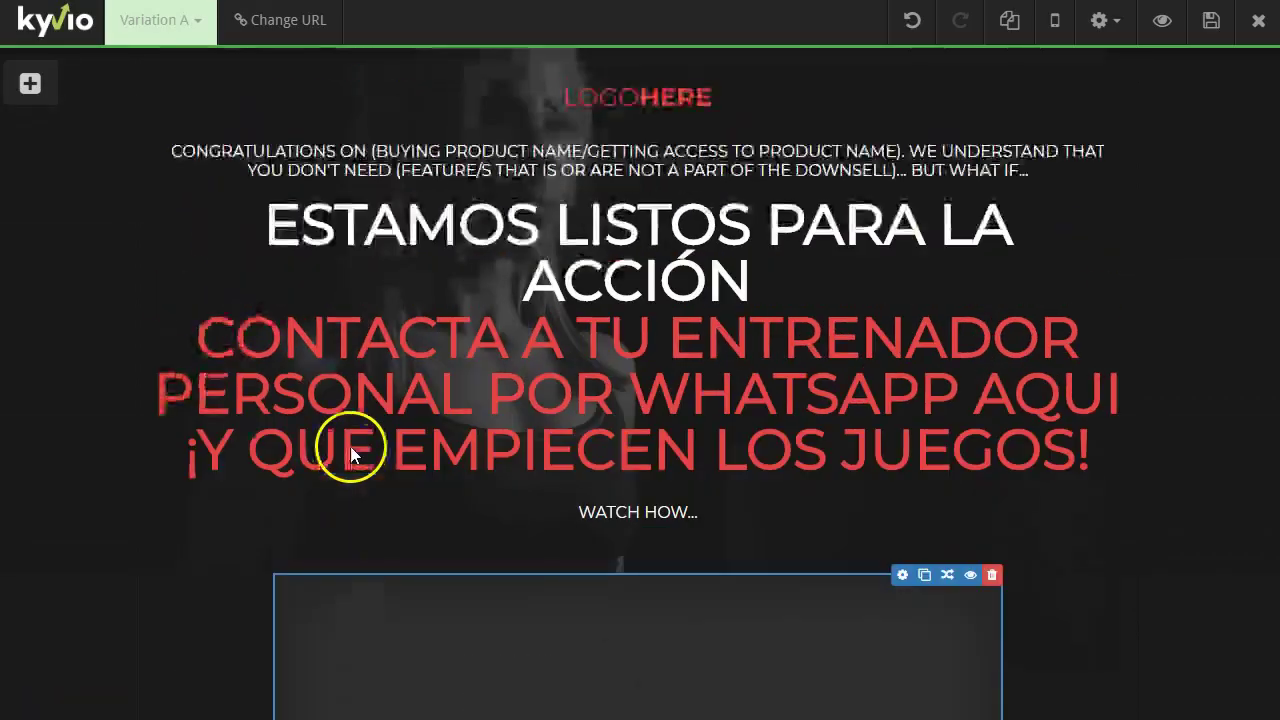
scroll(350, 446, down, 5)
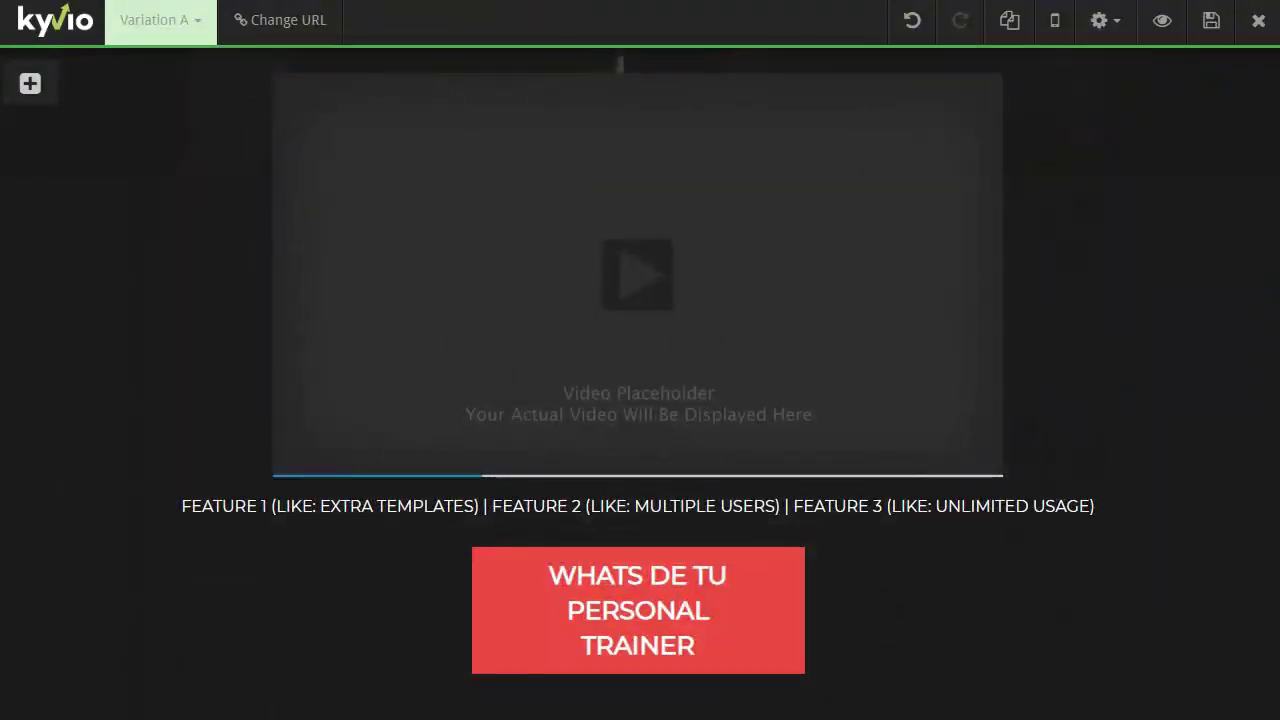
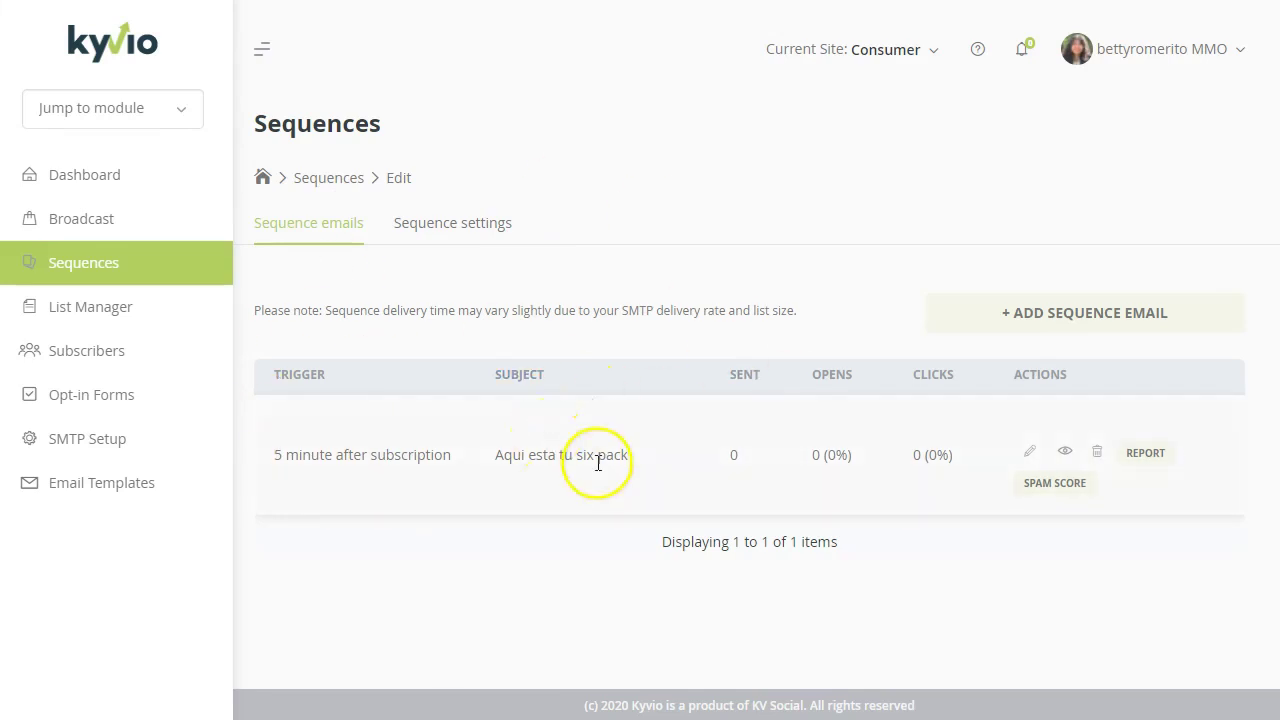
Add a new sequence email triggered 1 Days after subscription.
click(1089, 313)
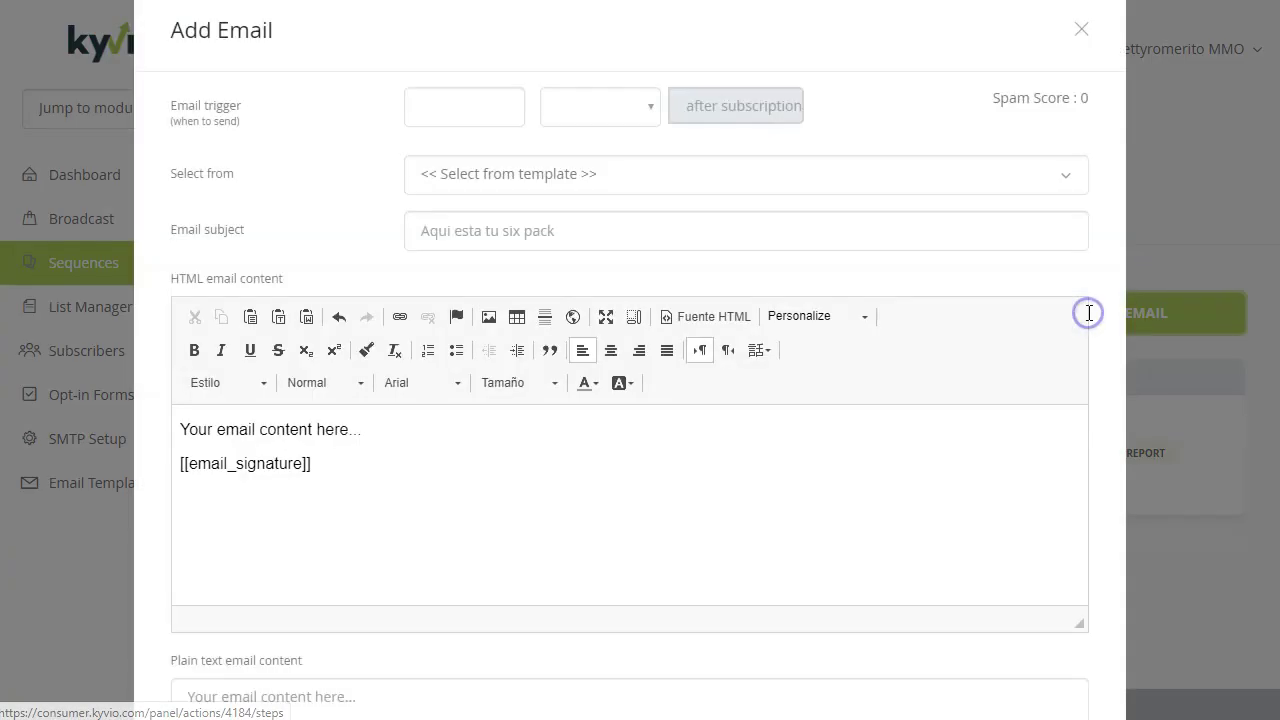
click(466, 183)
click(501, 183)
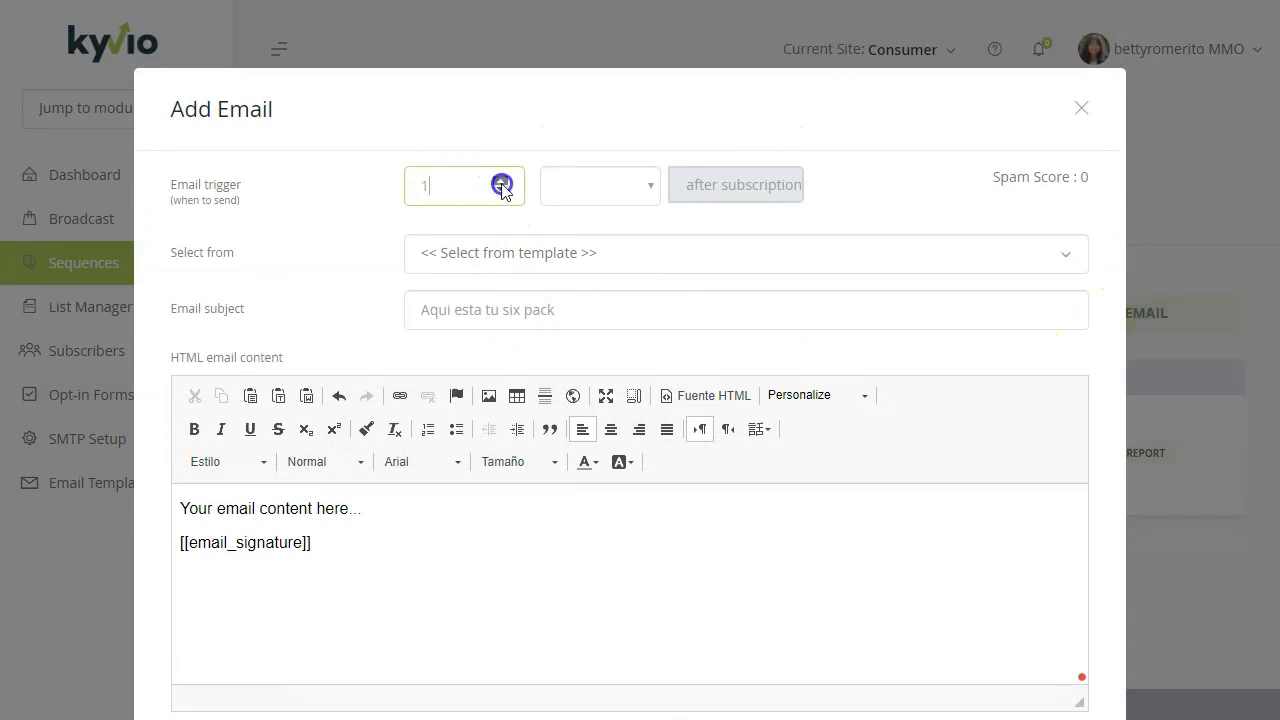
click(626, 188)
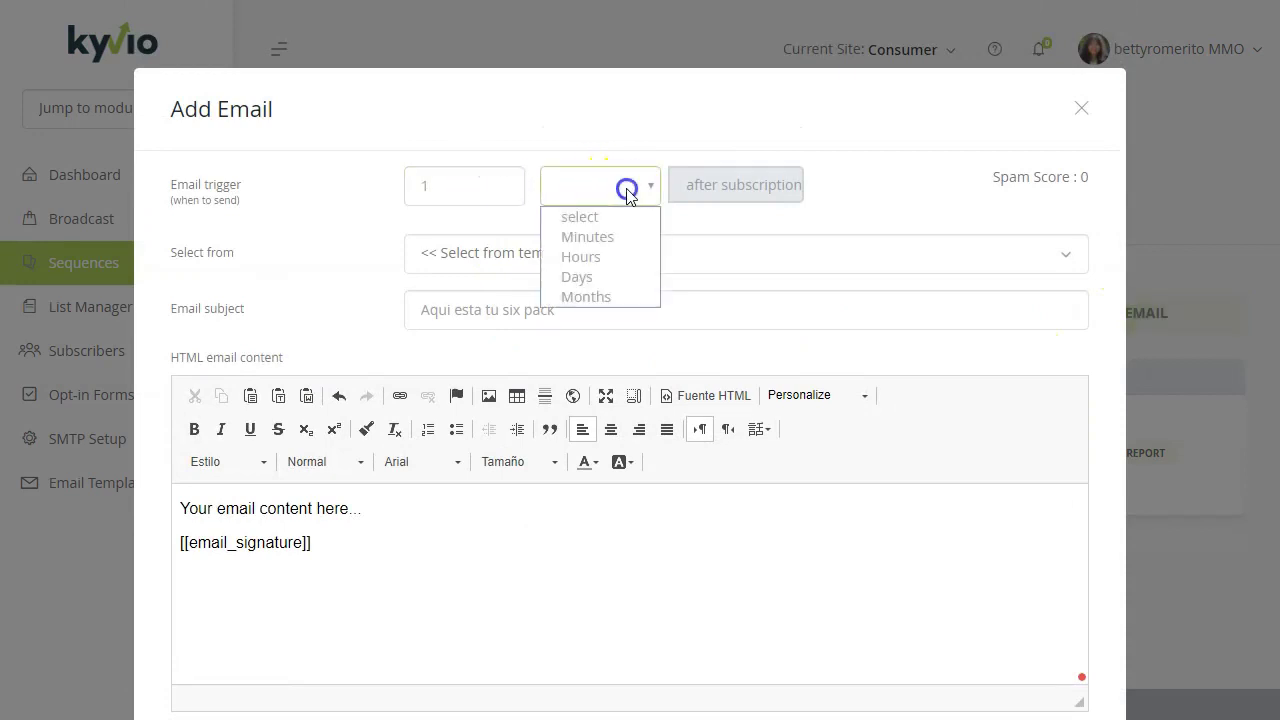
click(613, 284)
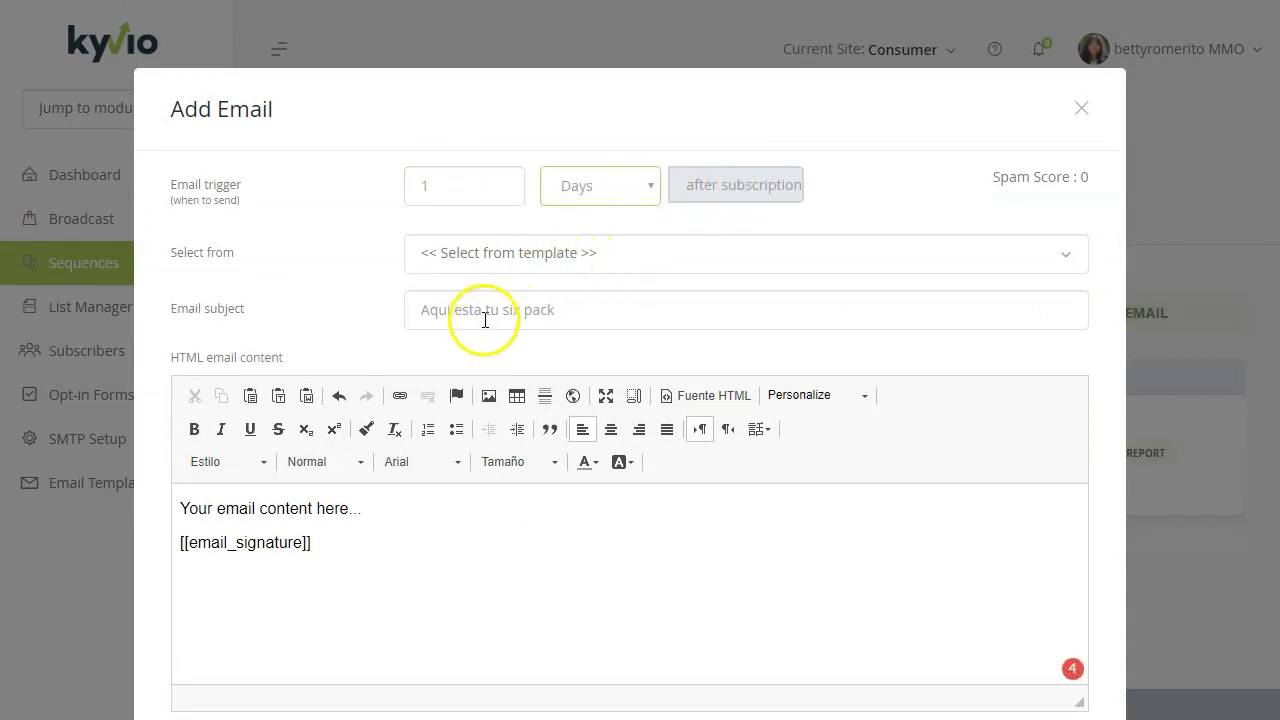
Replace the email subject with '¿Estas listo para ir en serio?'.
drag(553, 310, 364, 311)
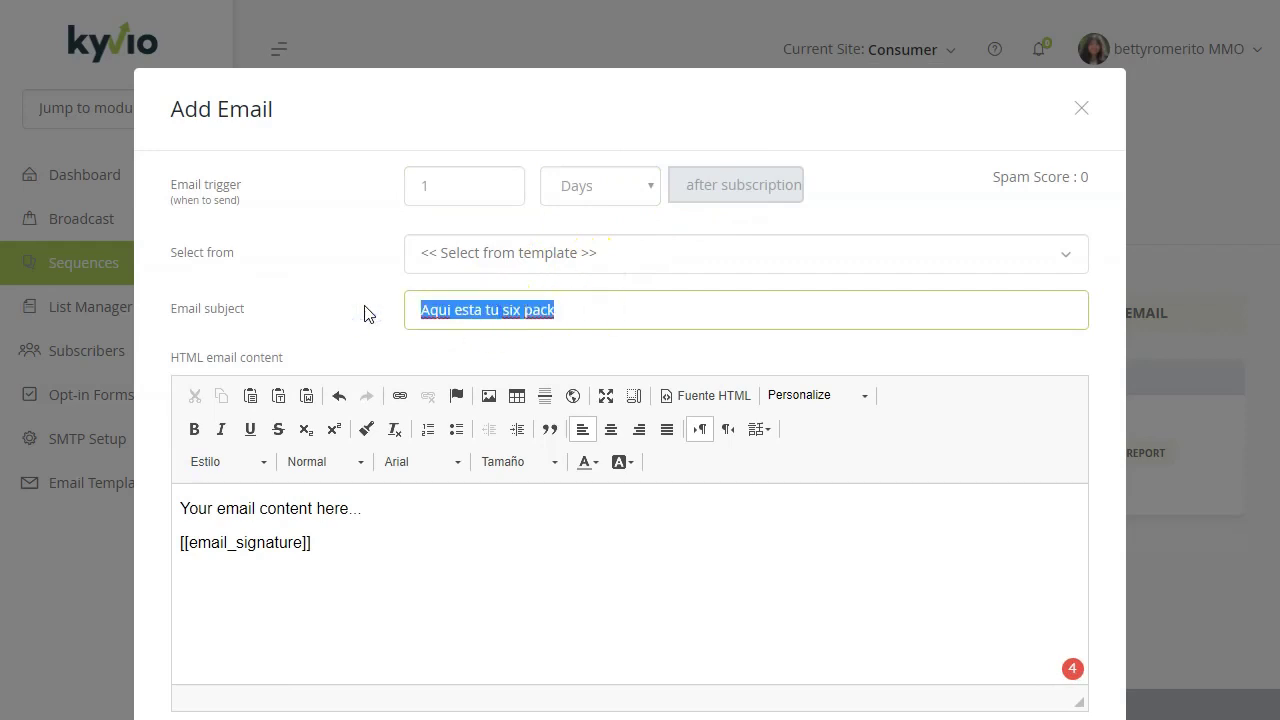
text(¿Estas listo para ir en serio?)
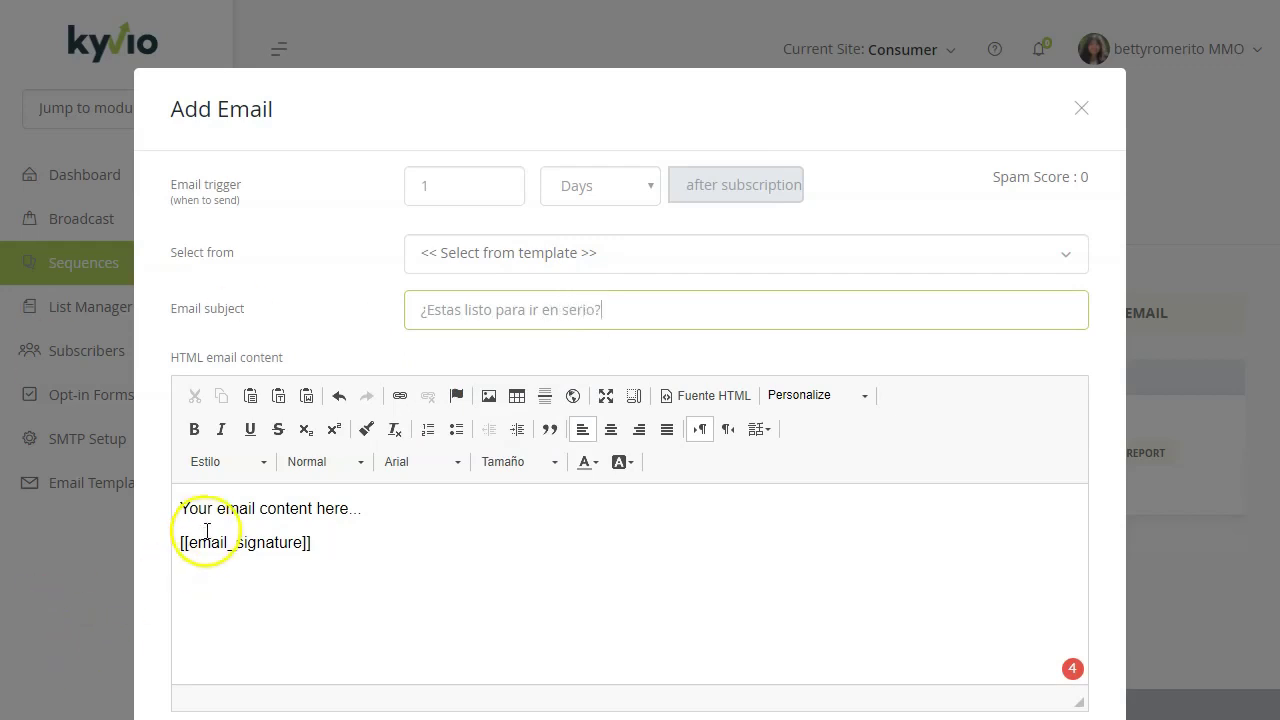
click(219, 518)
Add the line 'Forma parte de la comunidad de ESPARTANOS este mismo dia.' to the email body.
click(380, 508)
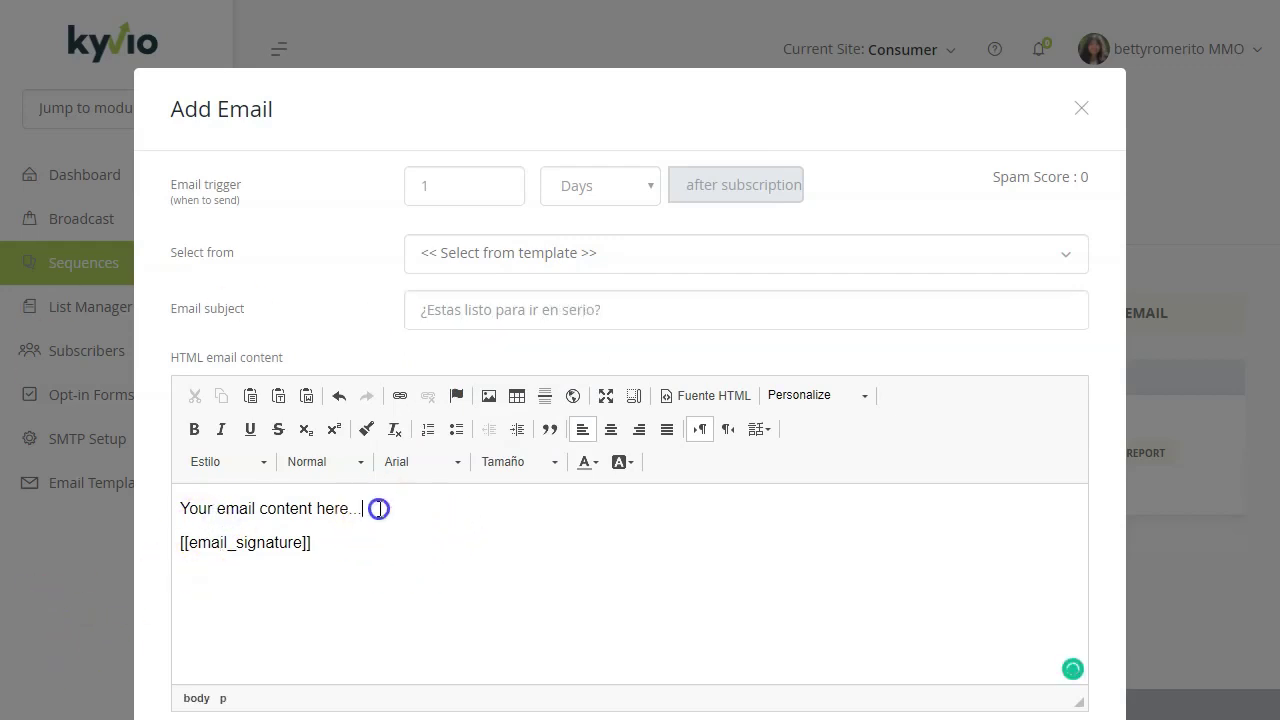
key(Return)
text(Te esperamos aqui:)
key(Return)
click(315, 563)
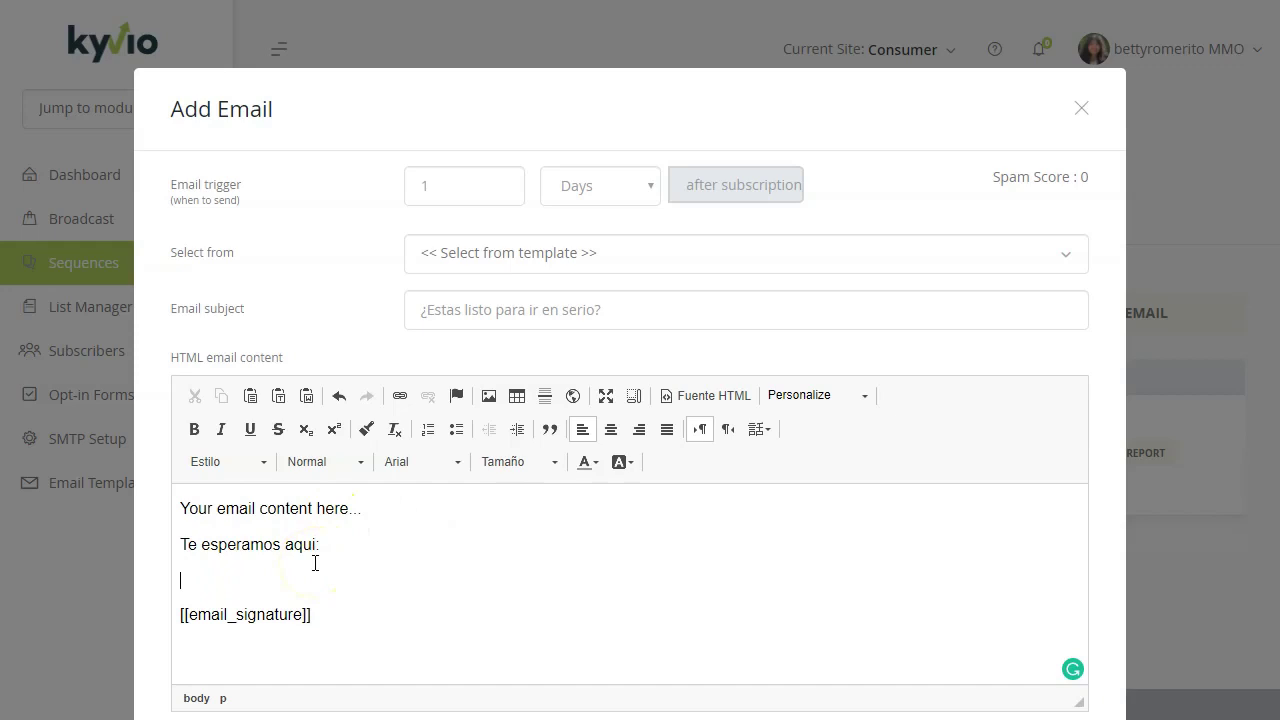
key(BackSpace)
key(shift+Return)
key(shift+End)
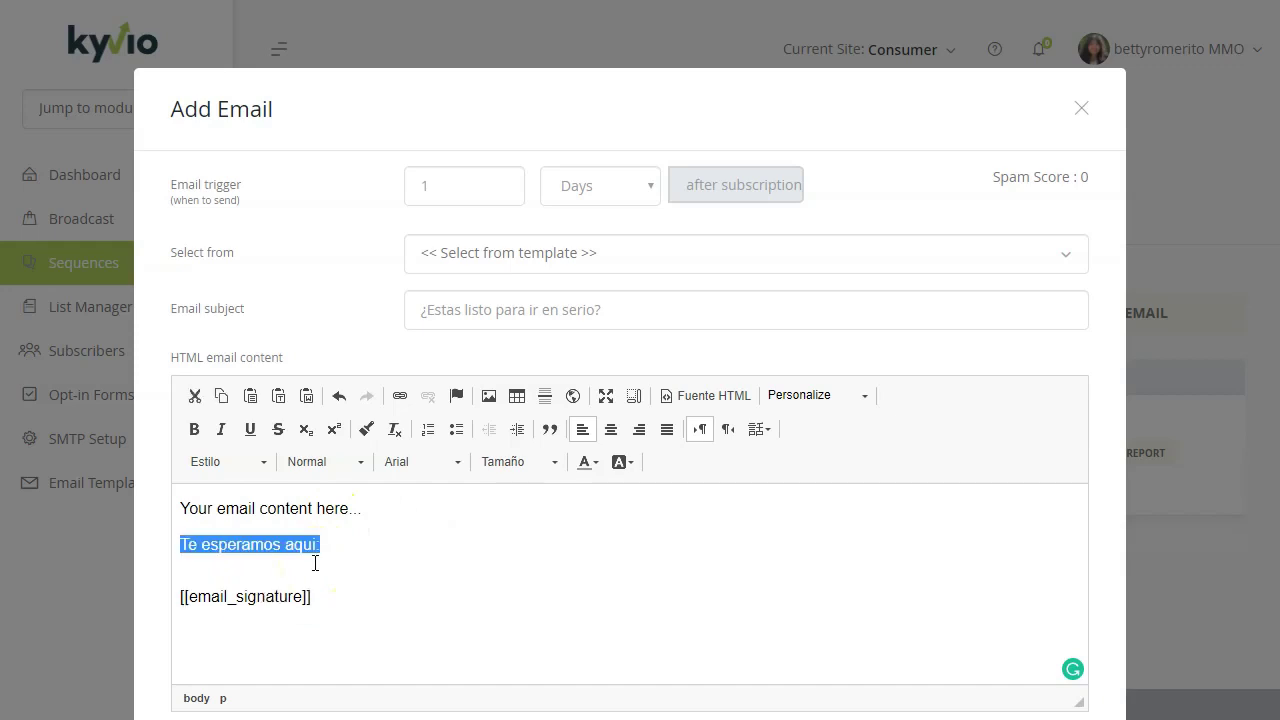
text(Forma parte de la comun)
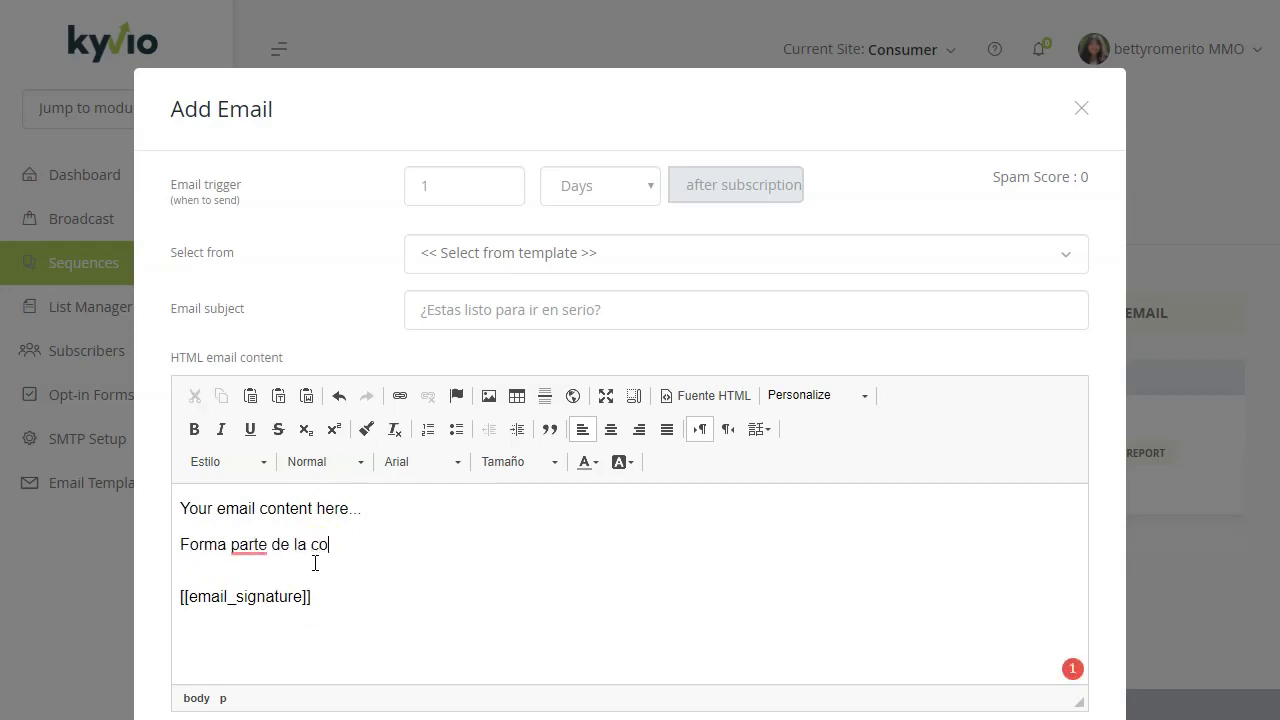
text(idad de ESPARTANOS)
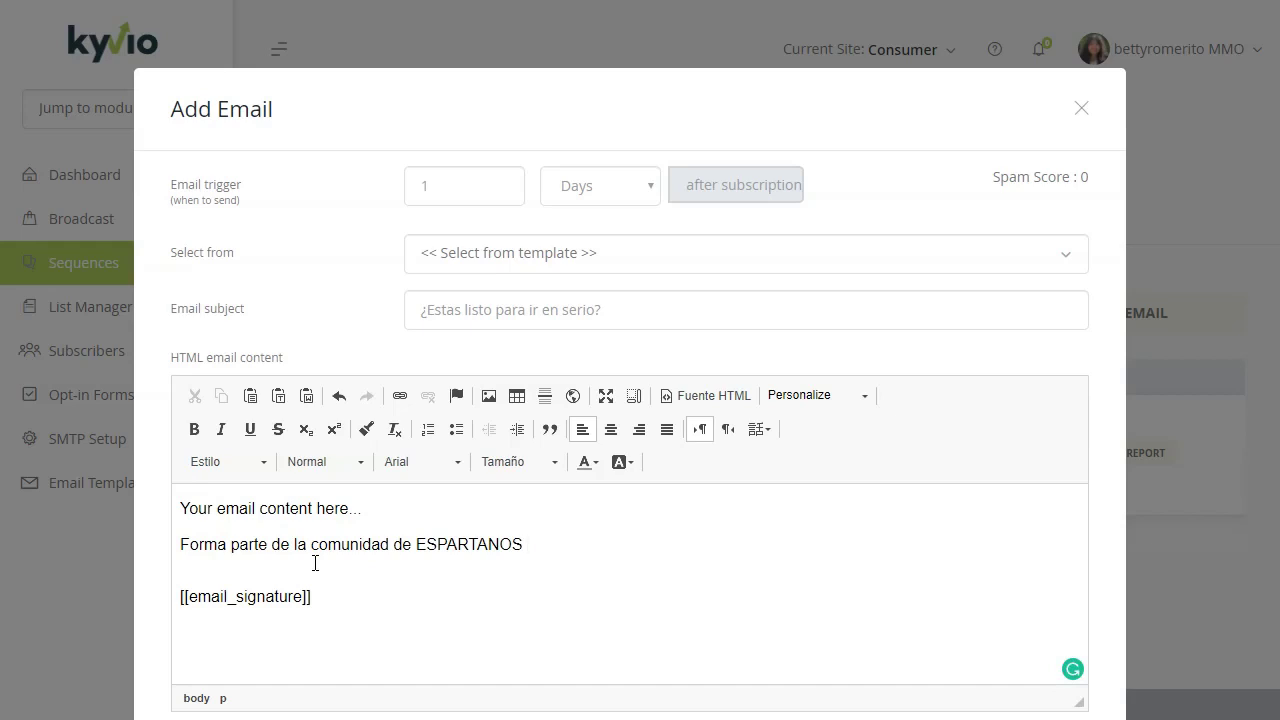
text( este mismo dia.)
key(Return)
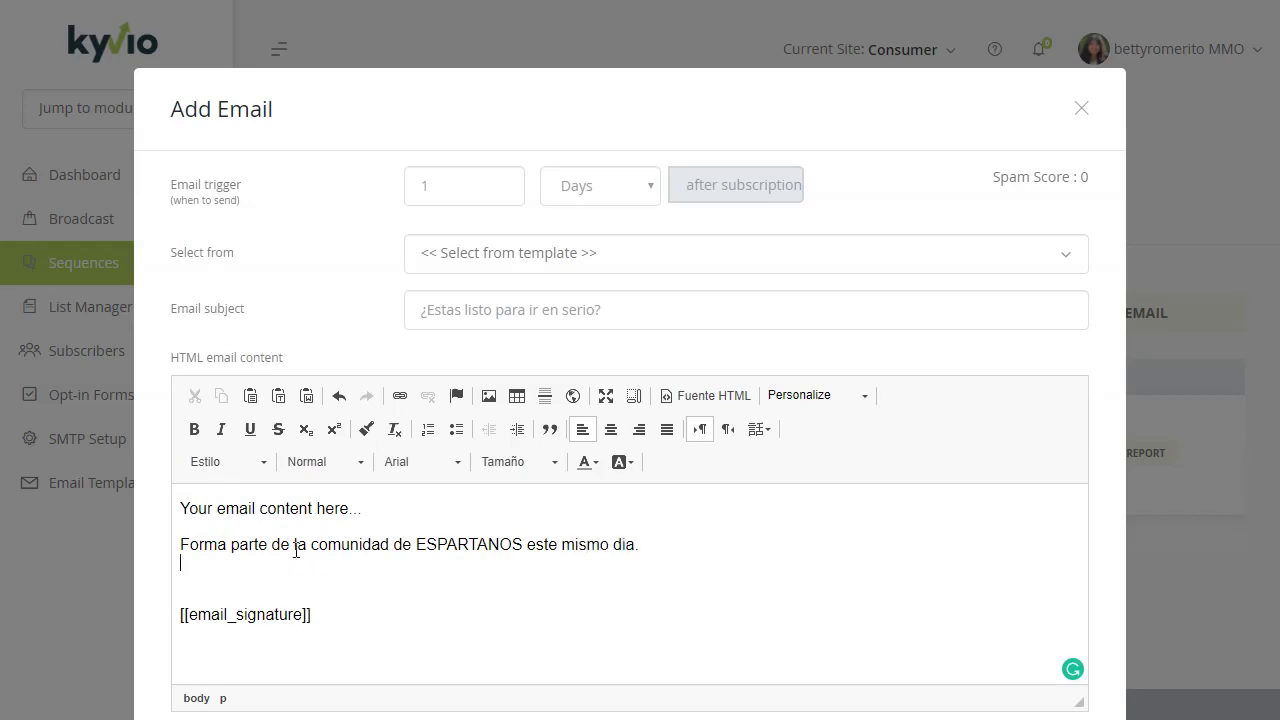
drag(312, 544, 516, 544)
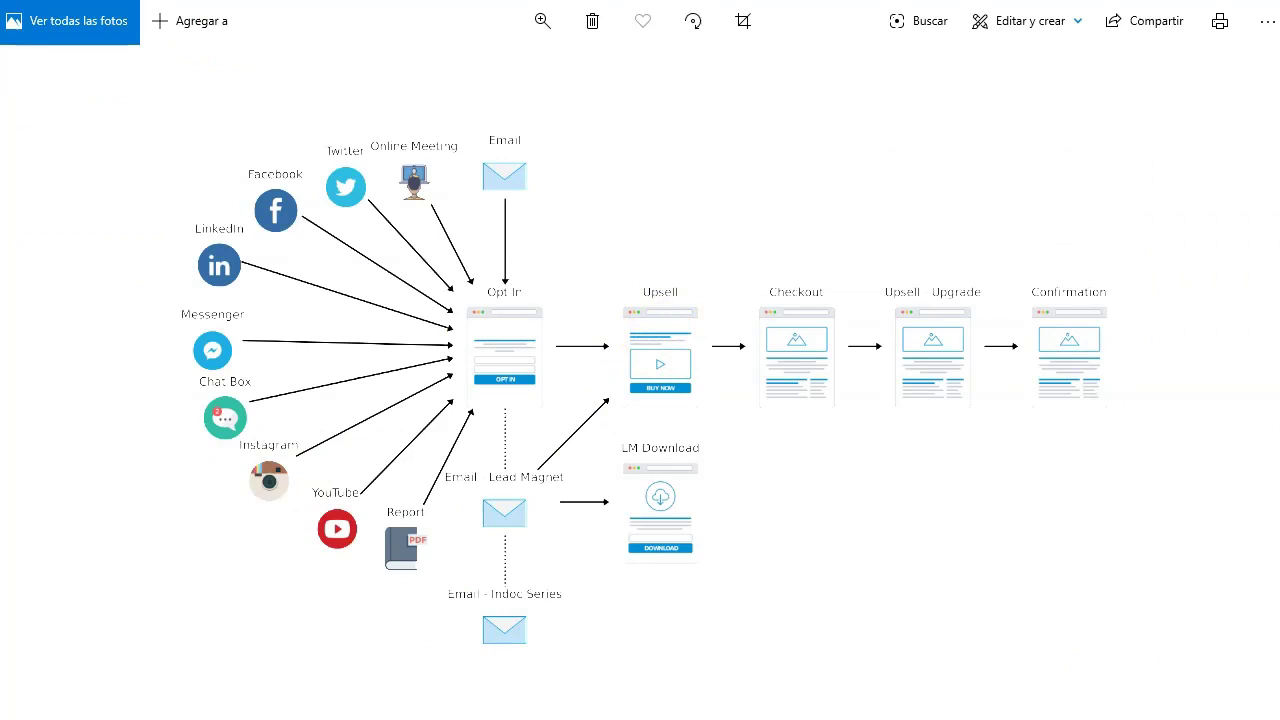
Save the 1-day email so it joins the sequence.
click(100, 680)
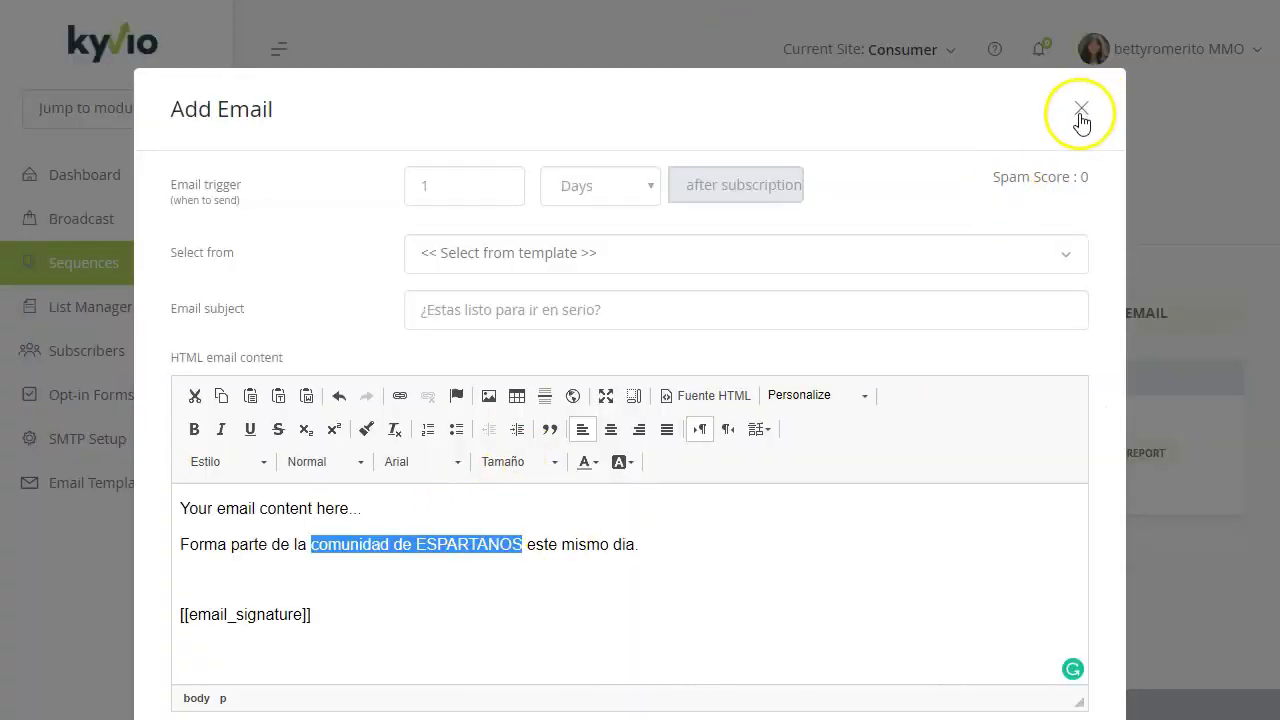
scroll(837, 423, down, 1)
scroll(994, 591, down, 3)
click(1008, 651)
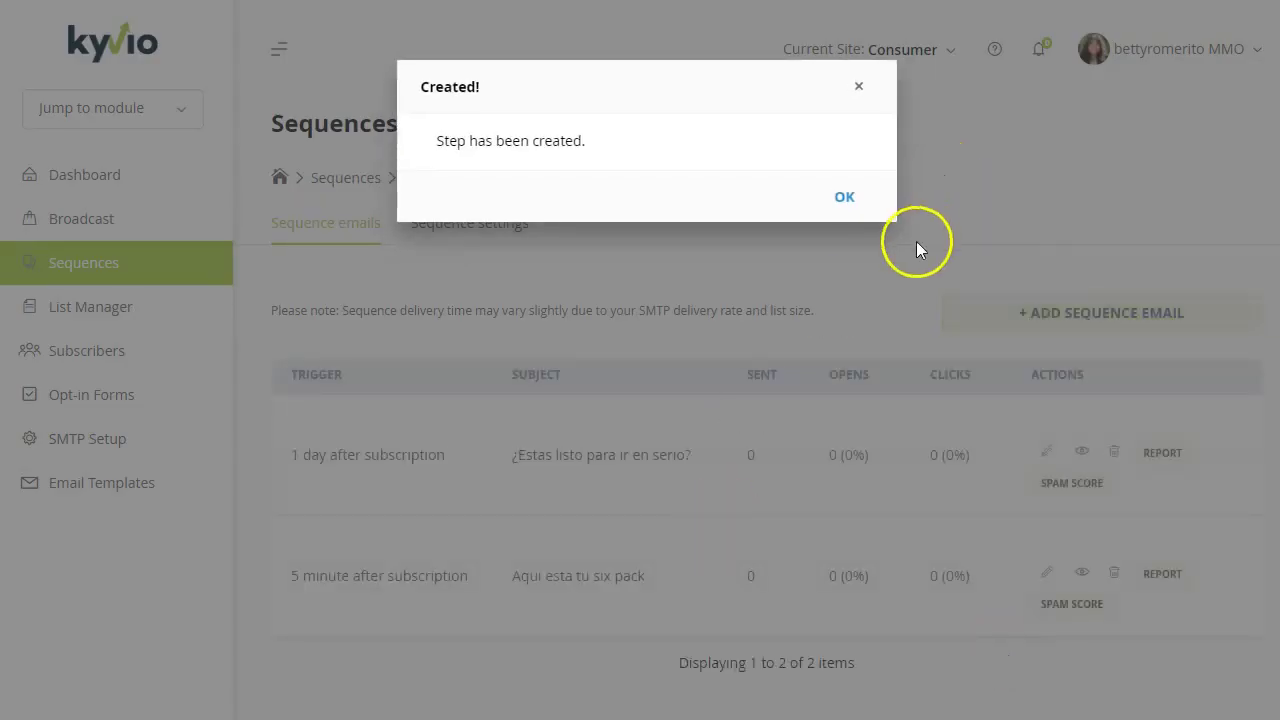
Dismiss the Created! alert and bring up the funnel diagram in Photos.
click(844, 197)
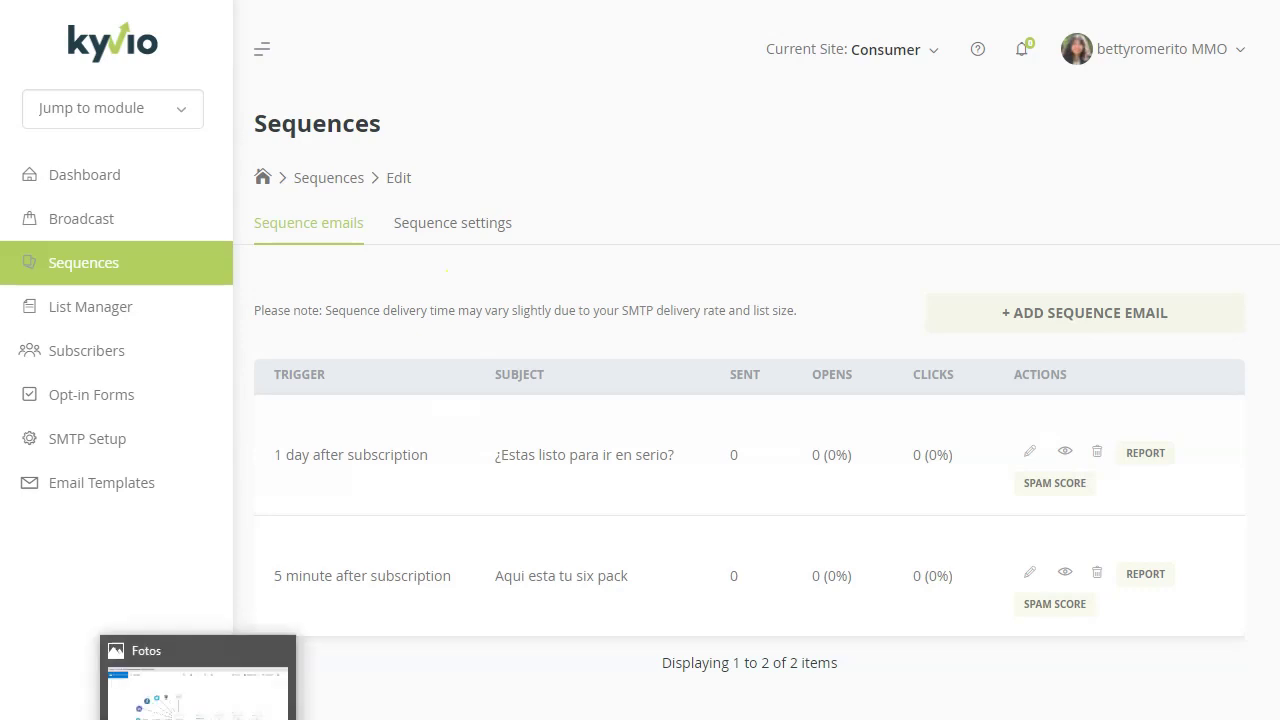
click(197, 690)
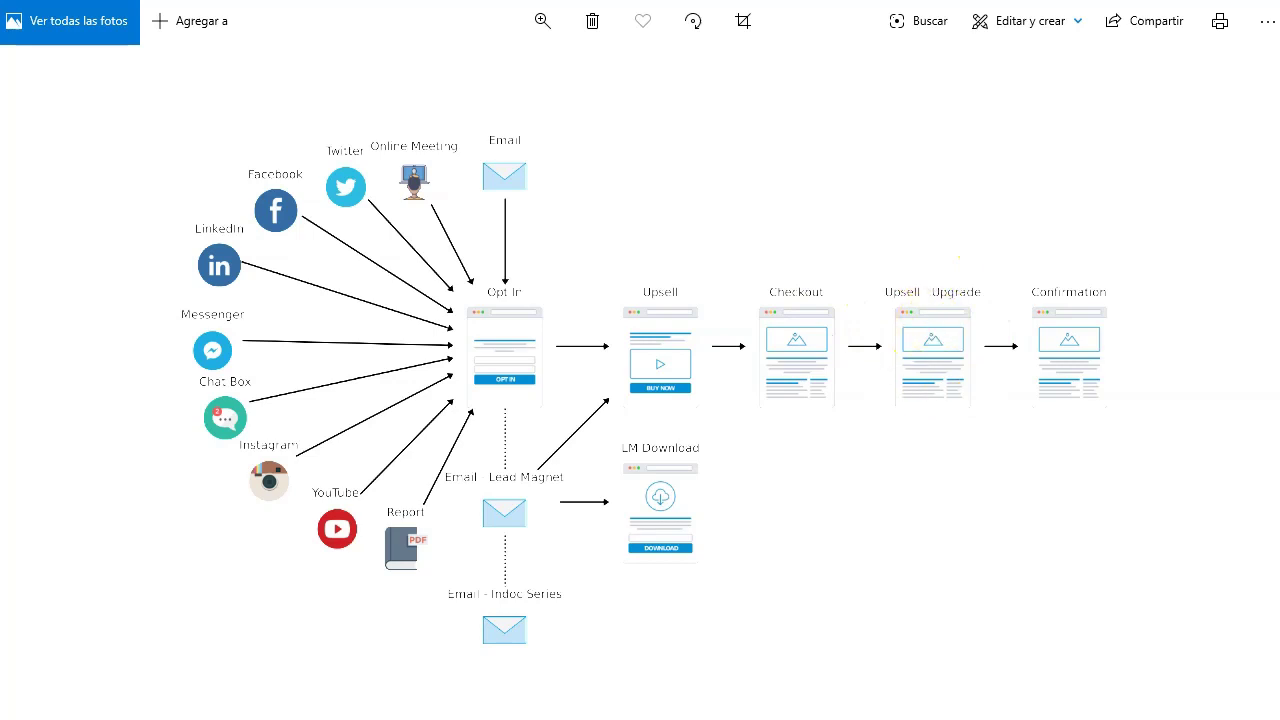
Delete the 'dowsell 1' and 'Dewsell 2' lines from the page-link list in Notepad++.
key(alt+Tab)
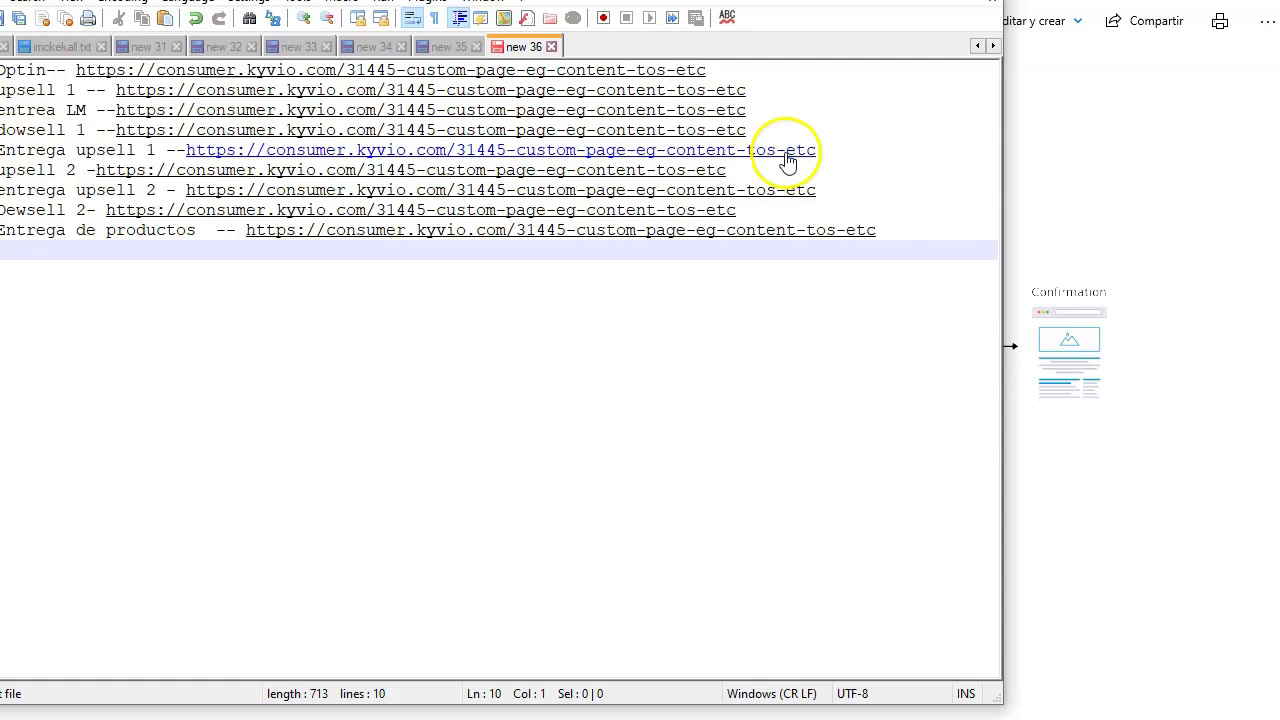
drag(760, 130, 2, 132)
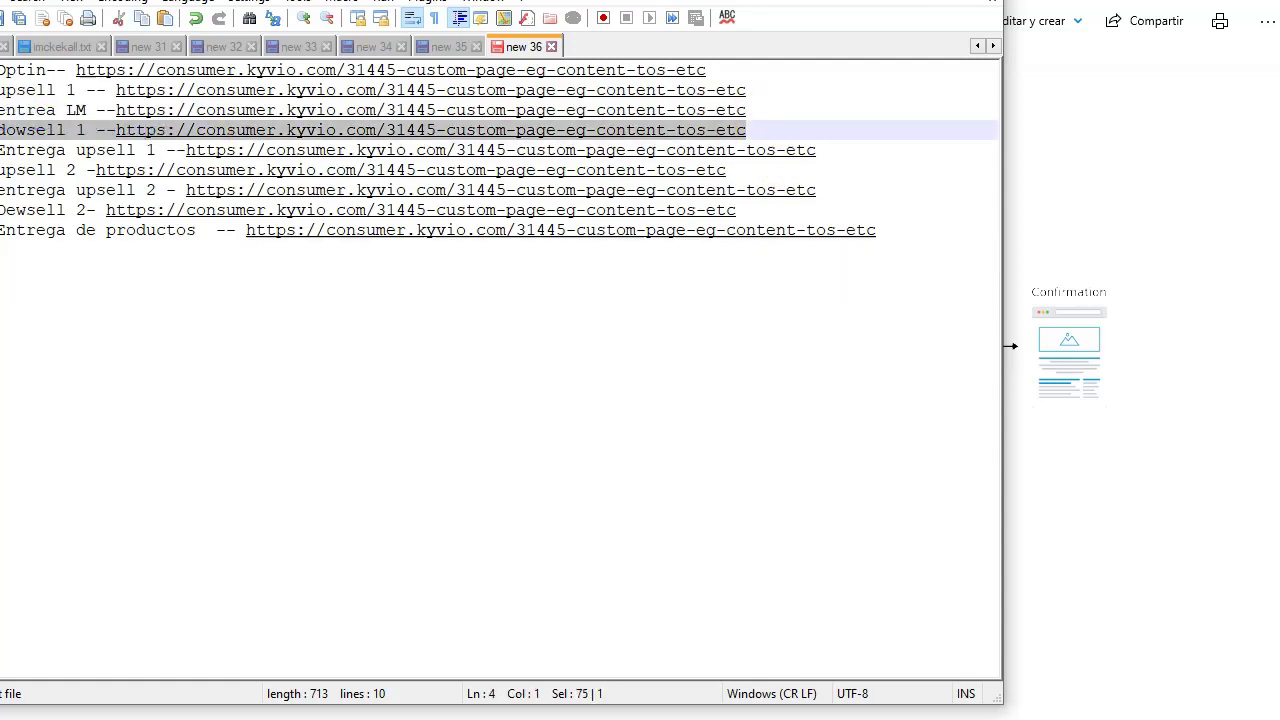
key(Delete)
key(Delete)
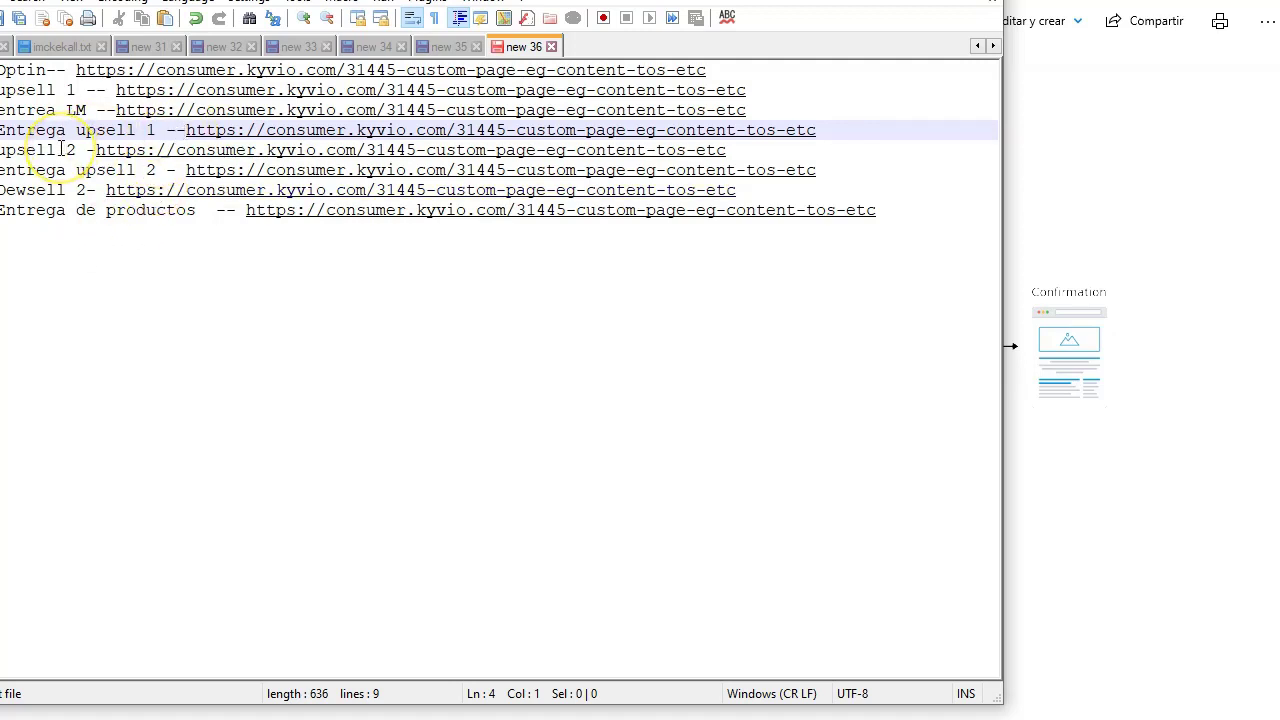
drag(732, 190, 8, 192)
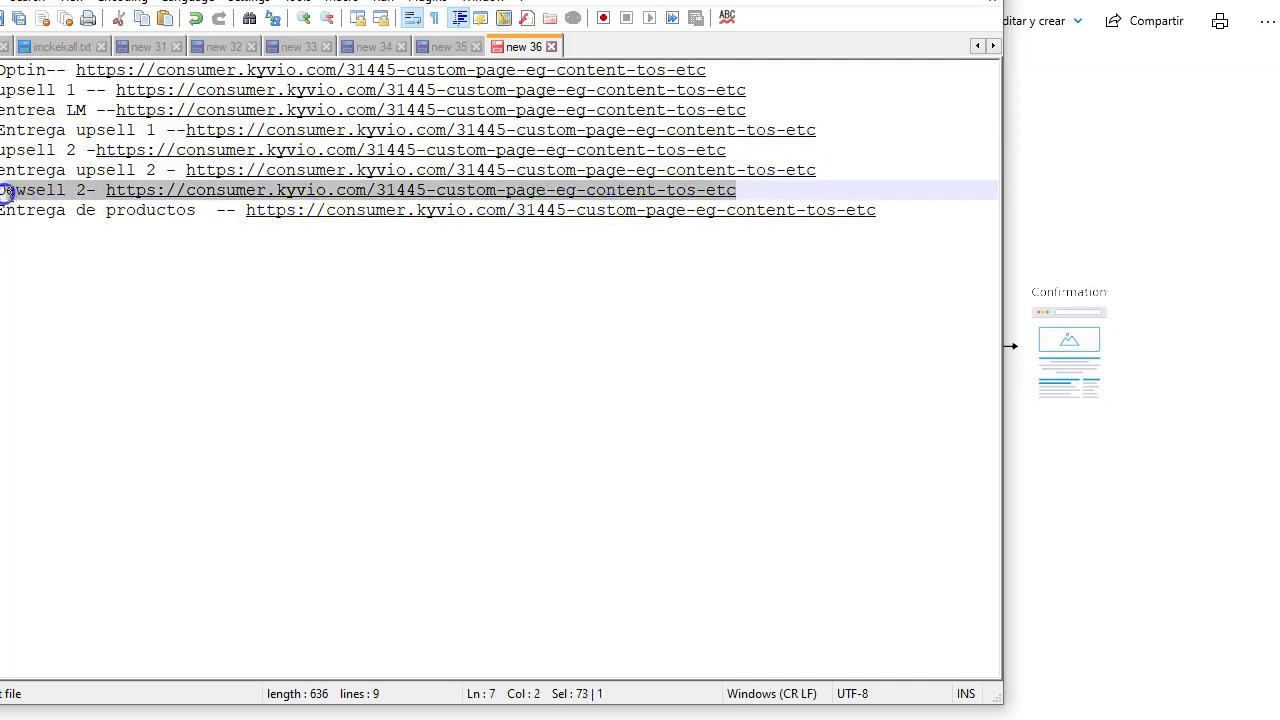
key(Delete)
key(Delete)
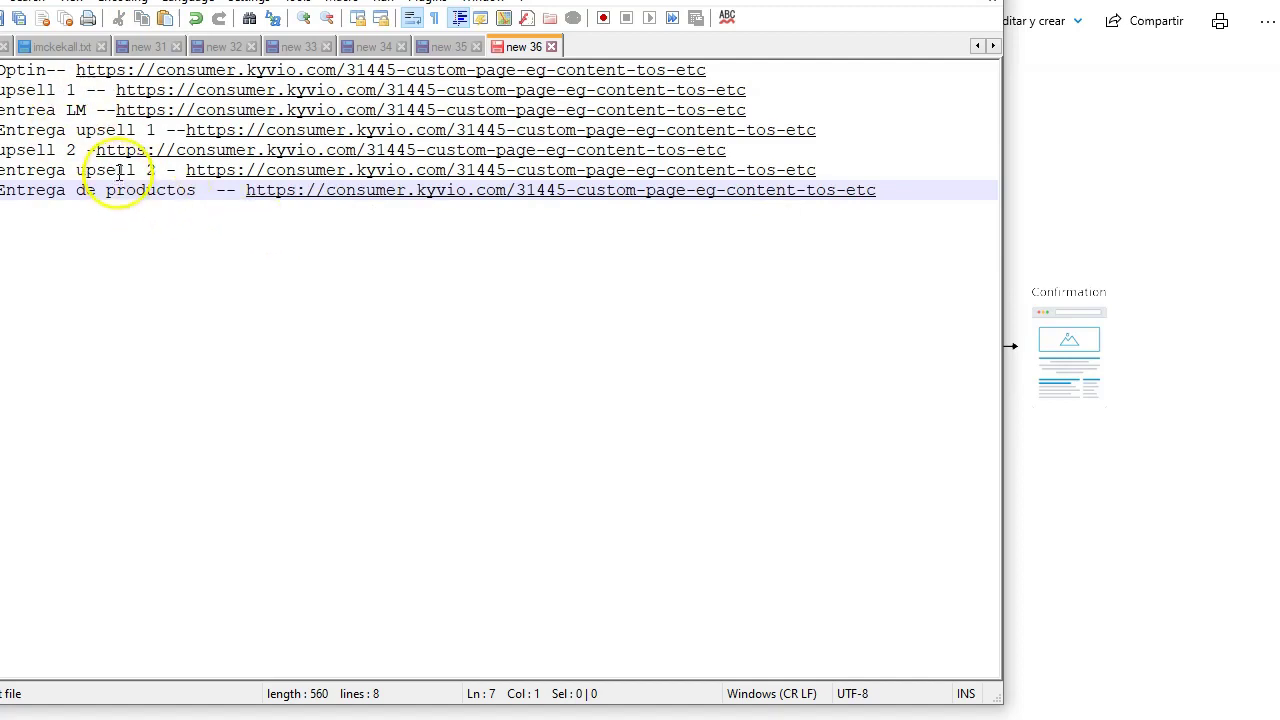
Check the 'entrea LM' and 'Entrega de productos' lines, then return to the funnel diagram.
click(80, 110)
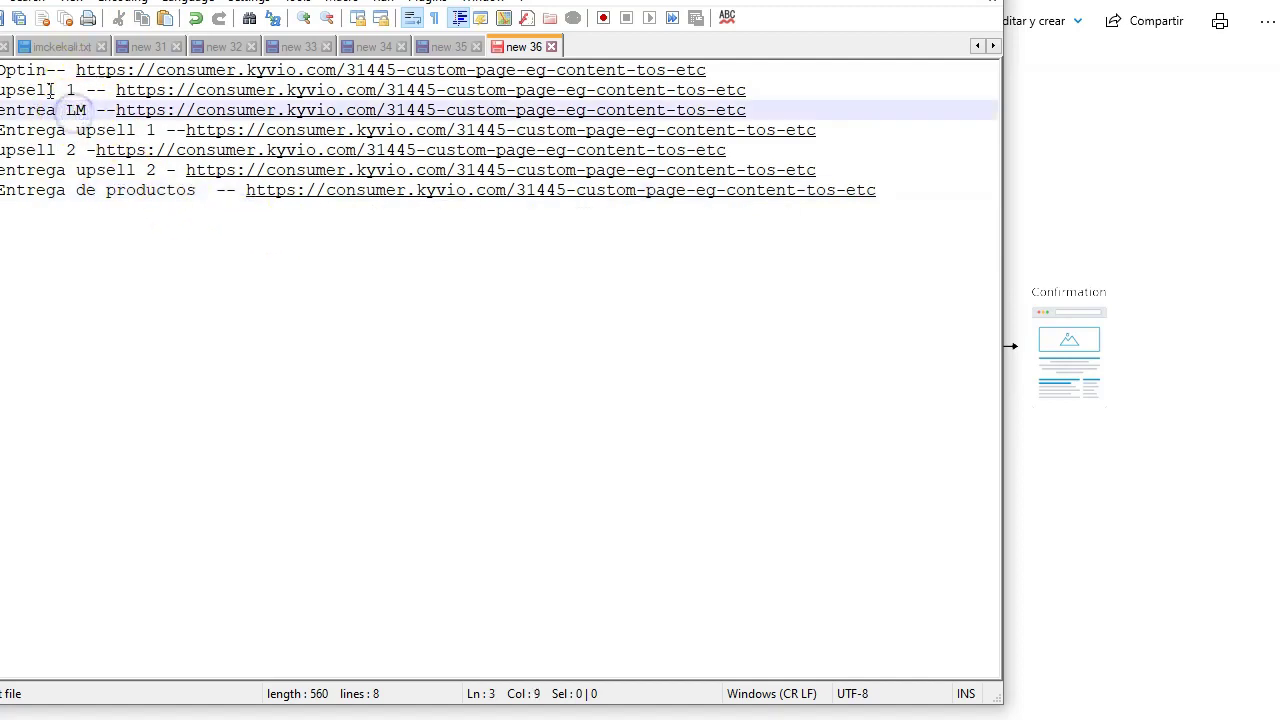
click(128, 190)
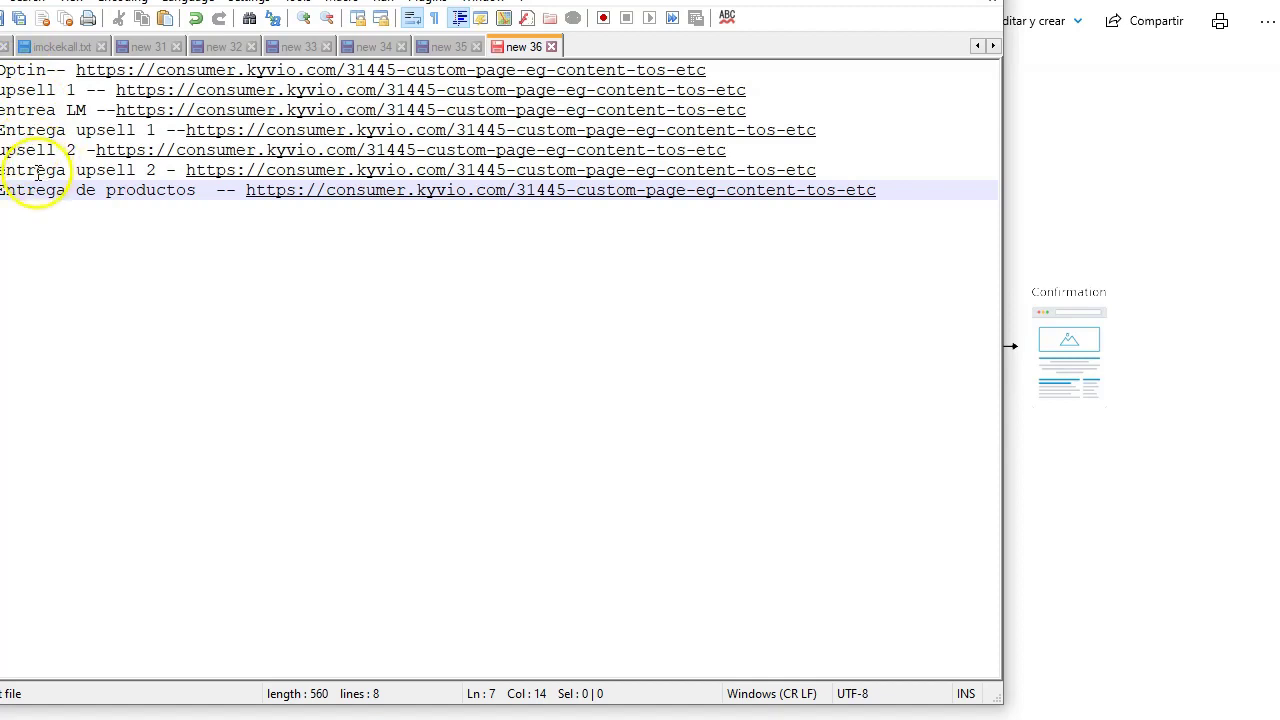
key(alt+Tab)
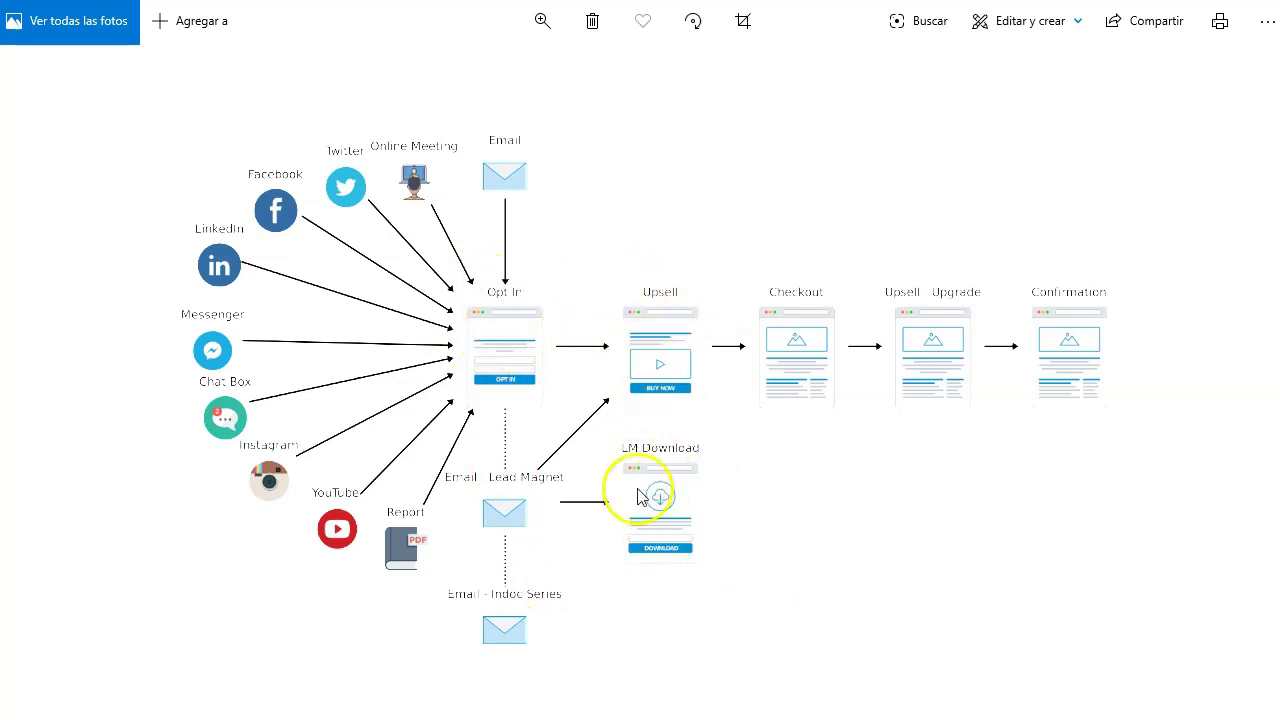
Zoom into the funnel diagram and pan to show the Confirmation page and LM Download.
click(542, 20)
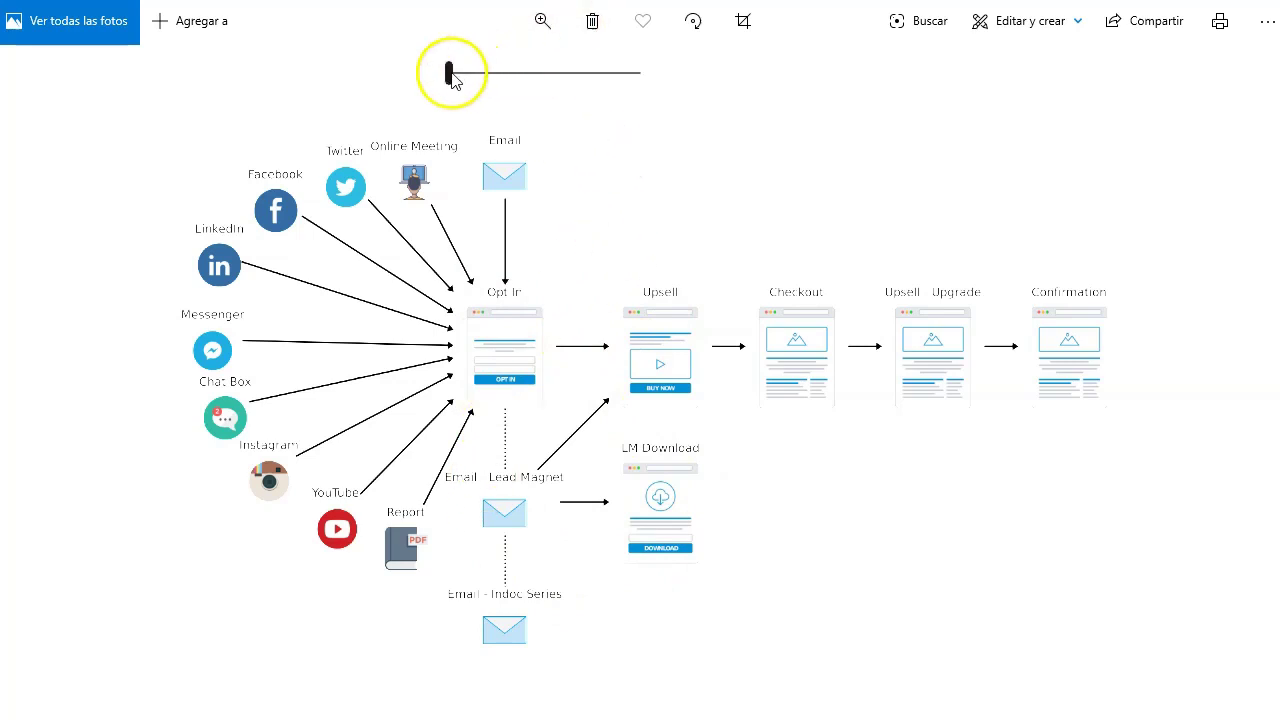
drag(450, 74, 457, 74)
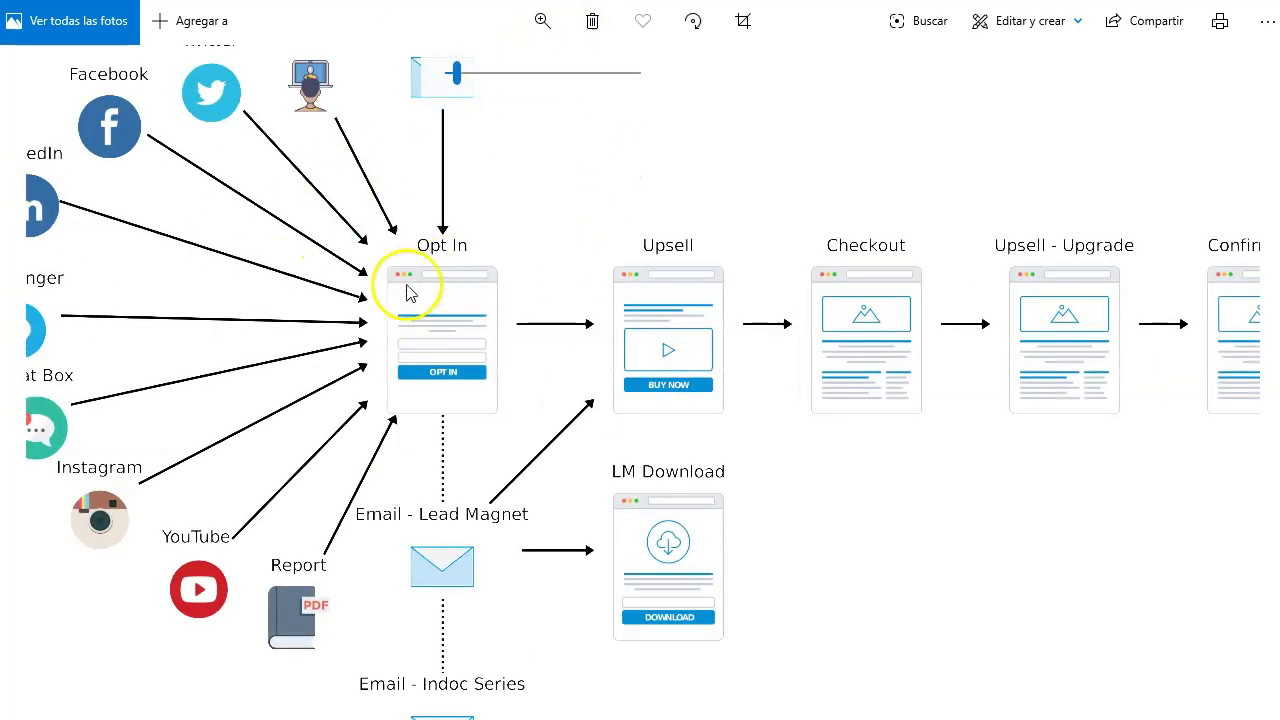
click(524, 211)
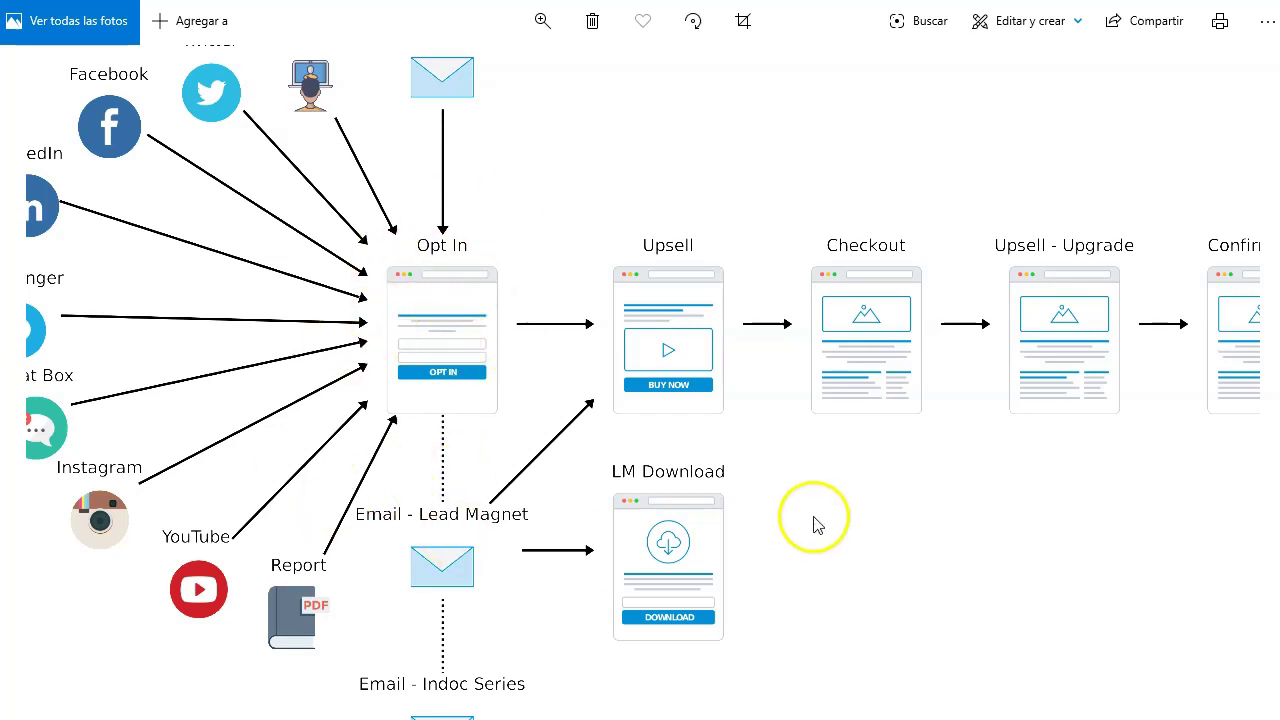
scroll(886, 530, down, 2)
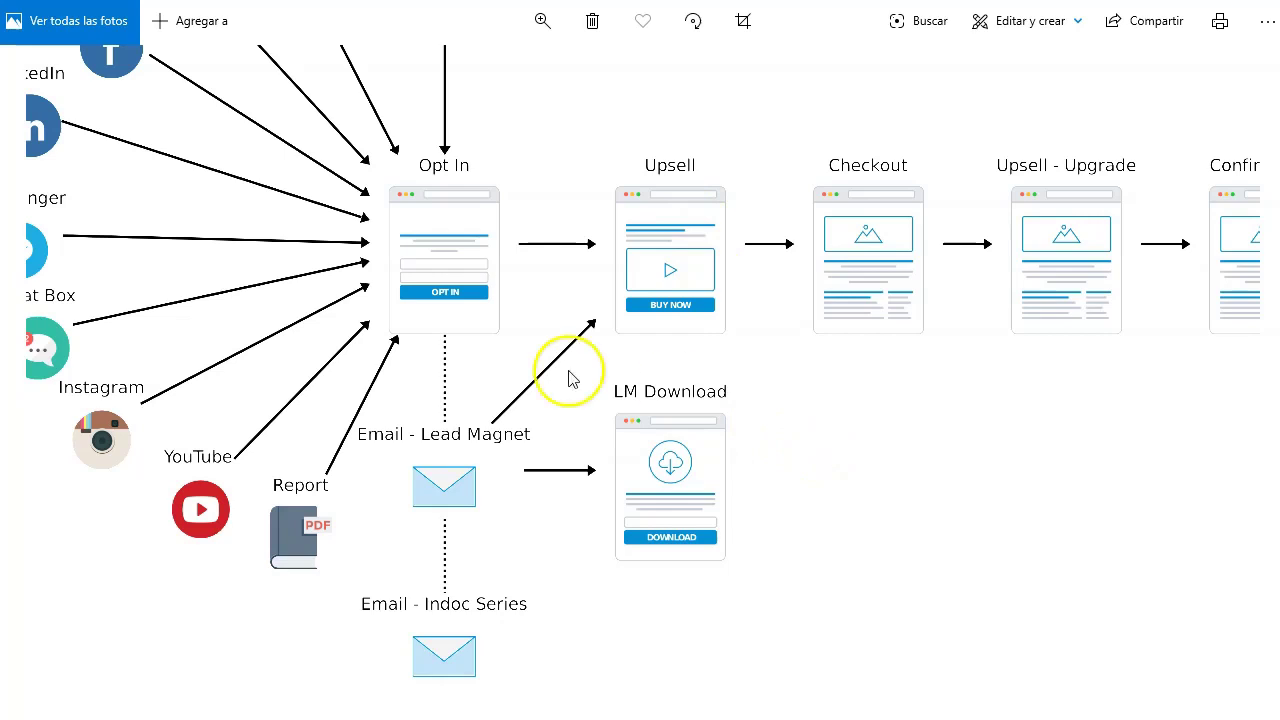
drag(1050, 531, 897, 517)
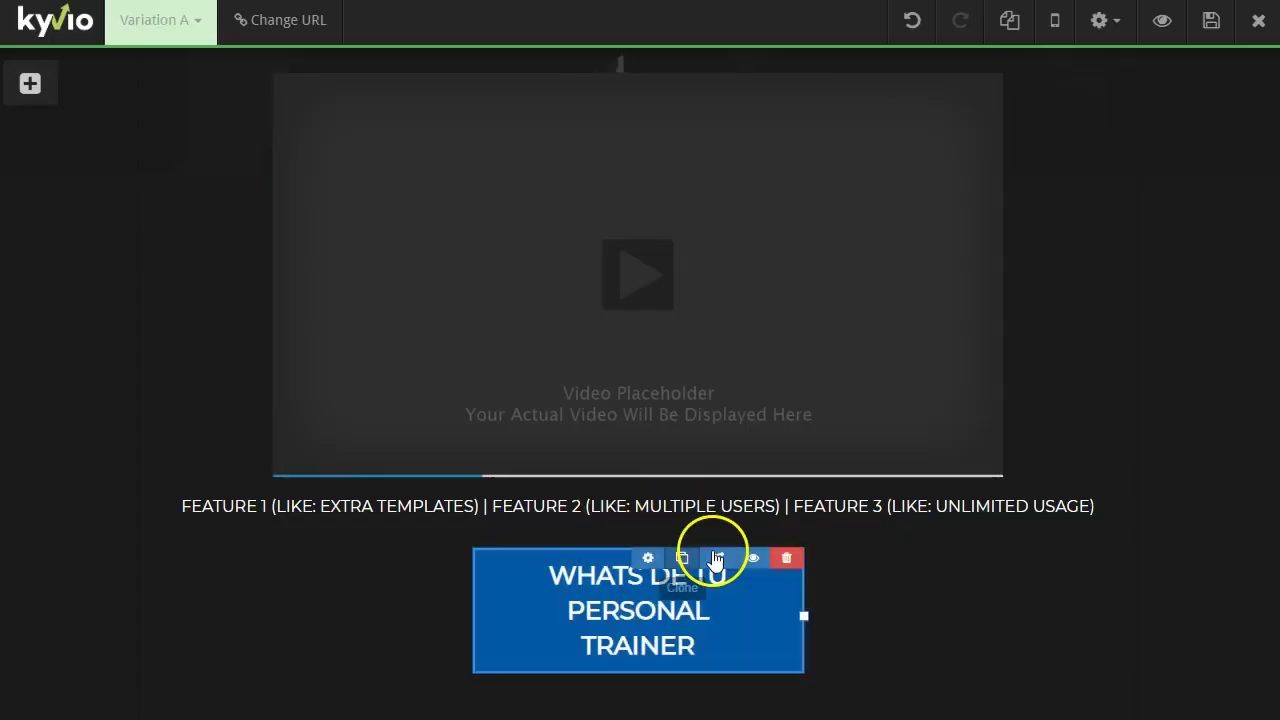
Review the Powerfit downsell page from the WhatsApp headline to the money-back guarantee.
scroll(1071, 278, up, 5)
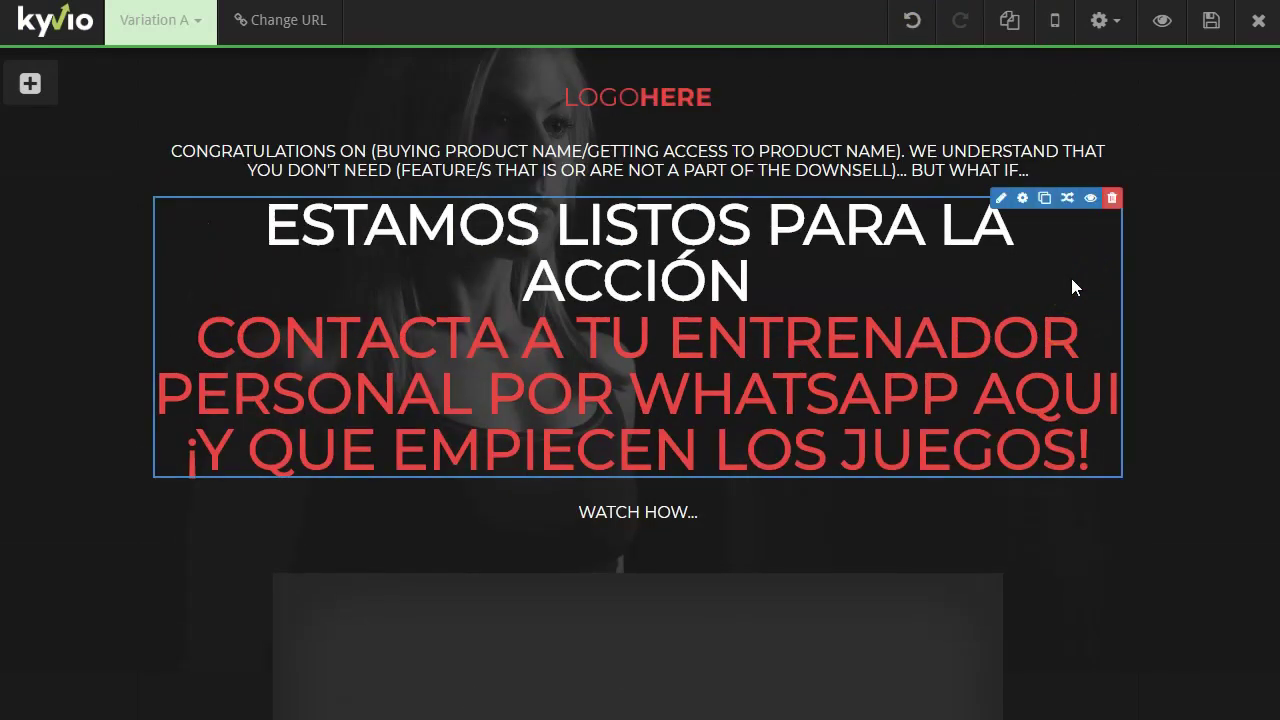
scroll(1141, 390, down, 3)
scroll(1141, 389, down, 5)
scroll(1141, 389, down, 4)
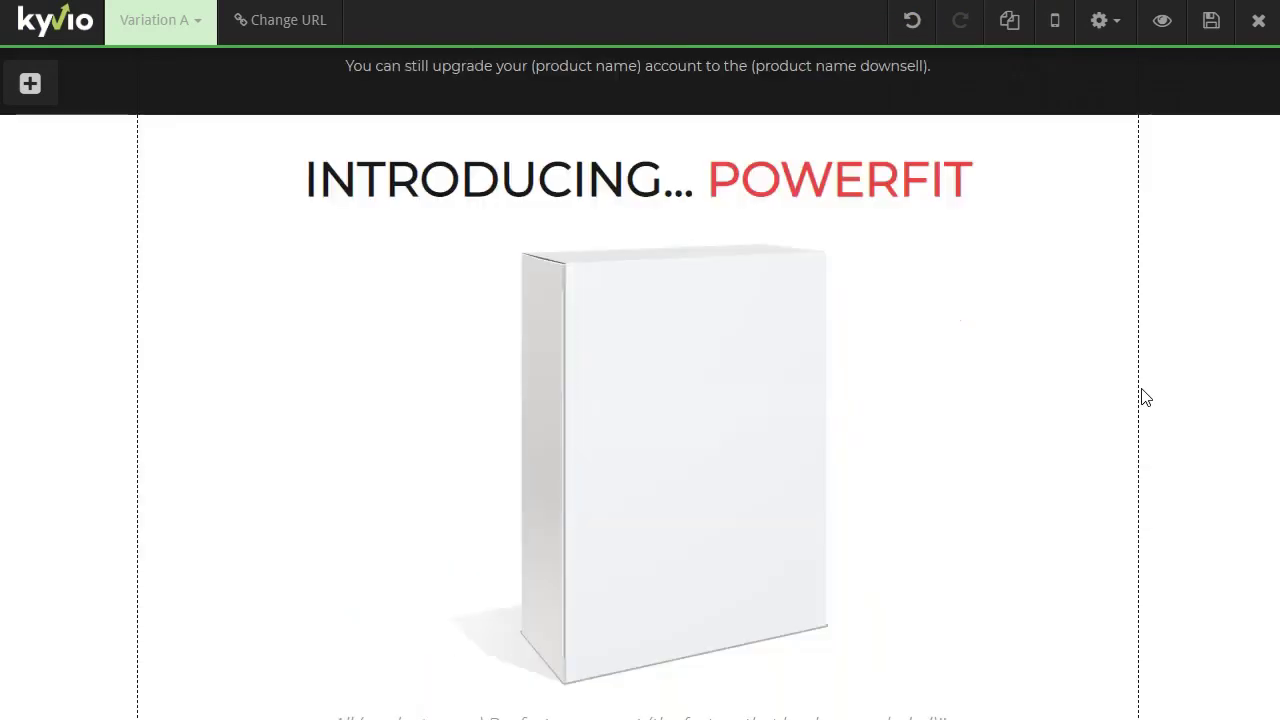
scroll(1141, 389, down, 4)
scroll(1141, 389, down, 1)
scroll(1143, 391, down, 2)
scroll(1143, 391, down, 4)
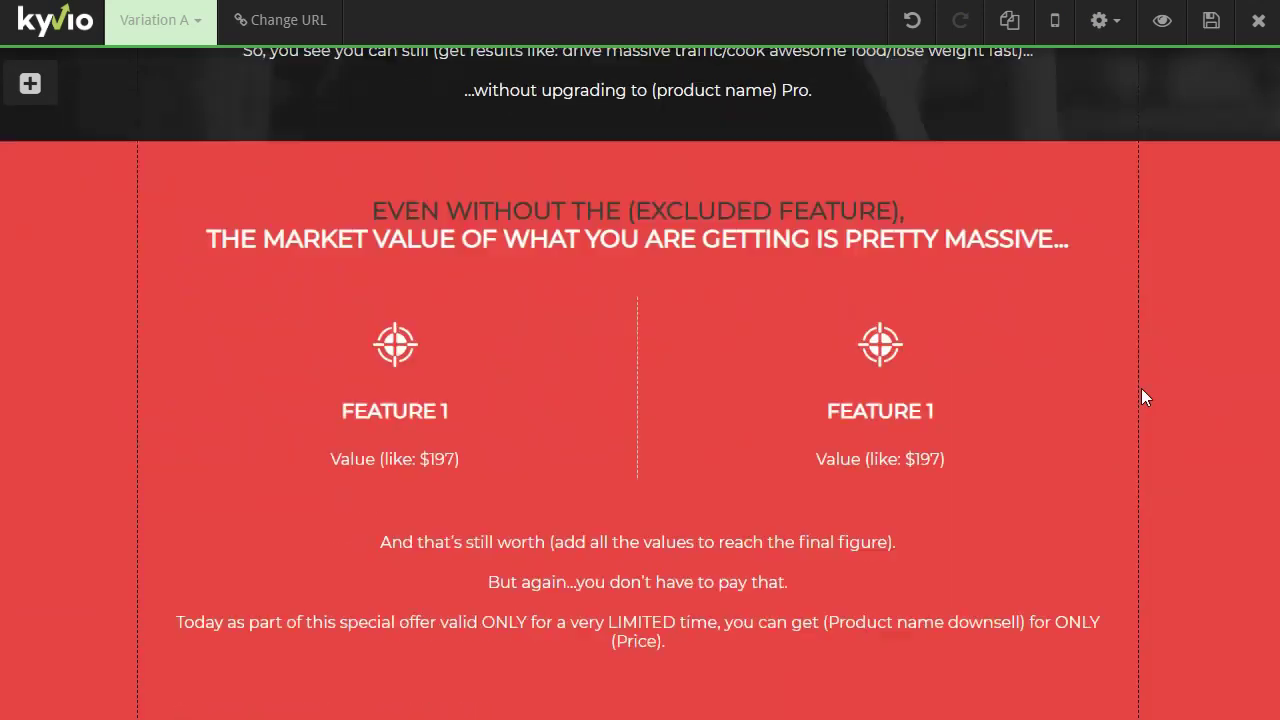
scroll(1143, 391, down, 4)
scroll(1143, 391, down, 4)
scroll(1143, 397, down, 4)
click(610, 347)
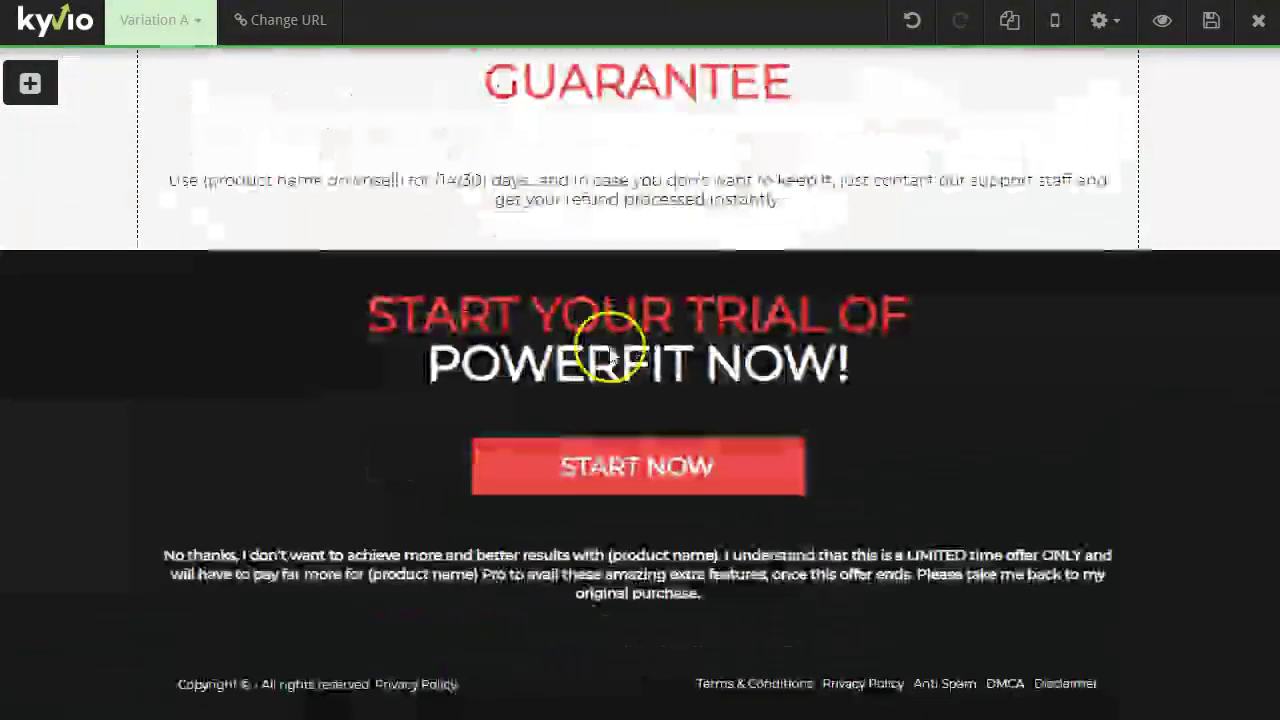
scroll(610, 347, up, 1)
scroll(610, 347, up, 4)
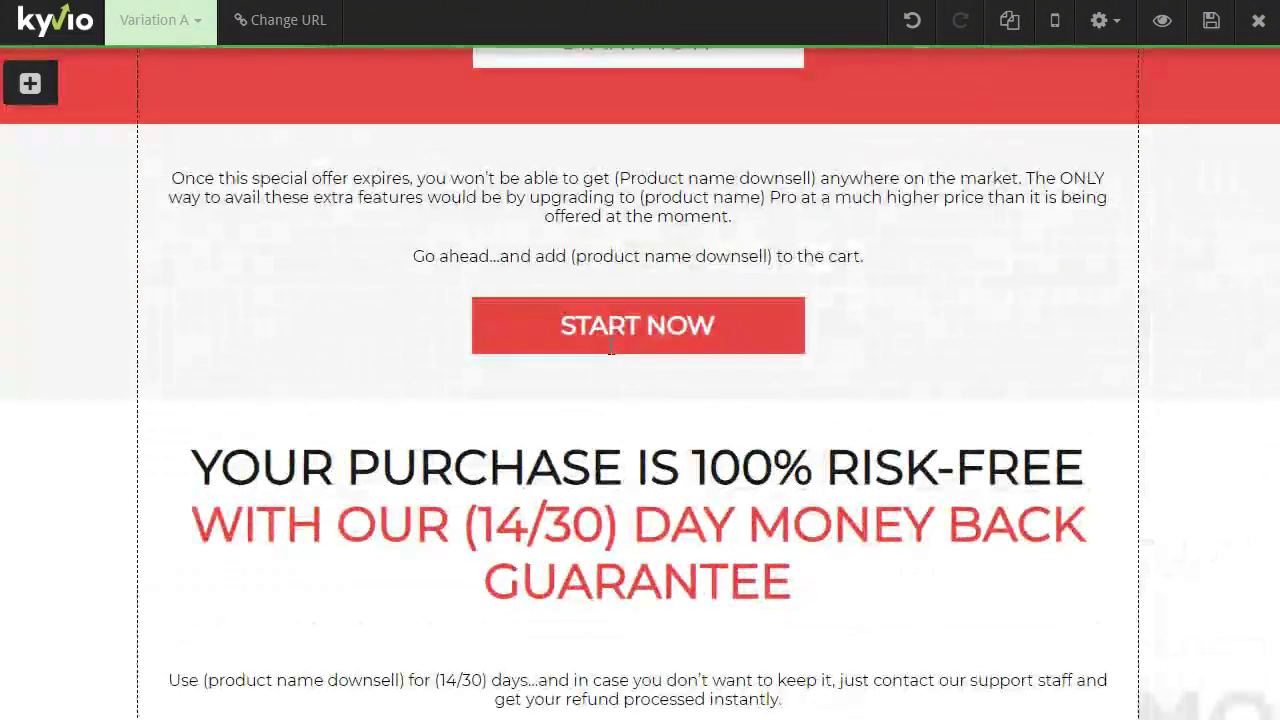
Browse the misc category of insertable elements, then close the insert panel.
scroll(537, 294, up, 5)
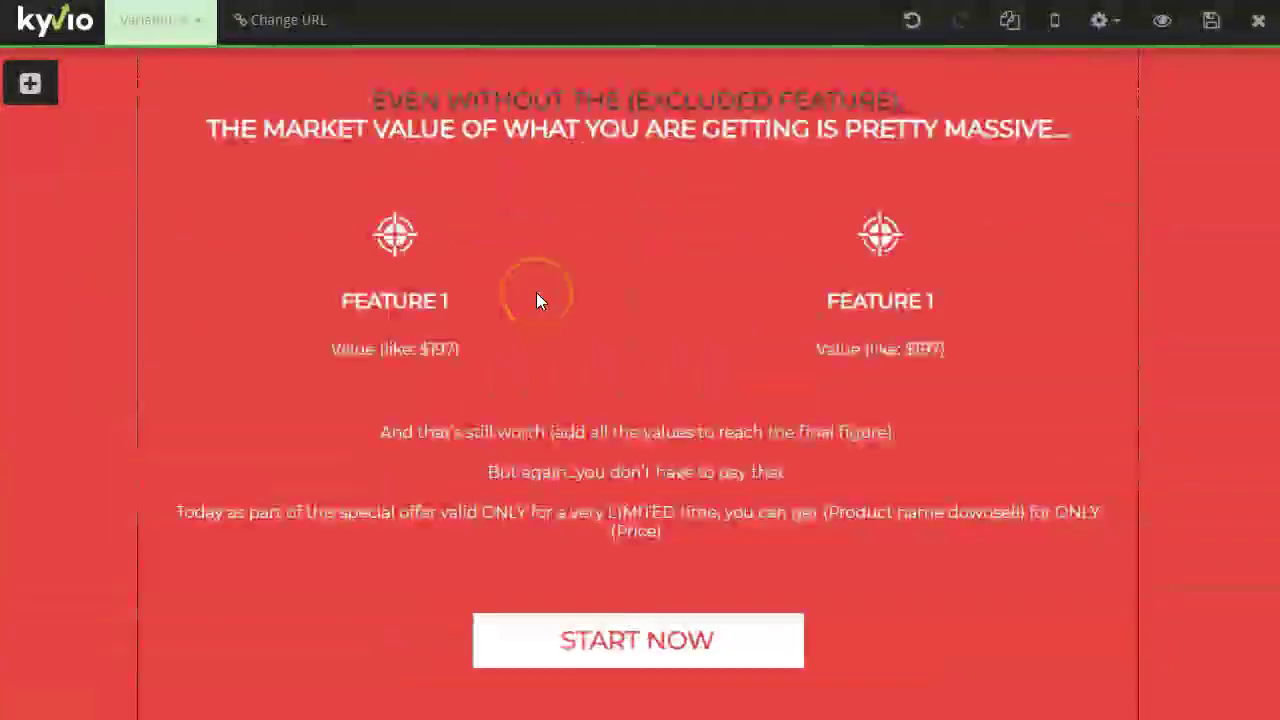
scroll(537, 294, up, 8)
click(29, 84)
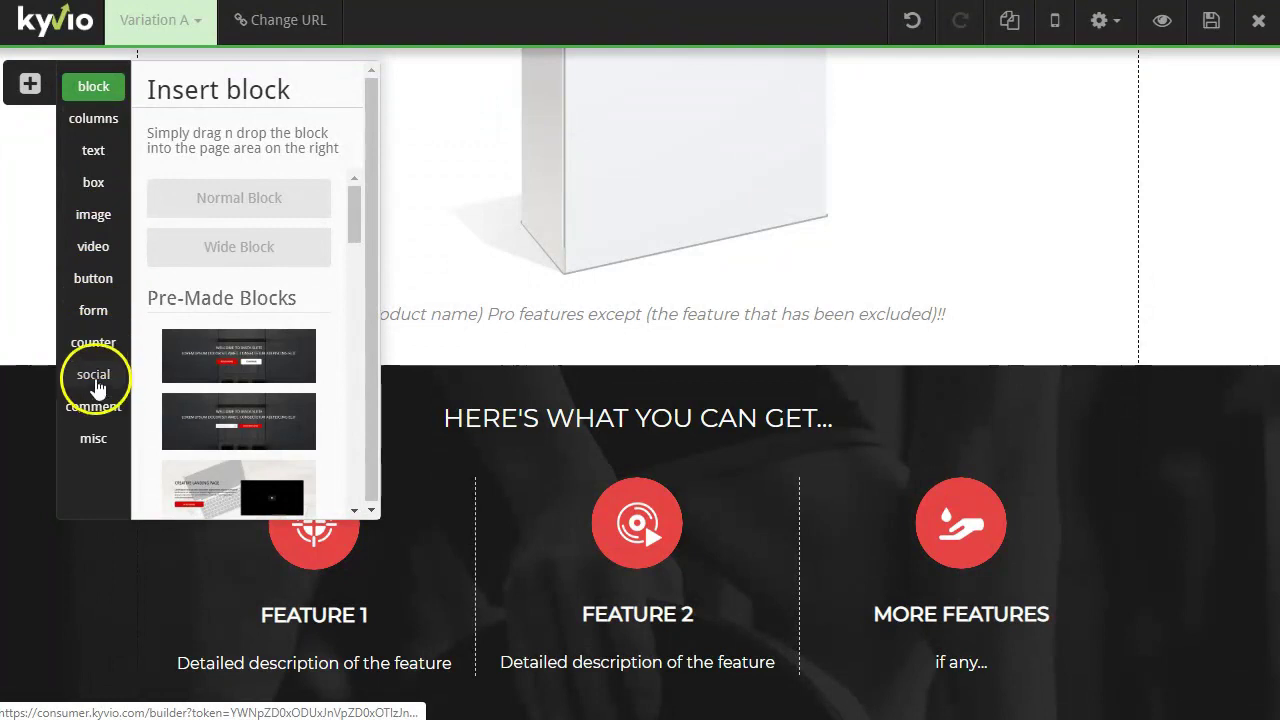
click(93, 445)
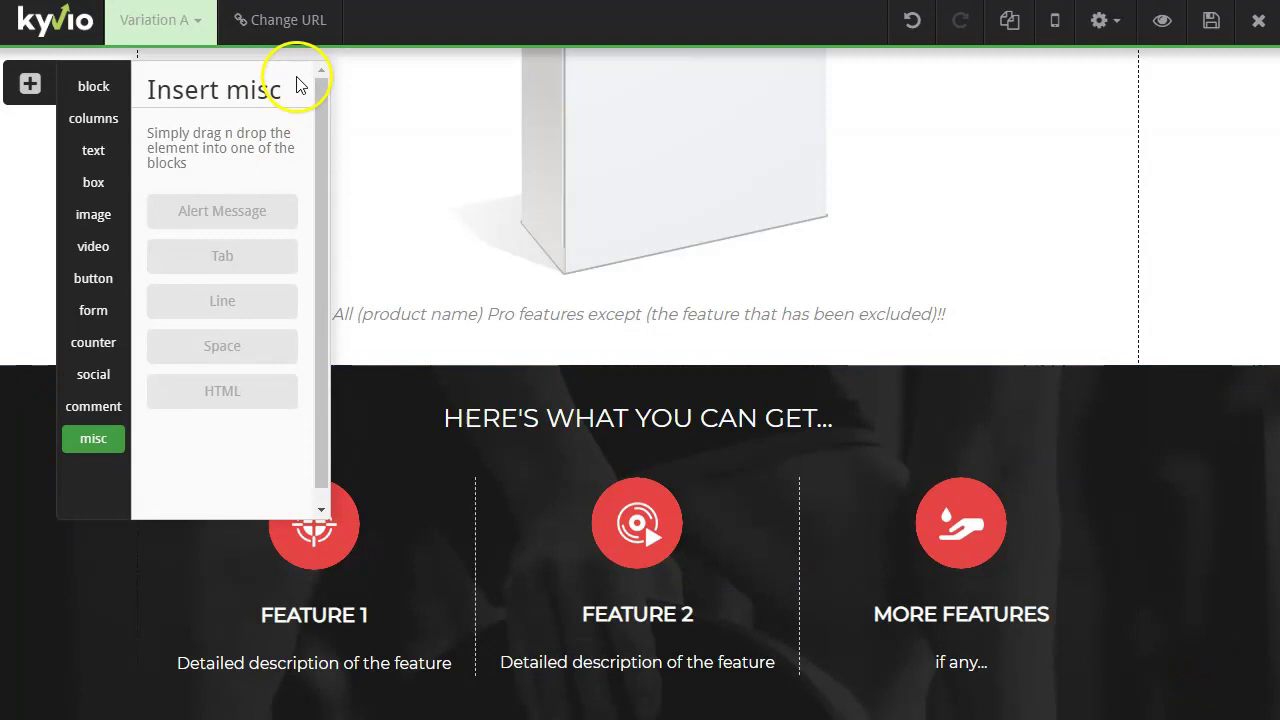
click(30, 84)
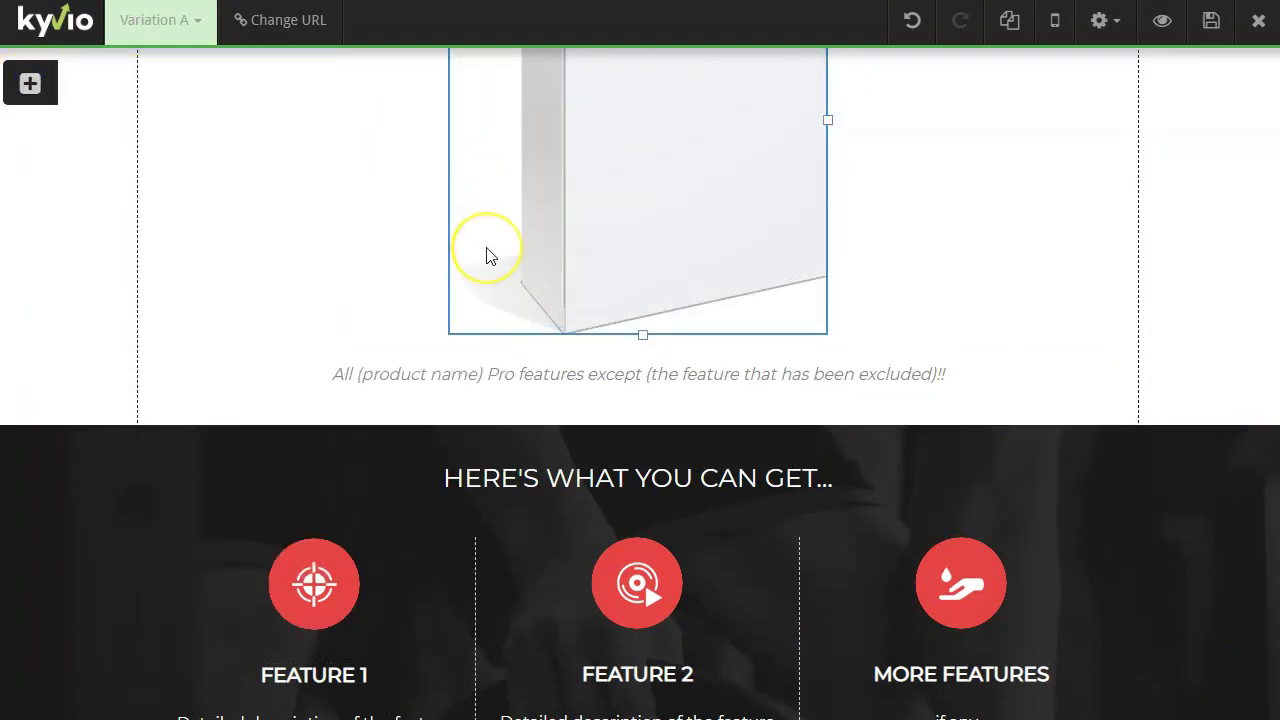
scroll(486, 250, up, 10)
scroll(486, 247, up, 5)
scroll(486, 247, down, 10)
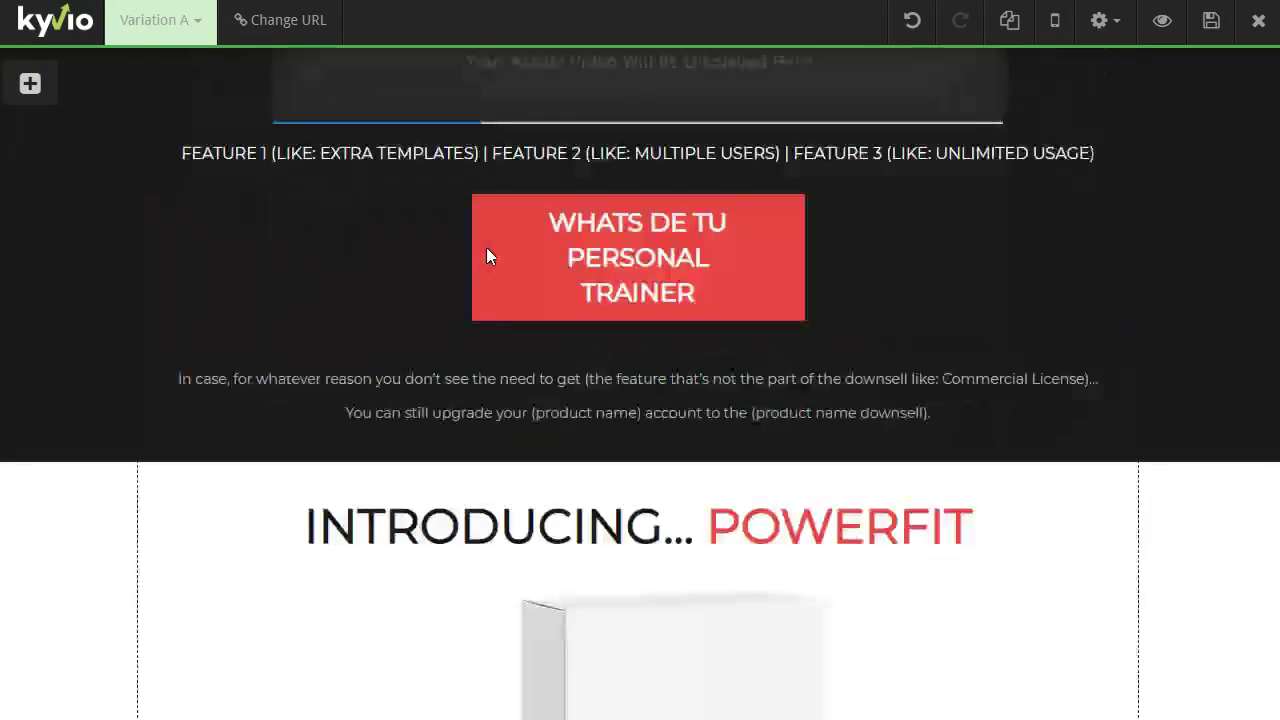
scroll(486, 250, down, 2)
Delete the Introducing PowerFit and Here's What You Can Get sections.
click(1266, 212)
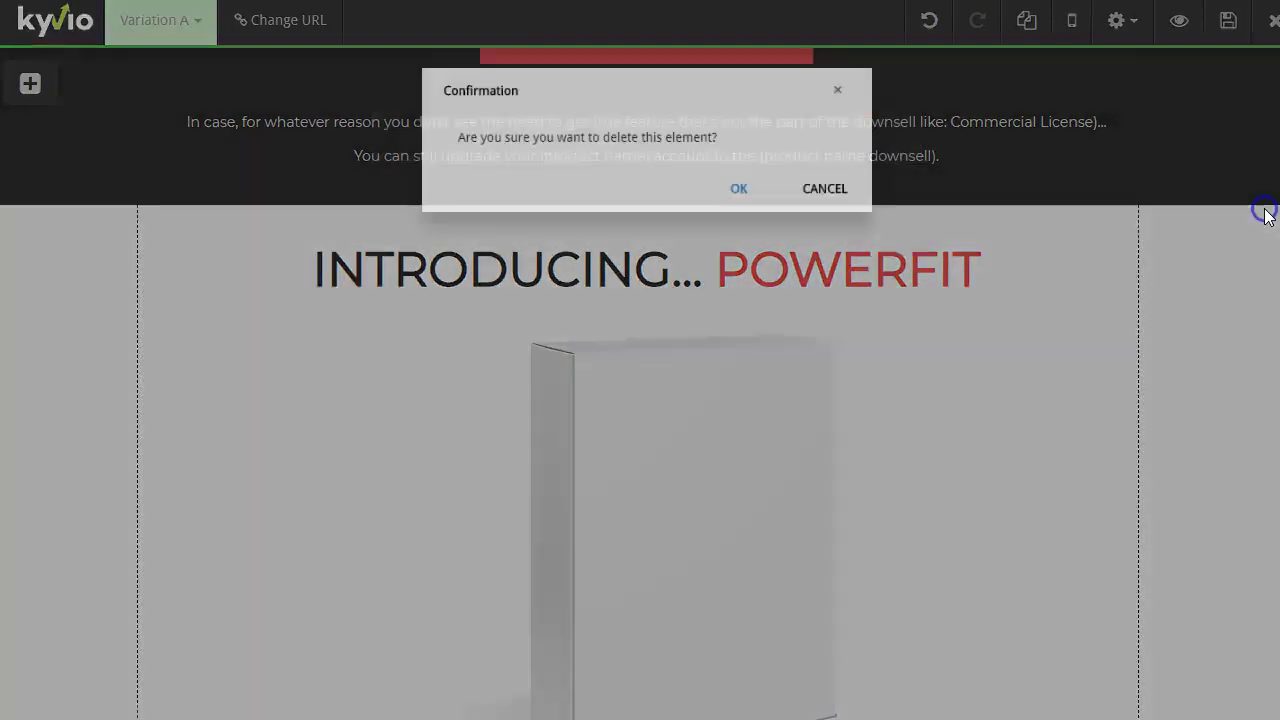
click(778, 192)
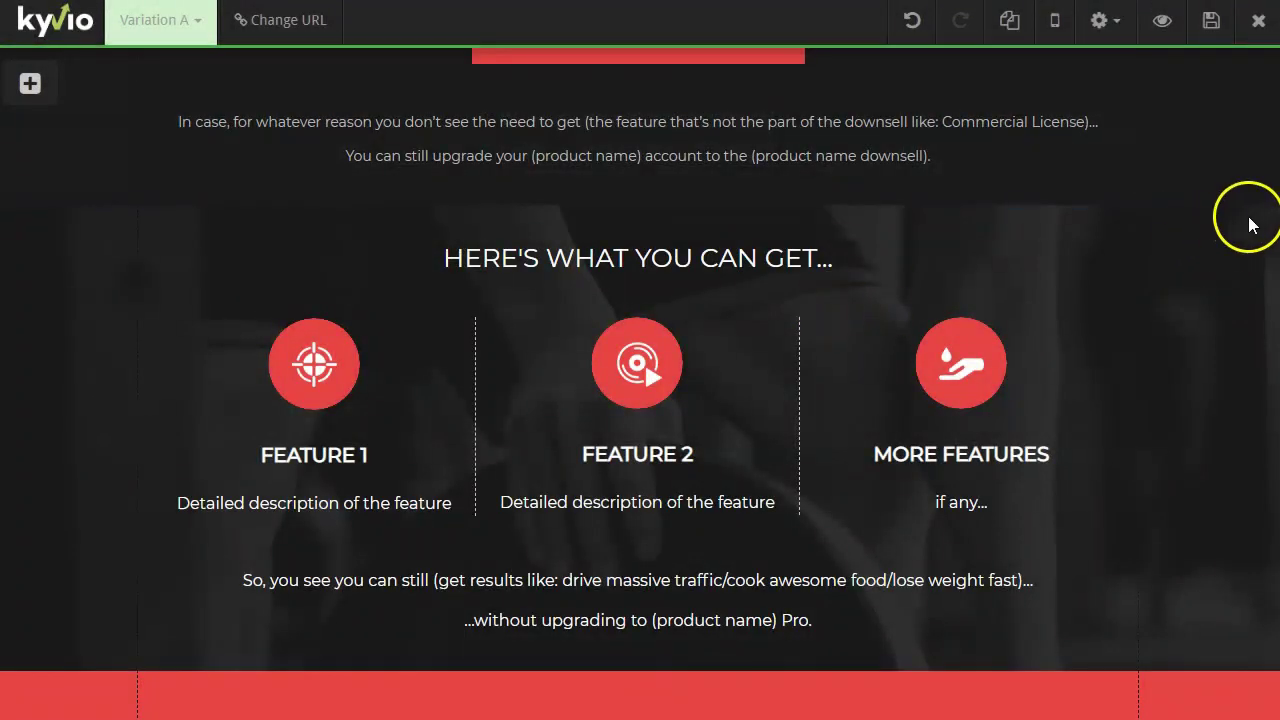
click(1266, 220)
click(753, 200)
Move the value-summary paragraph below the feature columns, keeping START NOW beneath it.
scroll(644, 330, down, 1)
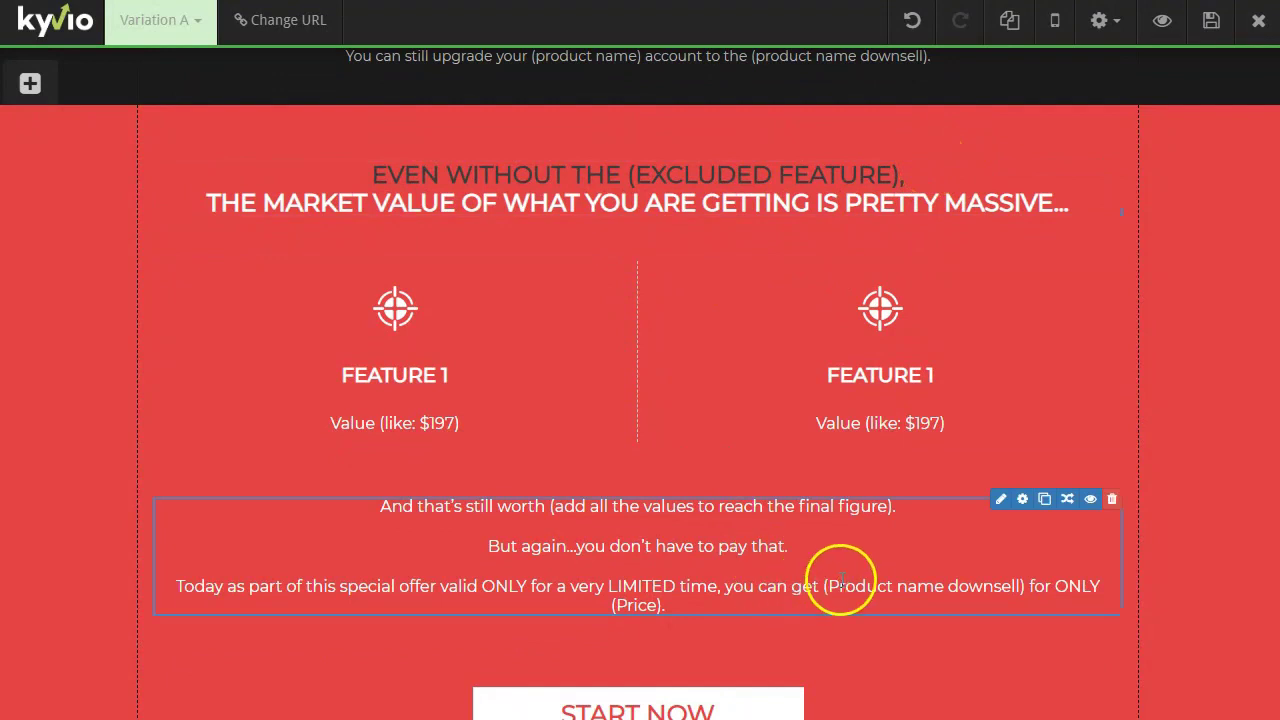
drag(946, 509, 689, 311)
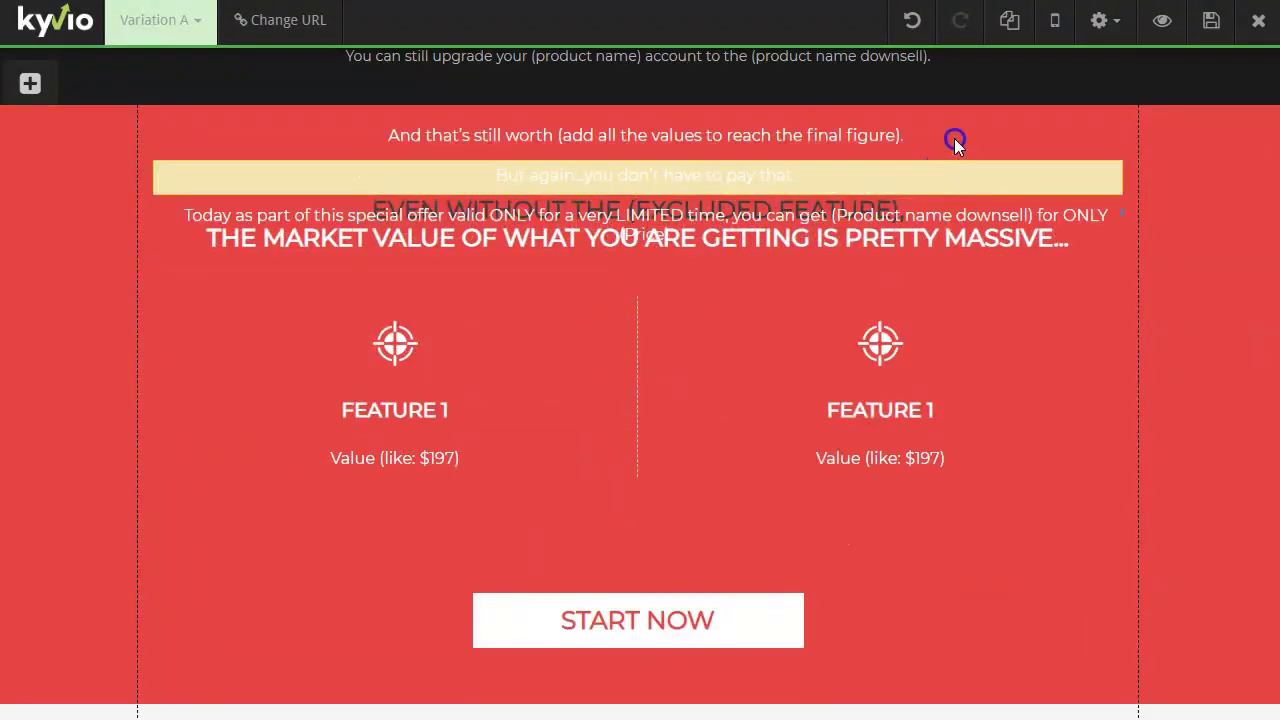
mouse_move(689, 311)
mouse_down()
mouse_move(1140, 267)
mouse_move(914, 420)
mouse_move(929, 569)
mouse_move(956, 660)
mouse_move(957, 634)
mouse_up()
scroll(694, 475, down, 3)
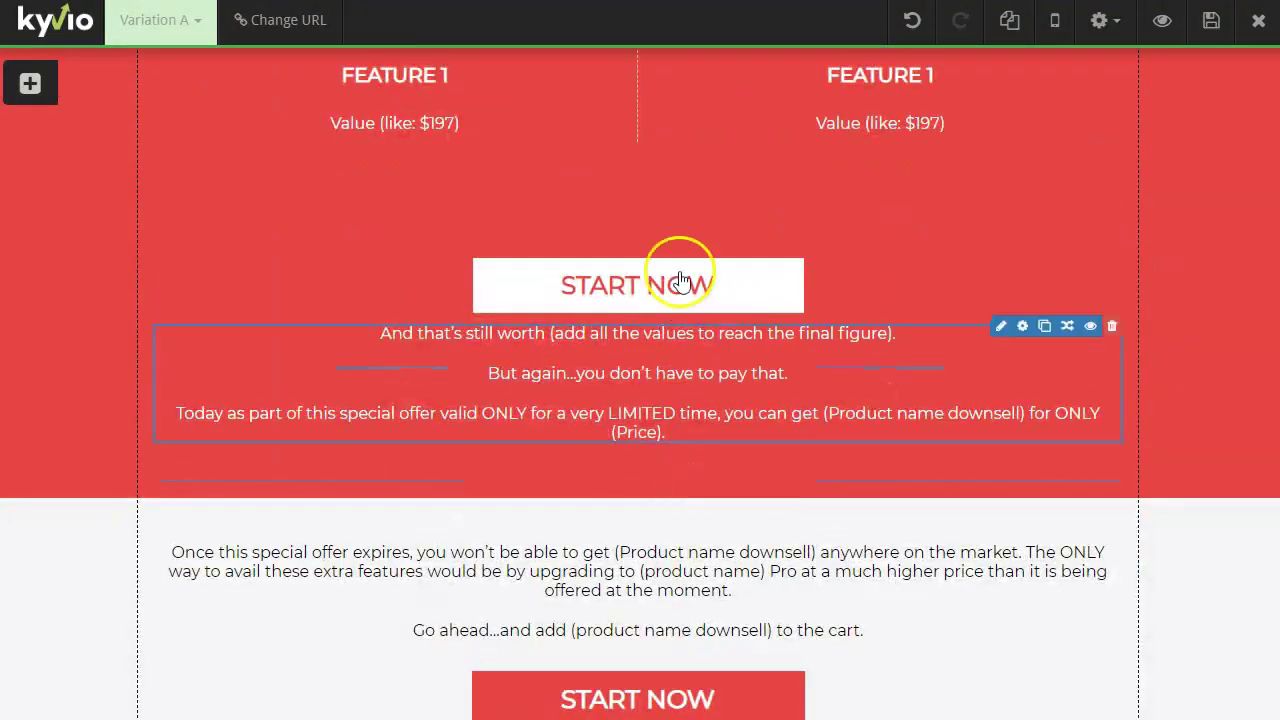
mouse_move(523, 271)
mouse_down()
mouse_move(533, 413)
mouse_move(540, 354)
mouse_up()
scroll(540, 378, up, 3)
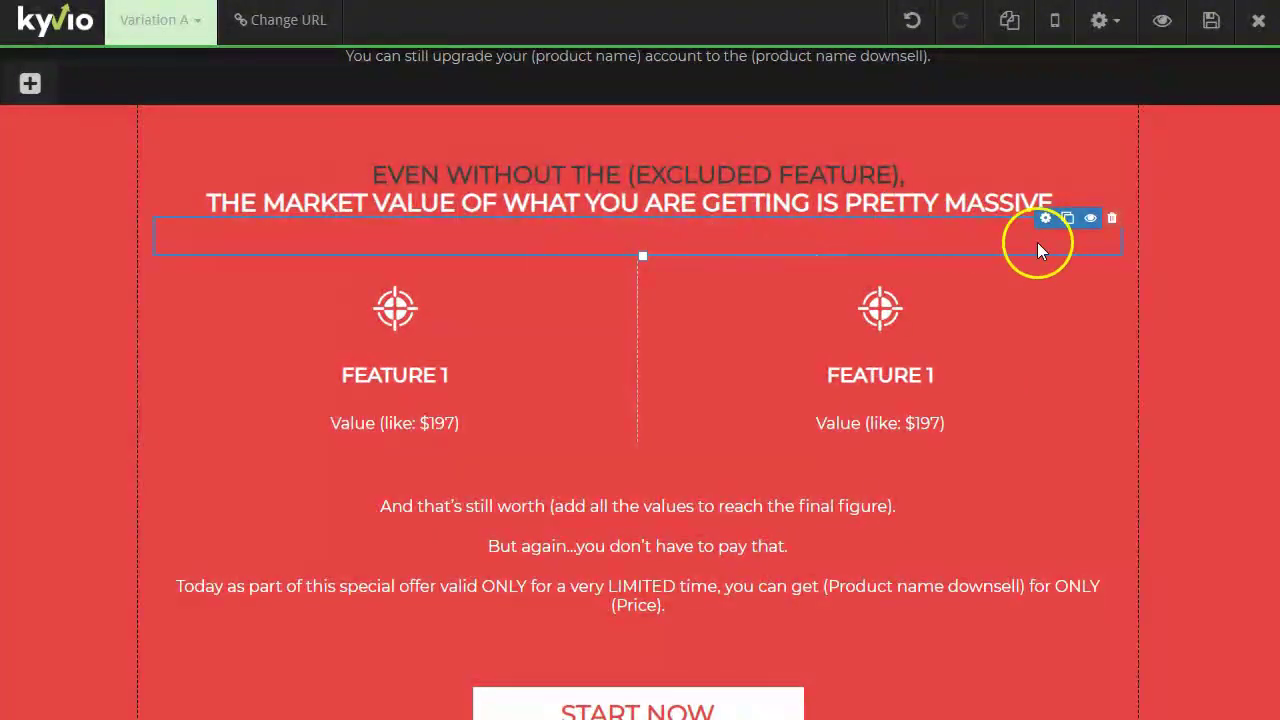
Reduce the spacer under the market-value headline to height 18.
click(1041, 220)
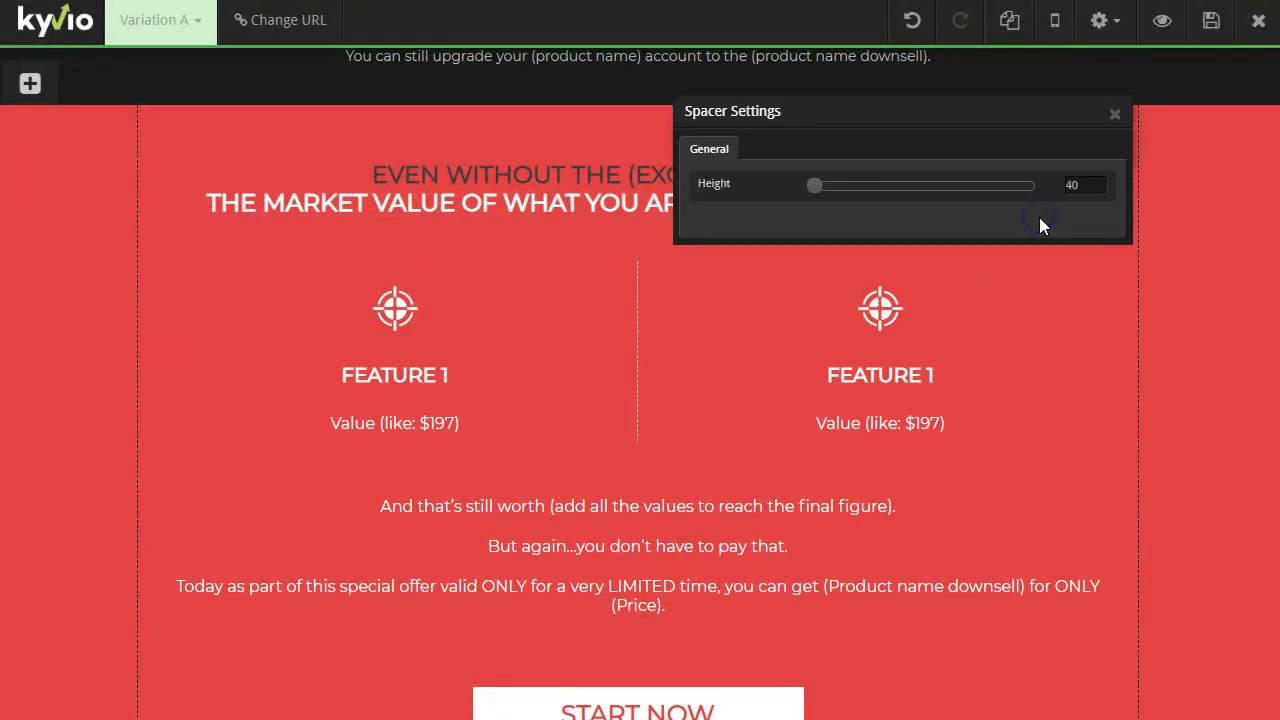
drag(809, 191, 832, 195)
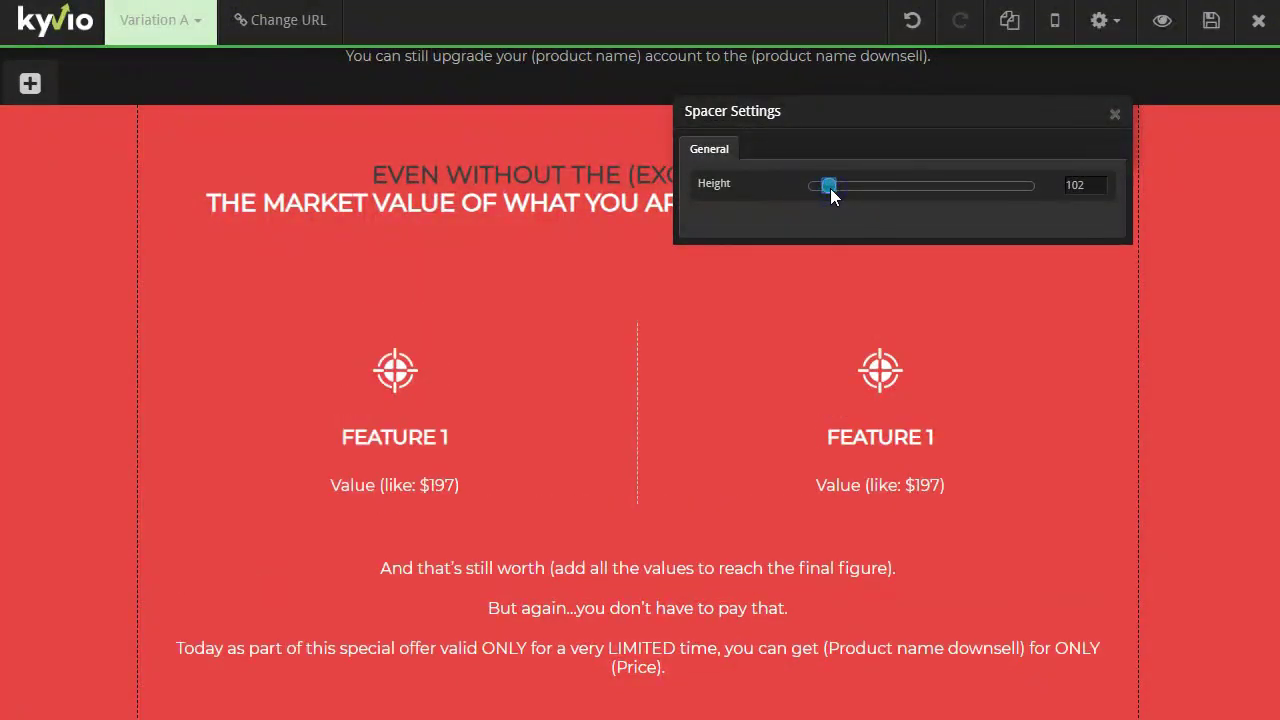
drag(869, 189, 821, 190)
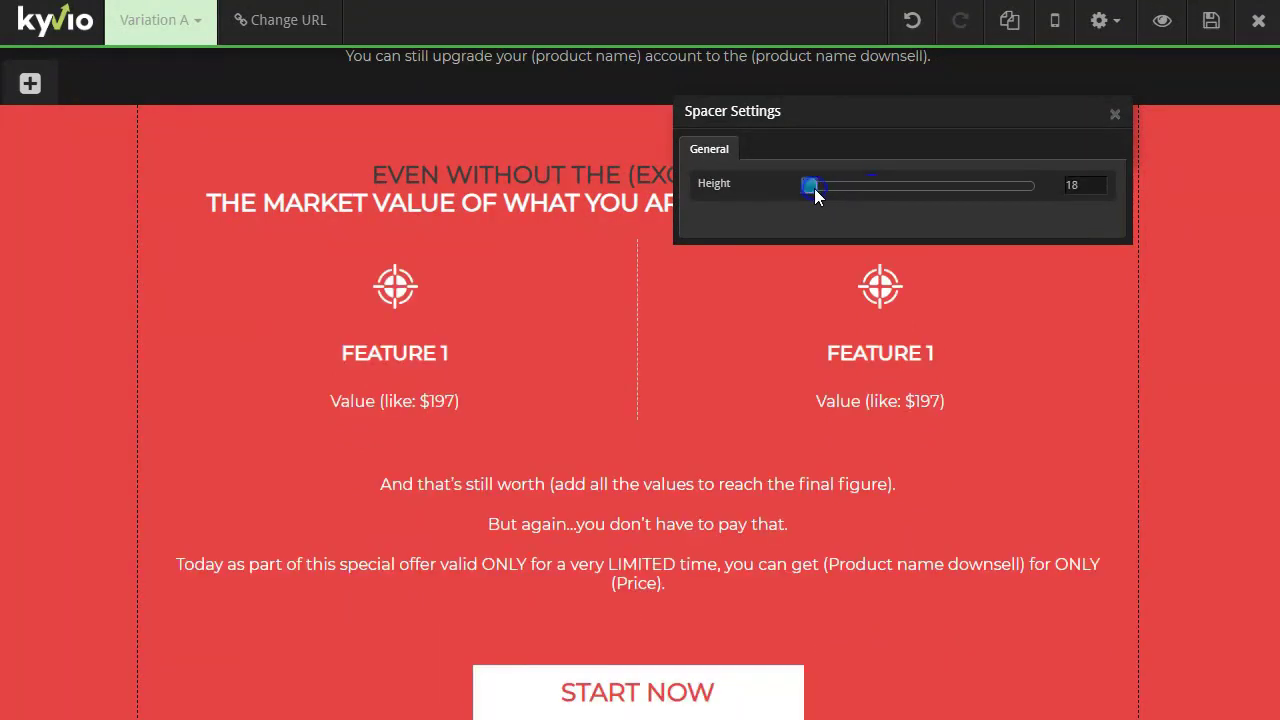
click(1115, 113)
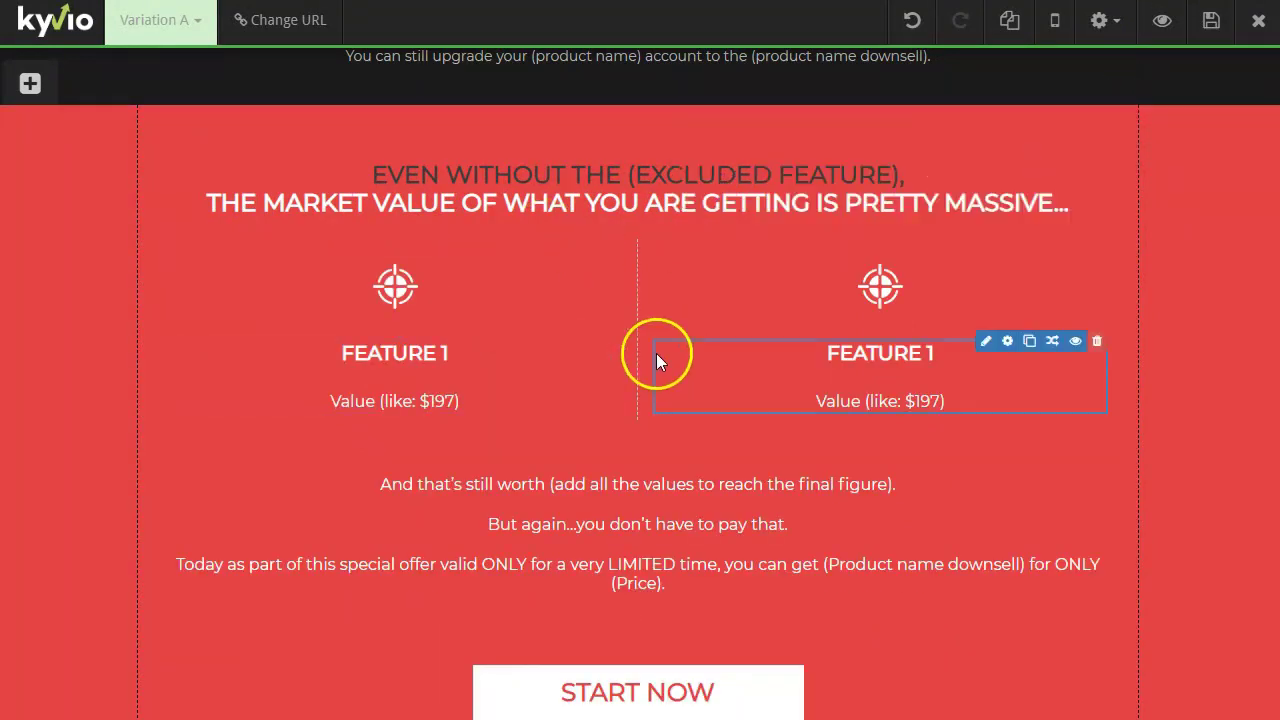
scroll(620, 370, down, 2)
scroll(593, 390, down, 2)
scroll(593, 390, down, 4)
scroll(593, 390, down, 2)
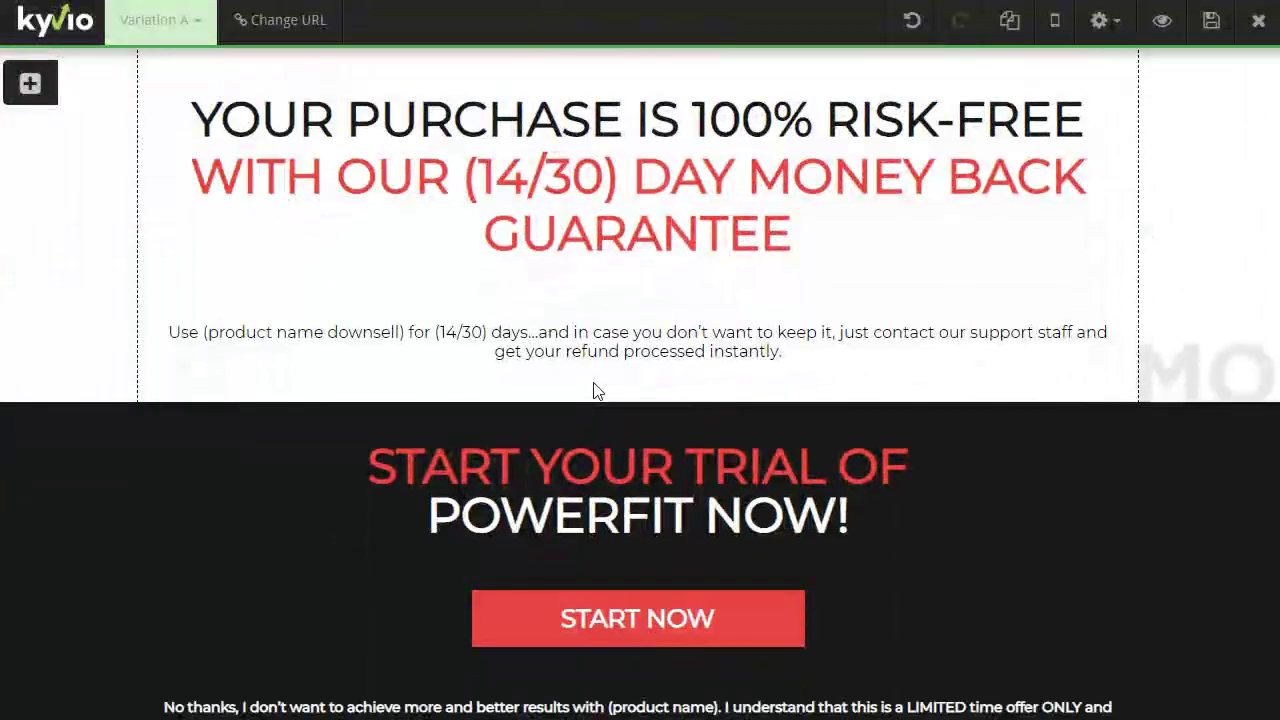
scroll(593, 390, down, 2)
scroll(593, 390, up, 5)
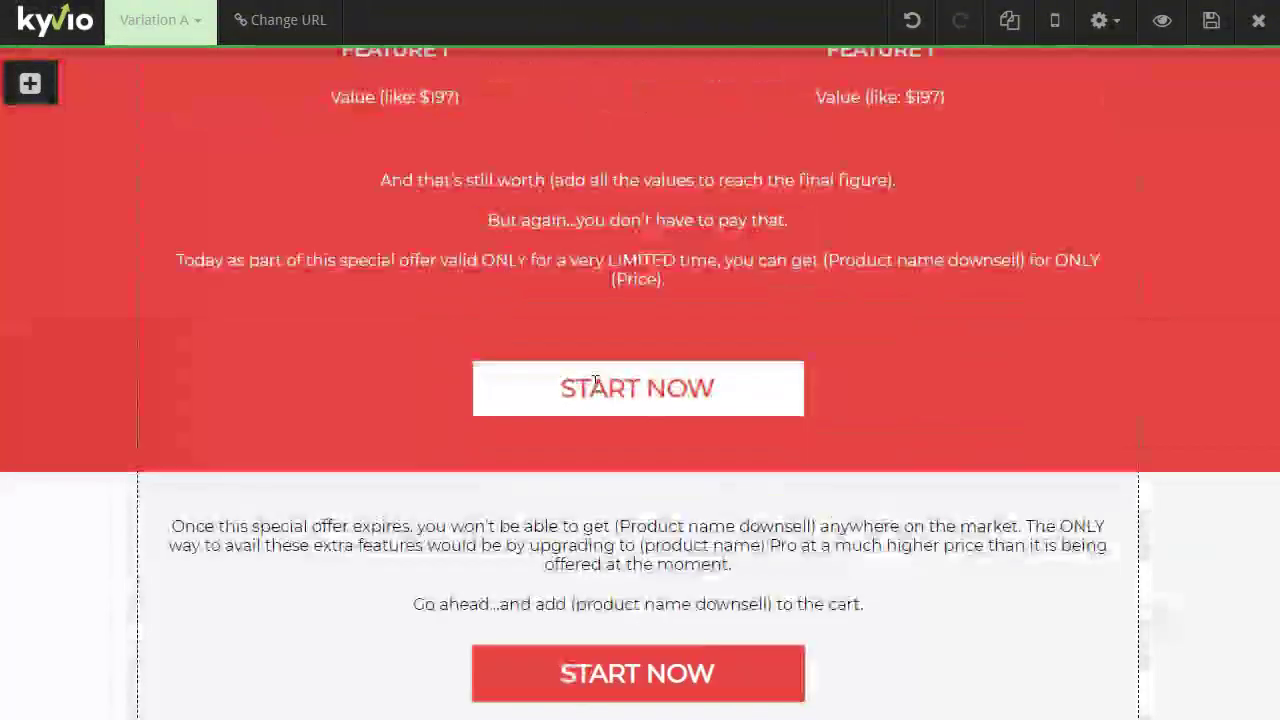
scroll(595, 388, up, 5)
scroll(597, 386, up, 10)
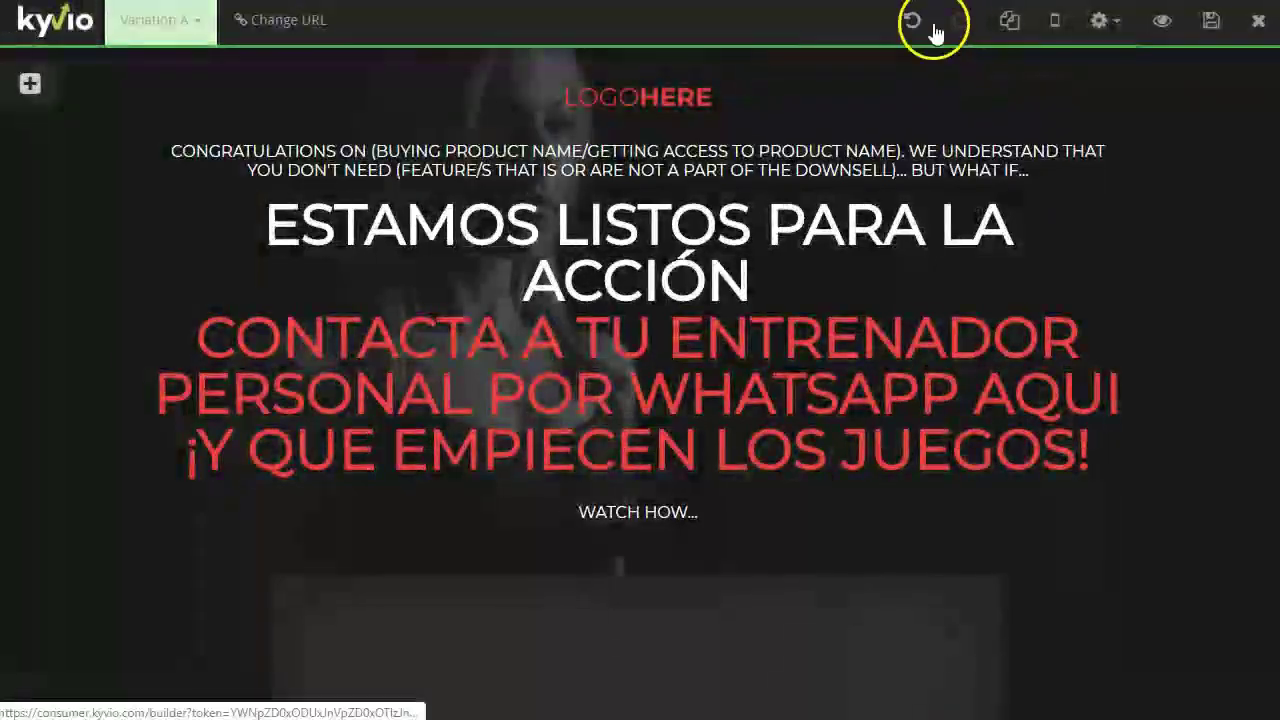
Exit the builder without saving and view the Apolo Gym funnel's page list.
click(1258, 20)
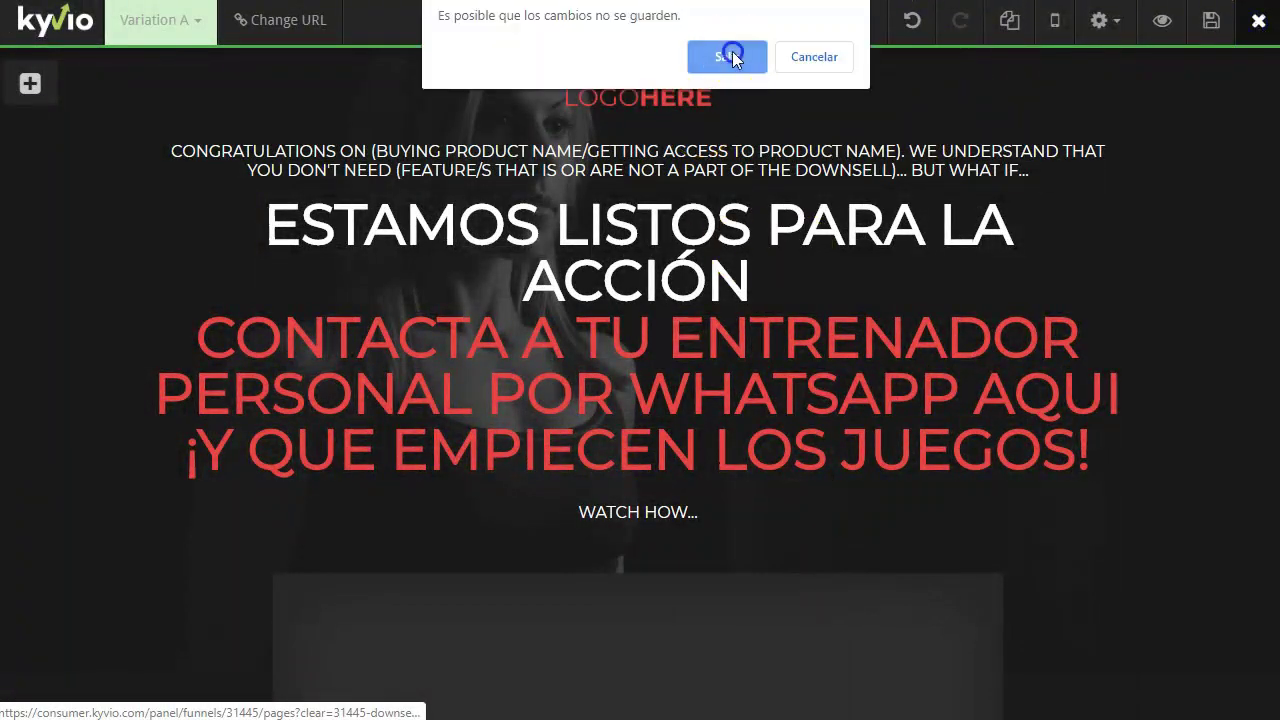
click(726, 57)
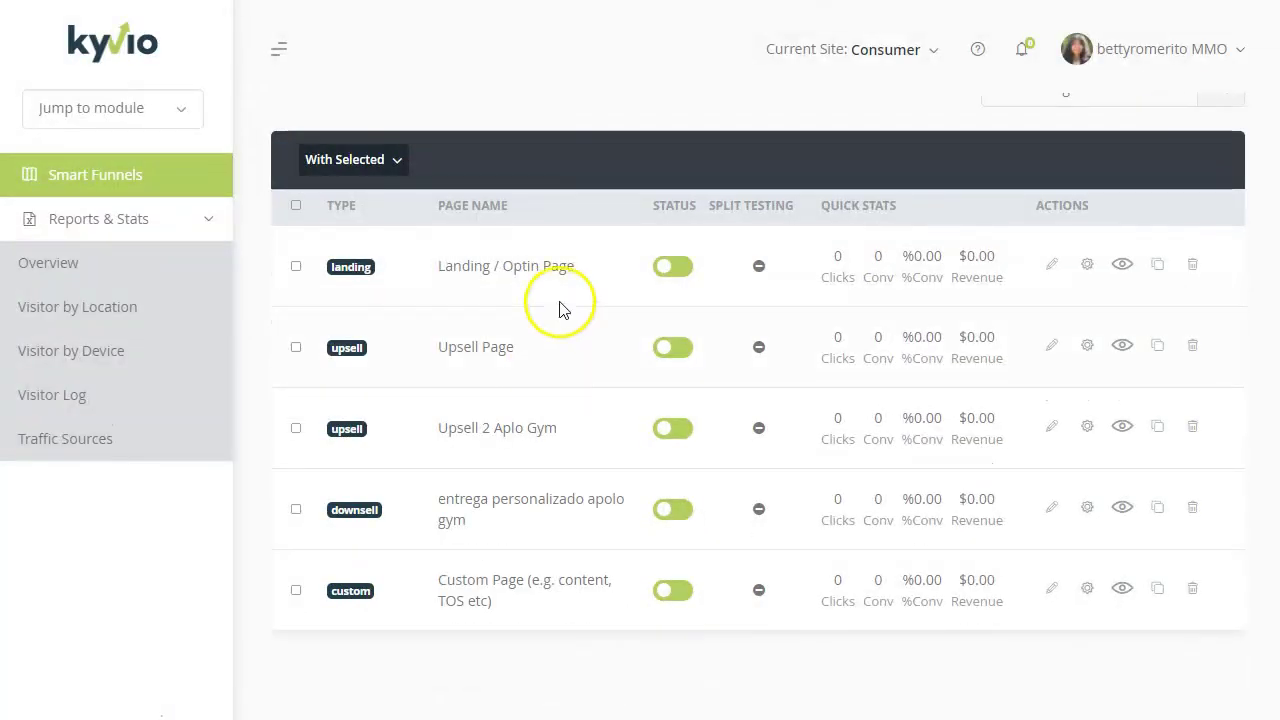
scroll(534, 480, up, 2)
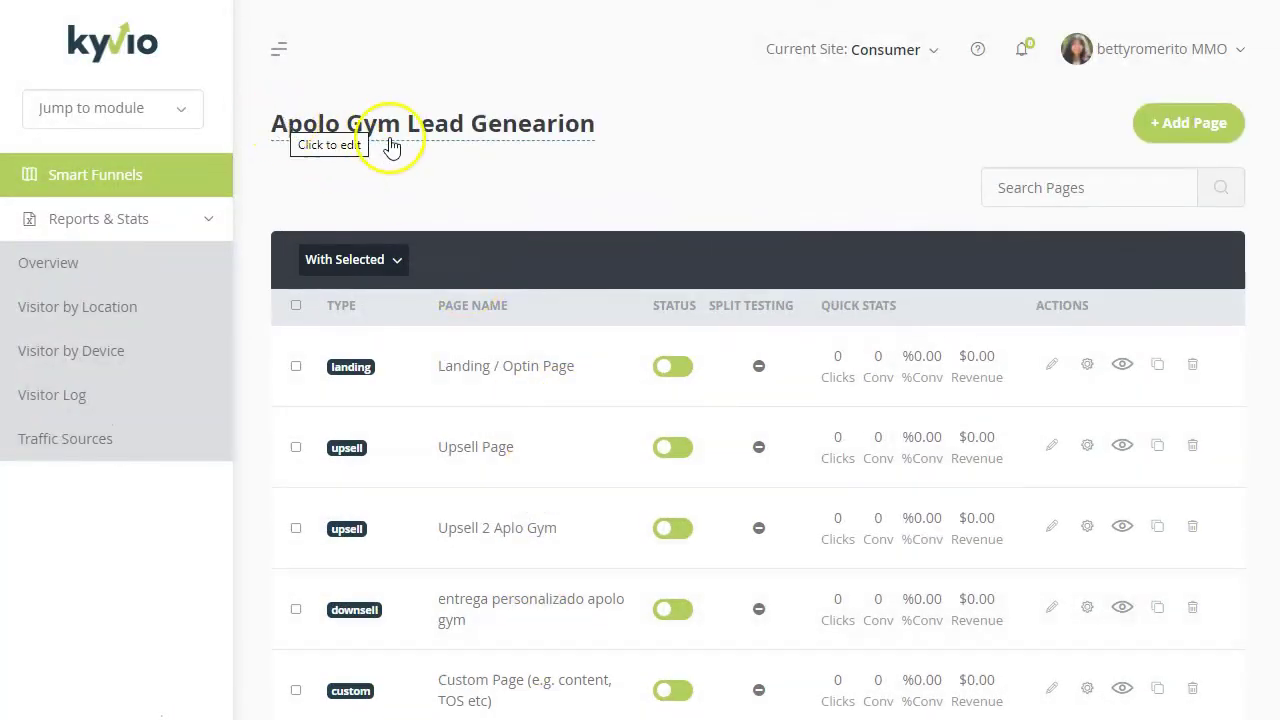
scroll(584, 255, down, 2)
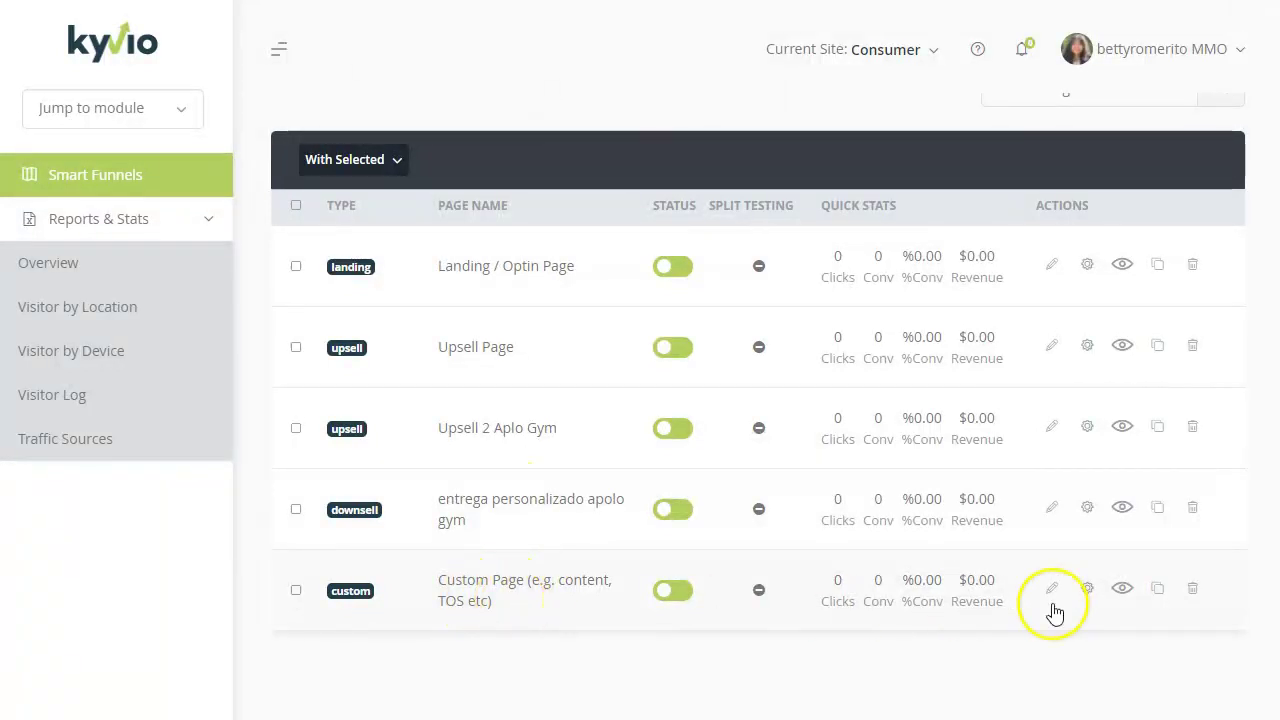
Rename the Custom Page to 'entrega del leas magnet Apolo Gym' and save its settings.
click(1090, 592)
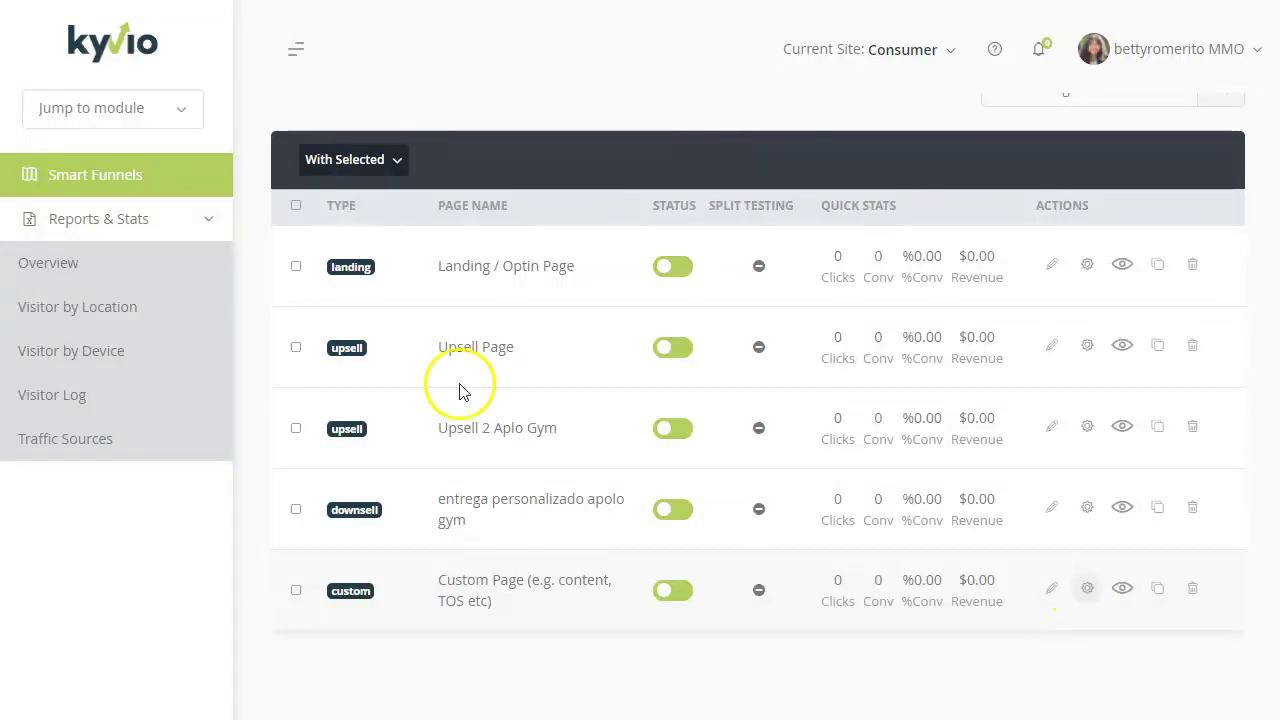
click(612, 277)
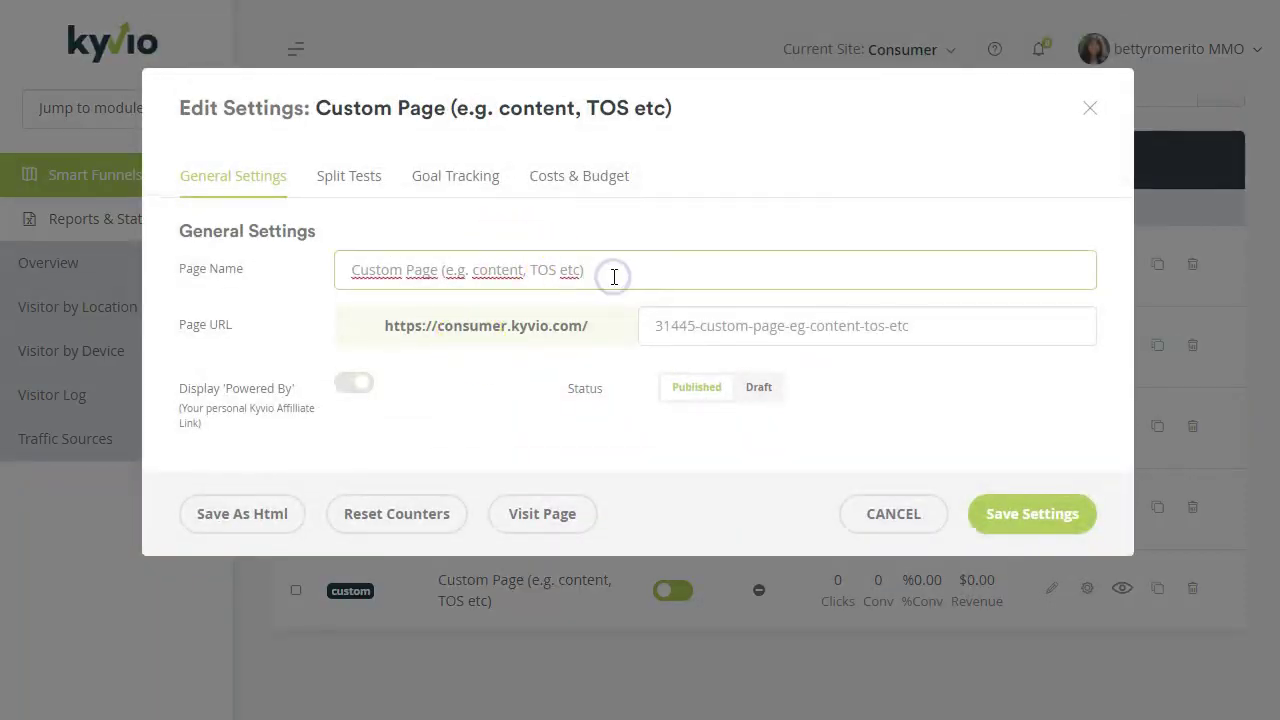
key(ctrl+a)
text(e)
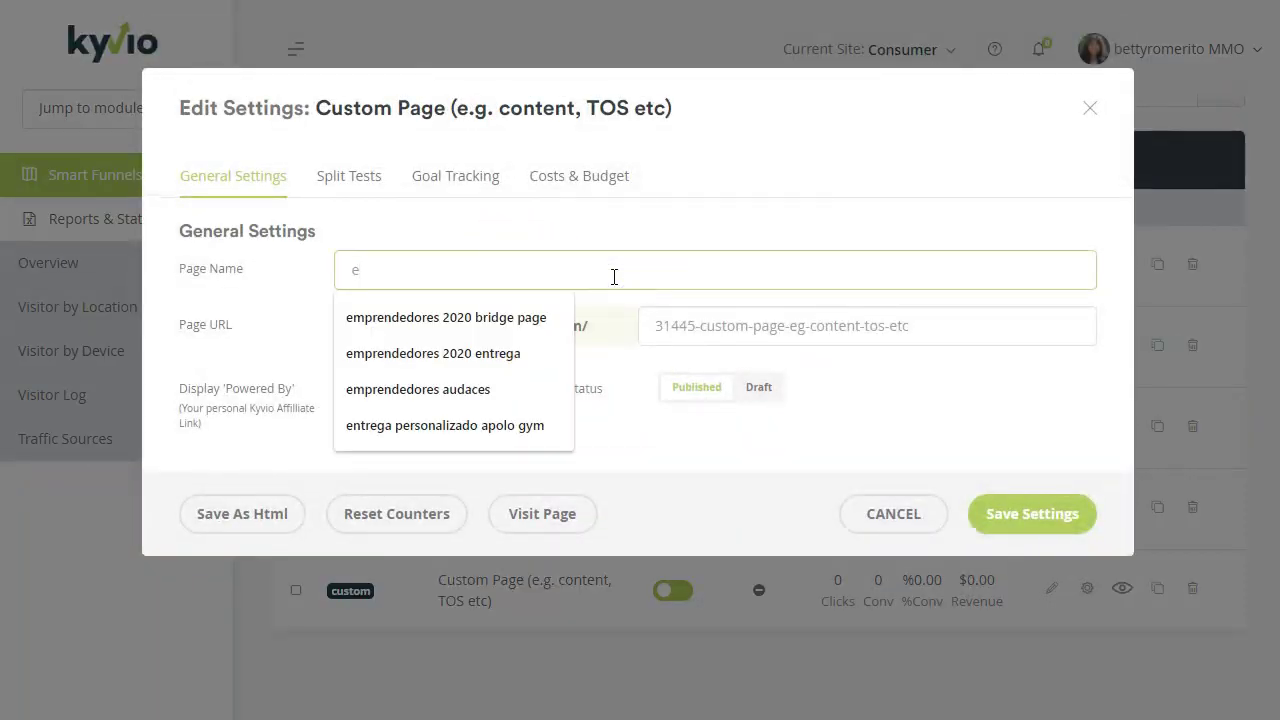
text(ntrega del leas magnet Apolo Gym)
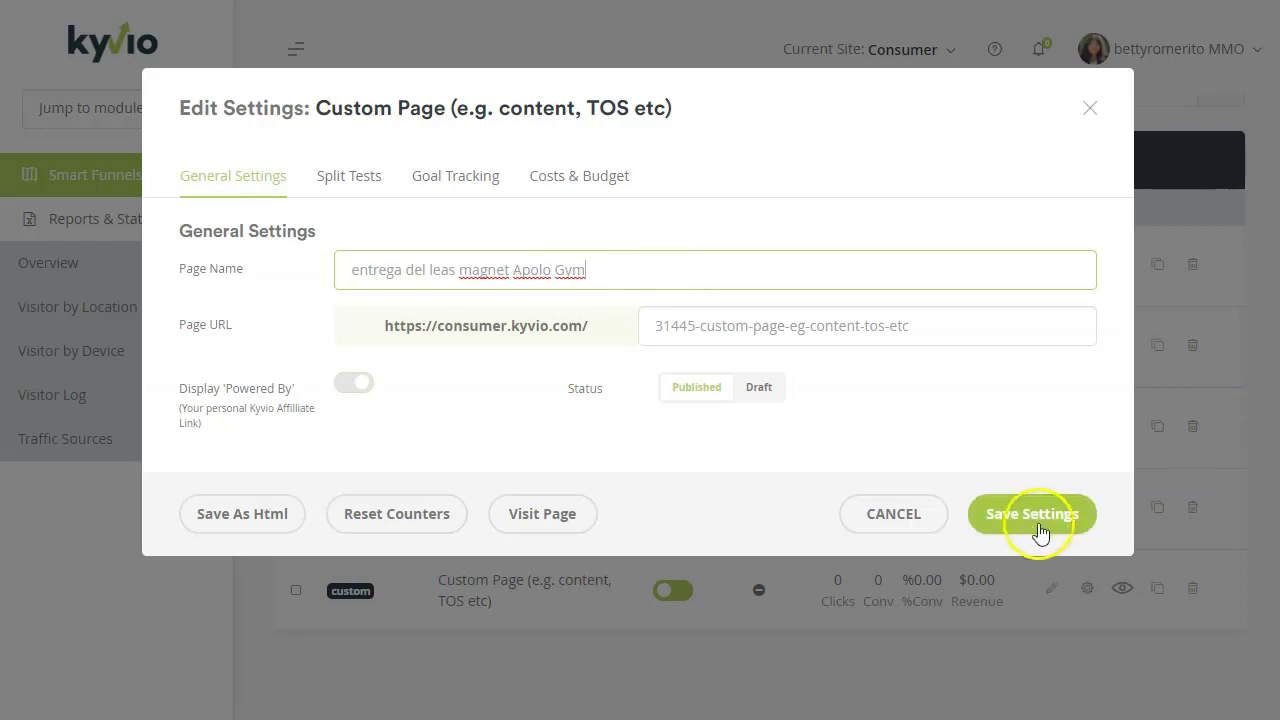
click(1033, 524)
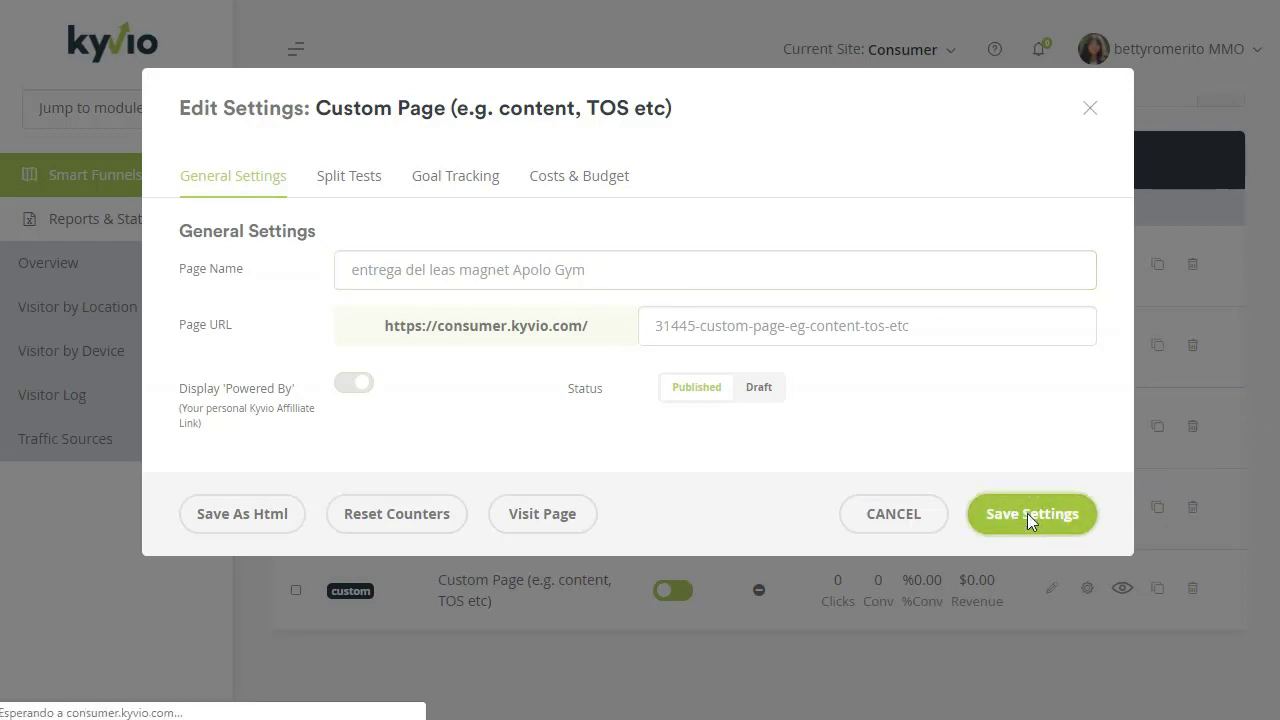
scroll(631, 429, down, 2)
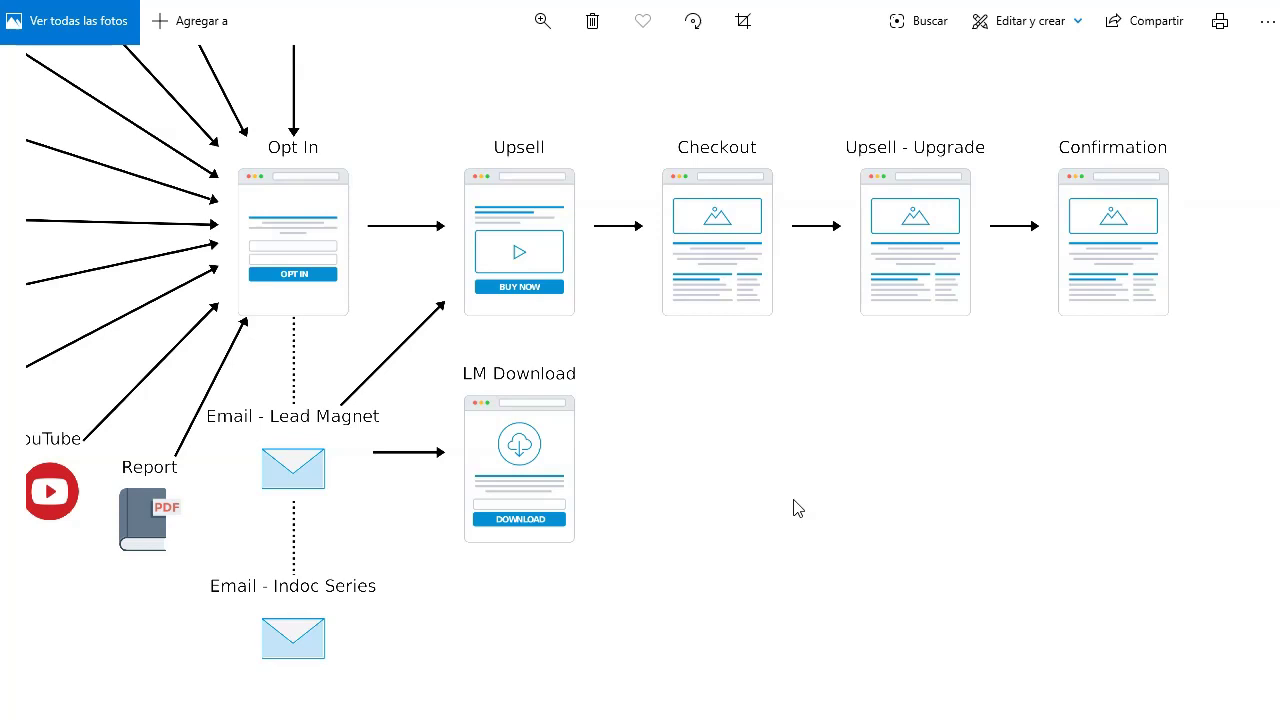
Open the 10-Funnels-7-DAYEmailOnly diagram from the 10-Funnels folder in Photos.
click(985, 568)
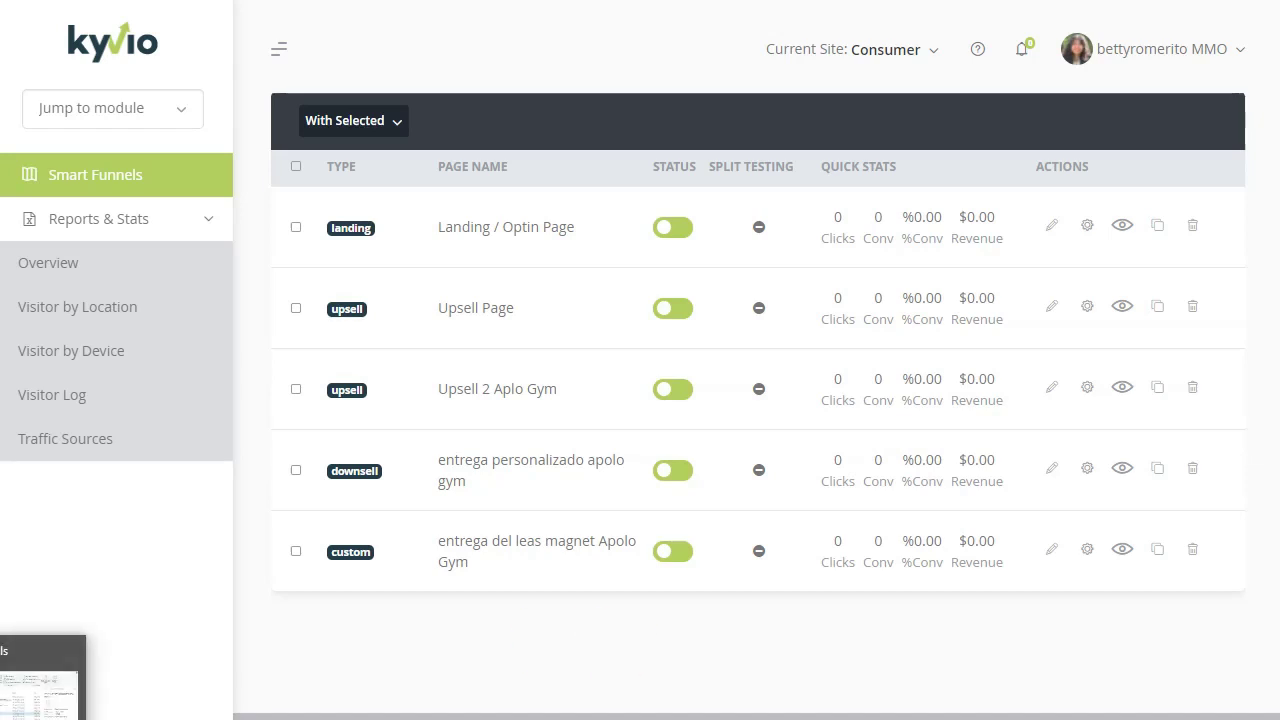
click(40, 690)
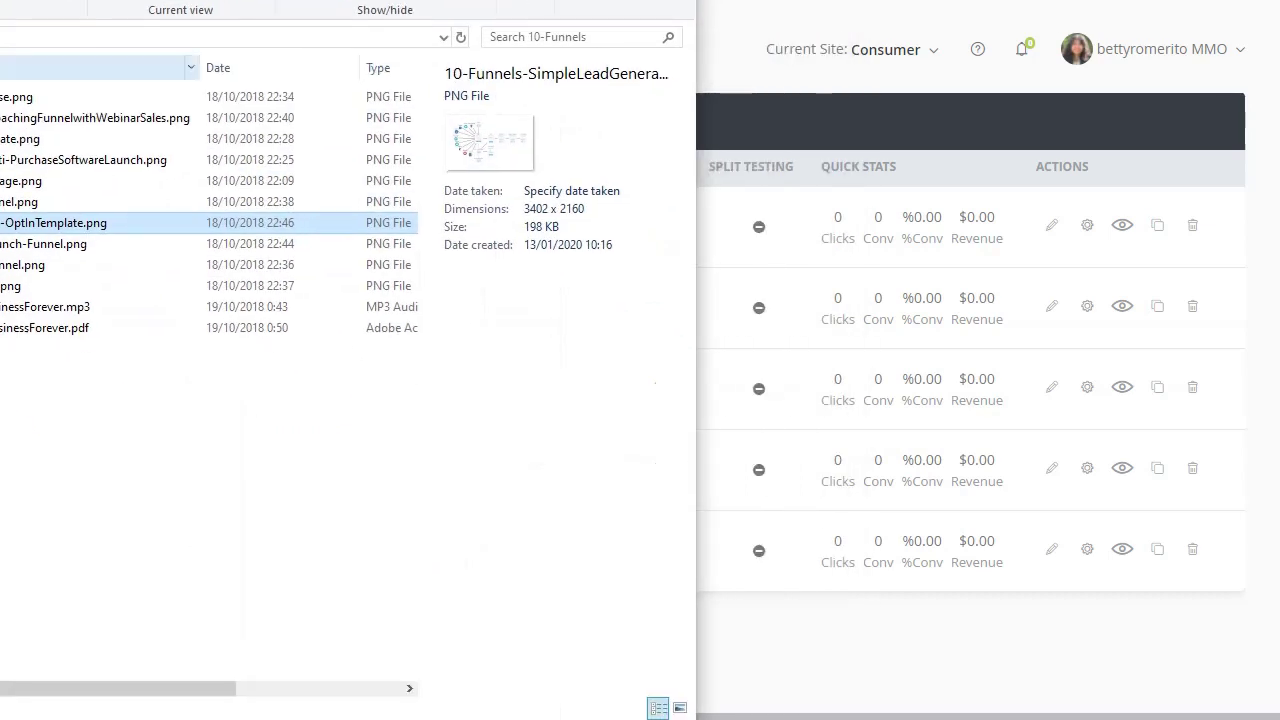
click(100, 96)
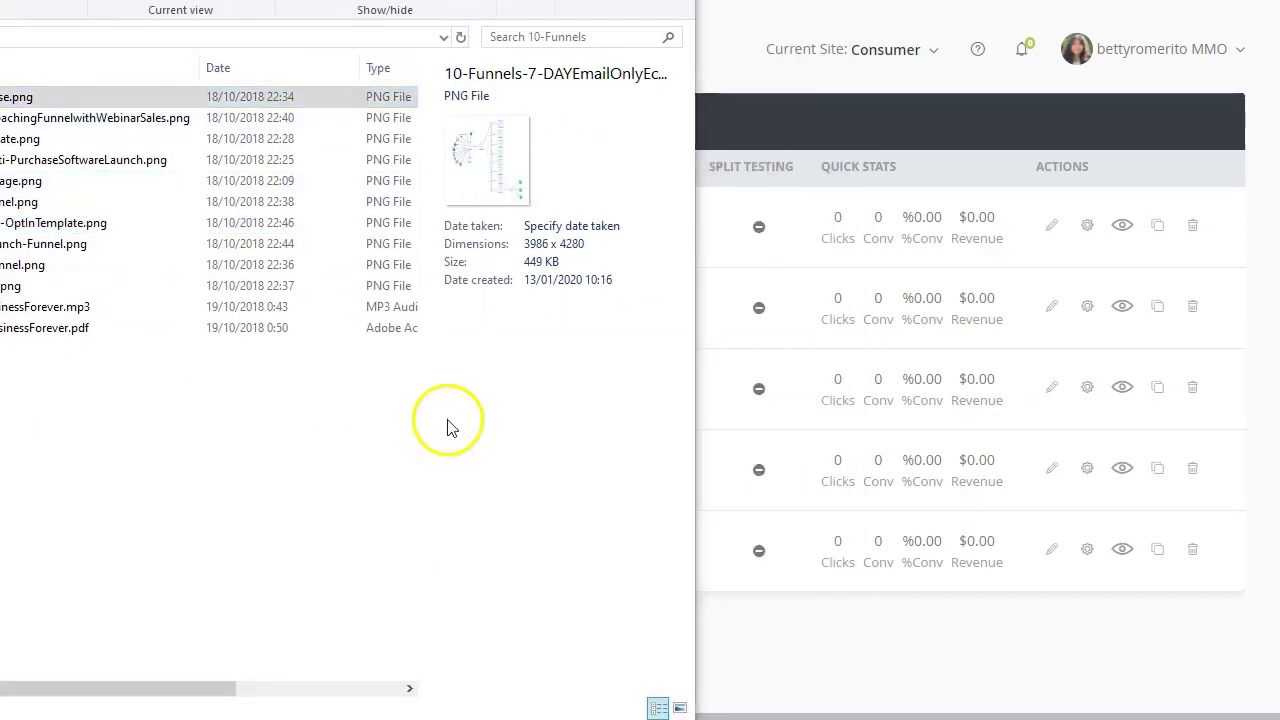
key(Return)
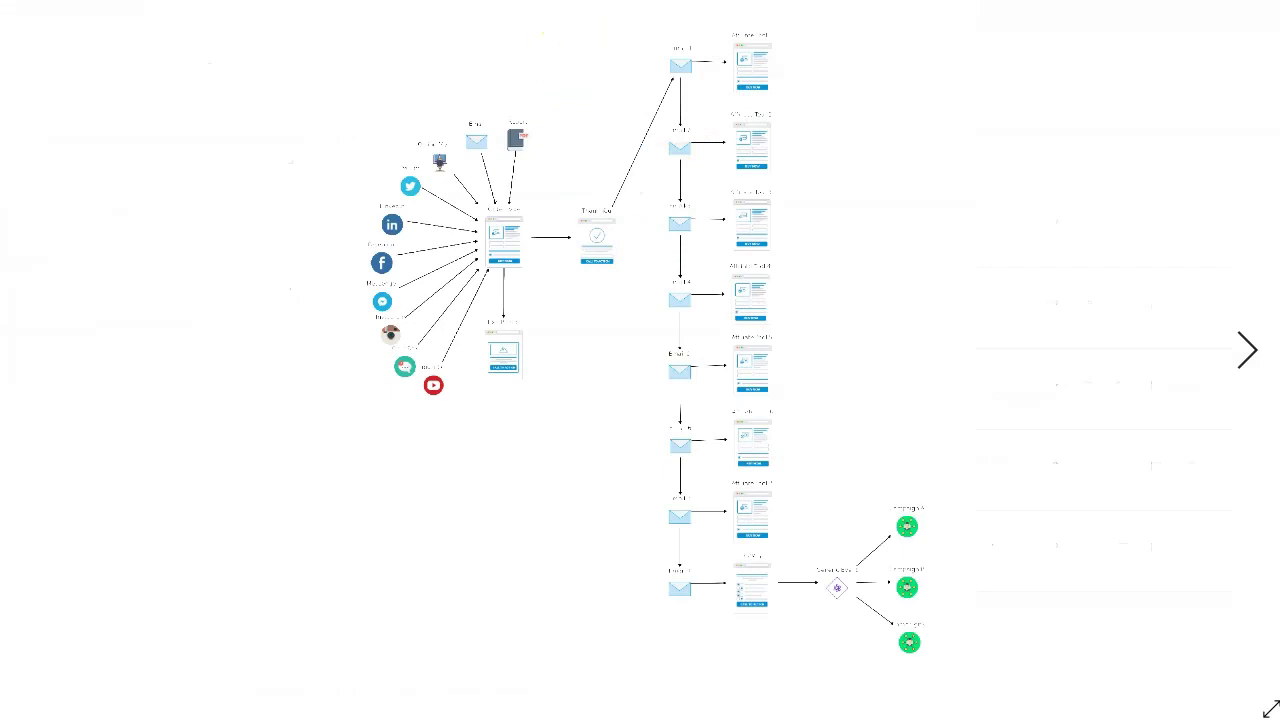
Zoom into the email funnel's Order Page through Email 8, then return to the opt-in funnel diagram.
click(480, 29)
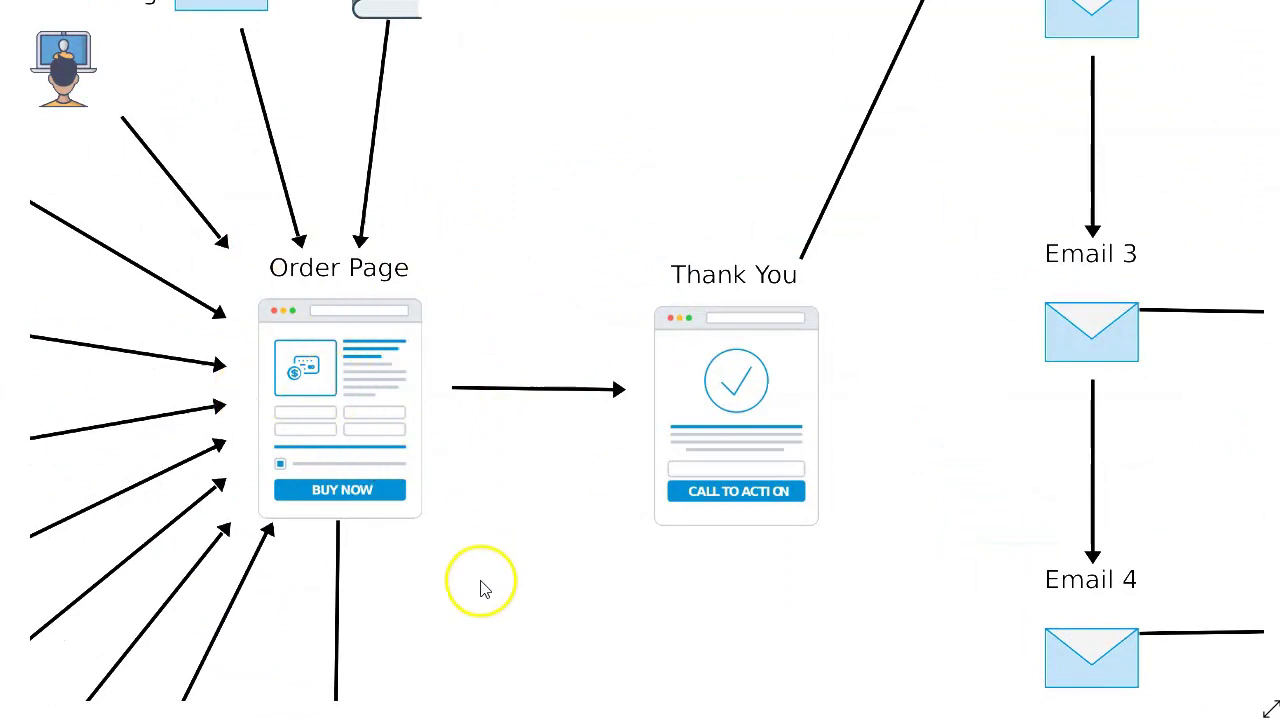
drag(480, 589, 500, 234)
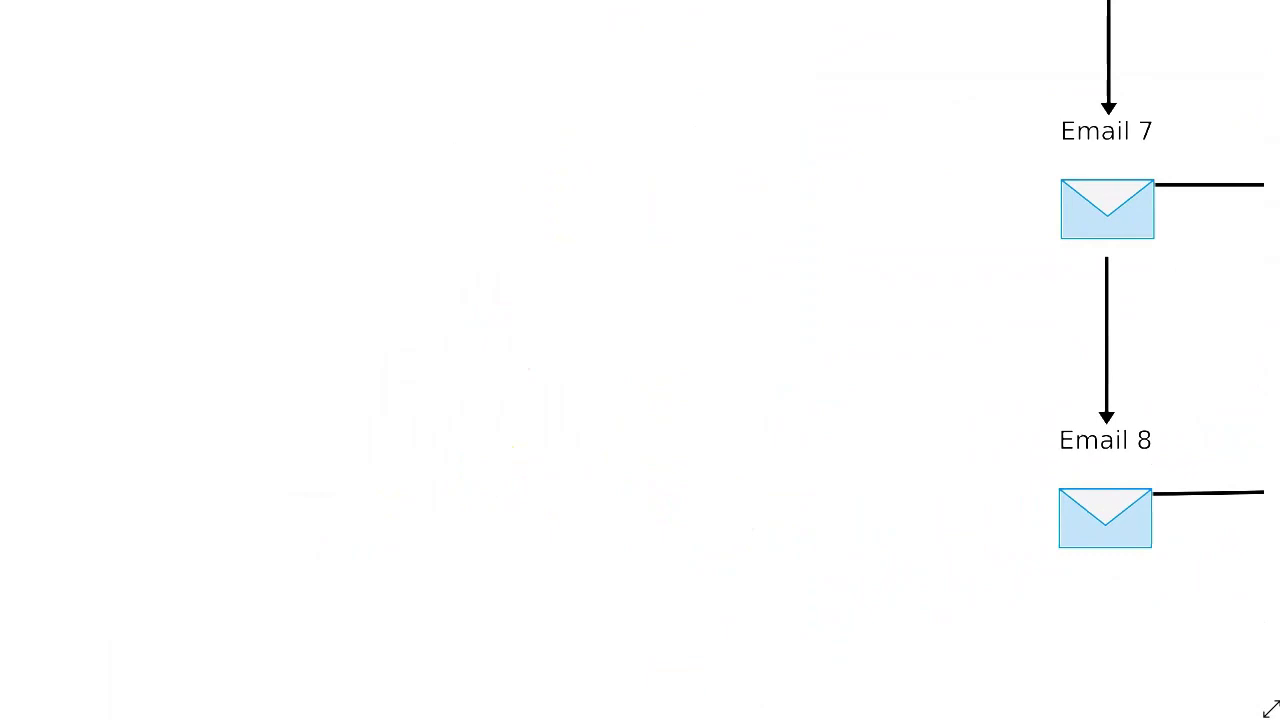
drag(480, 34, 463, 35)
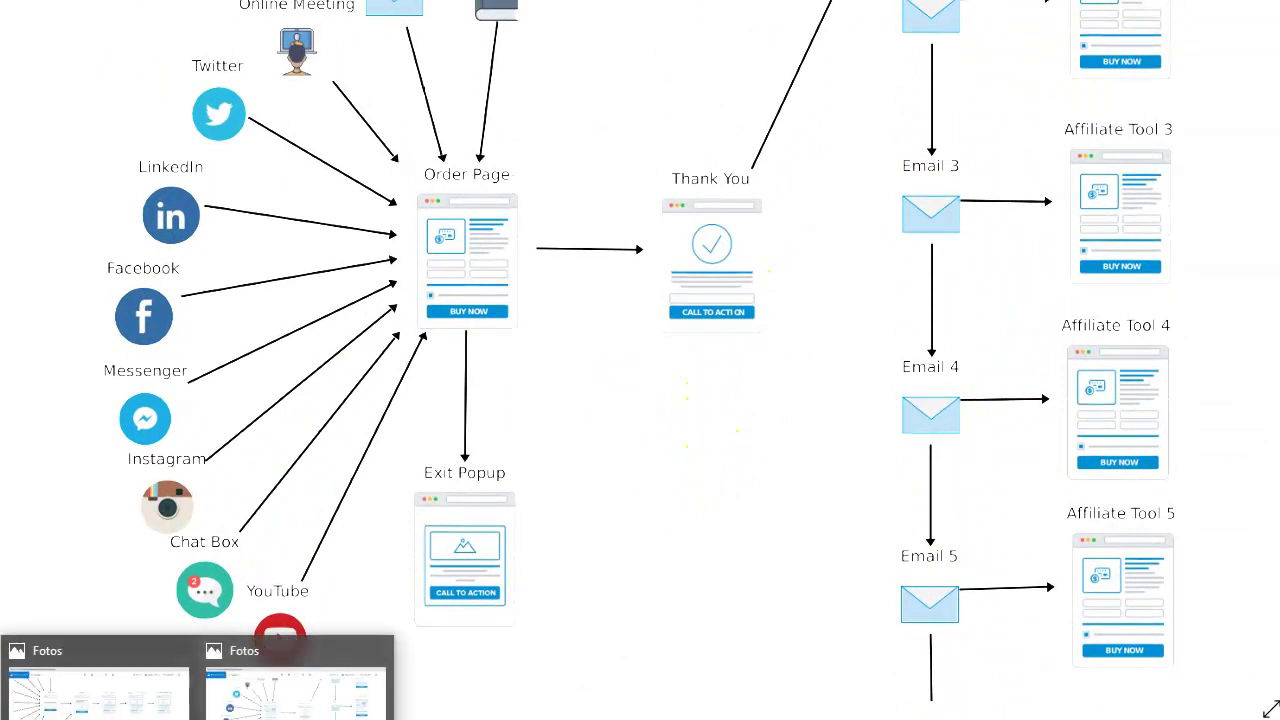
click(98, 680)
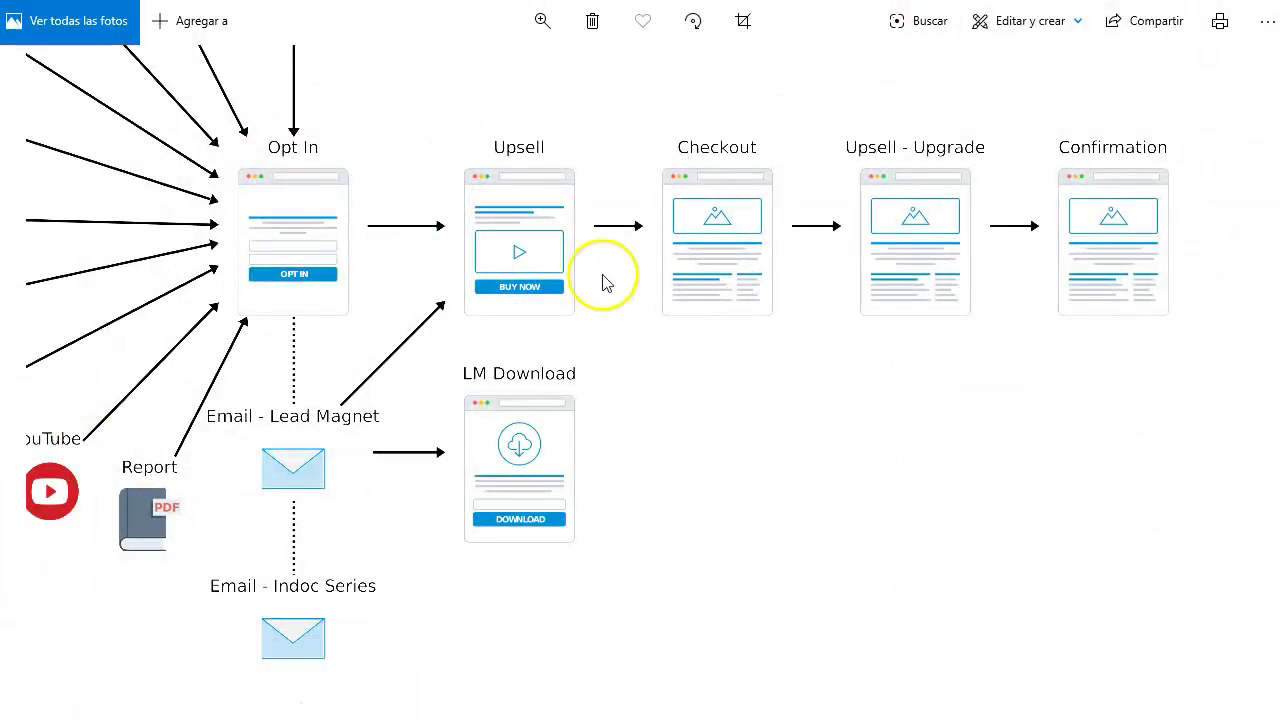